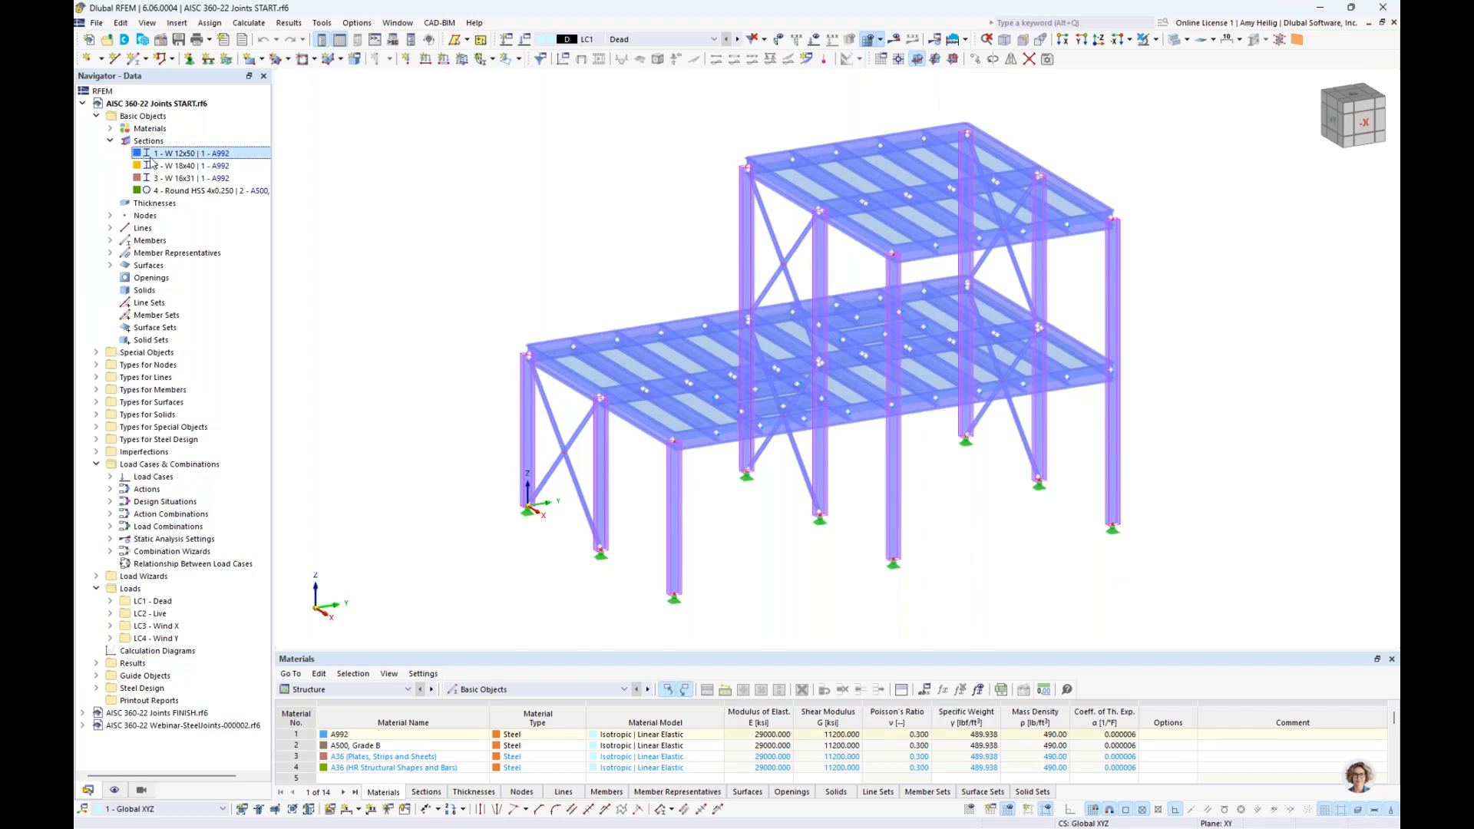
# Step: Highlight the members using the W 18x40, W 16x31 and Round HSS 4x0.250 sections in turn, and collapse the sections list
pyautogui.click(156, 169)
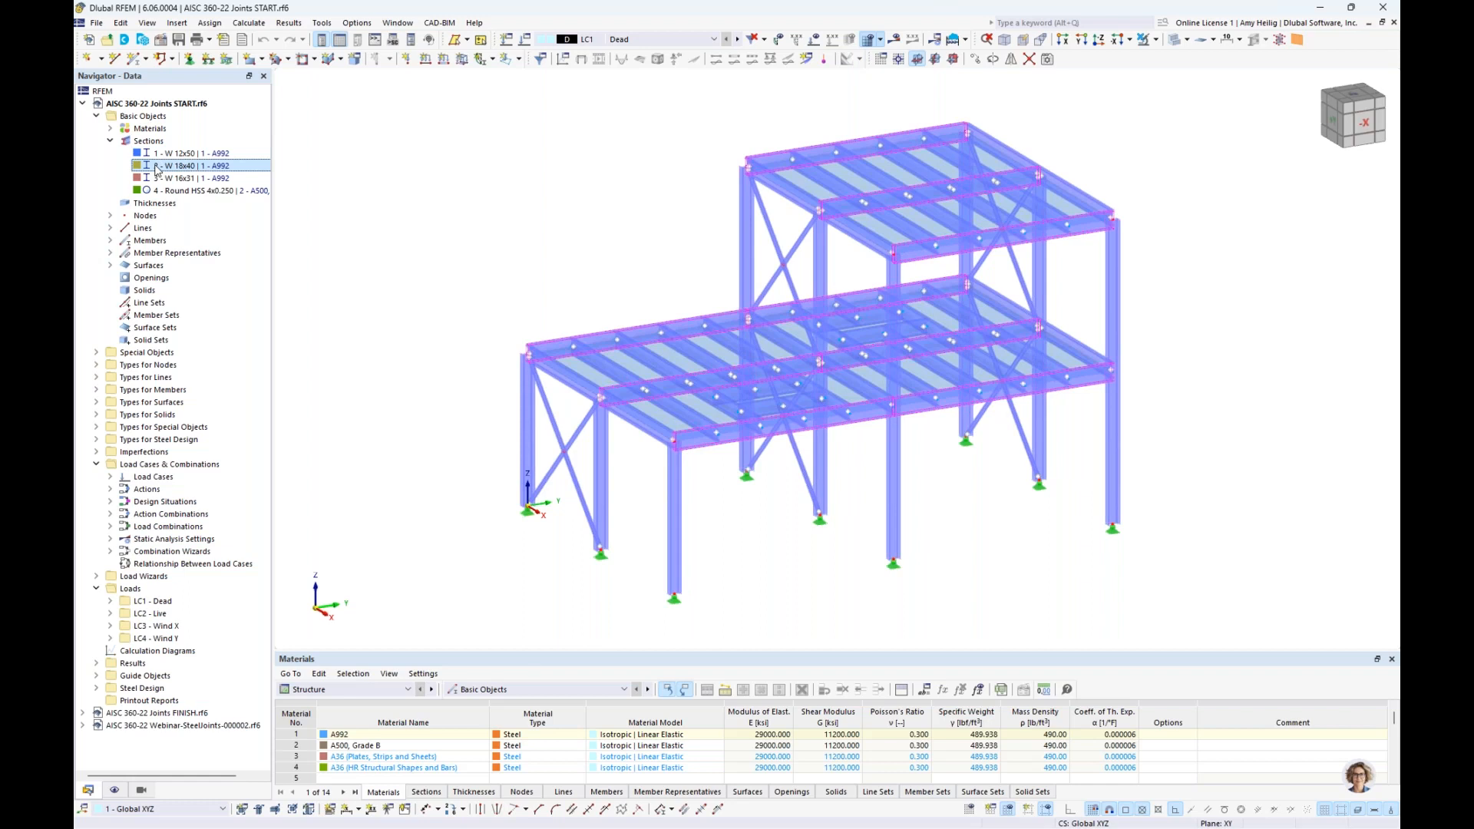
pyautogui.click(153, 181)
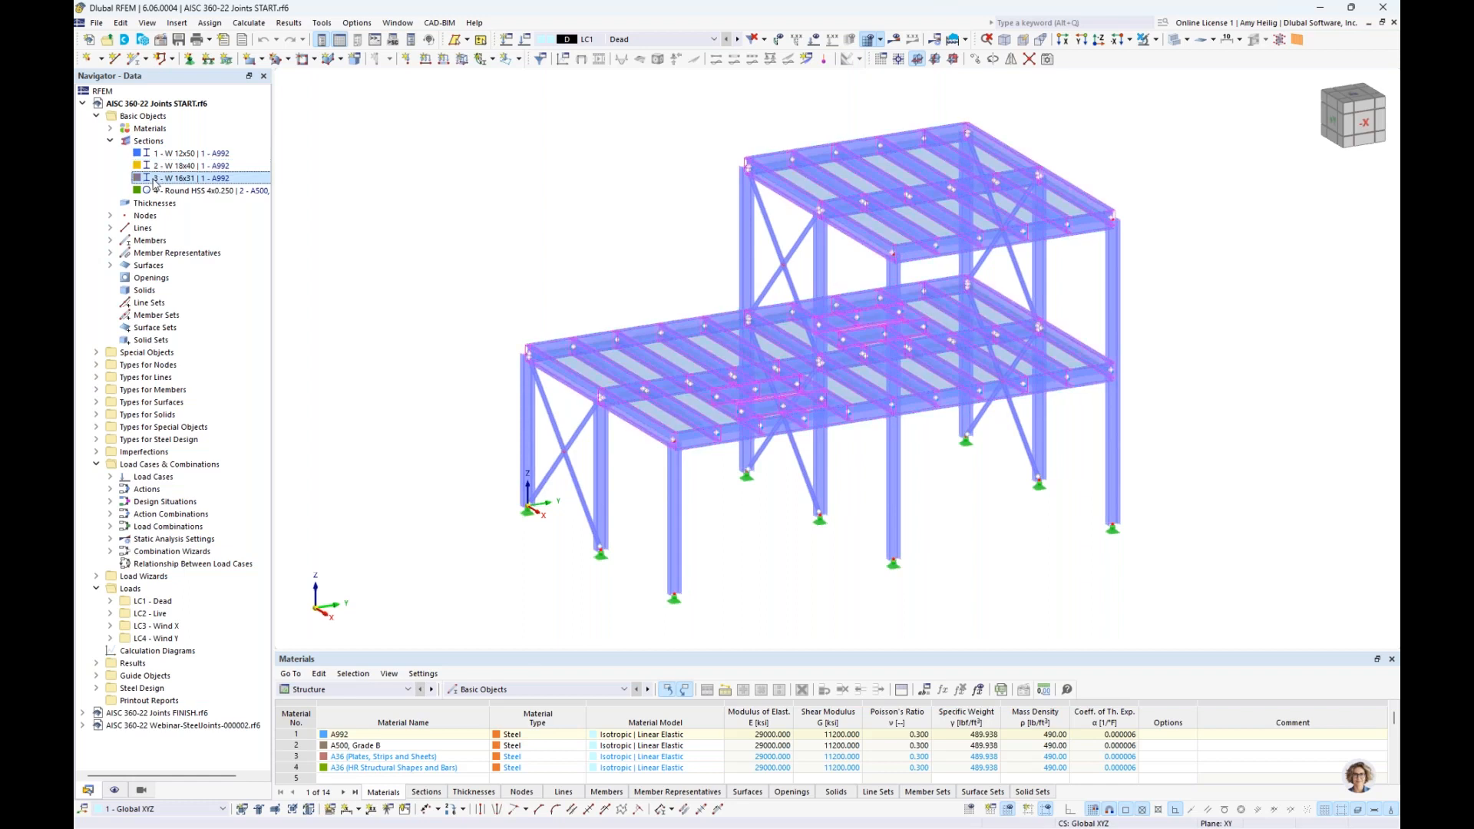
pyautogui.click(162, 192)
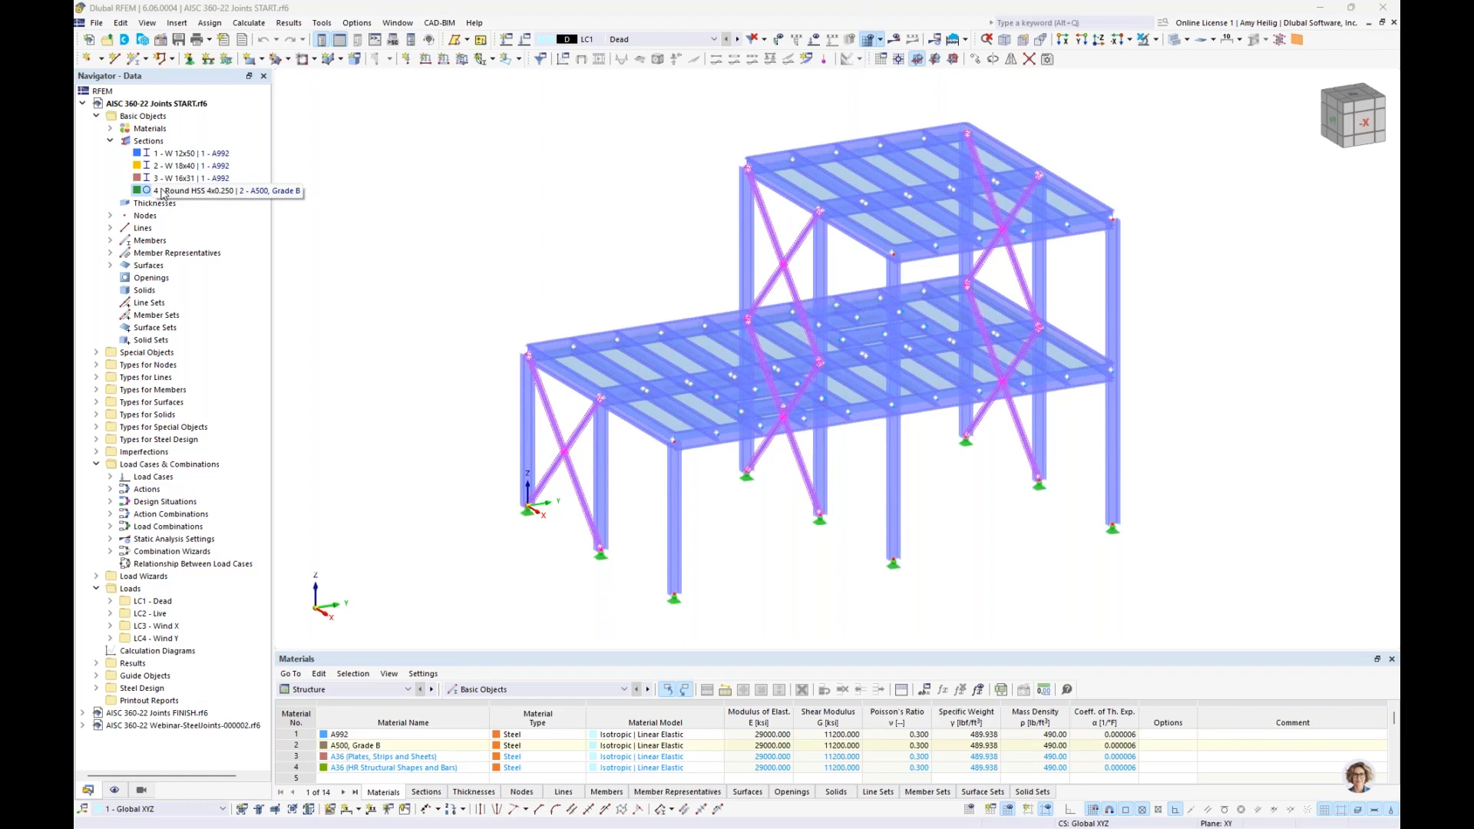
pyautogui.click(110, 142)
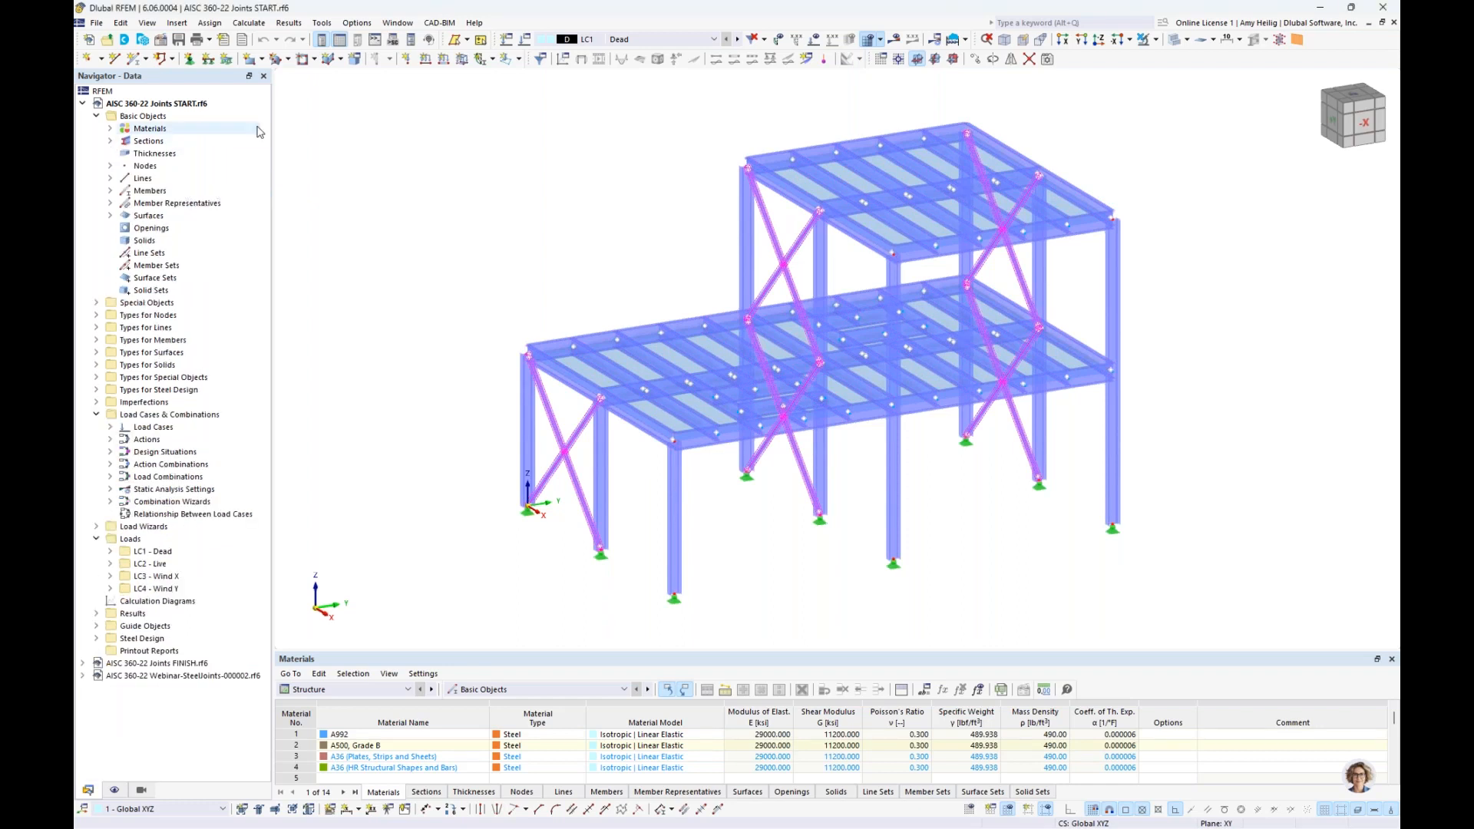
pyautogui.moveTo(594, 219); pyautogui.dragTo(562, 228, button='middle')
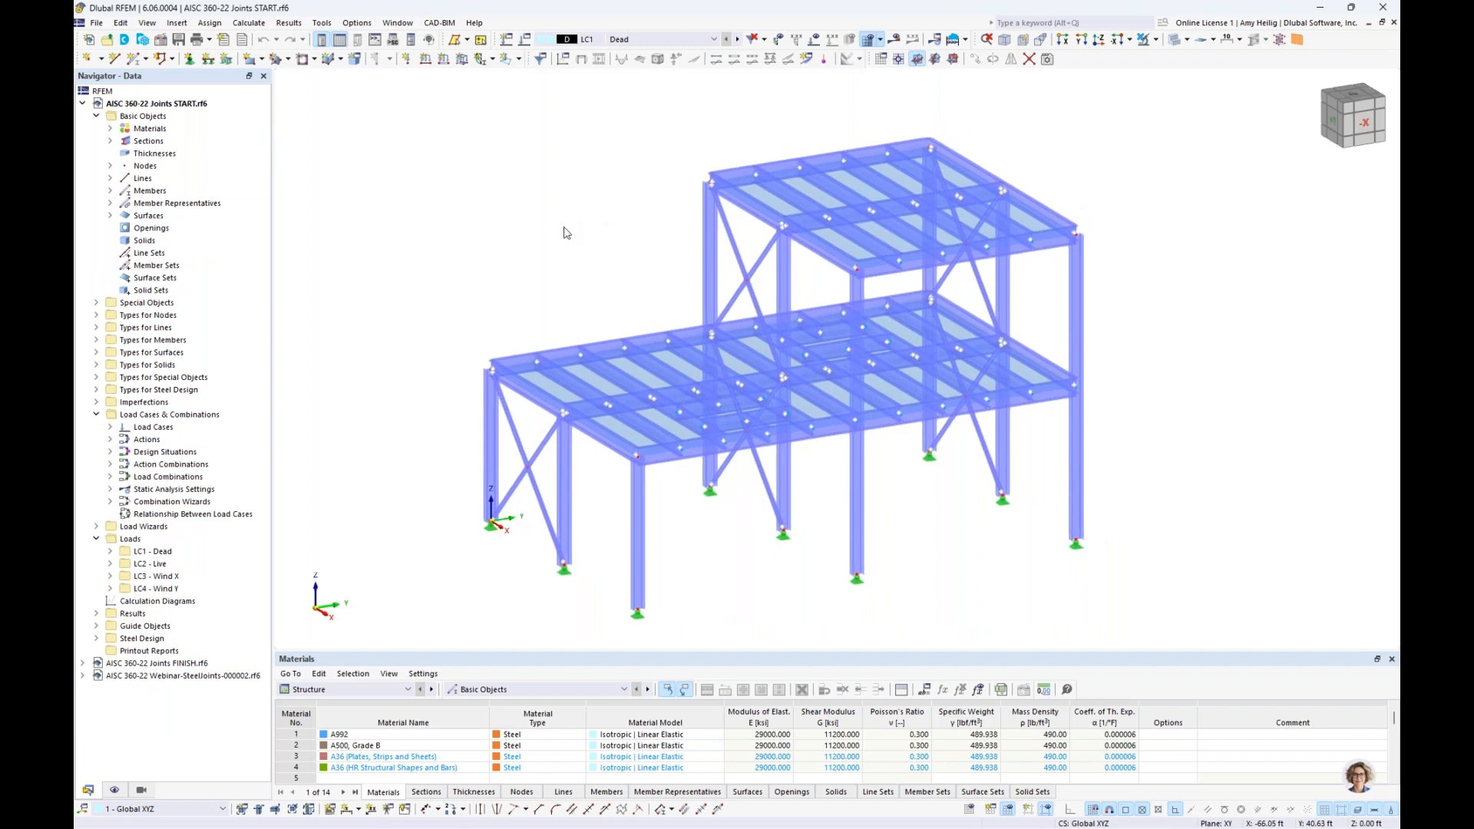
# Step: Display the loads of load case LC1 - Dead and inspect them on the frame from the side and in 3D
pyautogui.click(714, 39)
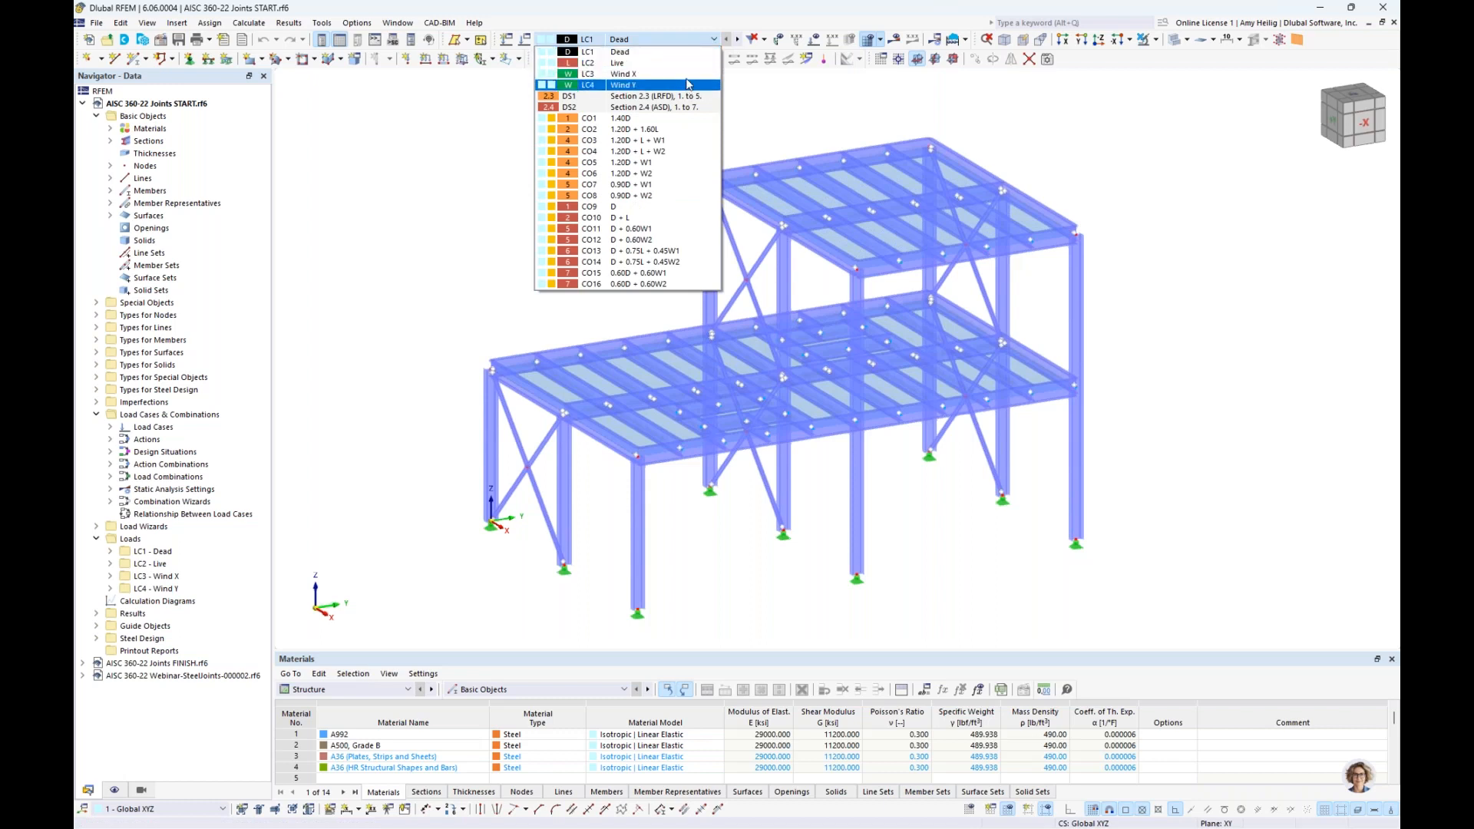
pyautogui.click(688, 54)
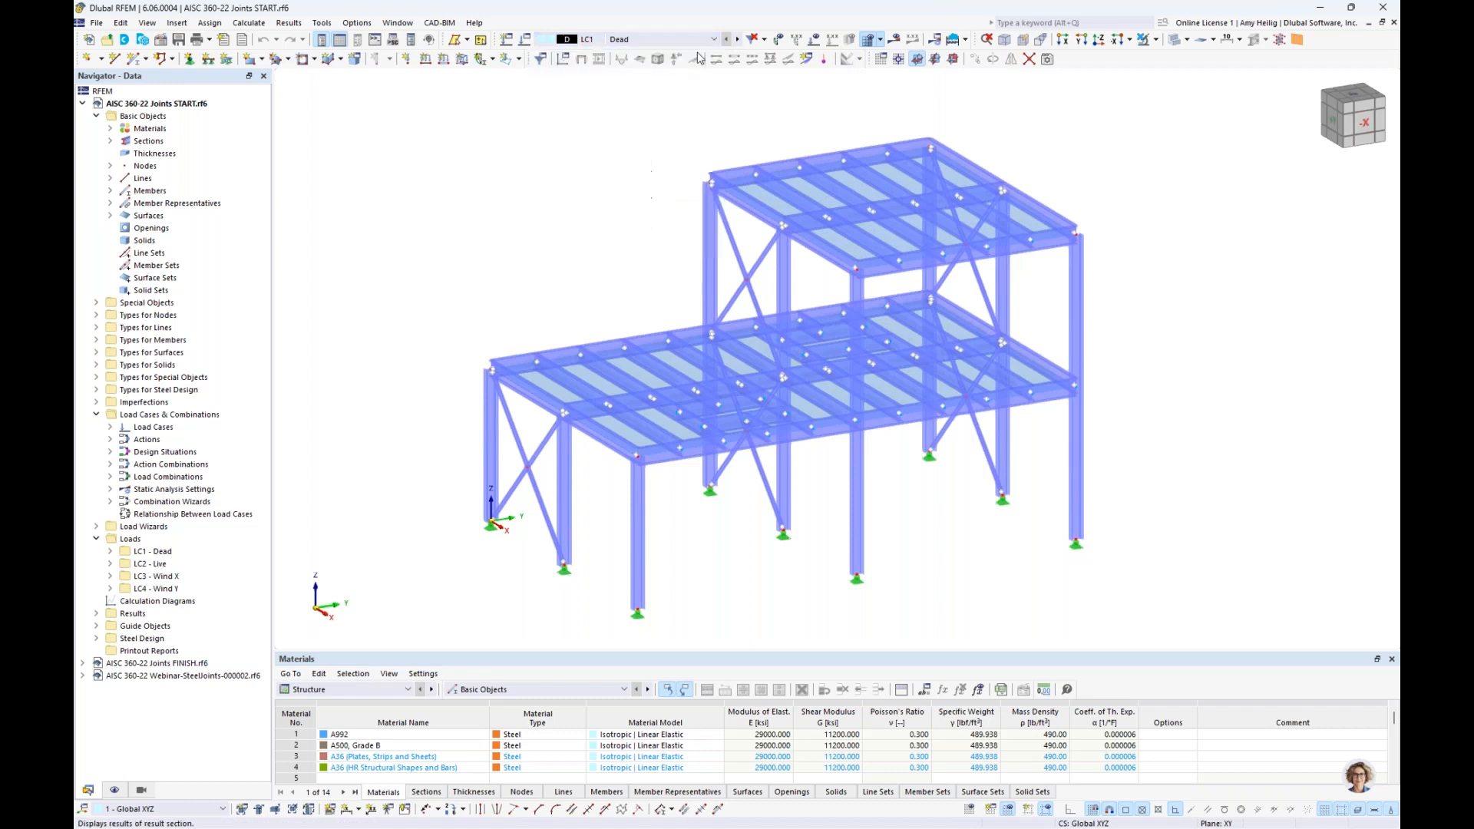
pyautogui.click(814, 38)
pyautogui.keyDown('ctrl'); pyautogui.moveTo(527, 265); pyautogui.dragTo(703, 215, button='middle'); pyautogui.keyUp('ctrl')
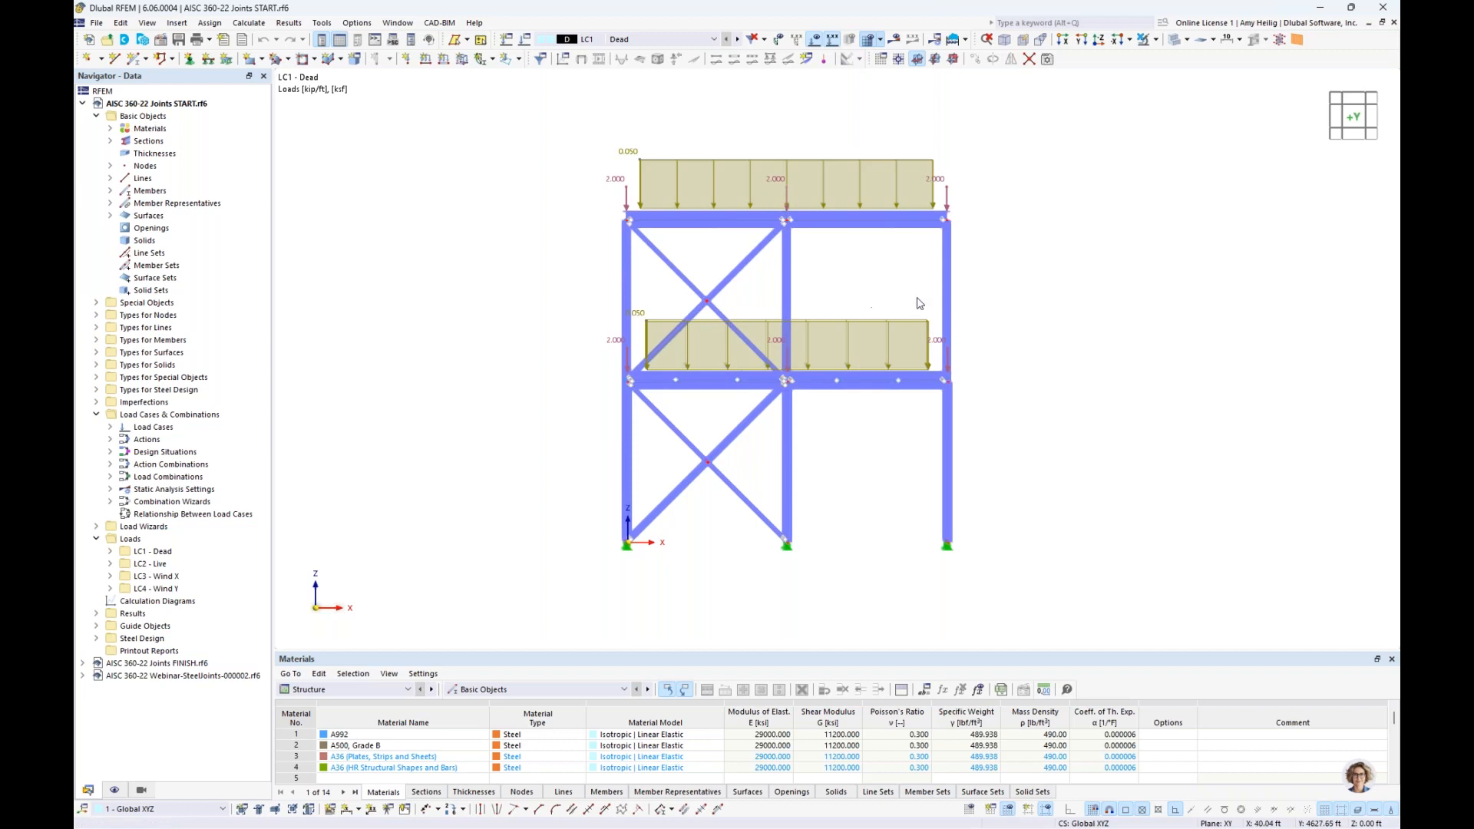
pyautogui.keyDown('ctrl'); pyautogui.moveTo(1070, 270); pyautogui.dragTo(838, 309, button='middle'); pyautogui.keyUp('ctrl')
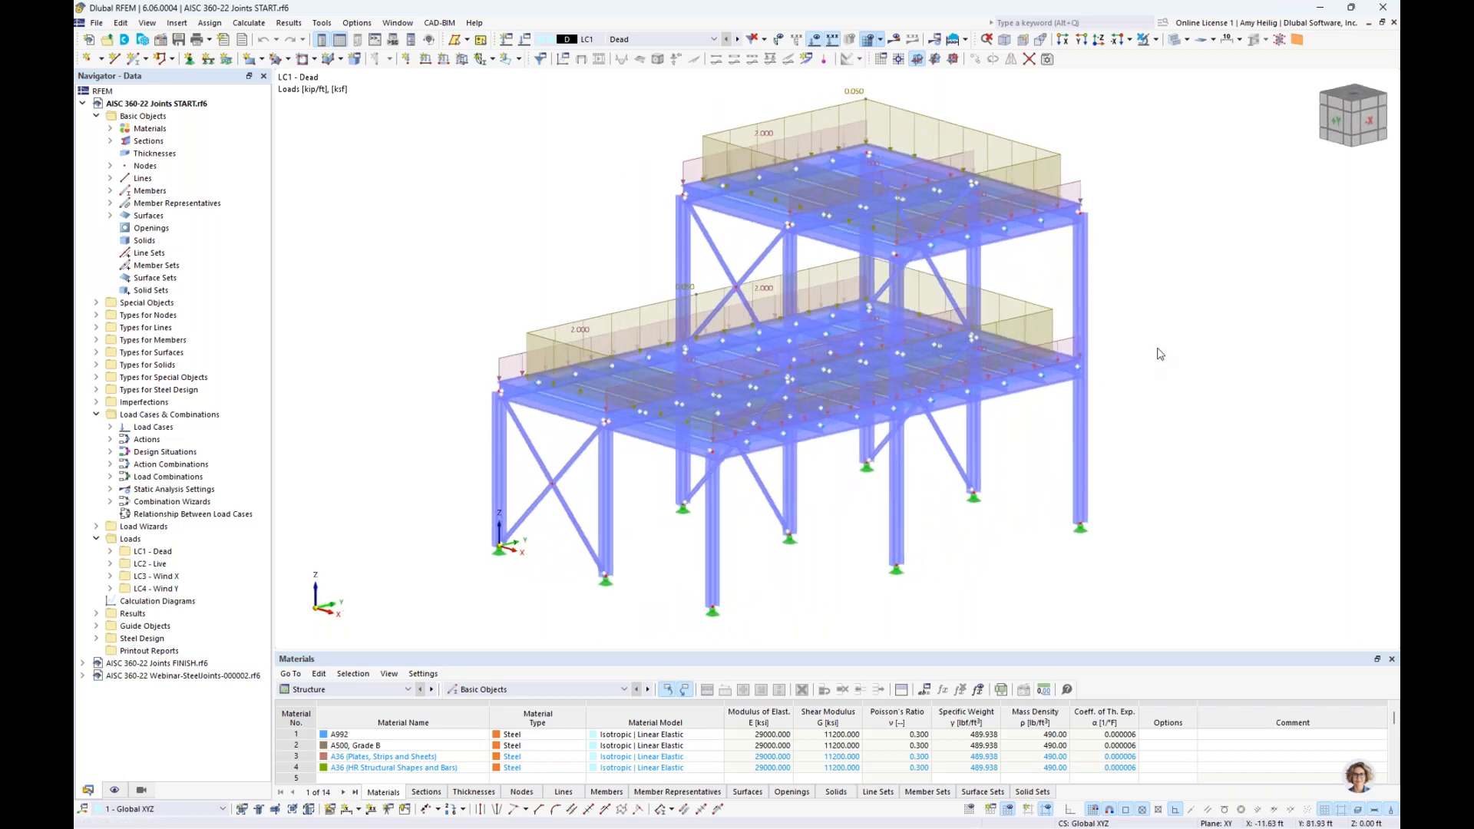
# Step: Switch to load case LC2 - Live and examine its loads from the side and in 3D
pyautogui.click(737, 40)
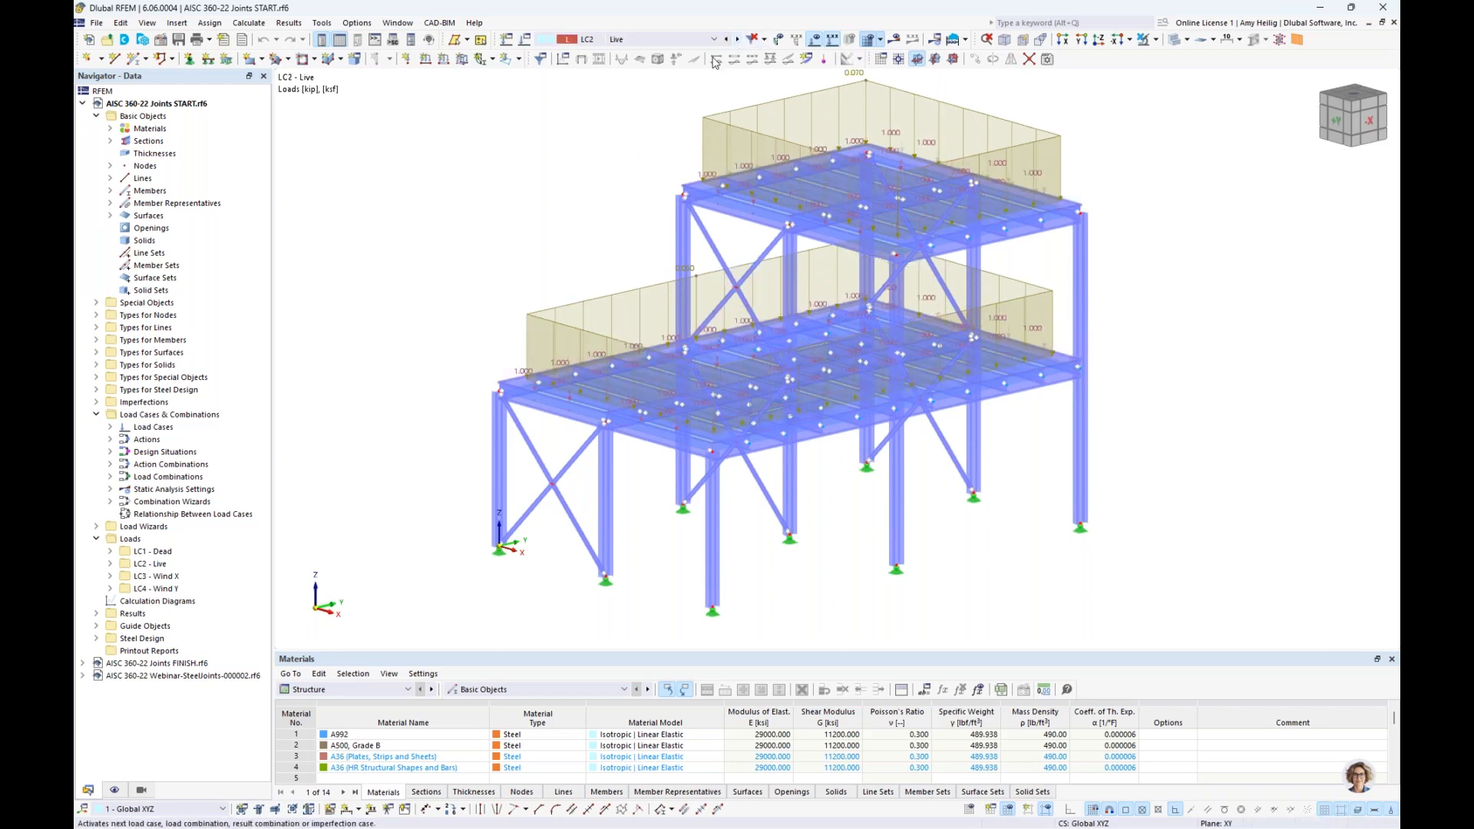
pyautogui.moveTo(564, 269); pyautogui.dragTo(691, 257, button='middle')
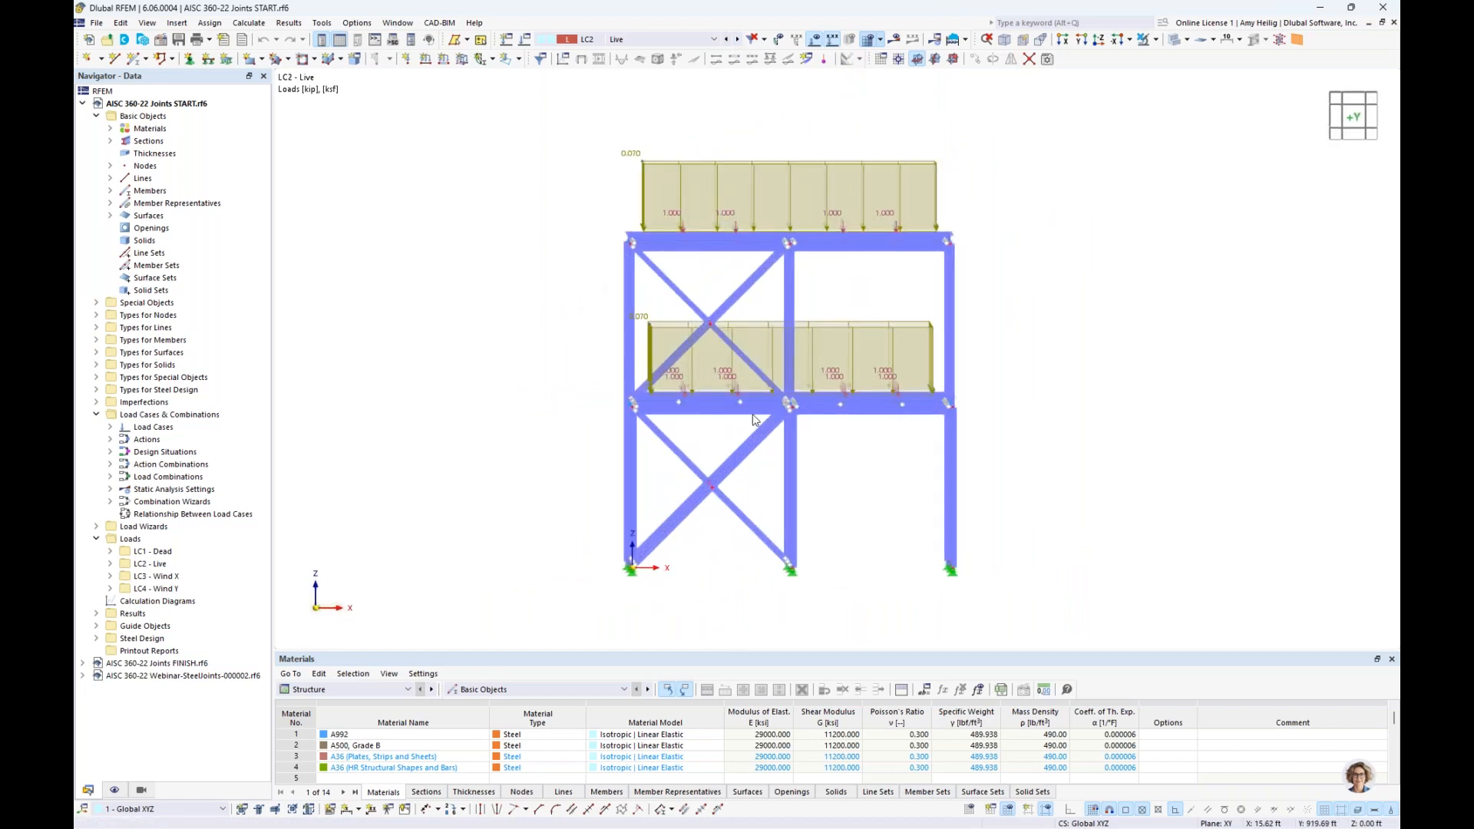
pyautogui.keyDown('ctrl'); pyautogui.moveTo(1115, 428); pyautogui.dragTo(945, 468, button='middle'); pyautogui.keyUp('ctrl')
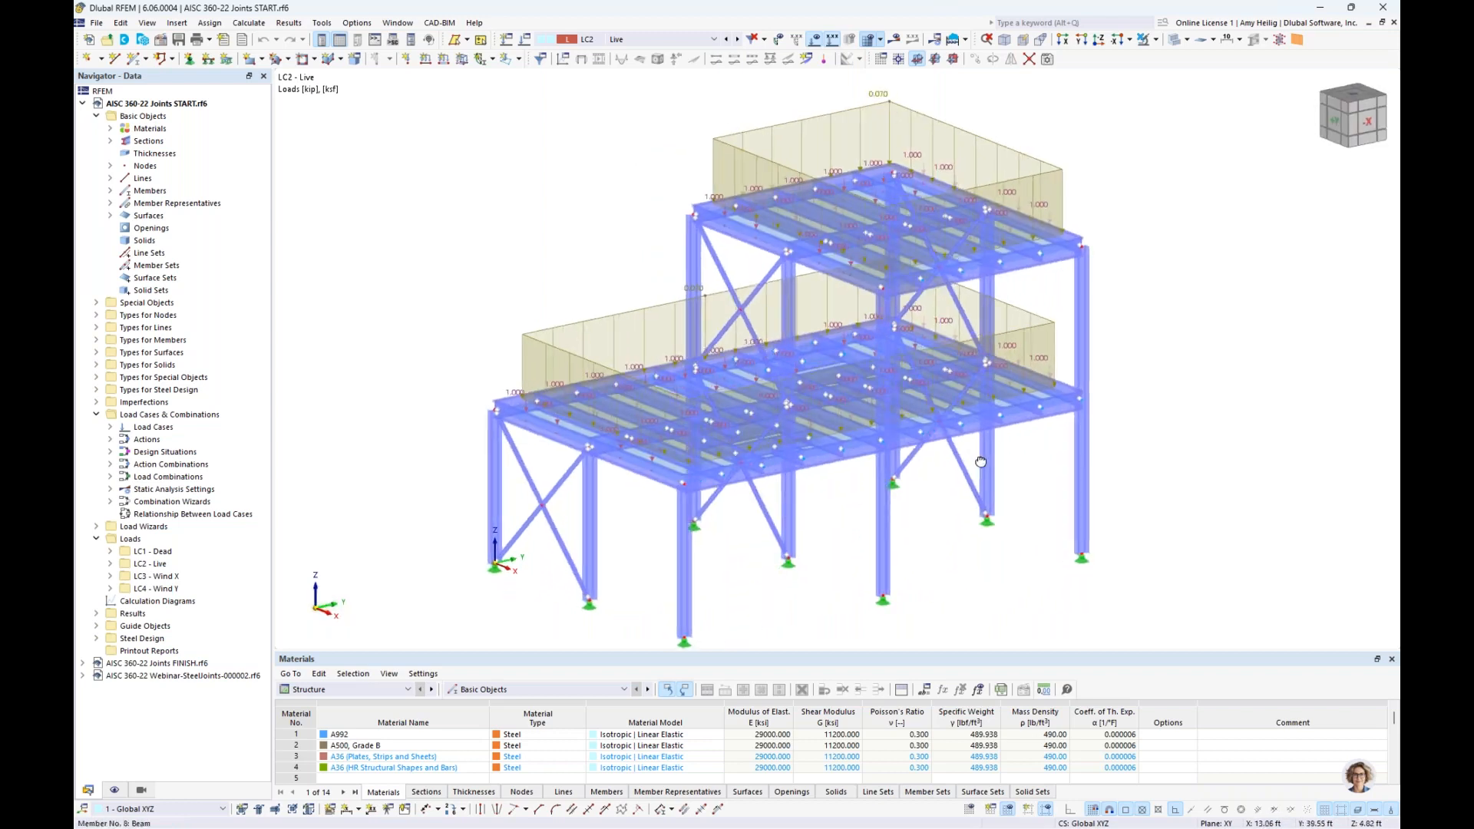
# Step: Advance through LC3 - Wind X to LC4 - Wind Y and turn off the separate display of its wizard-generated member loads
pyautogui.click(736, 39)
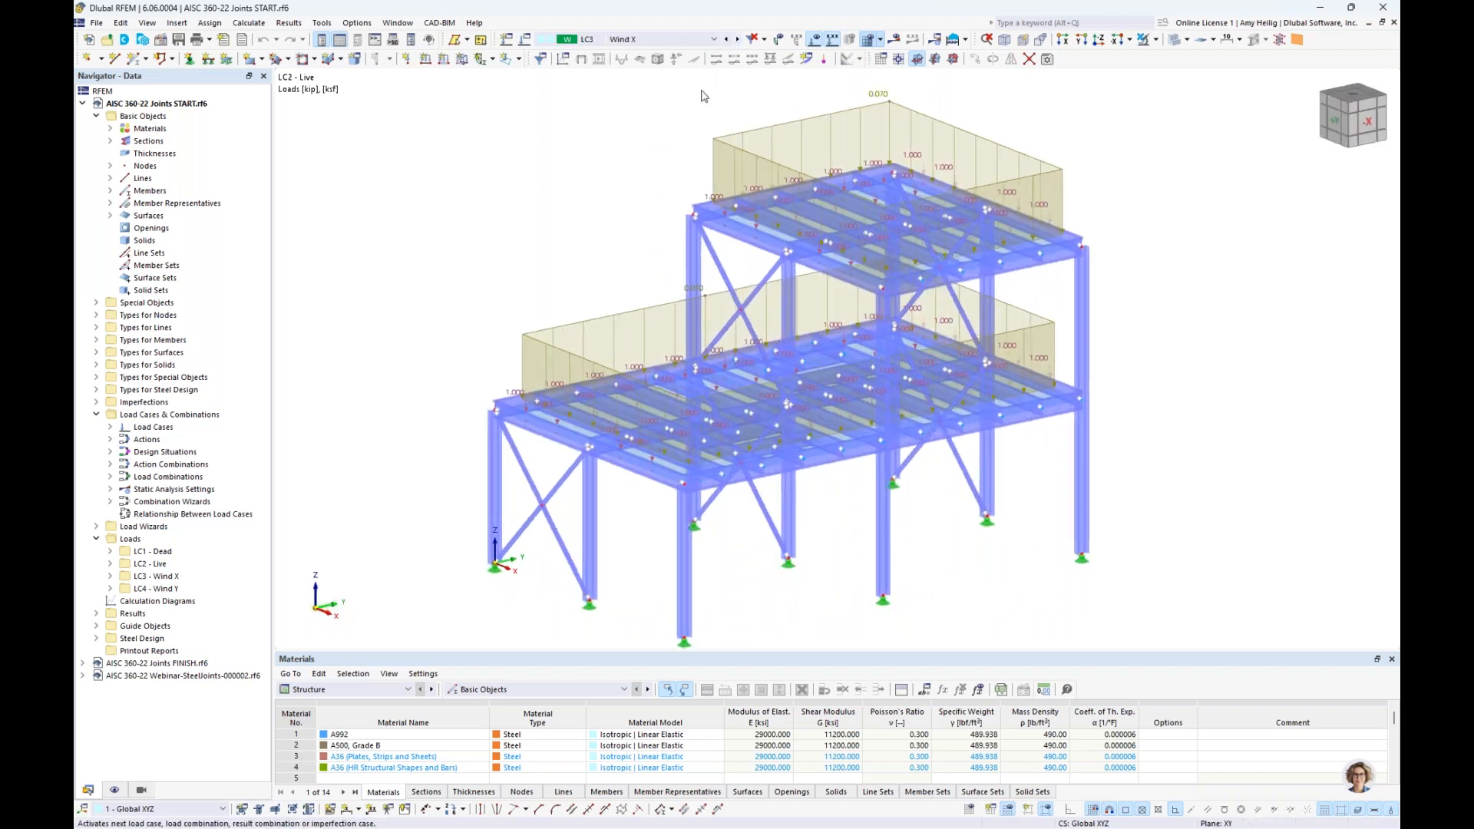
pyautogui.moveTo(568, 314); pyautogui.dragTo(675, 247, button='middle')
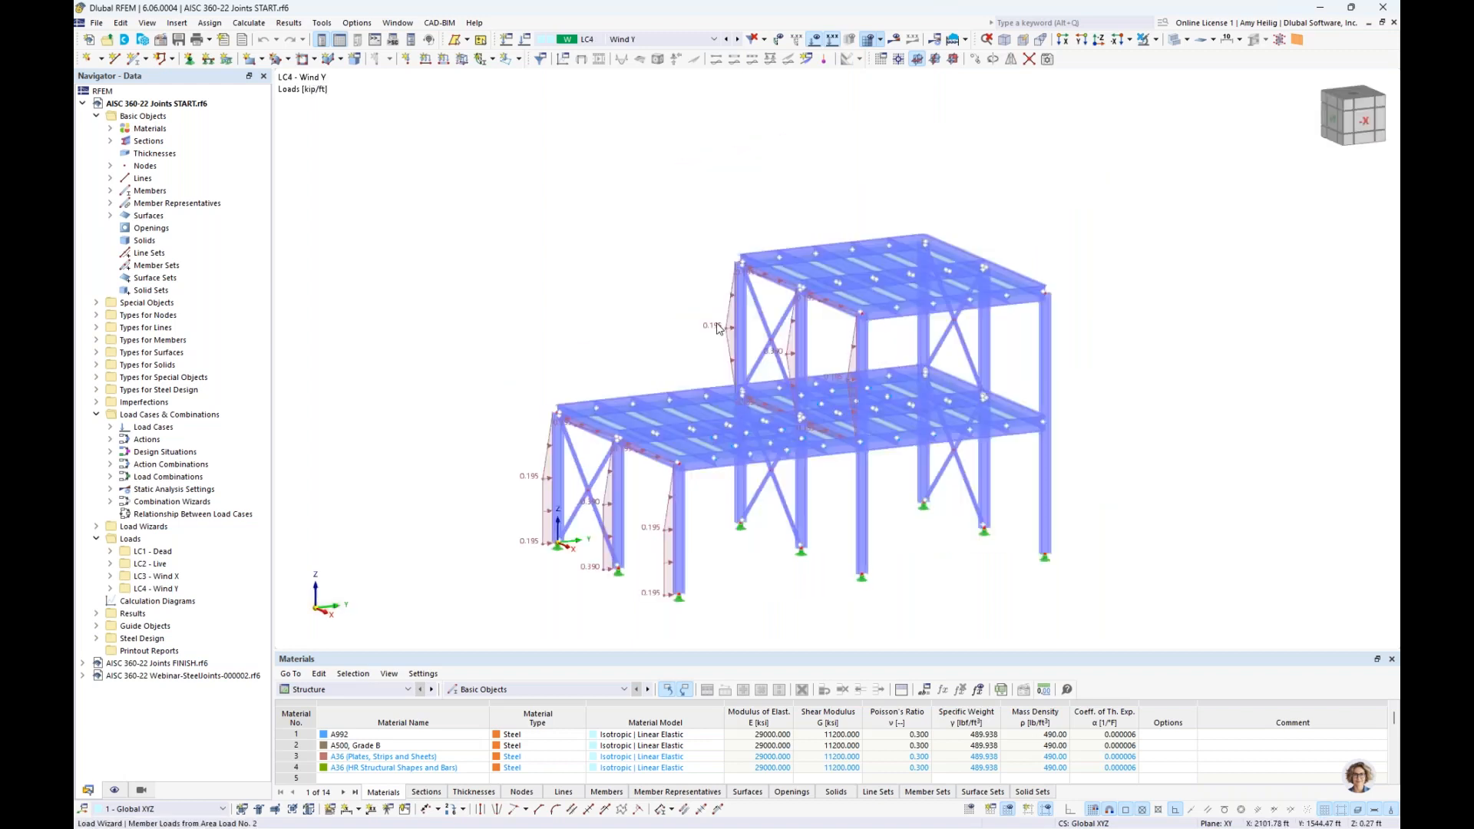
pyautogui.rightClick(712, 330)
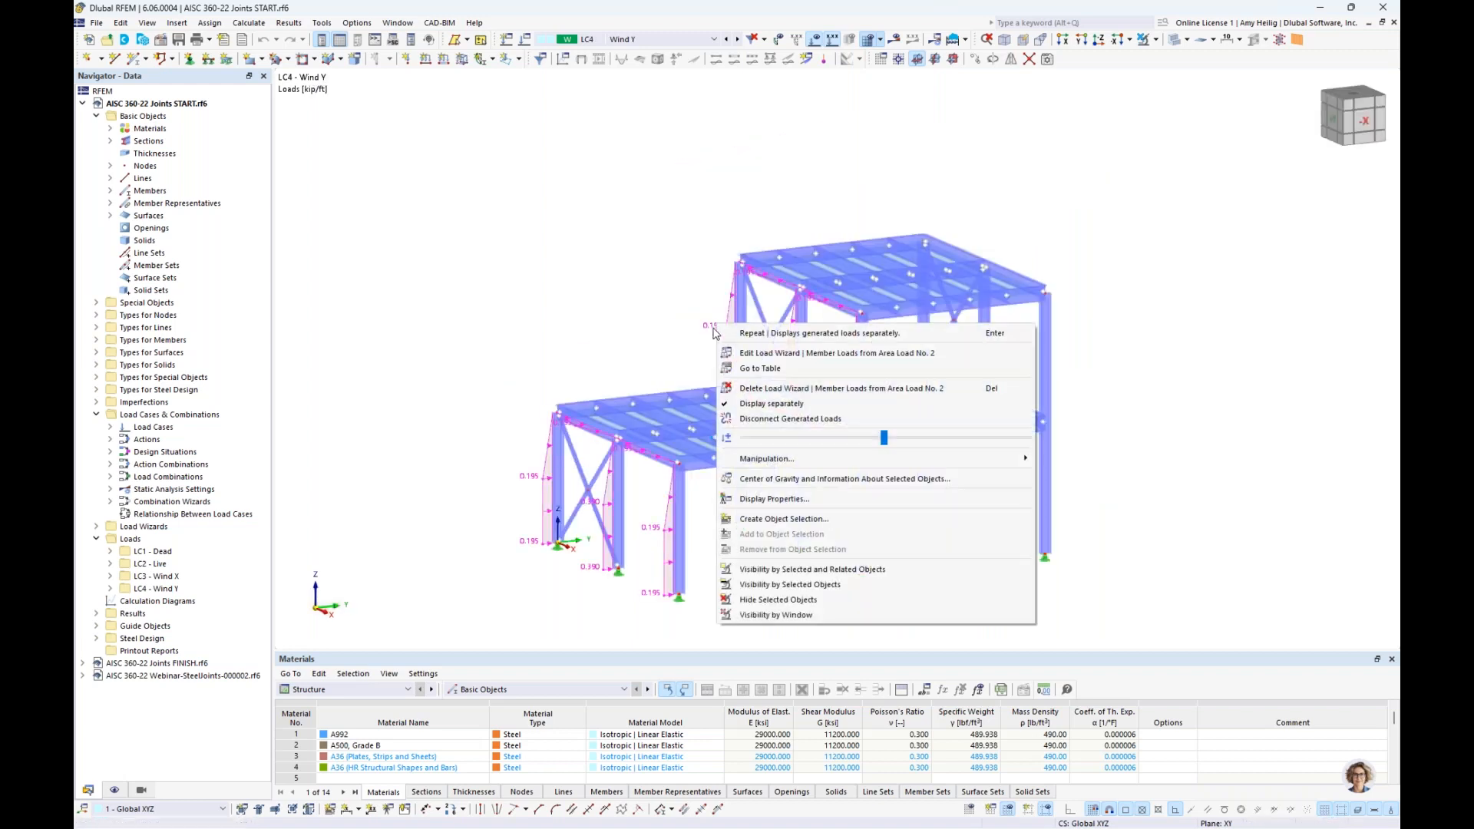
pyautogui.click(772, 404)
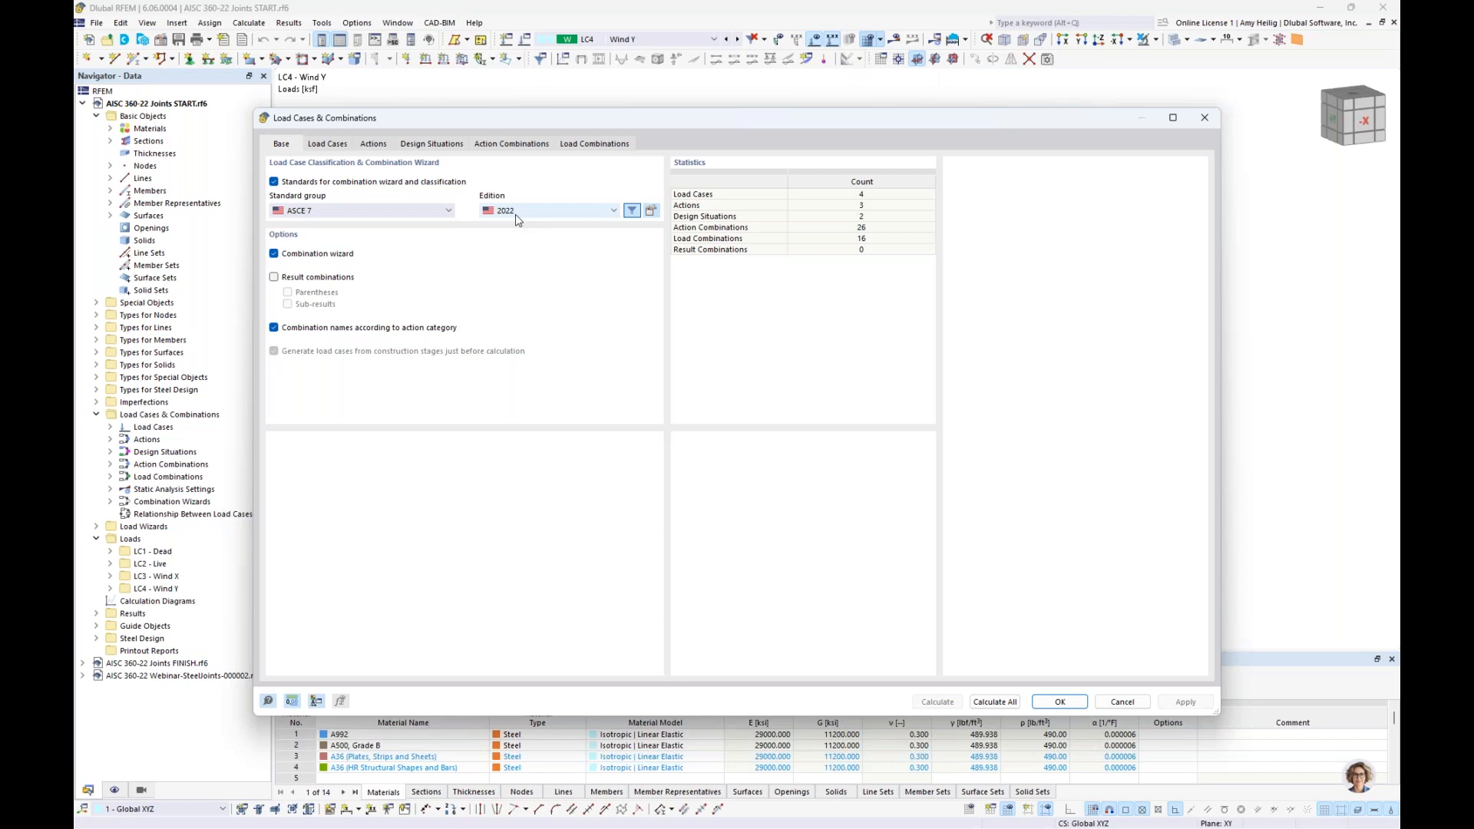
# Step: Review the design situations and load combinations in the Load Cases & Combinations settings, and leave without changes
pyautogui.click(434, 145)
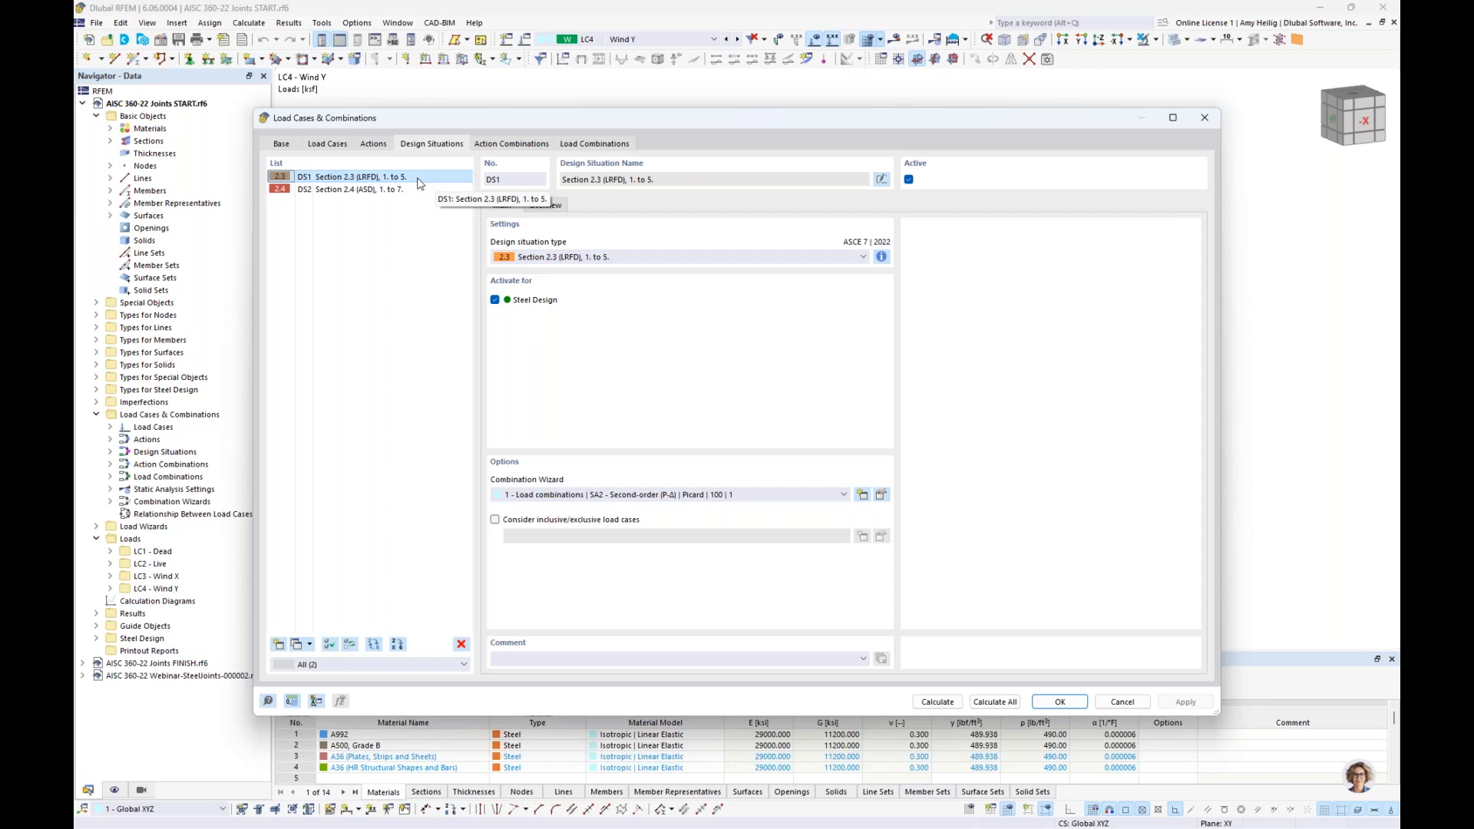
pyautogui.click(571, 144)
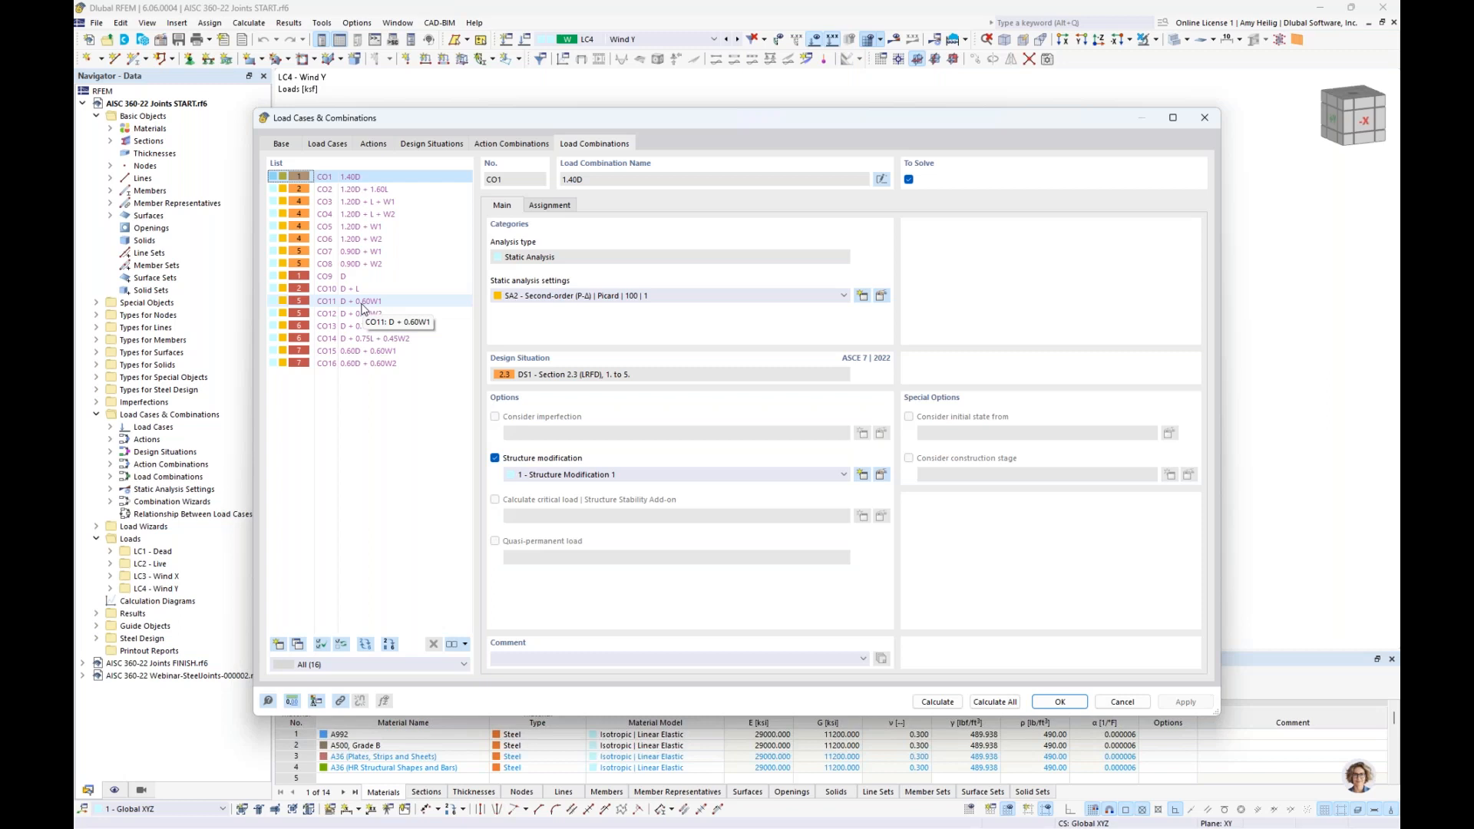
pyautogui.click(1122, 701)
# Step: Show the Steel Design check ratios on the members, with the model rendered in wireframe
pyautogui.moveTo(702, 355); pyautogui.dragTo(720, 431, button='middle')
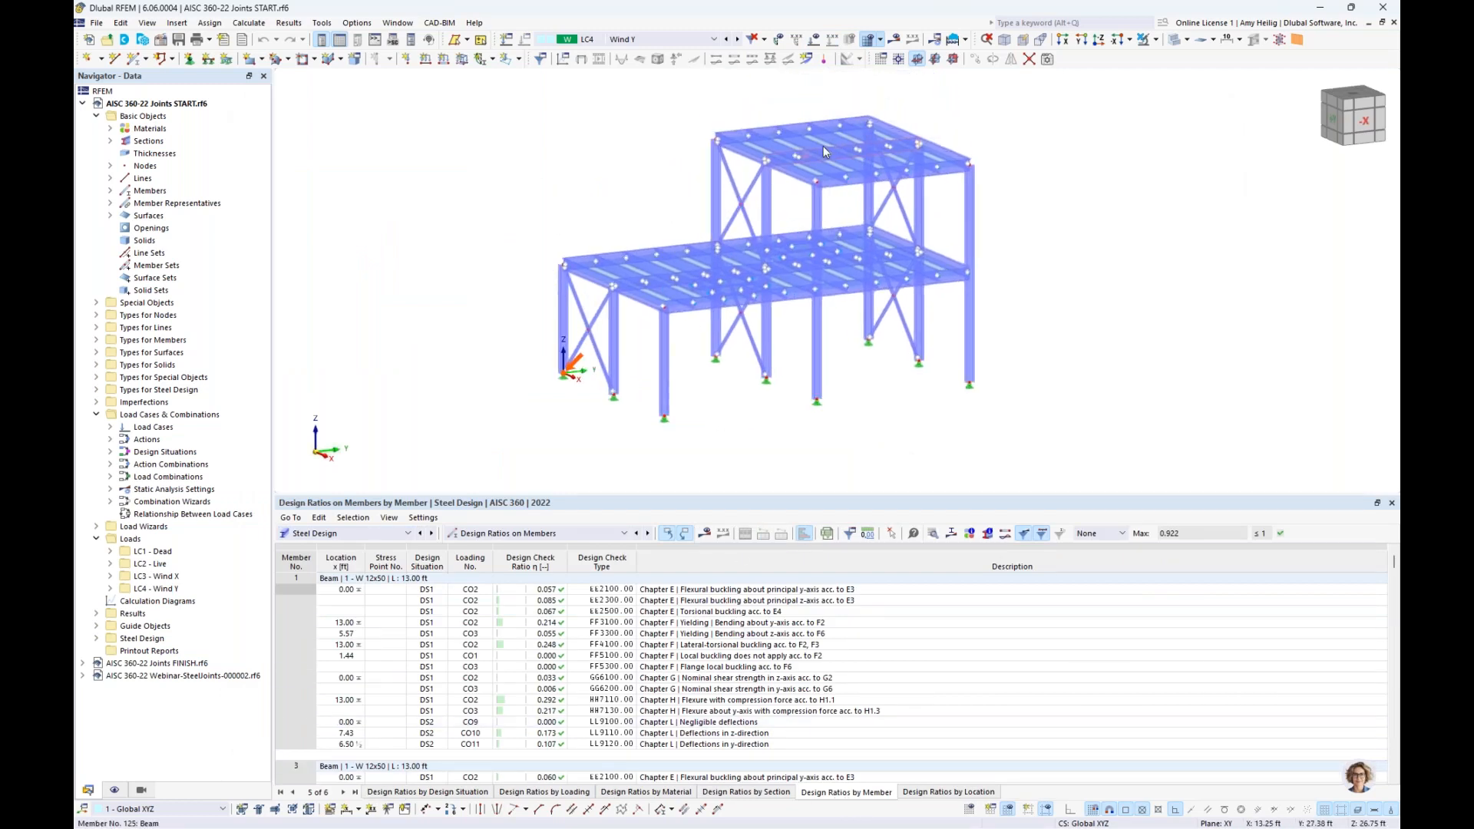
pyautogui.click(897, 40)
pyautogui.moveTo(538, 234); pyautogui.dragTo(614, 288, button='middle')
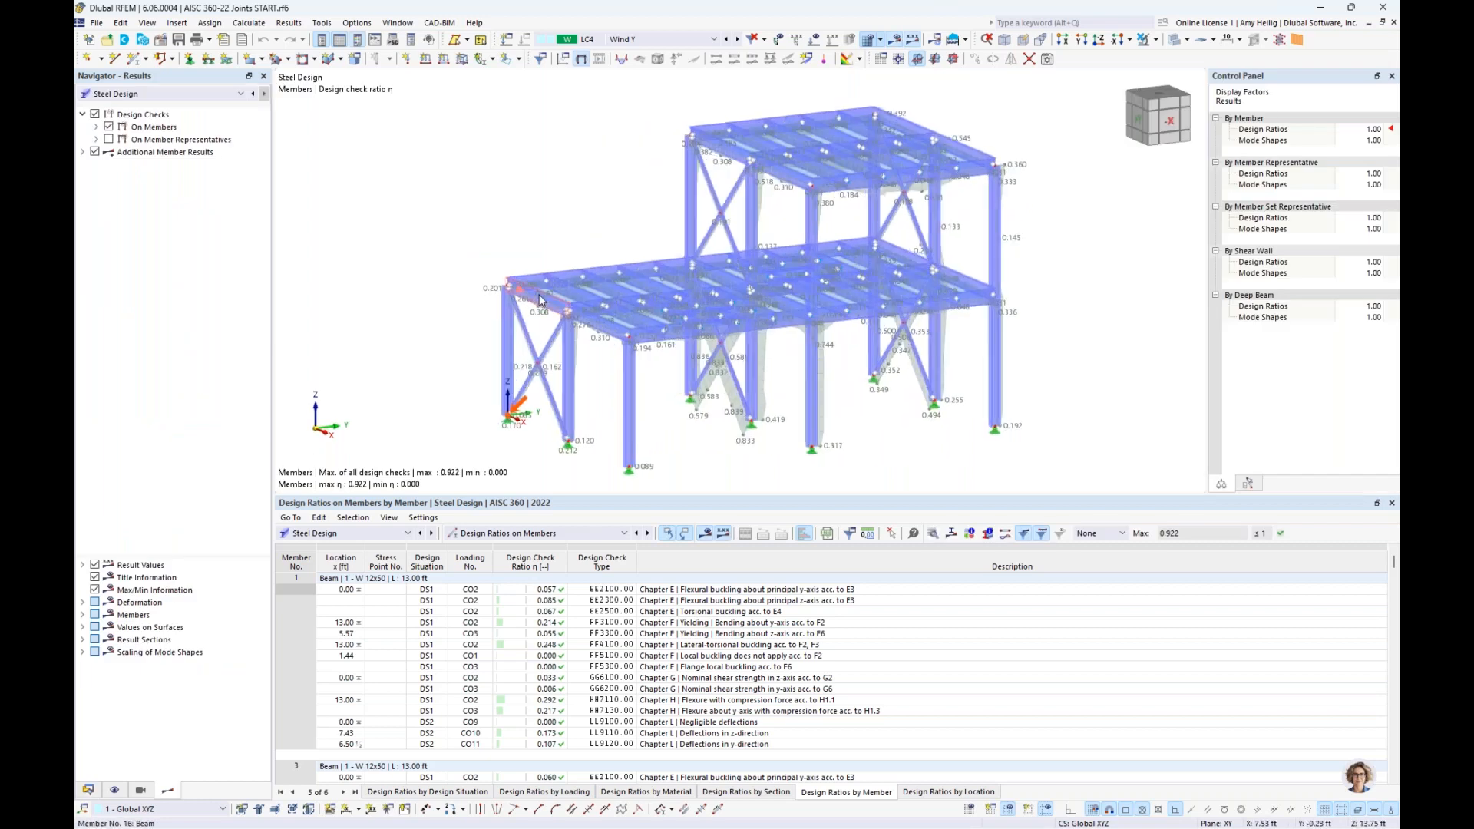
pyautogui.click(1175, 40)
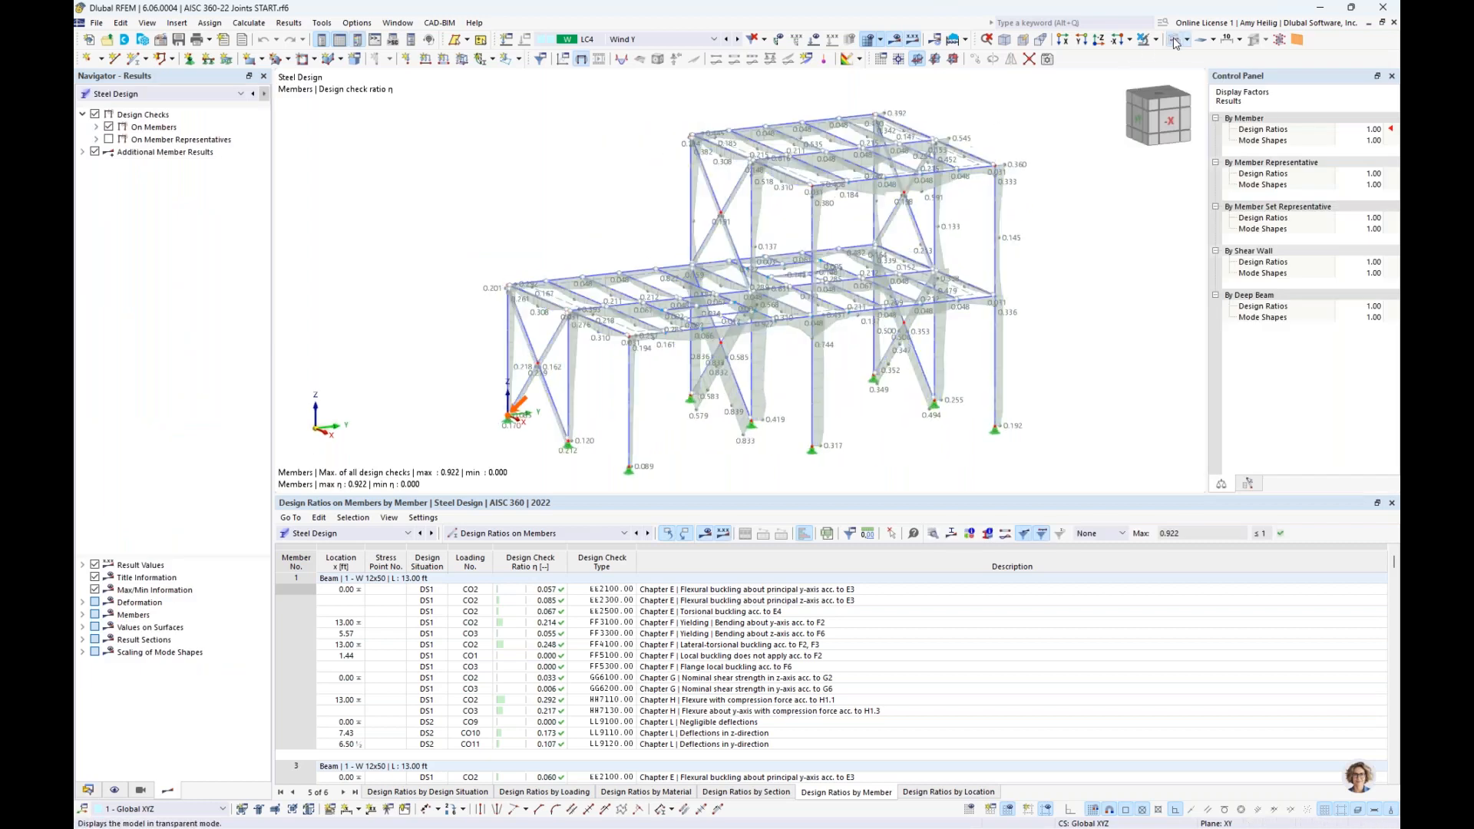
# Step: Examine the Chapter G z-axis shear check details of the 20 ft W 18x40 edge beam, and restore the transparent model rendering
pyautogui.click(569, 285)
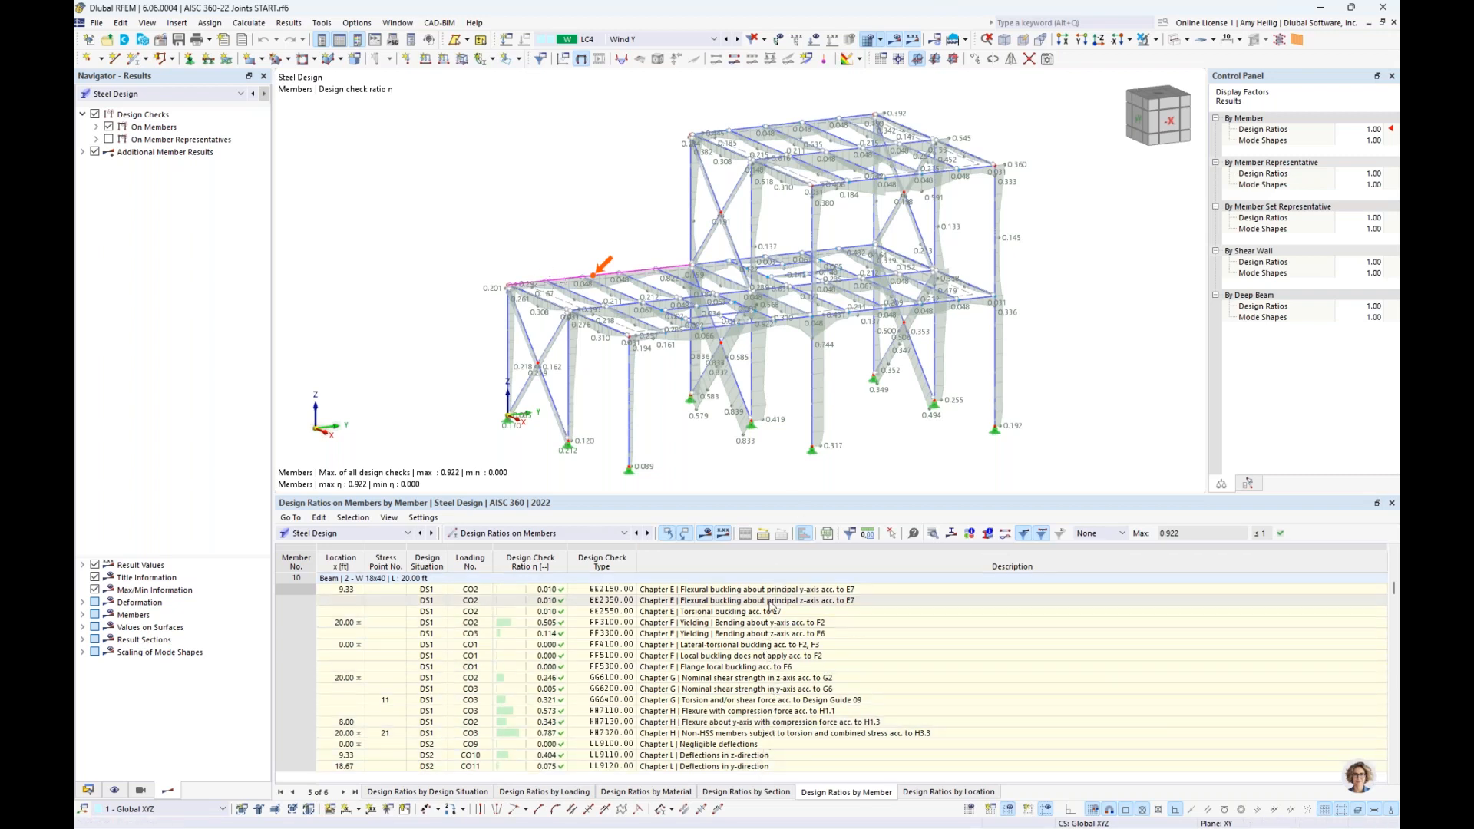
pyautogui.click(761, 700)
pyautogui.click(760, 678)
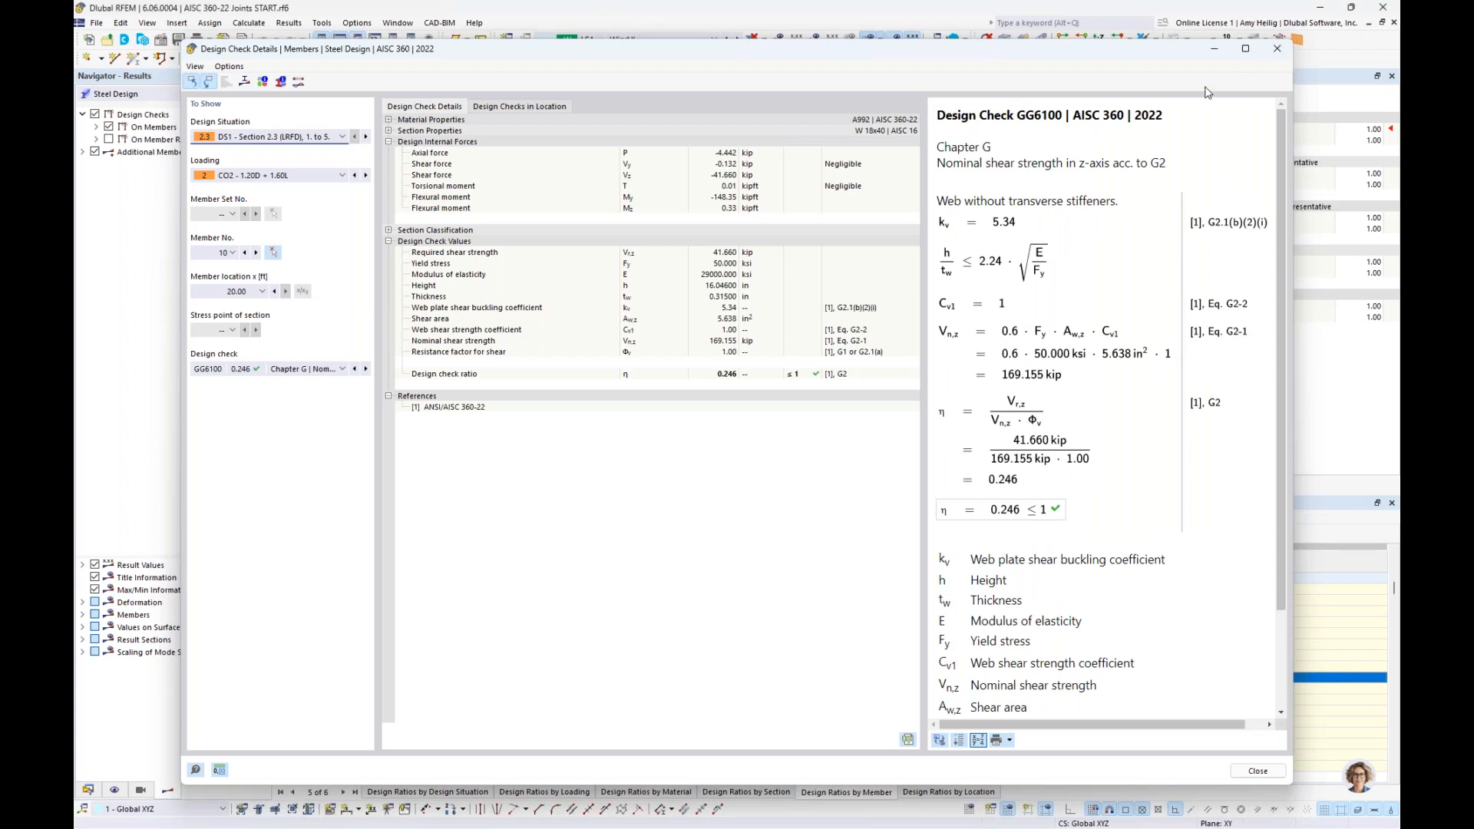
pyautogui.click(1277, 48)
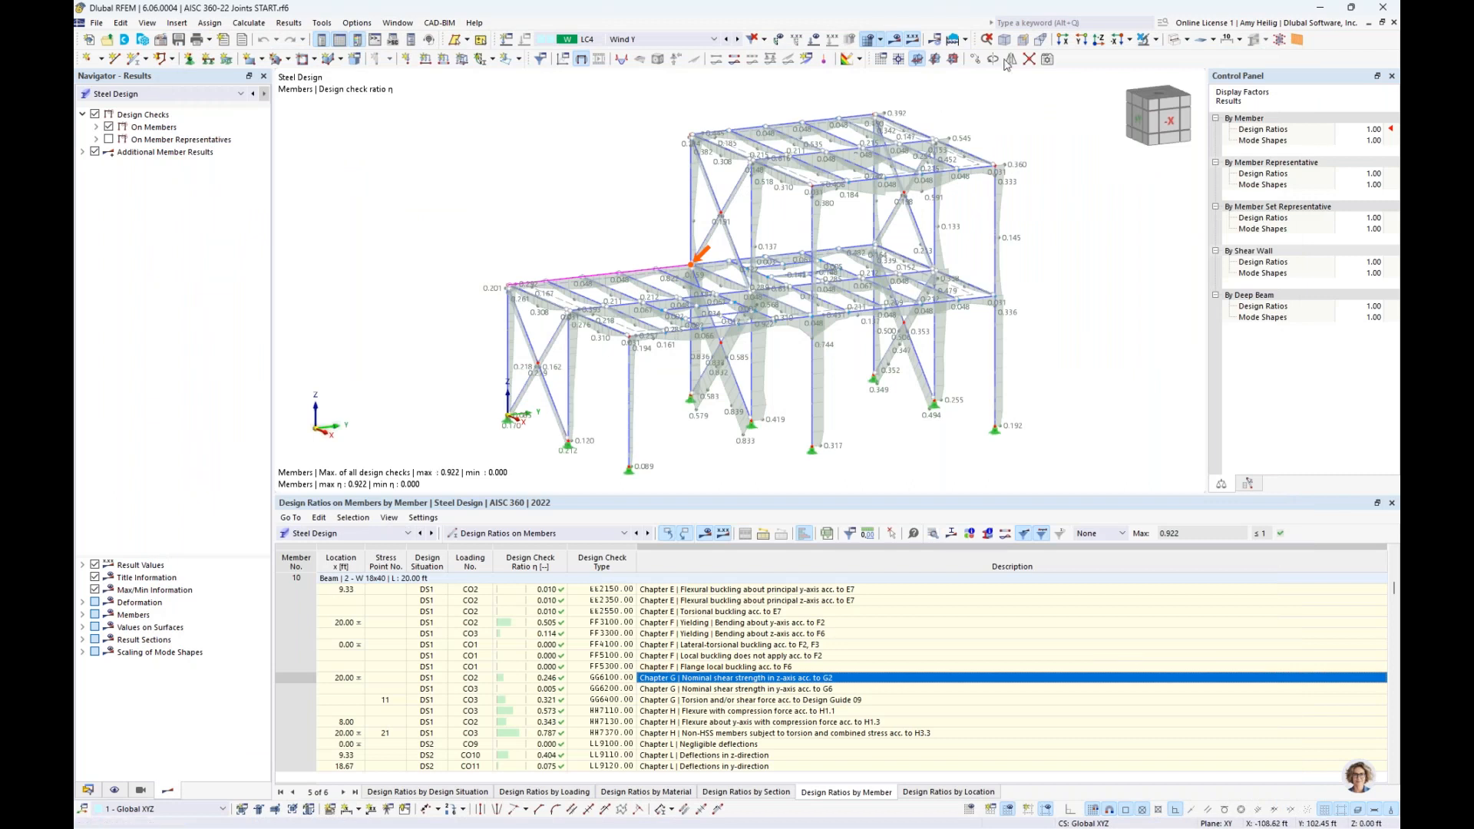
pyautogui.click(1174, 40)
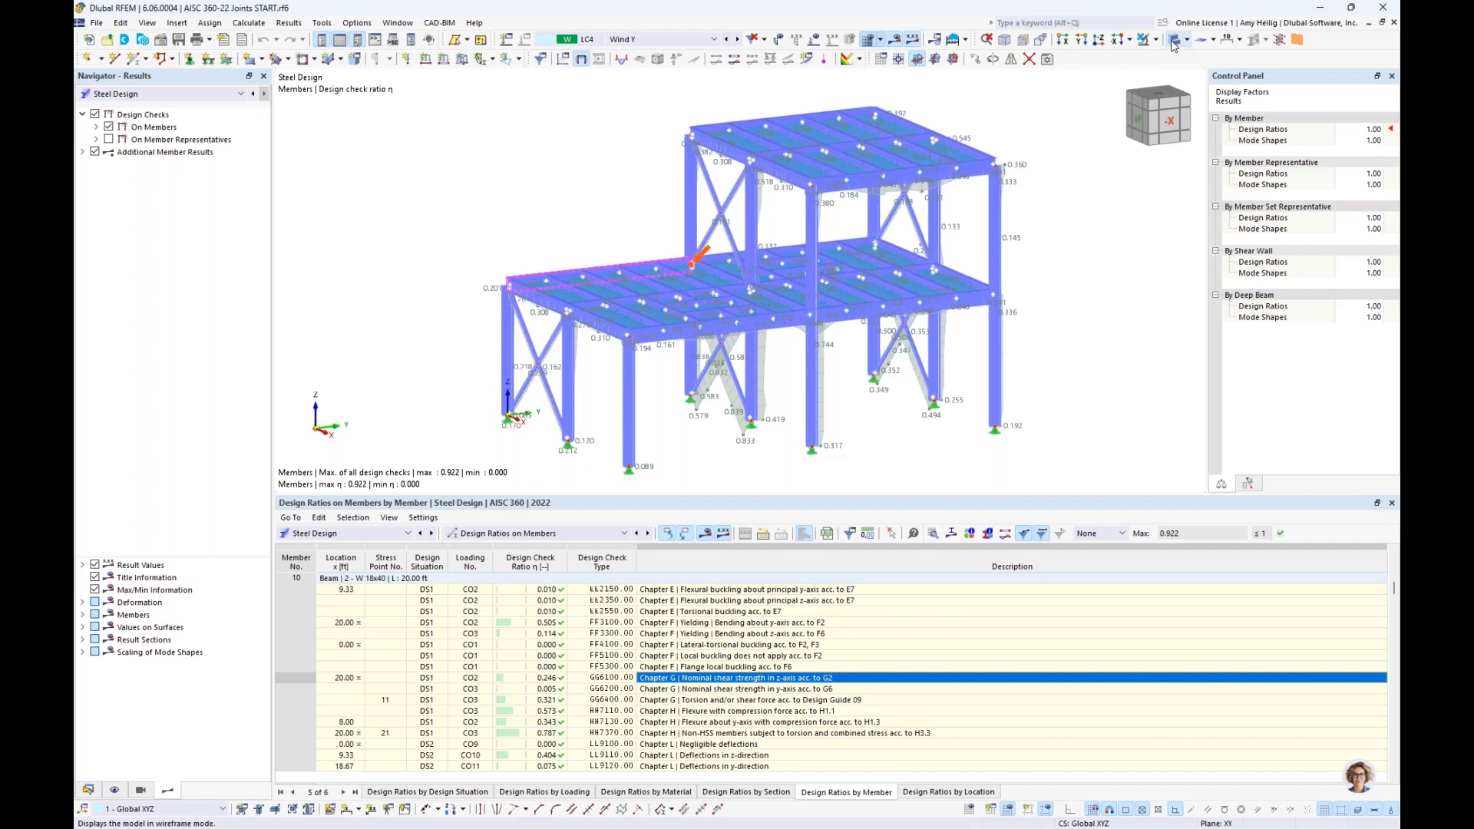
pyautogui.click(1173, 42)
# Step: Activate the Steel Joints design add-on in the base data of the AISC 360-22 Joints START.rf6 model
pyautogui.rightClick(175, 106)
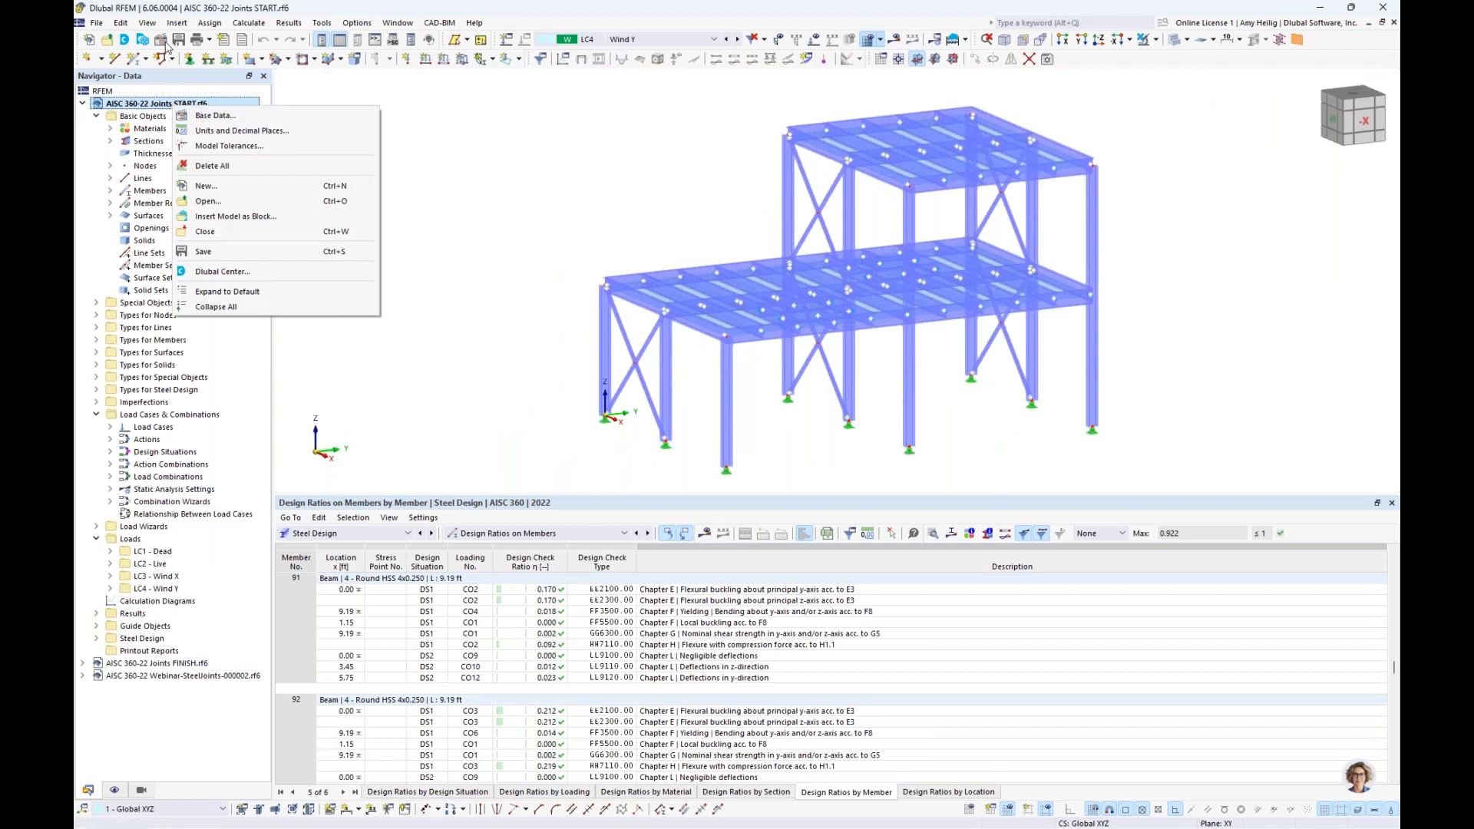
pyautogui.click(215, 117)
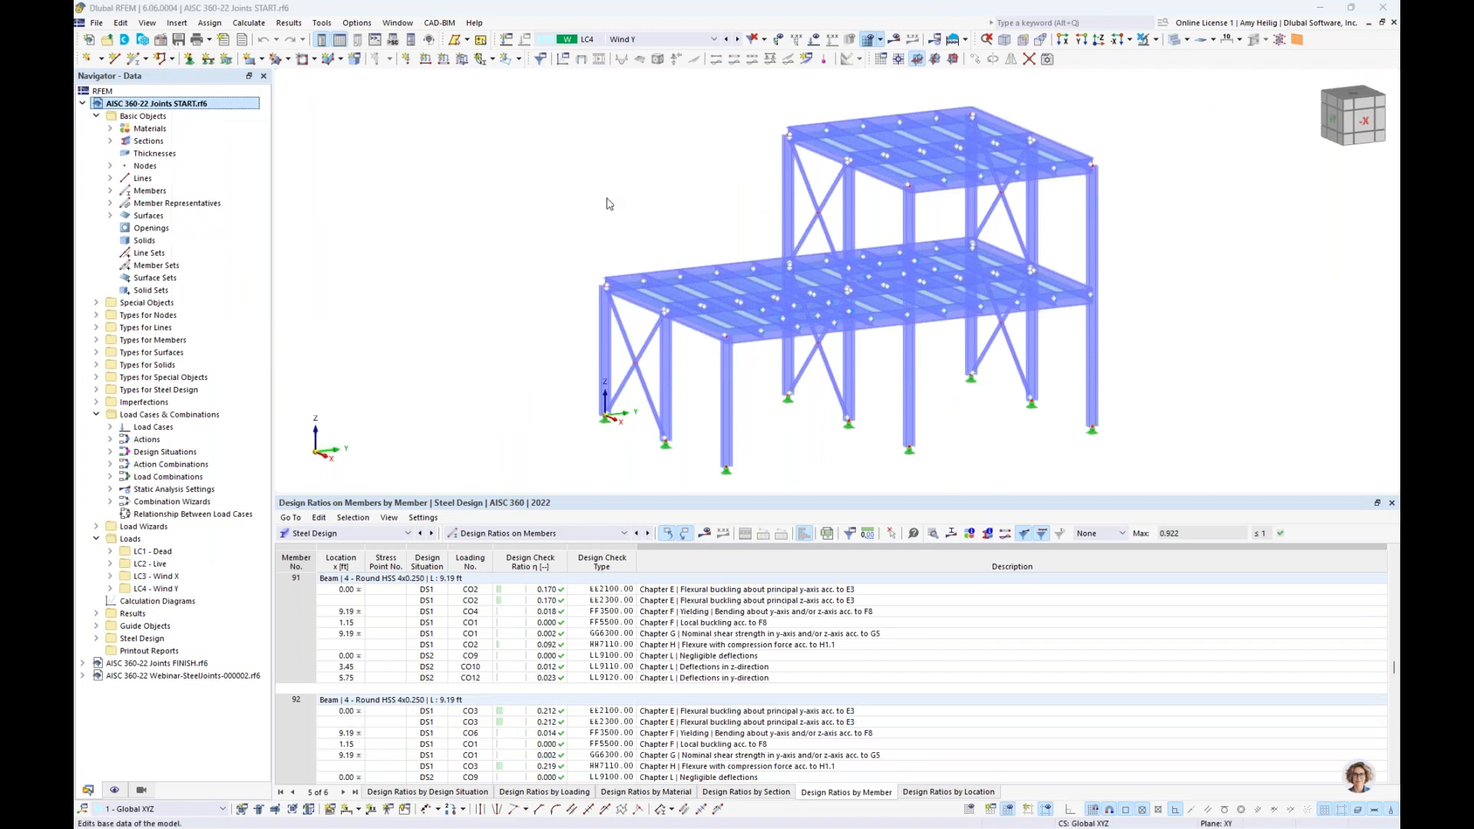
pyautogui.click(513, 153)
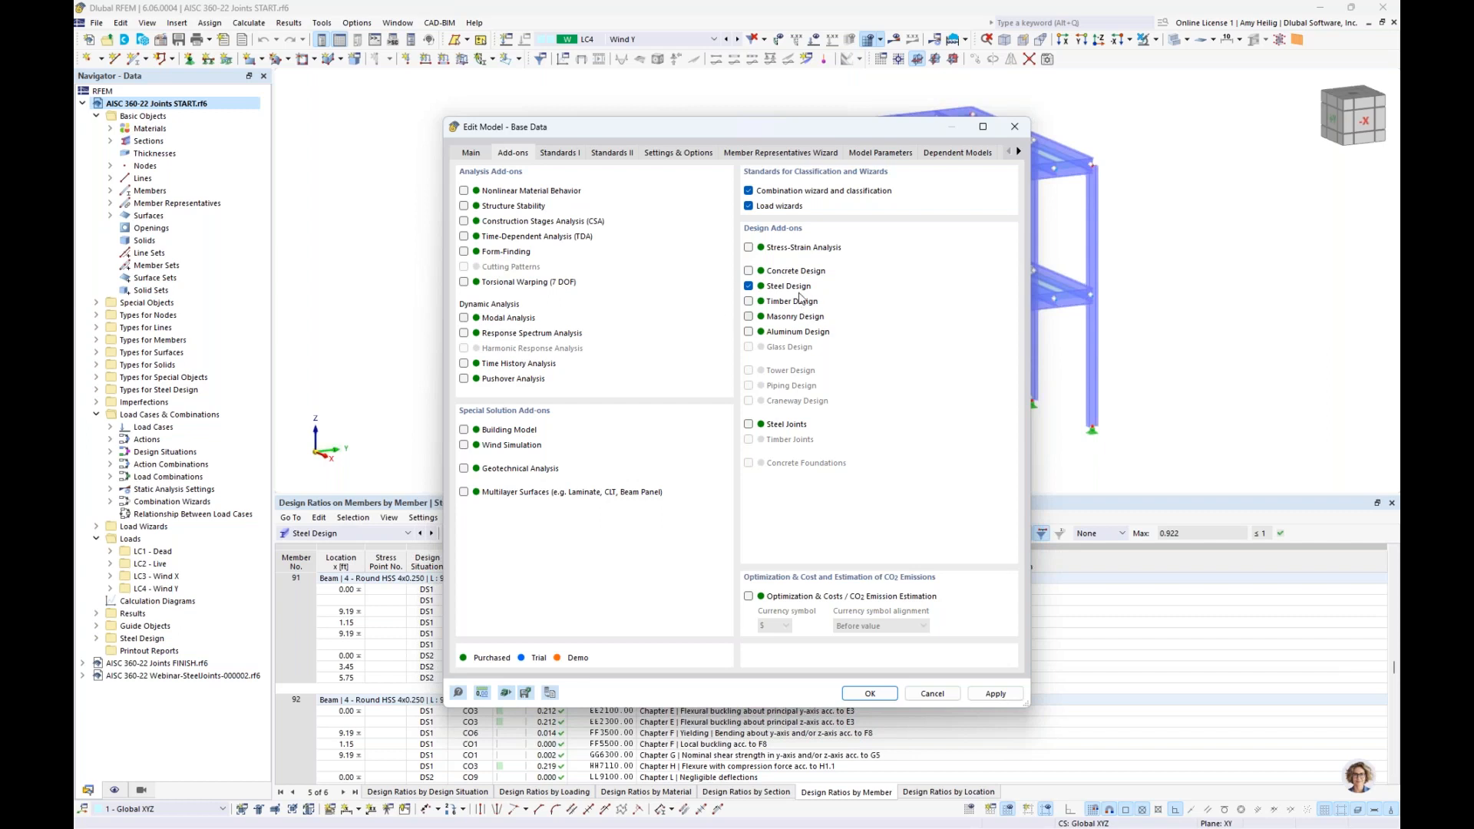
pyautogui.click(749, 423)
# Step: Check the available steel joints standards, keep AISC 360 with the 2022 edition, and apply the base data
pyautogui.click(612, 153)
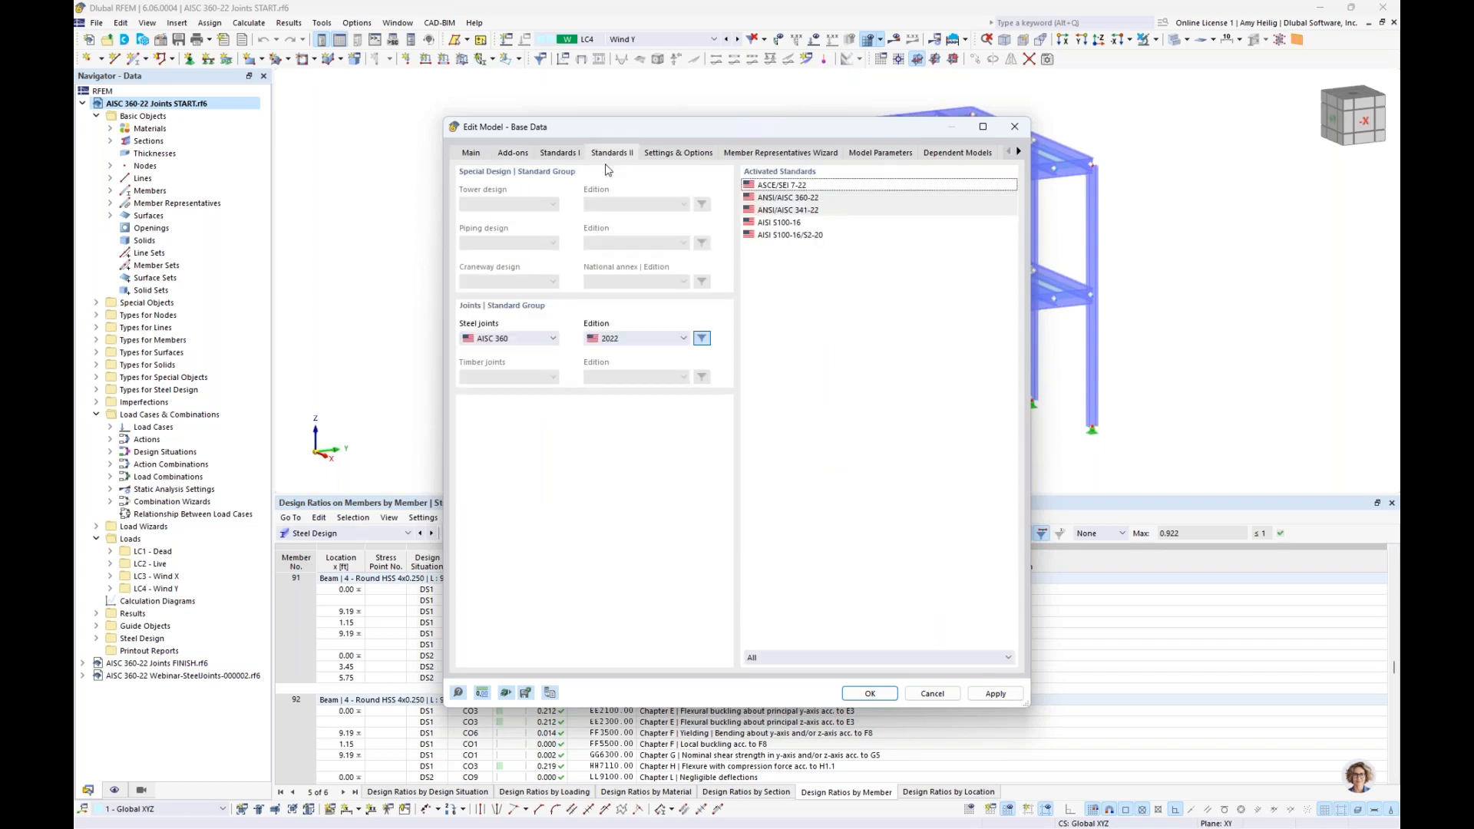
pyautogui.click(522, 344)
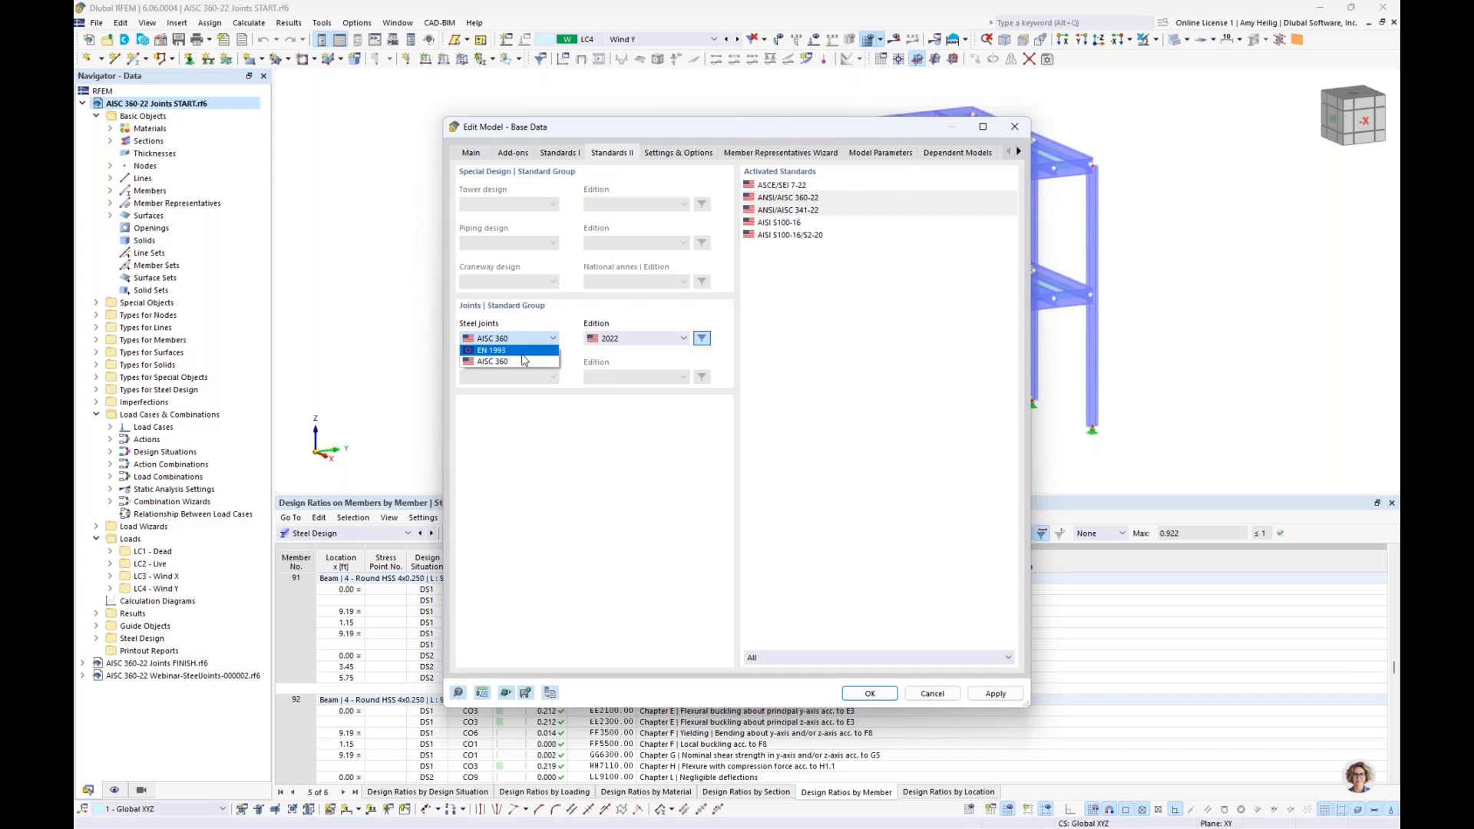
pyautogui.click(657, 347)
pyautogui.click(658, 344)
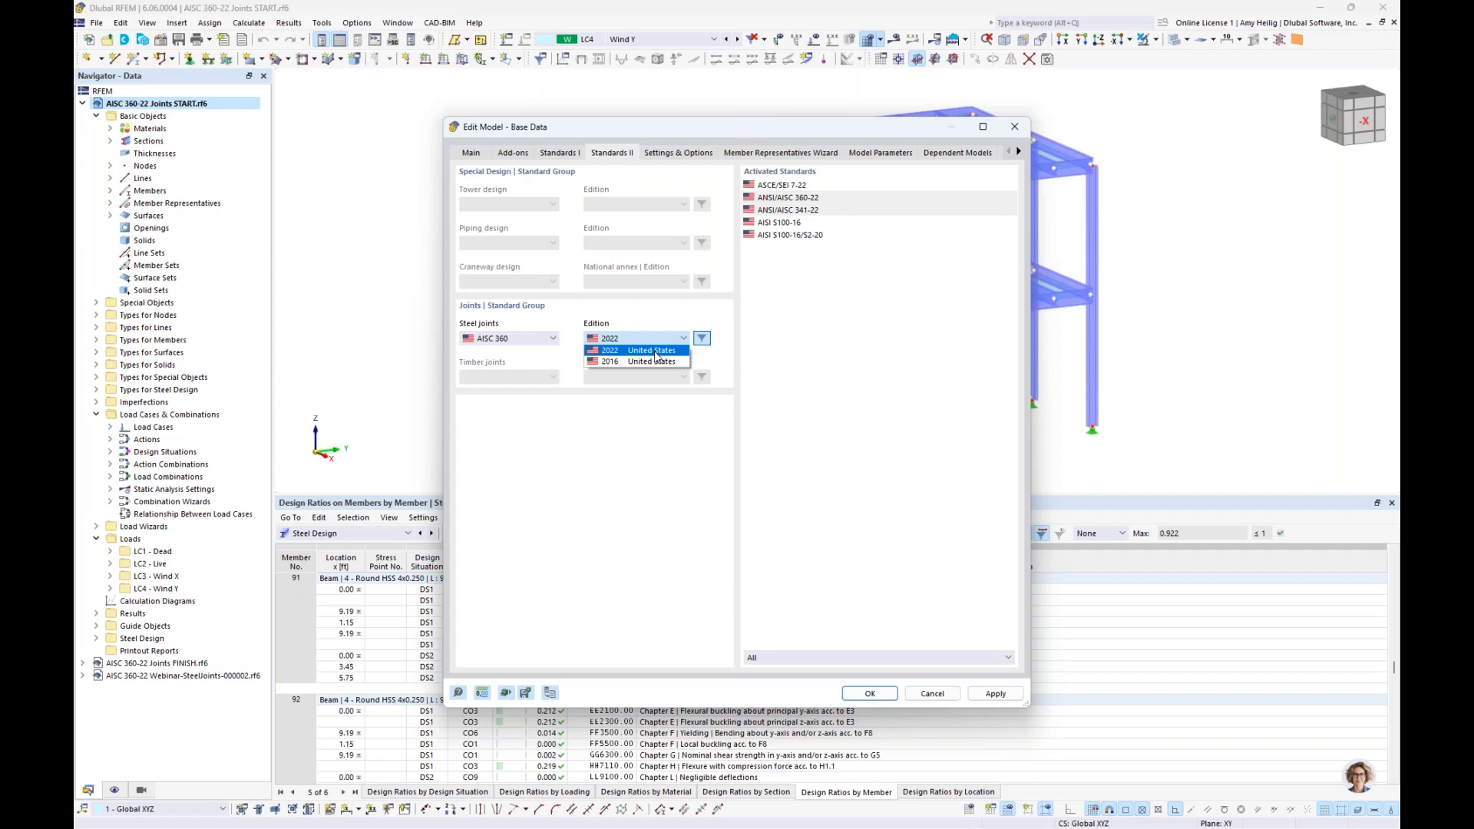
pyautogui.click(851, 364)
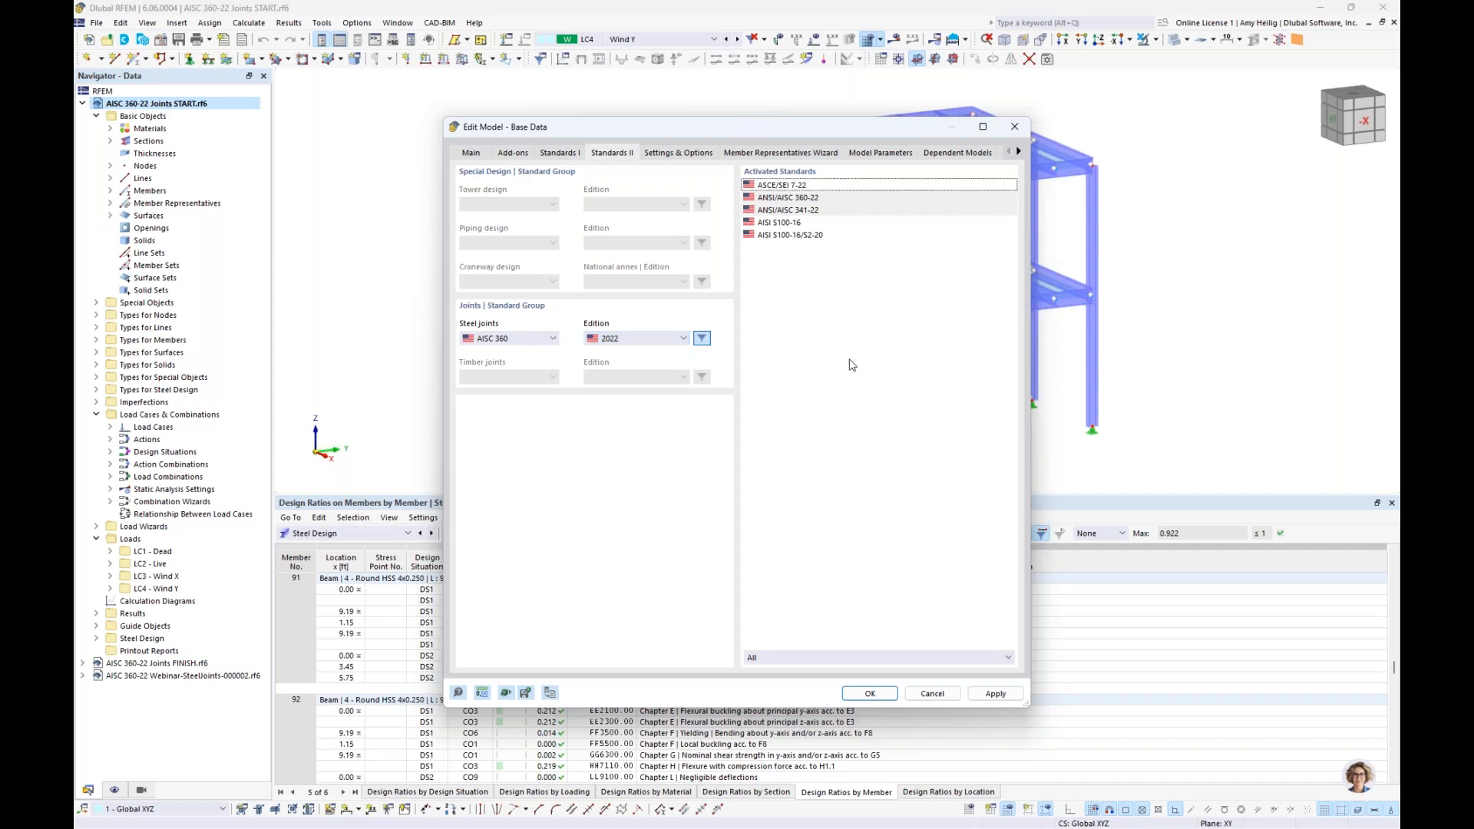
pyautogui.click(870, 693)
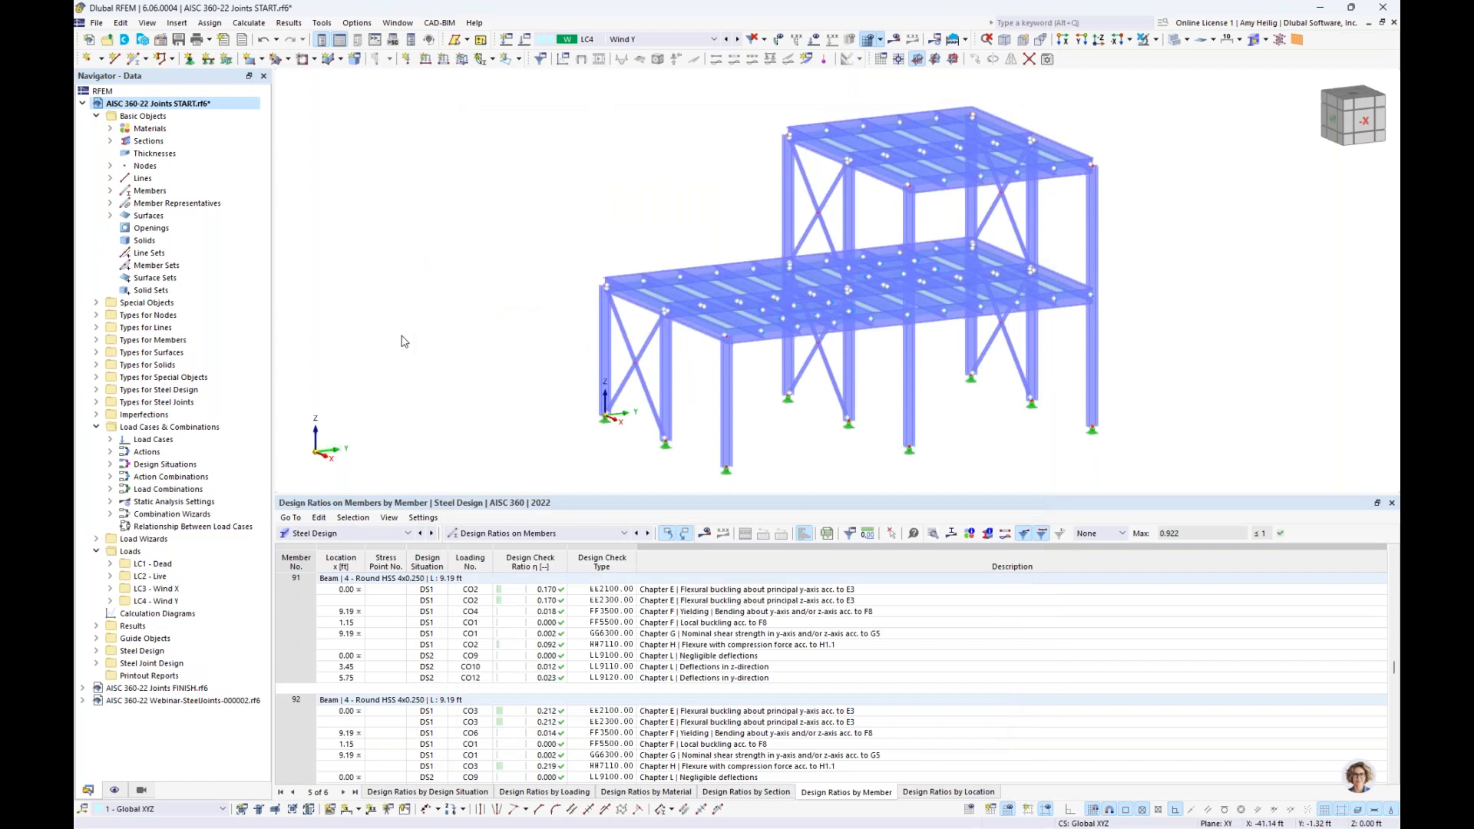
# Step: Enlarge the model view by shrinking the results table, and hide the surfaces in the model display
pyautogui.moveTo(569, 377); pyautogui.dragTo(568, 439, button='middle')
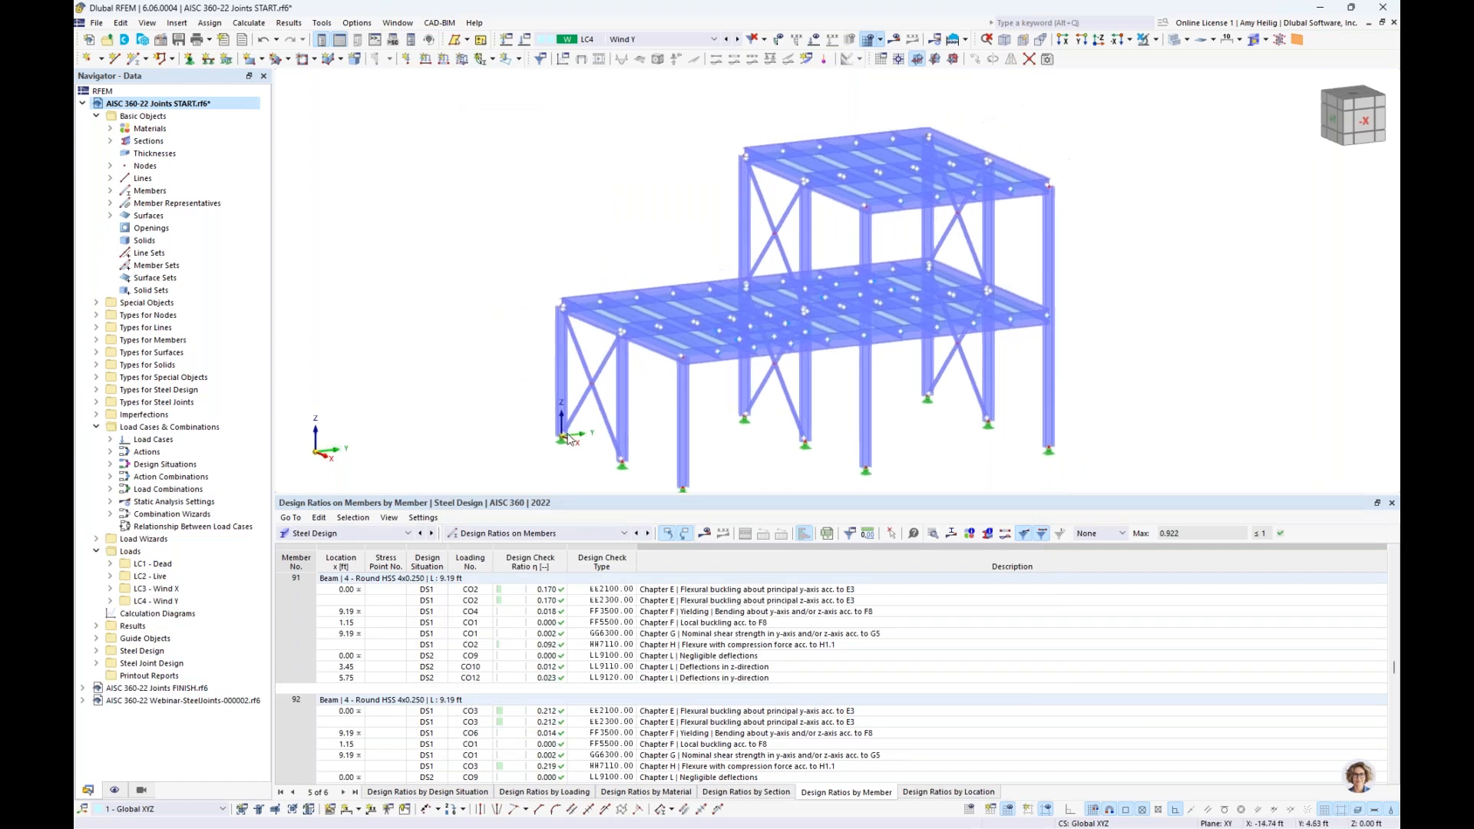
pyautogui.moveTo(746, 494); pyautogui.dragTo(719, 608)
pyautogui.click(113, 789)
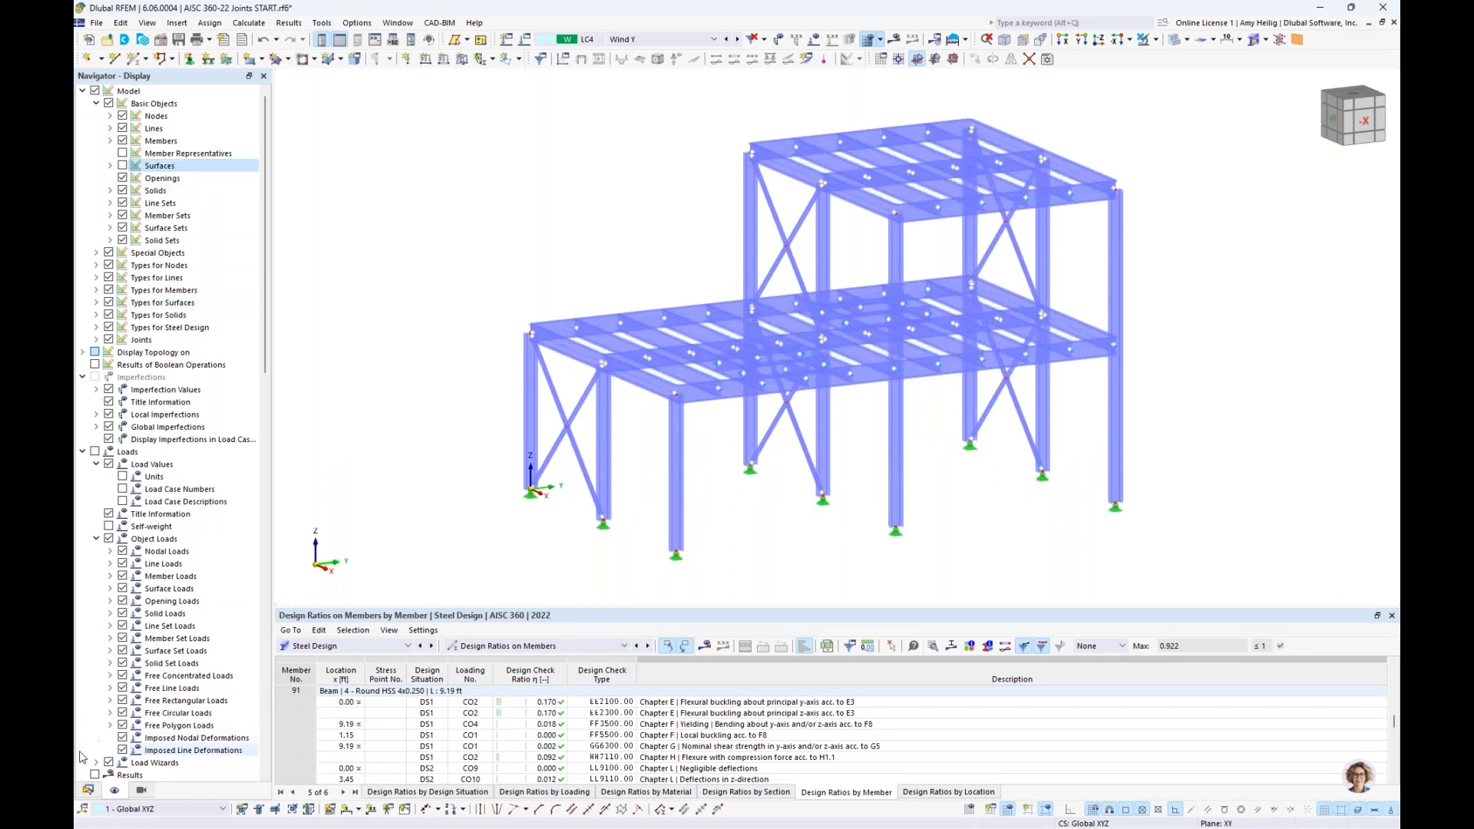
# Step: Create a new steel joint under Types for Steel Joints in the model data
pyautogui.click(88, 789)
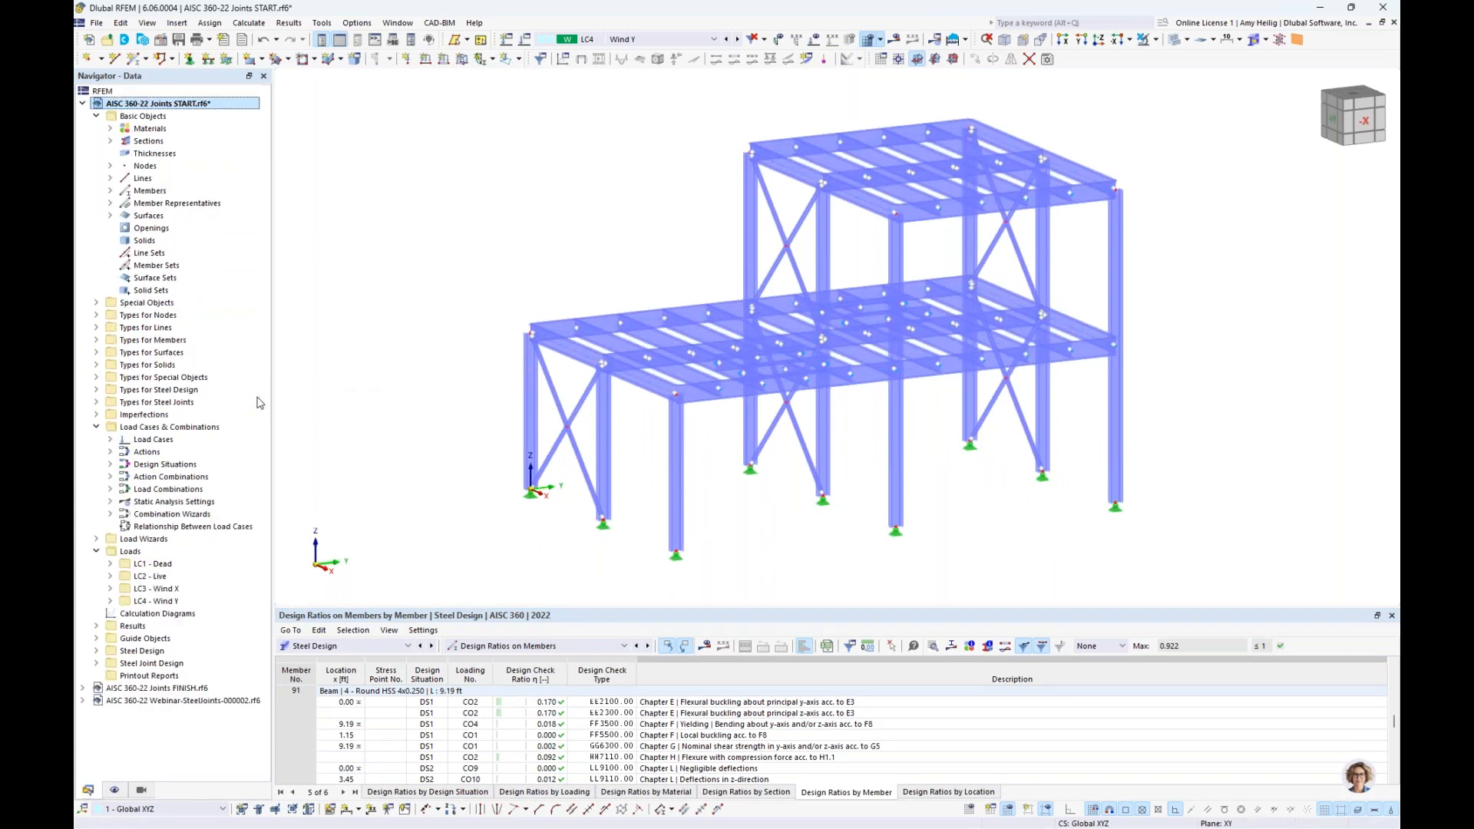
pyautogui.click(96, 427)
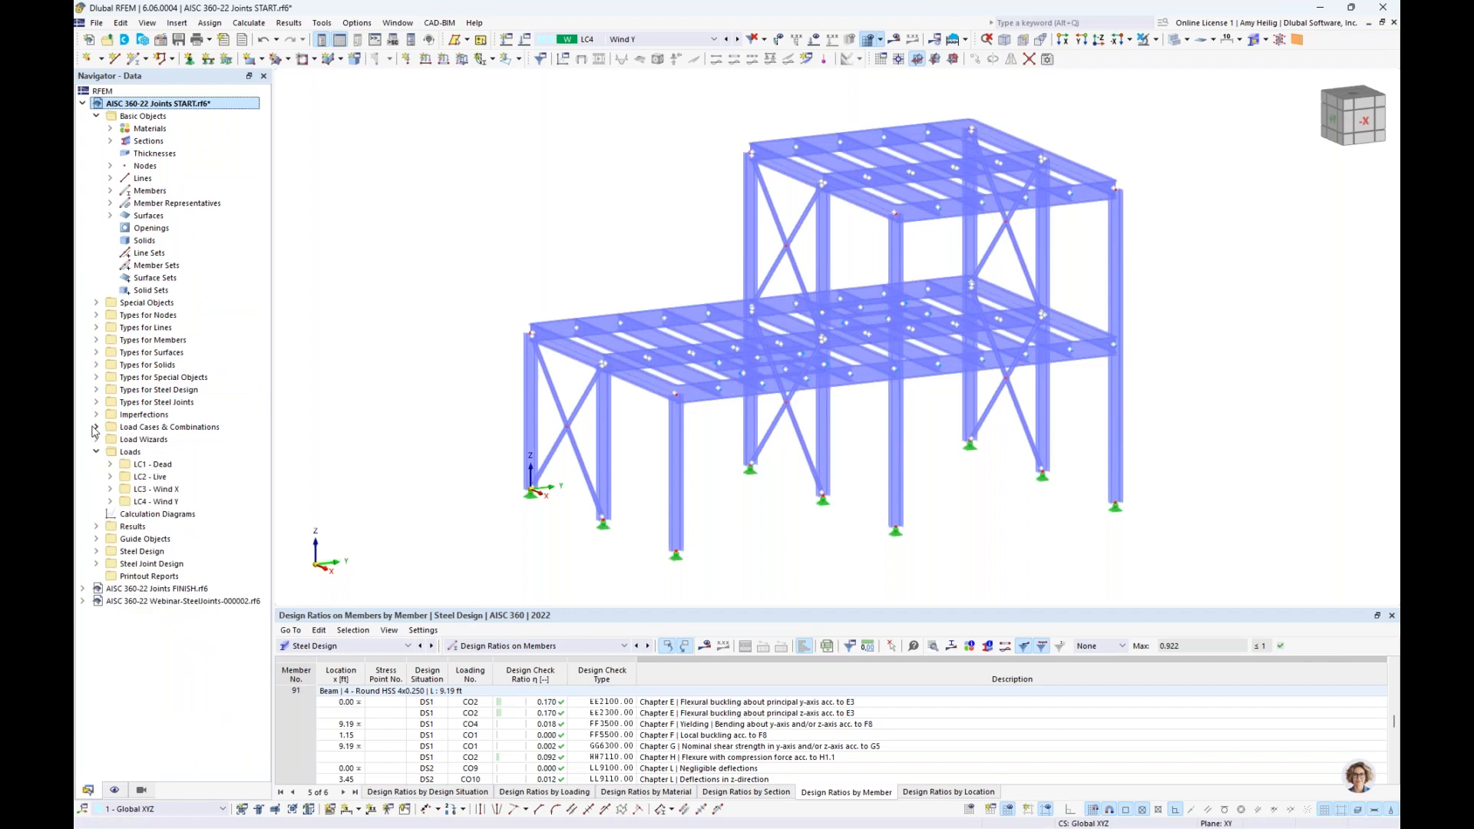
pyautogui.click(96, 452)
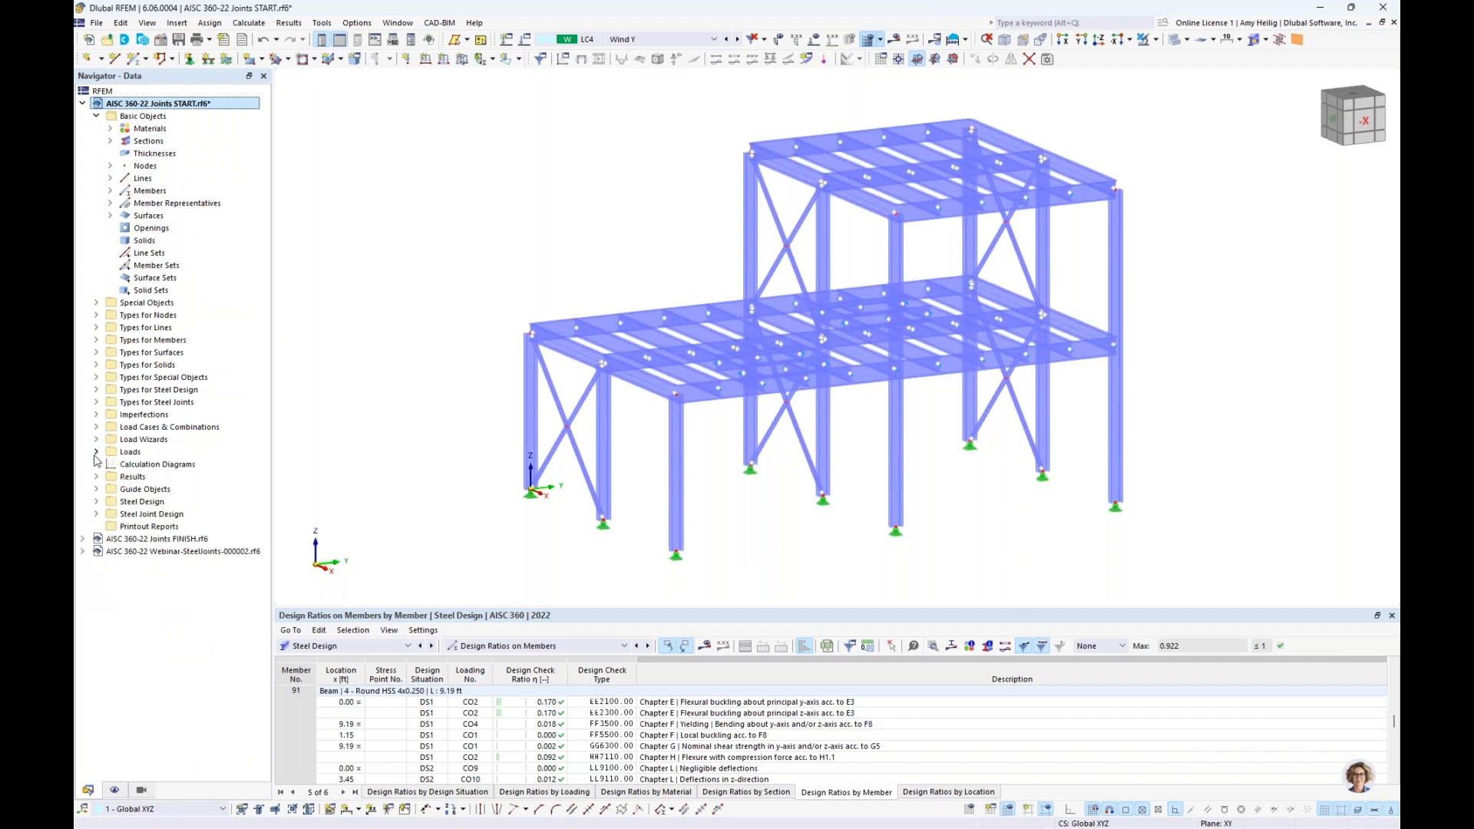
pyautogui.click(96, 403)
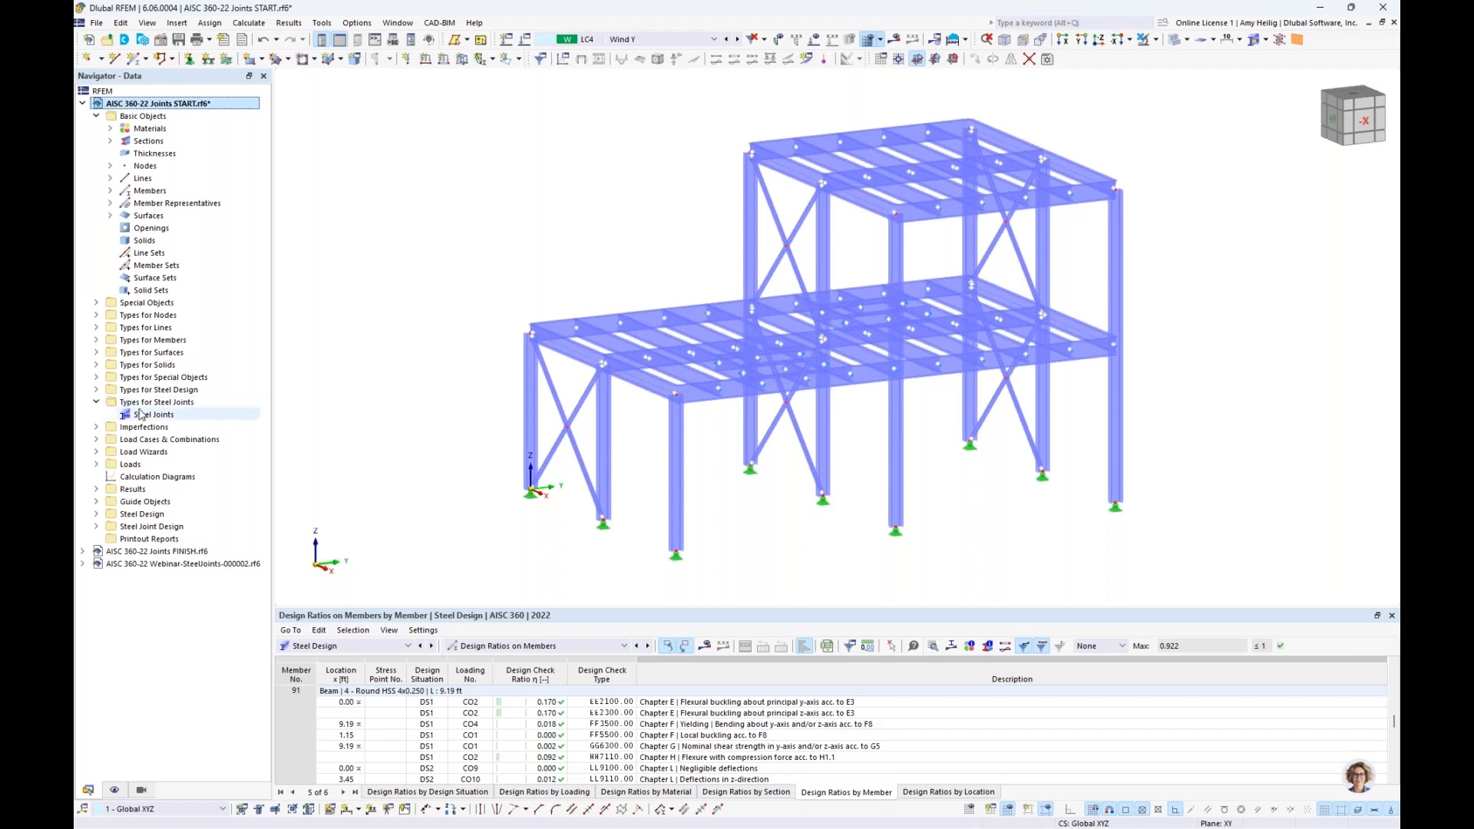
pyautogui.rightClick(144, 418)
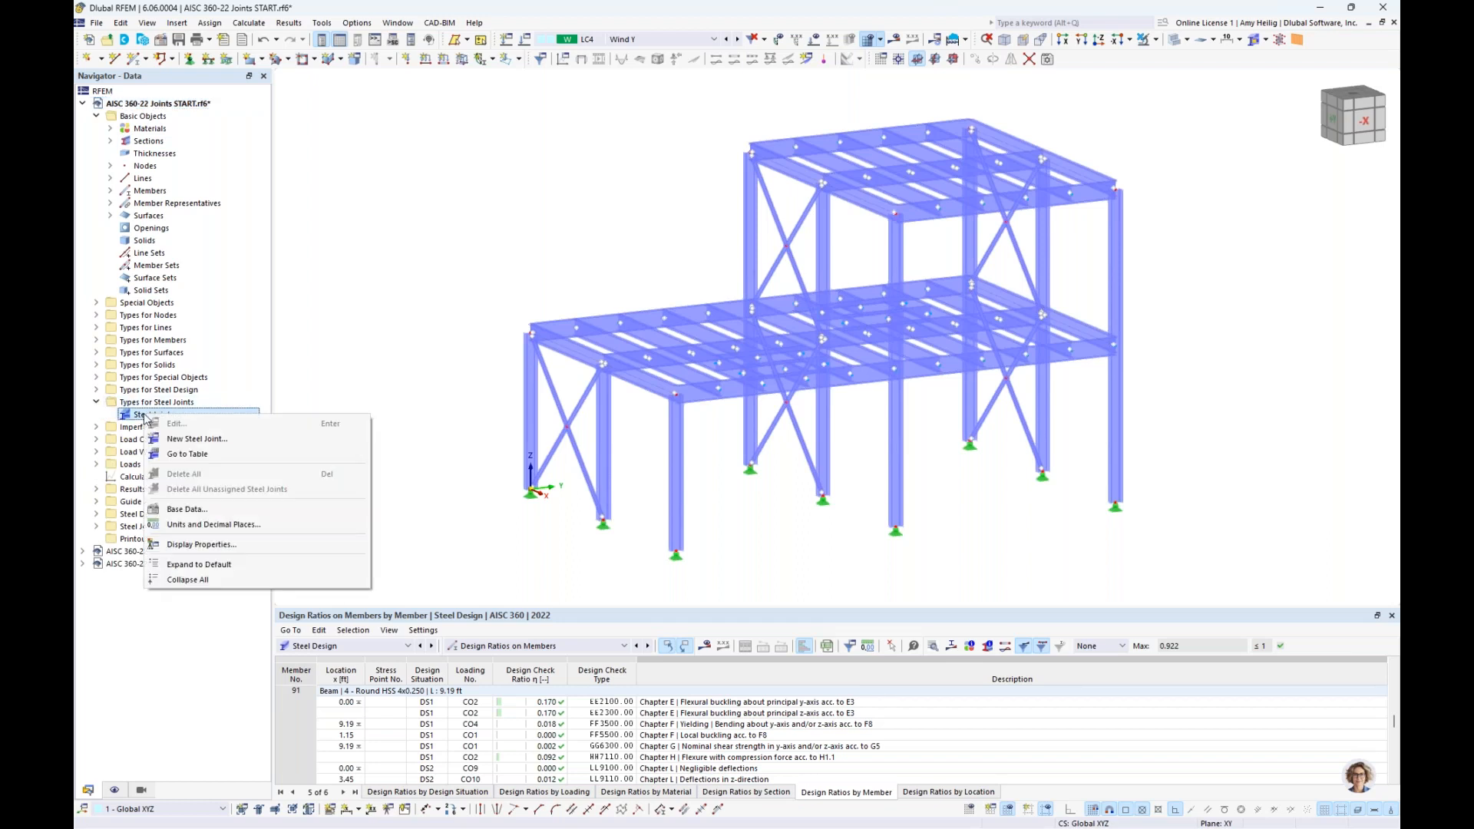
pyautogui.click(184, 440)
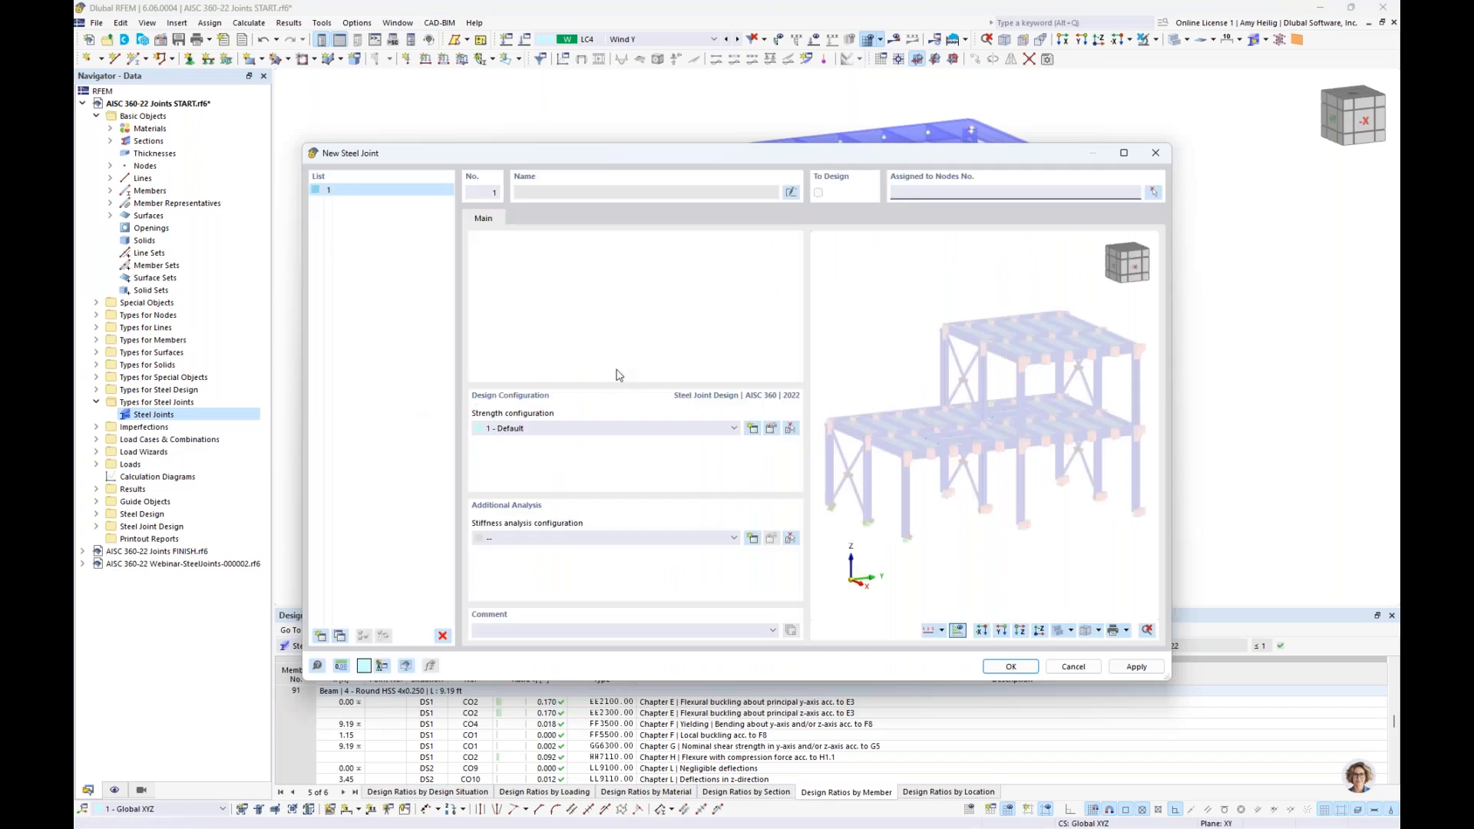
# Step: Assign the new steel joint to node 34, where the first intermediate beam meets the lower roof's edge beam
pyautogui.click(1154, 191)
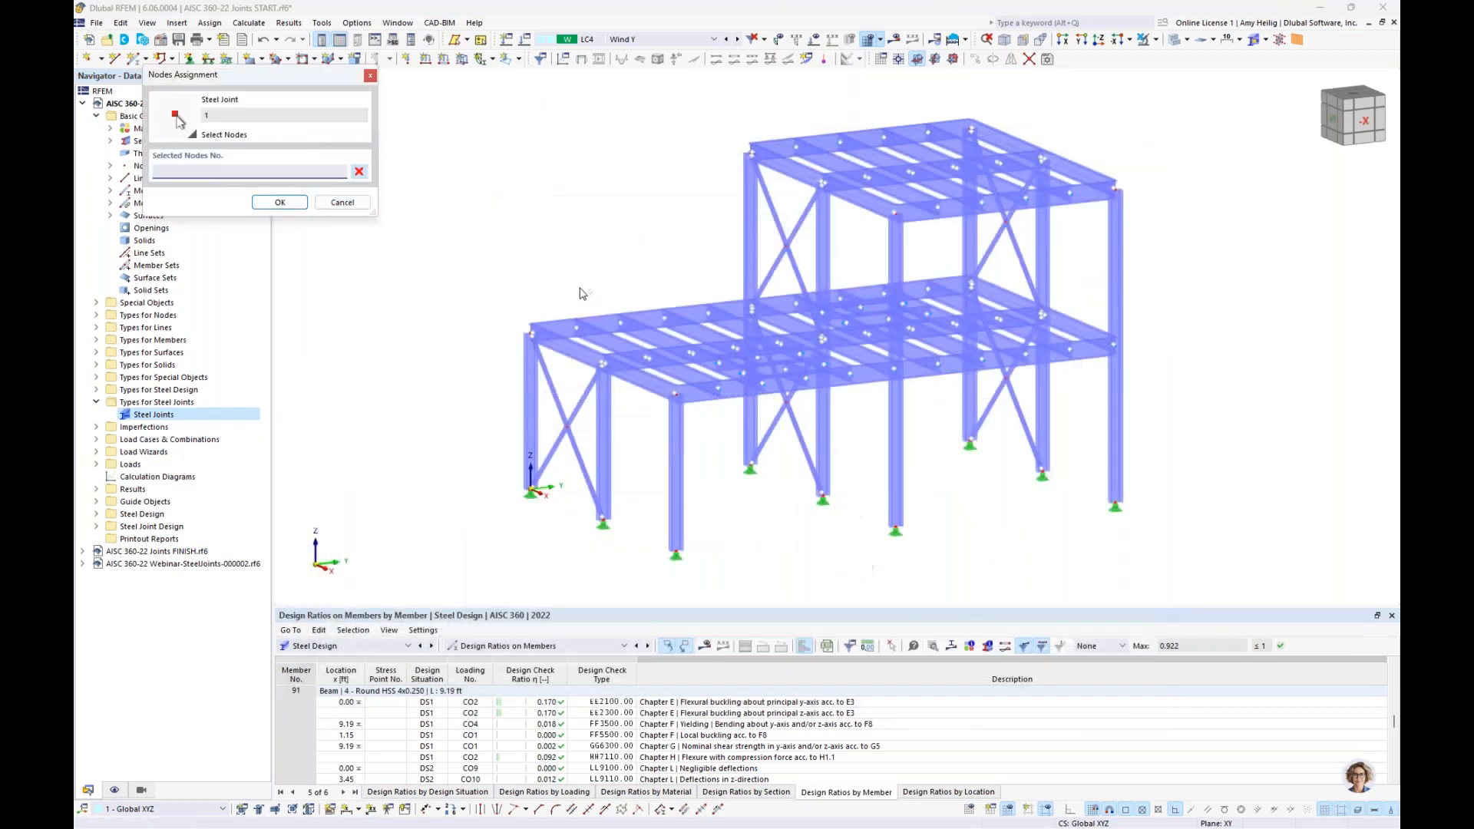
pyautogui.scroll(3, 585, 338)
pyautogui.scroll(6, 585, 338)
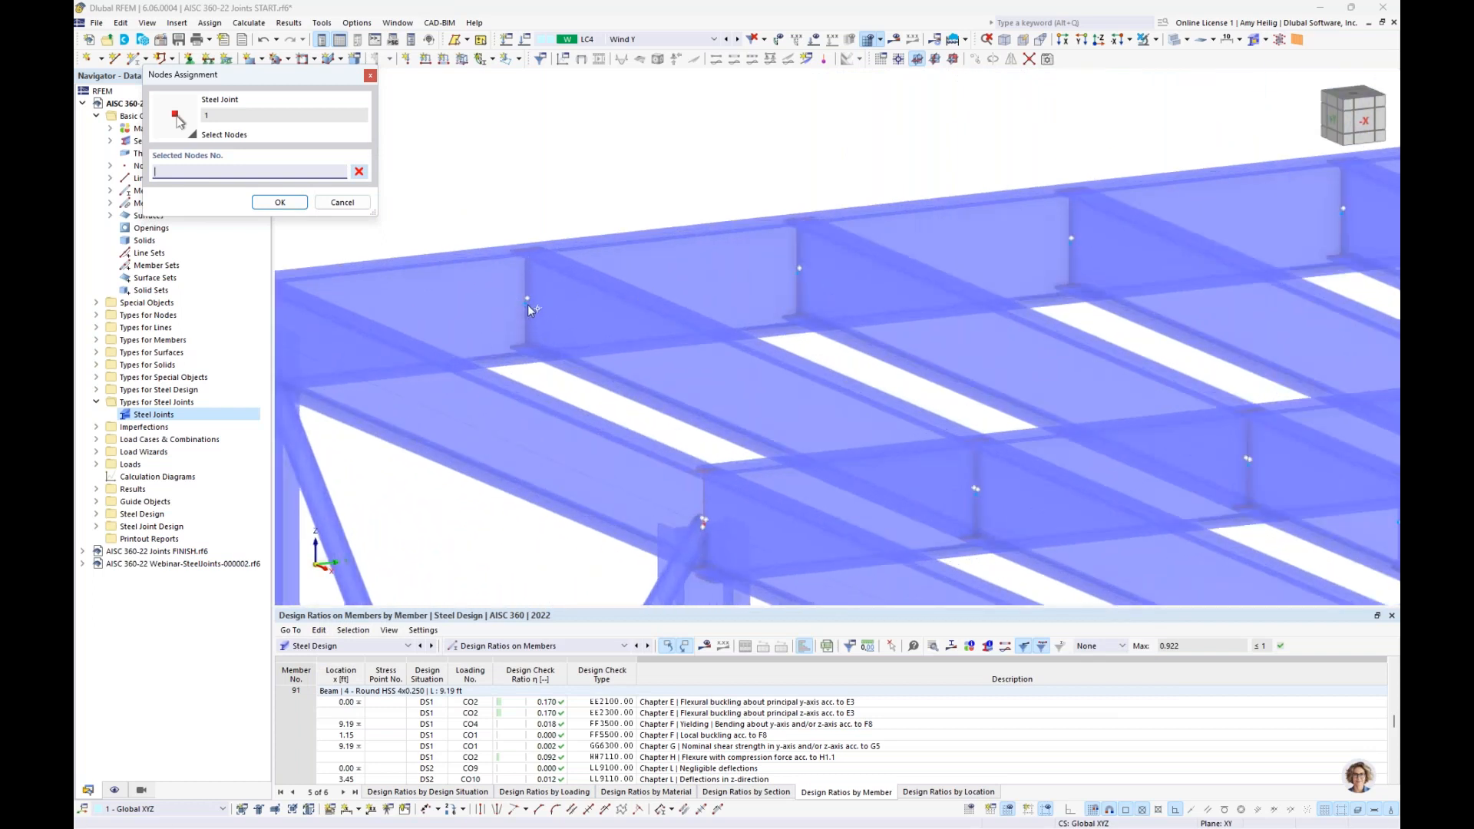
pyautogui.click(528, 301)
pyautogui.click(281, 203)
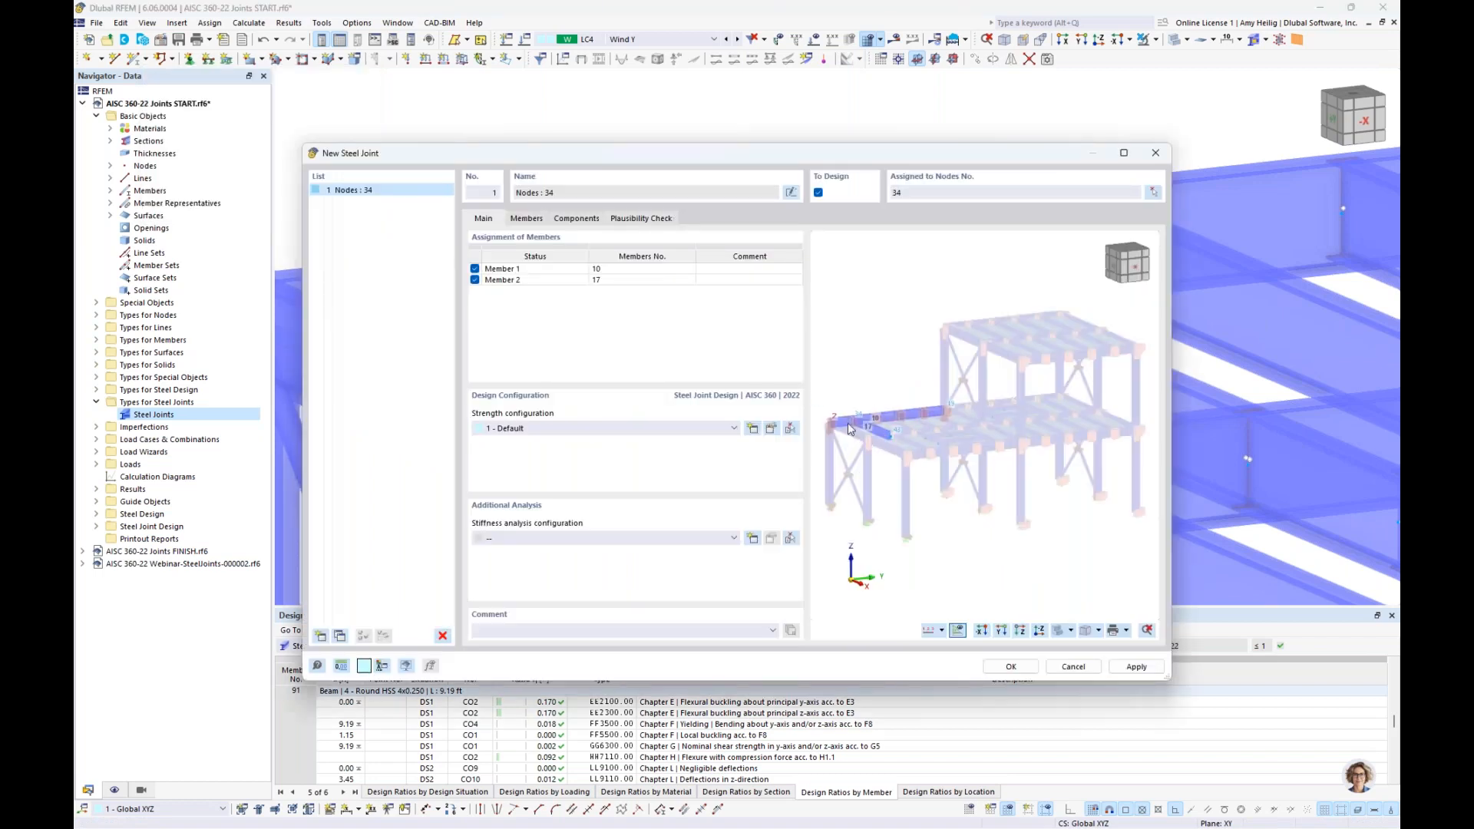
# Step: Examine the joint's two members in the preview, checking each one's type, section, hinge and supported end settings
pyautogui.scroll(3, 849, 446)
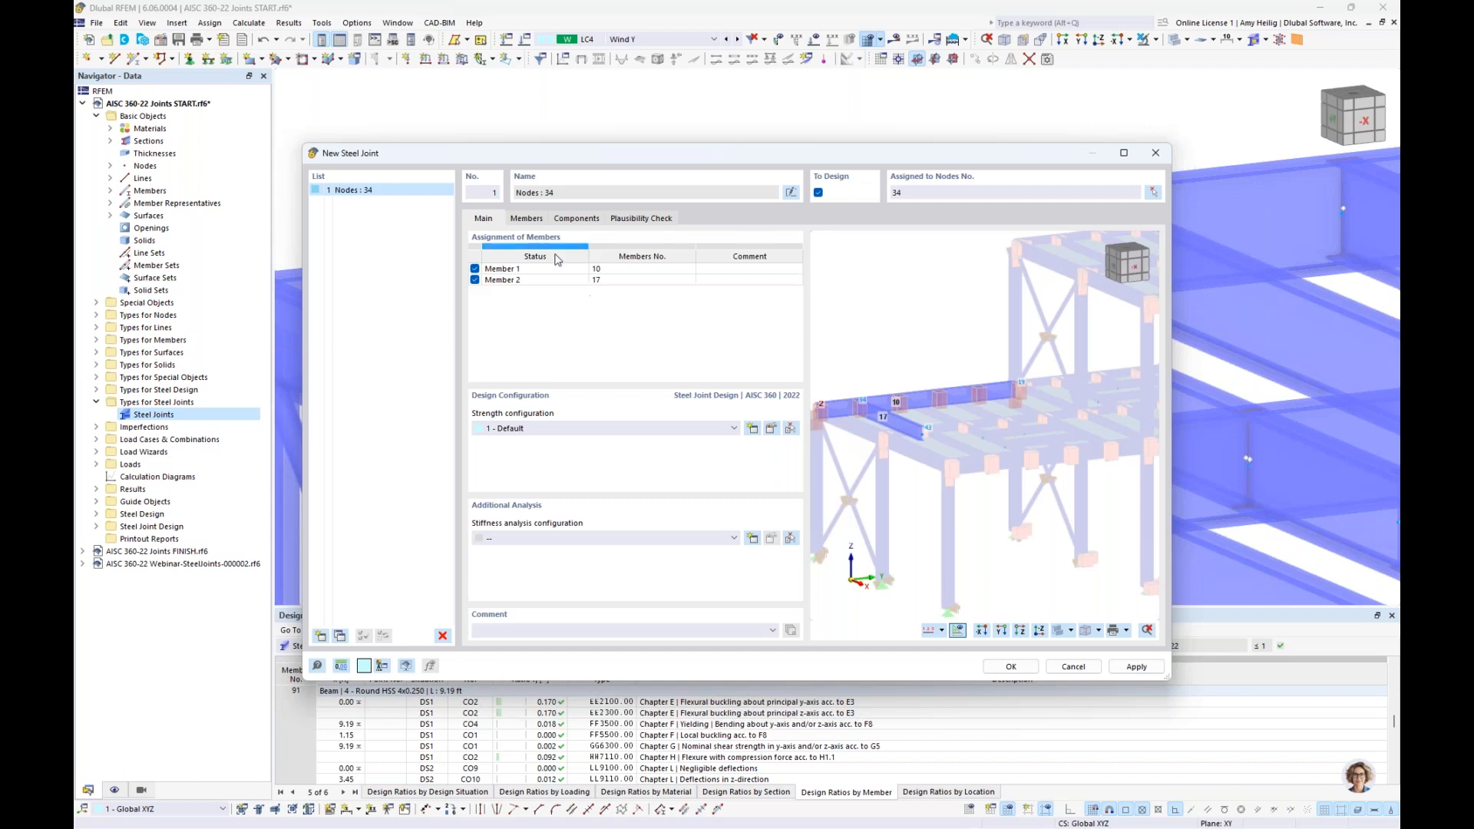
pyautogui.click(527, 220)
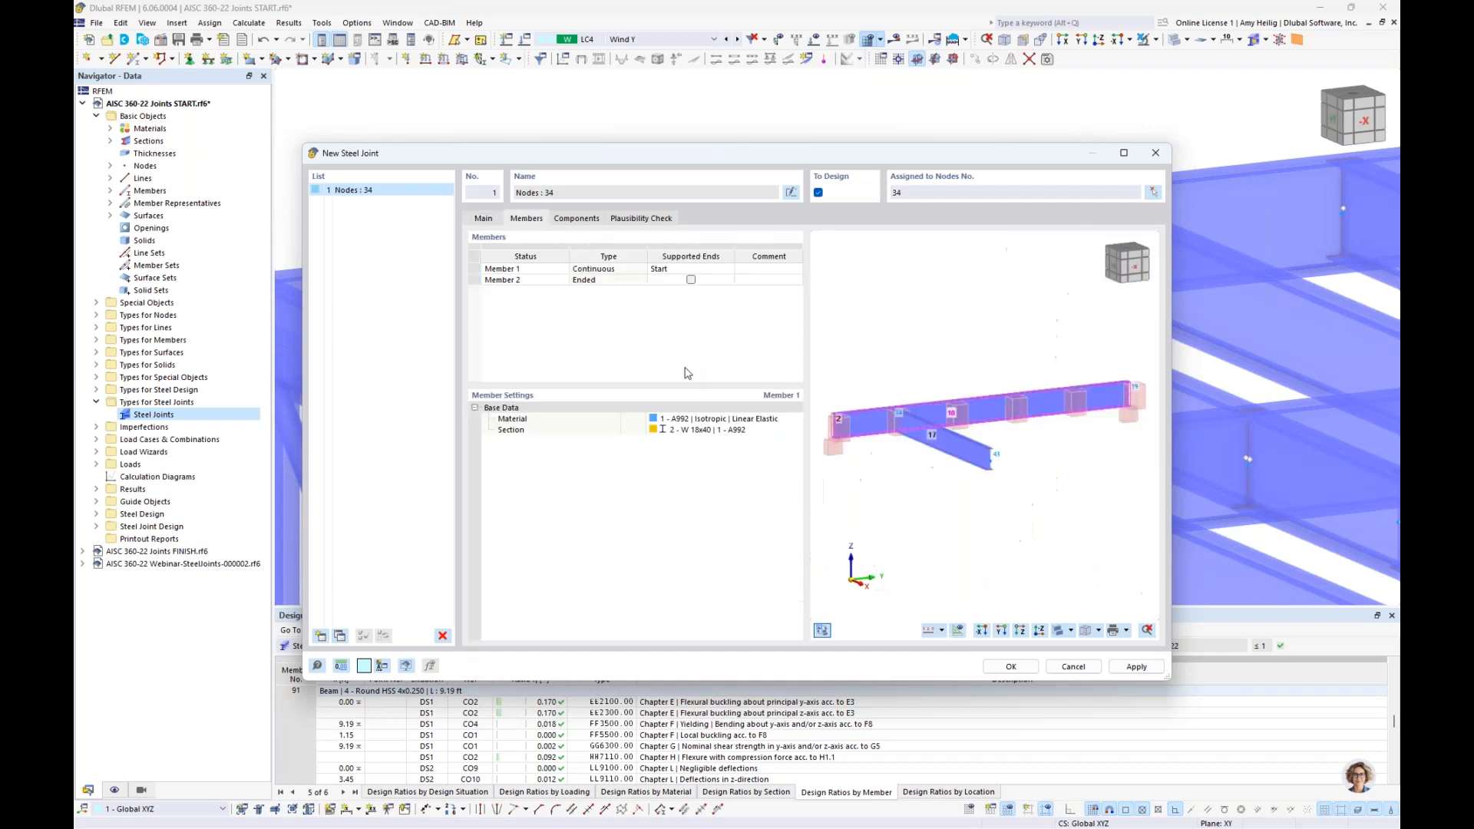
pyautogui.click(941, 630)
pyautogui.click(933, 679)
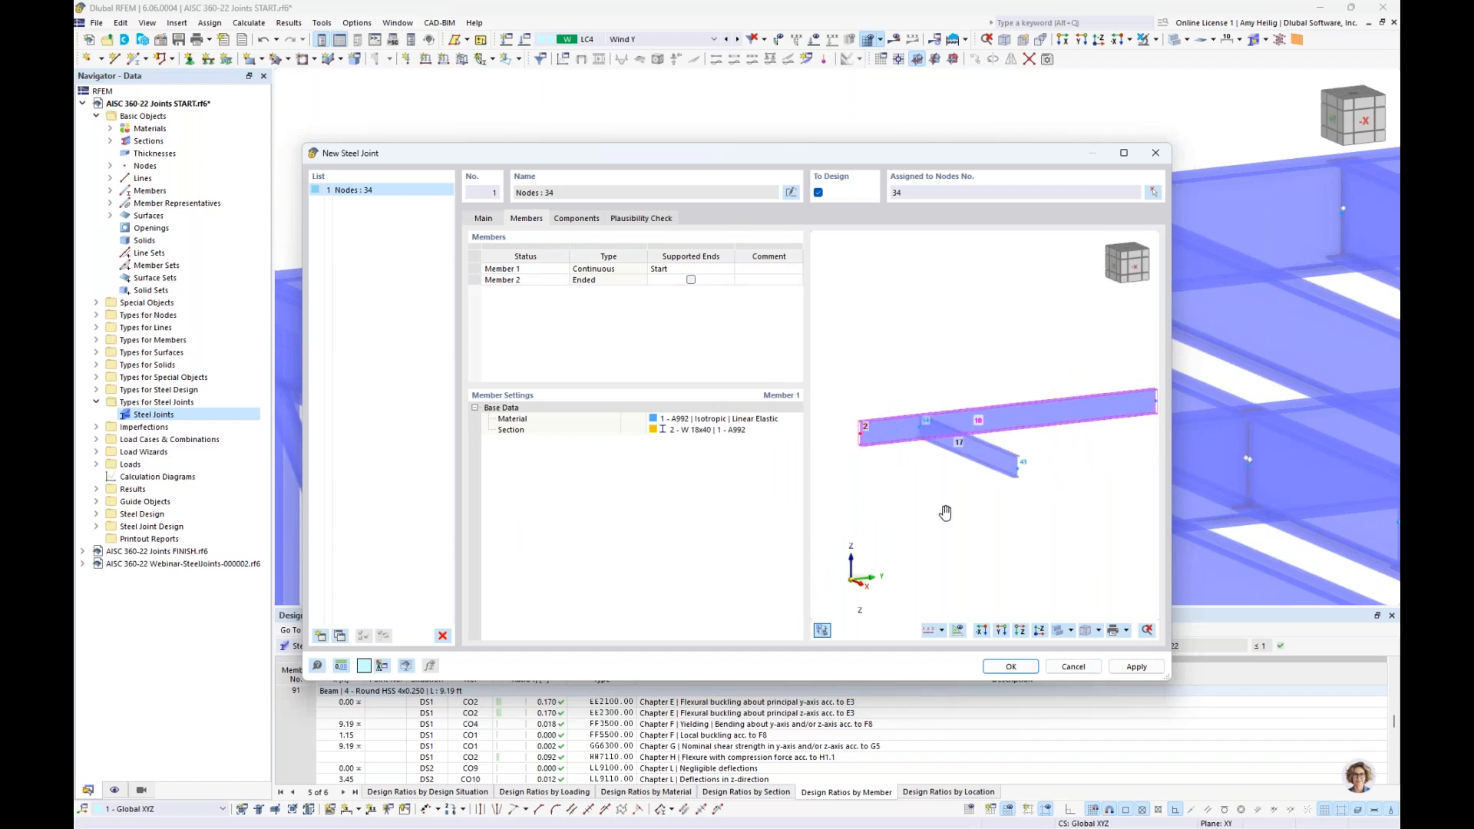
pyautogui.moveTo(945, 483); pyautogui.dragTo(880, 482, button='middle')
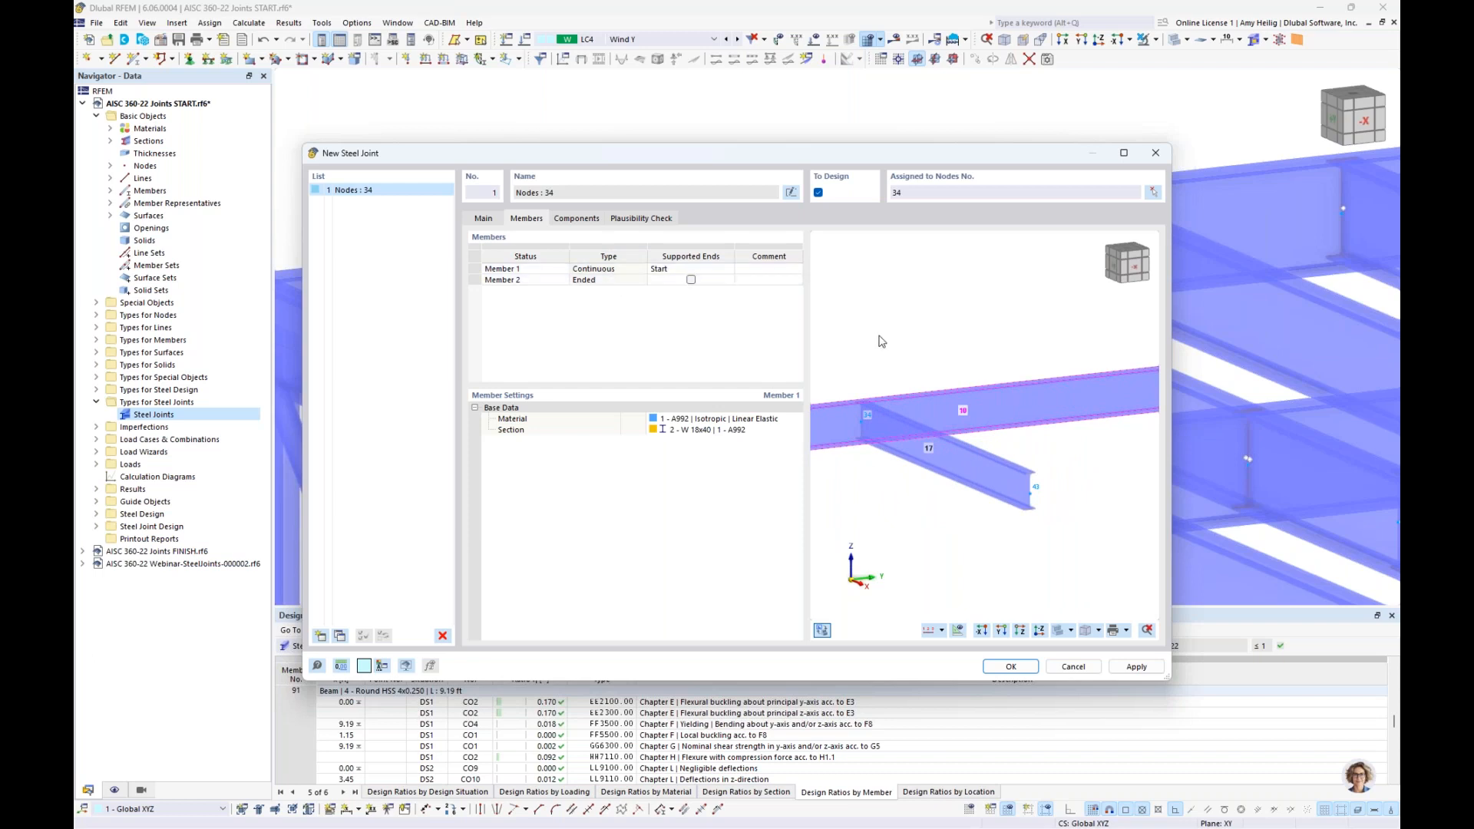
pyautogui.moveTo(880, 336); pyautogui.dragTo(928, 323, button='middle')
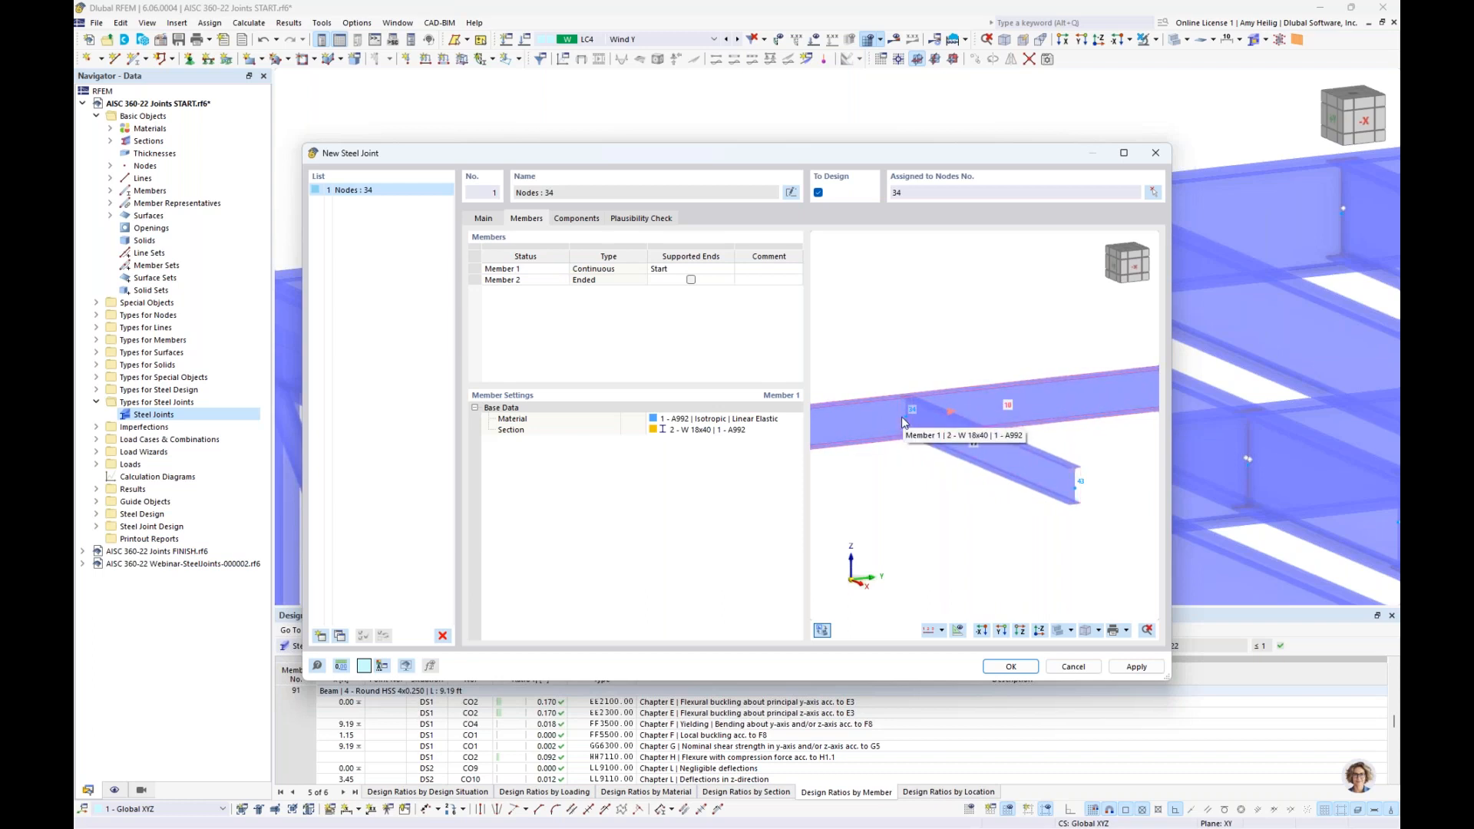
pyautogui.click(611, 280)
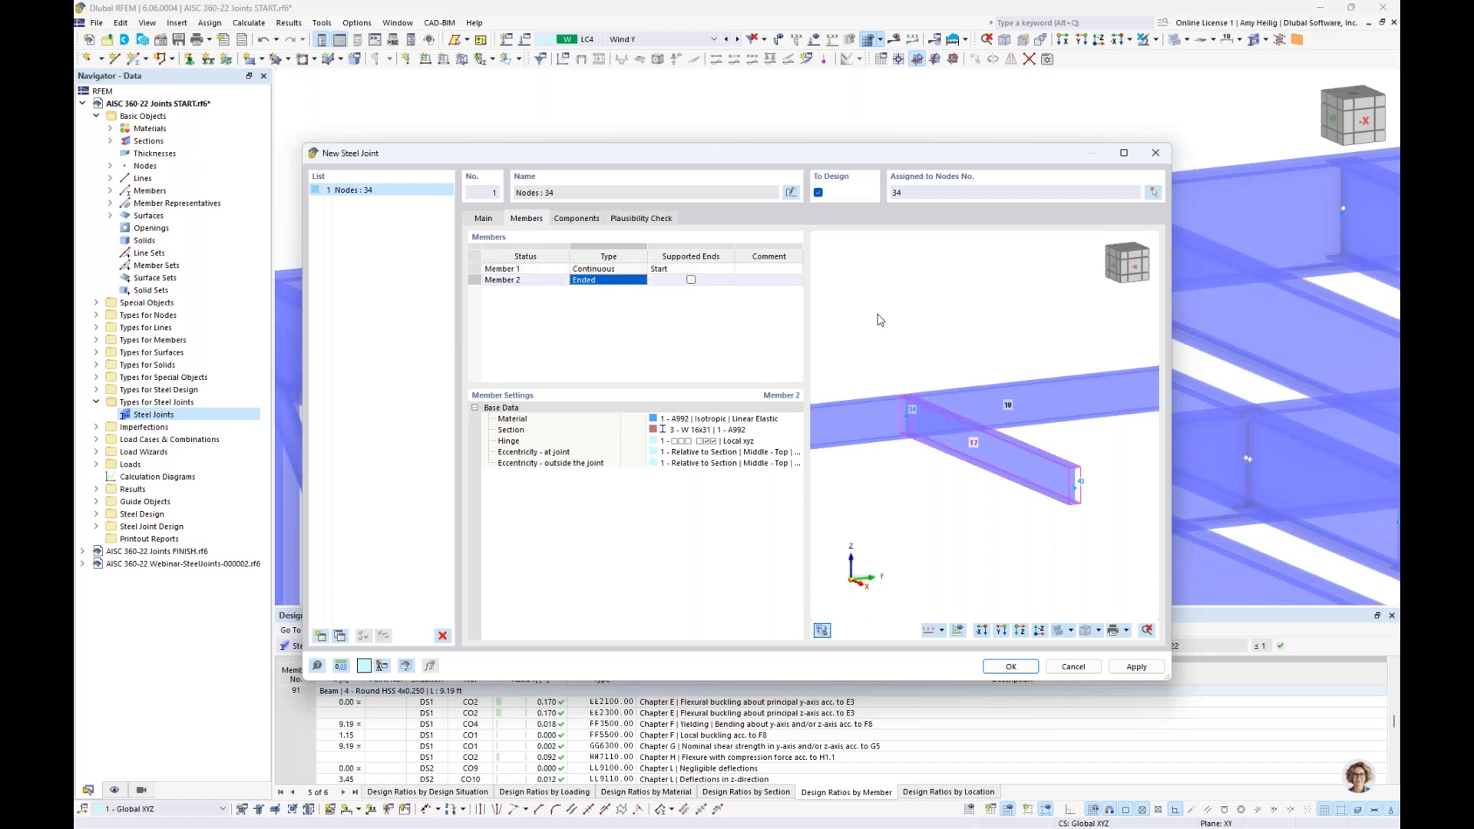
pyautogui.click(695, 269)
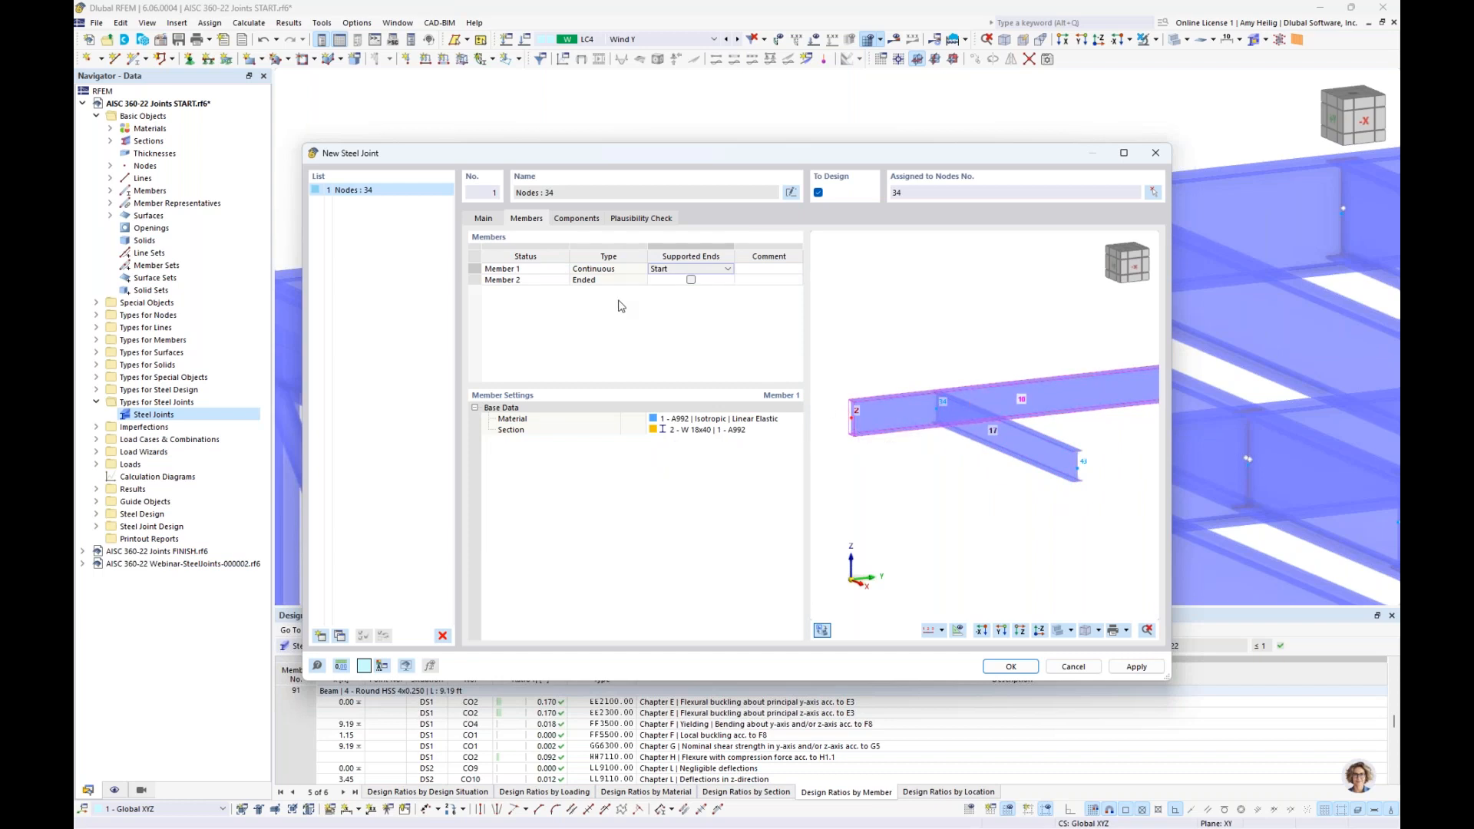
# Step: Check the component types available for building the joint manually, without adding any
pyautogui.click(577, 218)
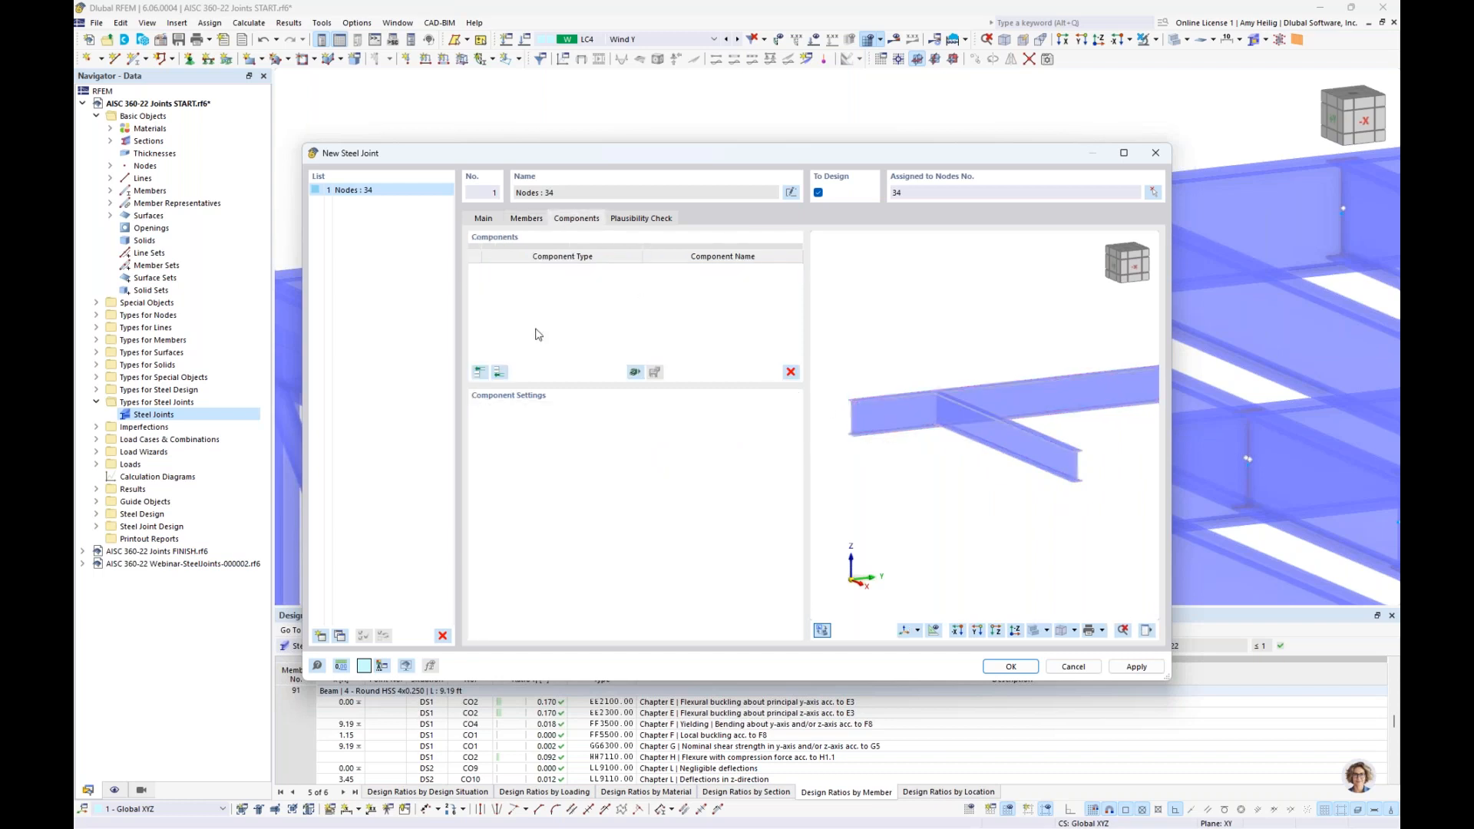
pyautogui.click(500, 373)
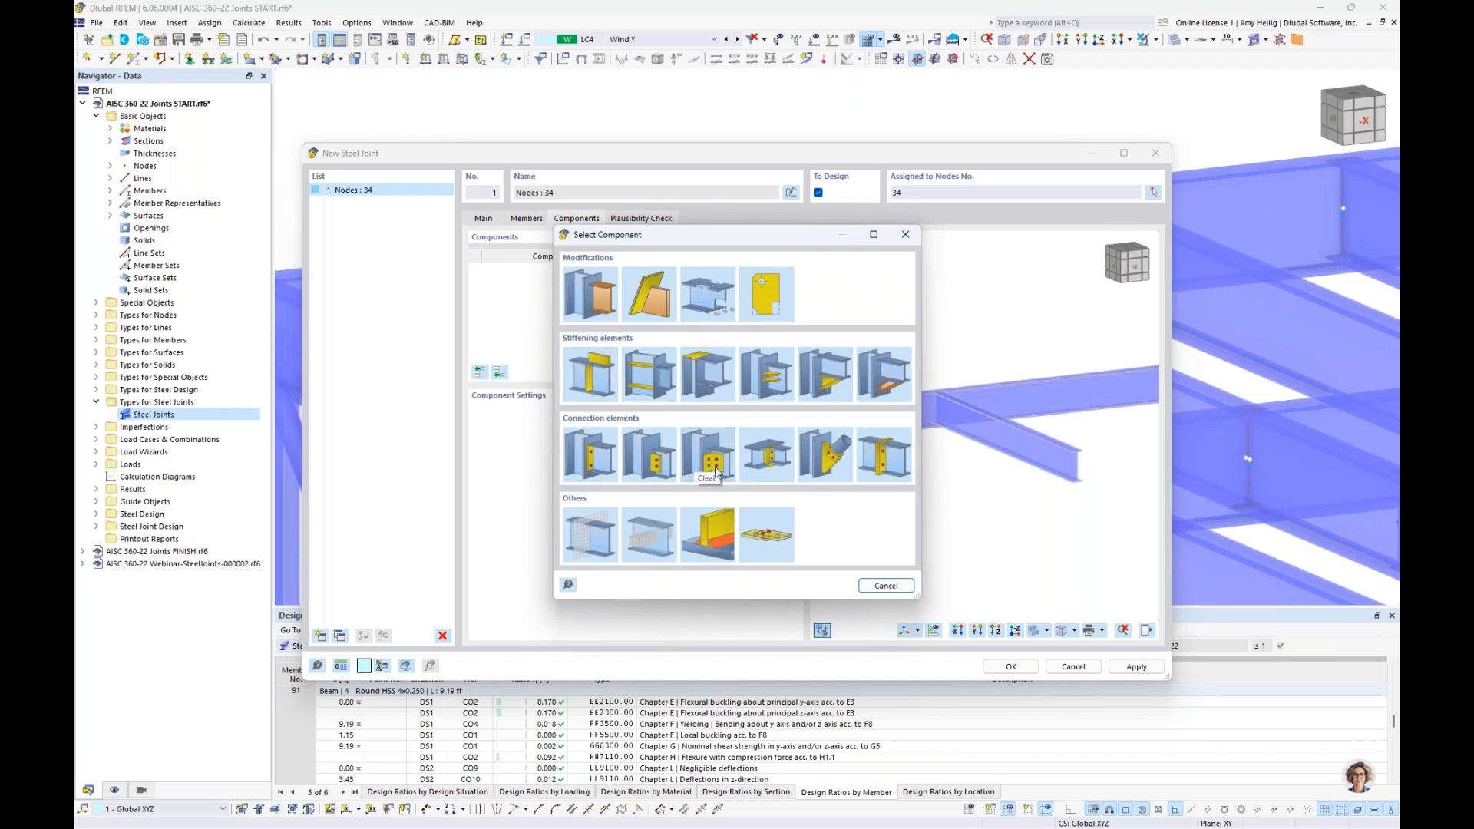
pyautogui.click(872, 586)
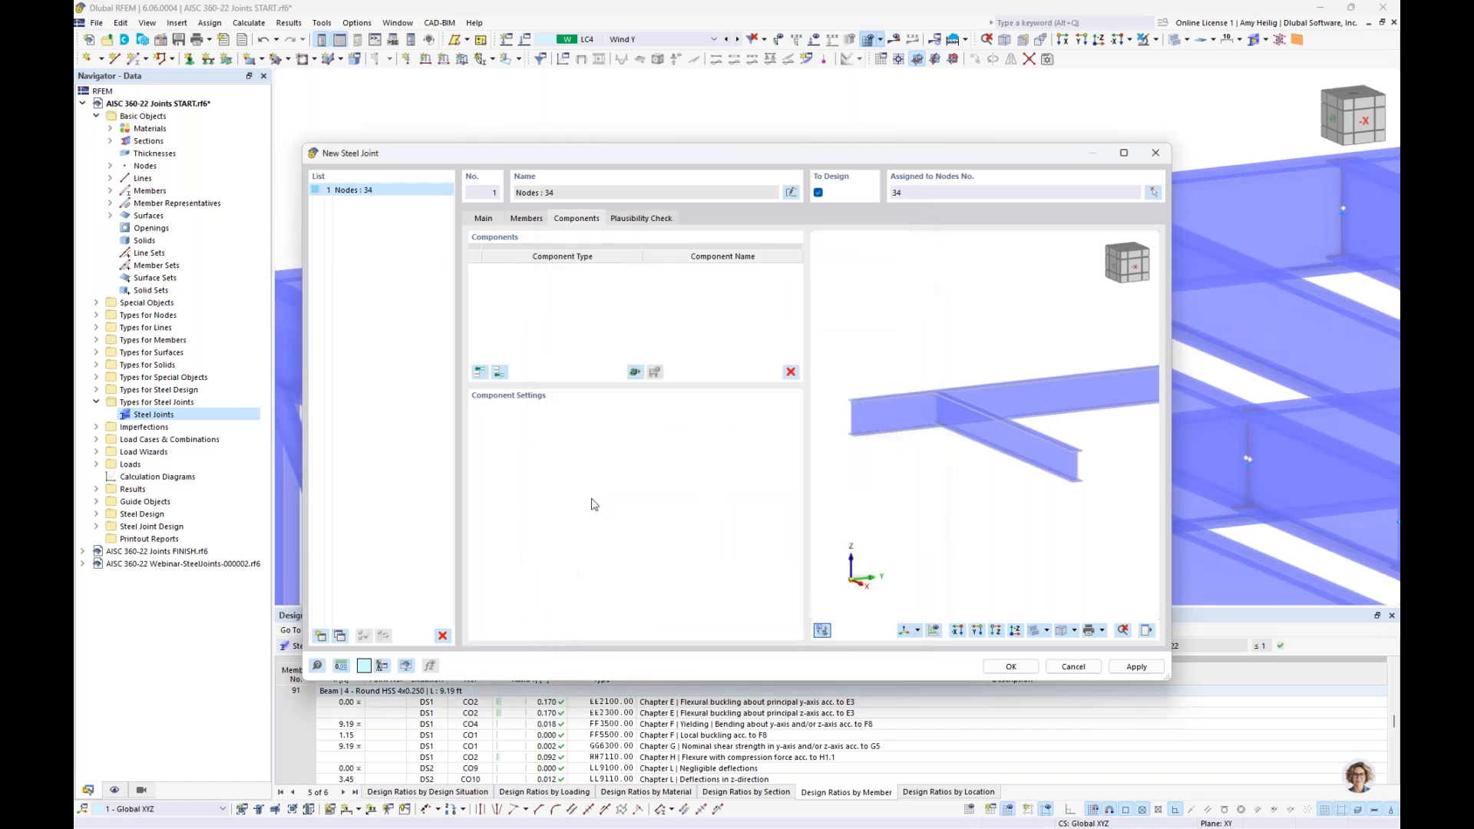
# Step: Apply the pinned beam-to-beam Cleats template to the joint
pyautogui.click(635, 373)
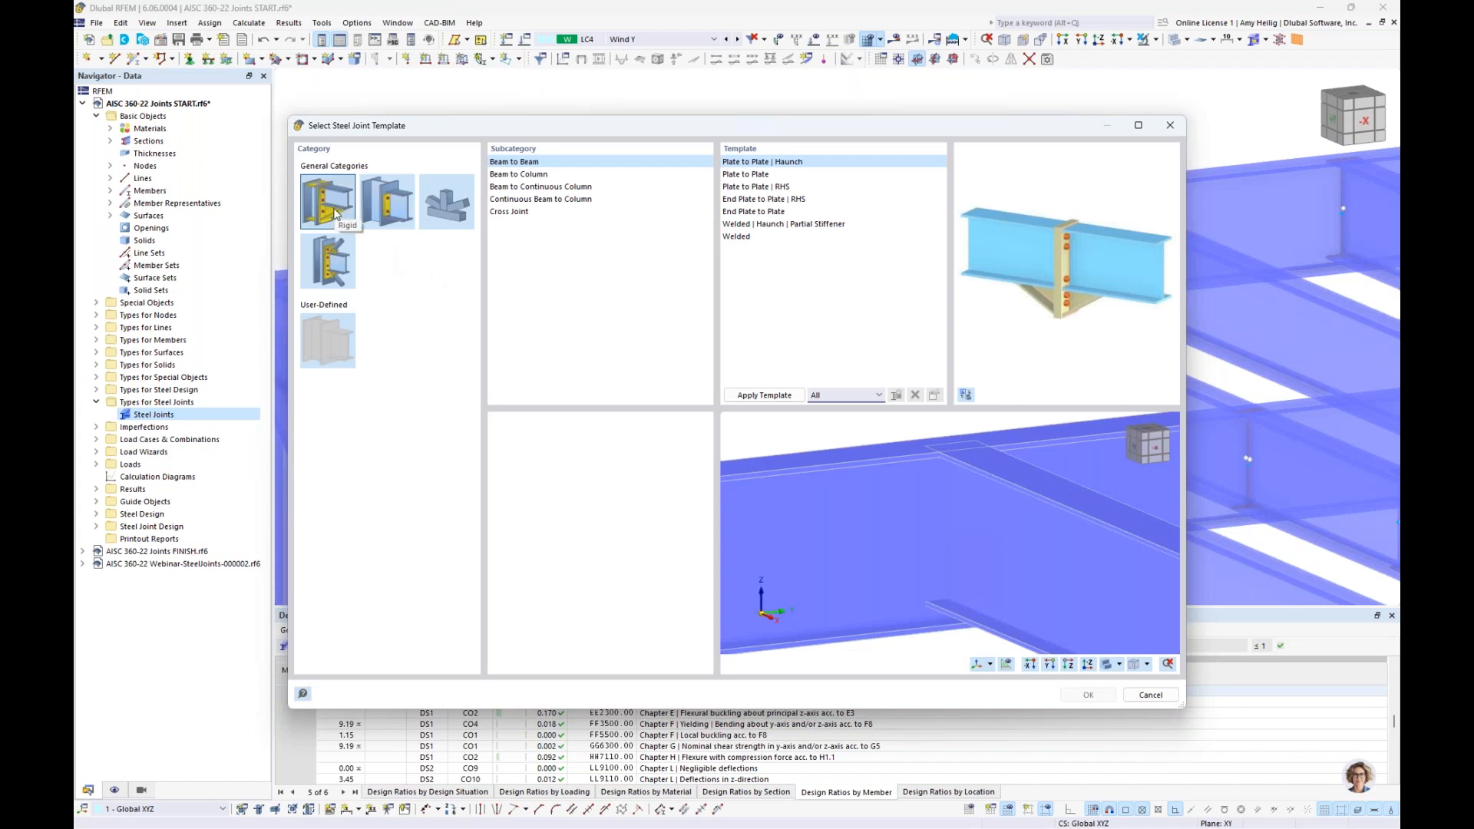
pyautogui.click(386, 215)
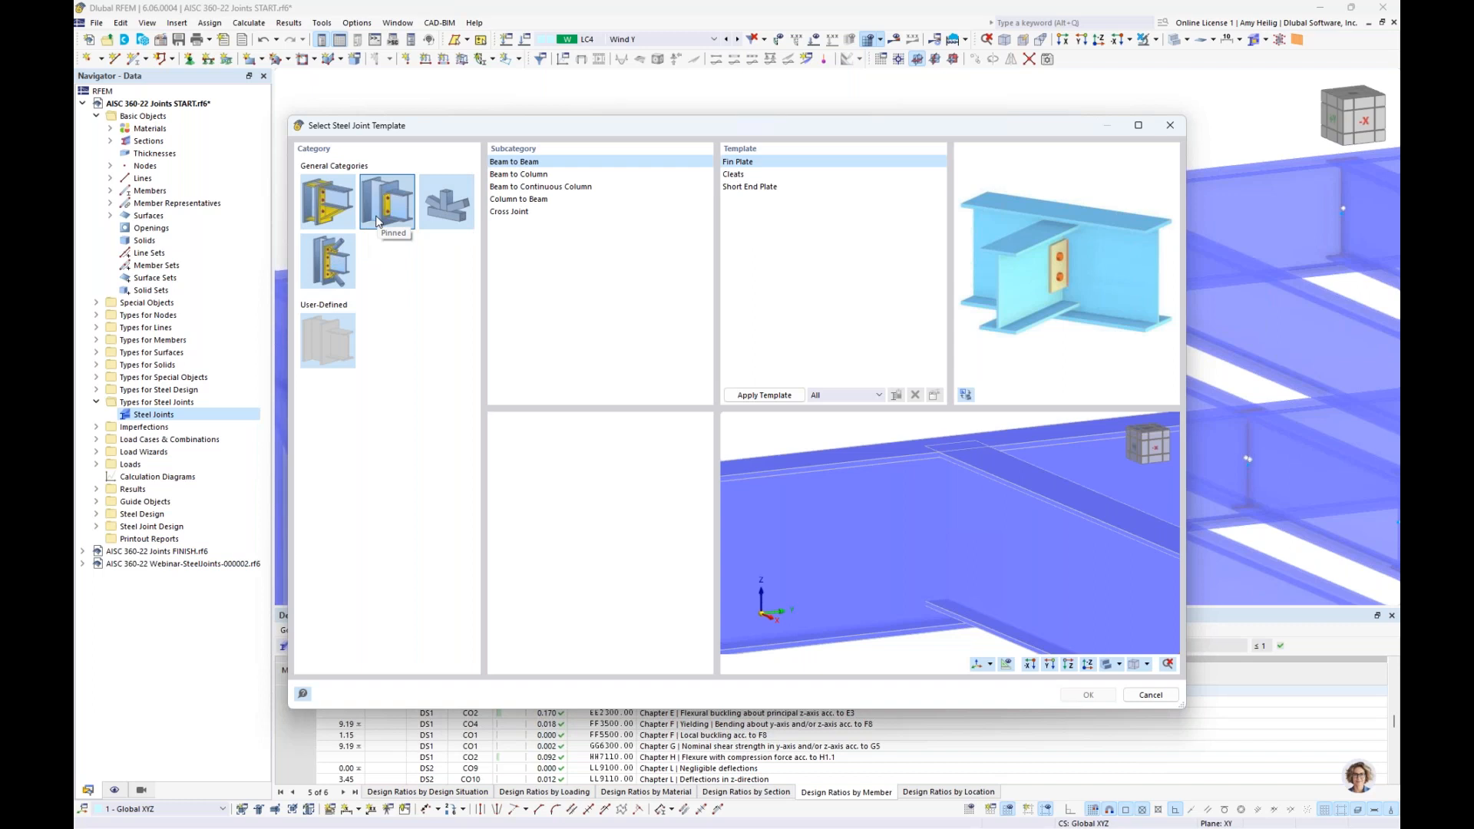
pyautogui.click(536, 176)
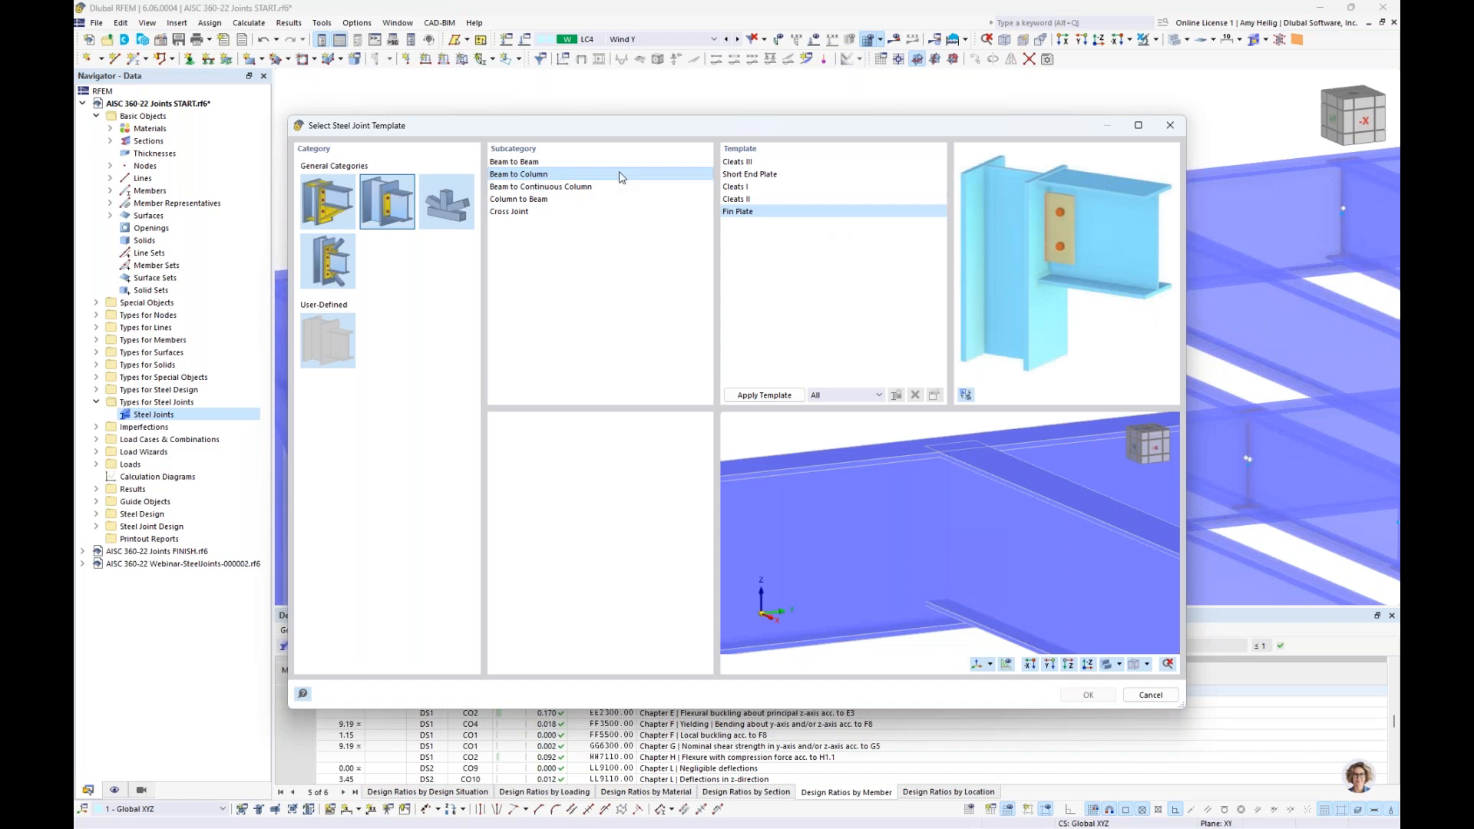
pyautogui.click(559, 163)
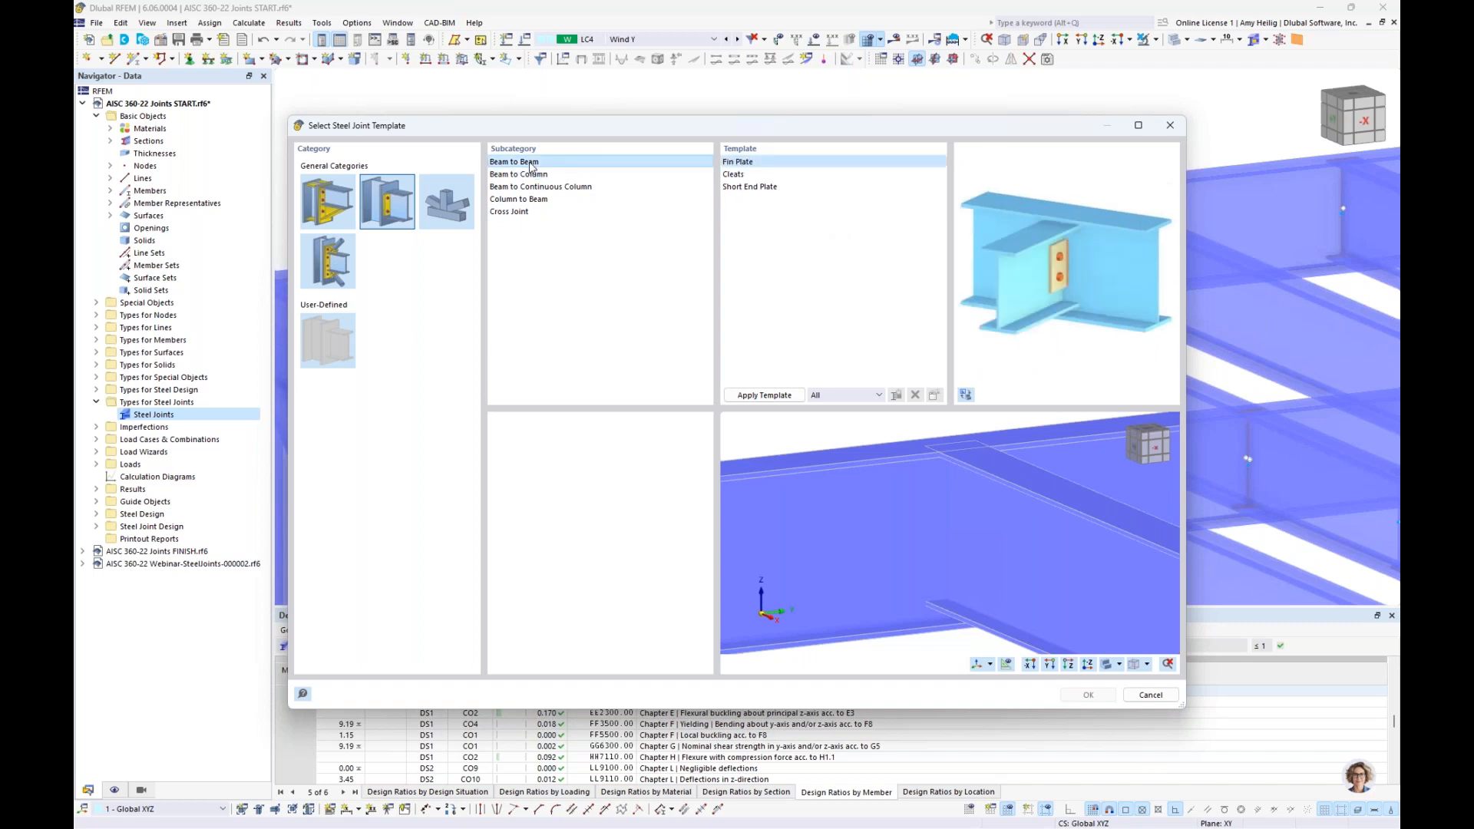
pyautogui.click(739, 175)
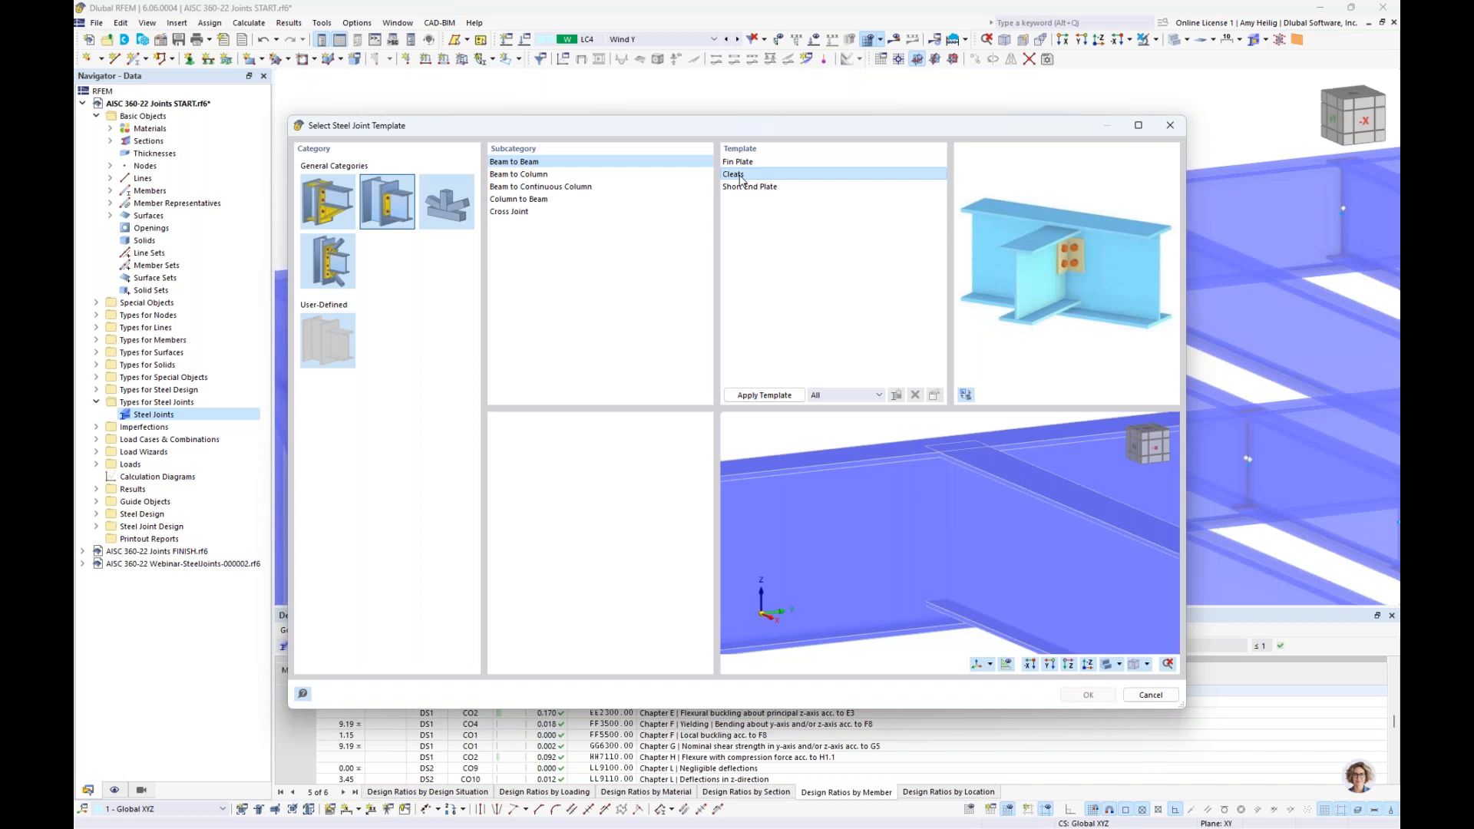
pyautogui.click(762, 396)
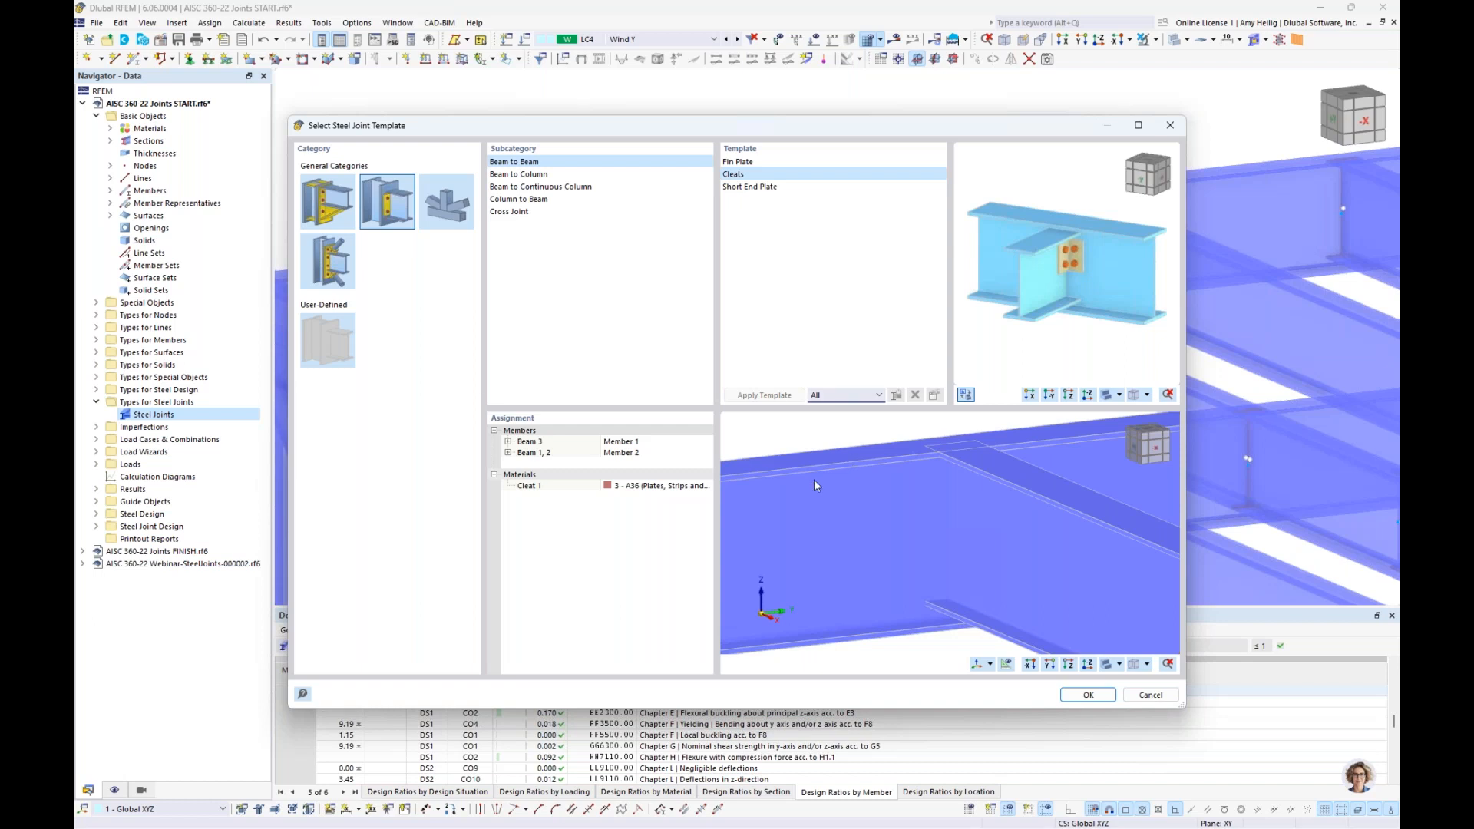
# Step: Swap the template's member assignment, giving Member 1 to Beam 1, 2 and Member 2 to Beam 3
pyautogui.scroll(-2, 952, 523)
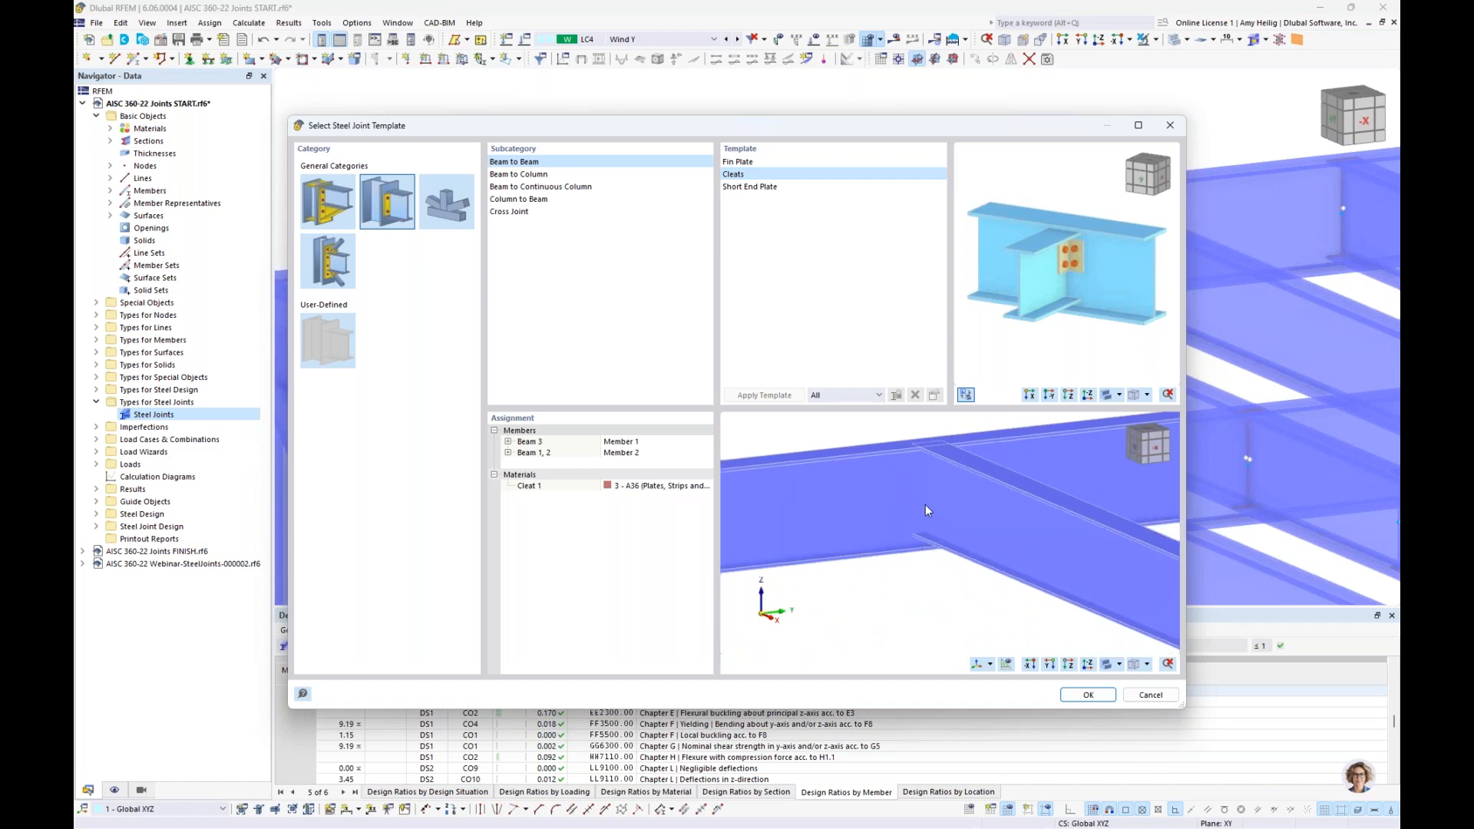
pyautogui.click(654, 456)
pyautogui.click(658, 456)
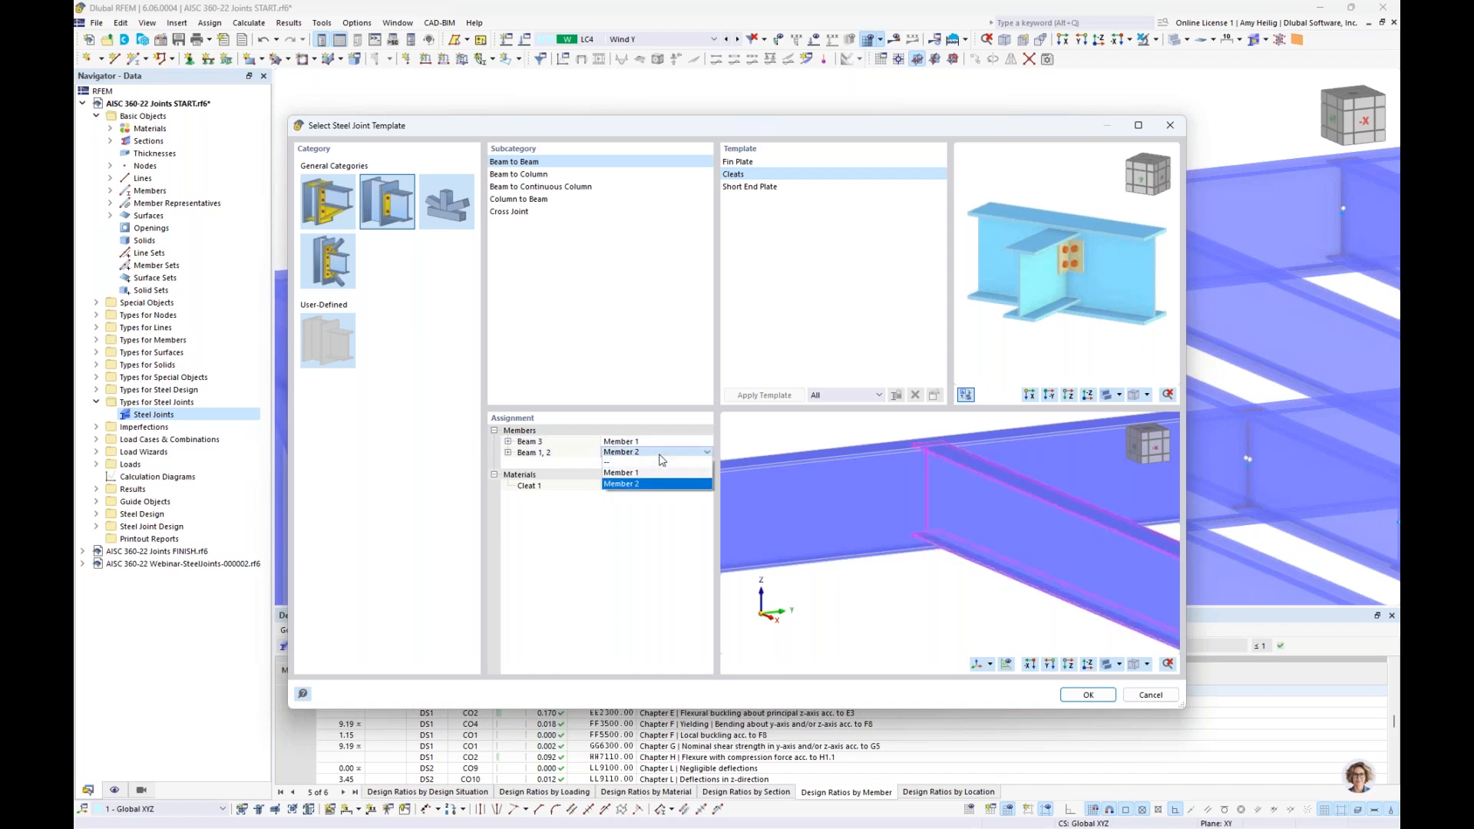
pyautogui.click(658, 480)
pyautogui.click(662, 443)
pyautogui.click(665, 444)
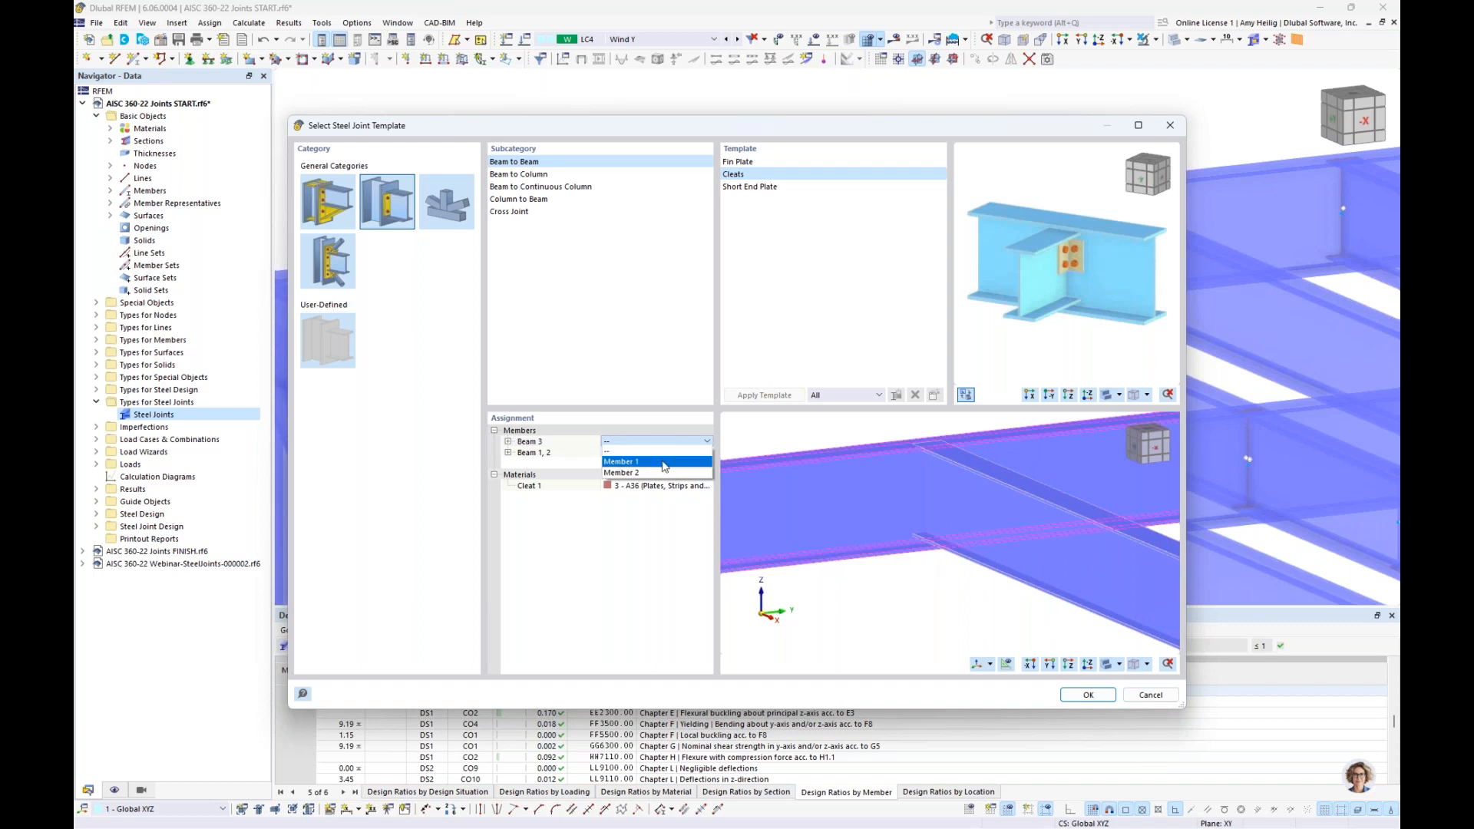
pyautogui.click(657, 477)
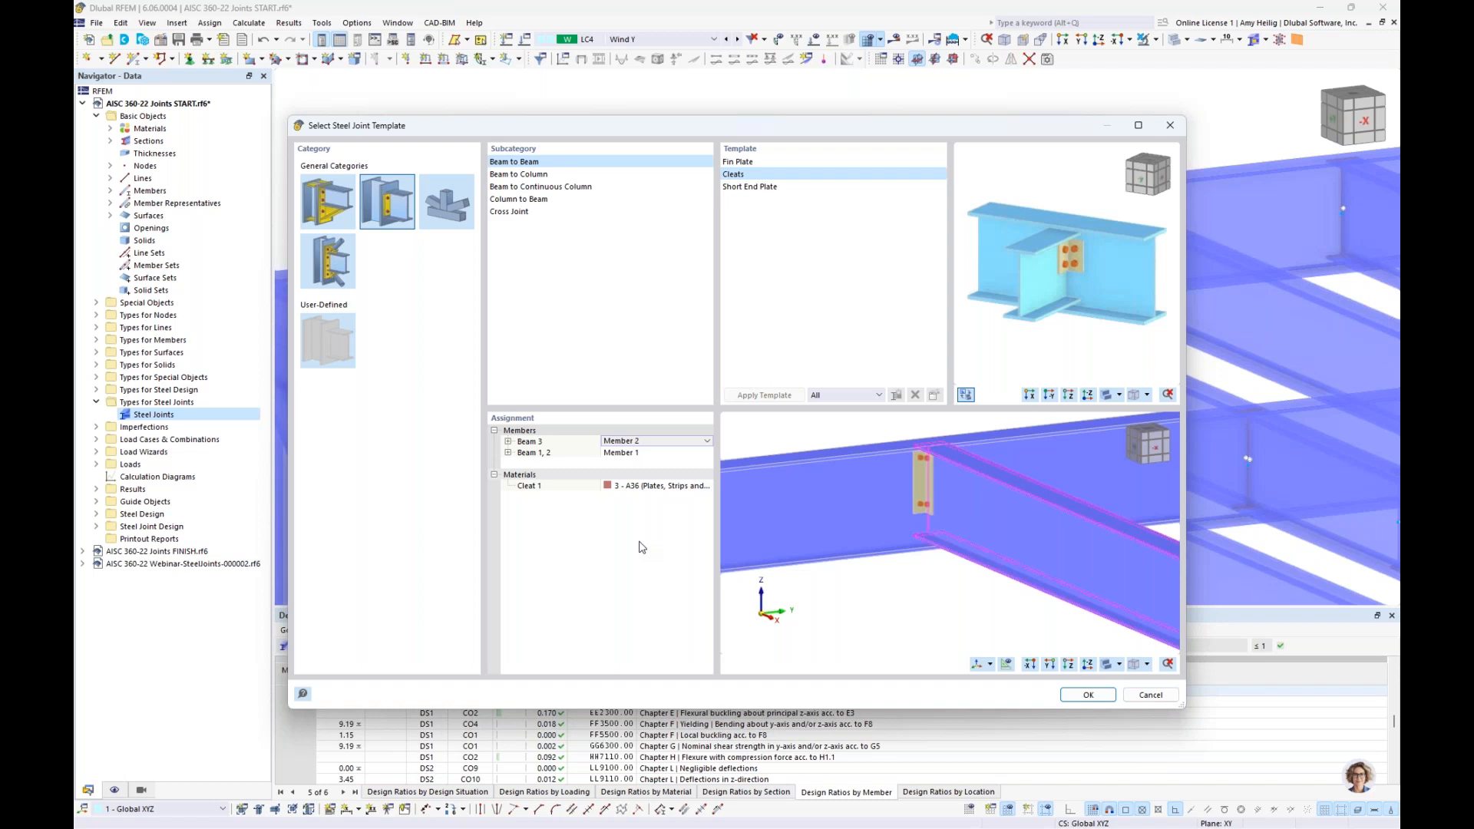
# Step: Start a new material for Cleat 1 and bring up the material library
pyautogui.click(653, 486)
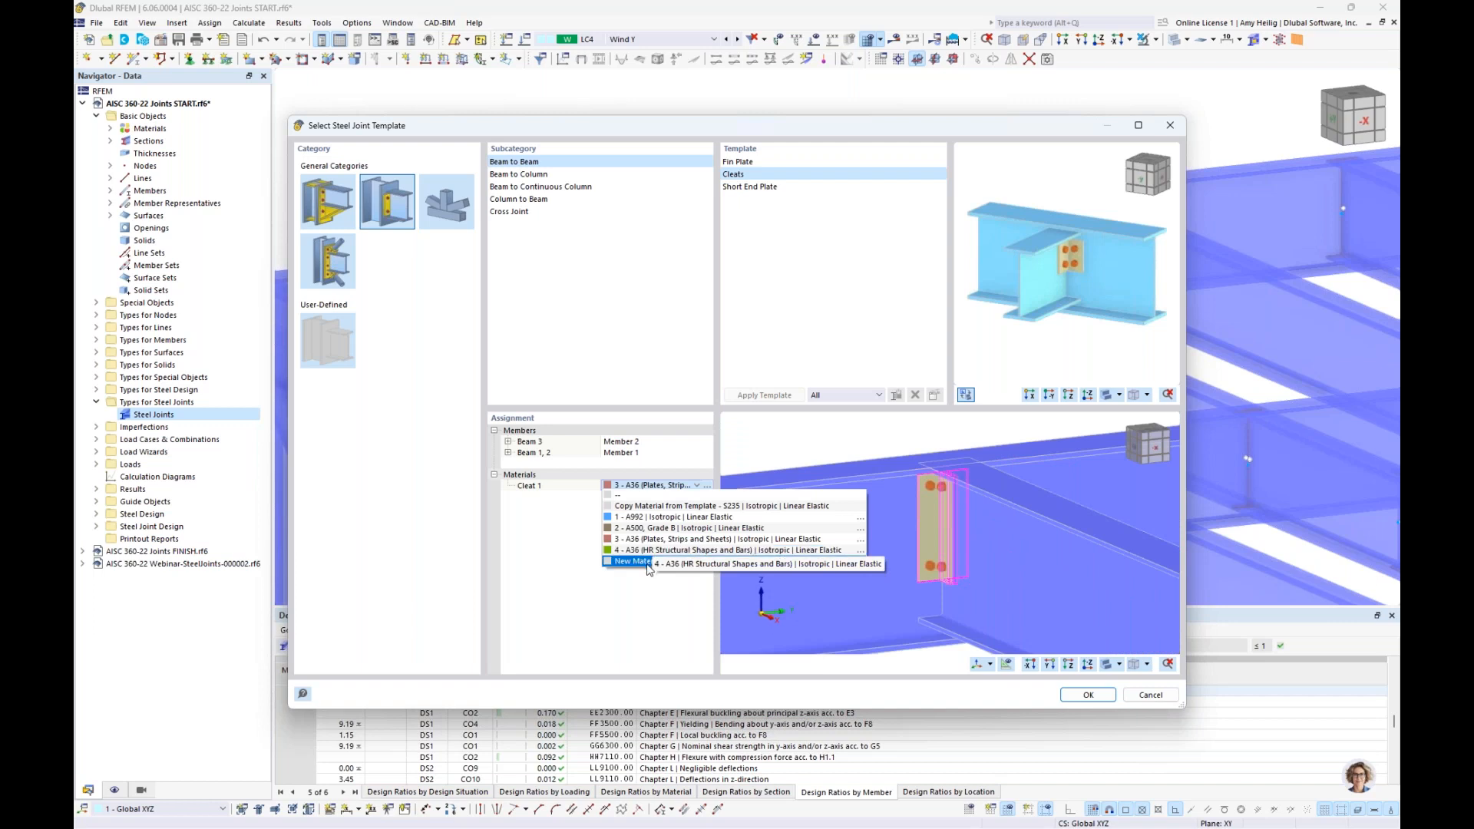
pyautogui.click(648, 661)
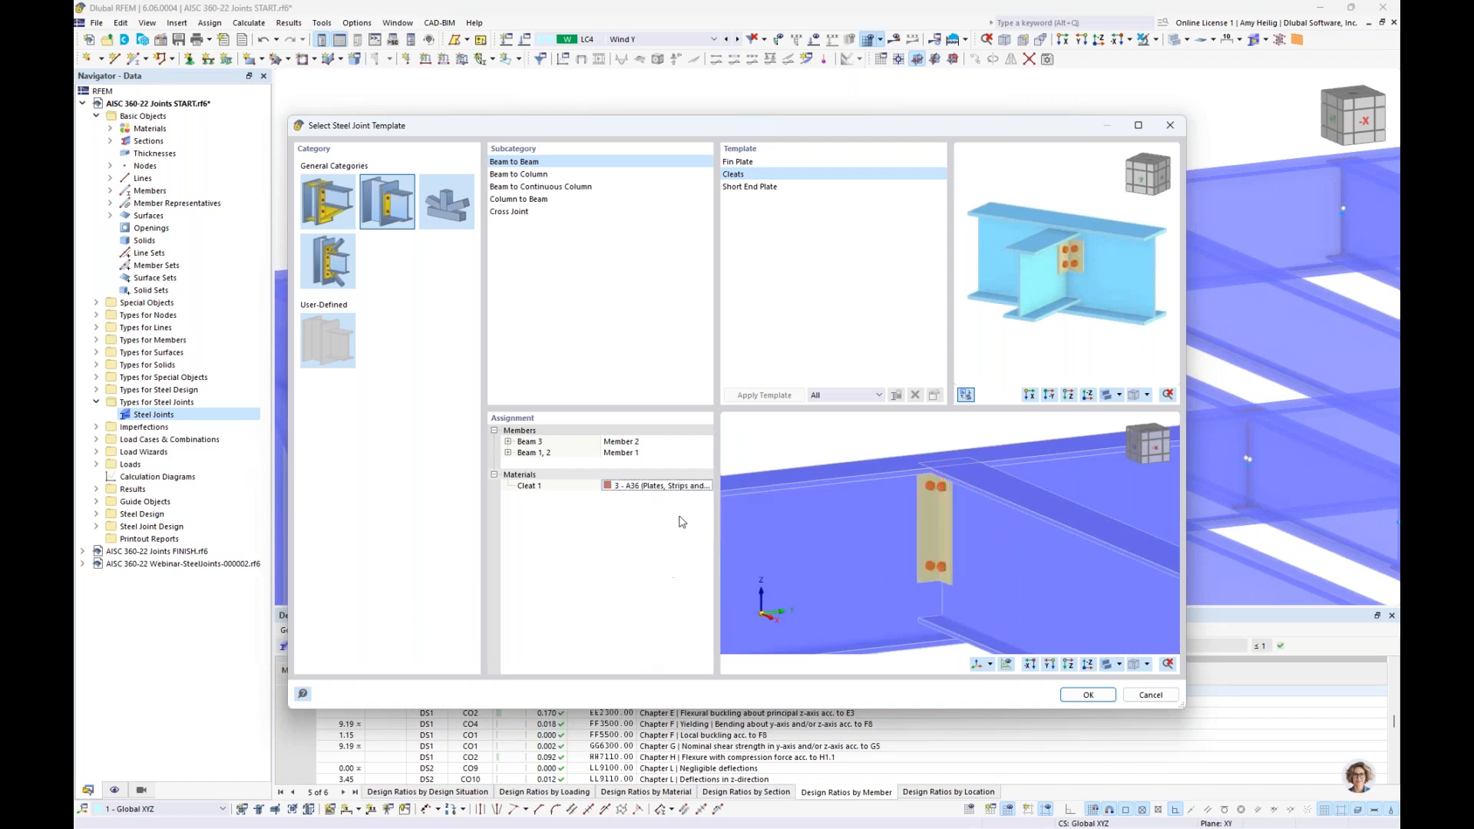
pyautogui.click(696, 488)
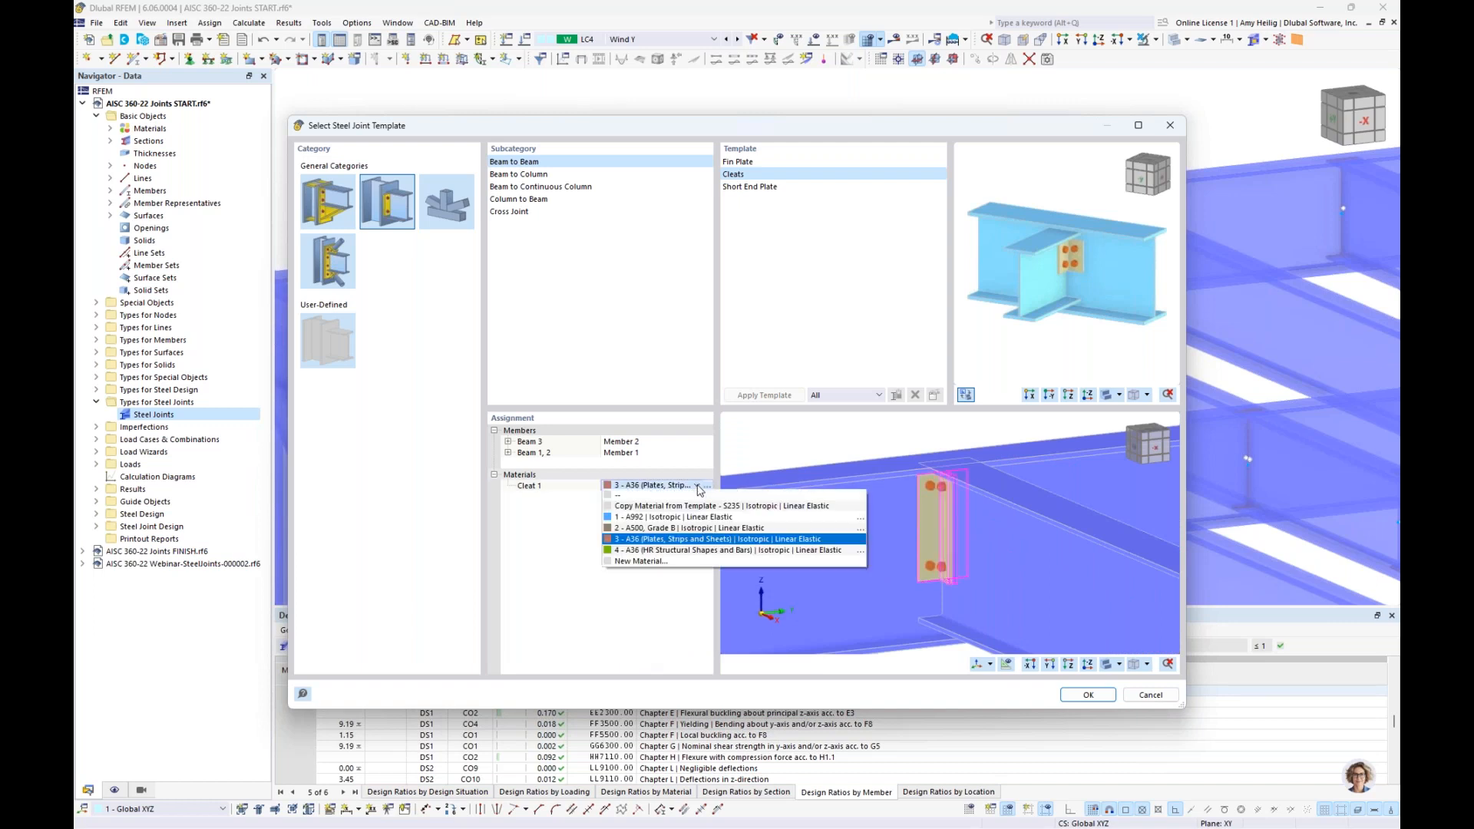
pyautogui.click(662, 563)
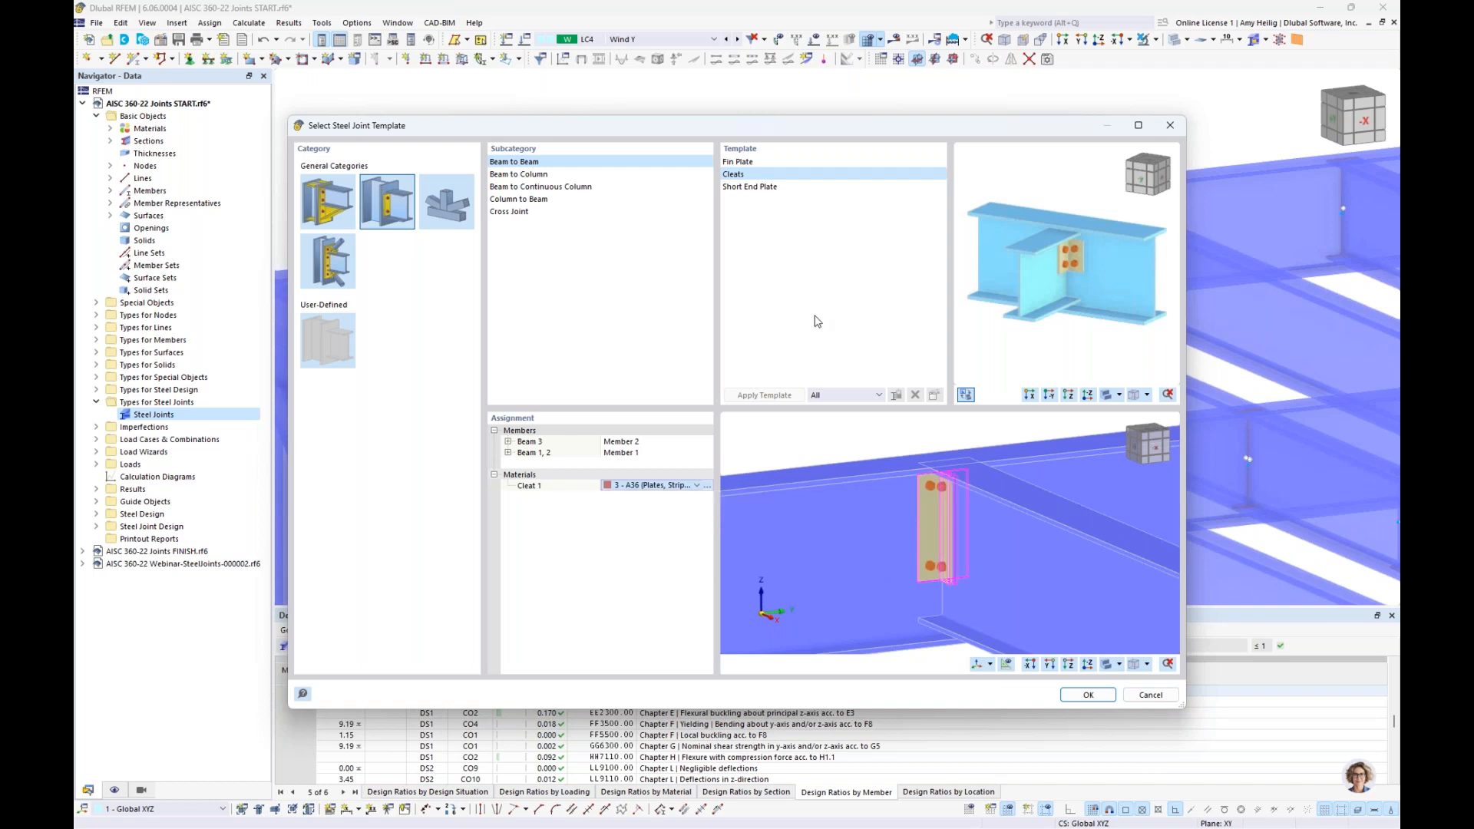
pyautogui.click(918, 169)
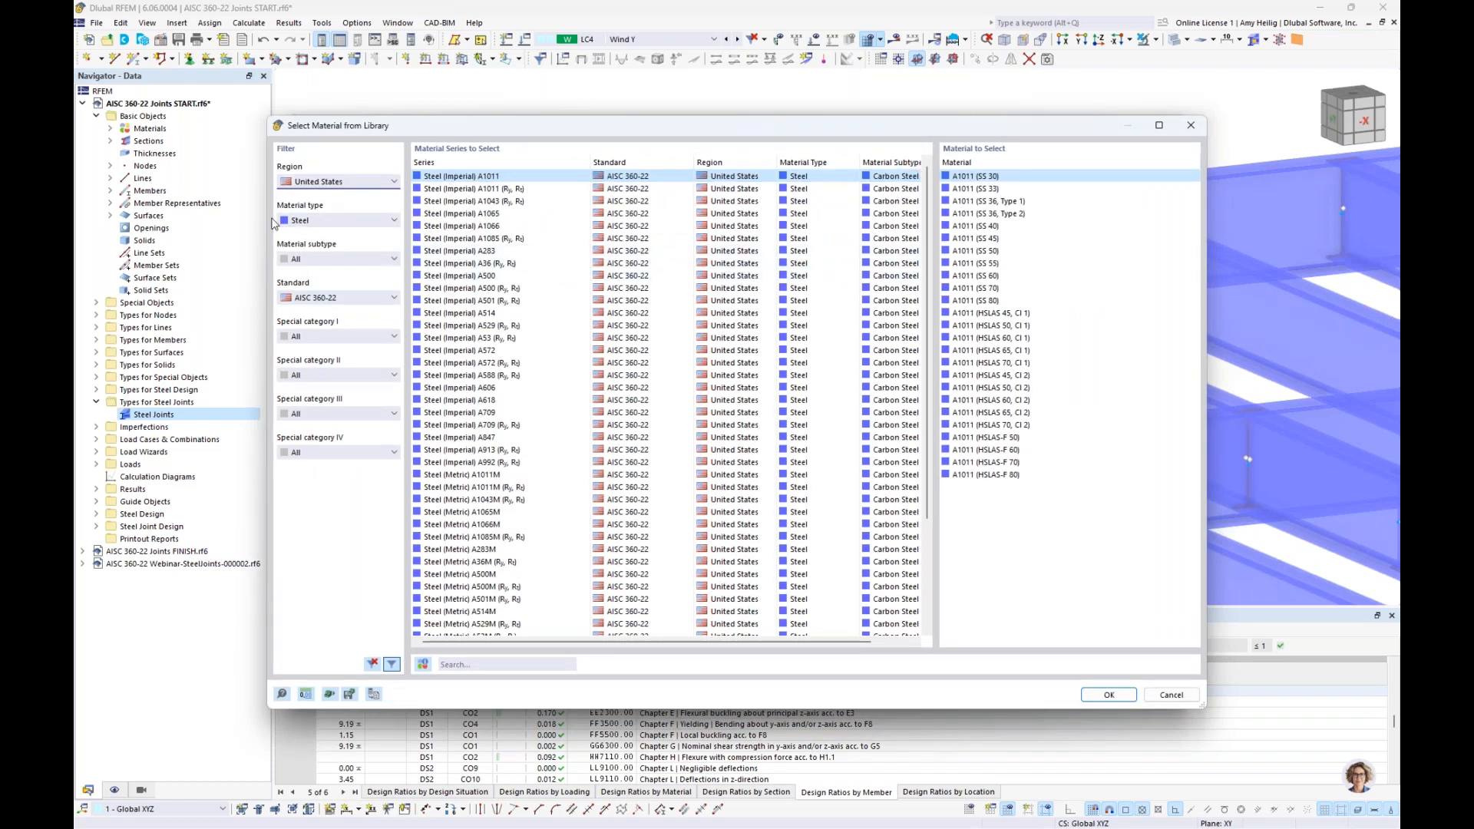
# Step: Browse the AISC 360-22 steel series and their grades in the material library without creating a new material
pyautogui.click(345, 301)
pyautogui.click(438, 275)
pyautogui.click(457, 188)
pyautogui.click(458, 202)
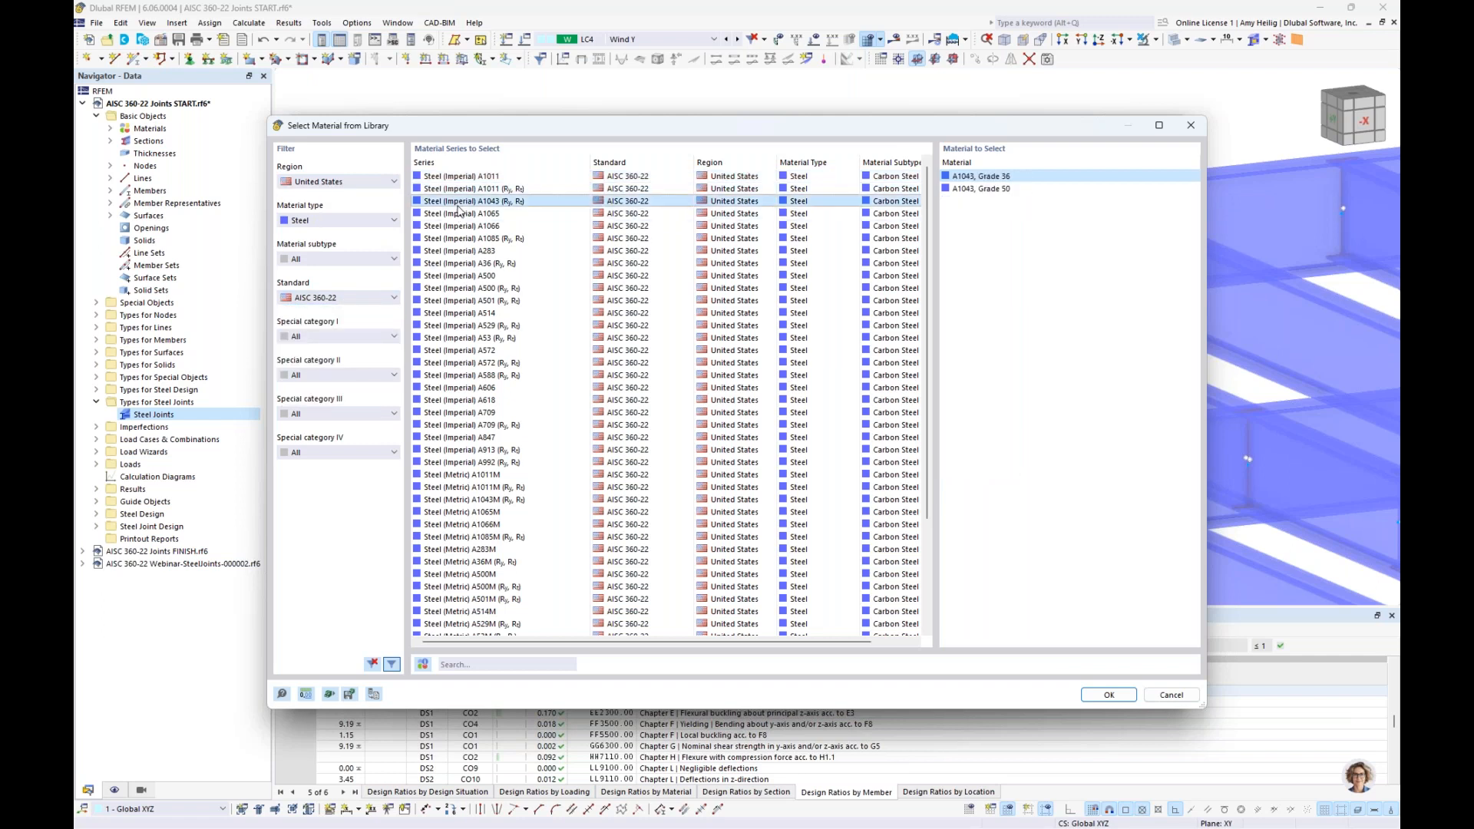
pyautogui.click(456, 214)
pyautogui.click(455, 227)
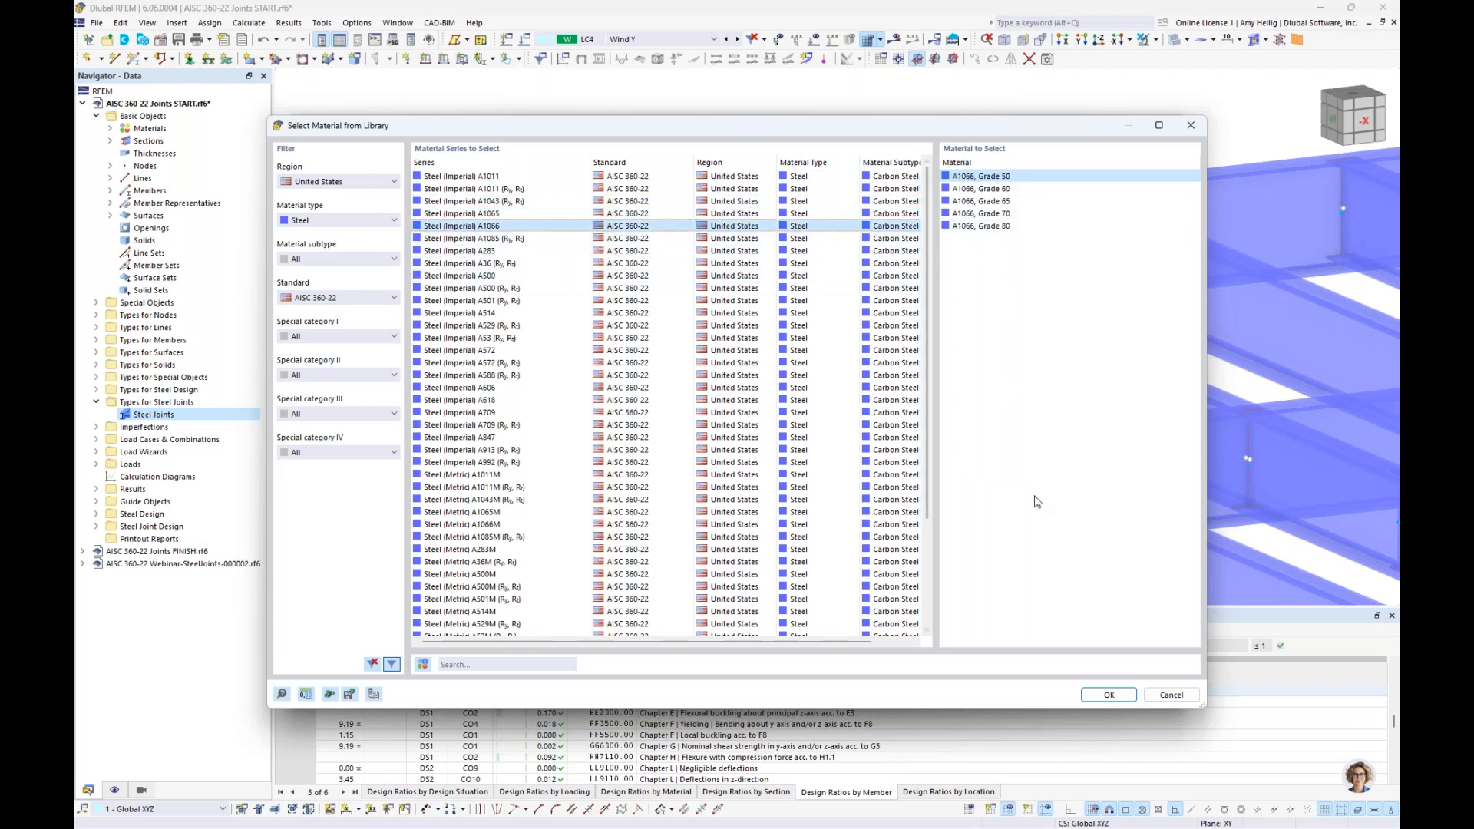
pyautogui.click(1171, 695)
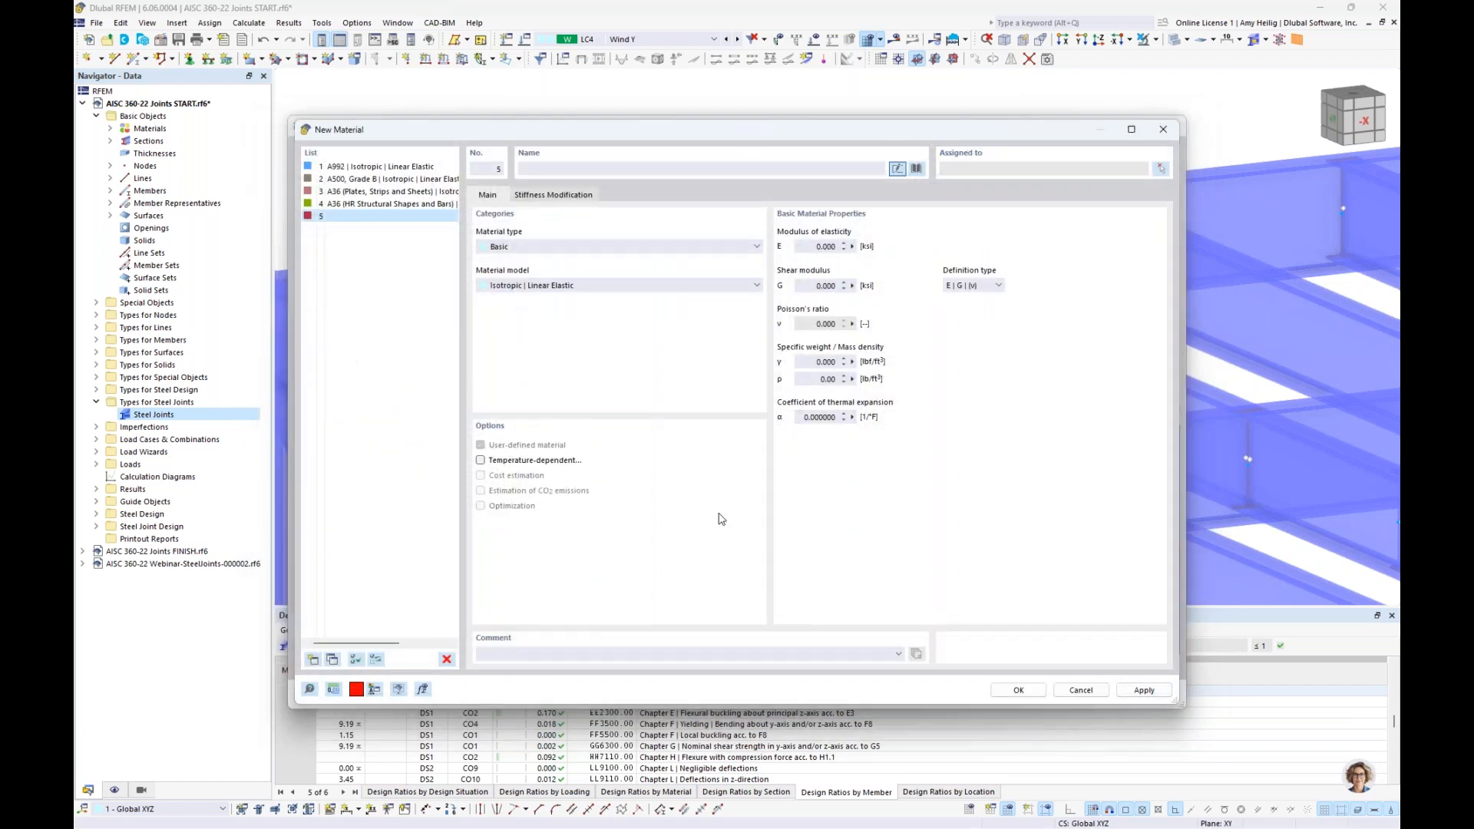
pyautogui.click(1079, 690)
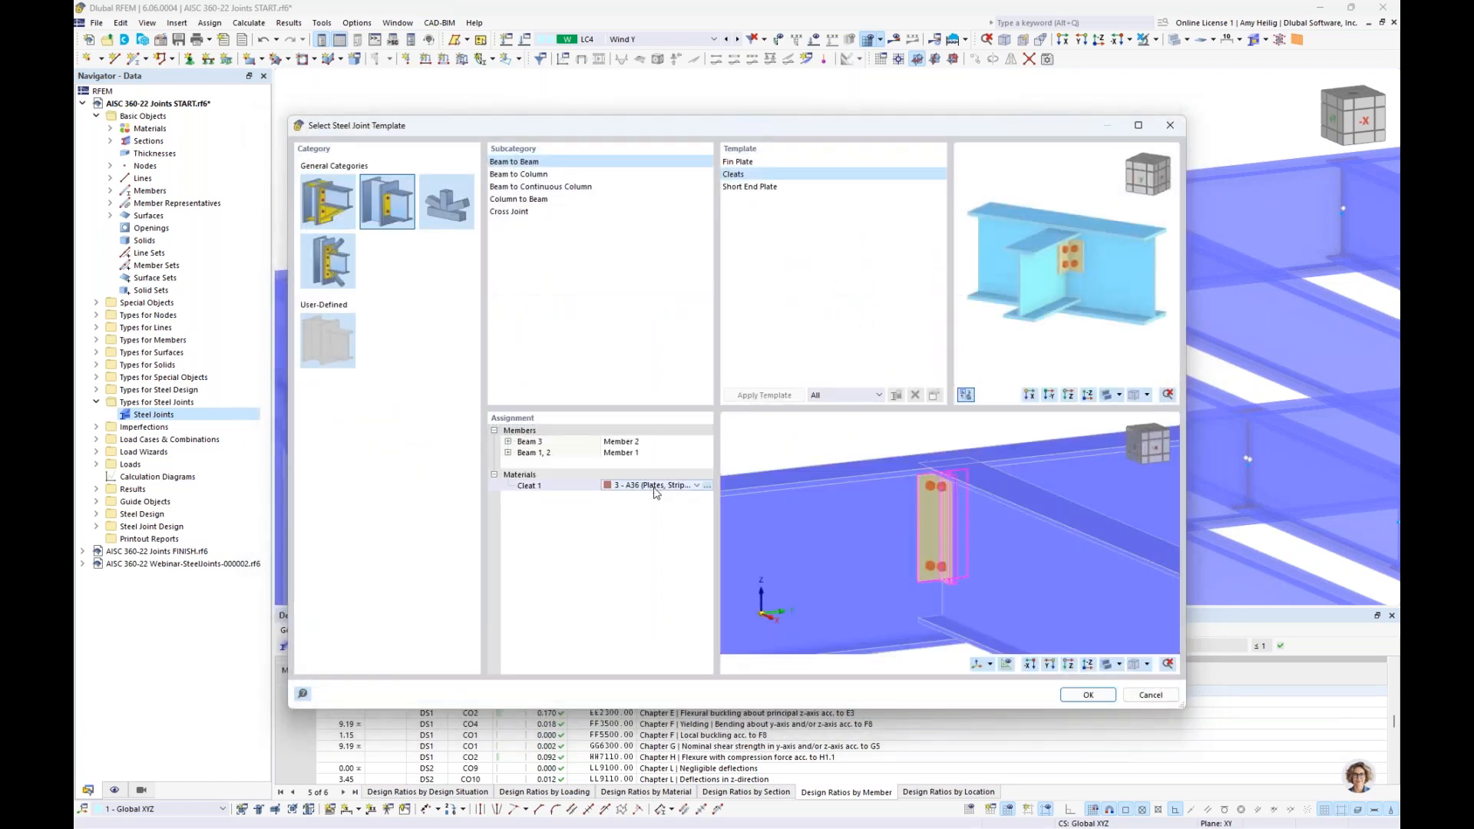
# Step: Assign material 4 - A36 (HR Structural Shapes and Bars) to Cleat 1 and accept the joint template
pyautogui.click(655, 492)
pyautogui.click(636, 554)
pyautogui.click(1087, 695)
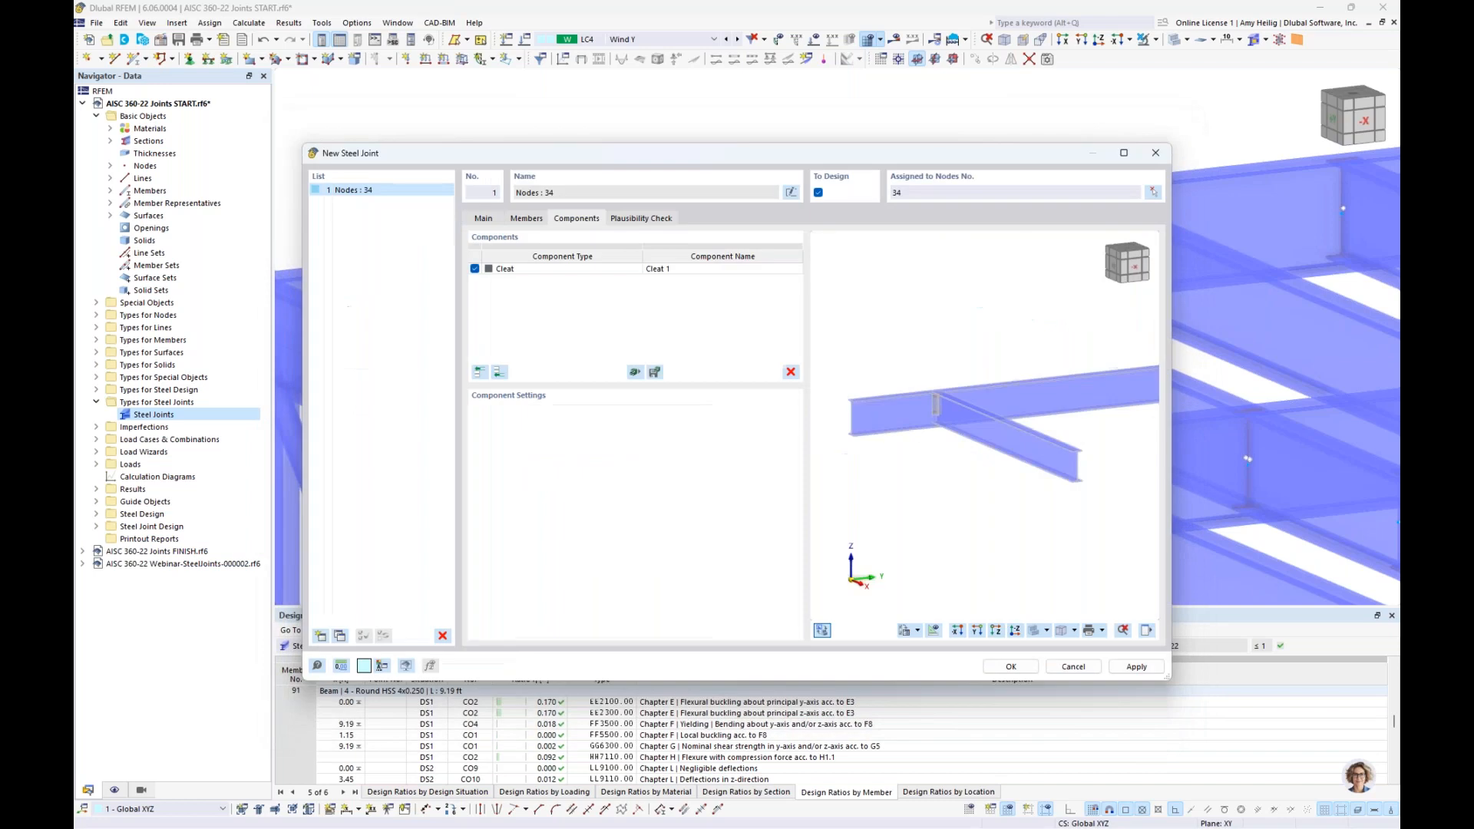
# Step: Set the Cleat component's offset from connected member 1 to 0.25 in
pyautogui.click(604, 270)
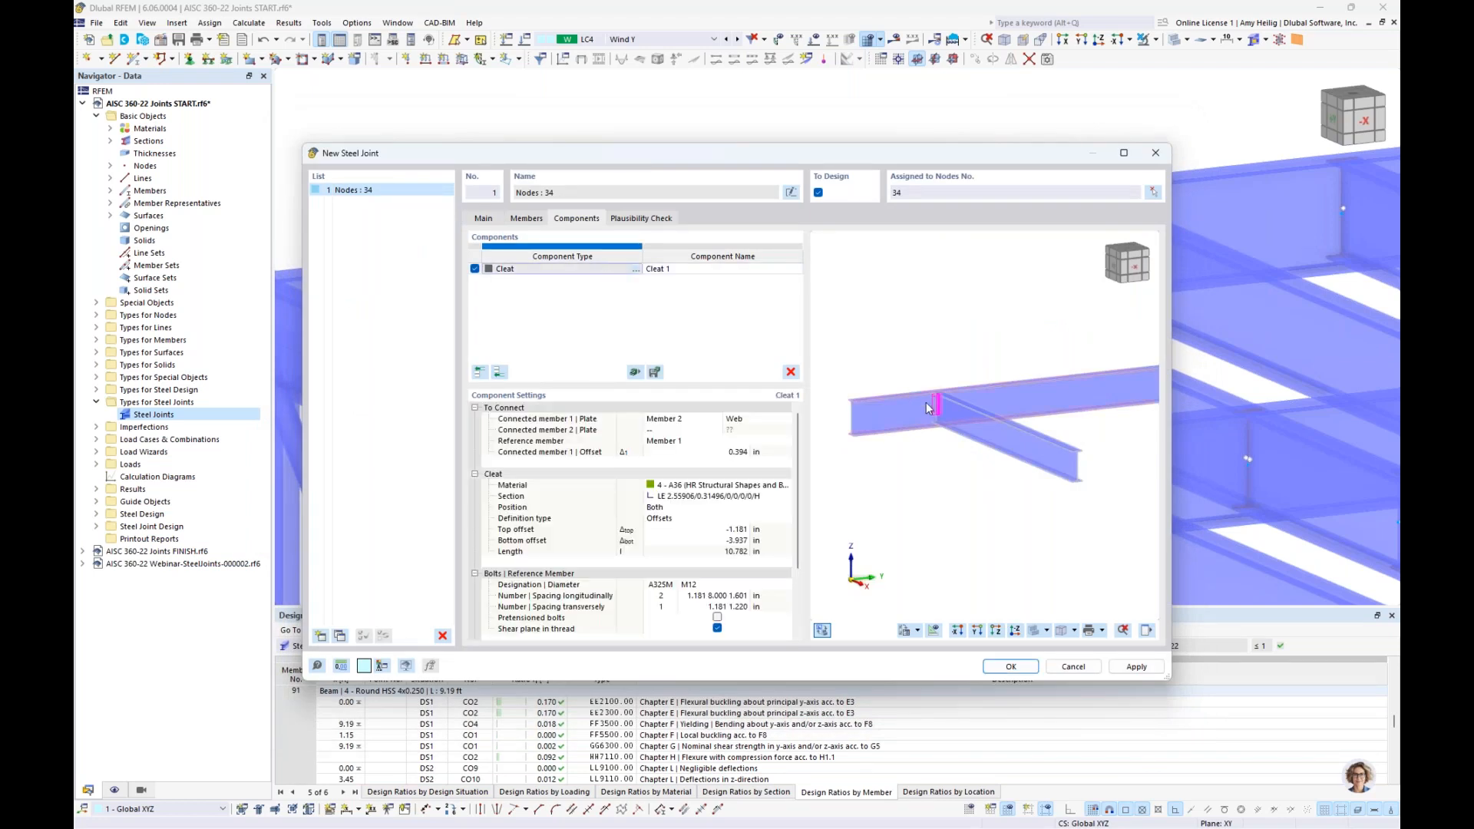
pyautogui.scroll(5, 946, 412)
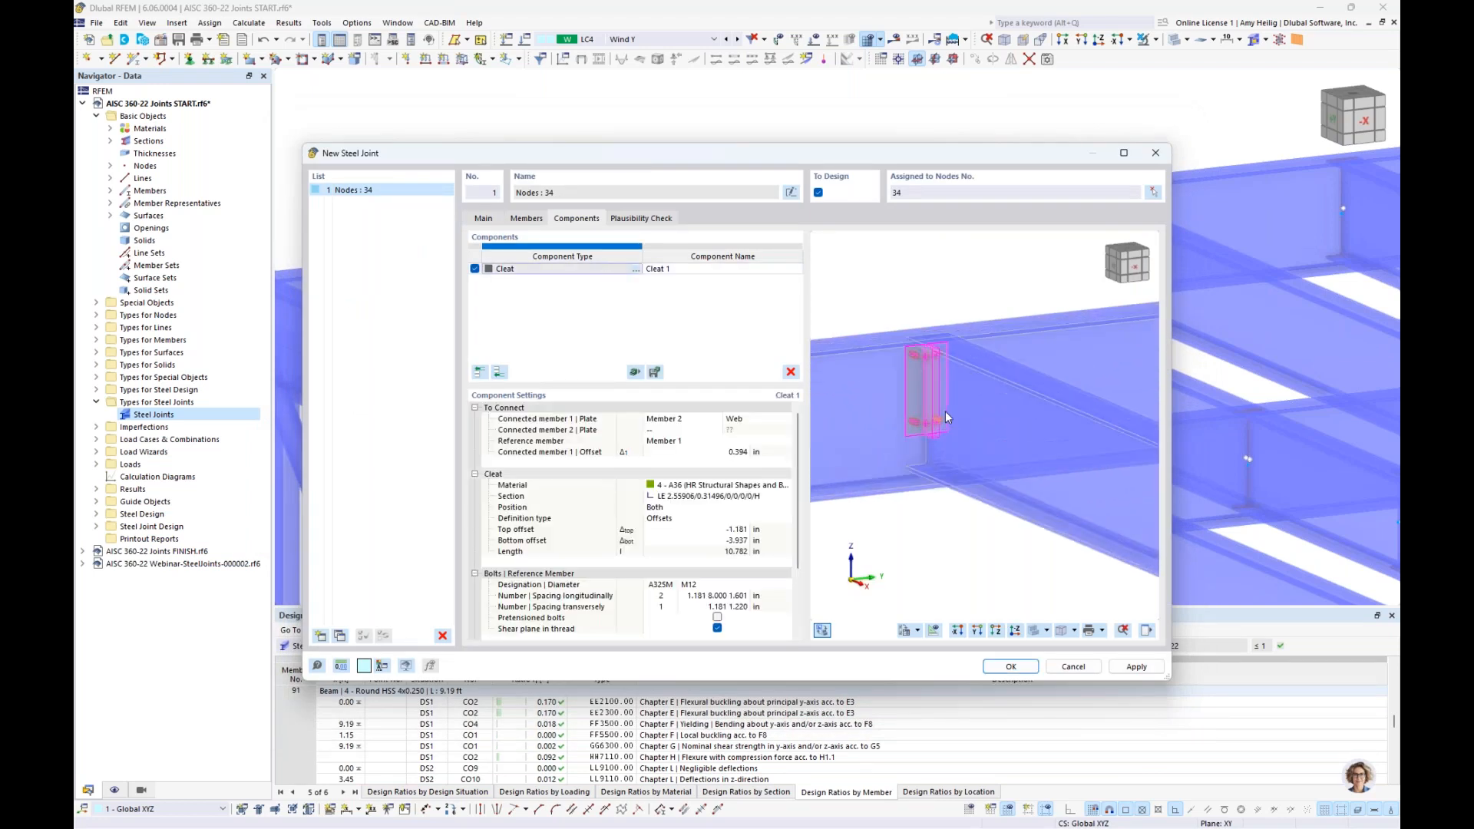
pyautogui.click(1037, 631)
pyautogui.moveTo(942, 533); pyautogui.dragTo(986, 574, button='middle')
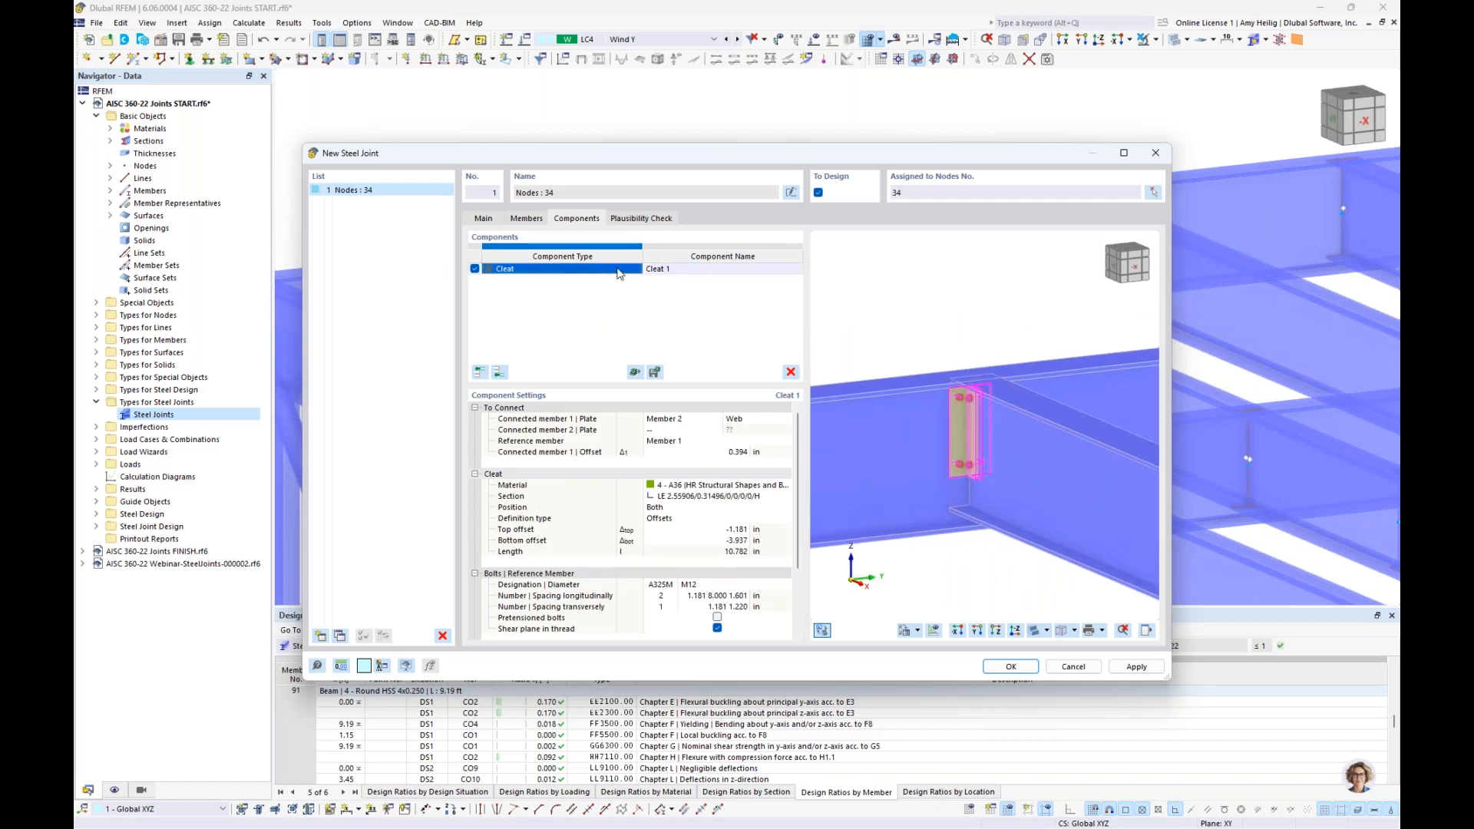
pyautogui.moveTo(940, 479); pyautogui.dragTo(941, 503, button='middle')
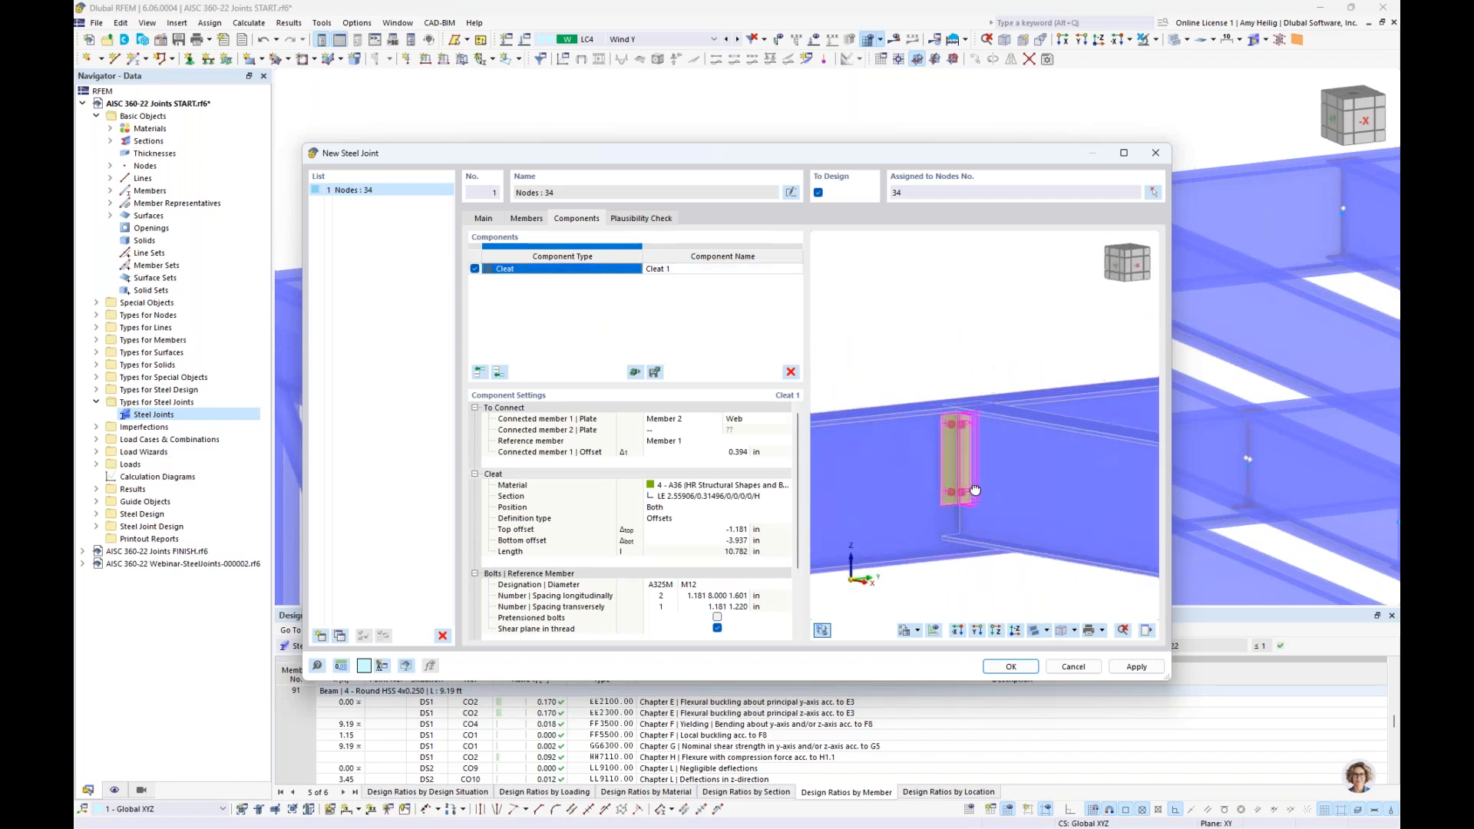
pyautogui.scroll(4, 951, 476)
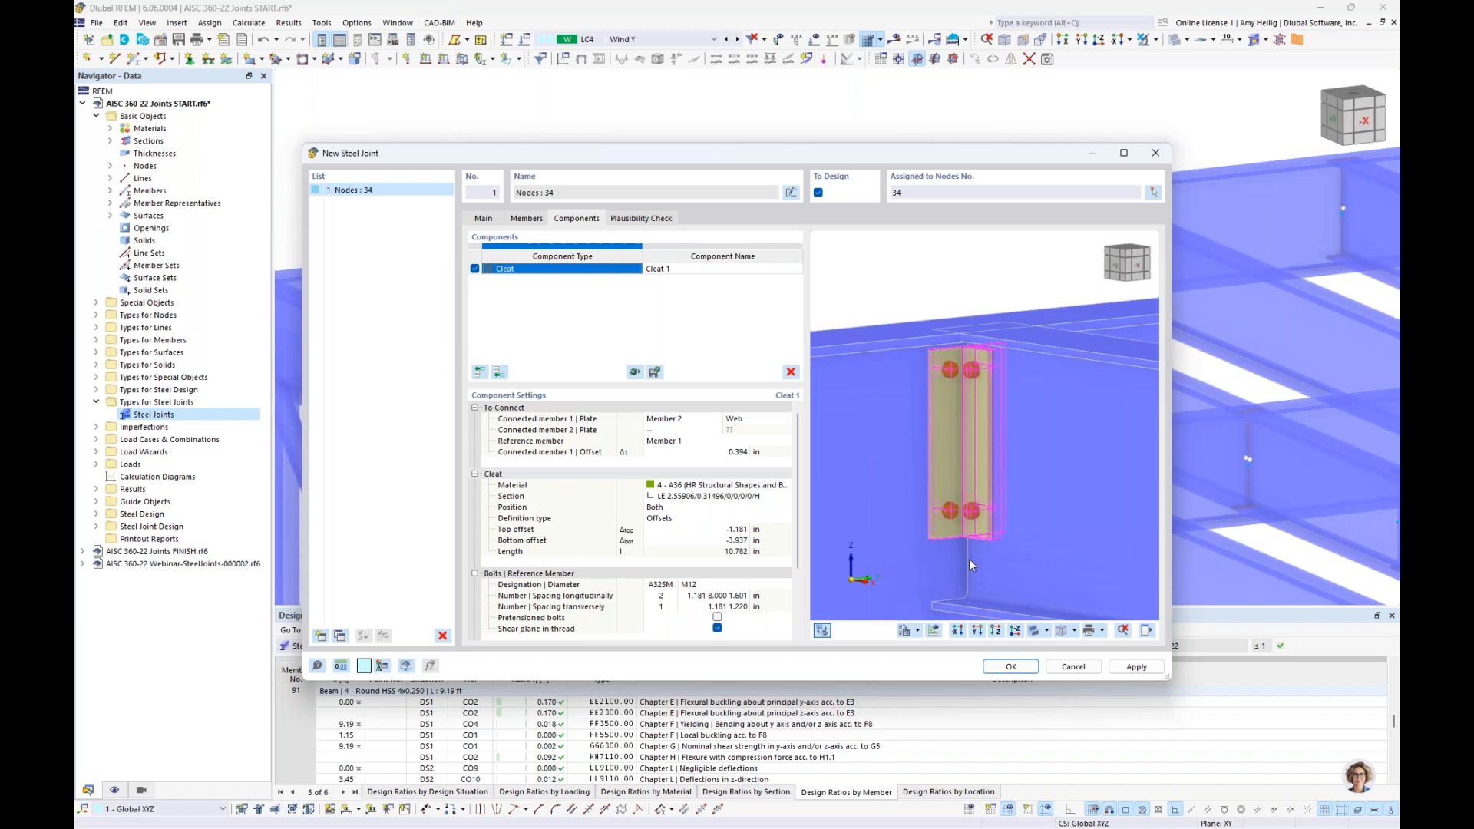
pyautogui.click(976, 631)
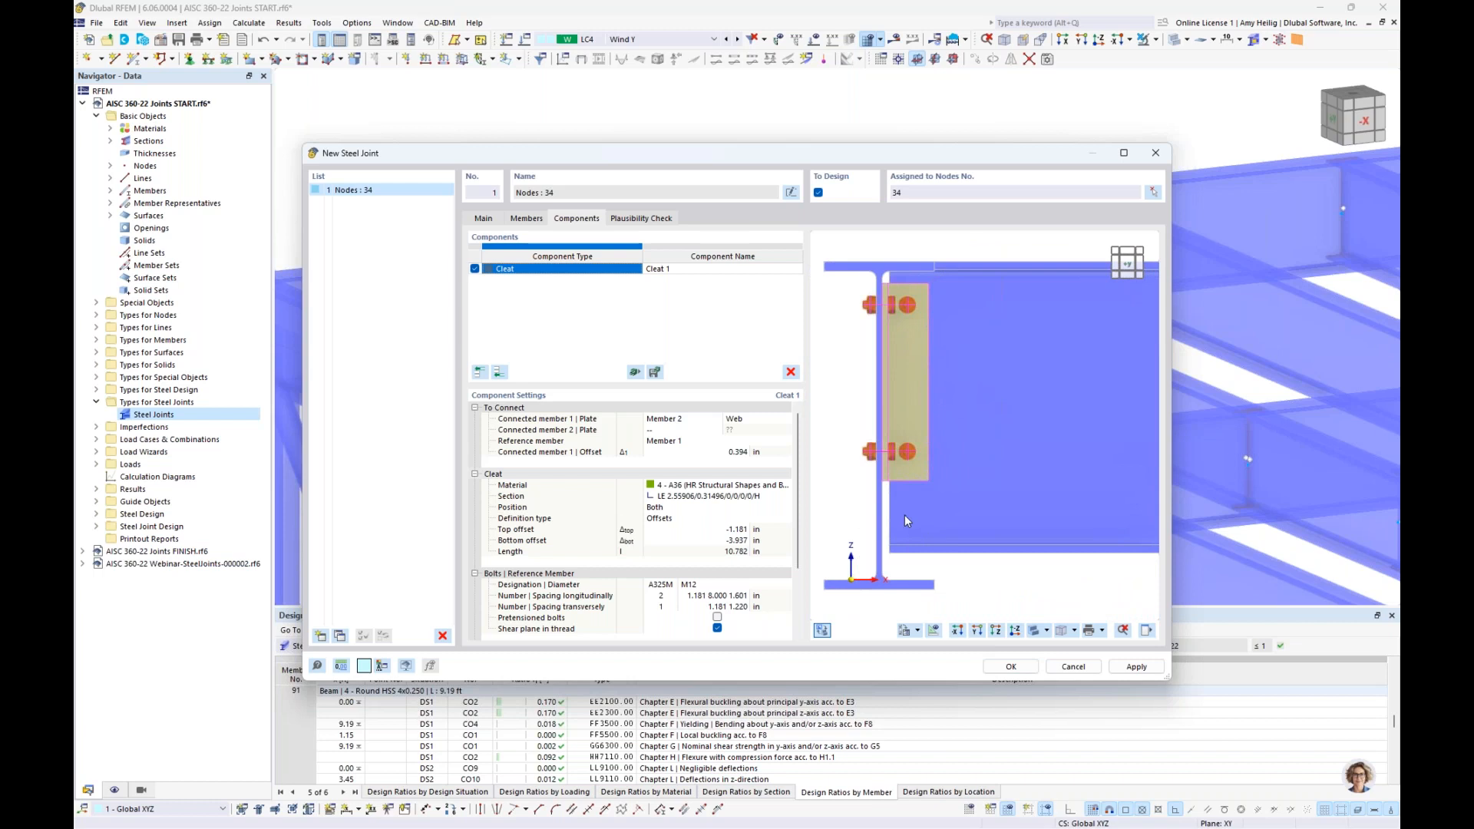
pyautogui.click(735, 452)
pyautogui.write('0.25')
pyautogui.press('Return')
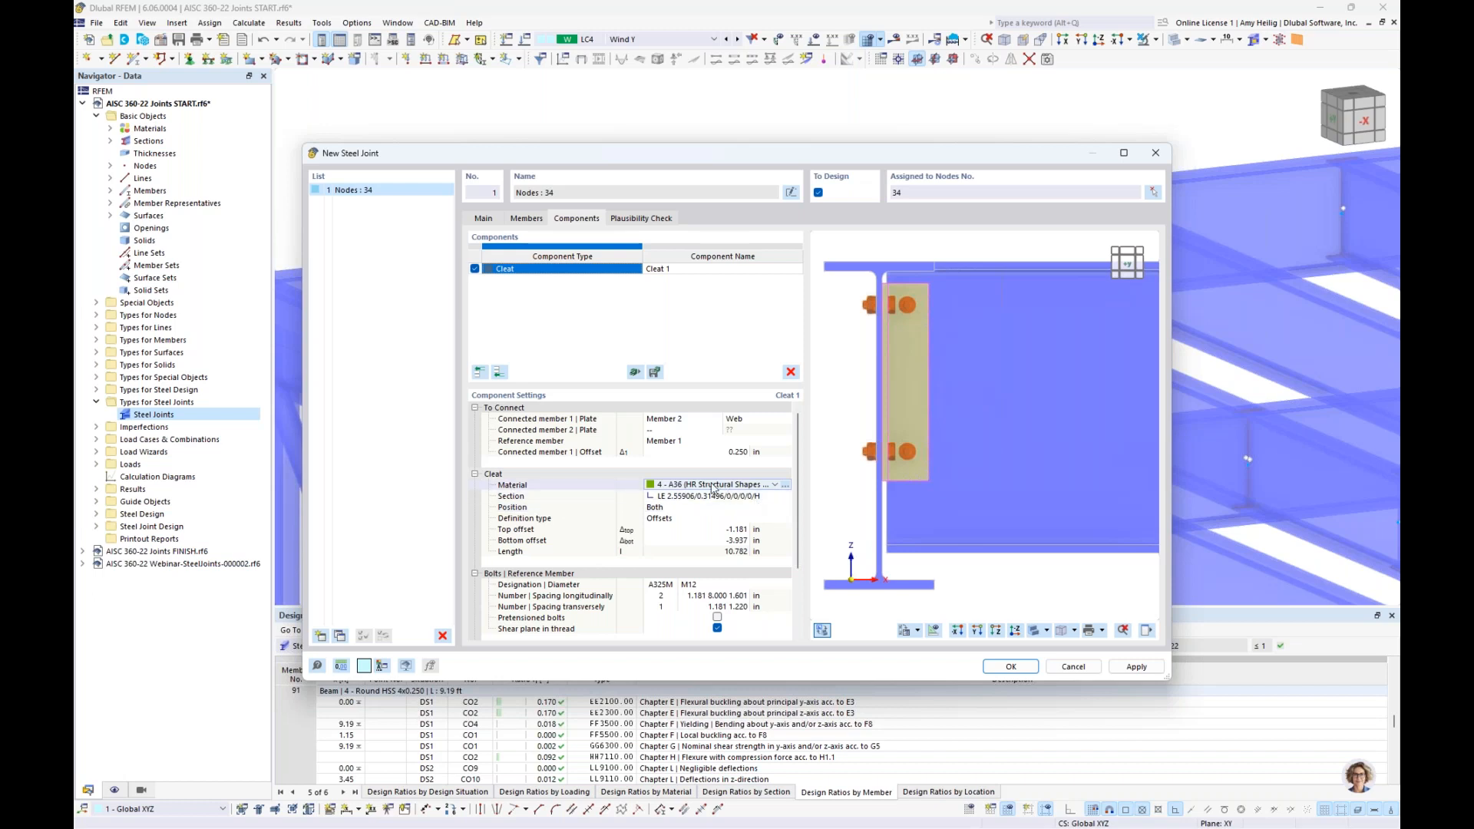
# Step: Replace the cleat's parametric angle section with the standardized AISC 16 equal-leg angle L 3x3x1/4
pyautogui.click(712, 497)
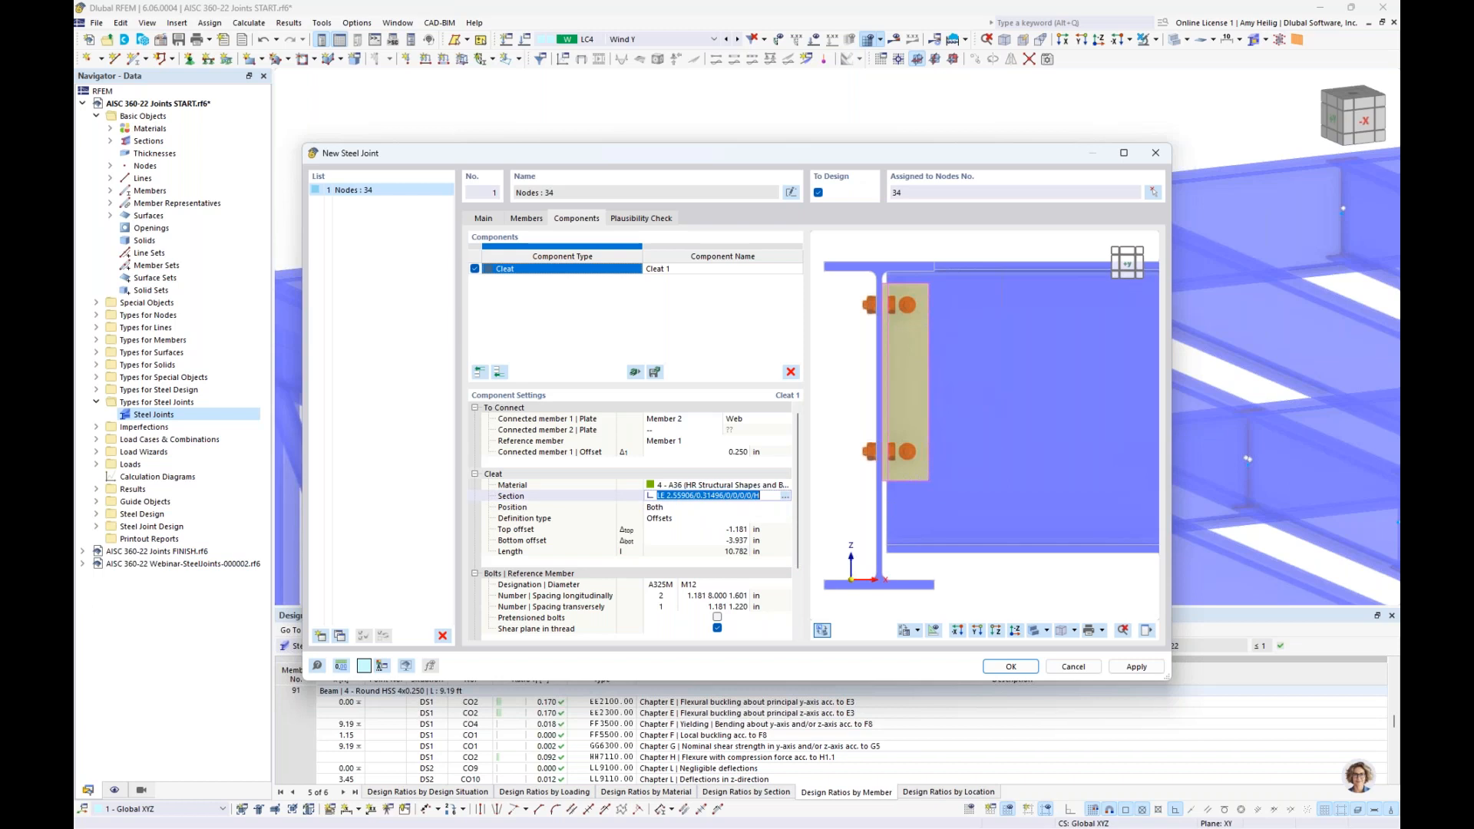
pyautogui.click(786, 496)
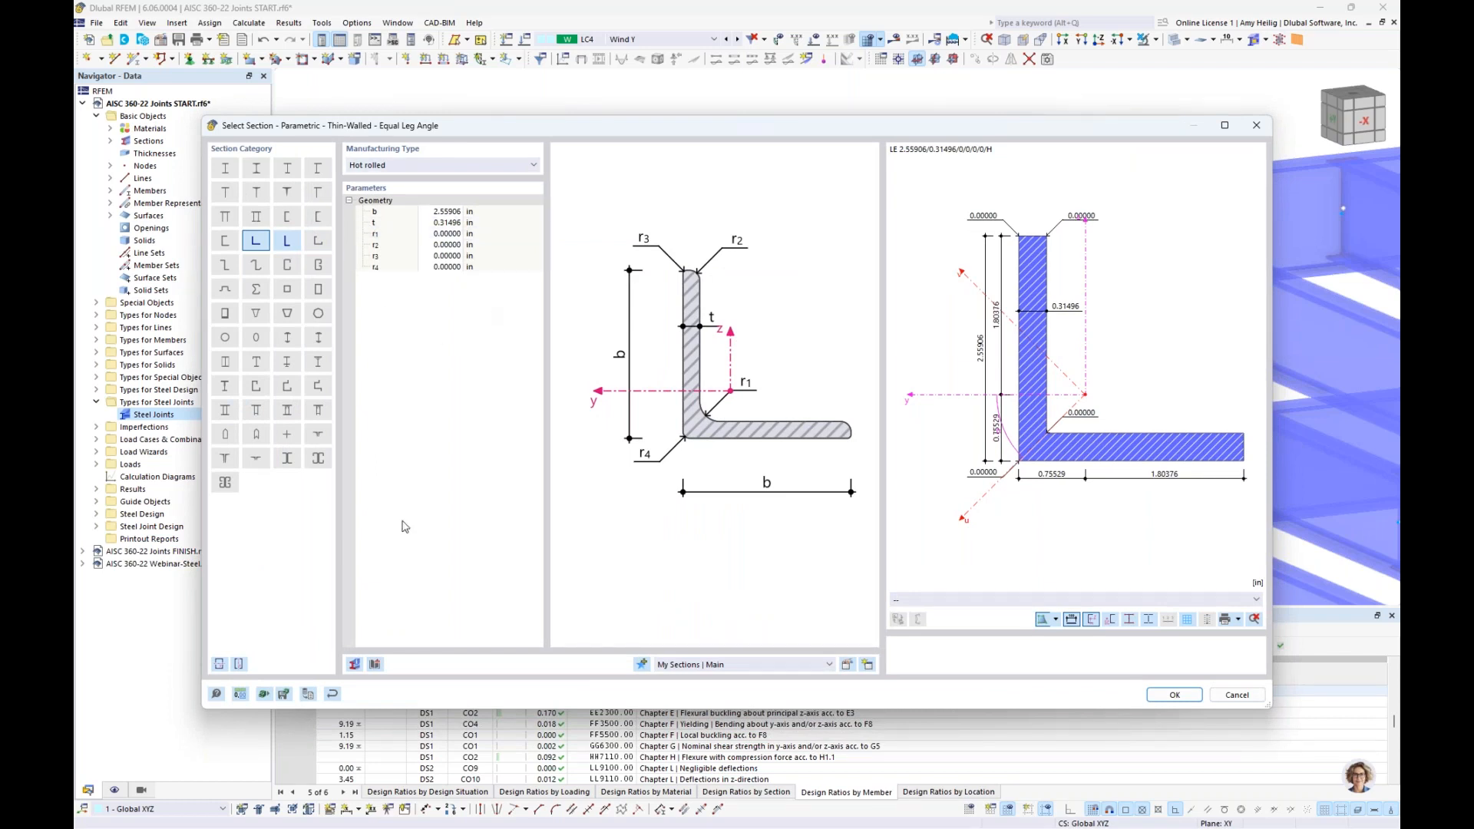
pyautogui.click(332, 694)
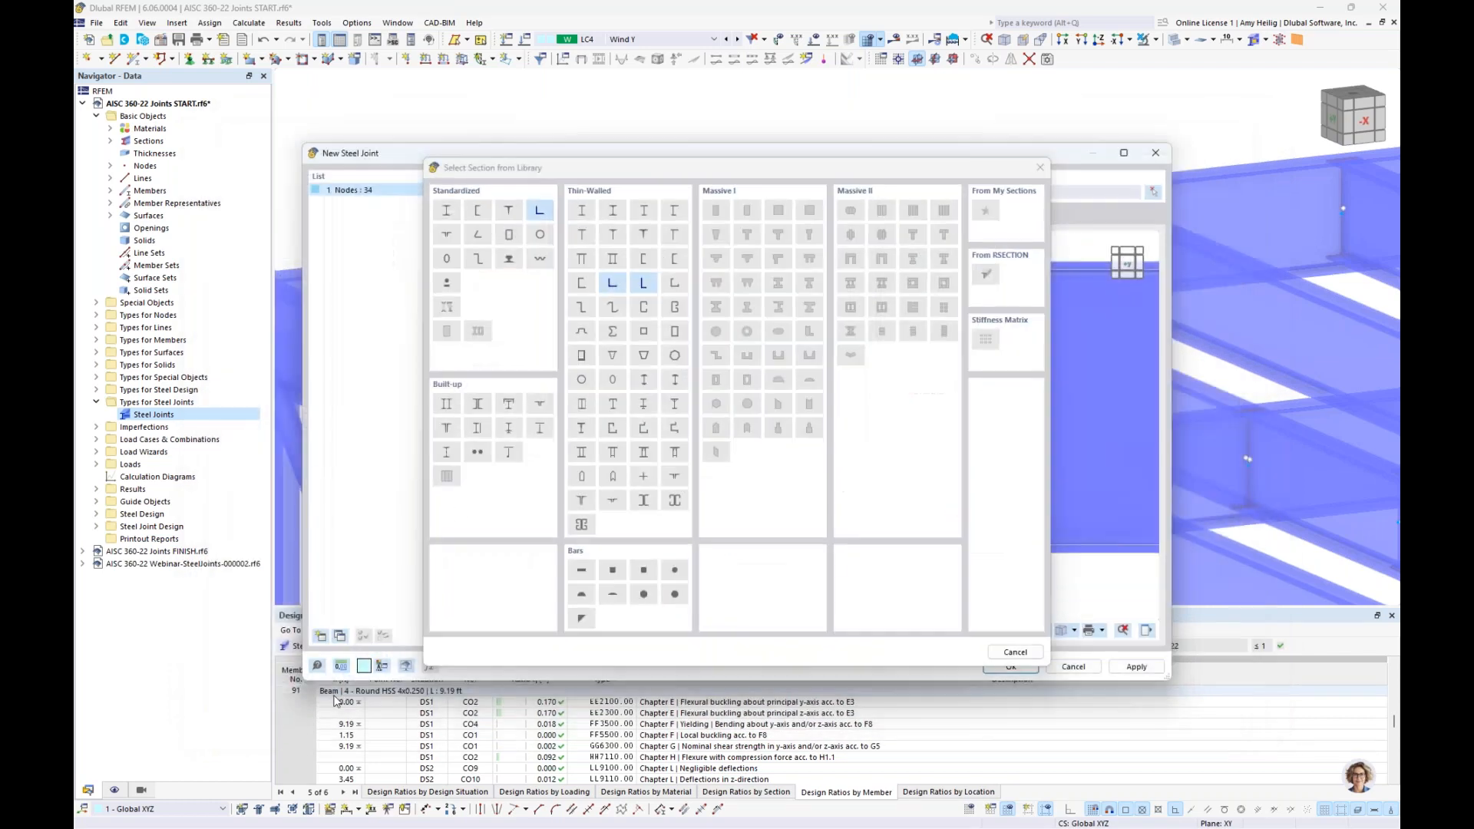
pyautogui.click(540, 213)
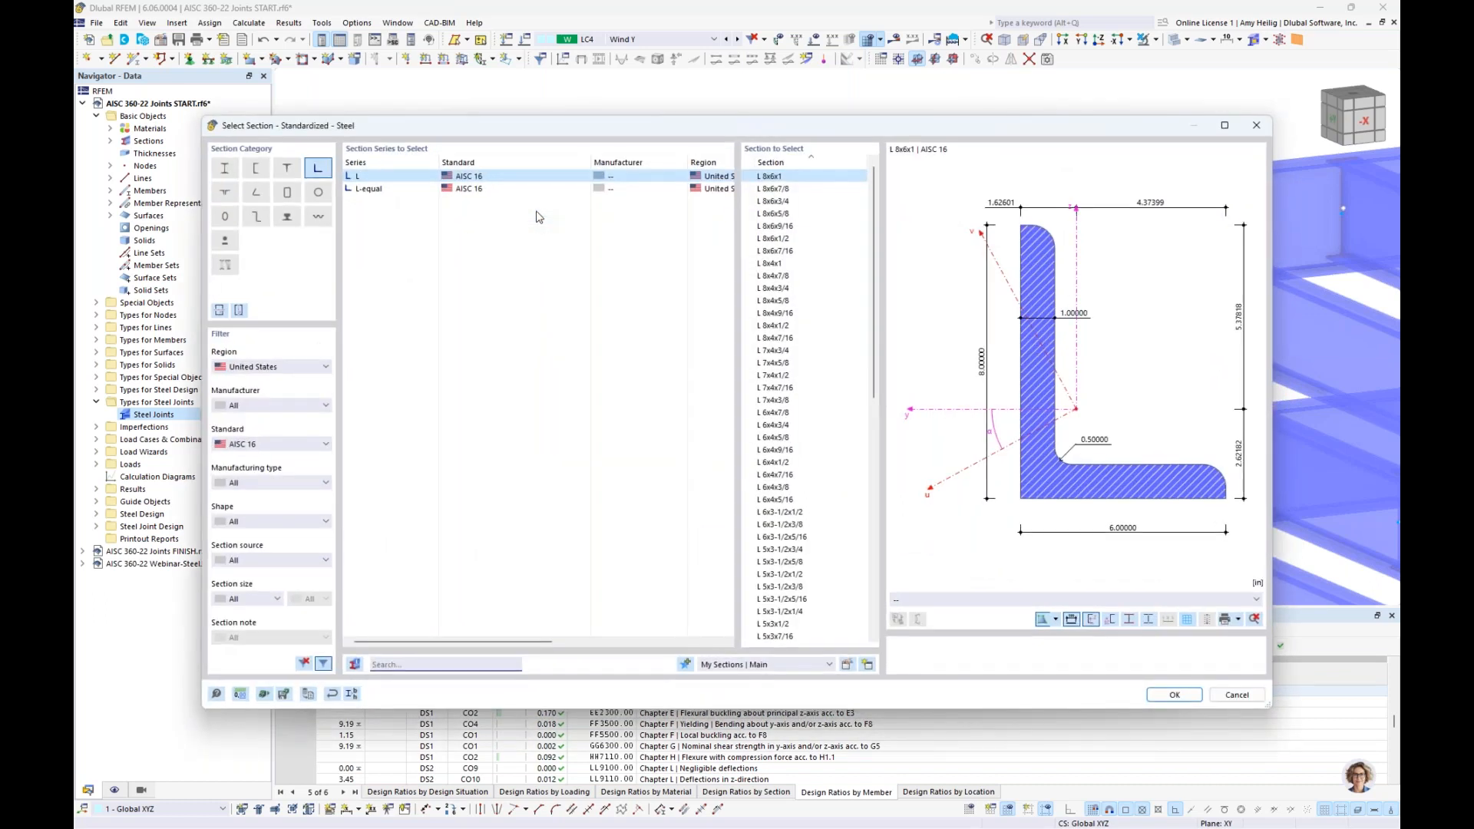
pyautogui.click(279, 444)
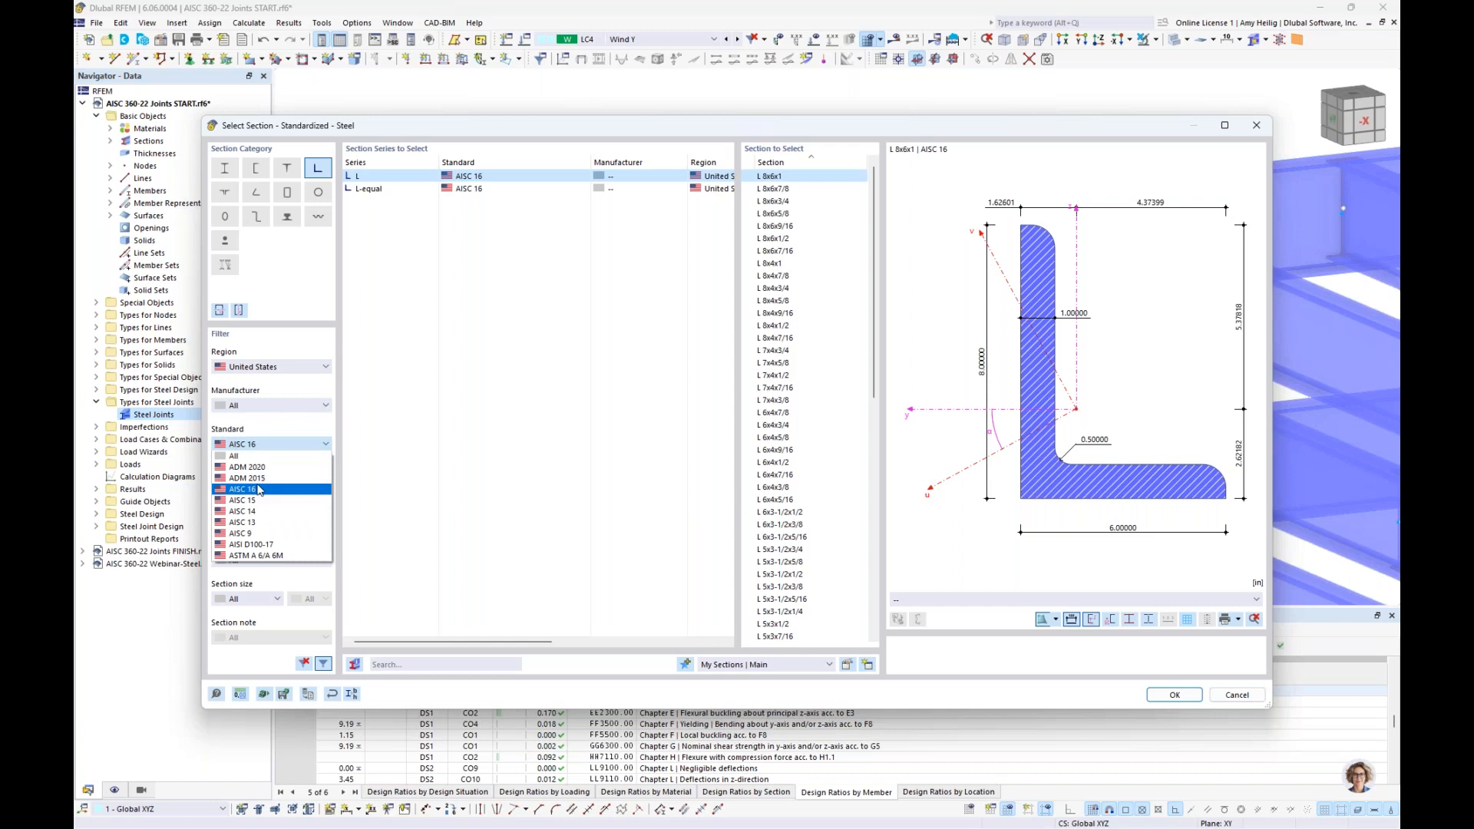
pyautogui.click(461, 490)
pyautogui.click(537, 191)
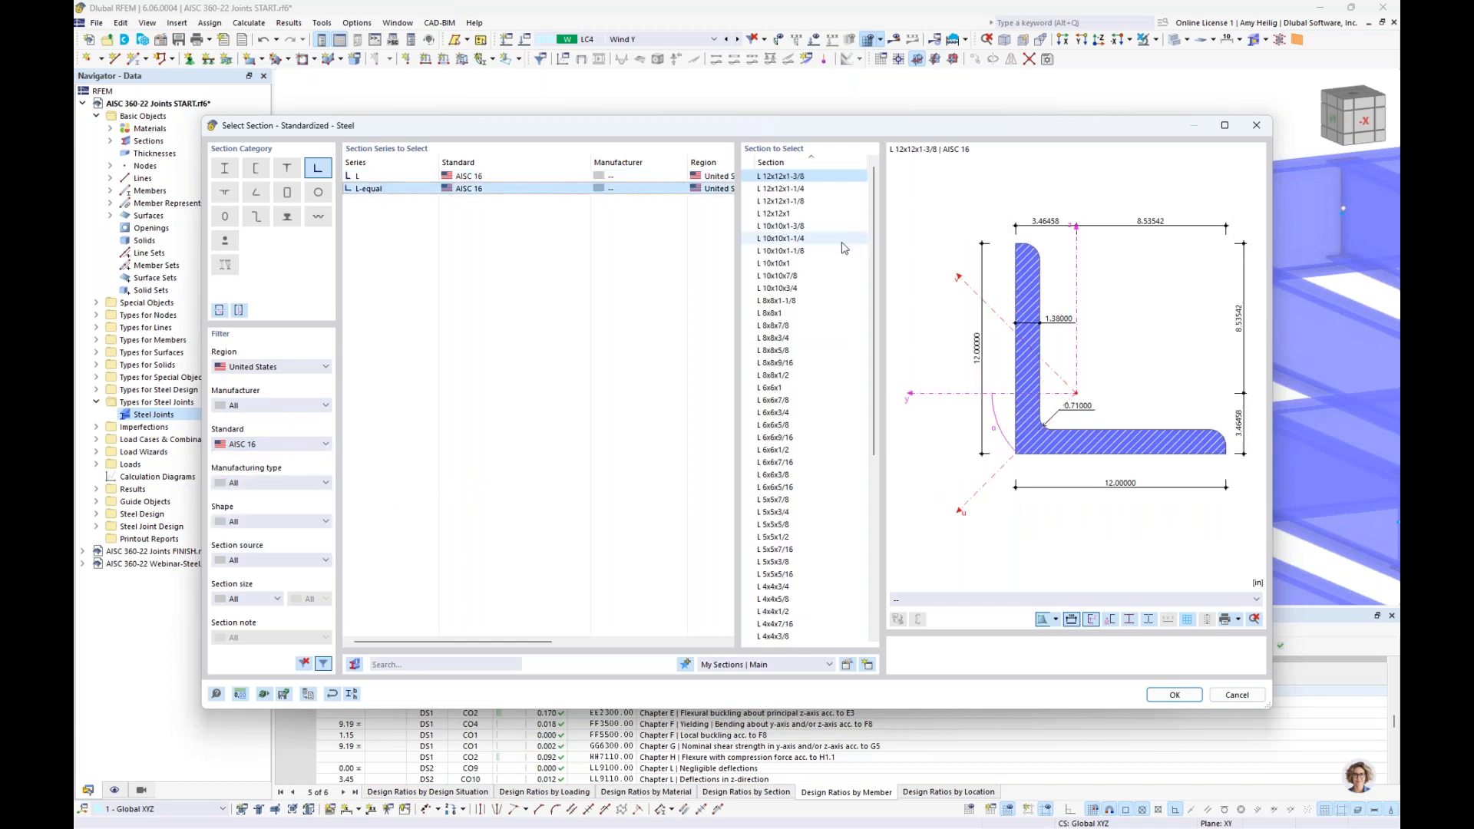
pyautogui.scroll(-8, 852, 414)
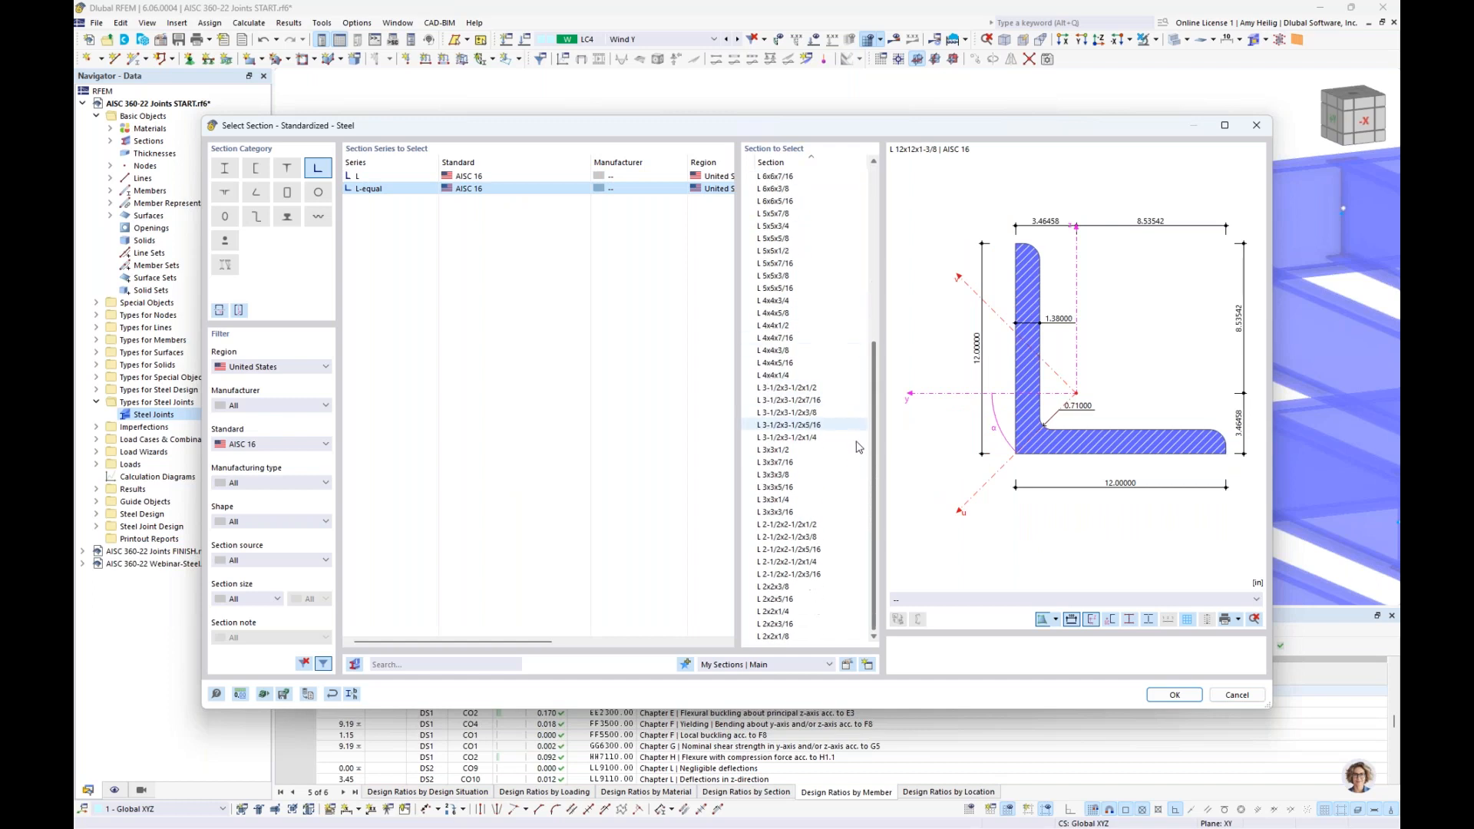
pyautogui.click(807, 502)
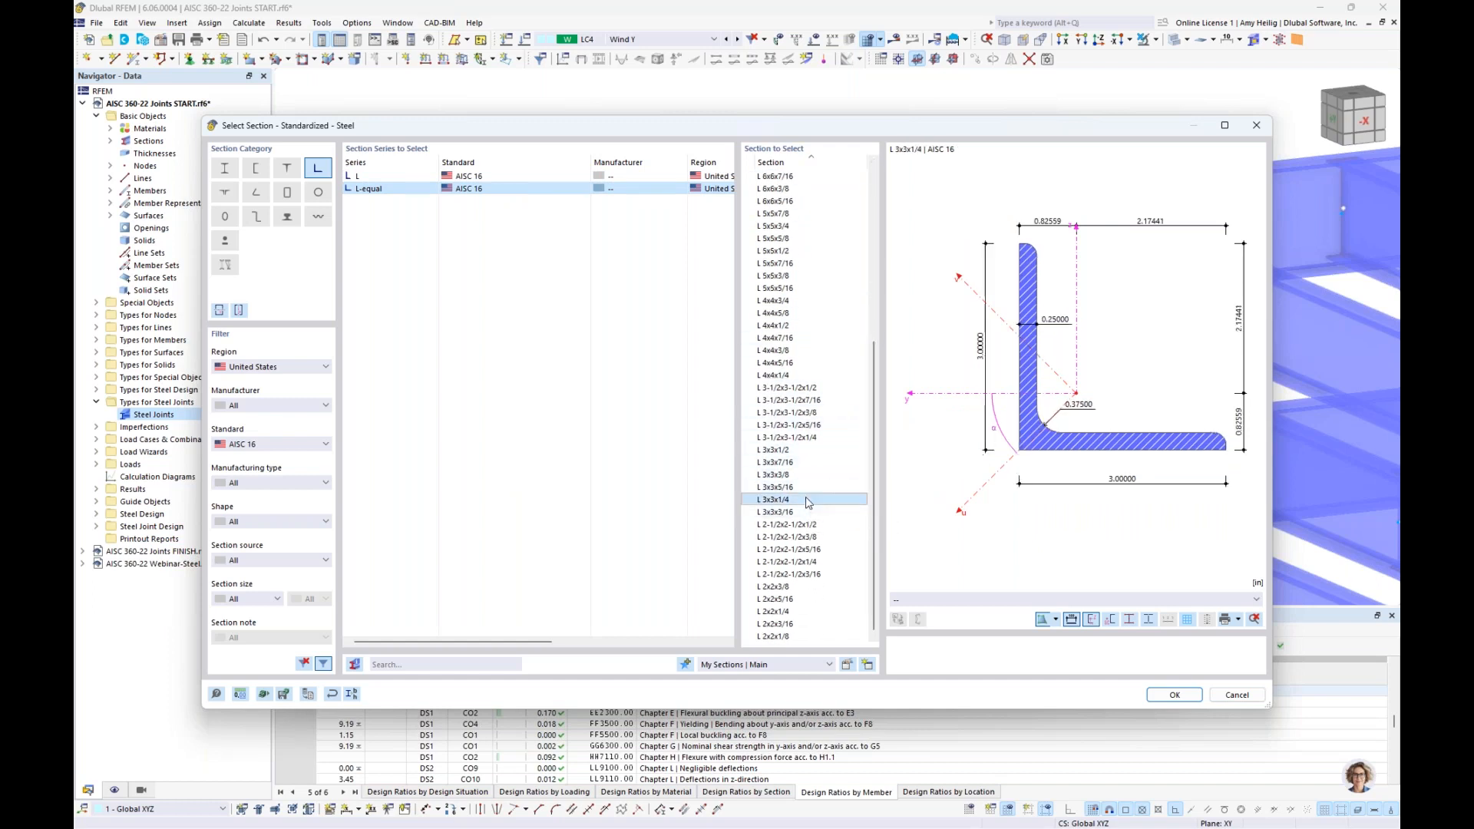
pyautogui.click(1174, 696)
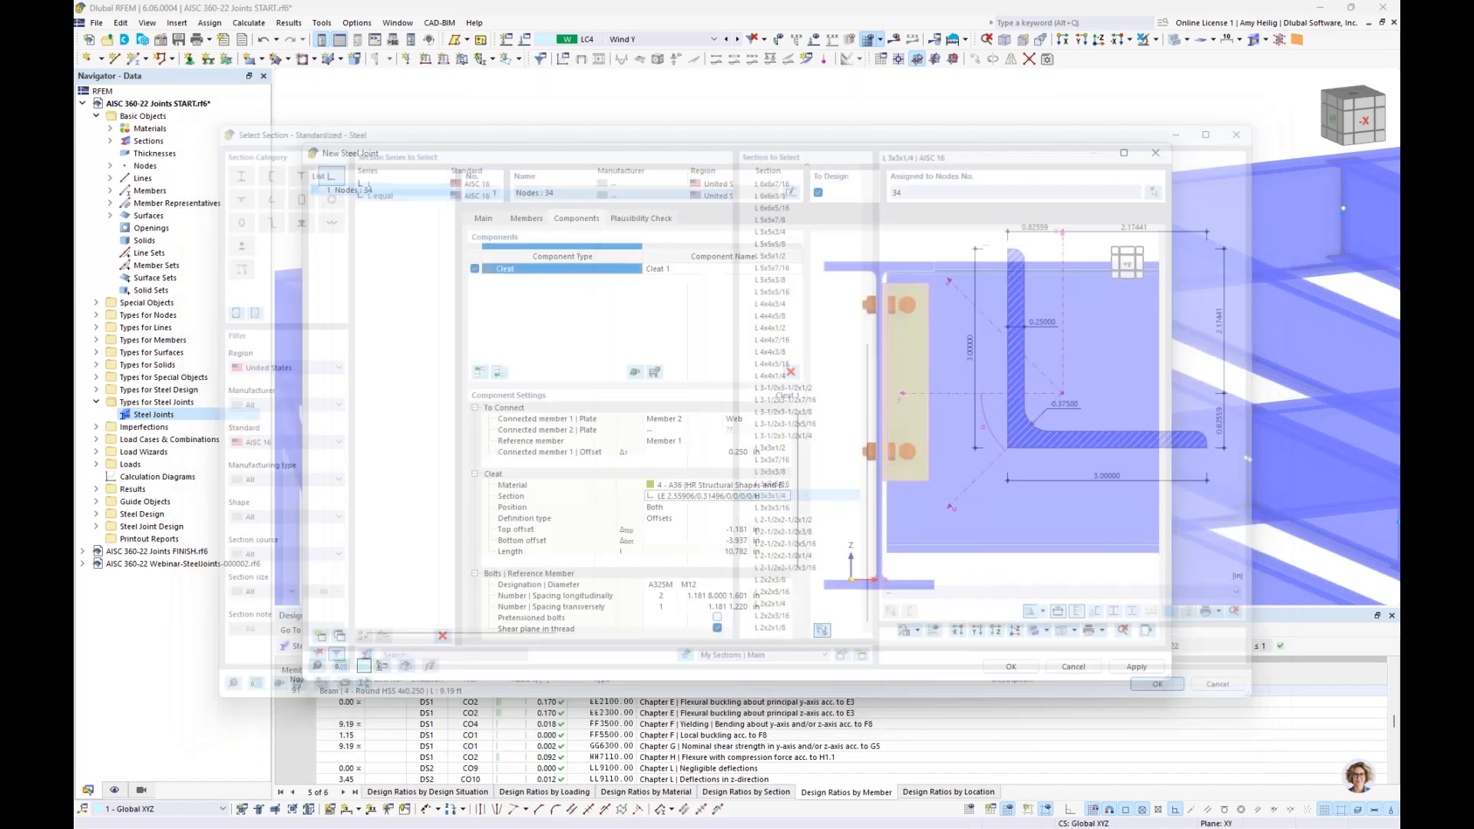
# Step: Define the cleat by length and position, with a length of 10 in and an eccentricity of 0 in
pyautogui.keyDown('ctrl'); pyautogui.moveTo(989, 489); pyautogui.dragTo(947, 483, button='middle'); pyautogui.keyUp('ctrl')
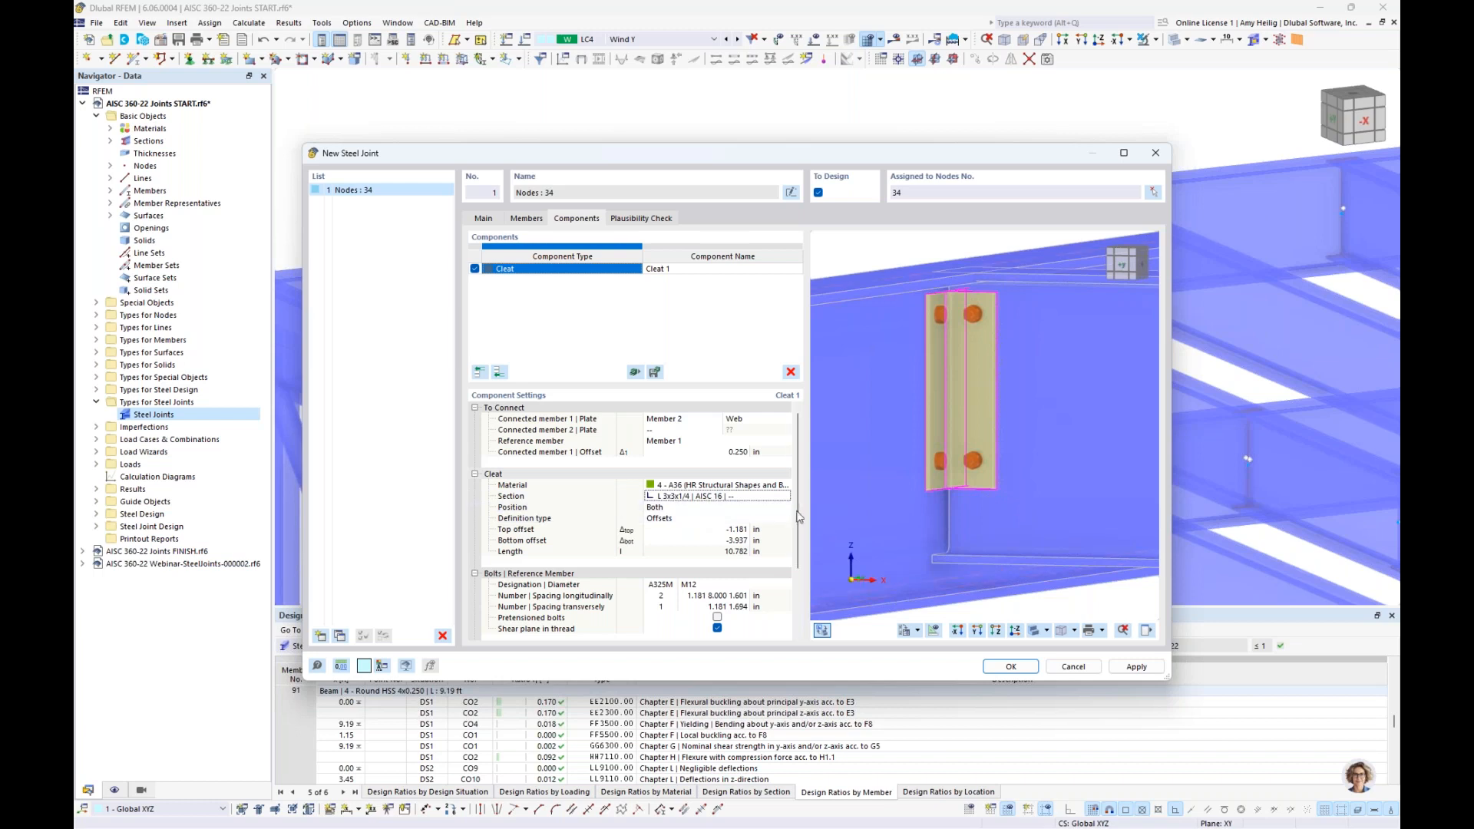
pyautogui.scroll(-1, 799, 514)
pyautogui.click(713, 486)
pyautogui.click(712, 486)
pyautogui.click(713, 503)
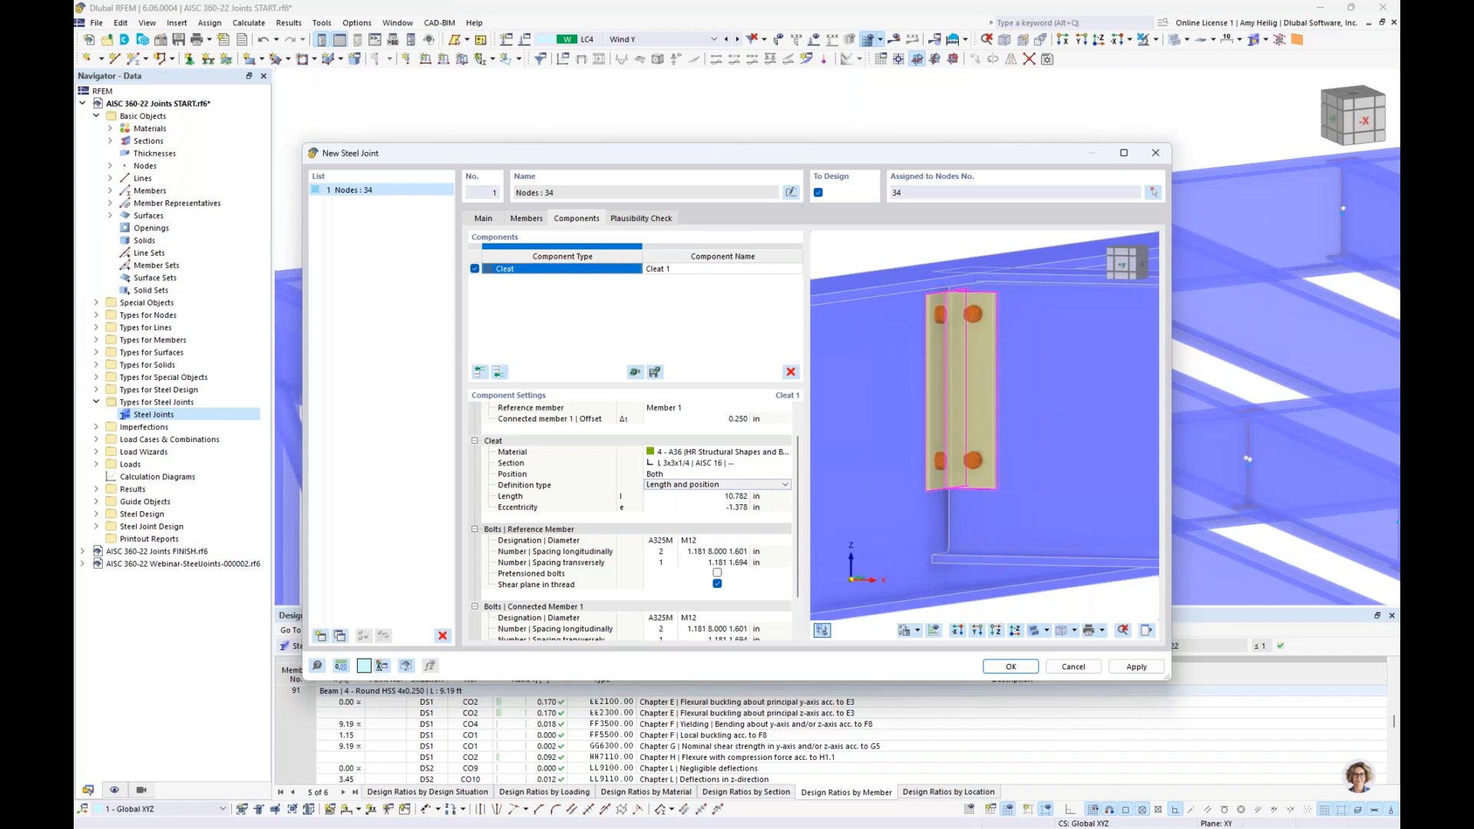
pyautogui.click(704, 499)
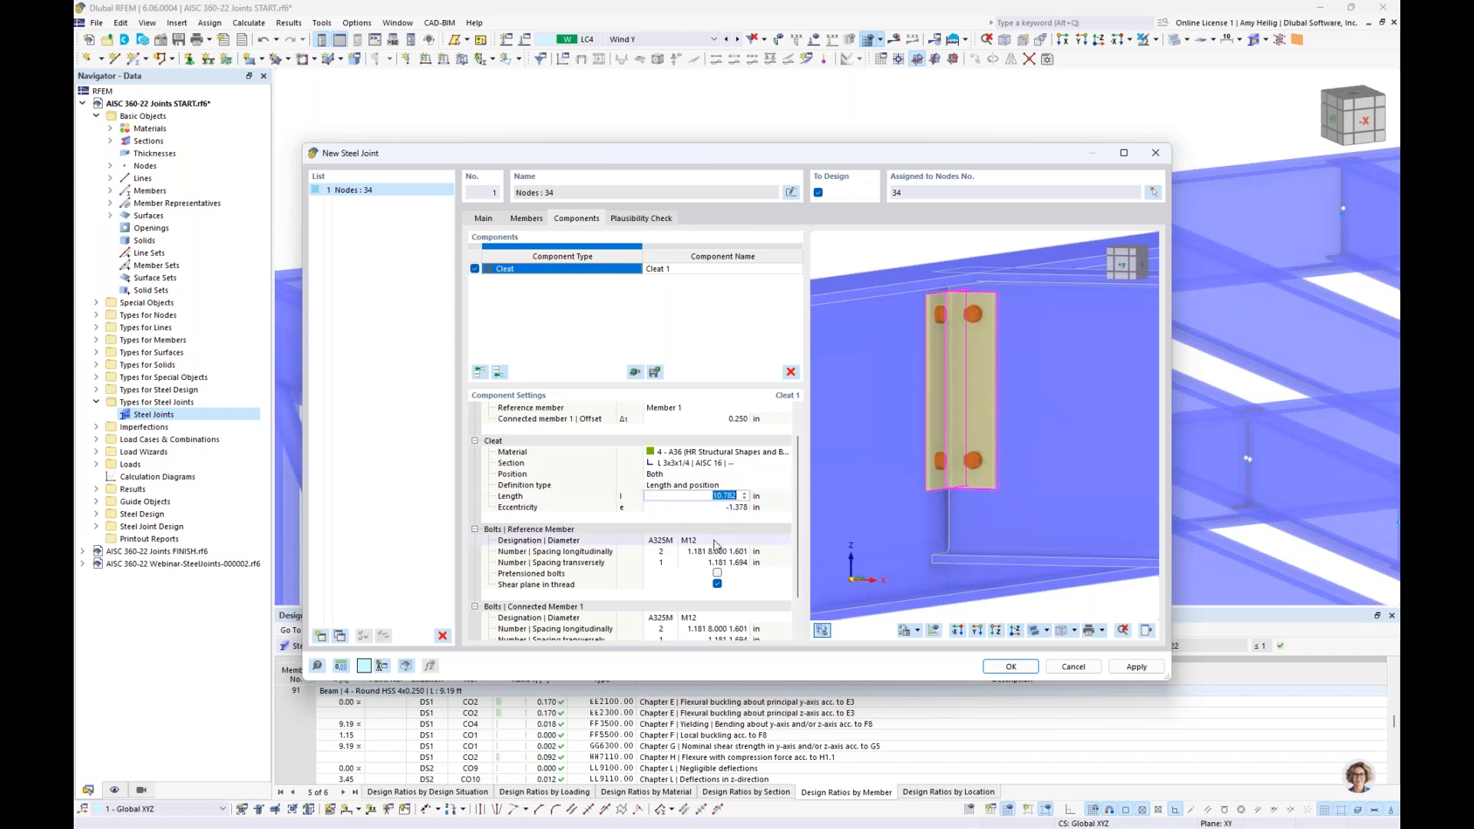
pyautogui.write('10')
pyautogui.press('Tab')
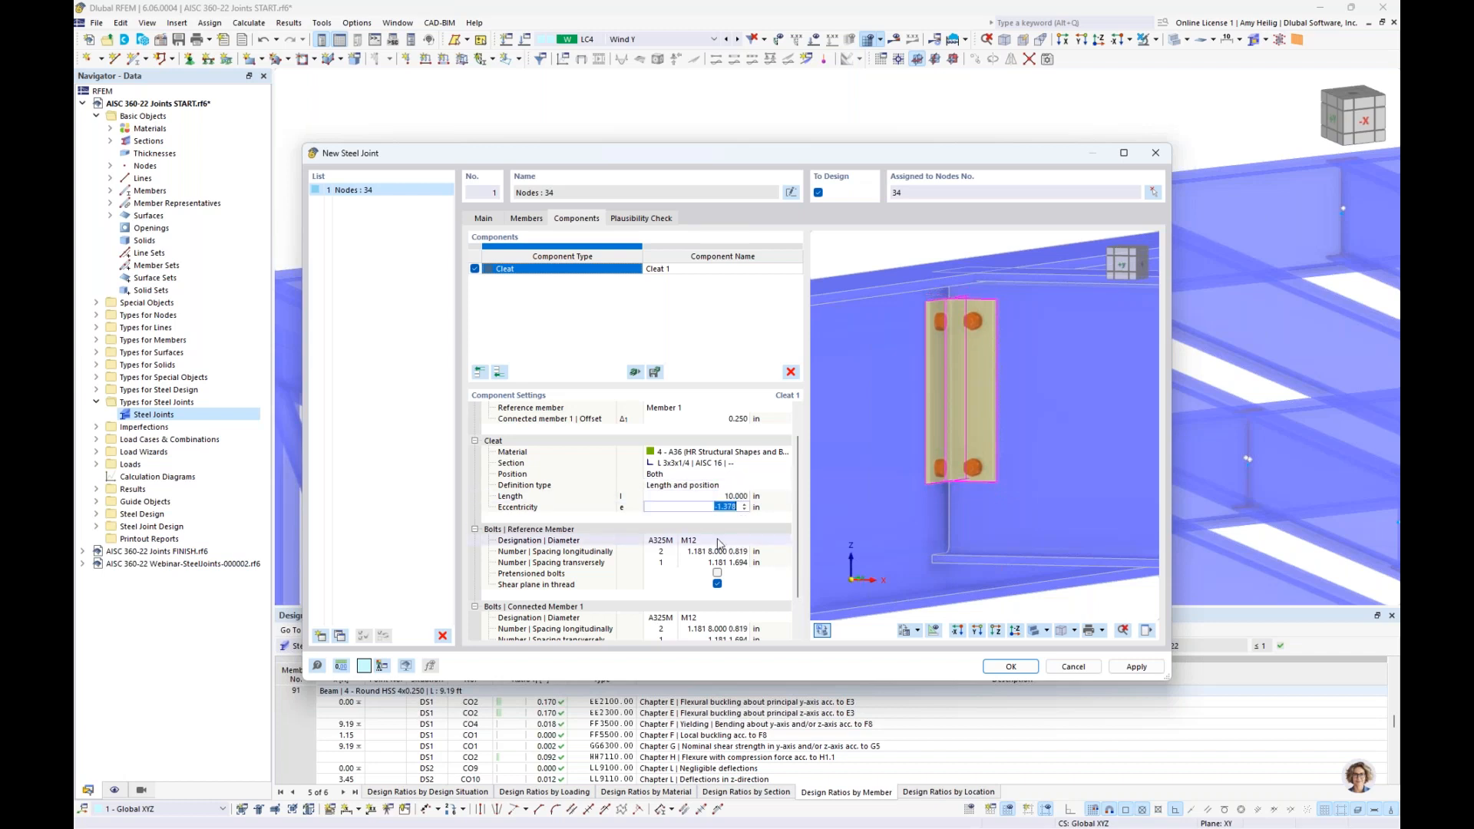
pyautogui.write('0')
pyautogui.click(720, 542)
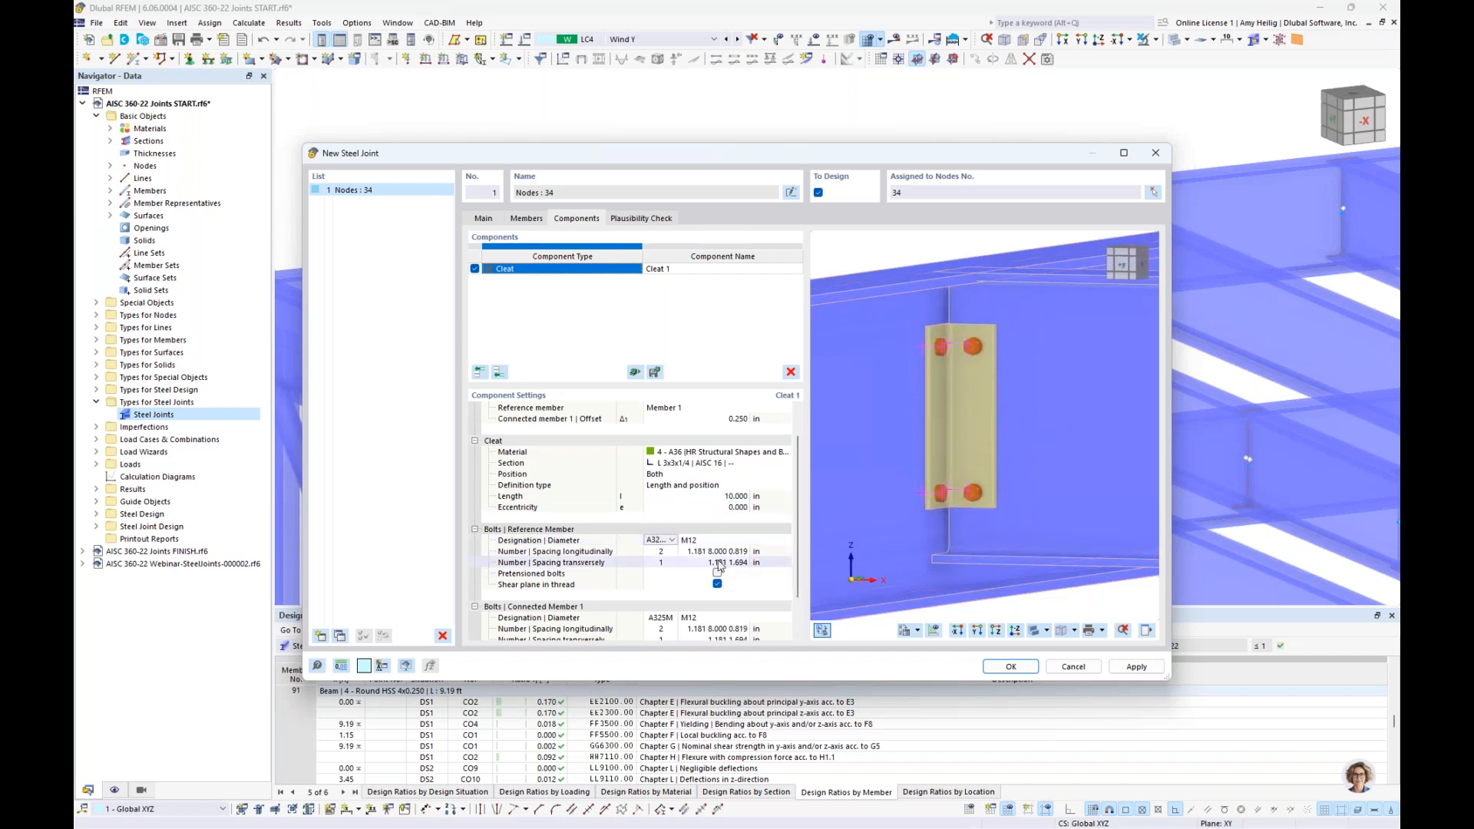
# Step: Change the designation of the reference member's bolts to A325
pyautogui.keyDown('ctrl'); pyautogui.moveTo(1002, 473); pyautogui.dragTo(960, 462, button='middle'); pyautogui.keyUp('ctrl')
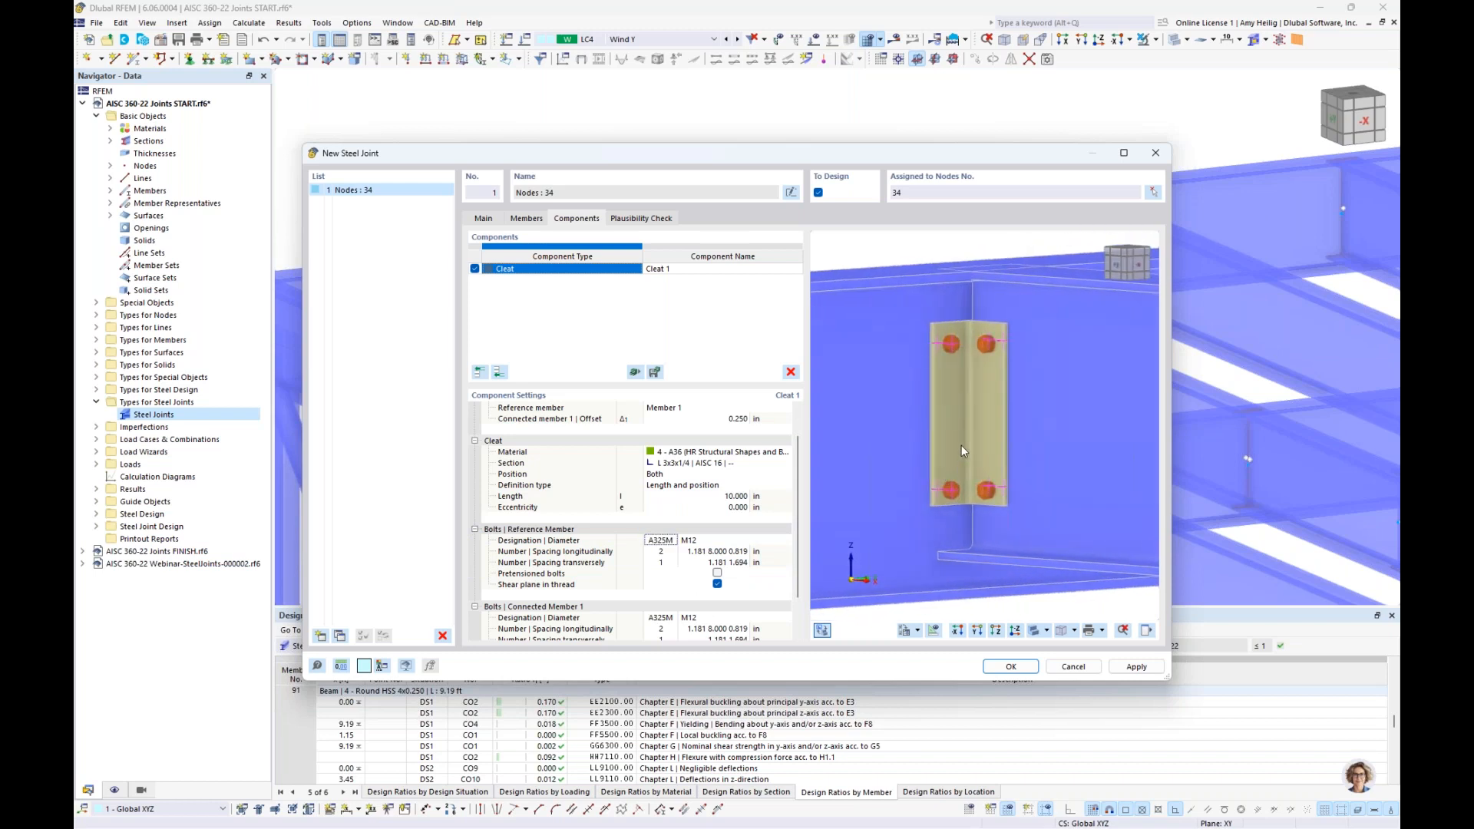
pyautogui.scroll(1, 950, 427)
pyautogui.scroll(2, 949, 431)
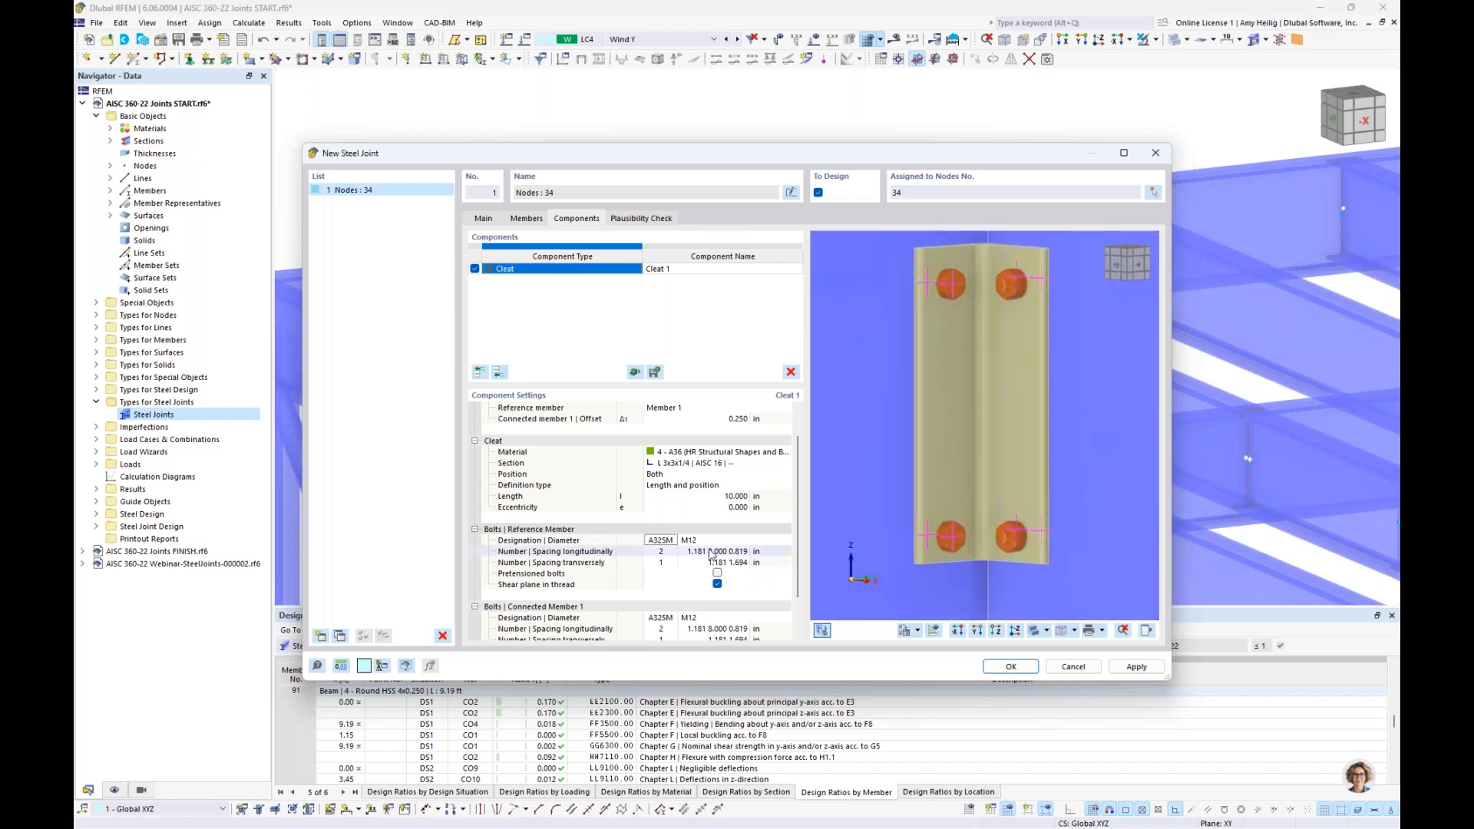
pyautogui.click(672, 540)
pyautogui.click(670, 551)
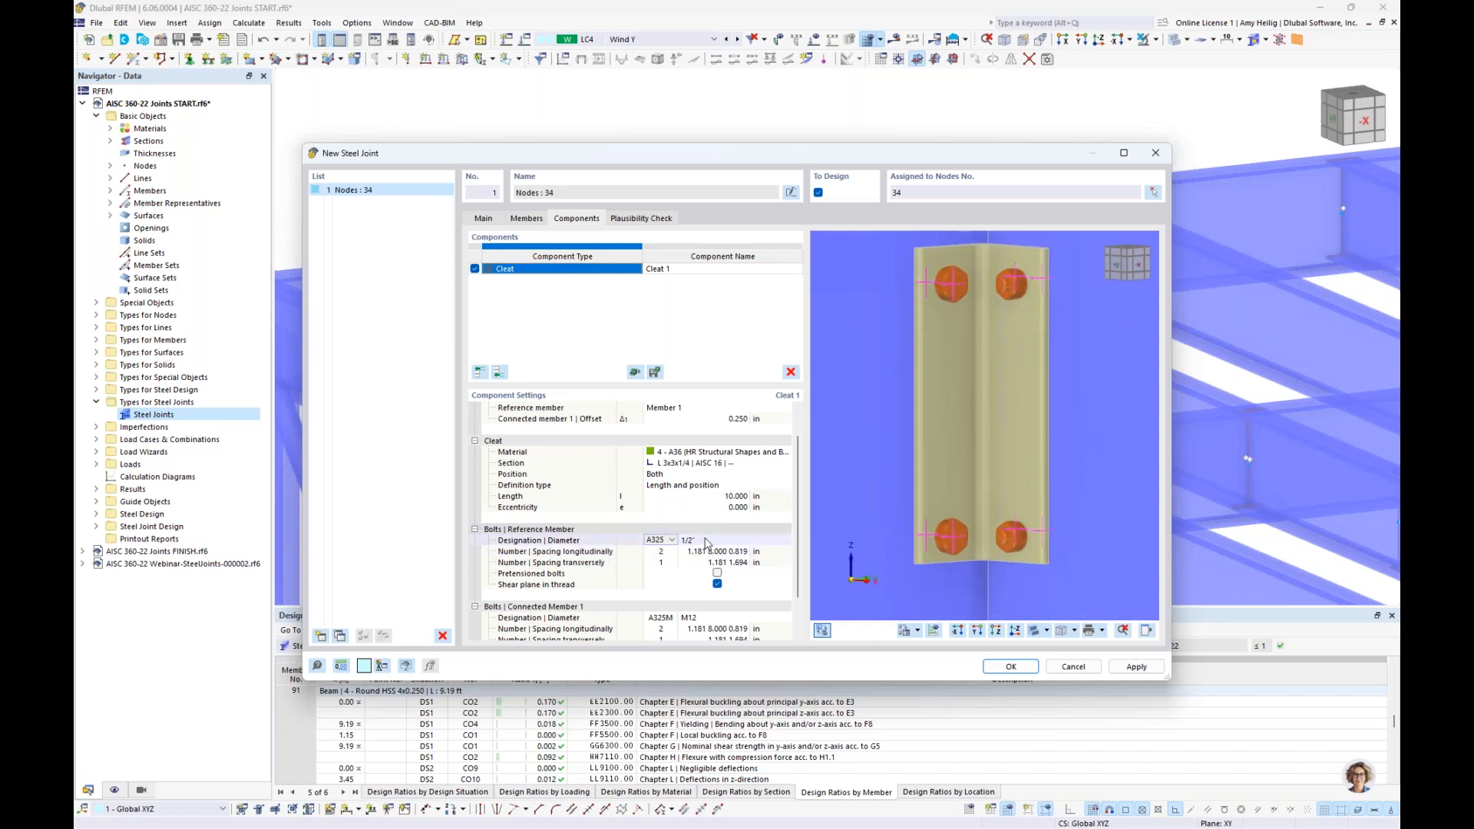
# Step: Set 3 longitudinal bolts on the reference member with spacings of 1.625, 3.375 and 3.375 in
pyautogui.click(665, 551)
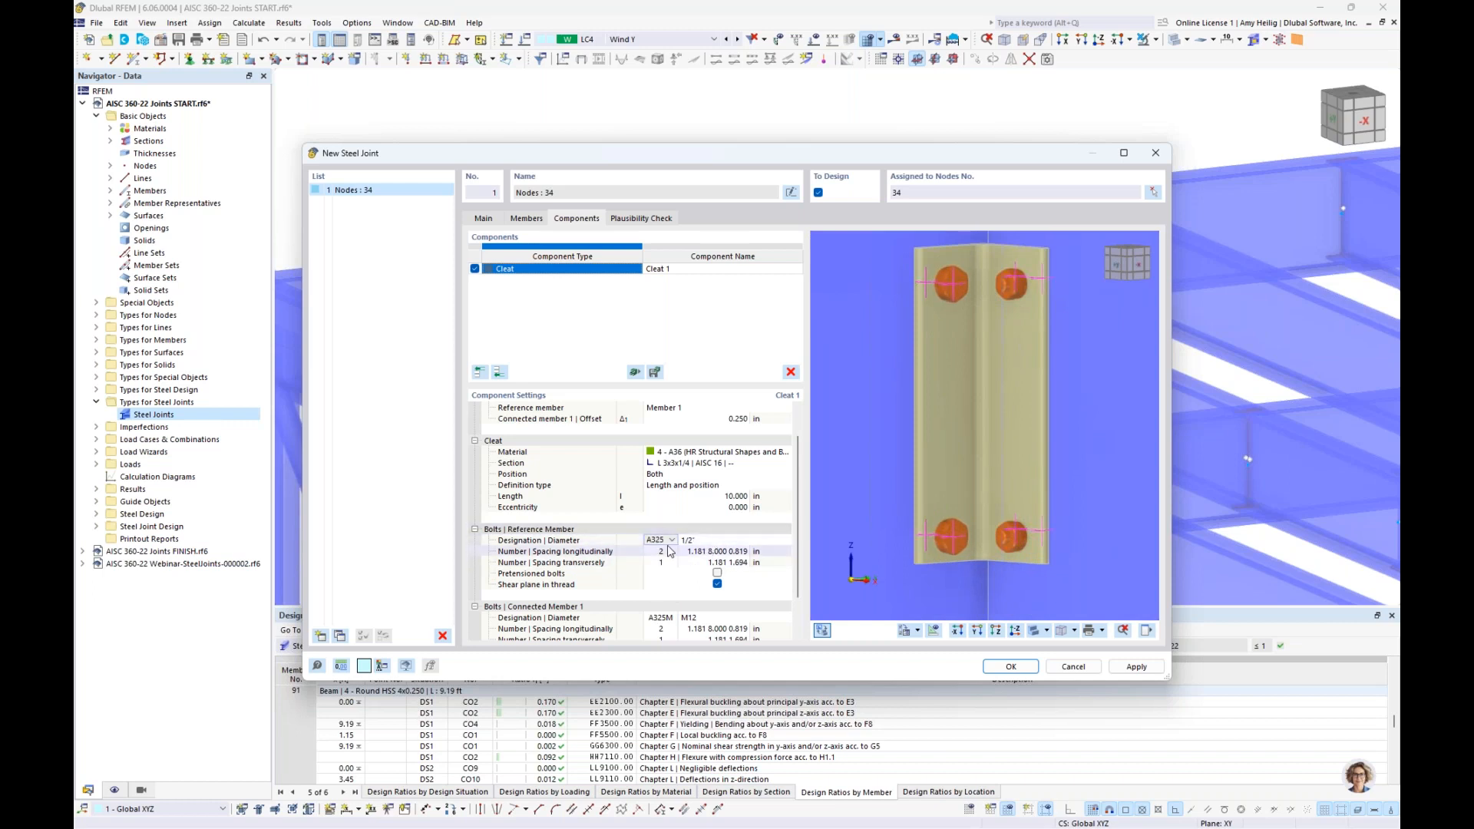
pyautogui.write('3')
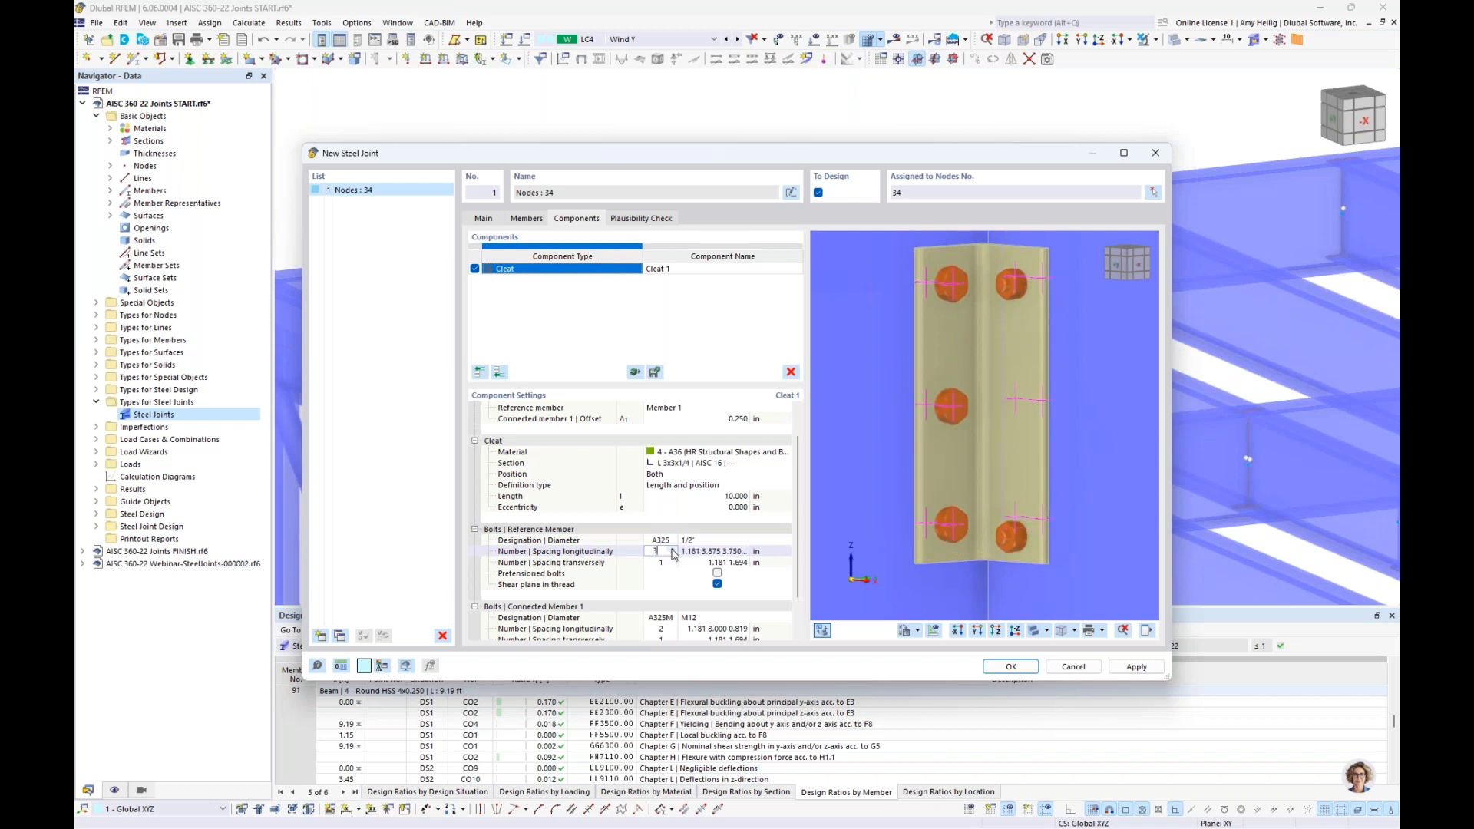
pyautogui.click(695, 554)
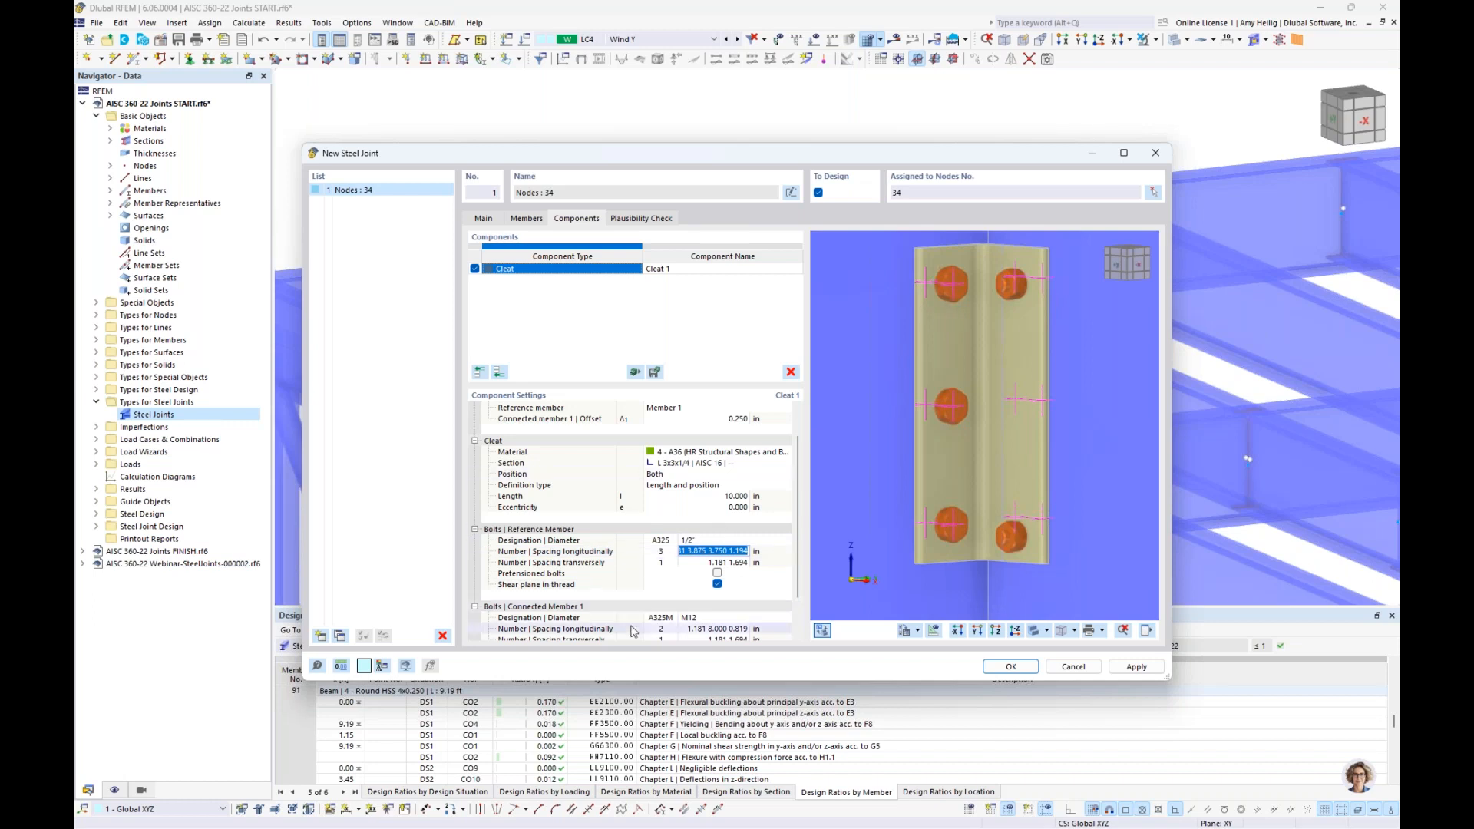
pyautogui.write('1.625')
pyautogui.write('3.375 3.375')
pyautogui.press('Tab')
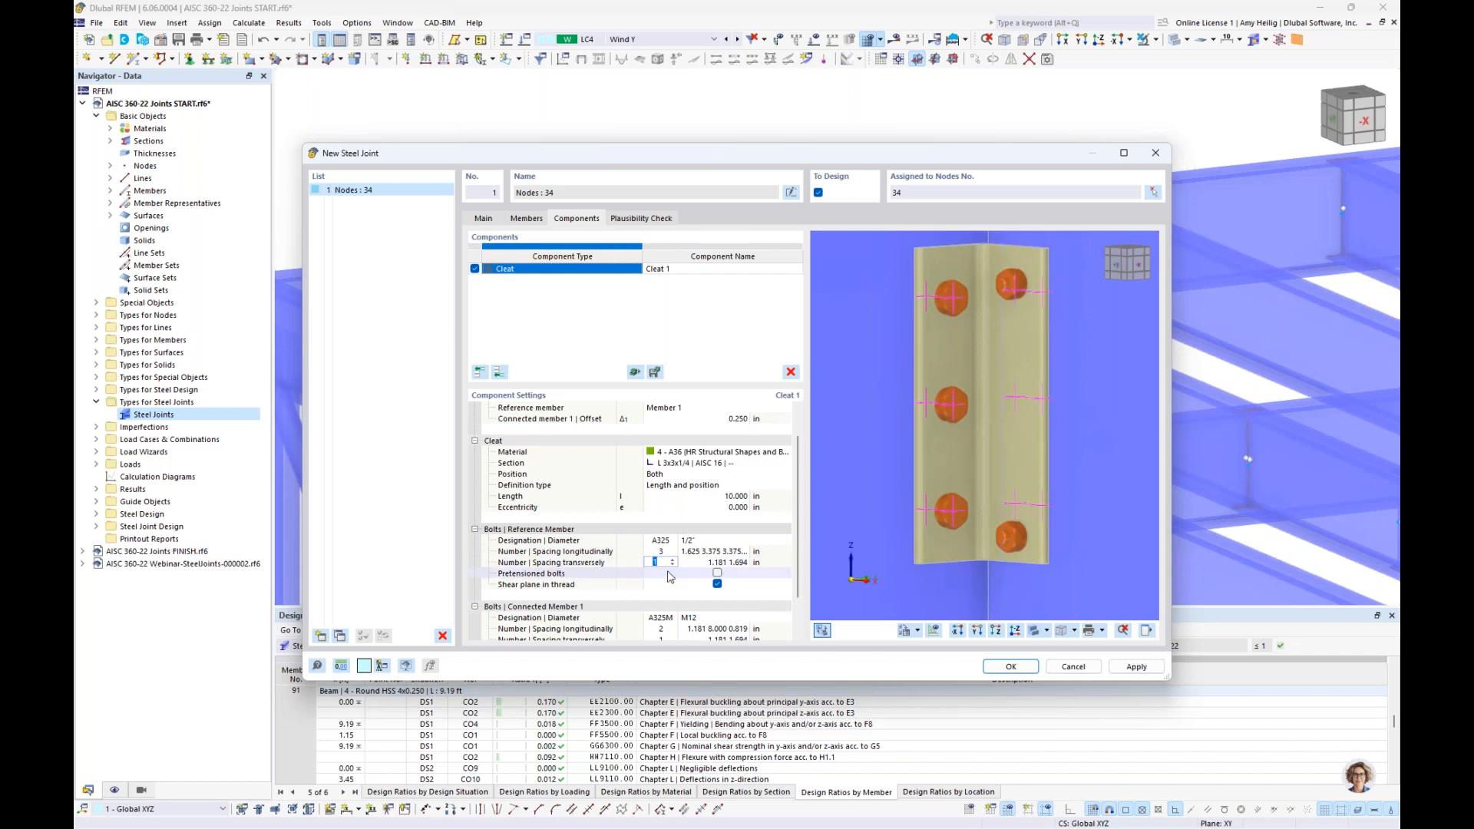
# Step: Set the reference member bolts' transverse spacing to 1.375 in, keeping a single bolt transversely
pyautogui.press('Tab')
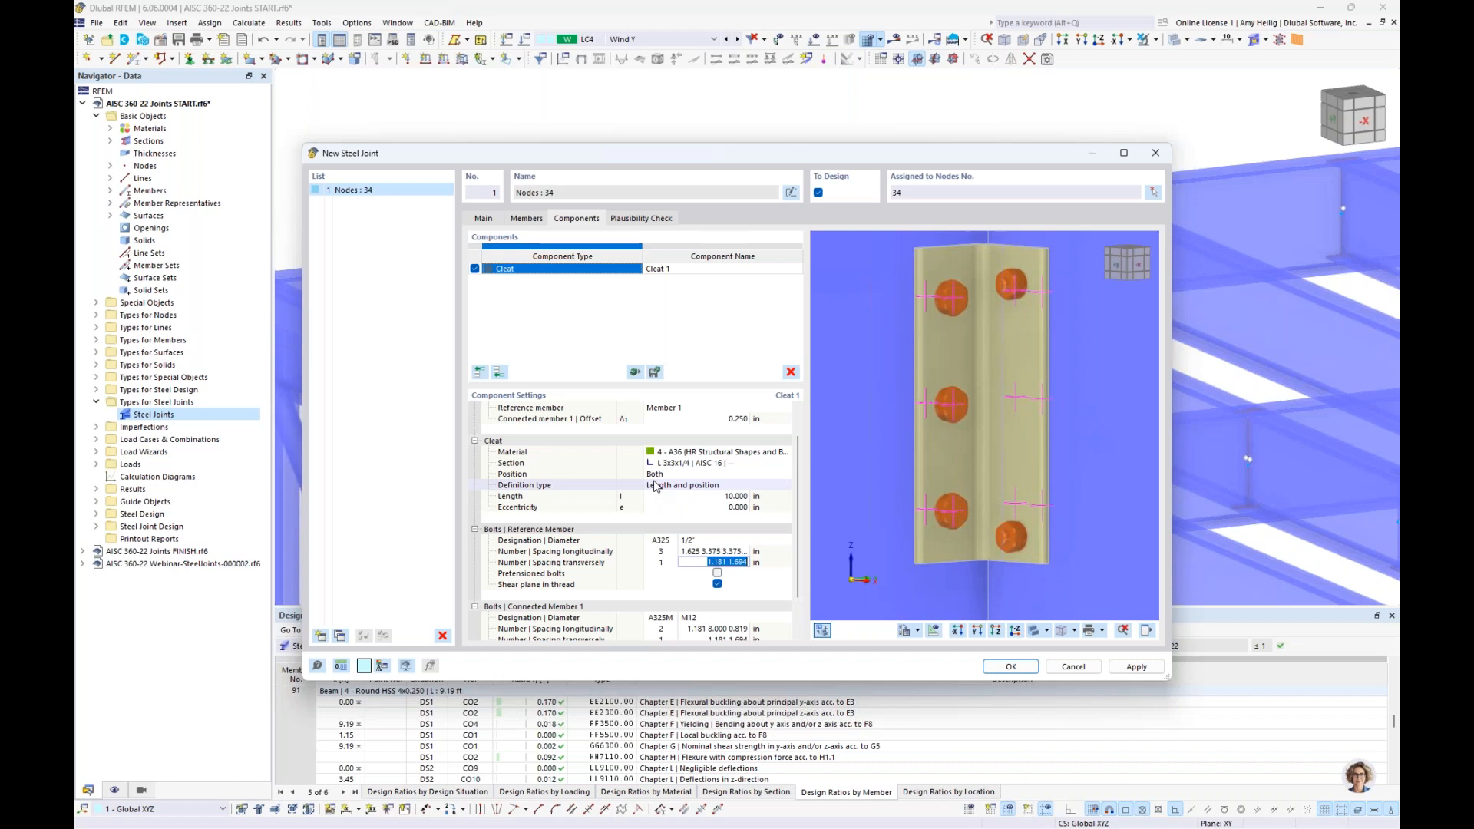
pyautogui.write('1.375')
pyautogui.press('Tab')
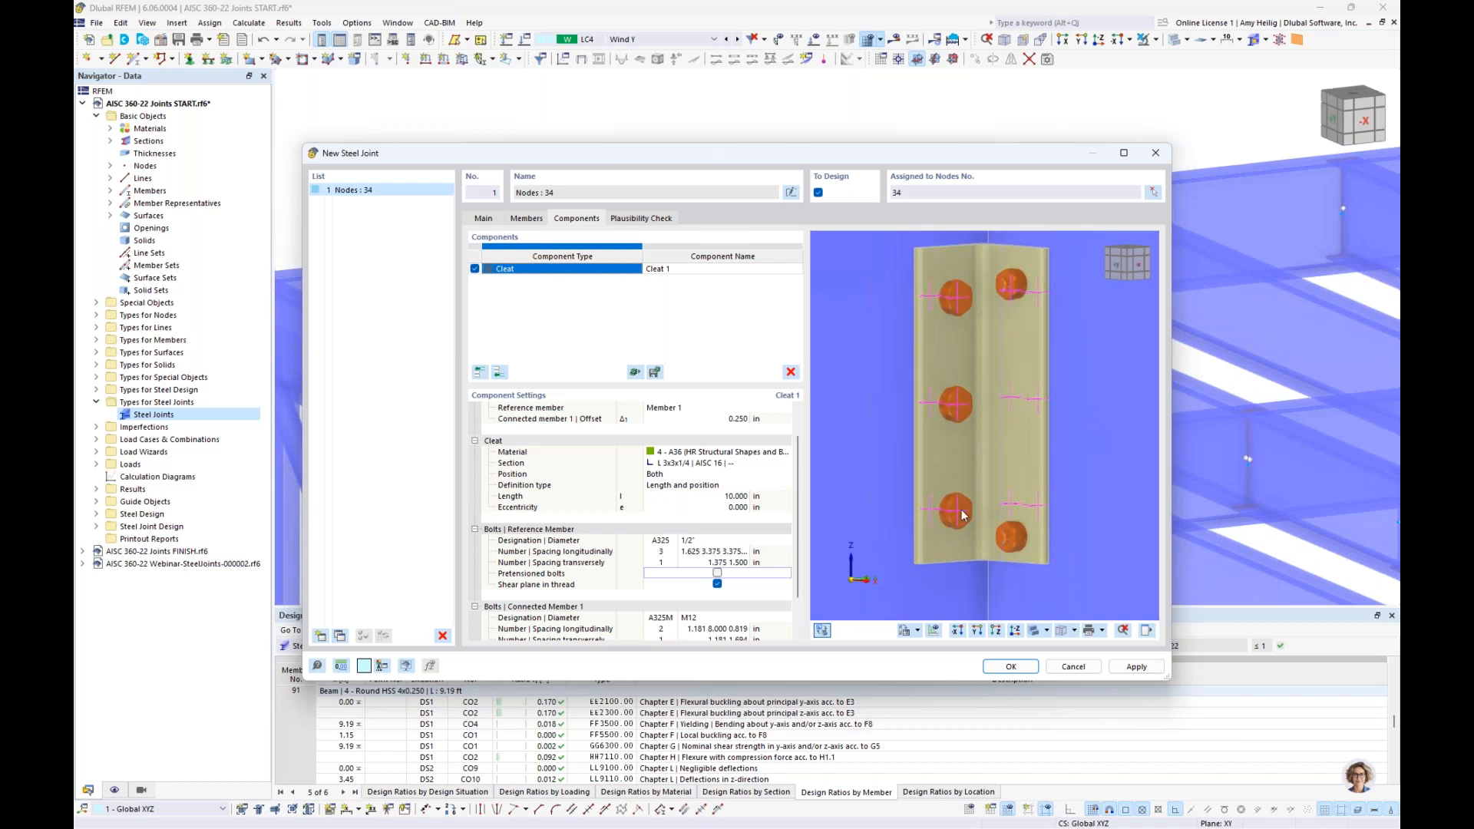
# Step: Change the designation of the bolts on connected member 1 to A325
pyautogui.click(723, 587)
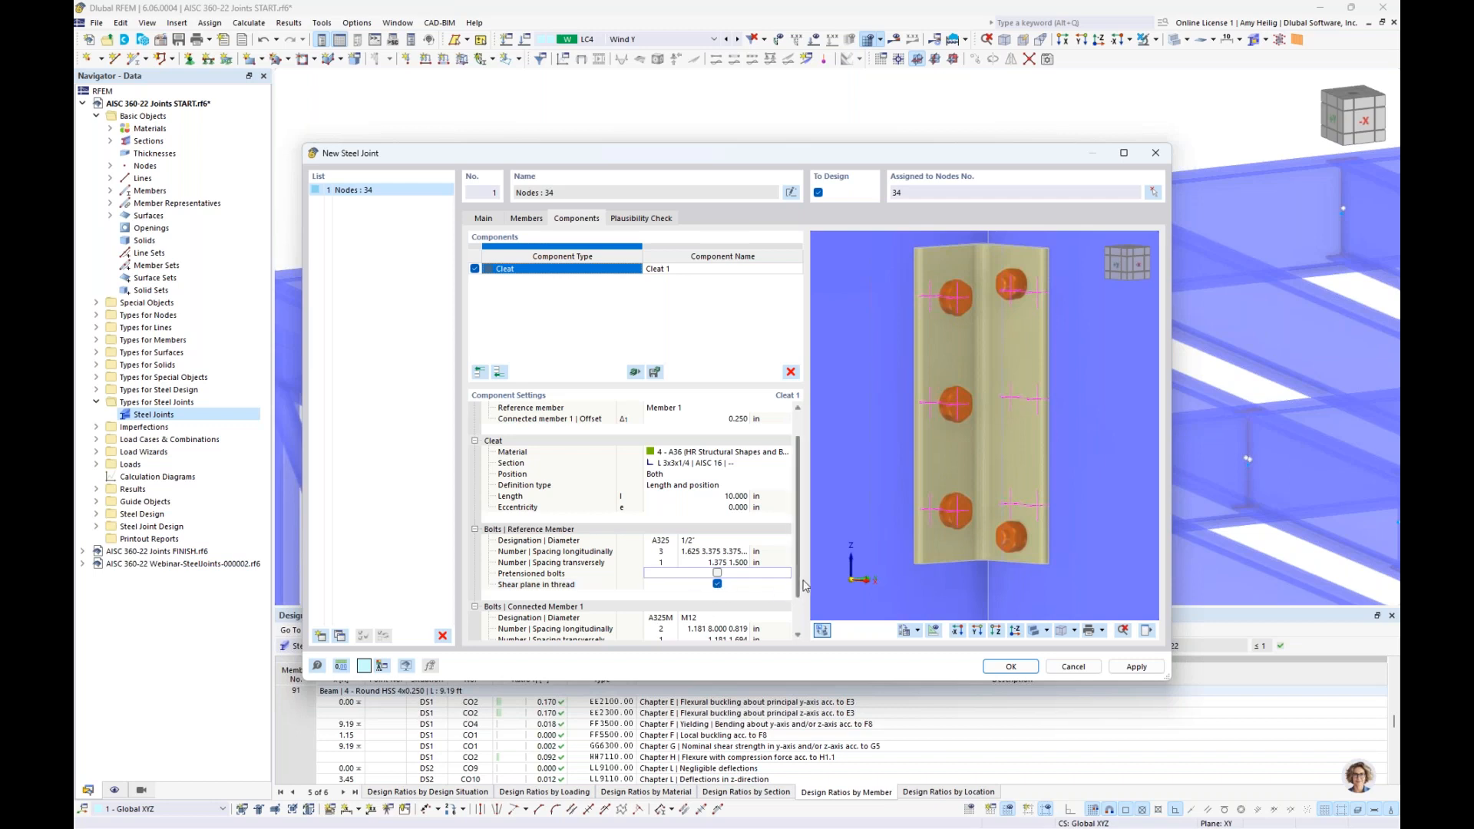
pyautogui.scroll(-2, 799, 585)
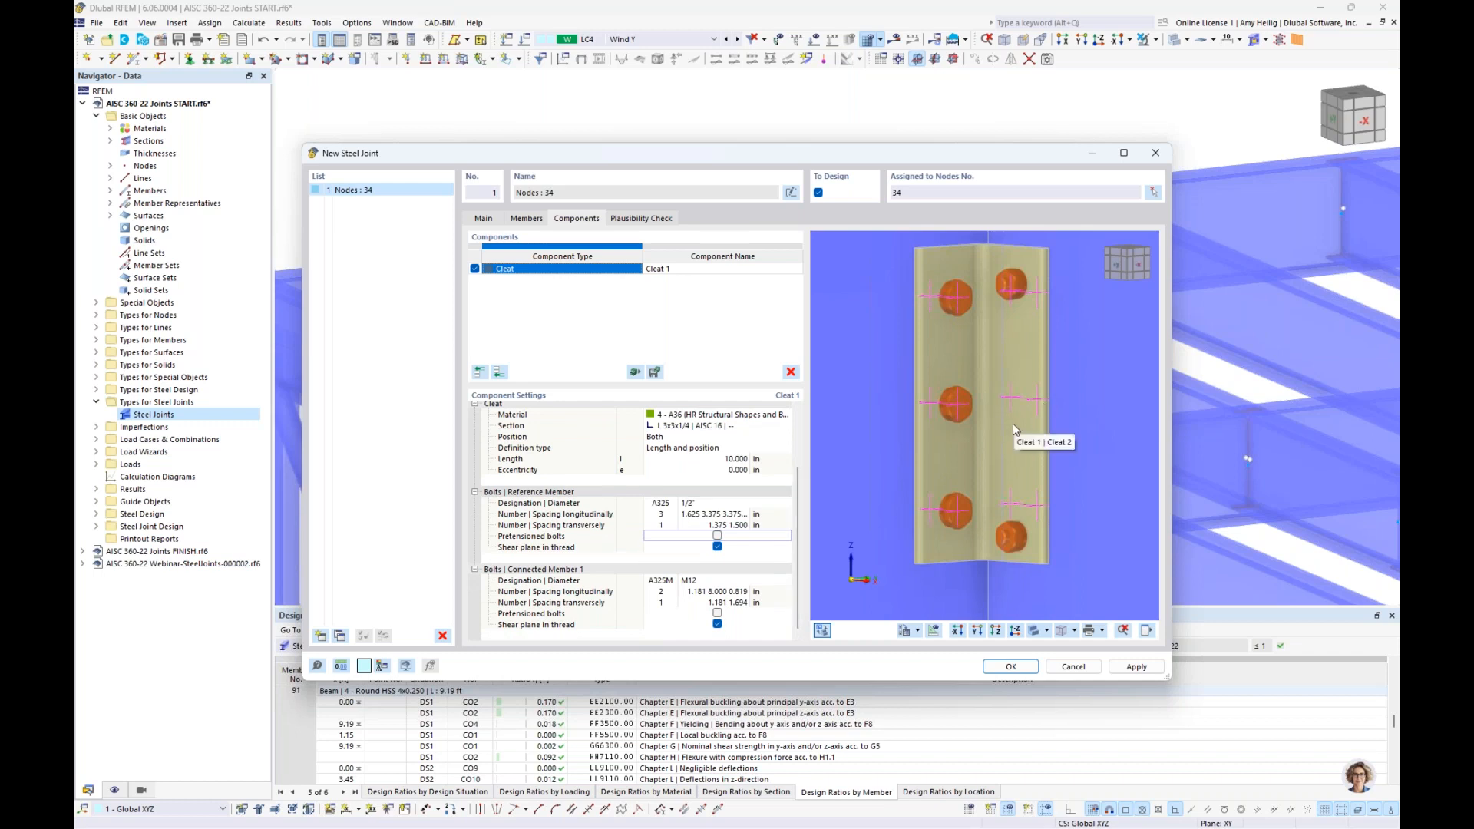
pyautogui.click(662, 582)
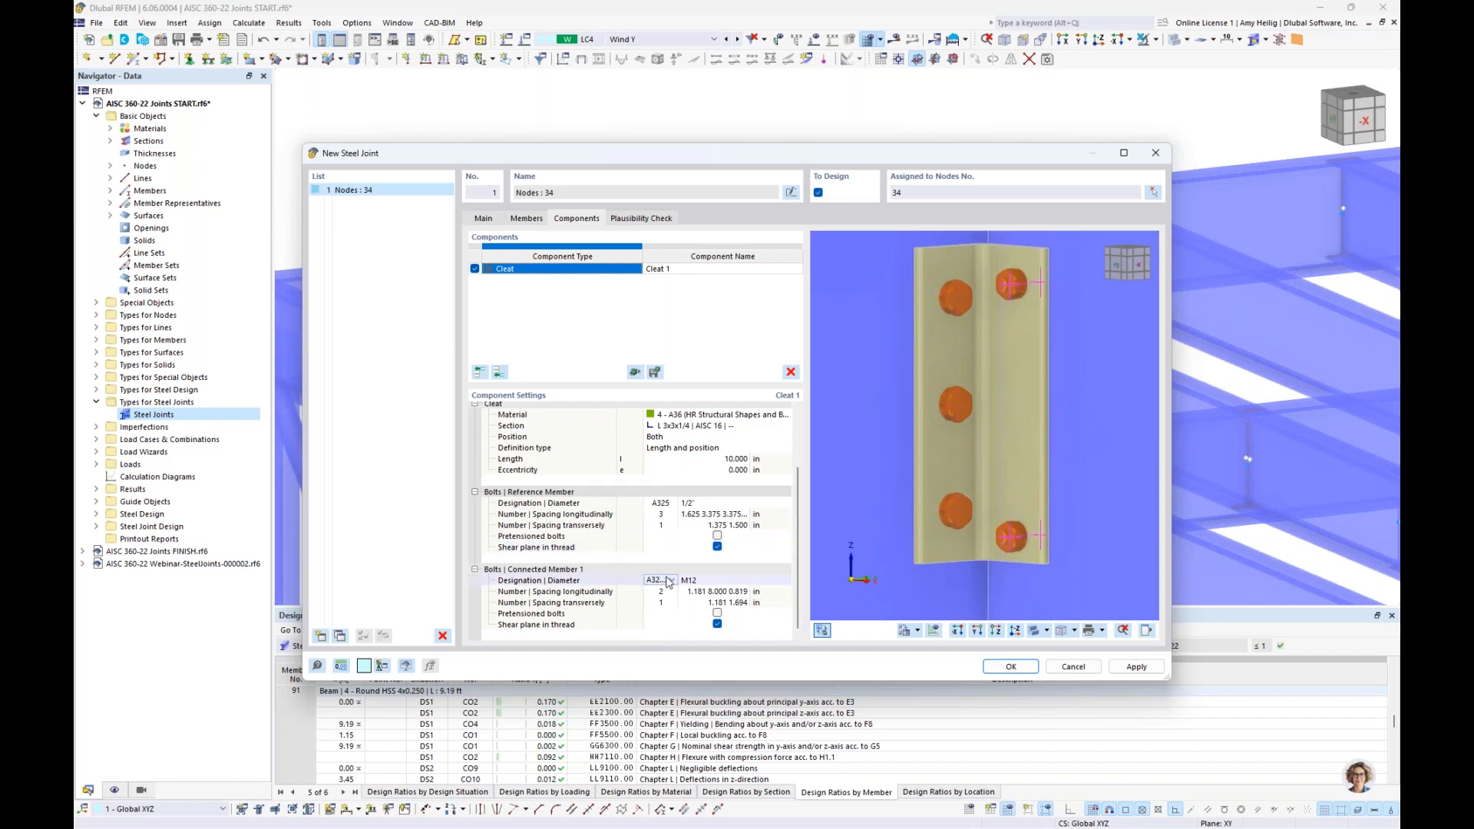
pyautogui.click(673, 581)
pyautogui.click(660, 607)
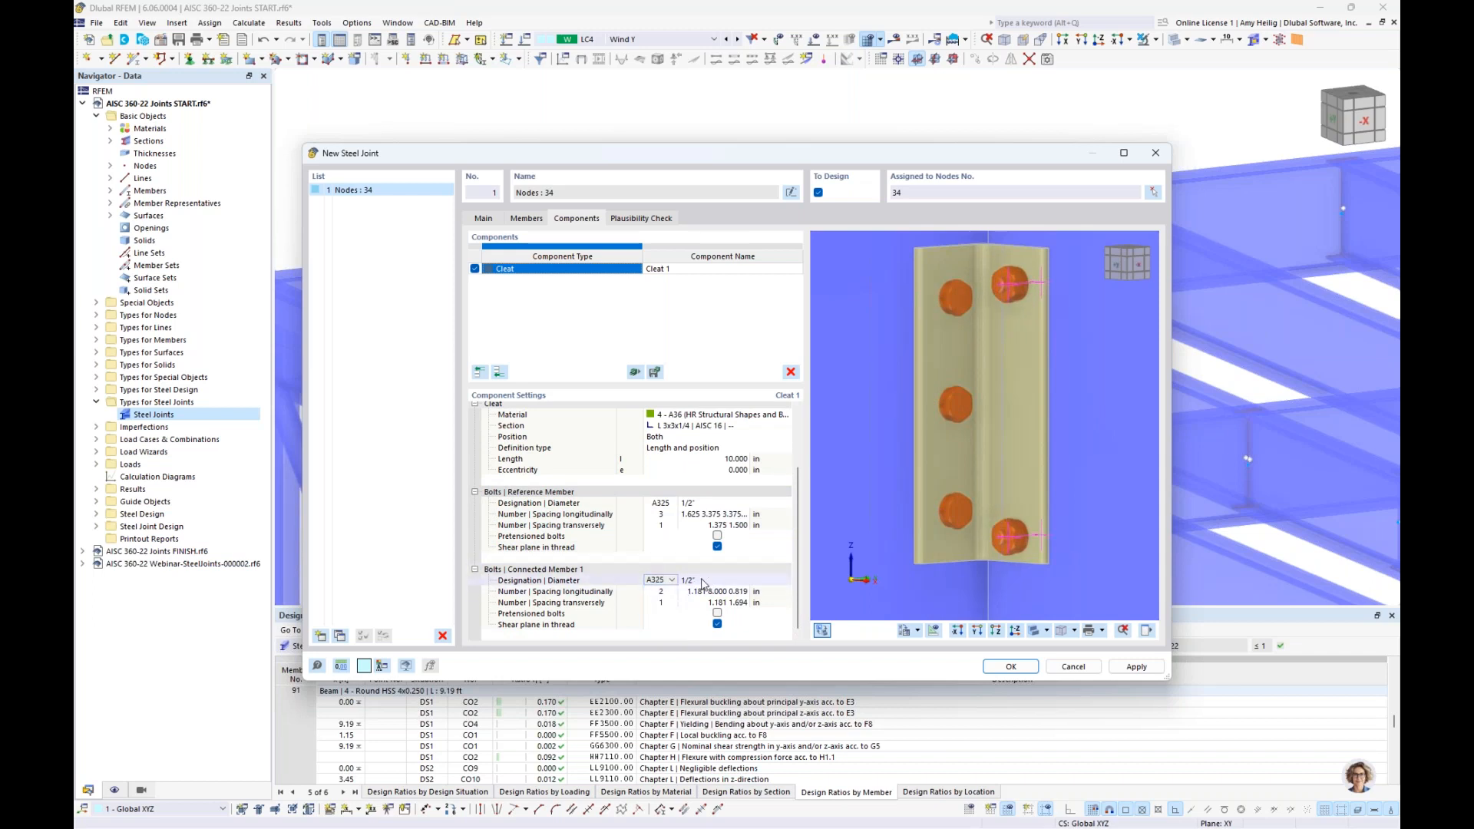
# Step: Set 3 longitudinal bolts on connected member 1 with the reference member's spacings of 1.625, 3.375, 3.375 and 1.625 in
pyautogui.click(677, 592)
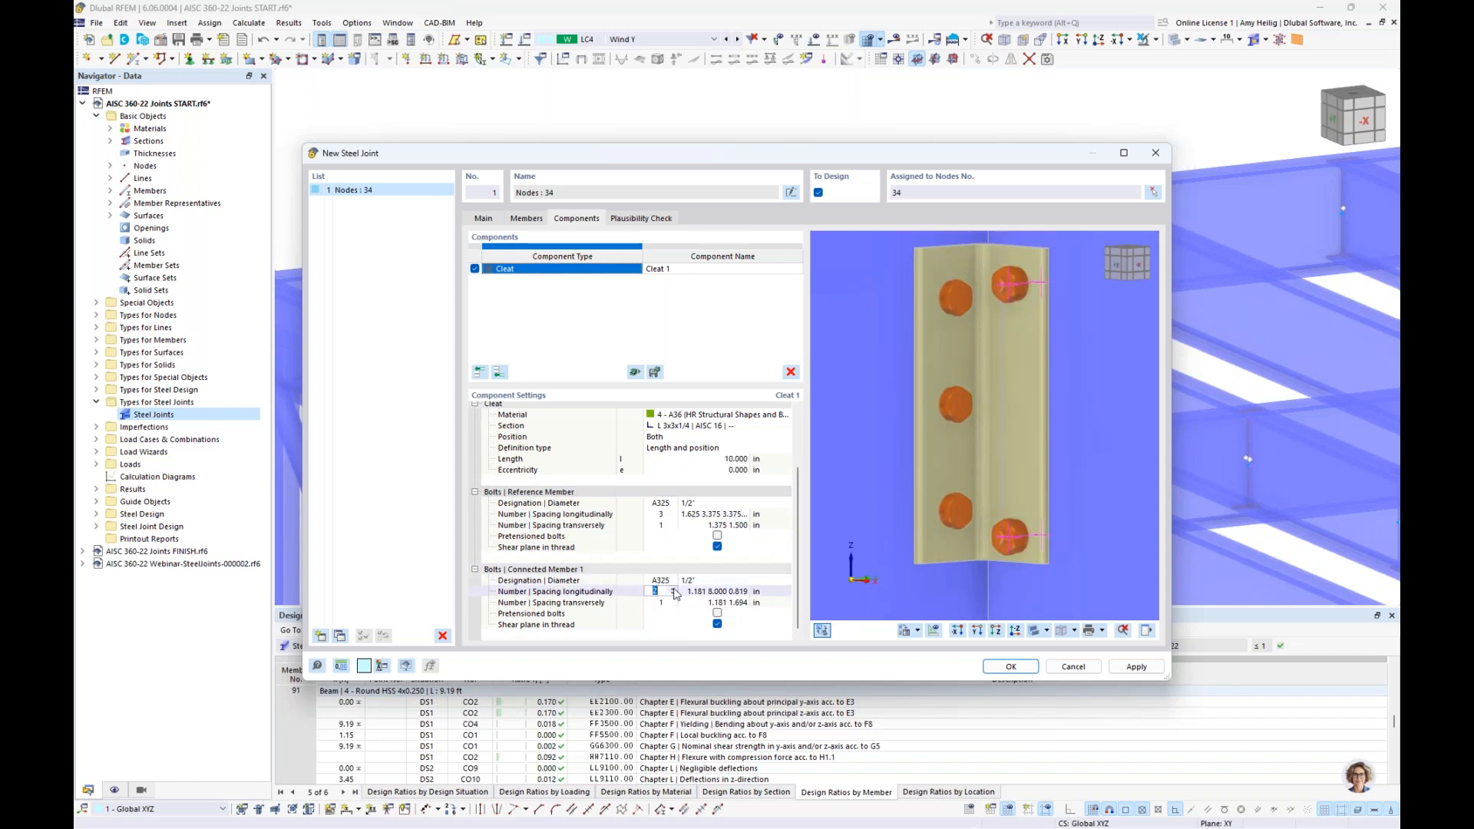
pyautogui.write('3')
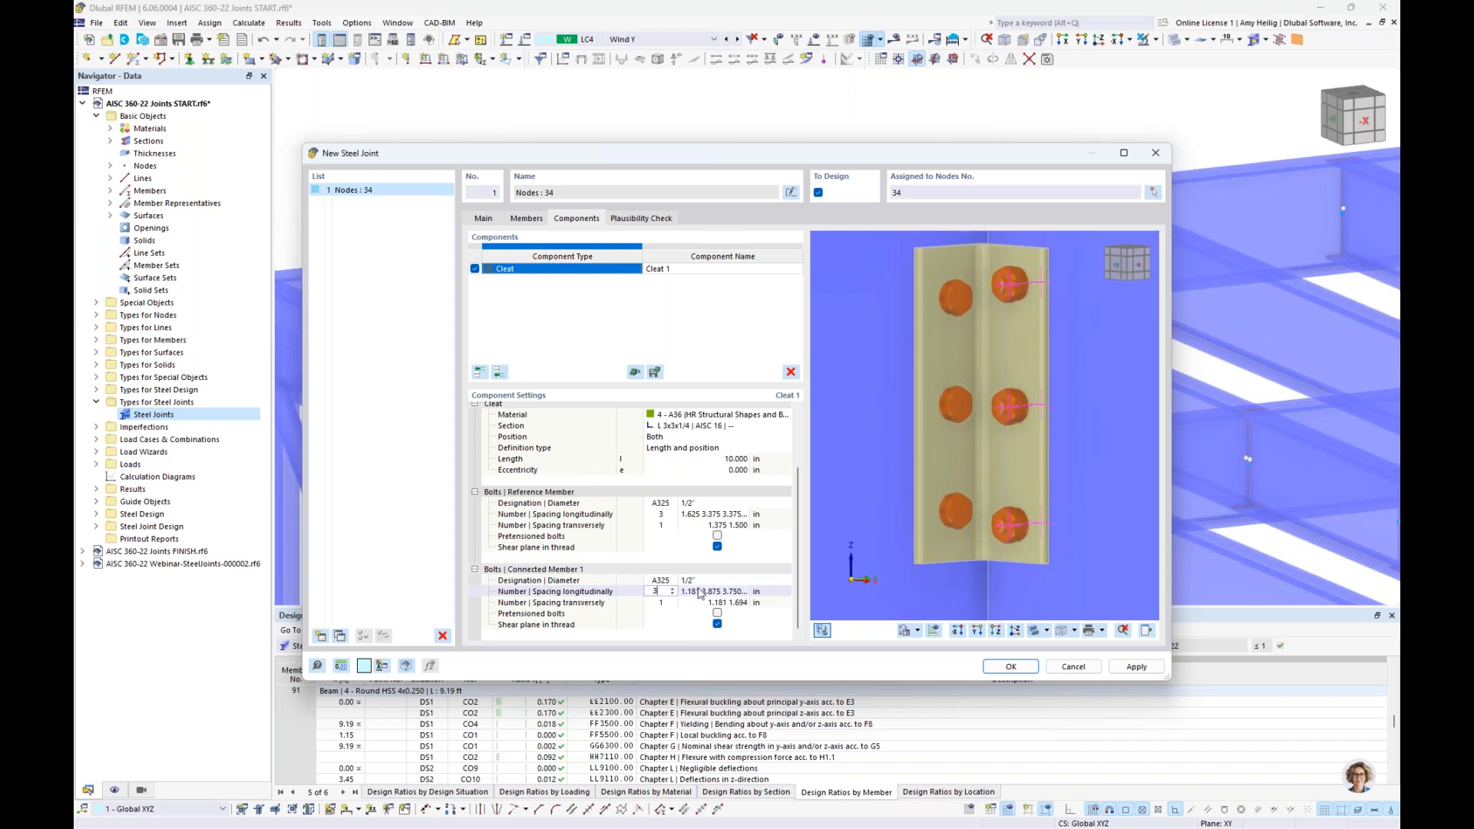
pyautogui.click(714, 513)
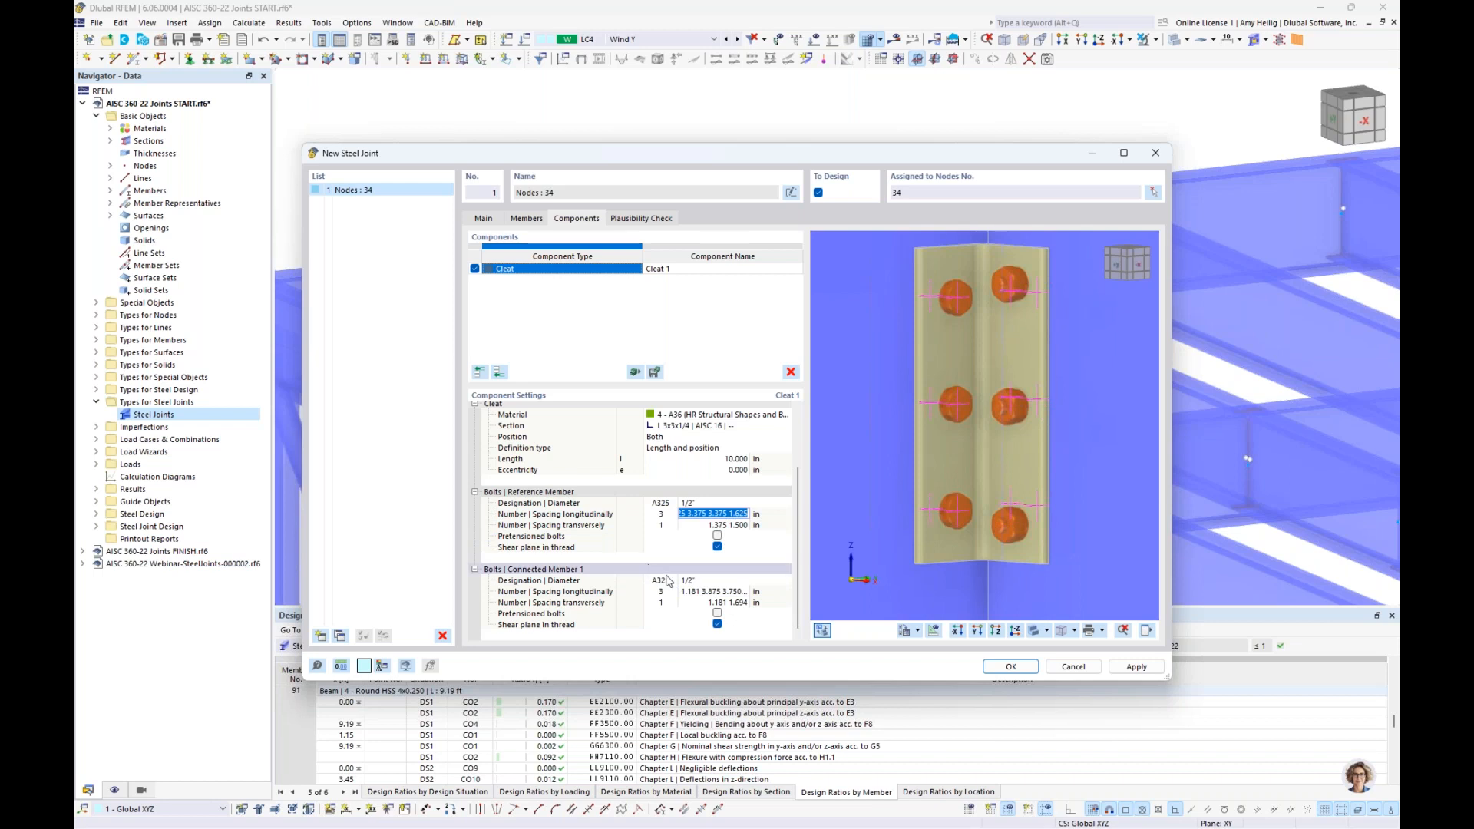
pyautogui.click(702, 592)
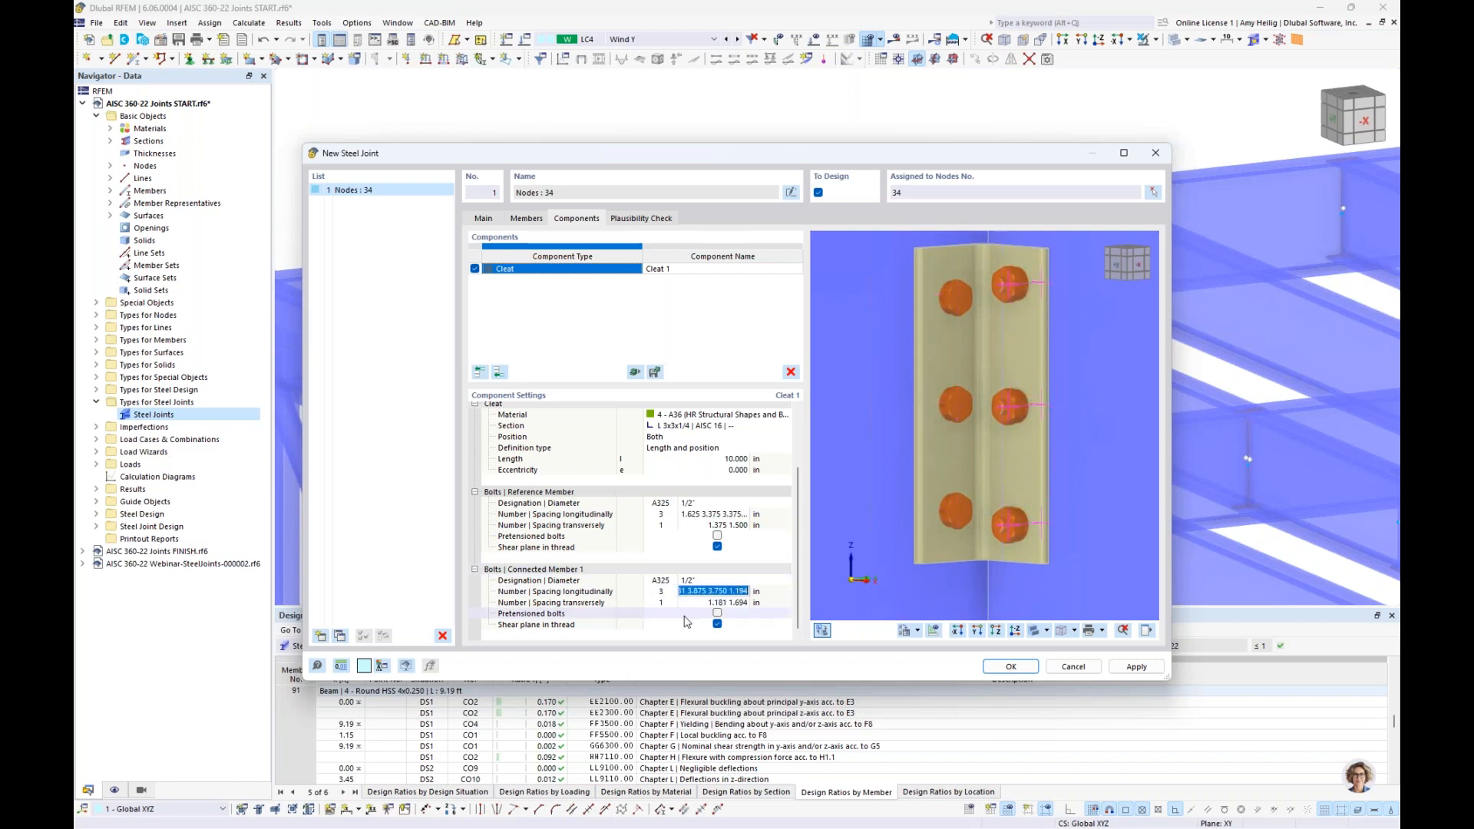
pyautogui.write('1.625 3.375 3.375 1.625')
pyautogui.press('Tab')
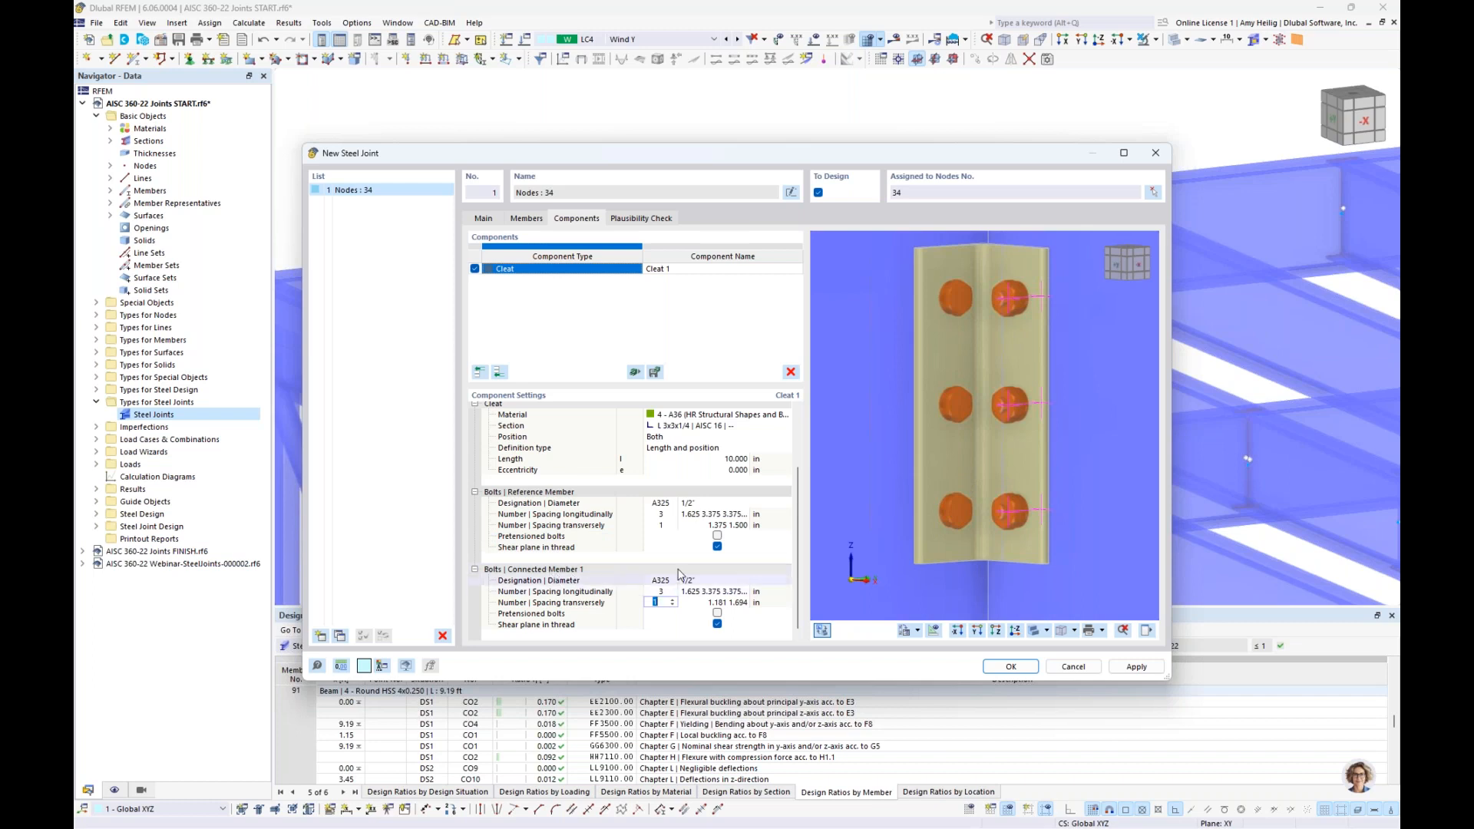
# Step: Copy the reference member bolts' transverse spacings of 1.375 and 1.500 in to the bolts on connected member 1
pyautogui.click(716, 527)
pyautogui.hotkey('ctrl', 'c')
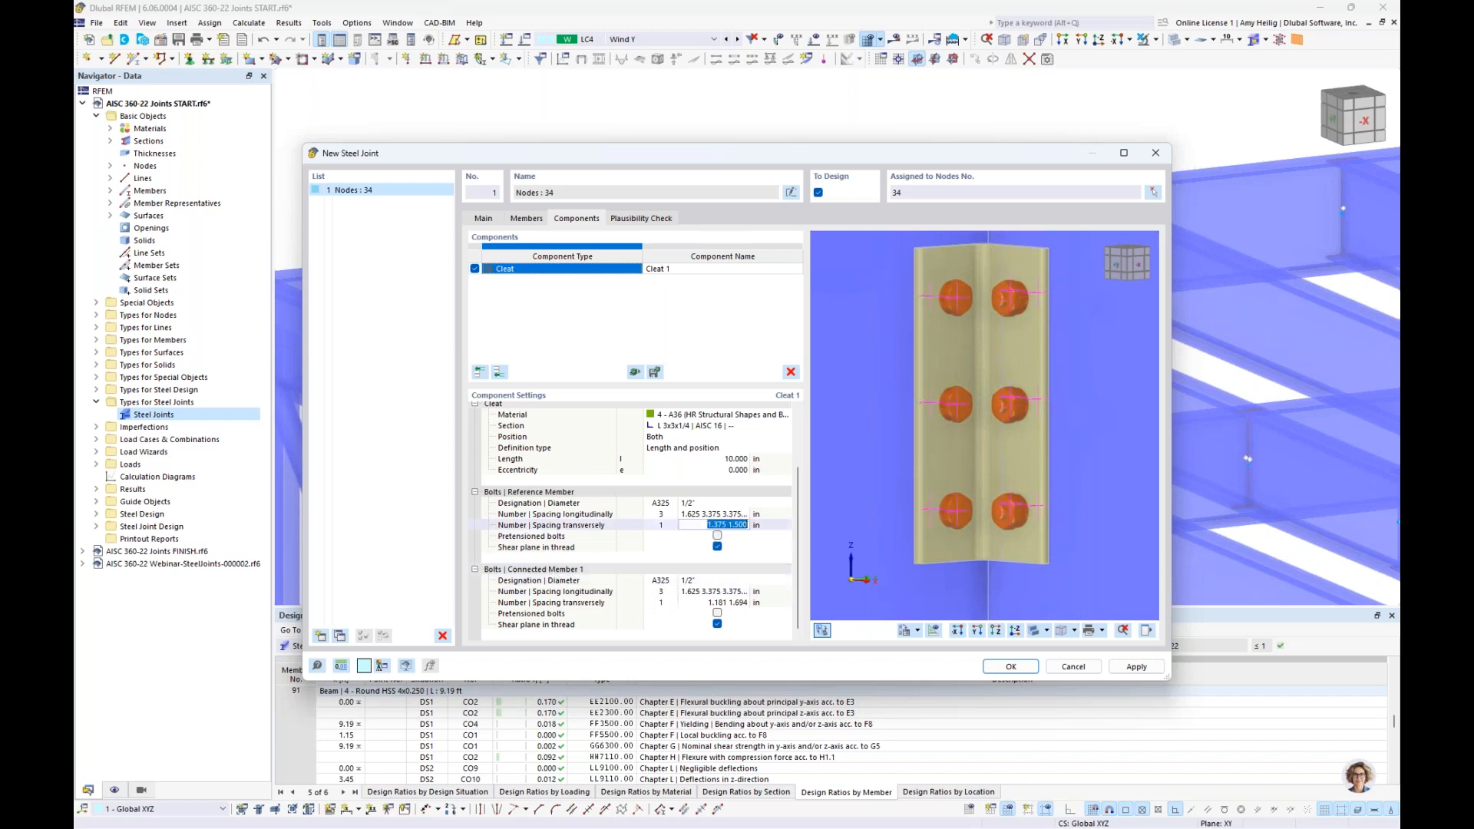
pyautogui.click(716, 602)
pyautogui.hotkey('ctrl', 'v')
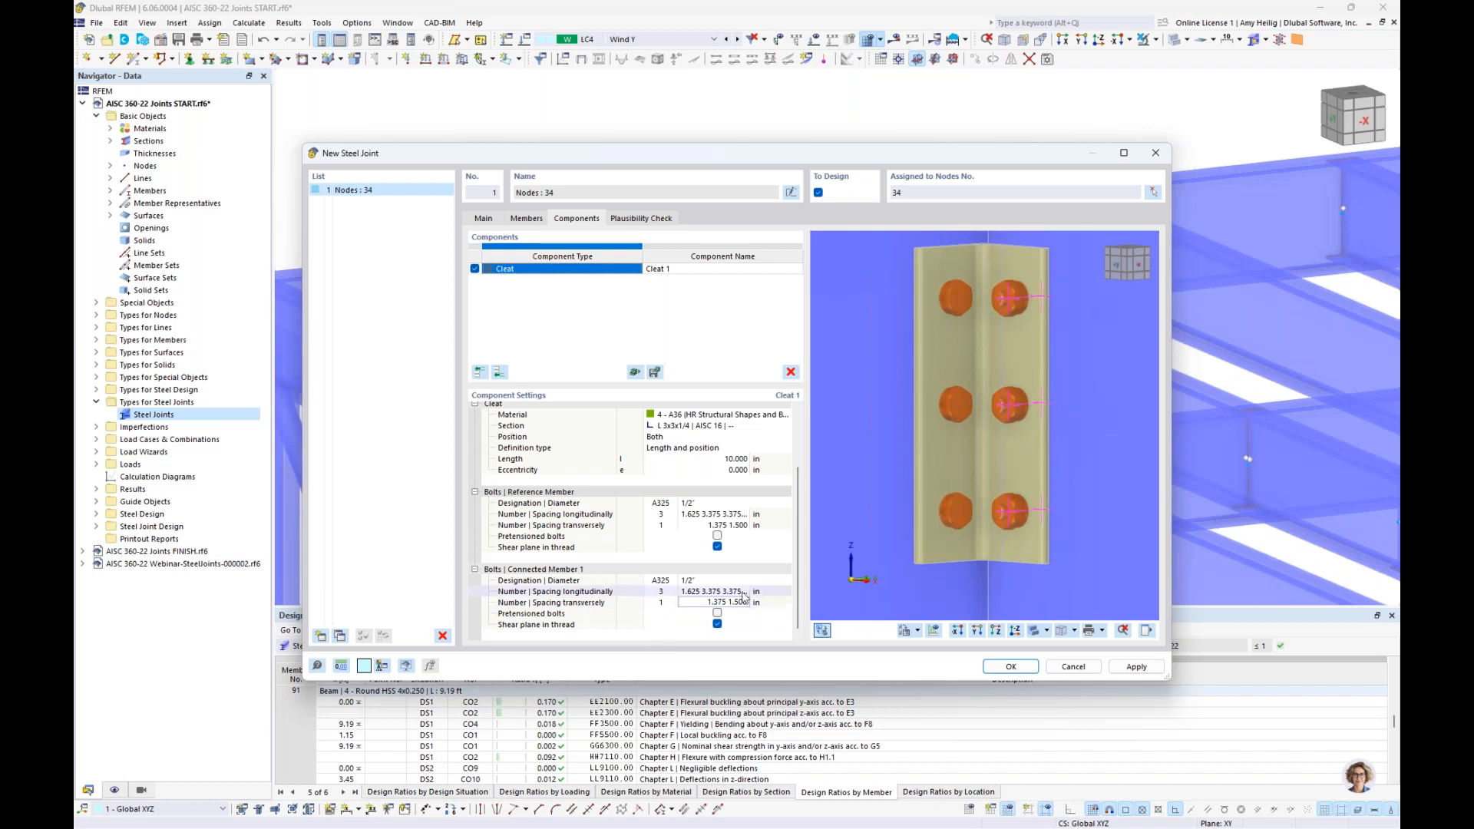
pyautogui.click(715, 592)
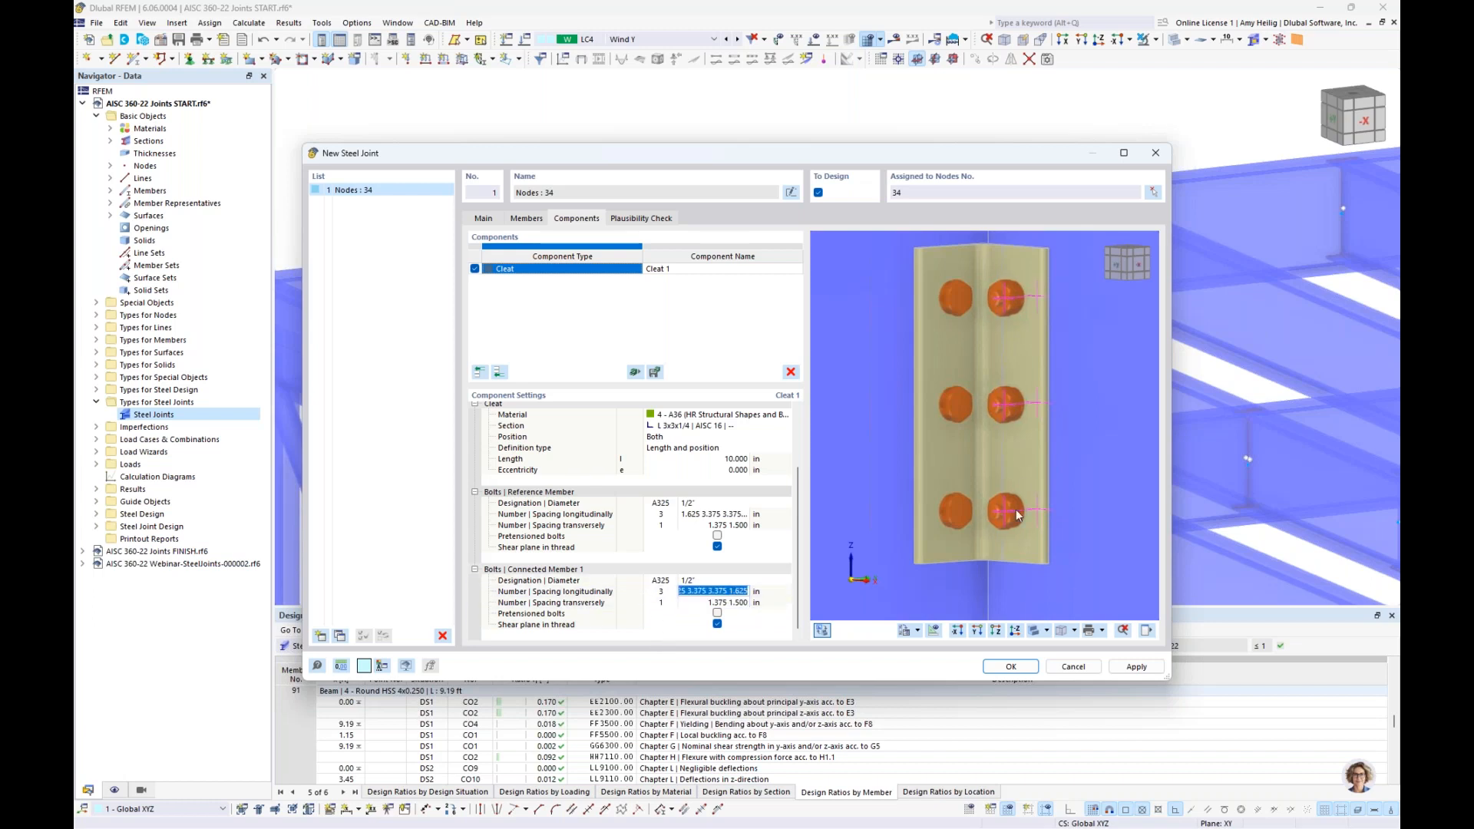
pyautogui.scroll(-4, 998, 484)
pyautogui.keyDown('ctrl'); pyautogui.moveTo(1108, 469); pyautogui.dragTo(1022, 464, button='middle'); pyautogui.keyUp('ctrl')
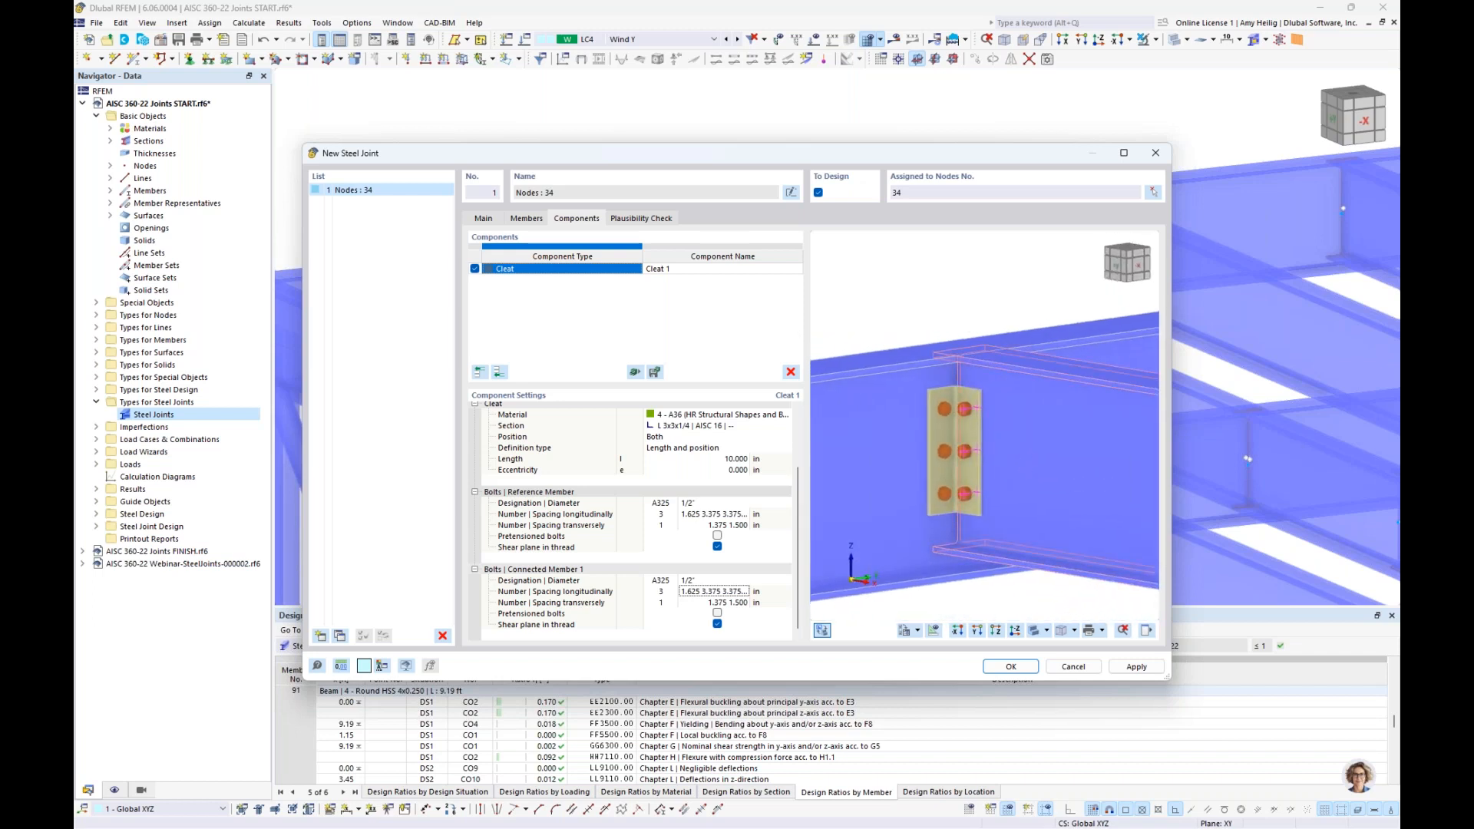
# Step: Check the joint's plausibility and examine where each listed error lies in the model
pyautogui.click(659, 219)
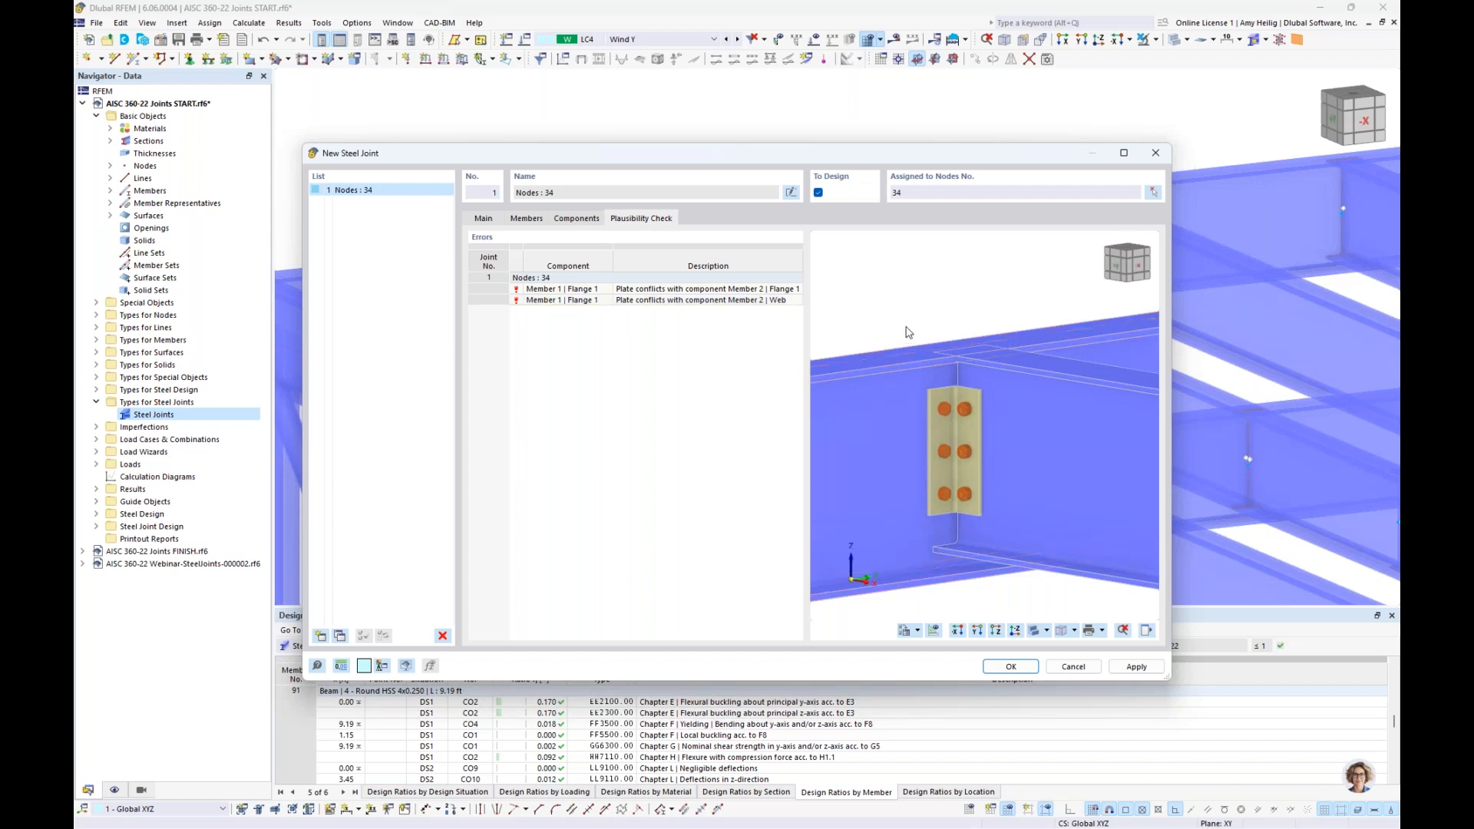
pyautogui.press('Down')
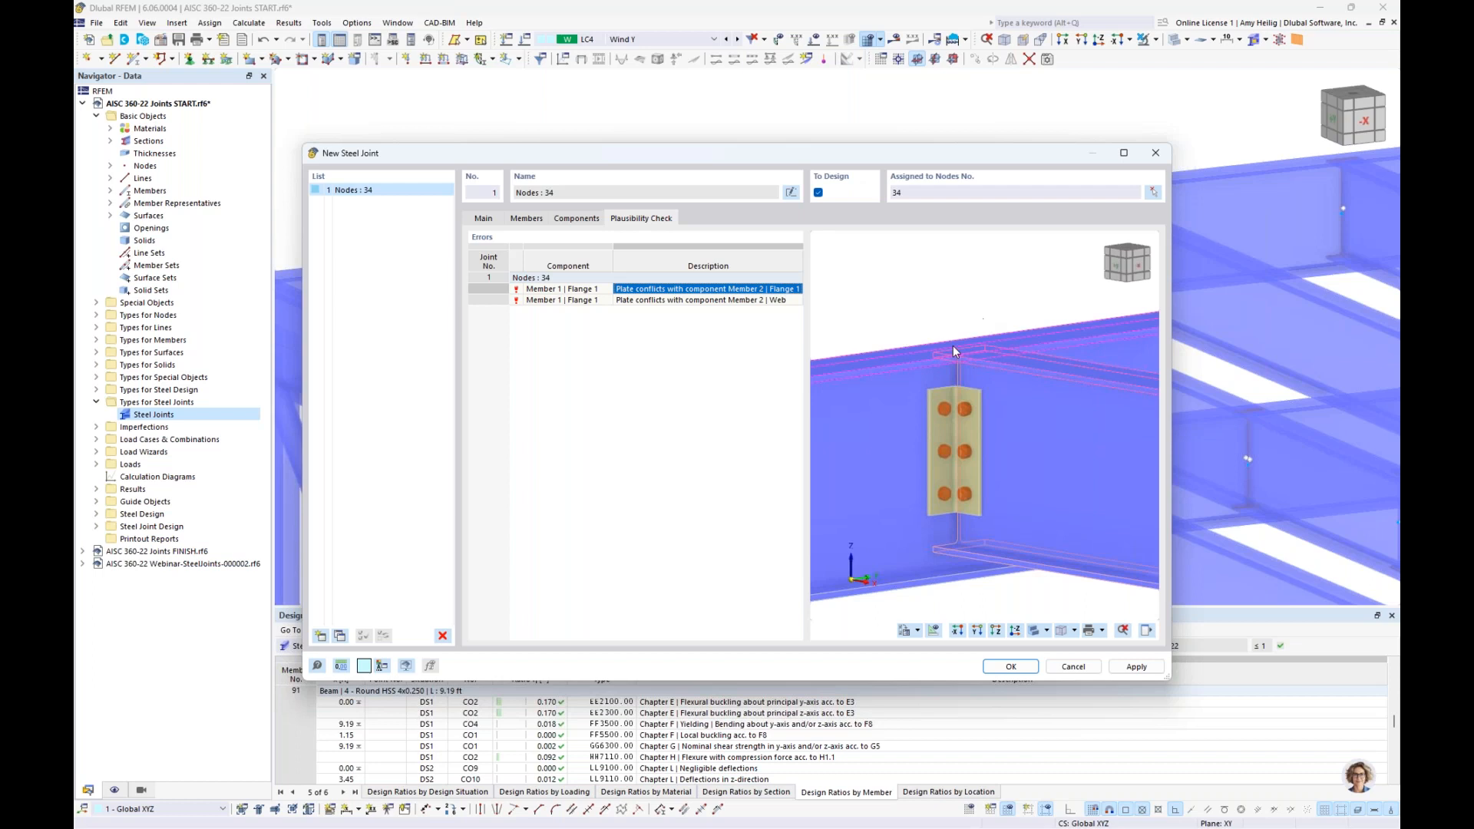
pyautogui.scroll(2, 983, 348)
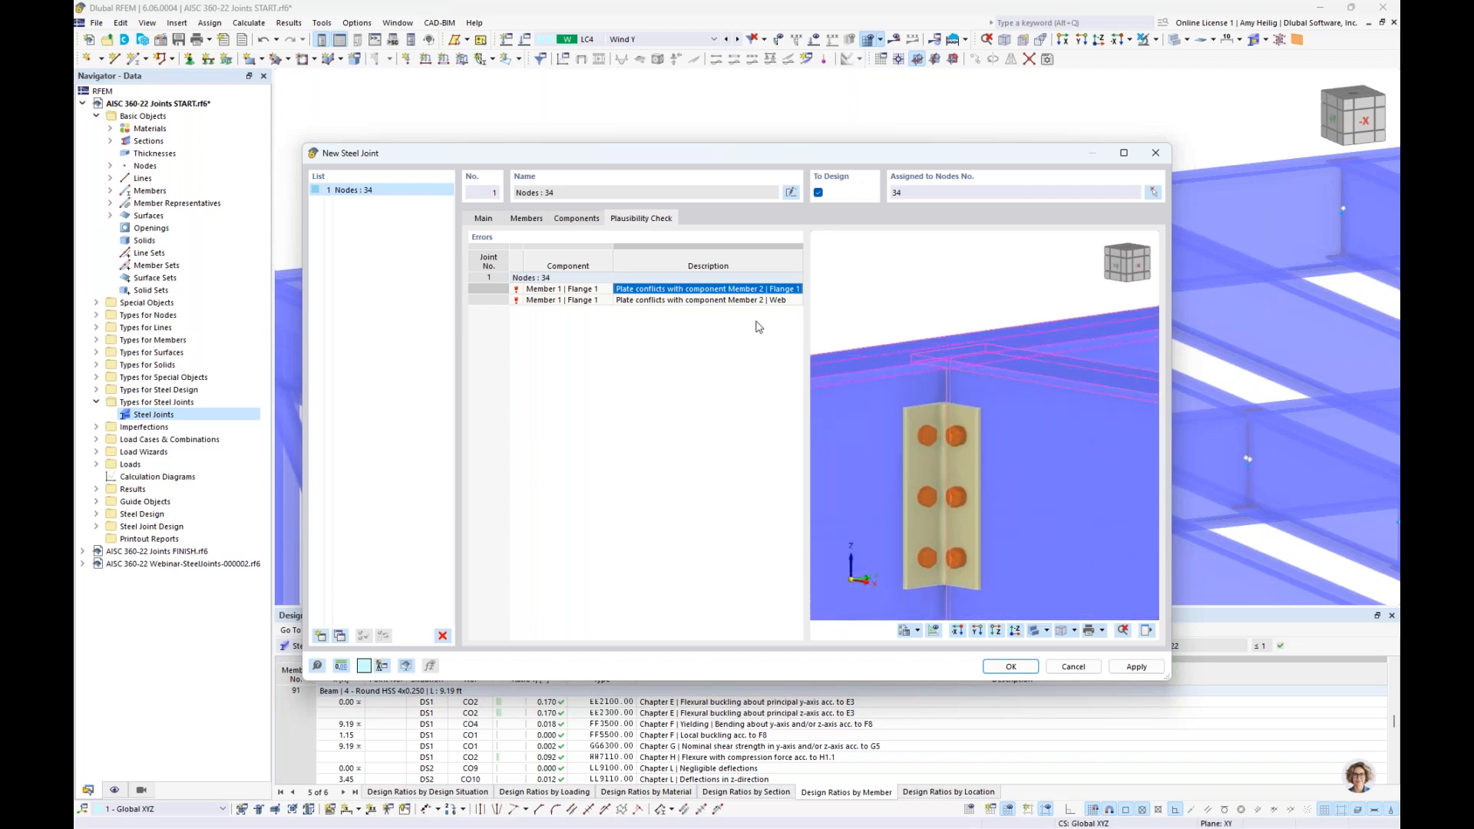
pyautogui.click(692, 302)
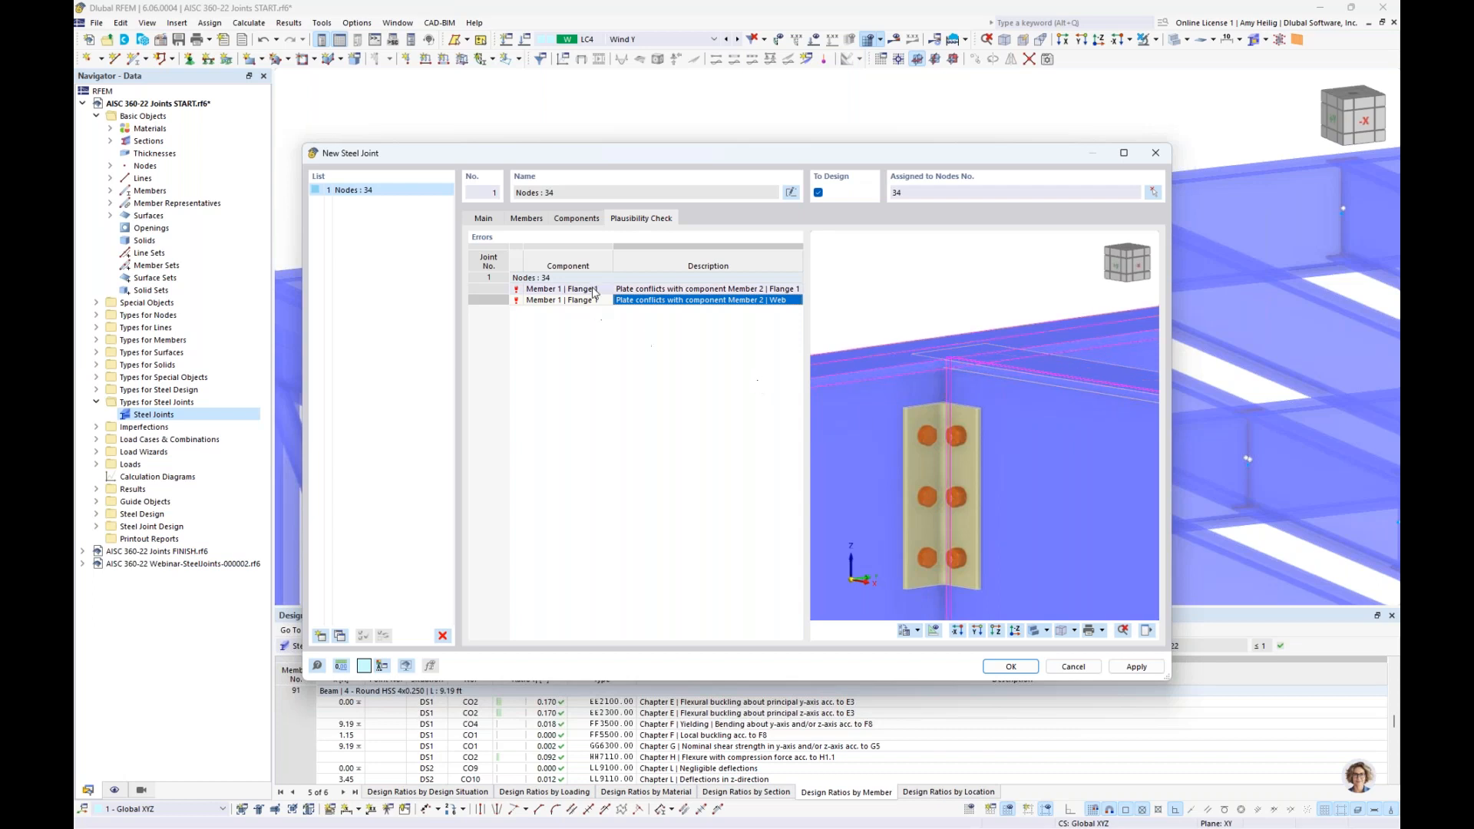
# Step: Add a Member Editor component to the joint and assign the whole of Member 2 as the object to modify
pyautogui.click(573, 220)
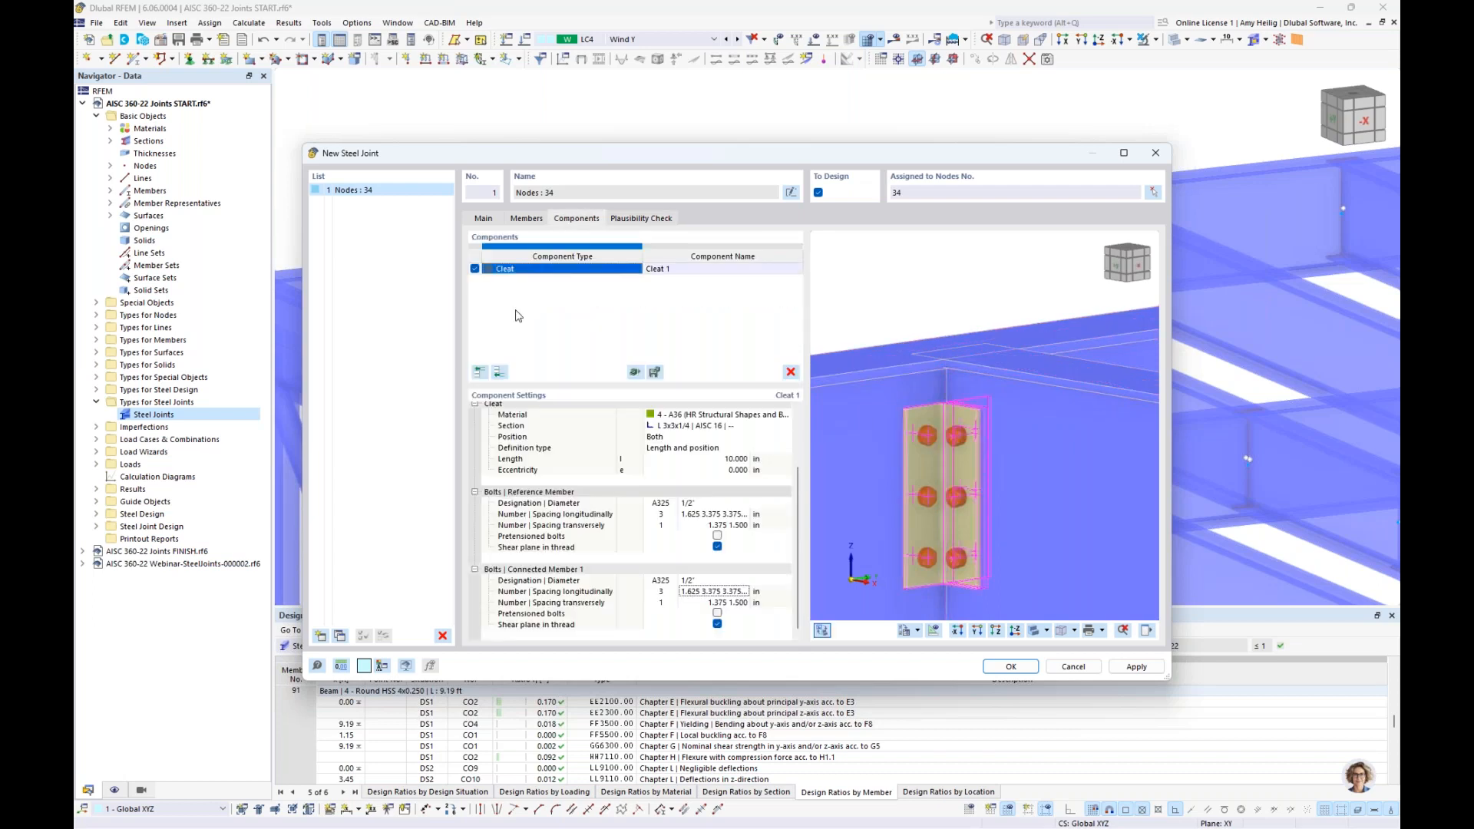
pyautogui.click(500, 374)
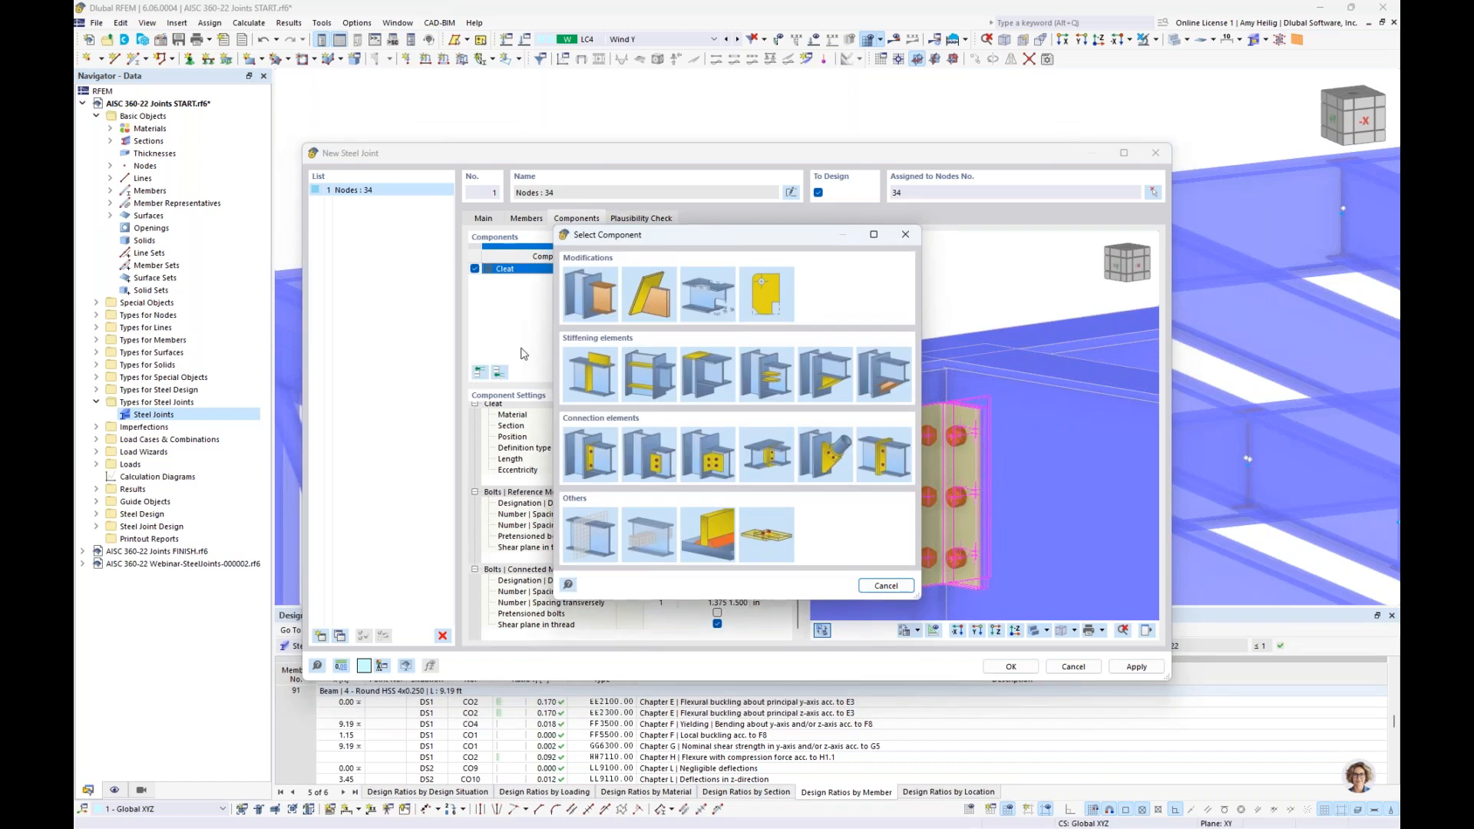
pyautogui.click(711, 300)
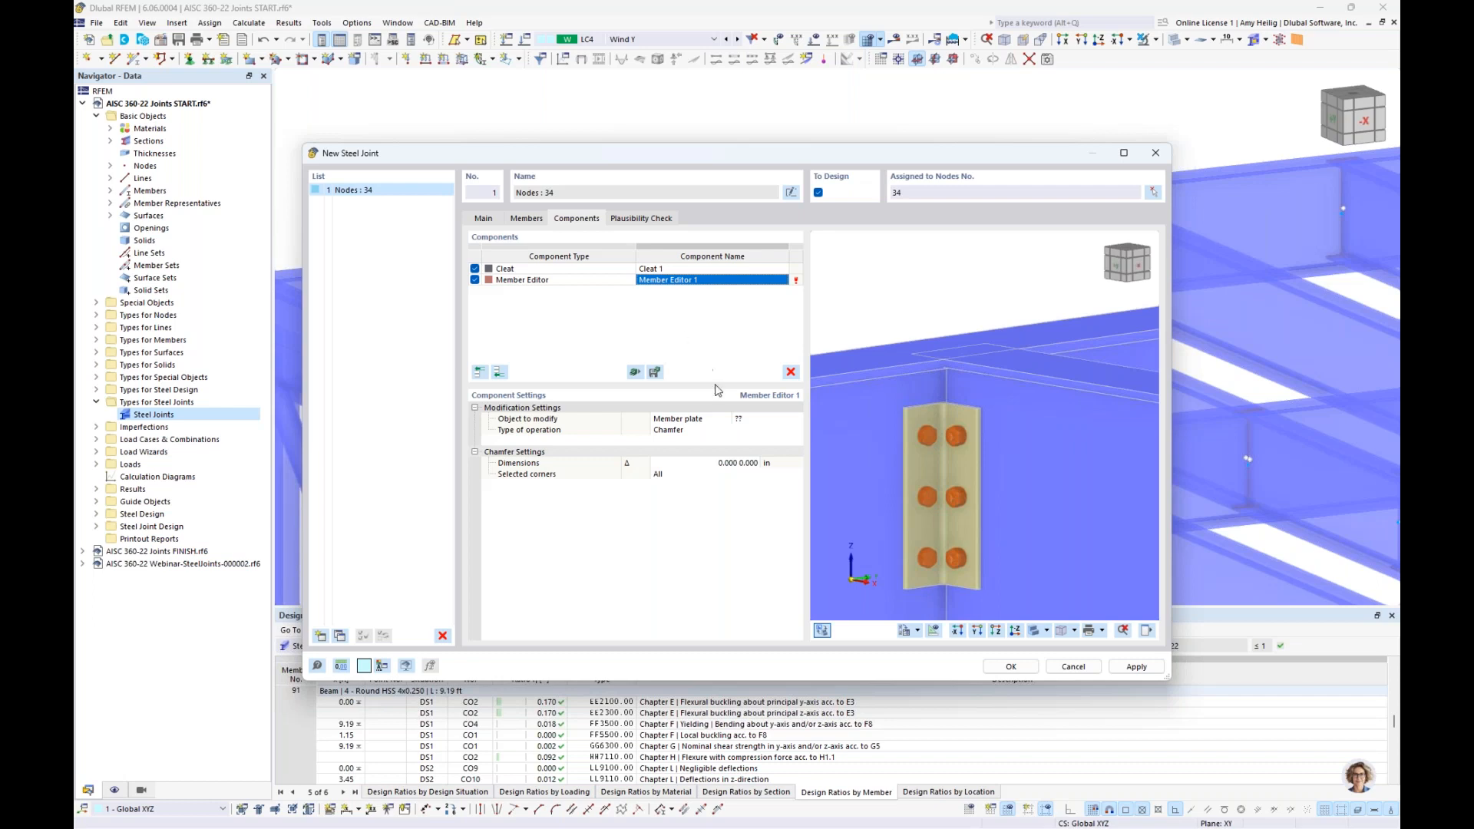
pyautogui.click(975, 632)
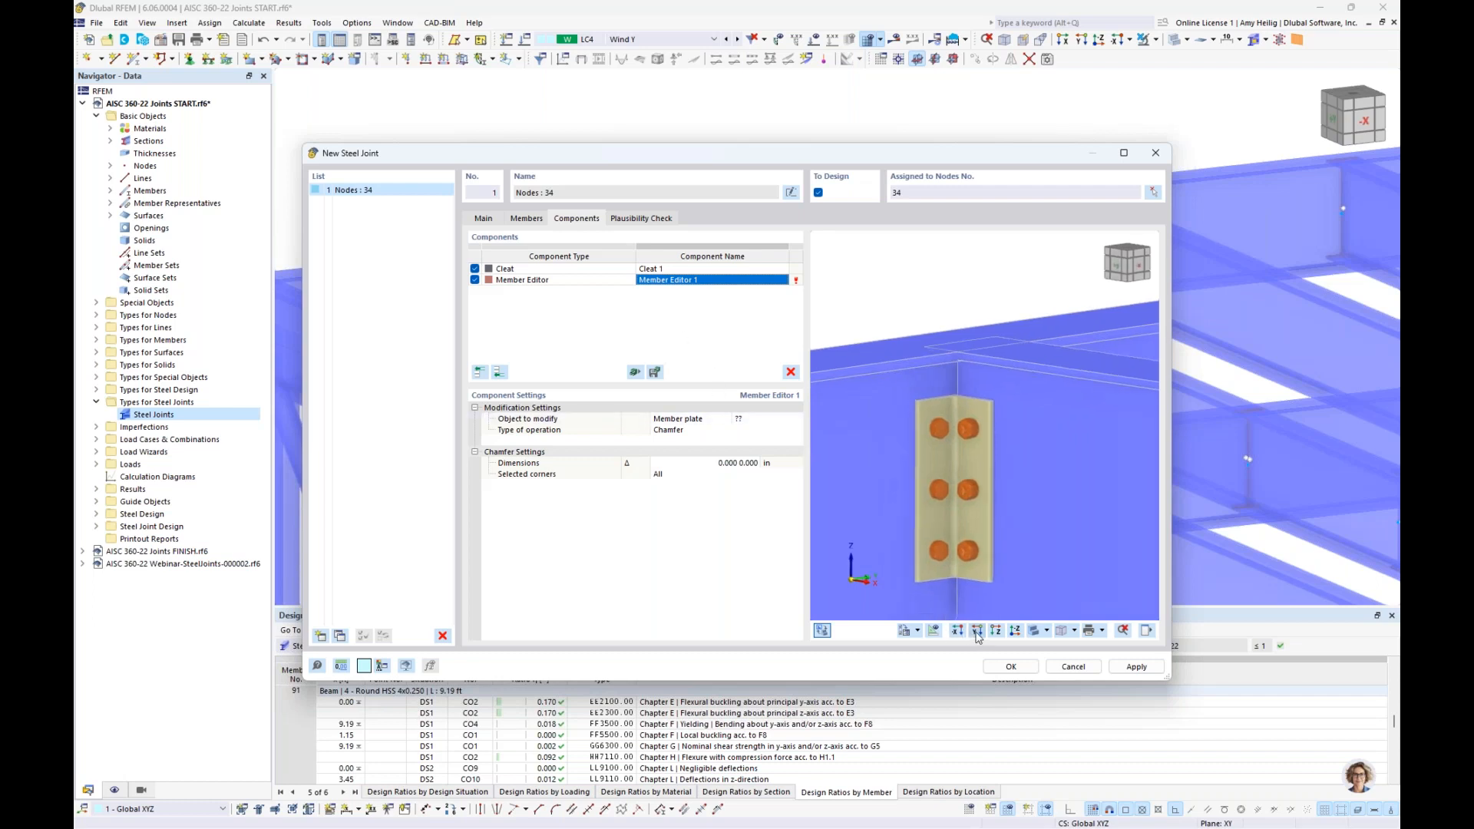
pyautogui.click(721, 419)
pyautogui.click(723, 419)
pyautogui.click(668, 439)
pyautogui.click(760, 420)
pyautogui.click(765, 421)
pyautogui.click(756, 435)
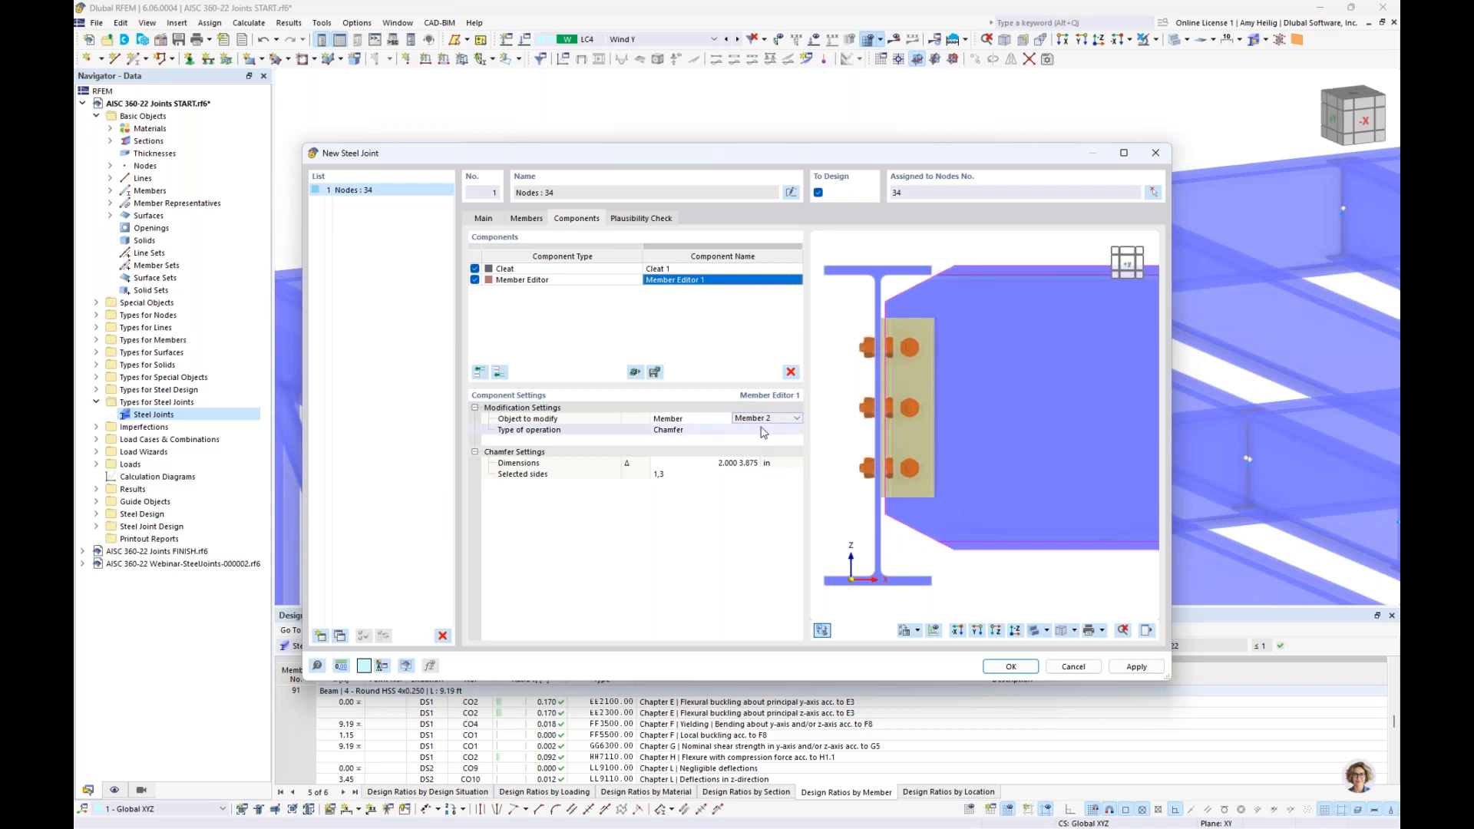
# Step: Change the Member 2 modification to a notch with dimensions of 0.75 and 3.000 in
pyautogui.click(676, 431)
pyautogui.click(679, 432)
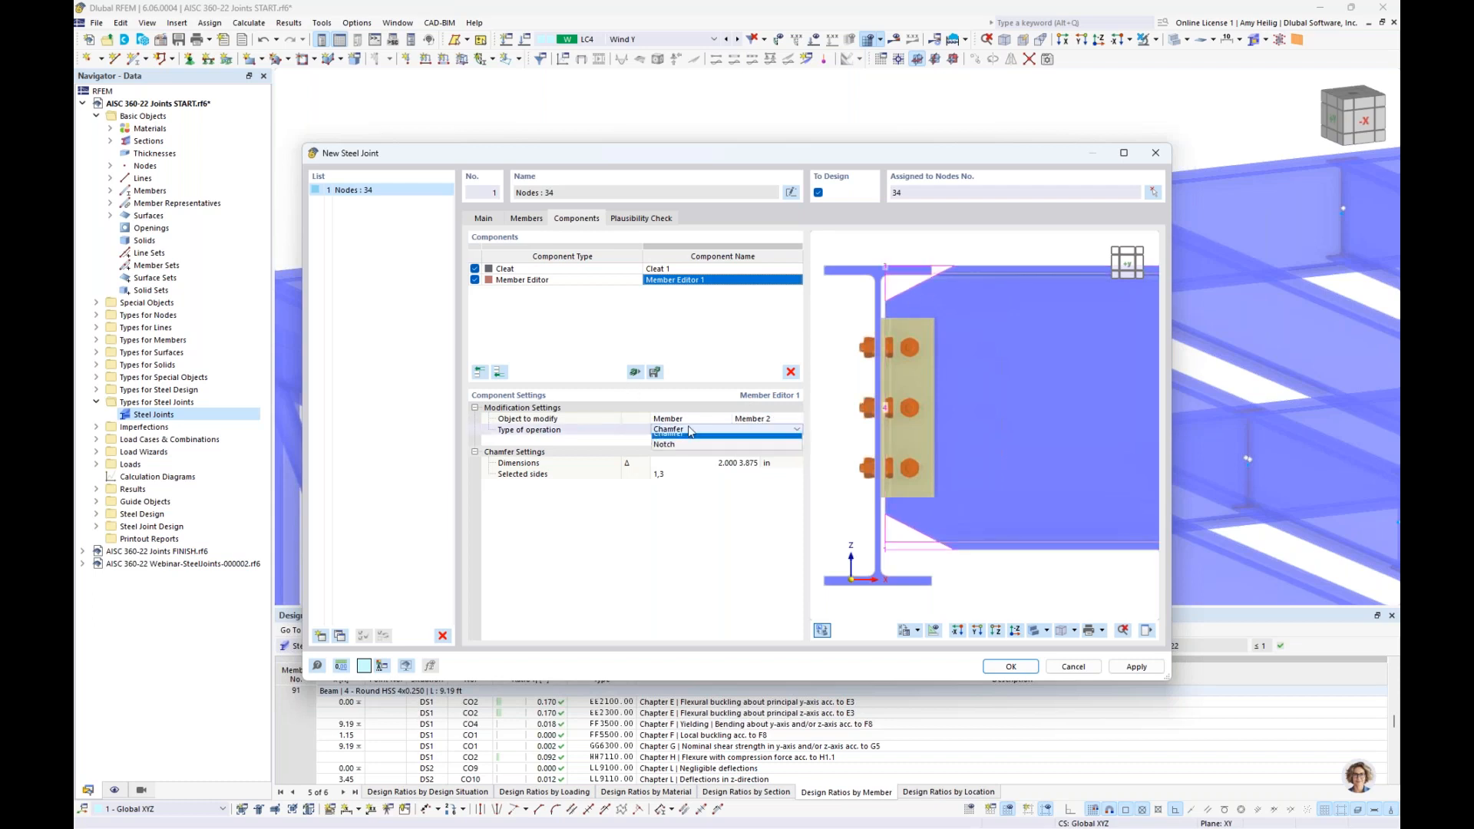
pyautogui.click(685, 452)
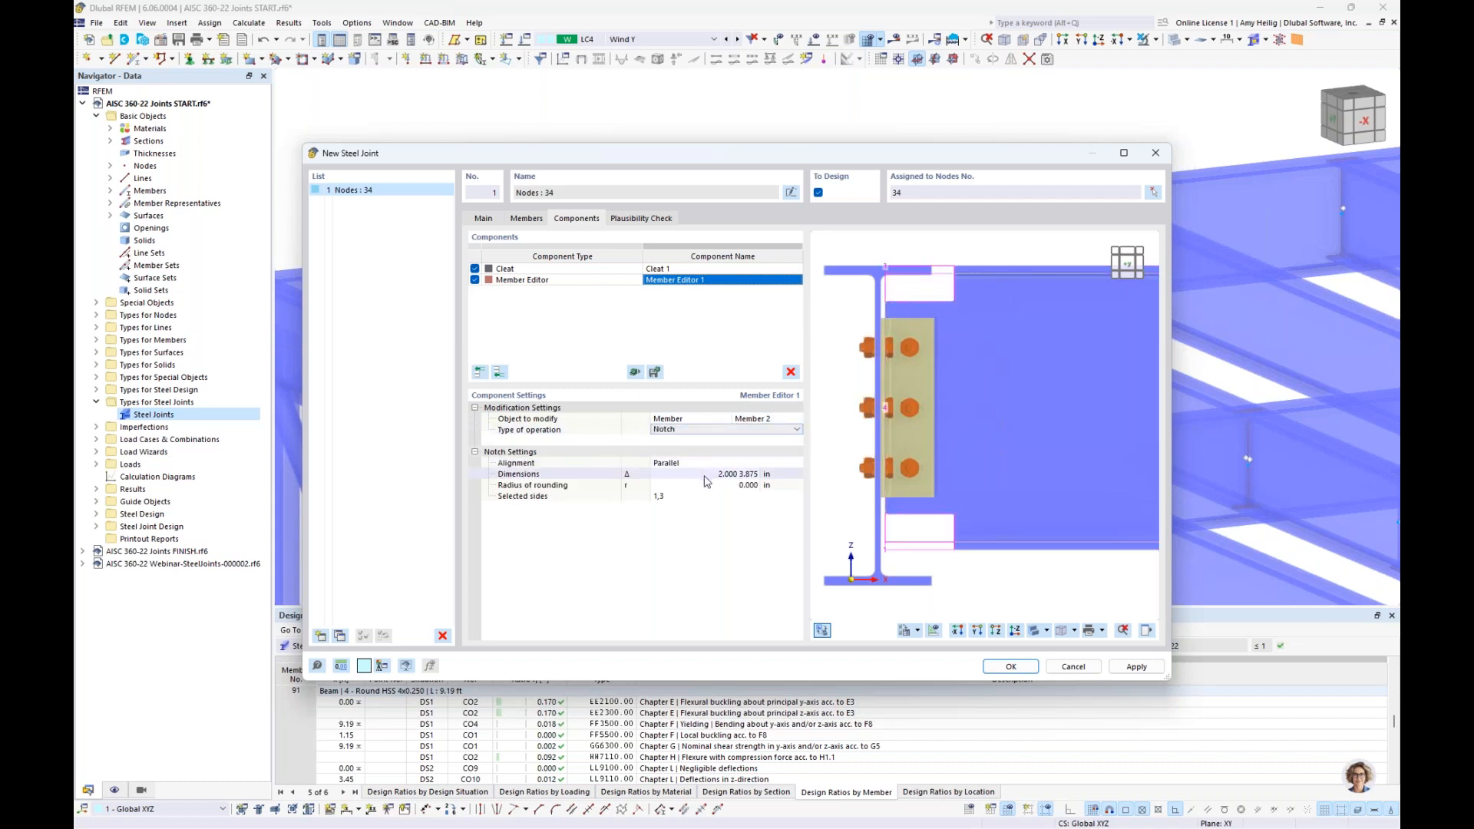
pyautogui.click(705, 476)
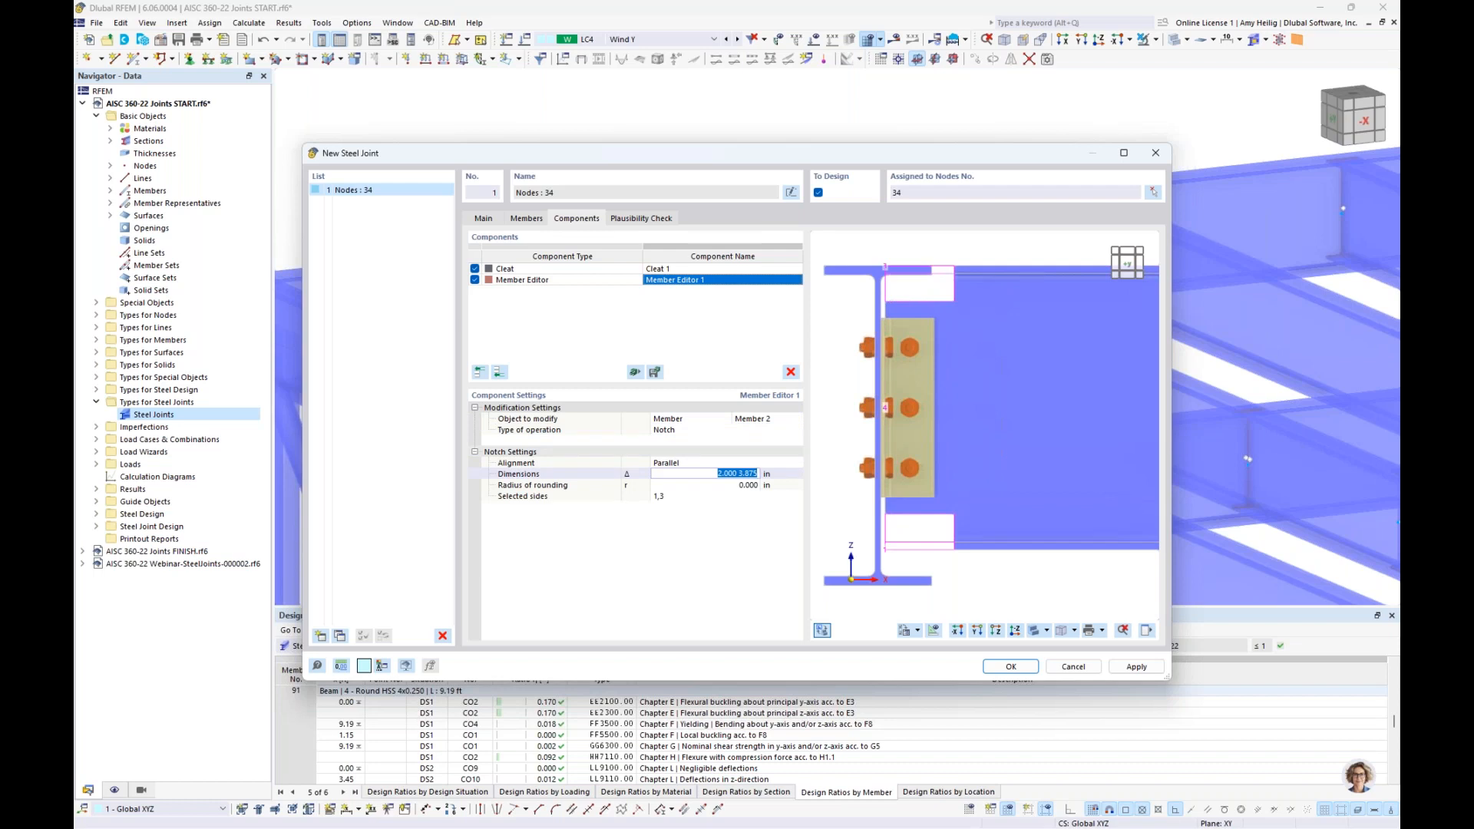
pyautogui.write('0.75')
pyautogui.write(' 3.000')
pyautogui.press('Tab')
# Step: Set the notch's radius of rounding to 0.375 in
pyautogui.scroll(5, 911, 274)
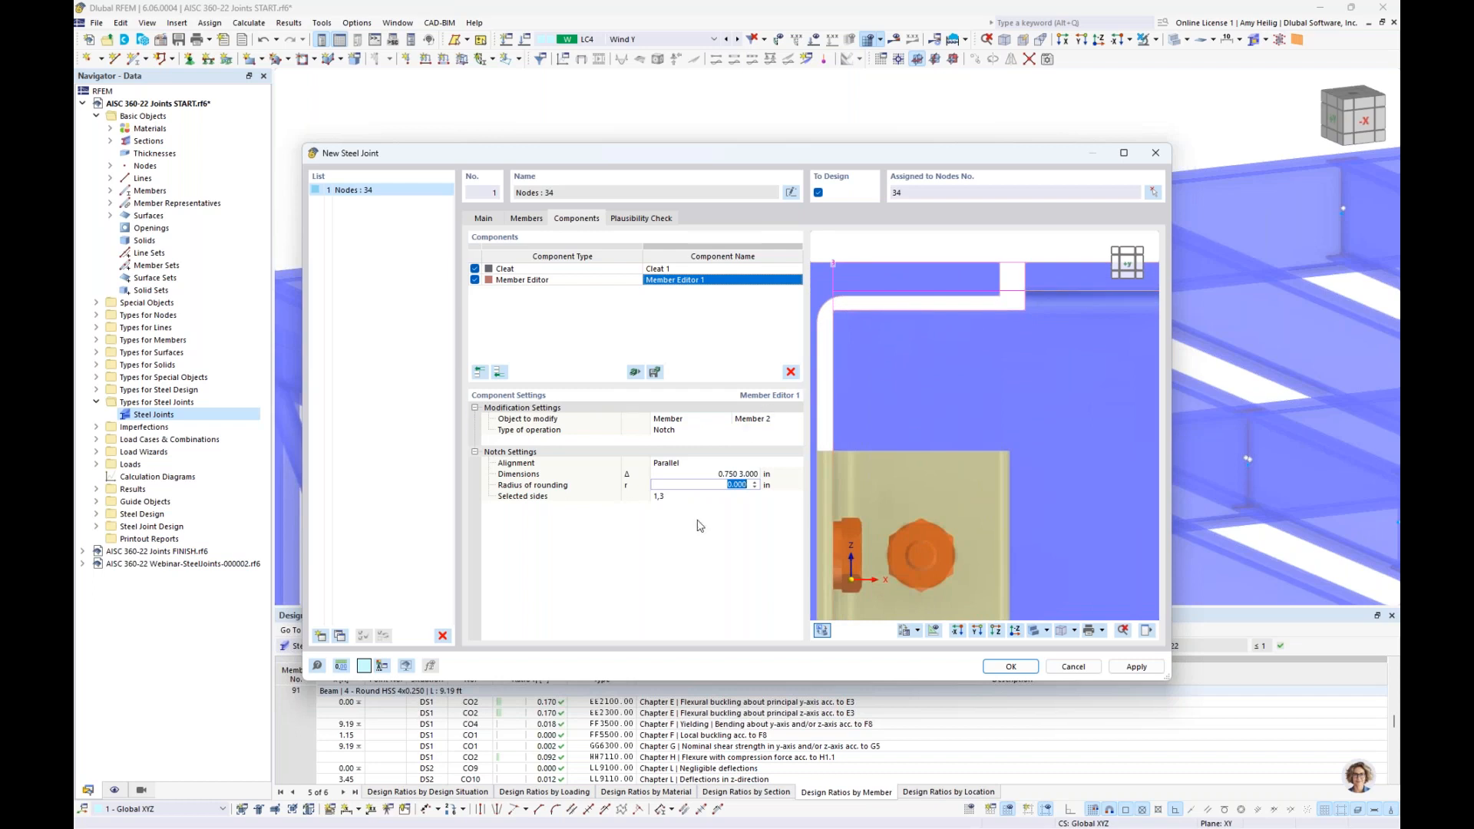
pyautogui.write('0.375')
pyautogui.press('Tab')
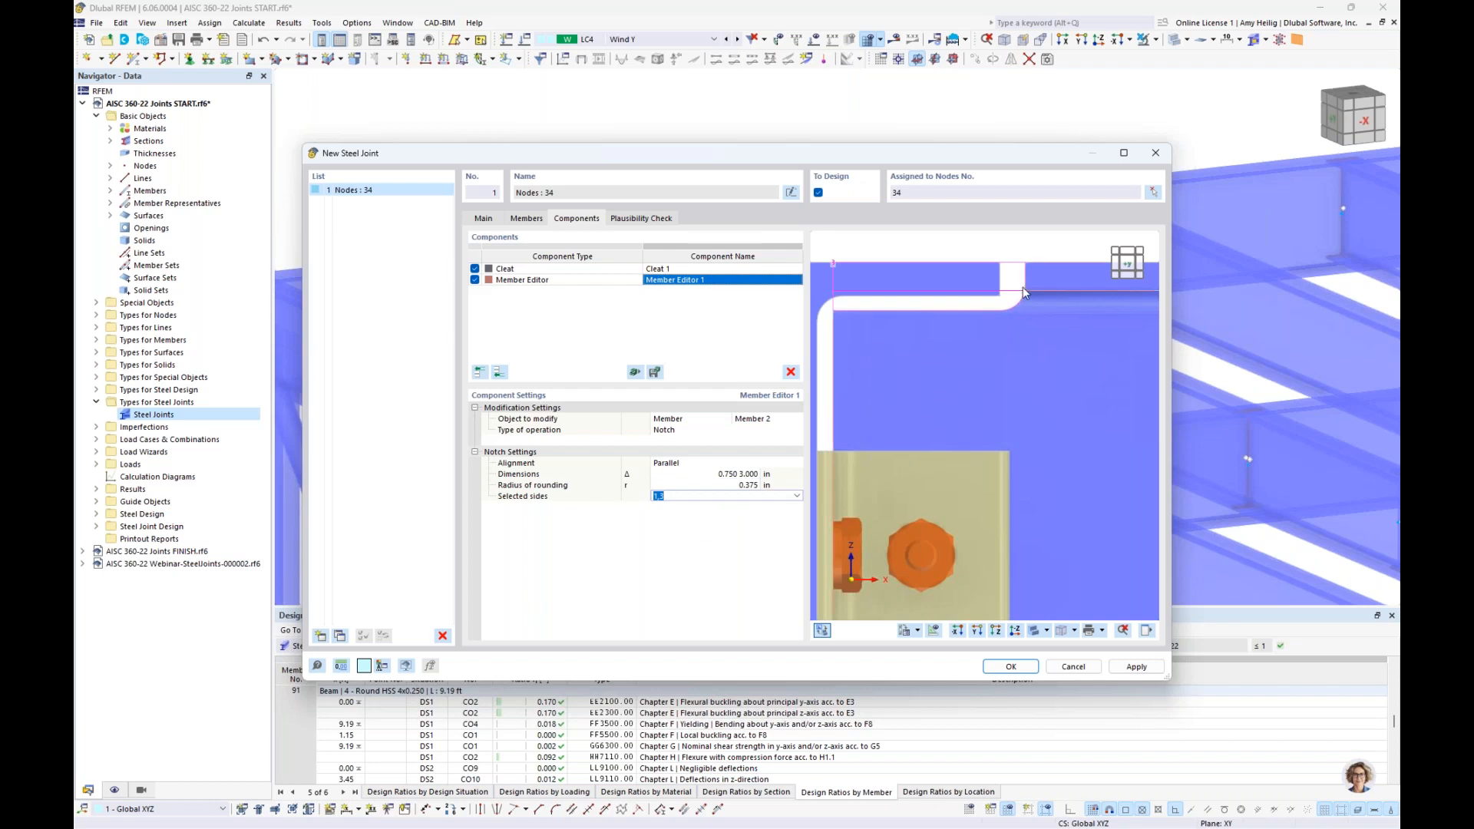
# Step: Limit the notch on Member 2 to side 3
pyautogui.scroll(-4, 917, 427)
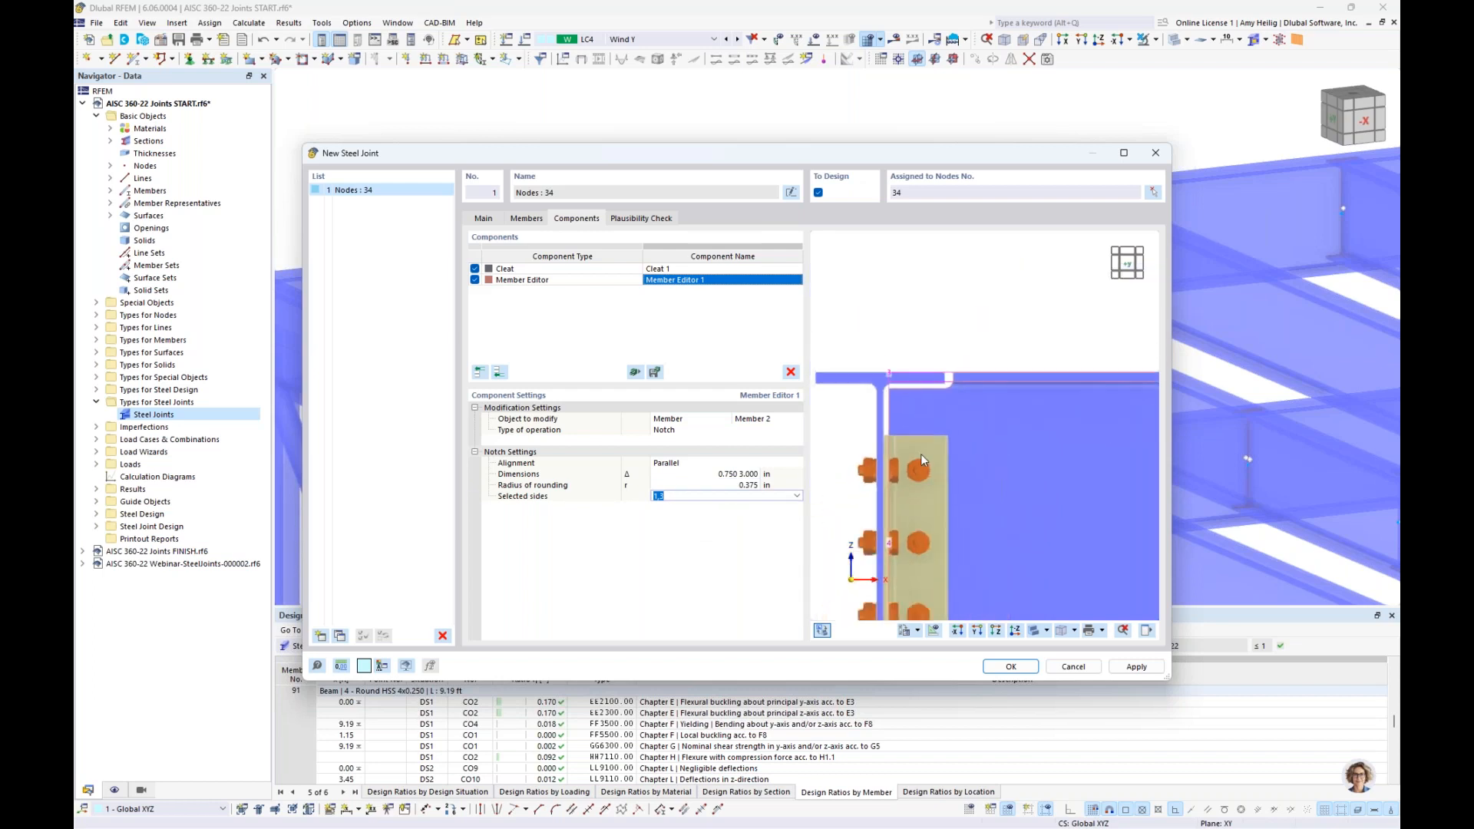
pyautogui.moveTo(932, 408); pyautogui.dragTo(957, 381, button='middle')
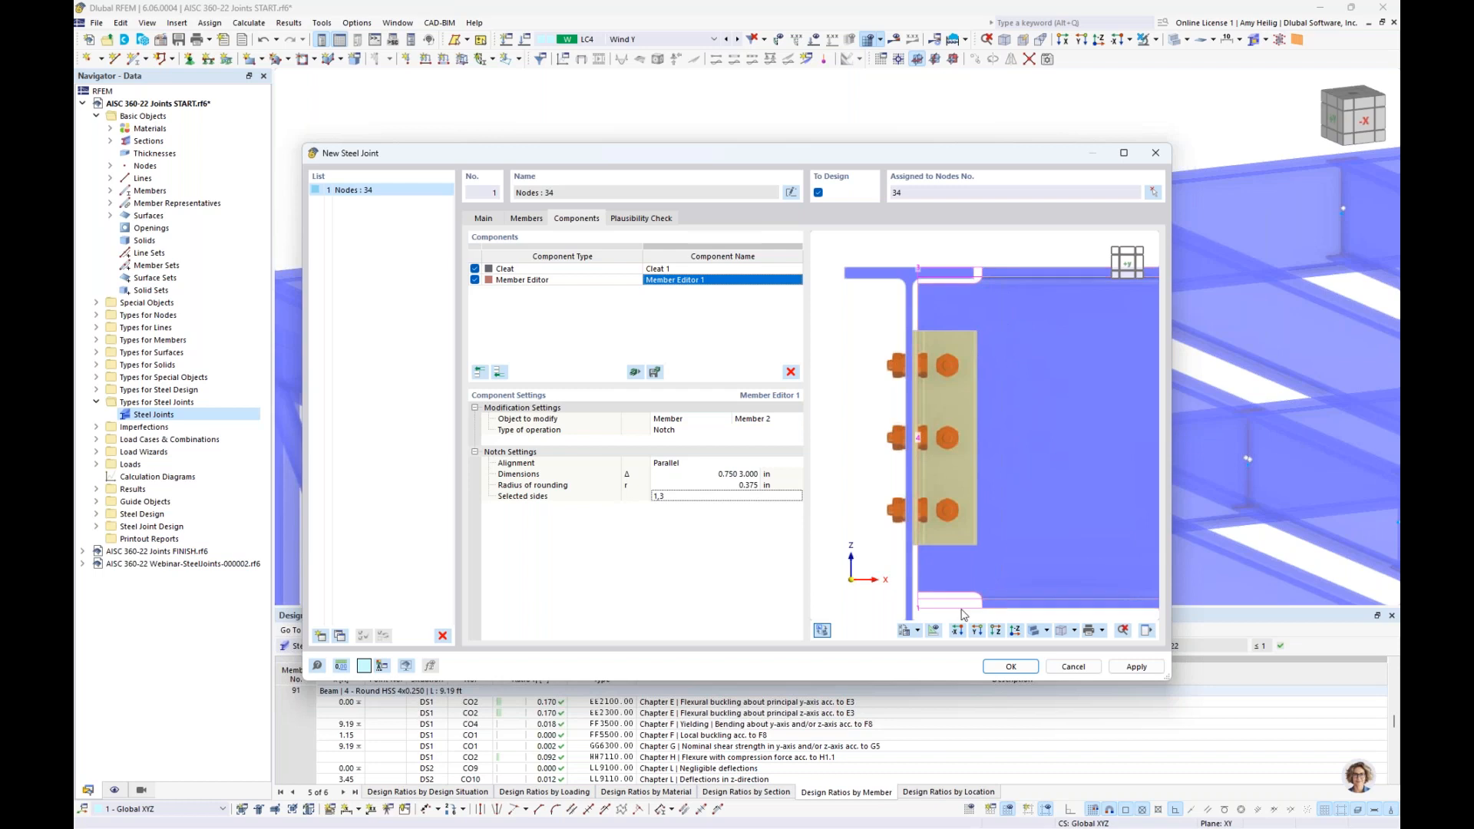
pyautogui.scroll(-1, 974, 522)
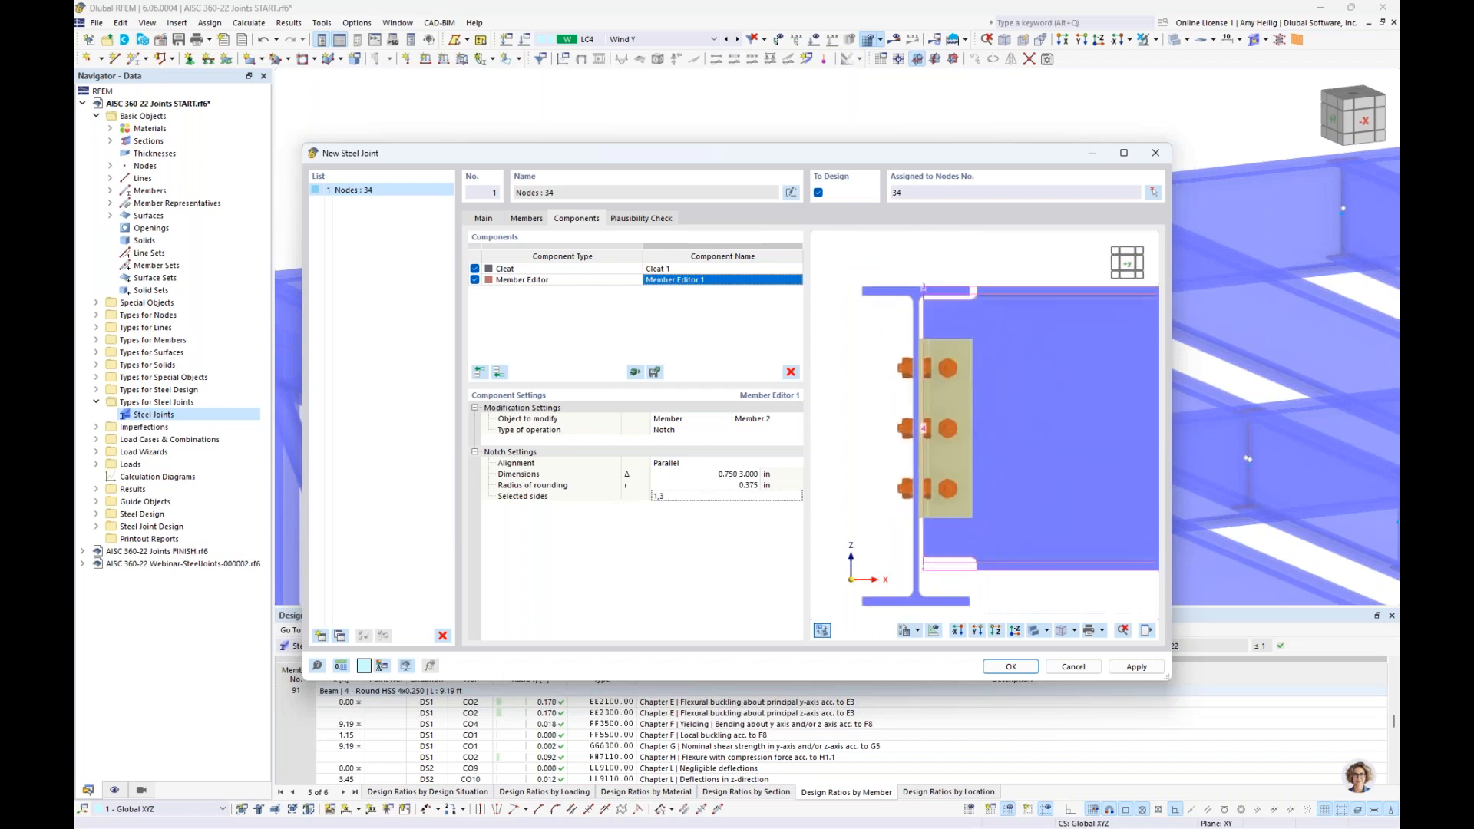
pyautogui.click(712, 498)
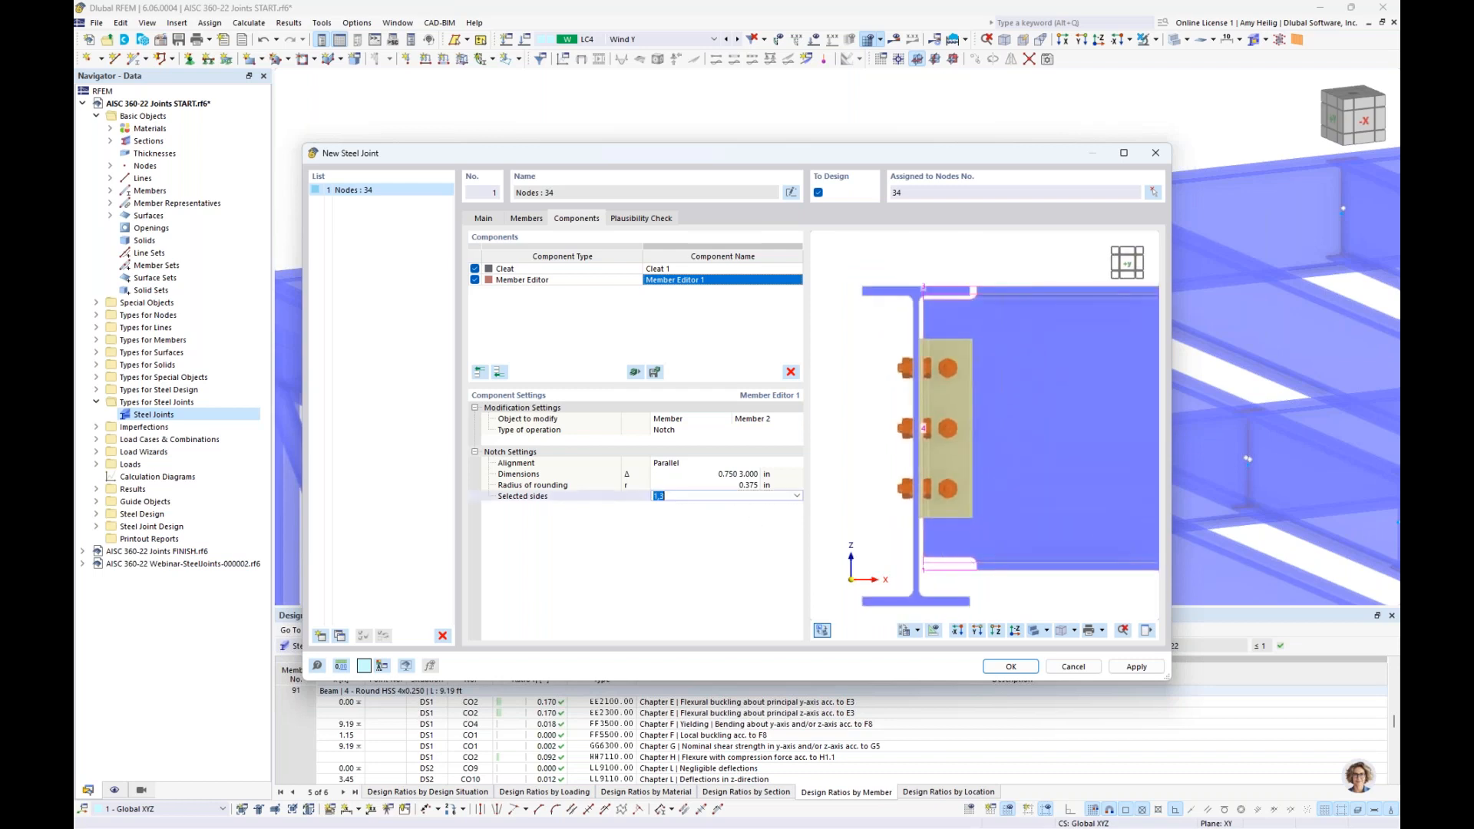
pyautogui.write('3')
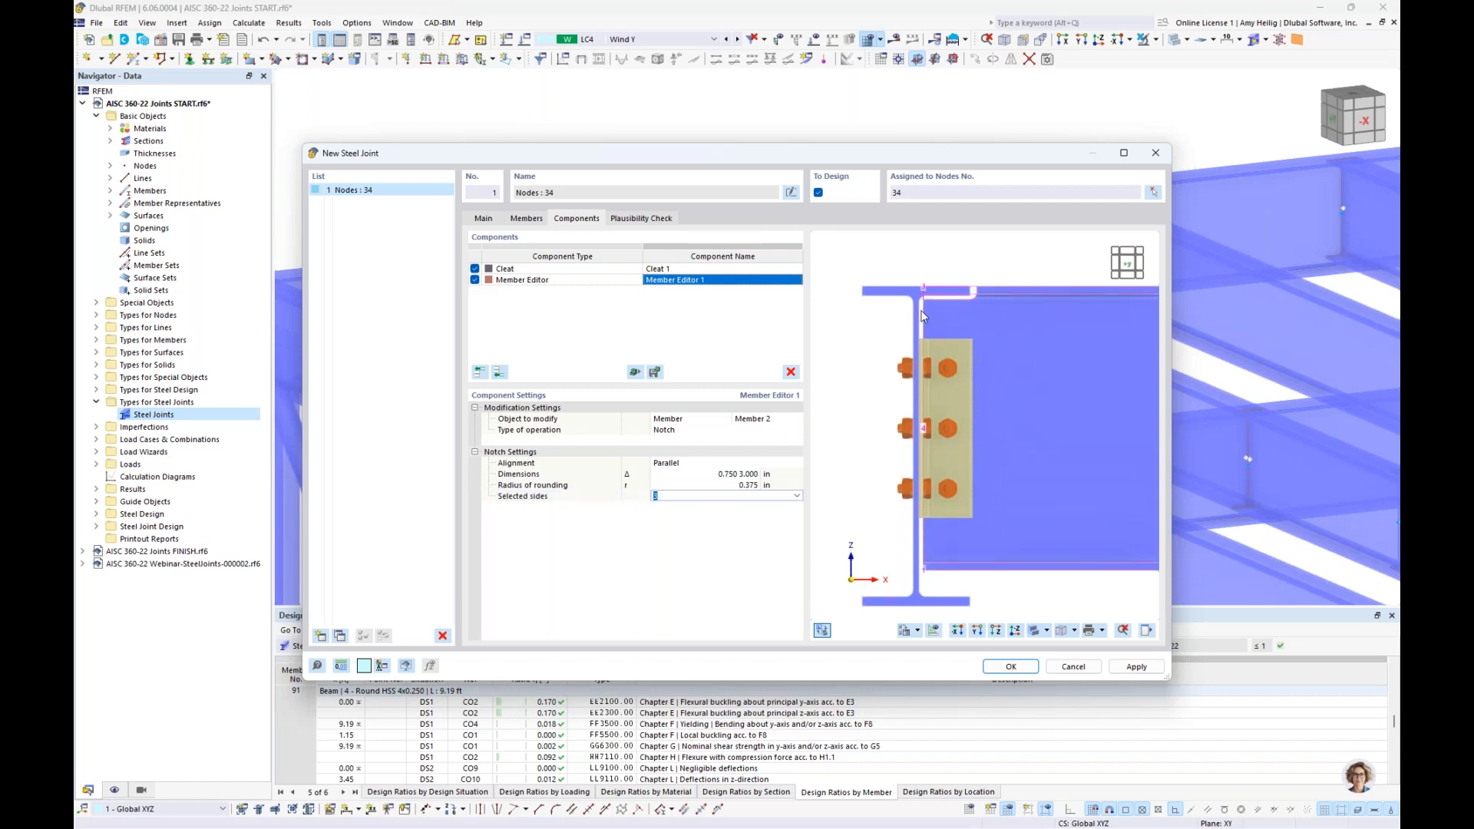
# Step: Recheck the joint's plausibility and view the notched beam connection in 3D
pyautogui.click(642, 219)
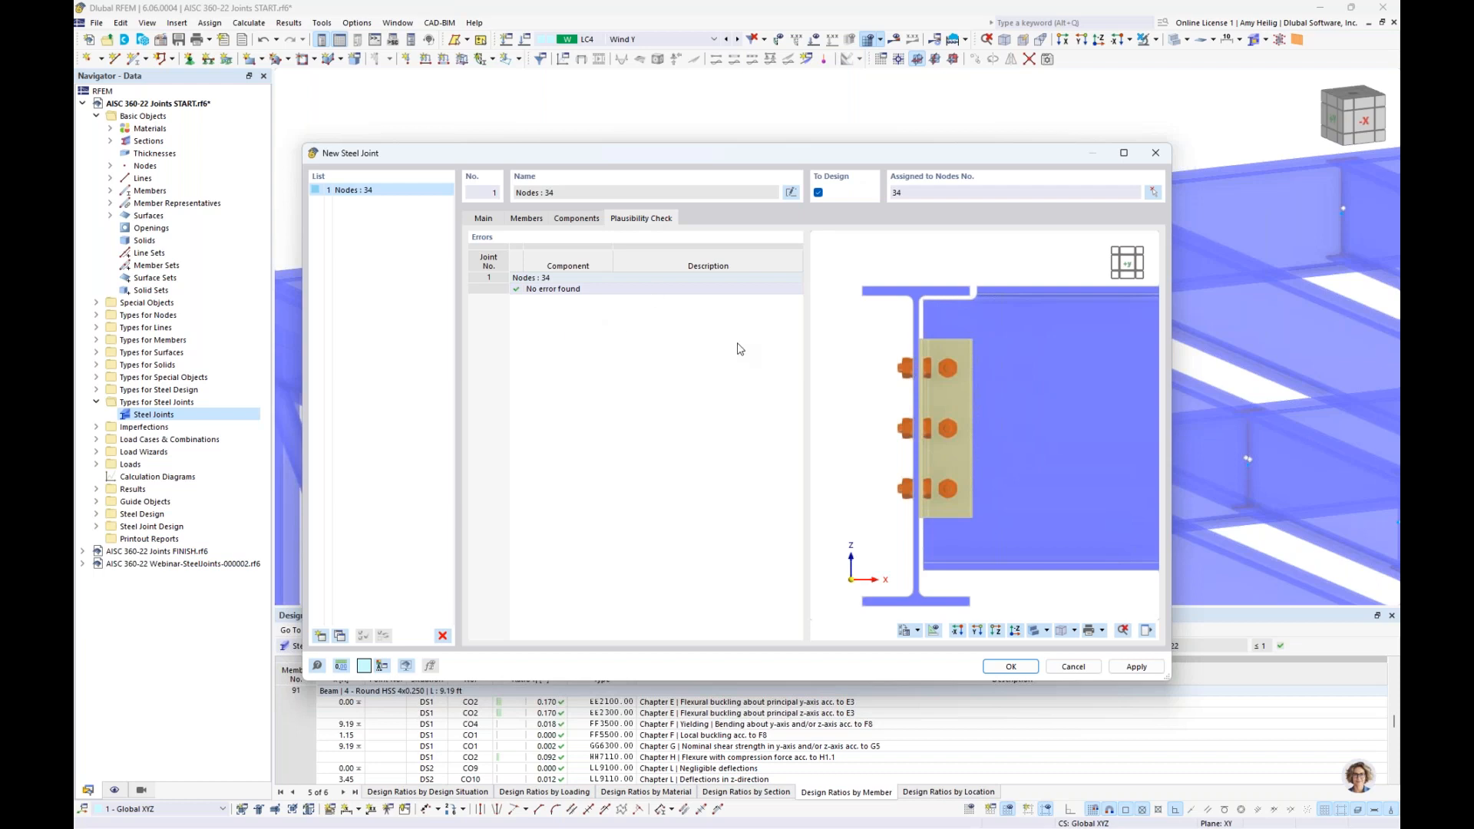
pyautogui.click(577, 219)
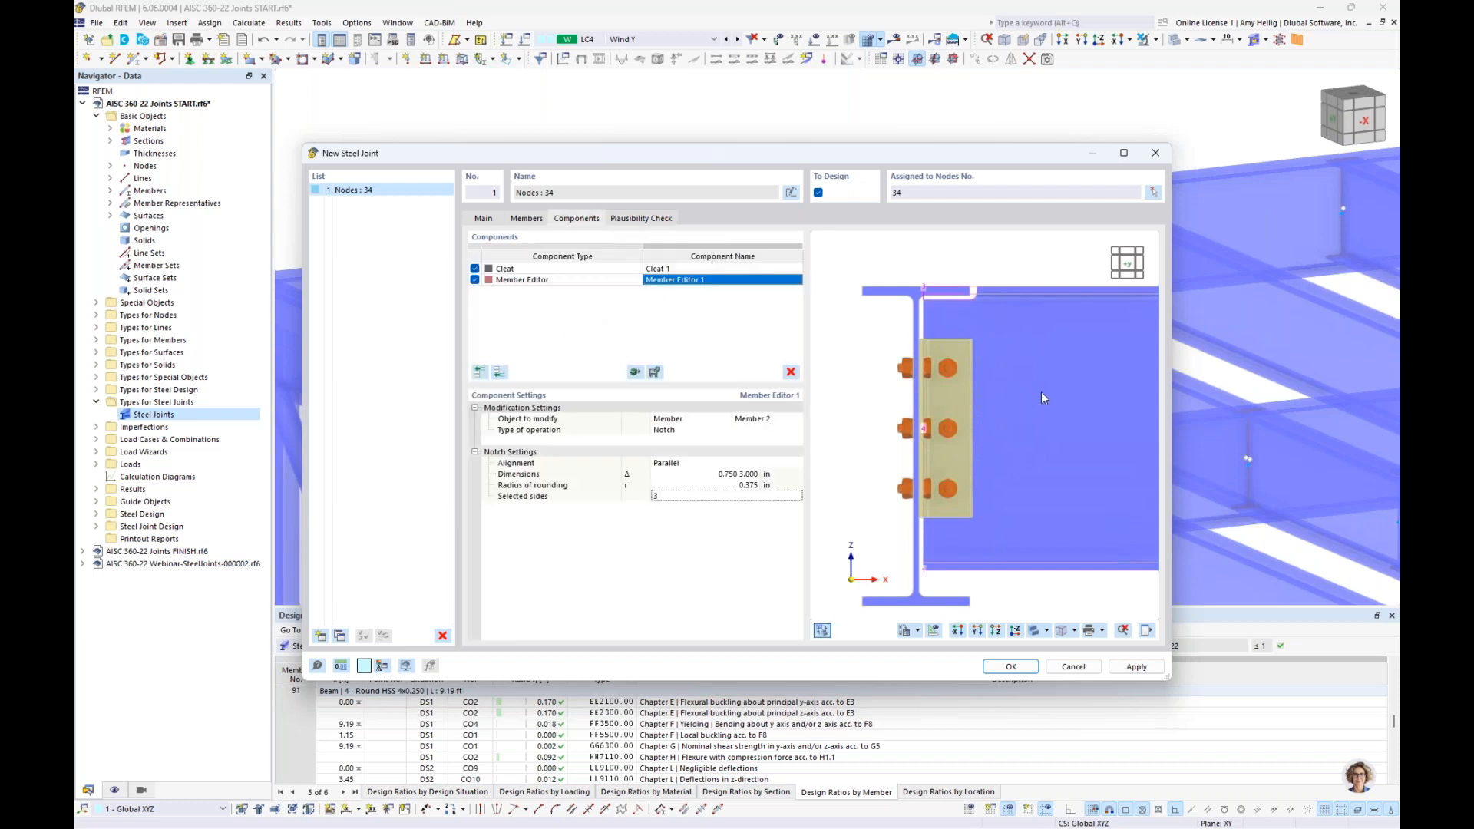
pyautogui.keyDown('ctrl'); pyautogui.moveTo(1043, 370); pyautogui.dragTo(980, 409, button='middle'); pyautogui.keyUp('ctrl')
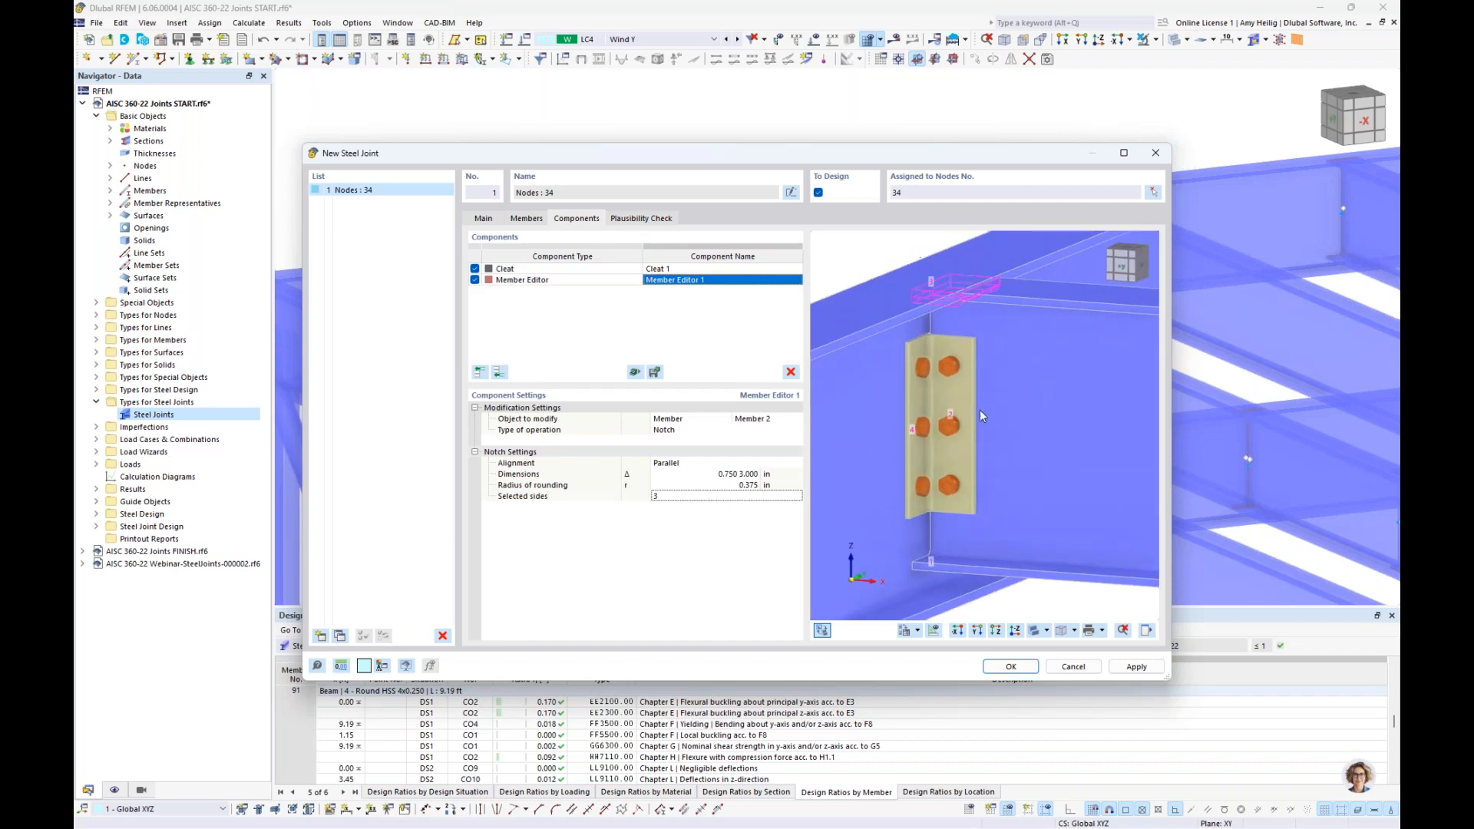
# Step: Show the joint preview as transparent and measure the distance between two points of the notch on Member 2
pyautogui.click(1062, 631)
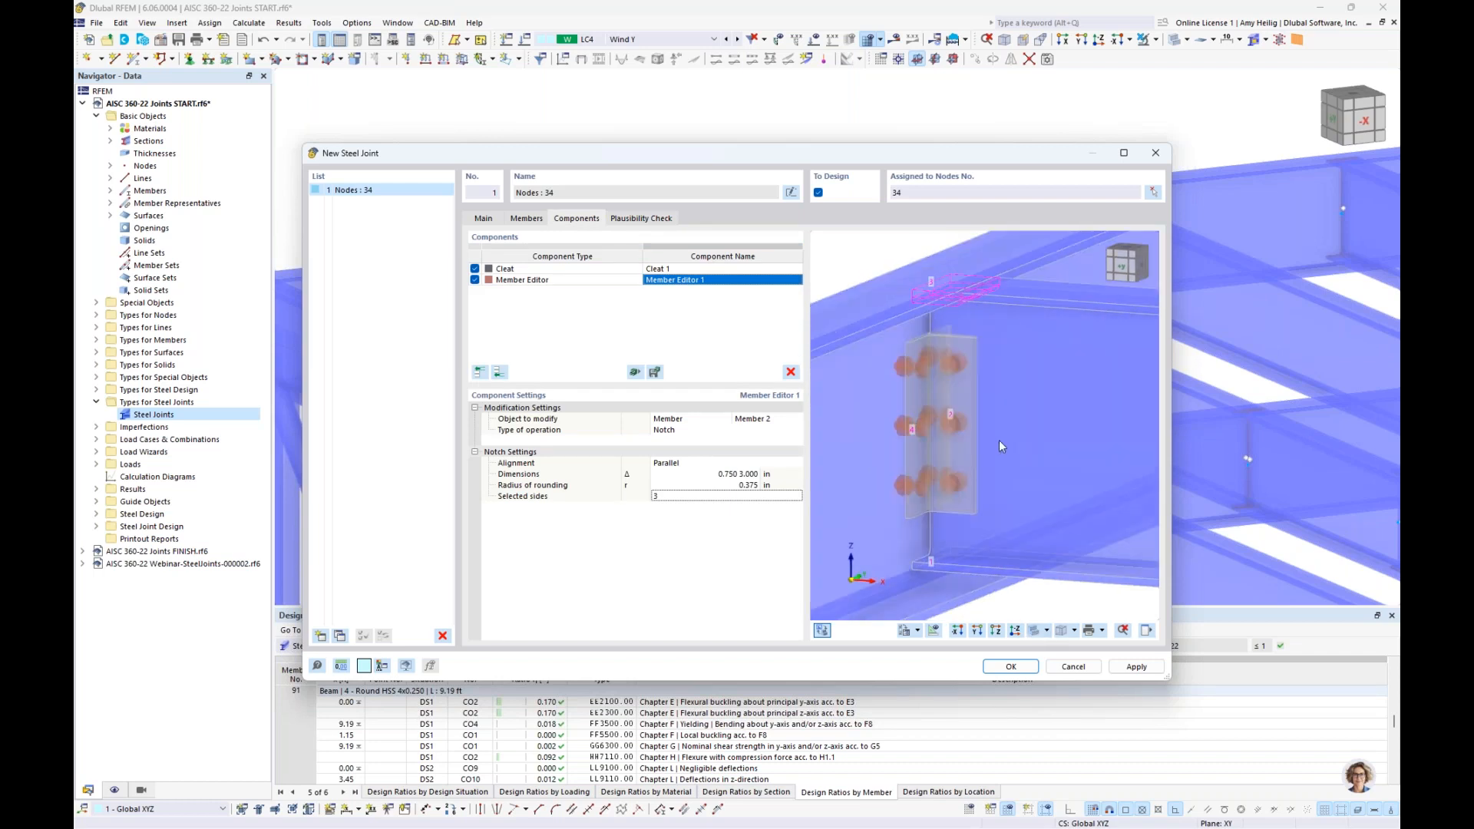
pyautogui.rightClick(893, 285)
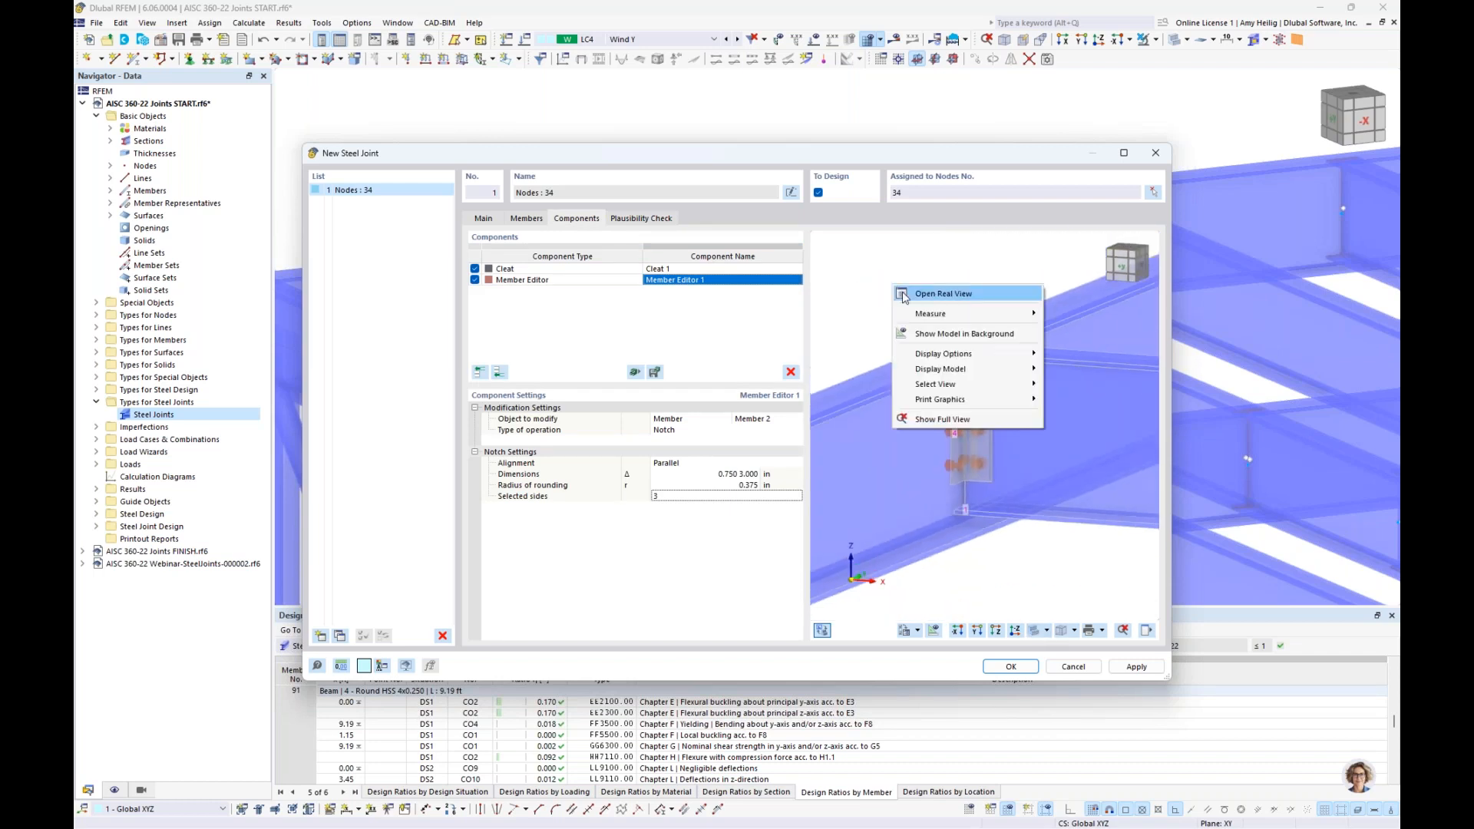
pyautogui.moveTo(920, 317)
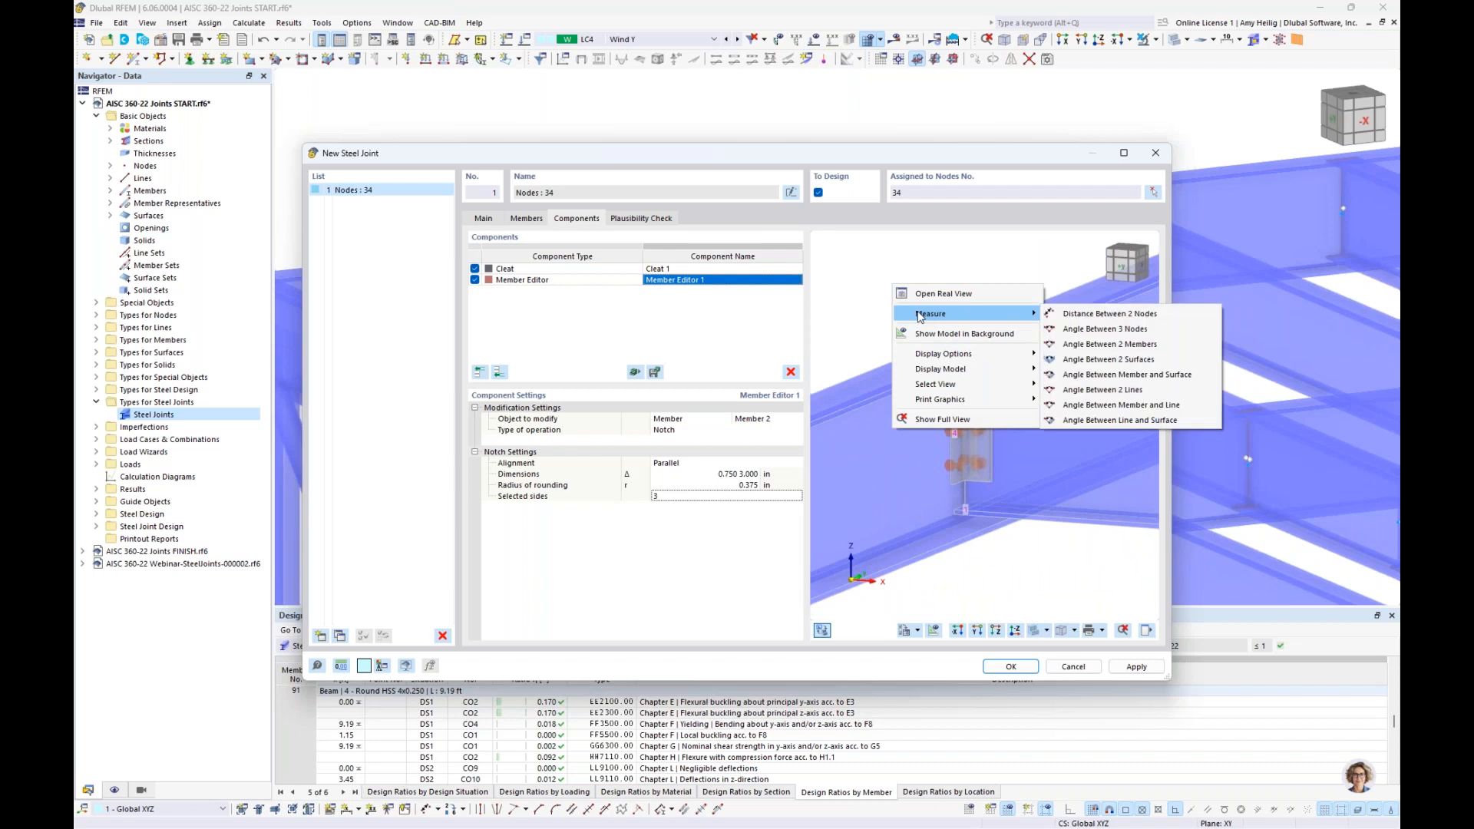
pyautogui.click(1072, 315)
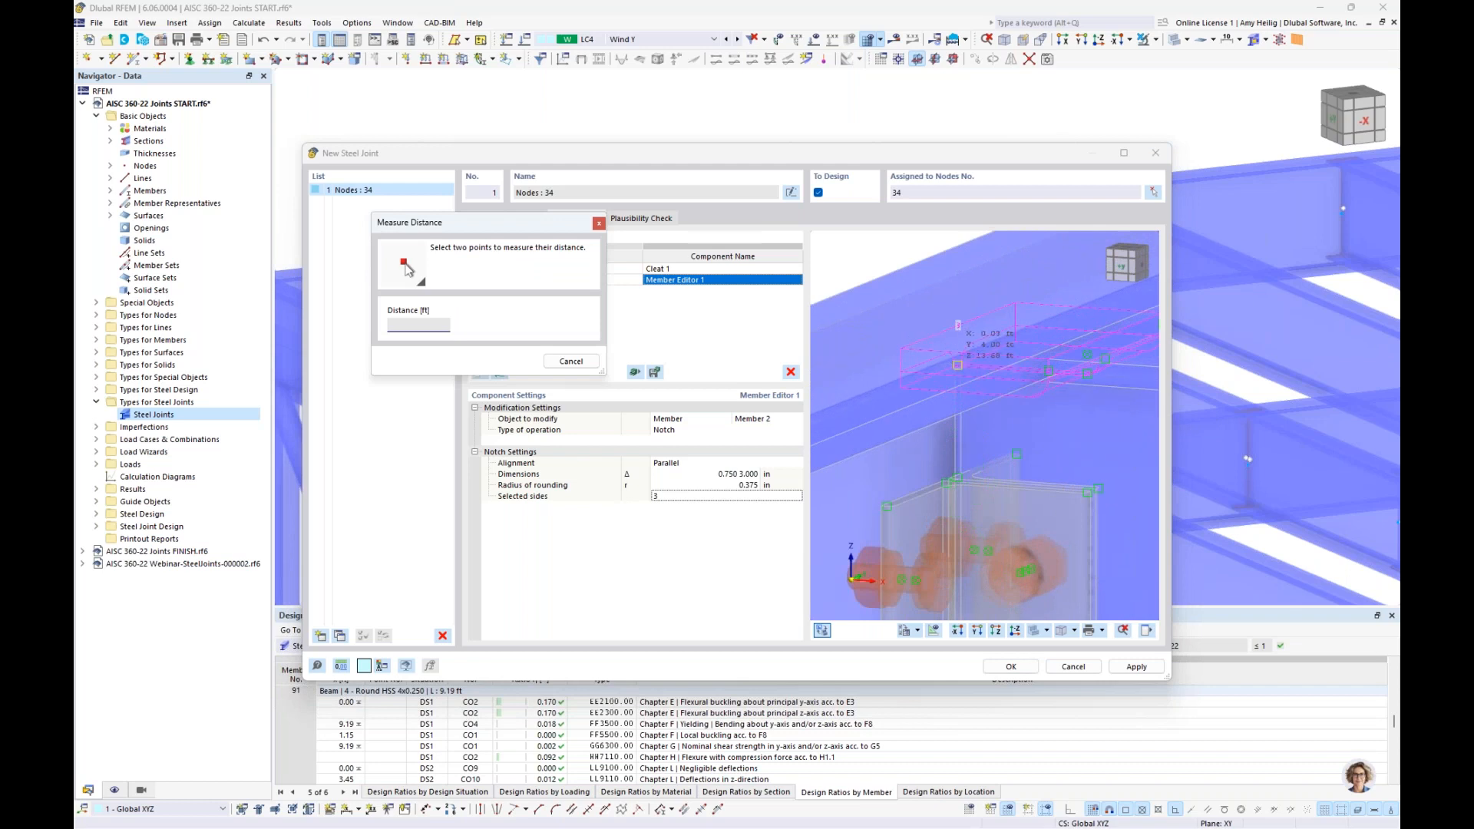
pyautogui.click(957, 364)
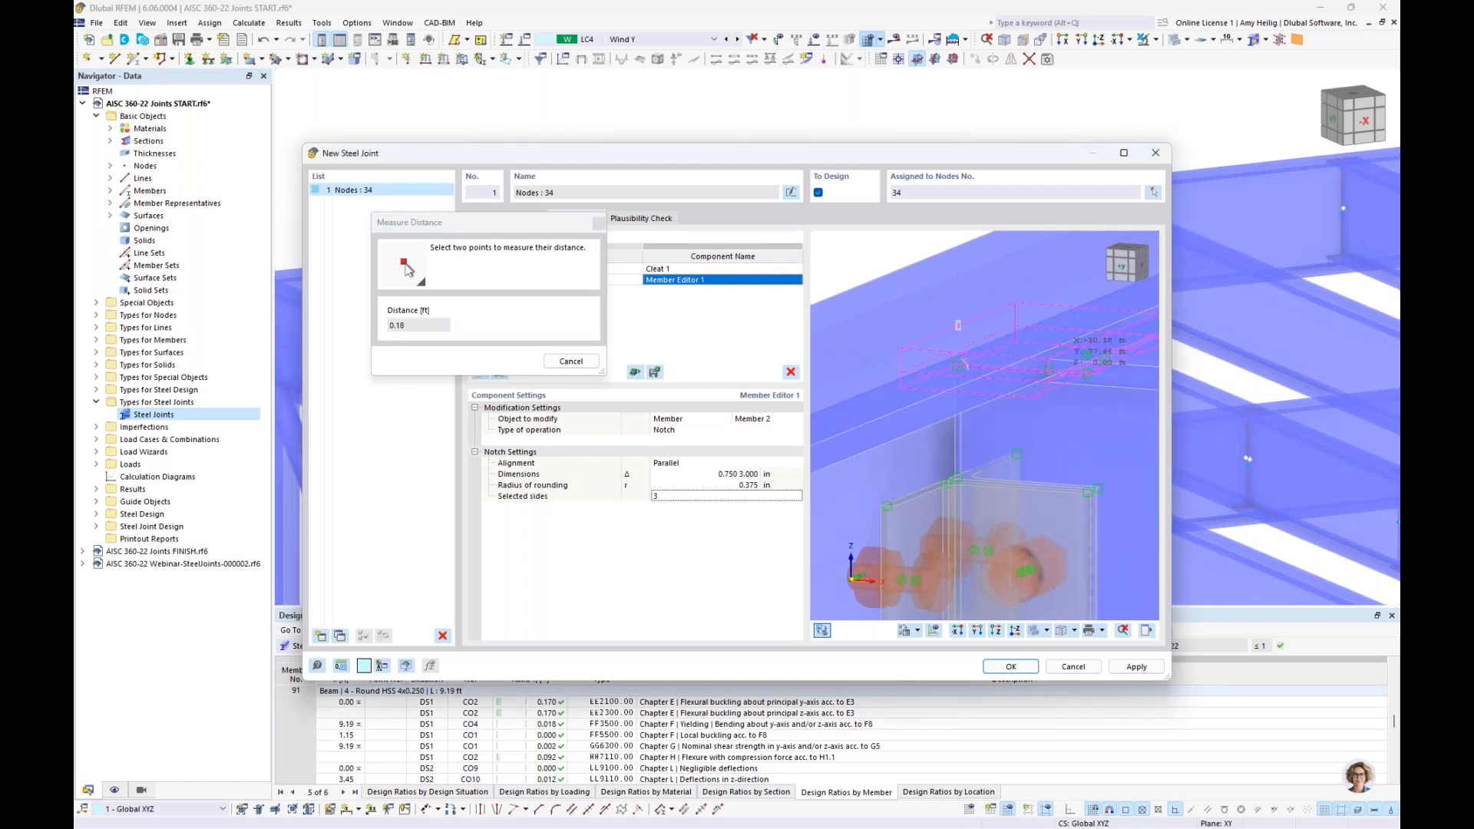
pyautogui.click(1048, 371)
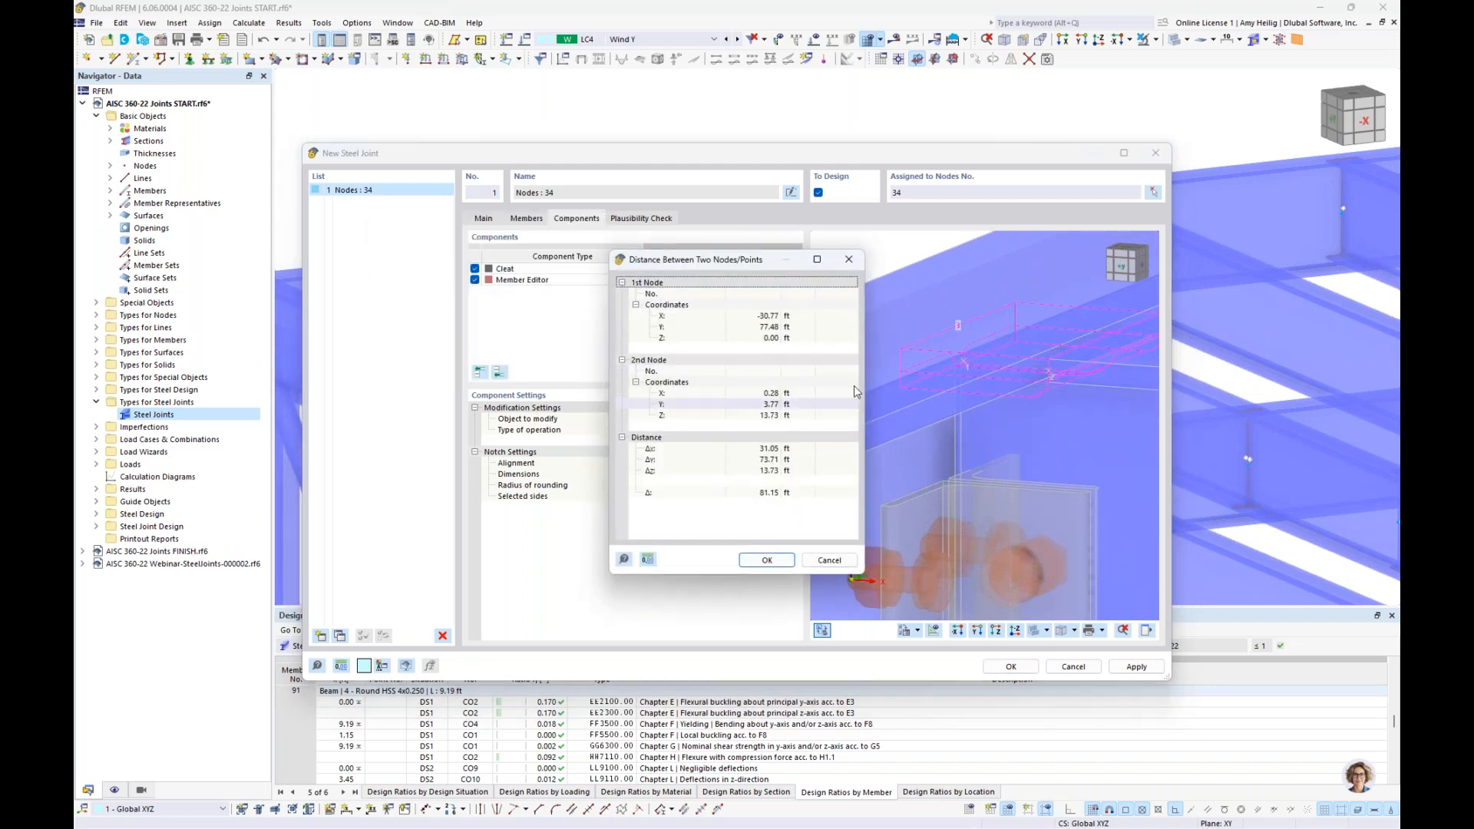
pyautogui.click(848, 261)
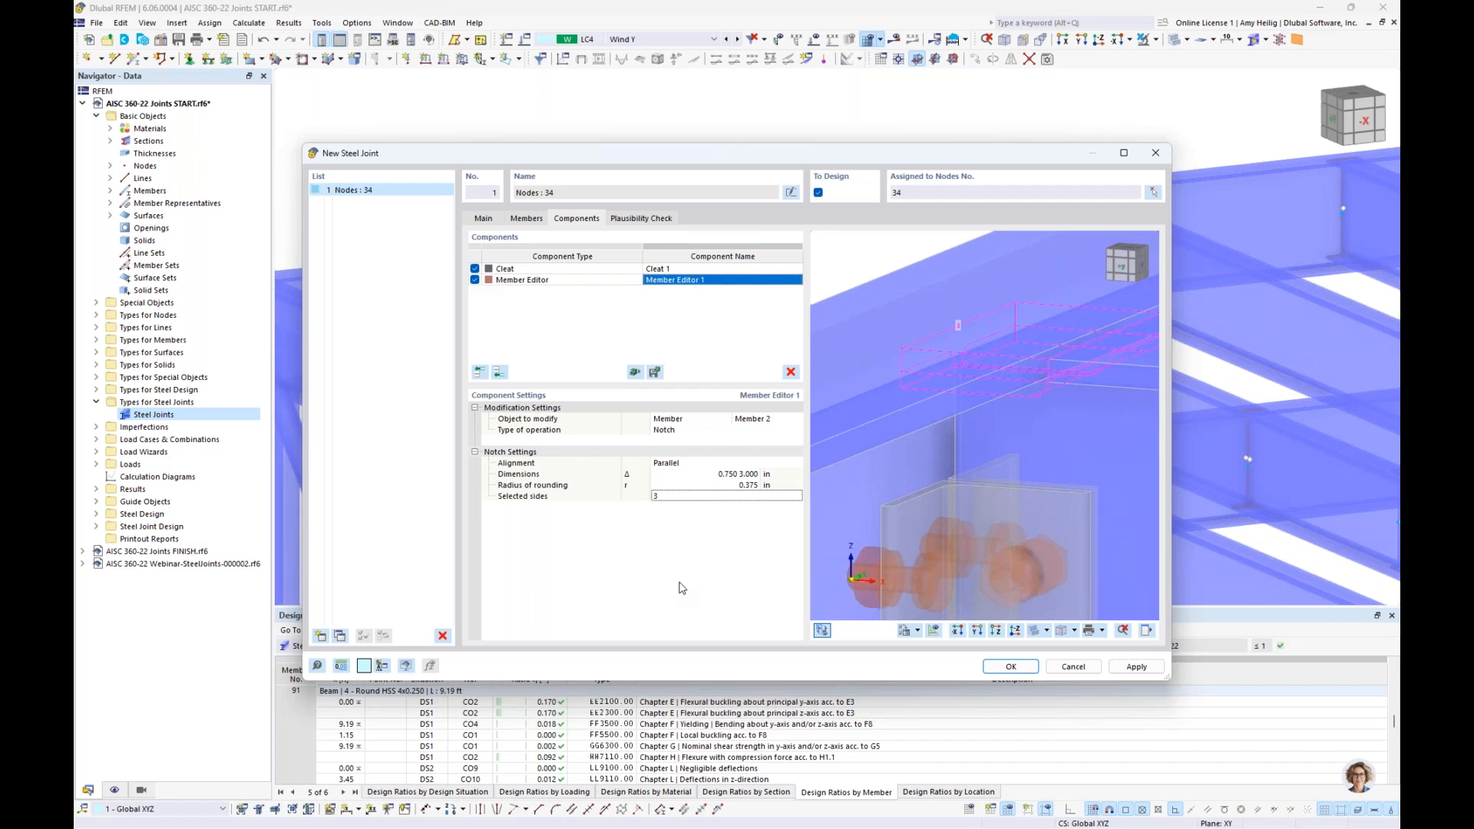
# Step: Display the full model in solid mode and examine the joint at node 34 within the frame
pyautogui.scroll(-5, 1008, 361)
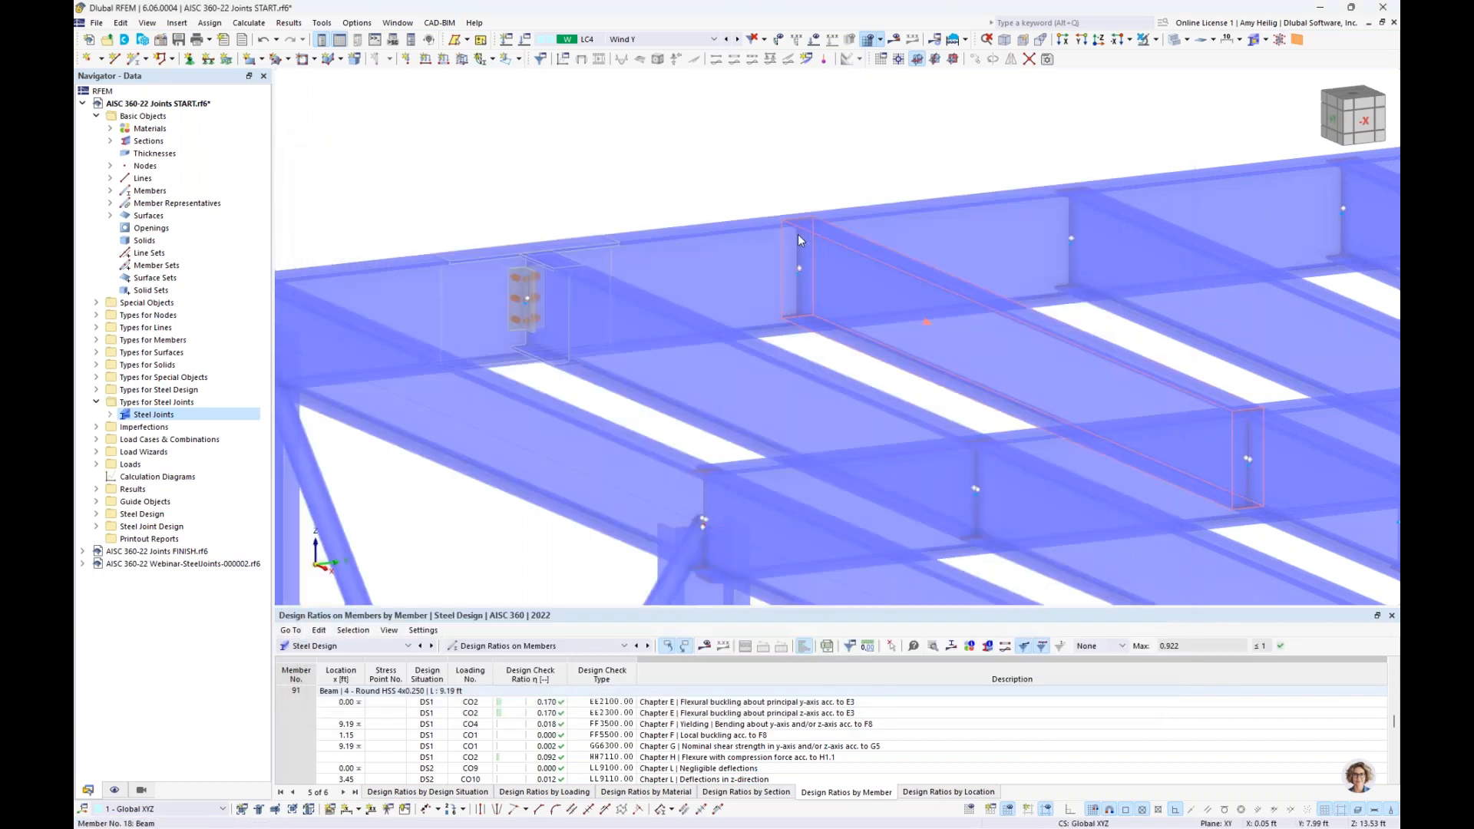
pyautogui.scroll(-4, 739, 207)
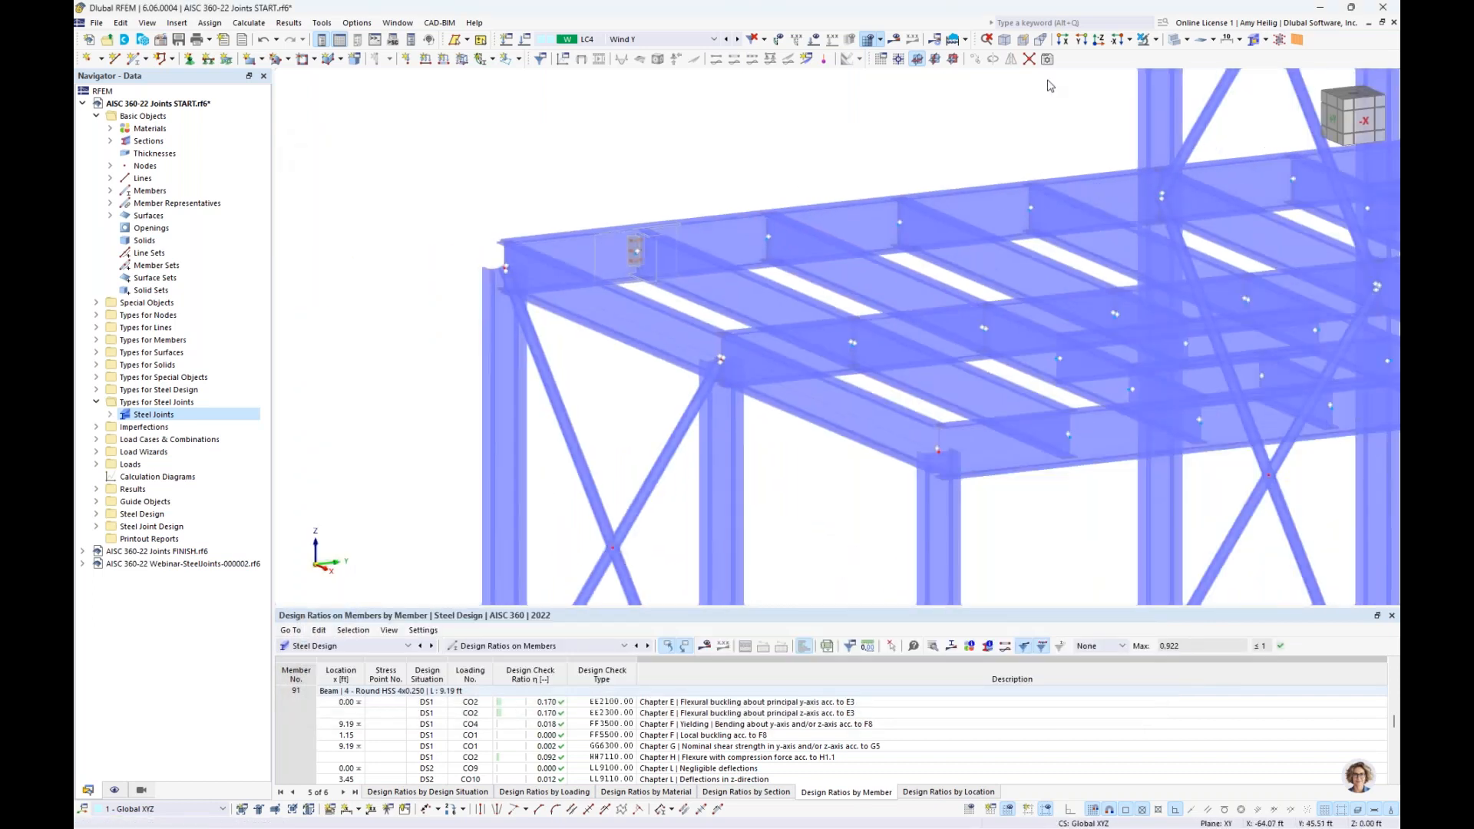
pyautogui.click(1187, 39)
pyautogui.click(1191, 74)
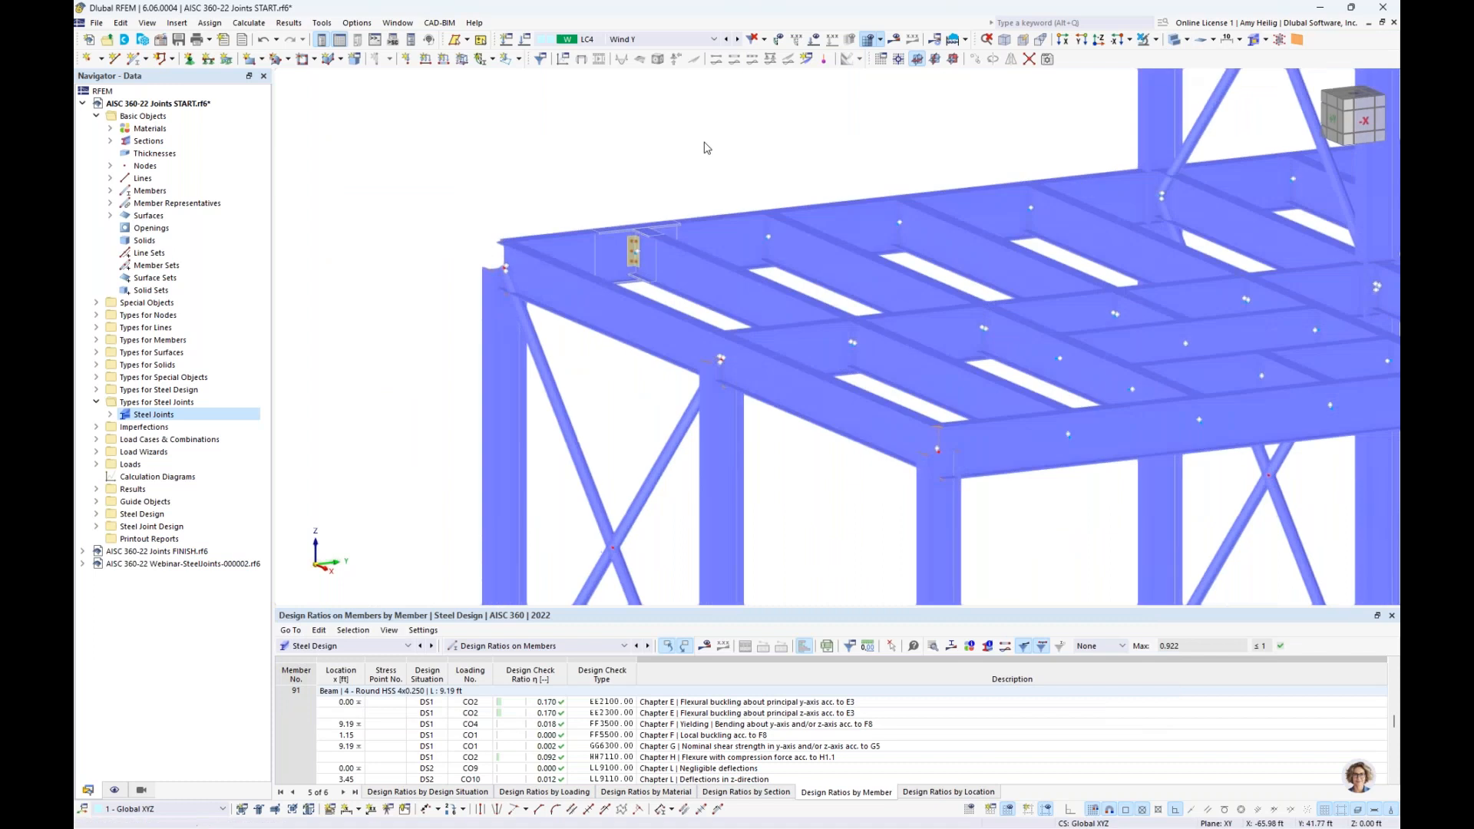
pyautogui.scroll(5, 642, 248)
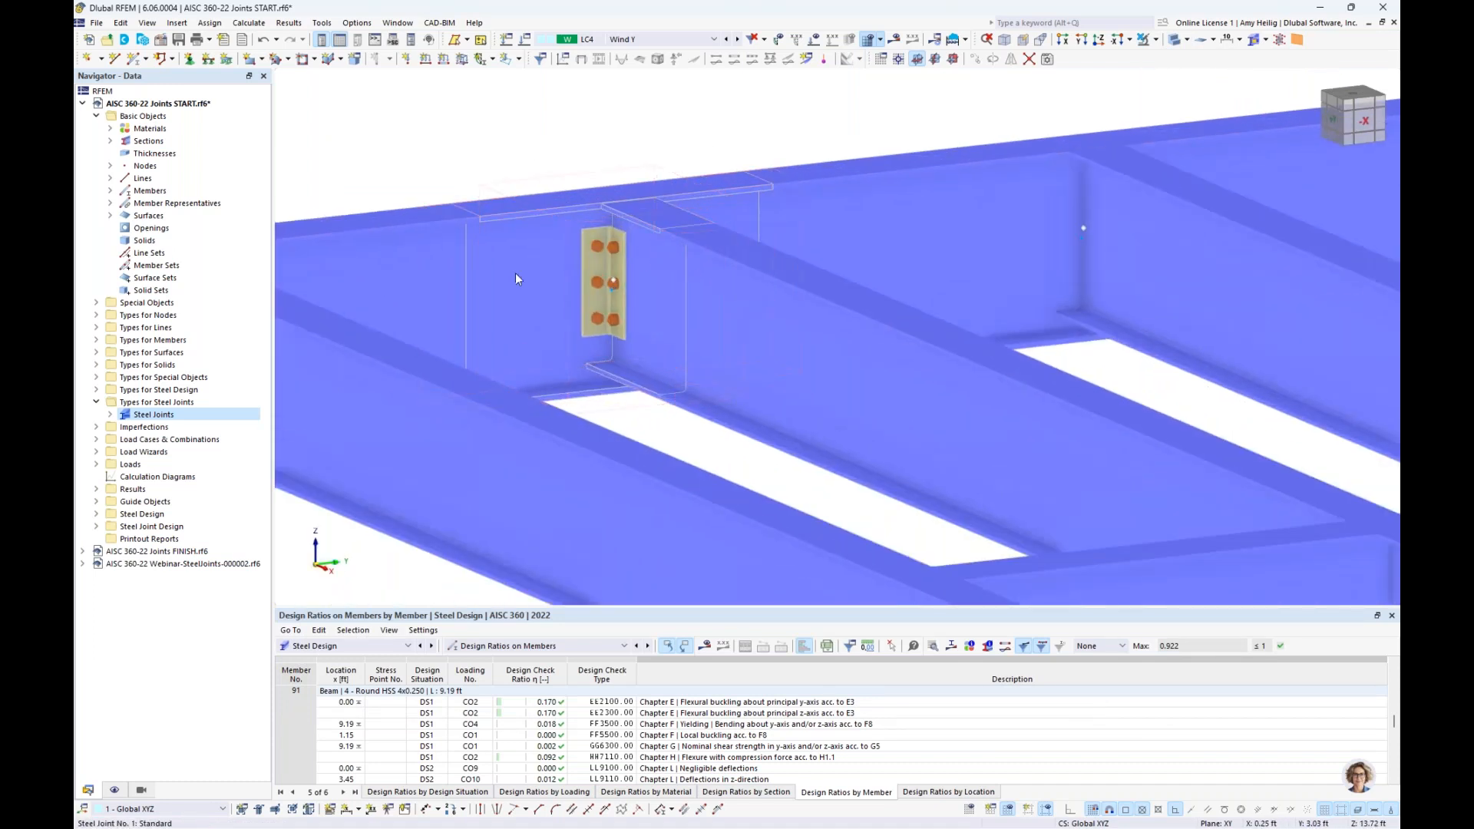
pyautogui.scroll(-5, 684, 292)
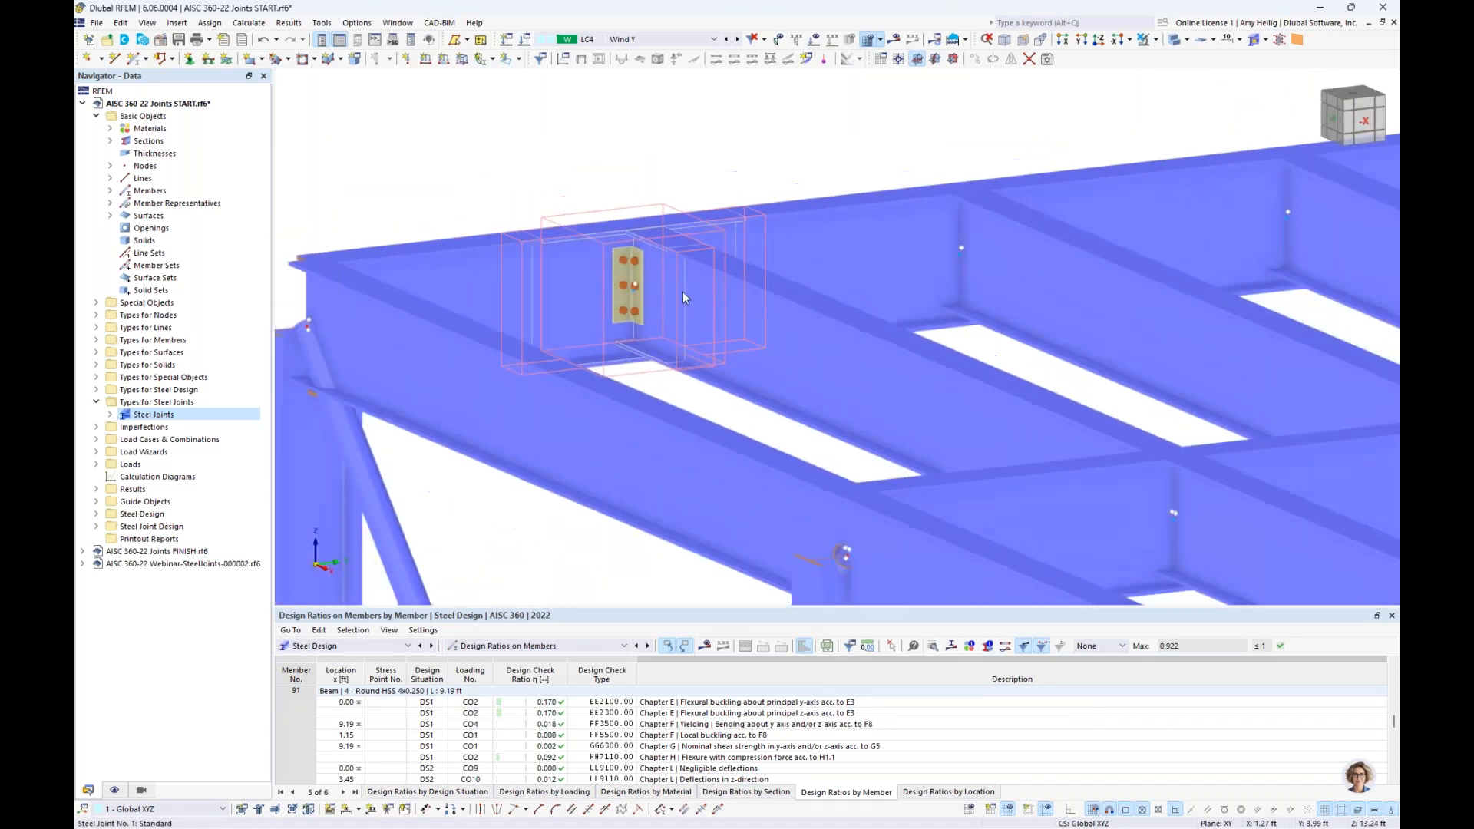
pyautogui.moveTo(701, 326); pyautogui.dragTo(631, 331, button='middle')
pyautogui.scroll(-1, 657, 293)
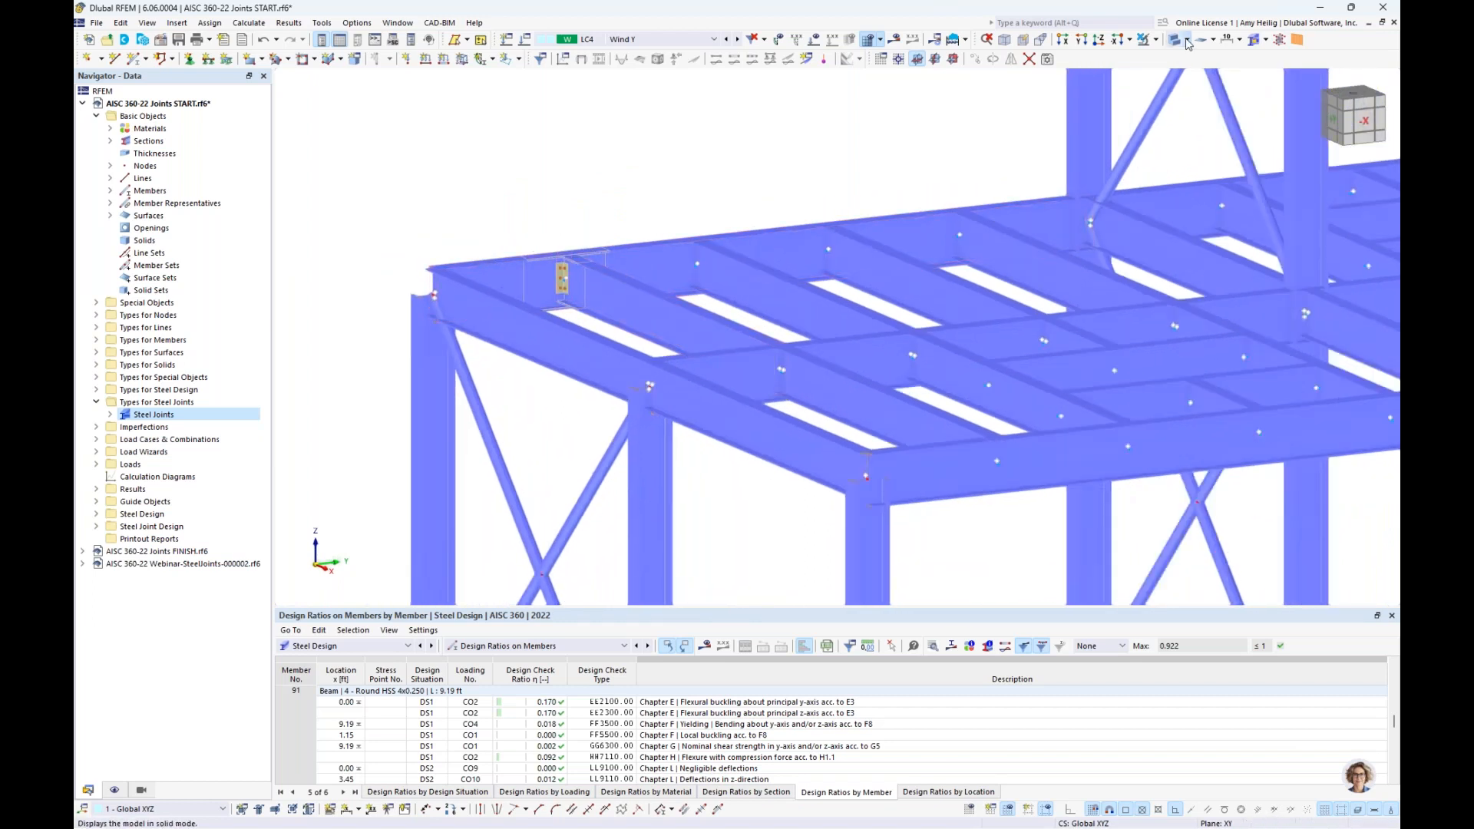
# Step: Switch the model to wireframe display and select the beam that frames into the joint at node 34
pyautogui.click(1186, 40)
pyautogui.click(1209, 57)
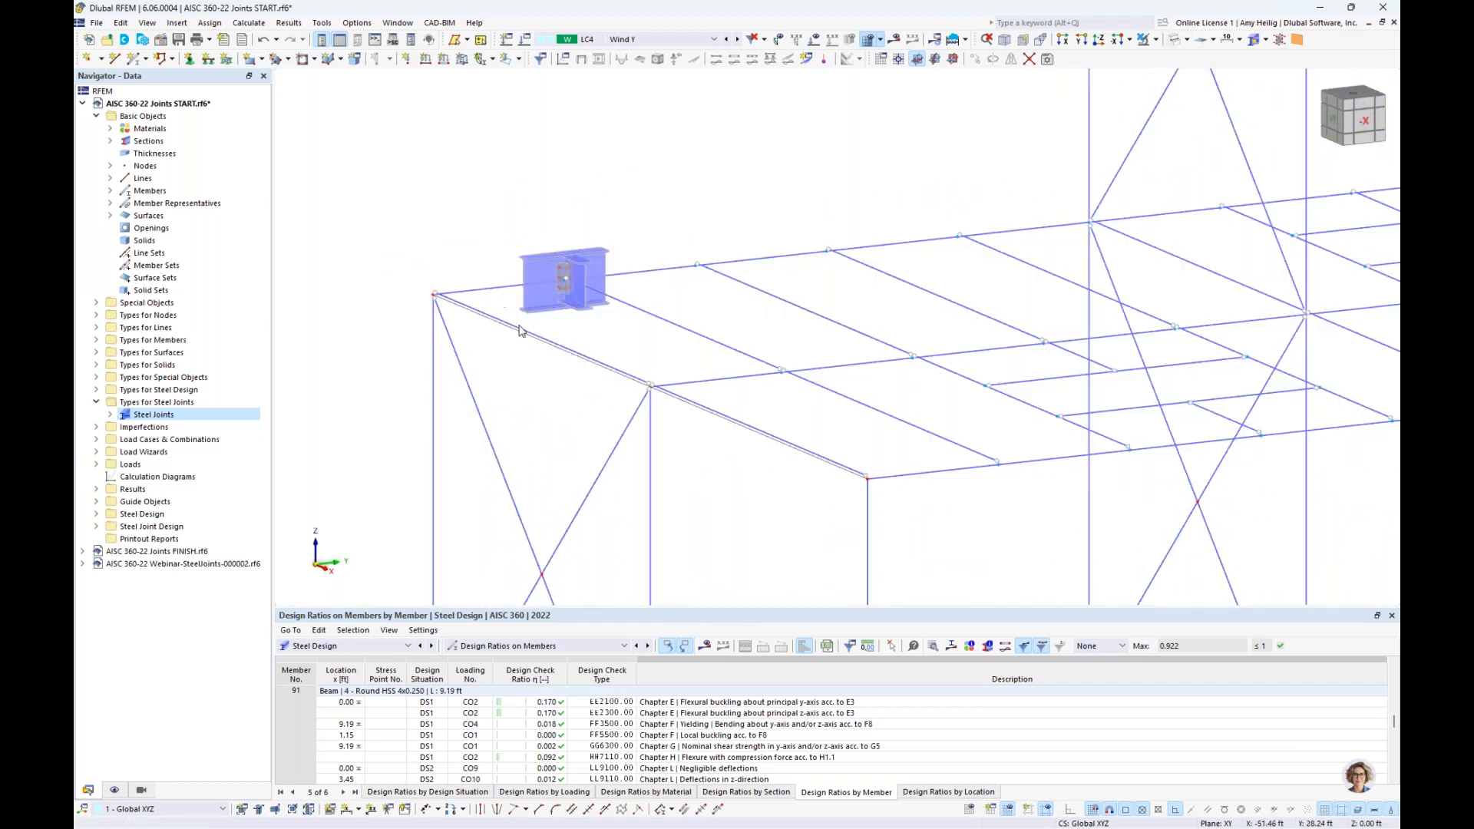
pyautogui.moveTo(519, 362); pyautogui.dragTo(575, 407, button='middle')
pyautogui.scroll(2, 617, 407)
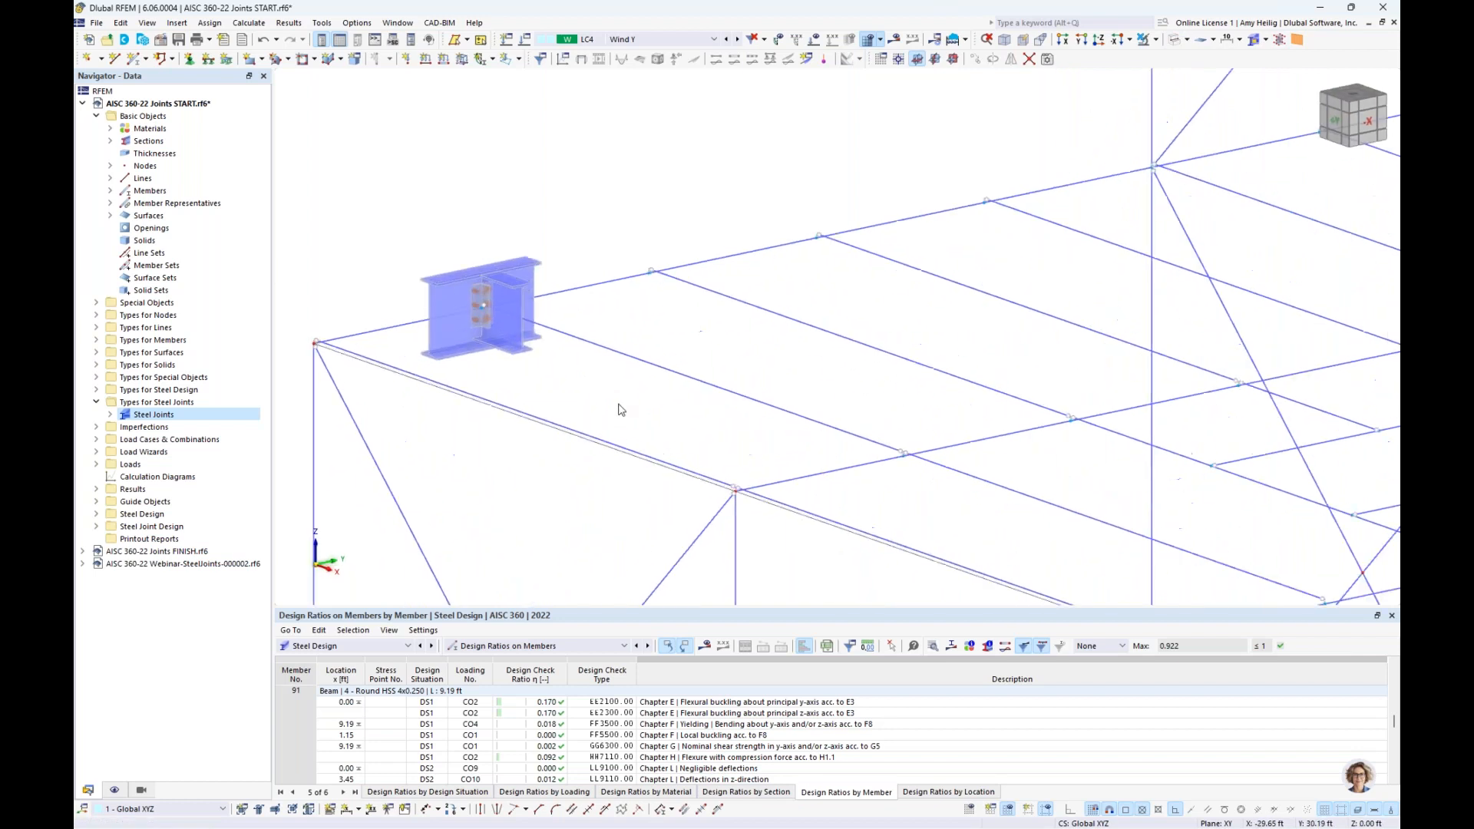
pyautogui.click(690, 382)
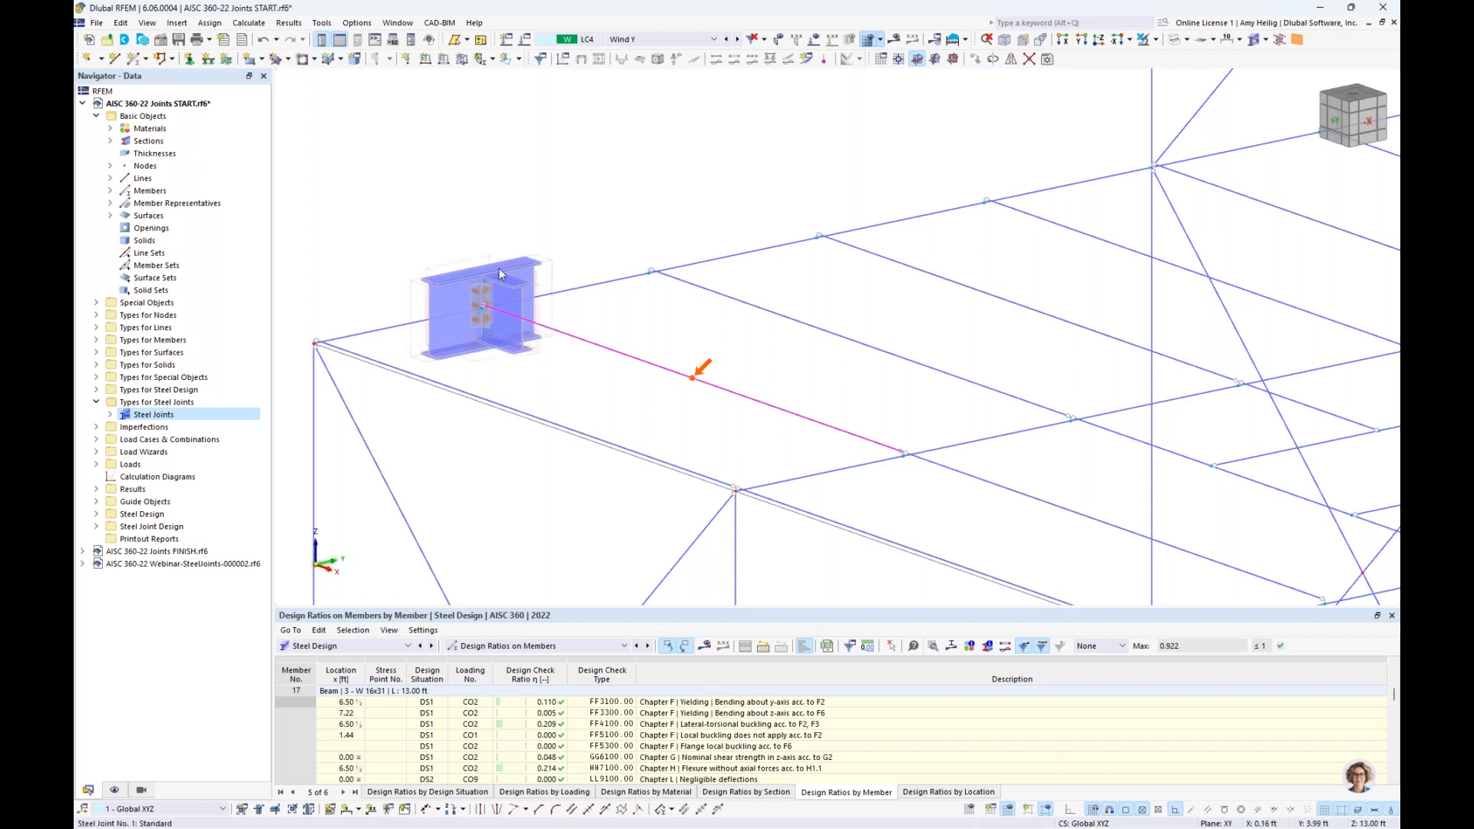
# Step: Compare the hidden, simplified and detailed joint model displays, keeping the detailed one with the members shown transparent
pyautogui.click(1172, 40)
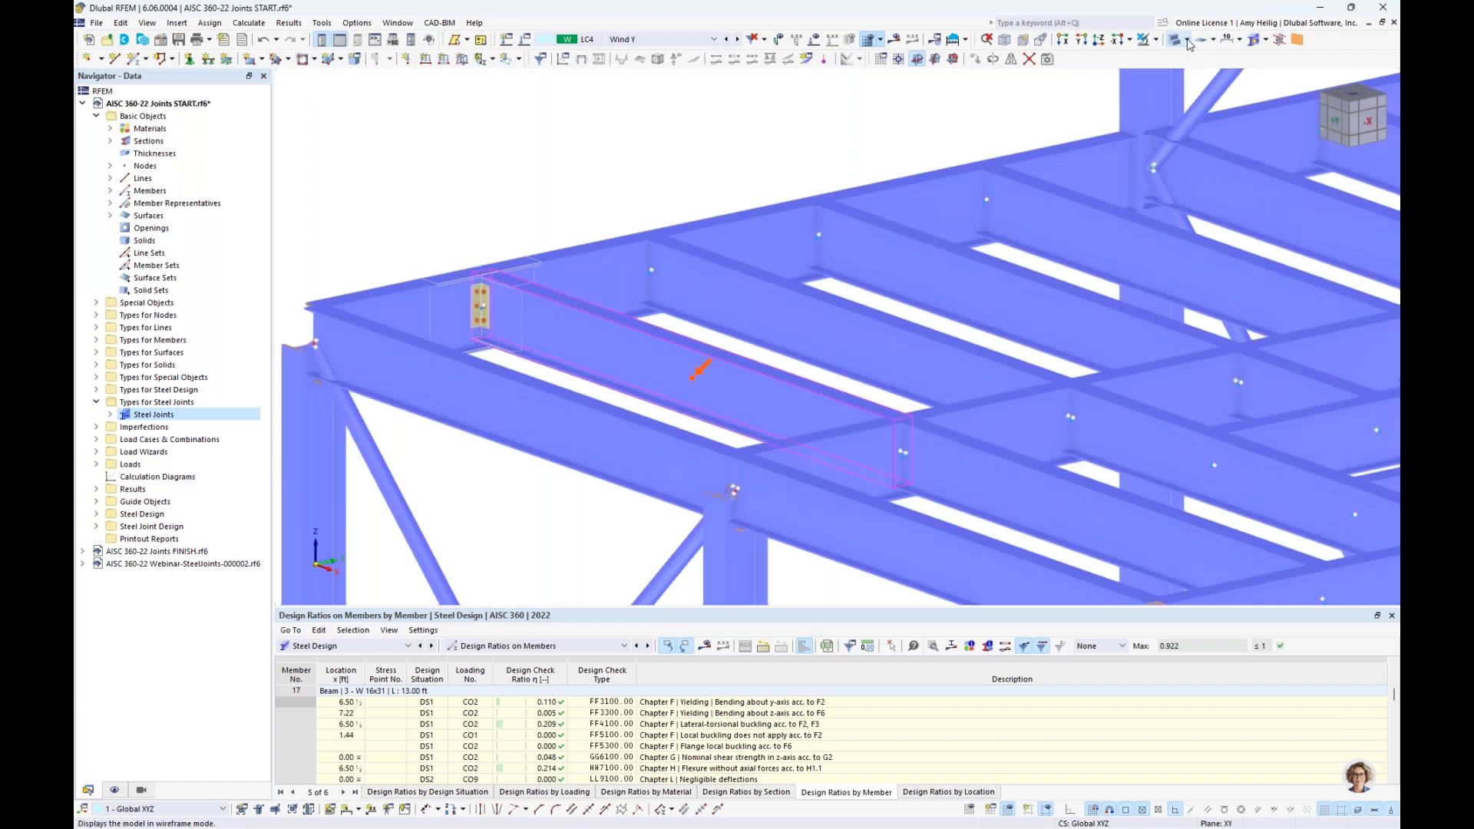
pyautogui.click(1253, 40)
pyautogui.click(1267, 44)
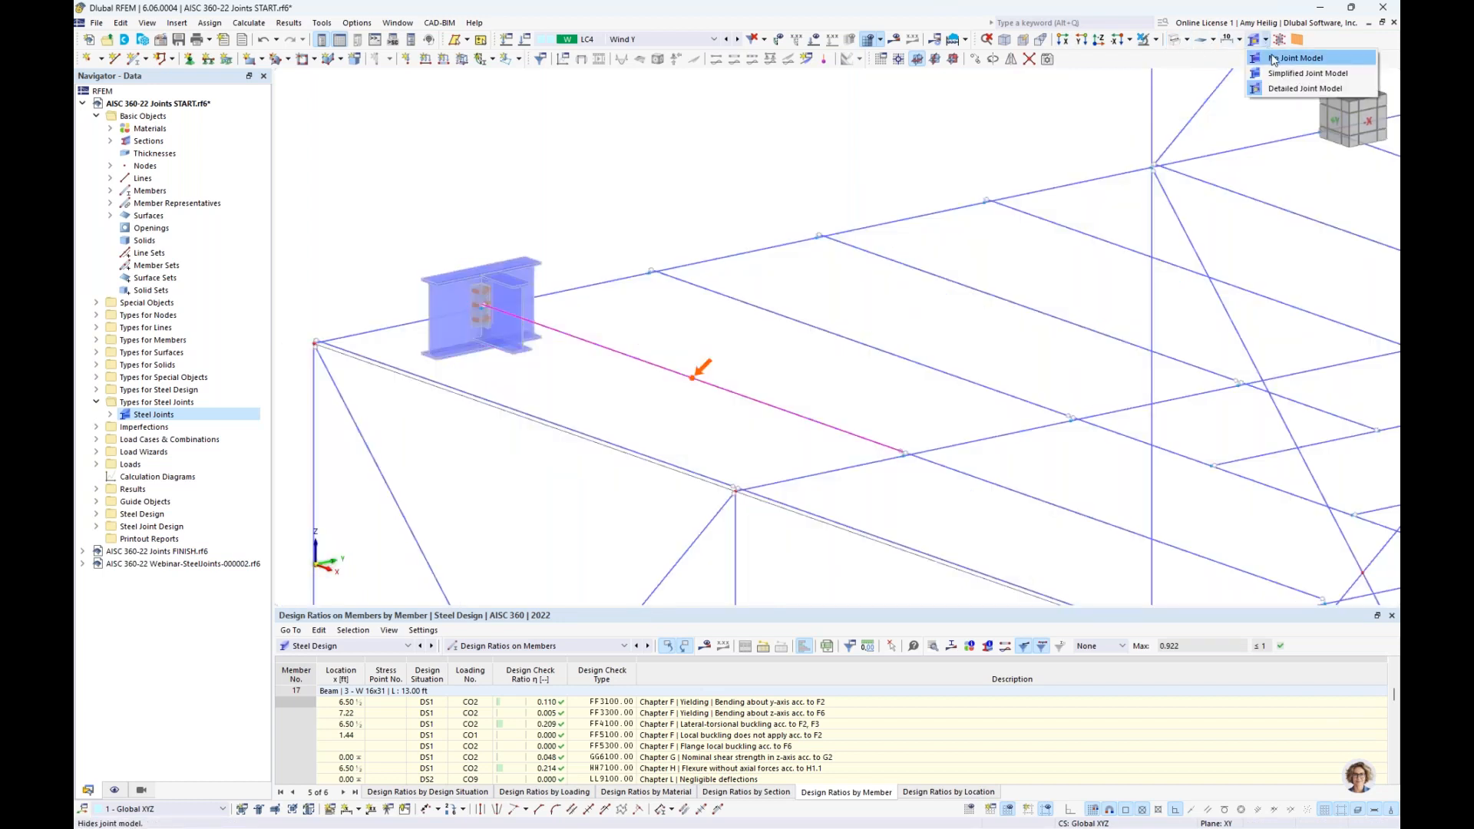
pyautogui.click(1274, 58)
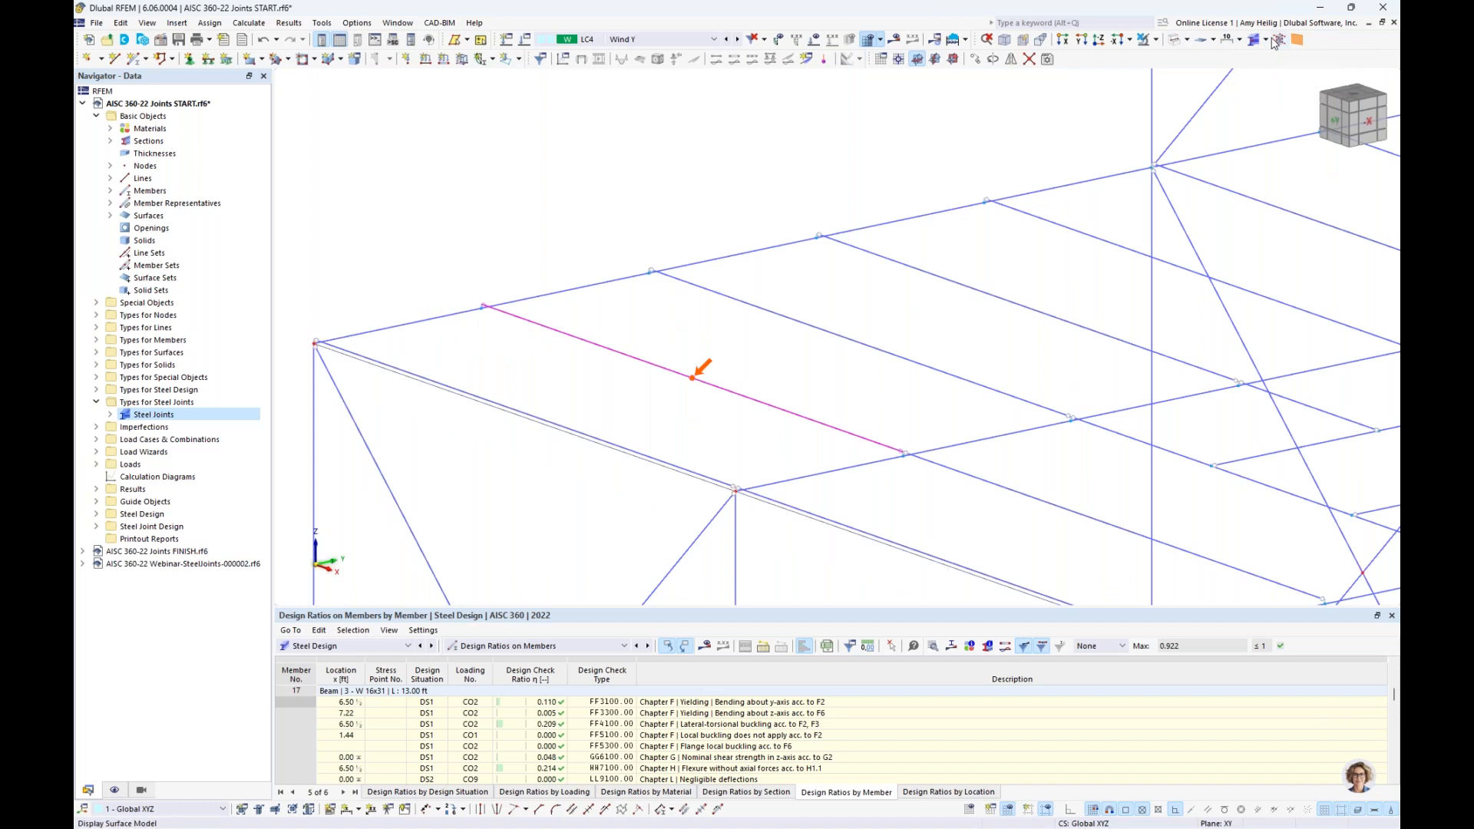
pyautogui.click(1267, 40)
pyautogui.click(1272, 59)
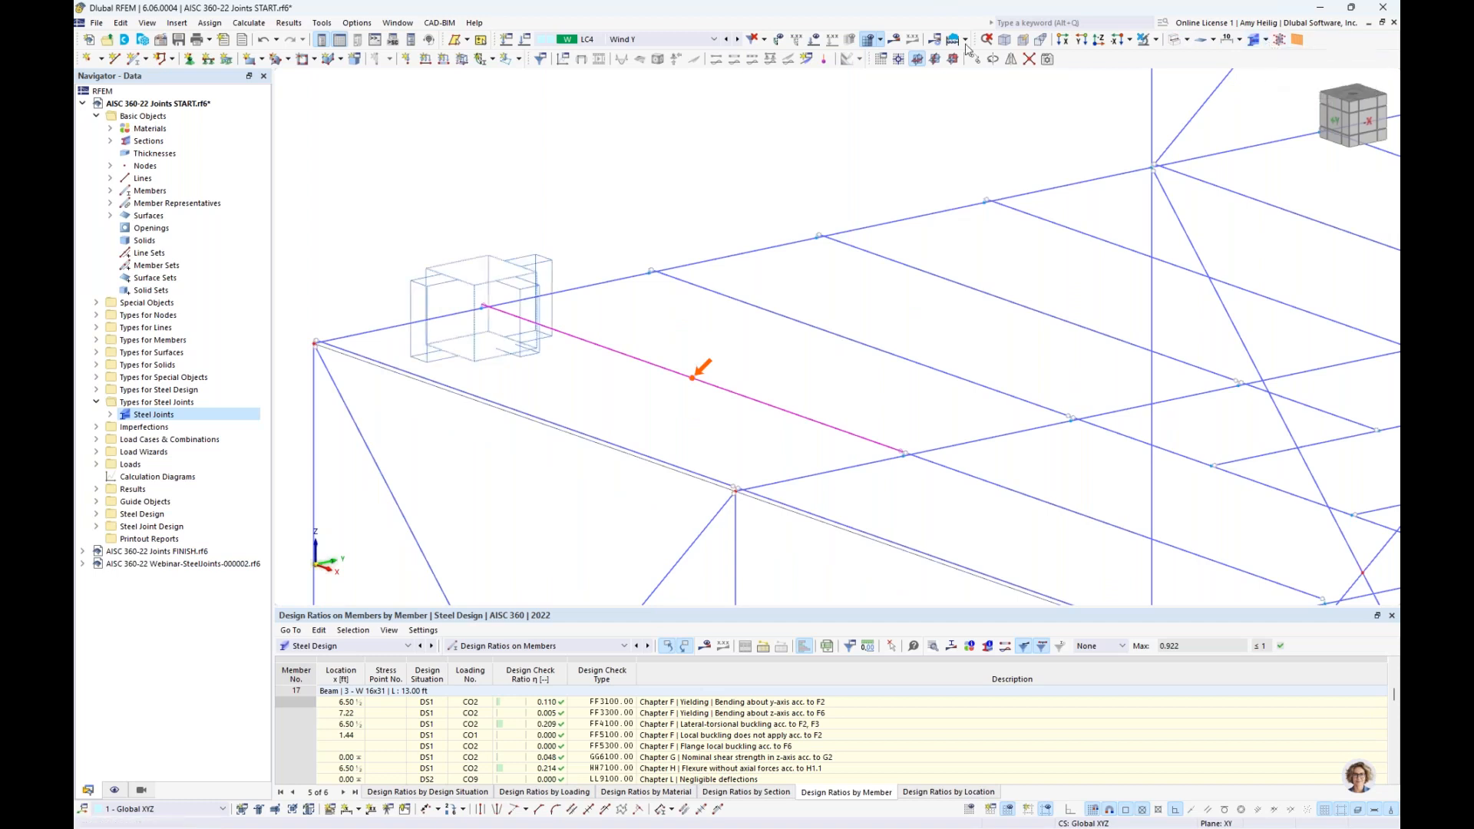
pyautogui.click(1265, 40)
pyautogui.click(1268, 88)
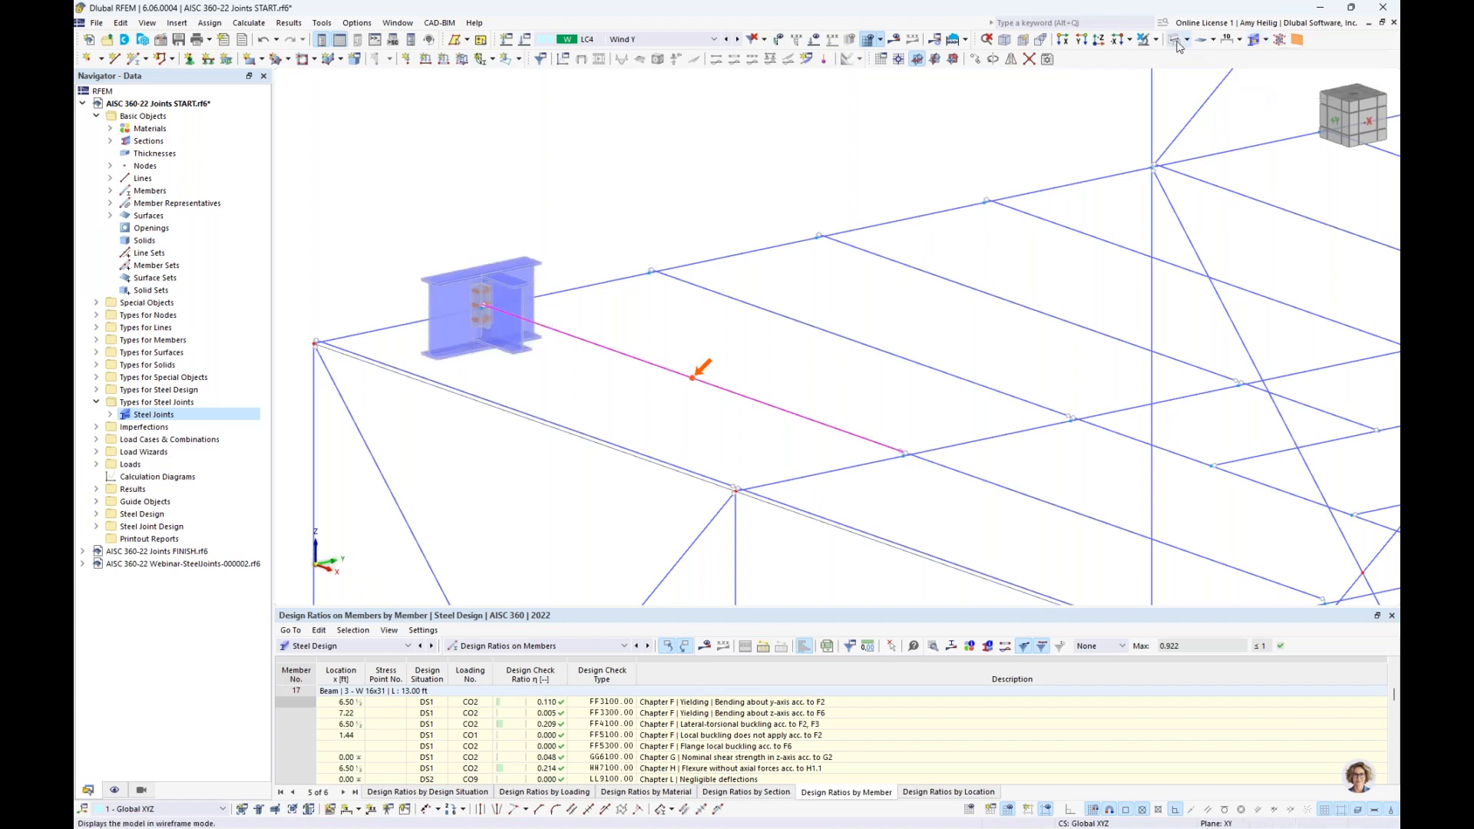
pyautogui.click(1202, 41)
pyautogui.click(1194, 87)
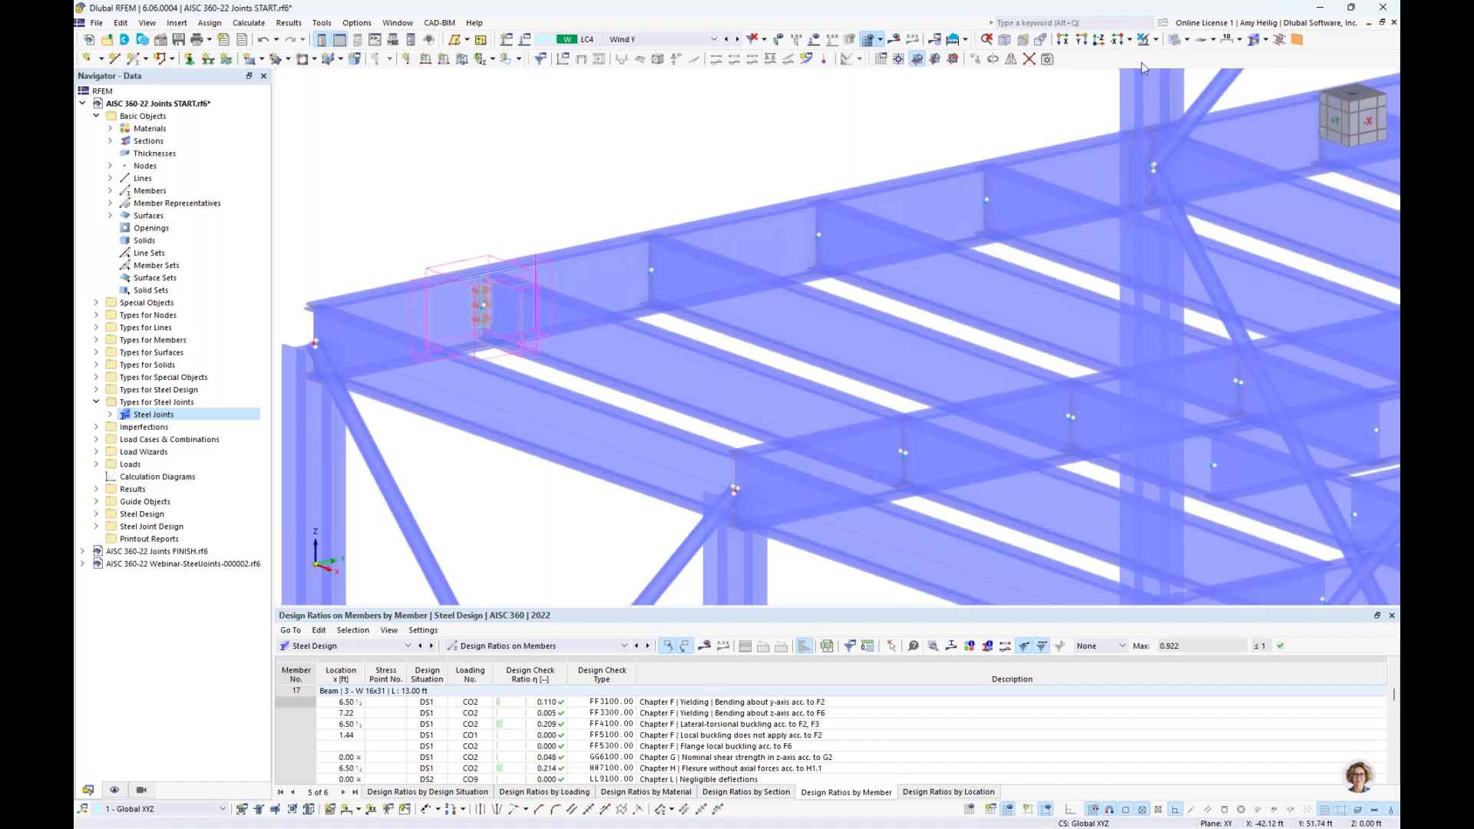
# Step: Extend the steel joint's node assignment to nodes 34-37 along the edge girder
pyautogui.scroll(-4, 521, 247)
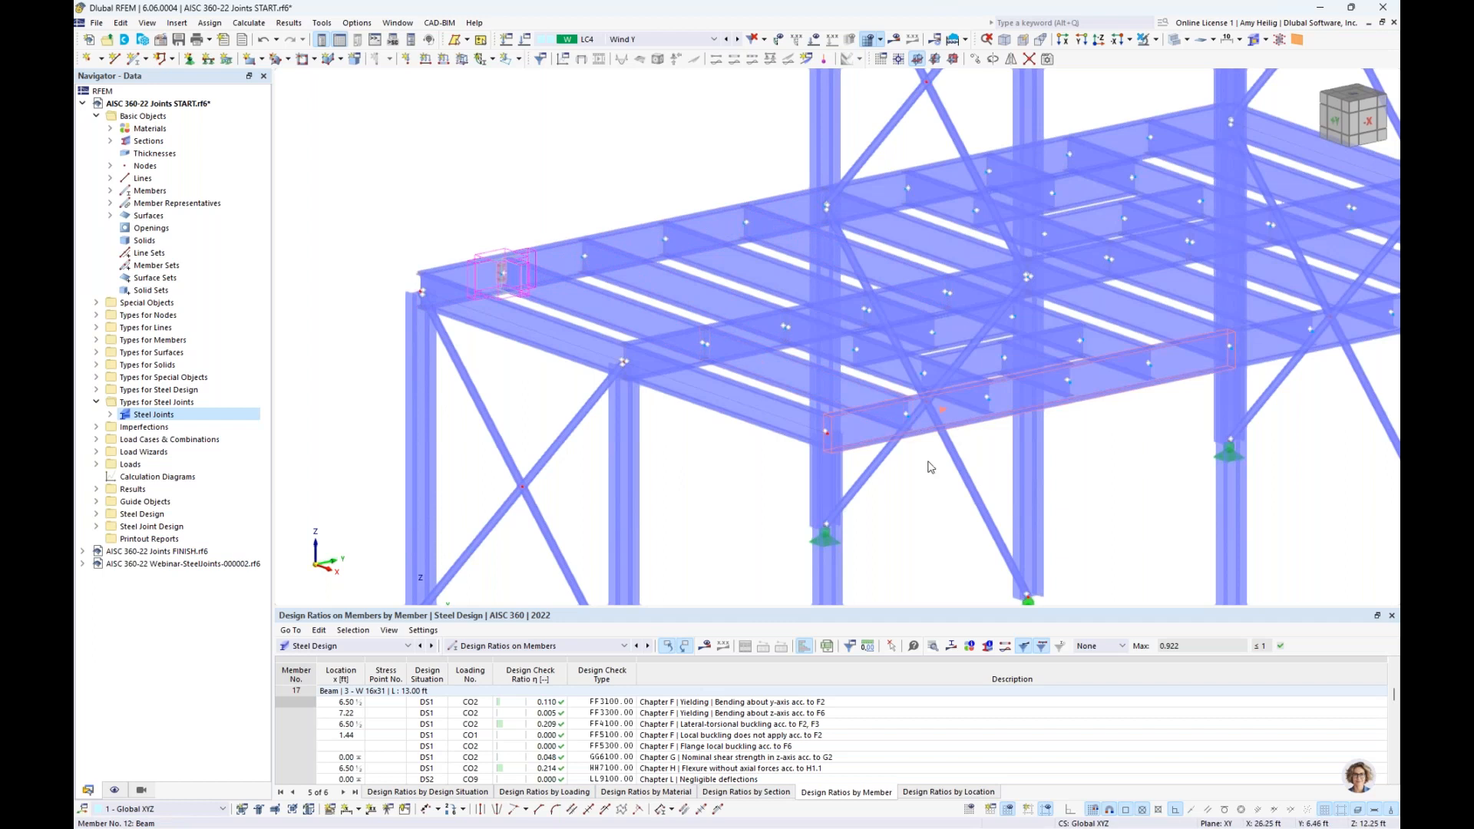
pyautogui.moveTo(723, 441); pyautogui.dragTo(661, 422, button='middle')
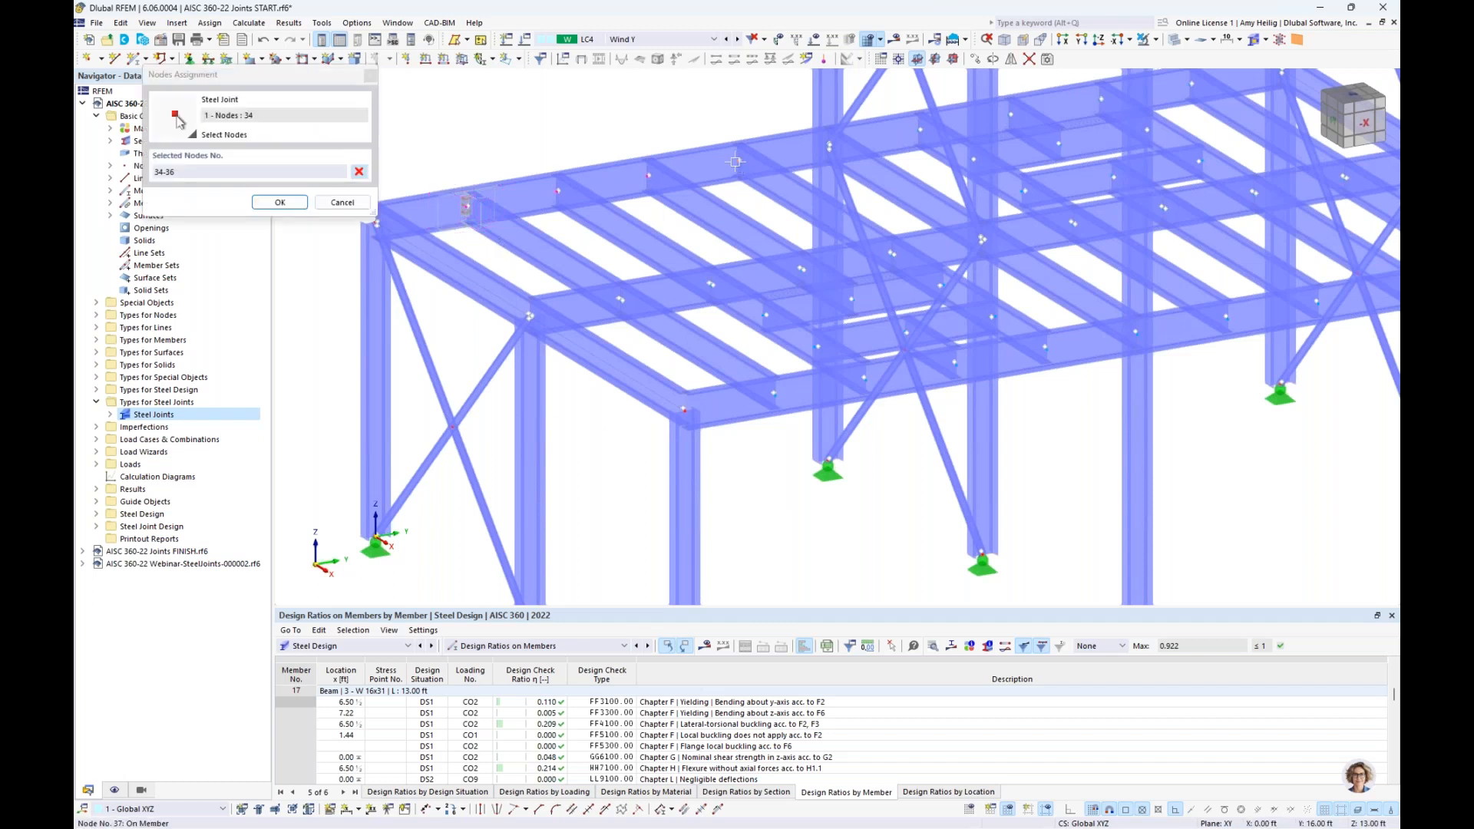
pyautogui.click(736, 162)
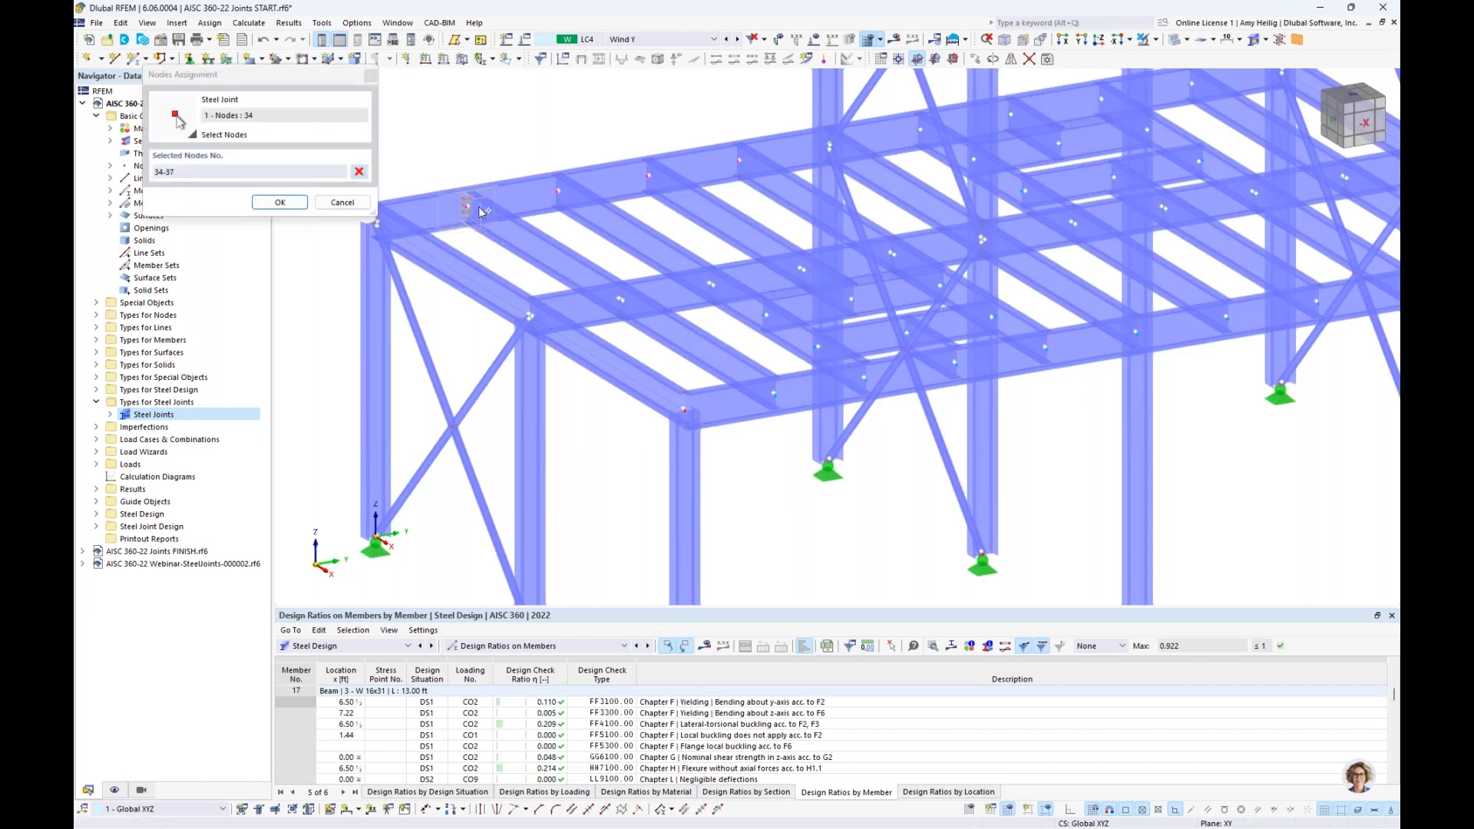
pyautogui.click(281, 202)
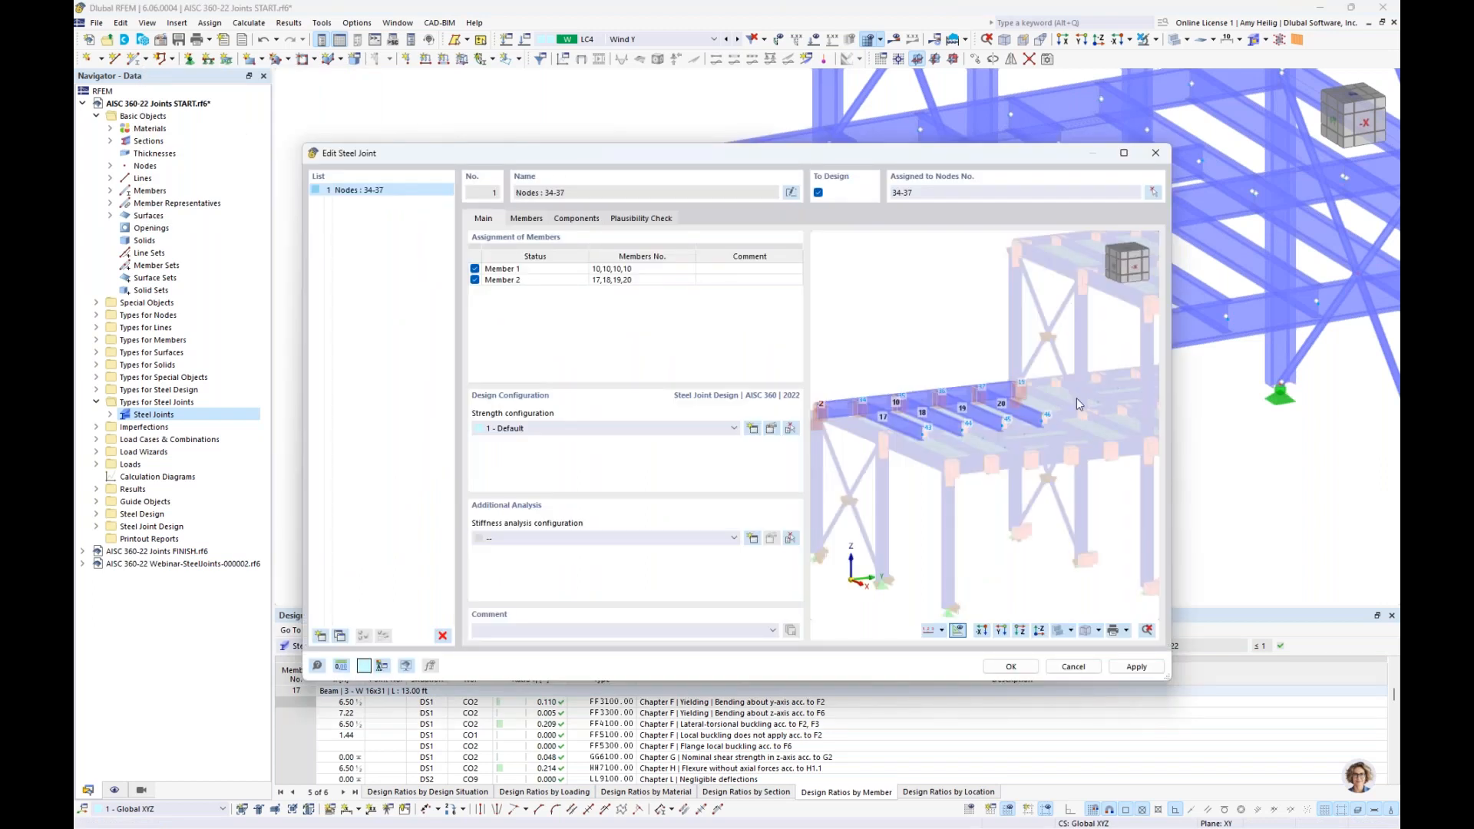
pyautogui.click(1011, 667)
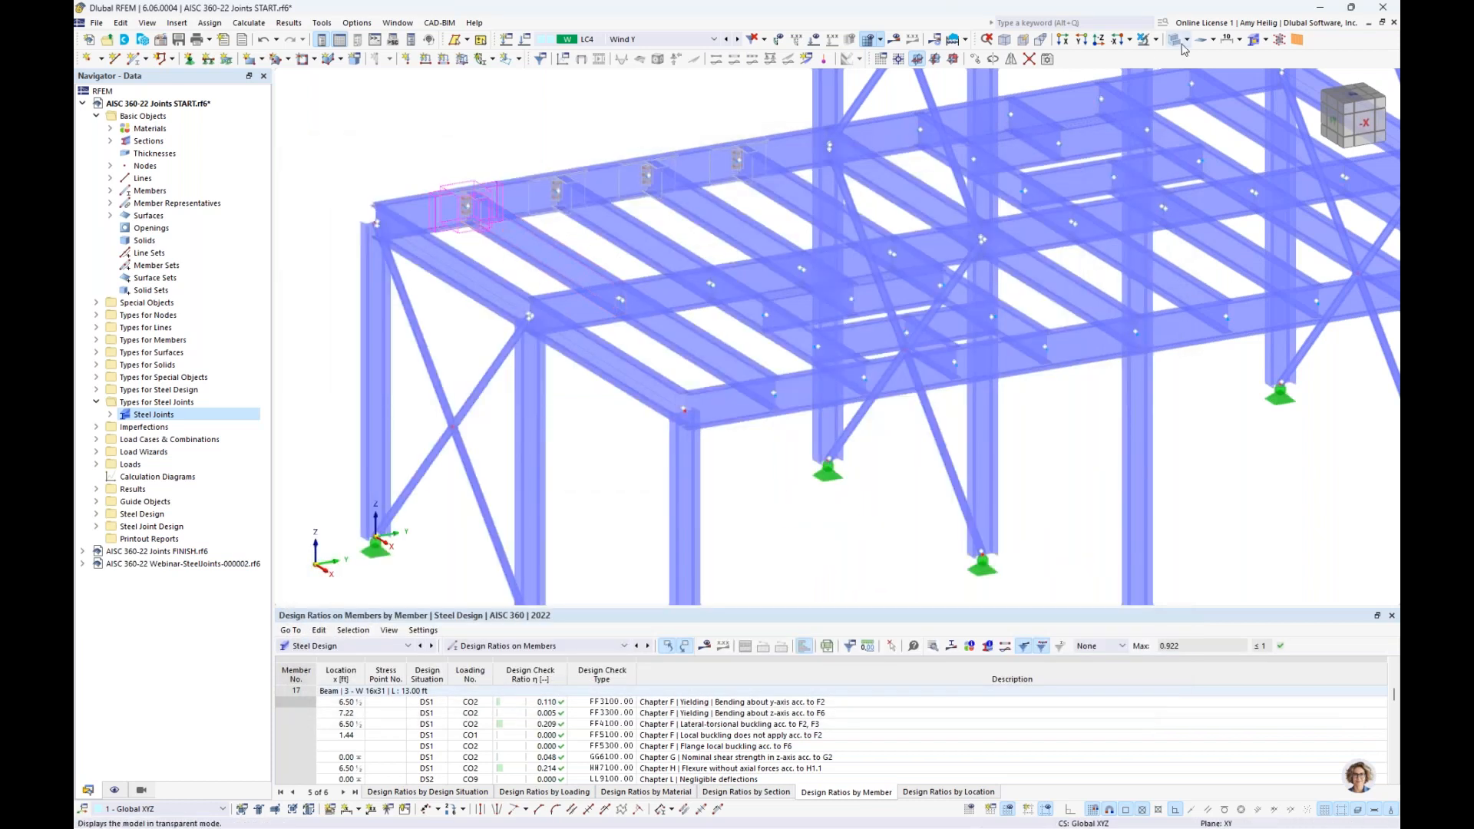
# Step: View the joints at nodes 34-37 in solid and wireframe display, and return the model to transparent display
pyautogui.click(1187, 40)
pyautogui.click(1202, 72)
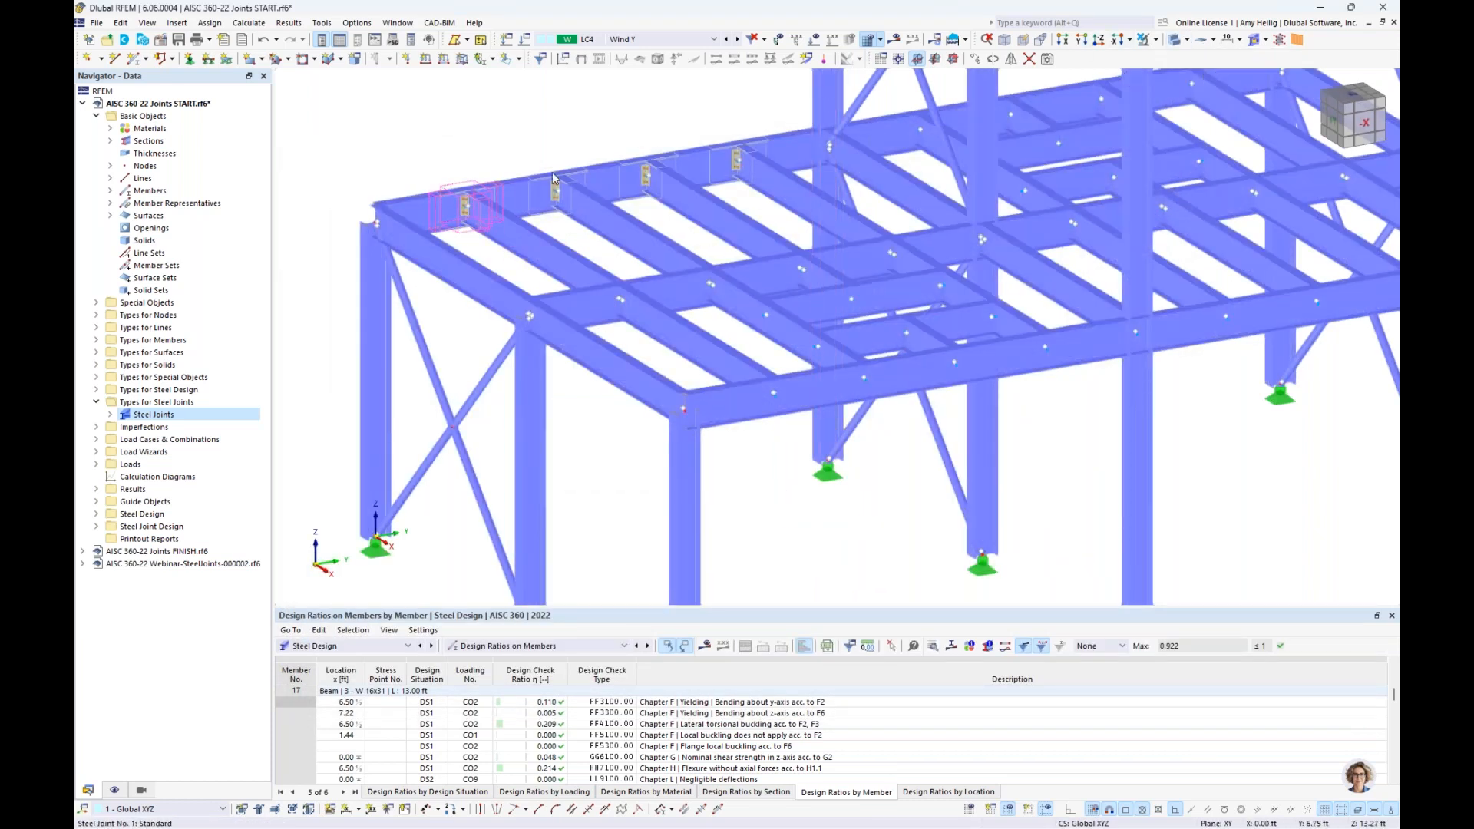
pyautogui.click(1187, 40)
pyautogui.click(1201, 58)
pyautogui.scroll(2, 648, 257)
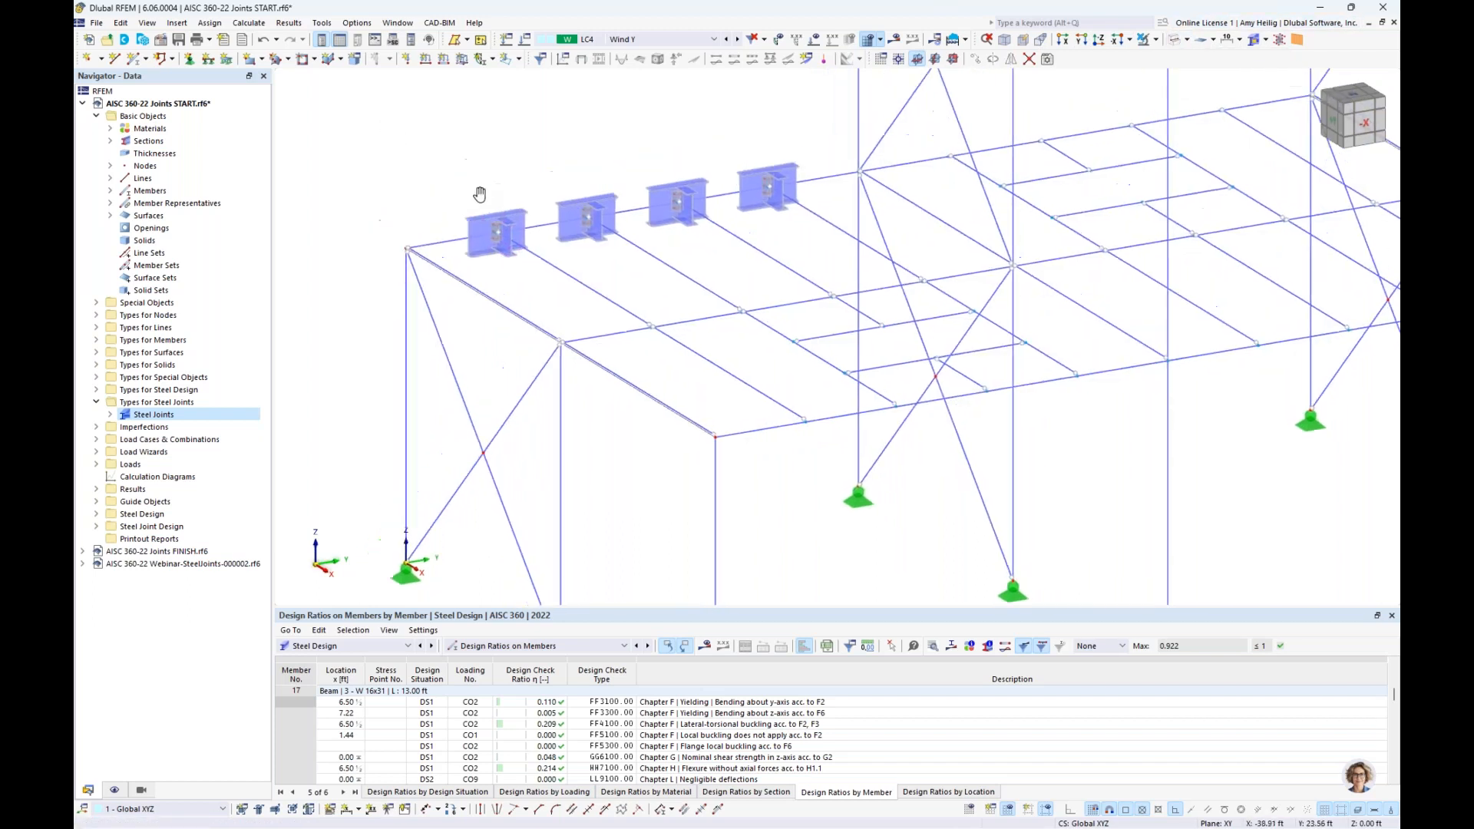
pyautogui.click(1187, 39)
pyautogui.click(1191, 90)
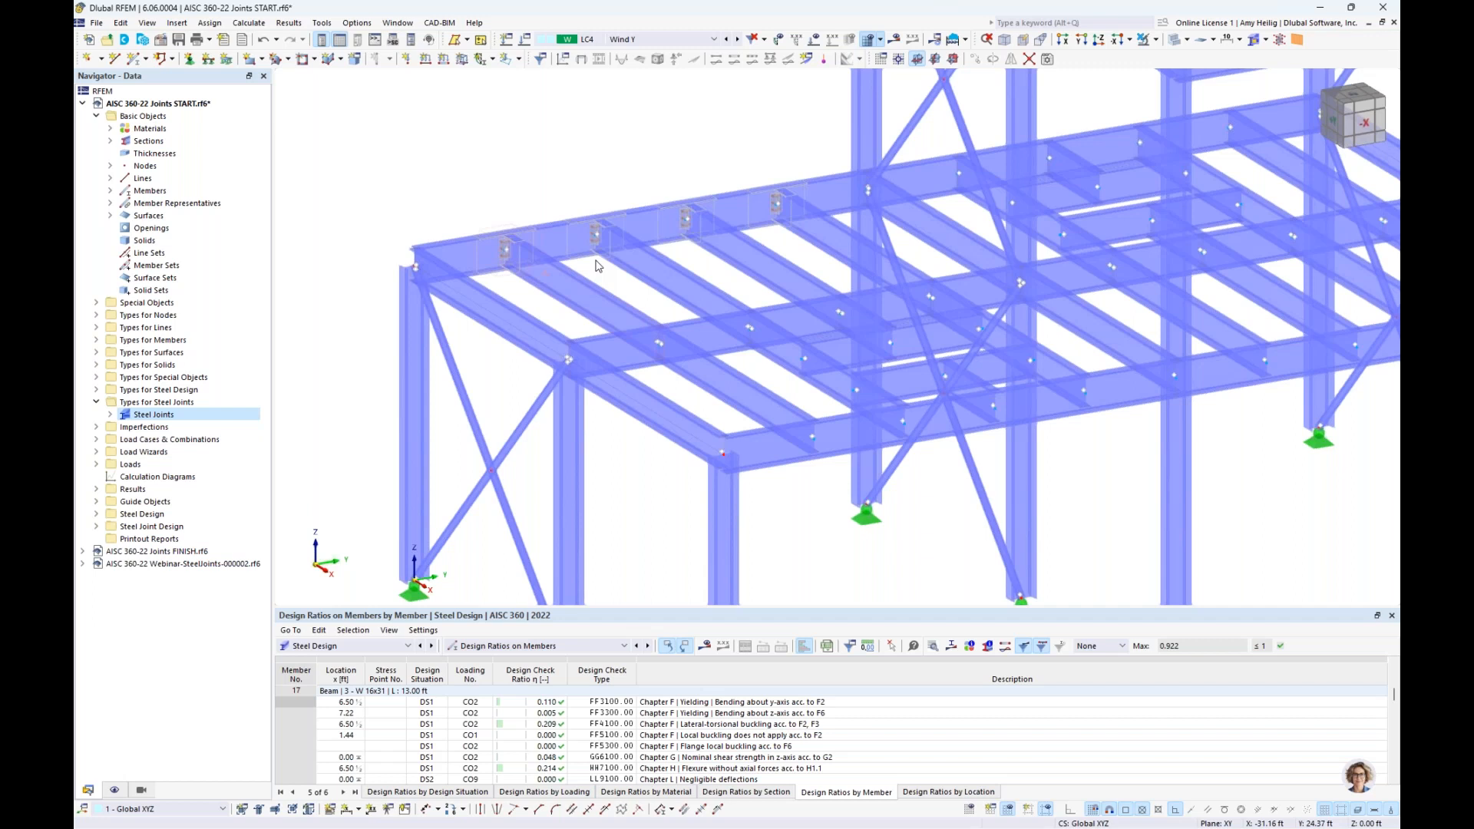
# Step: Create a second steel joint at node 77, where the round HSS braces cross, and open its component settings
pyautogui.scroll(-2, 598, 265)
pyautogui.press('Escape')
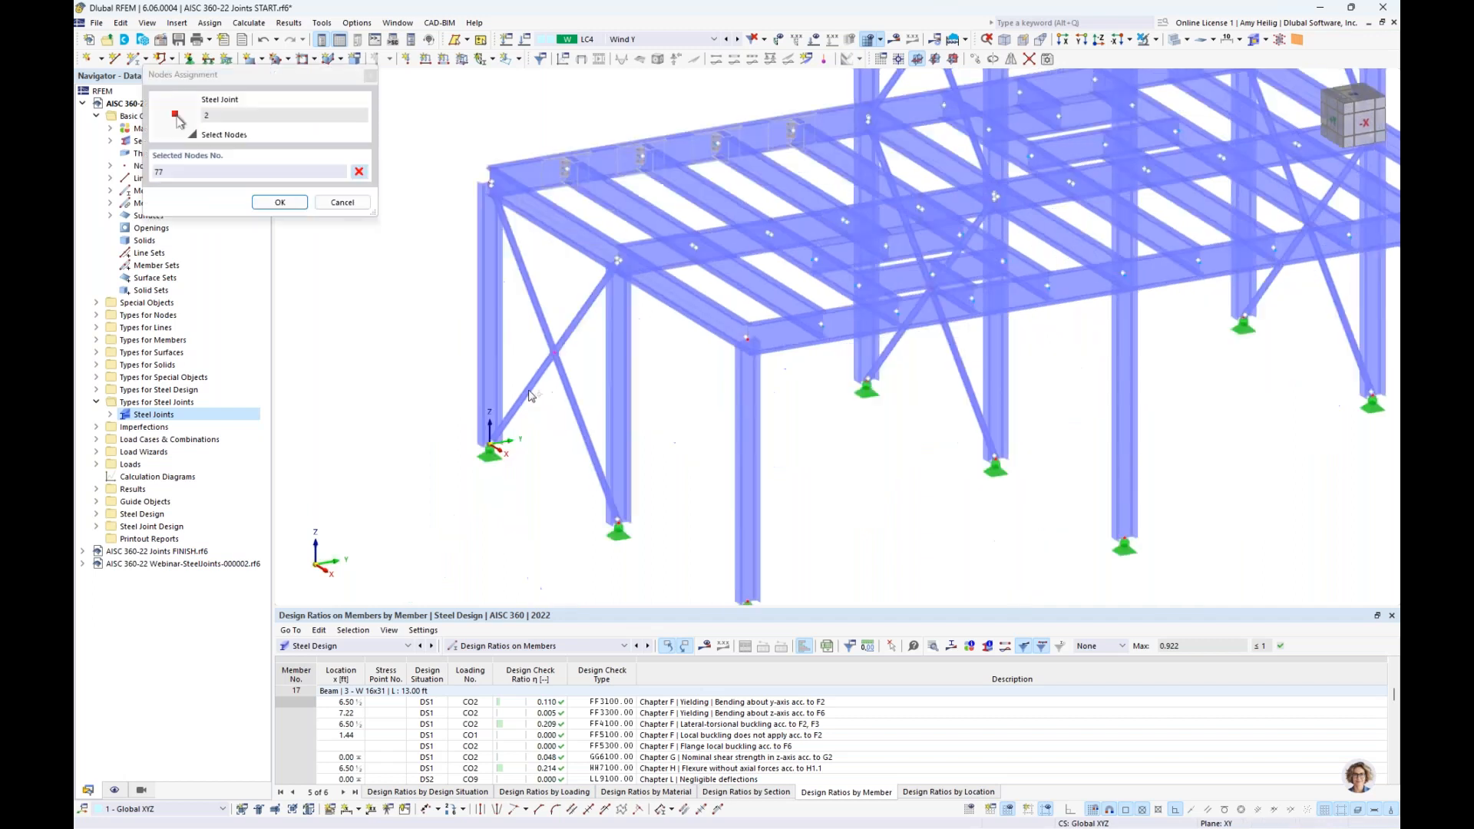
pyautogui.click(278, 202)
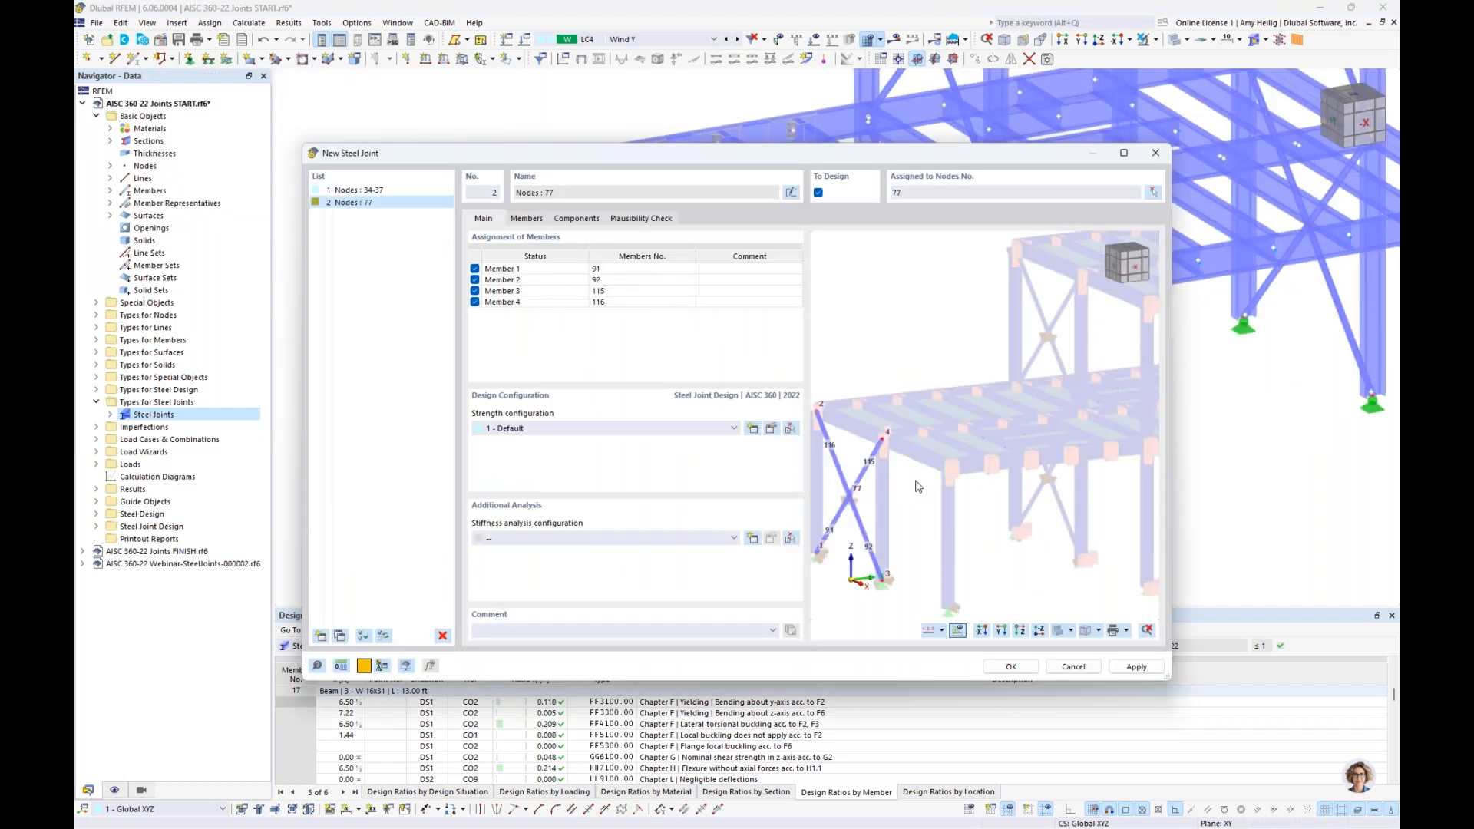
pyautogui.moveTo(917, 485); pyautogui.dragTo(1002, 447, button='middle')
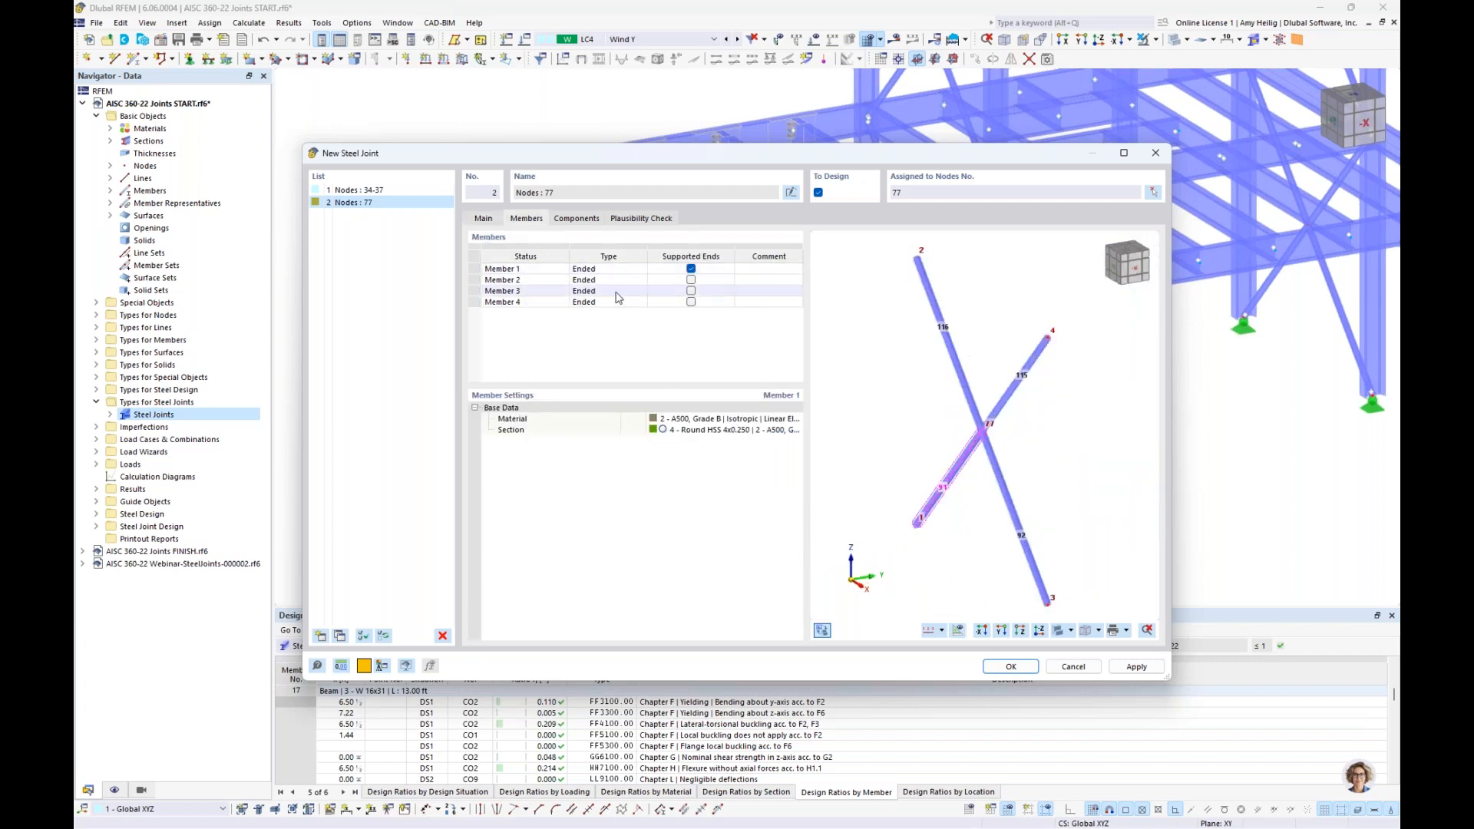
pyautogui.keyDown('ctrl'); pyautogui.moveTo(1006, 461); pyautogui.dragTo(1026, 427, button='middle'); pyautogui.keyUp('ctrl')
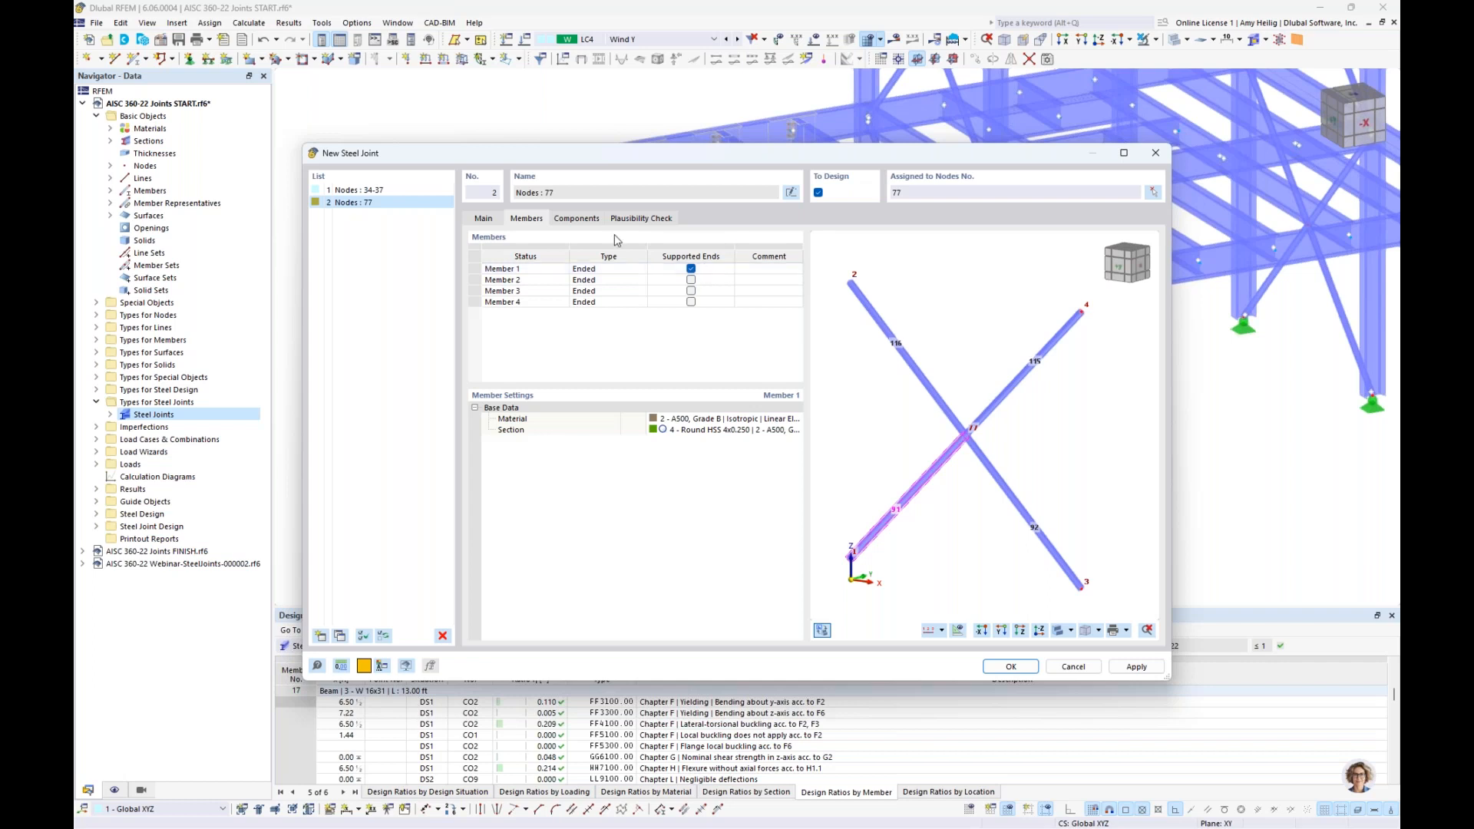
pyautogui.click(578, 219)
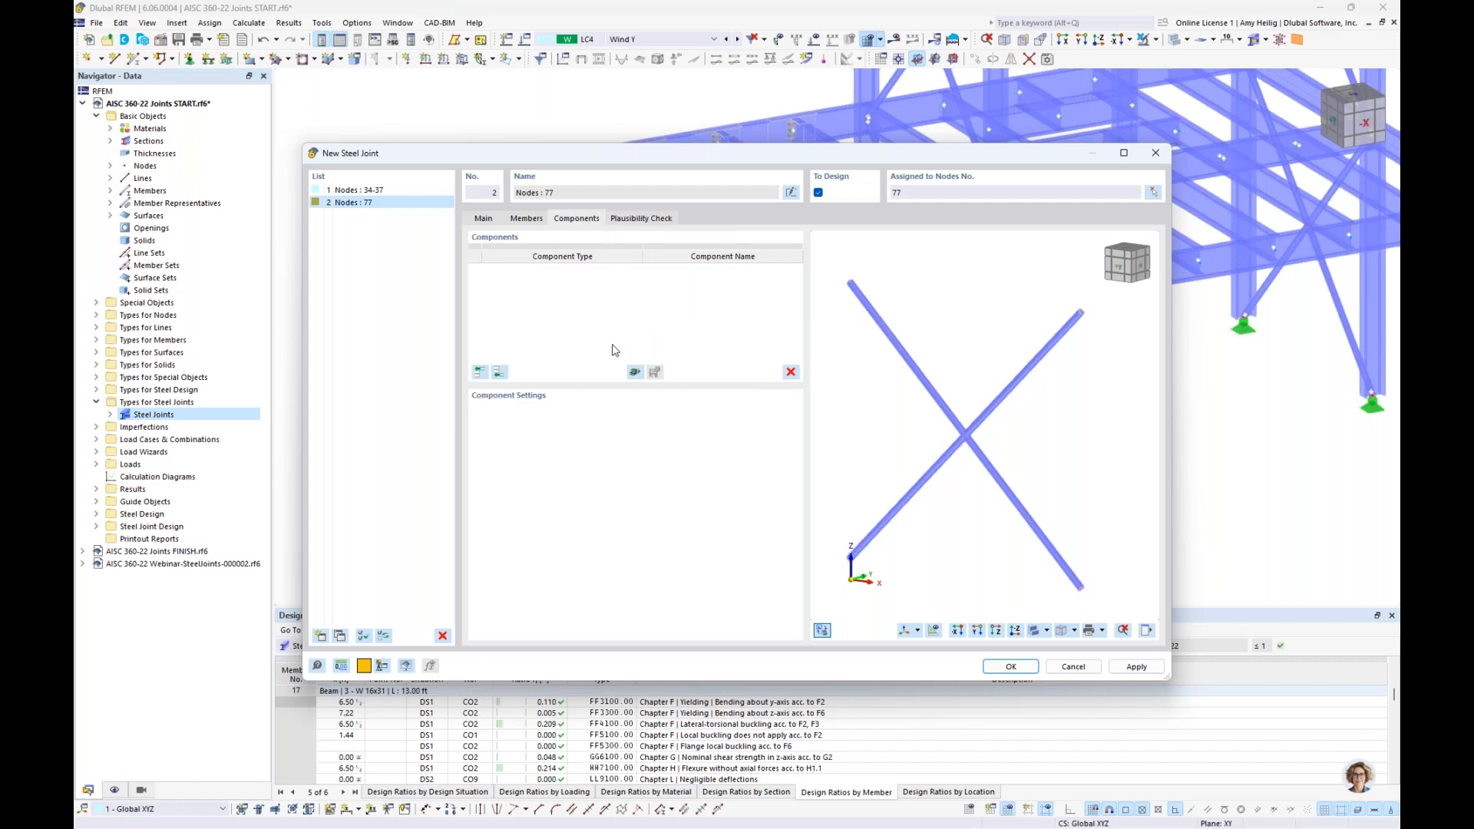
# Step: Add a plate component to the joint at node 77 and assign it material 3 - A36 (Plates, Strips and Sheets)
pyautogui.click(500, 373)
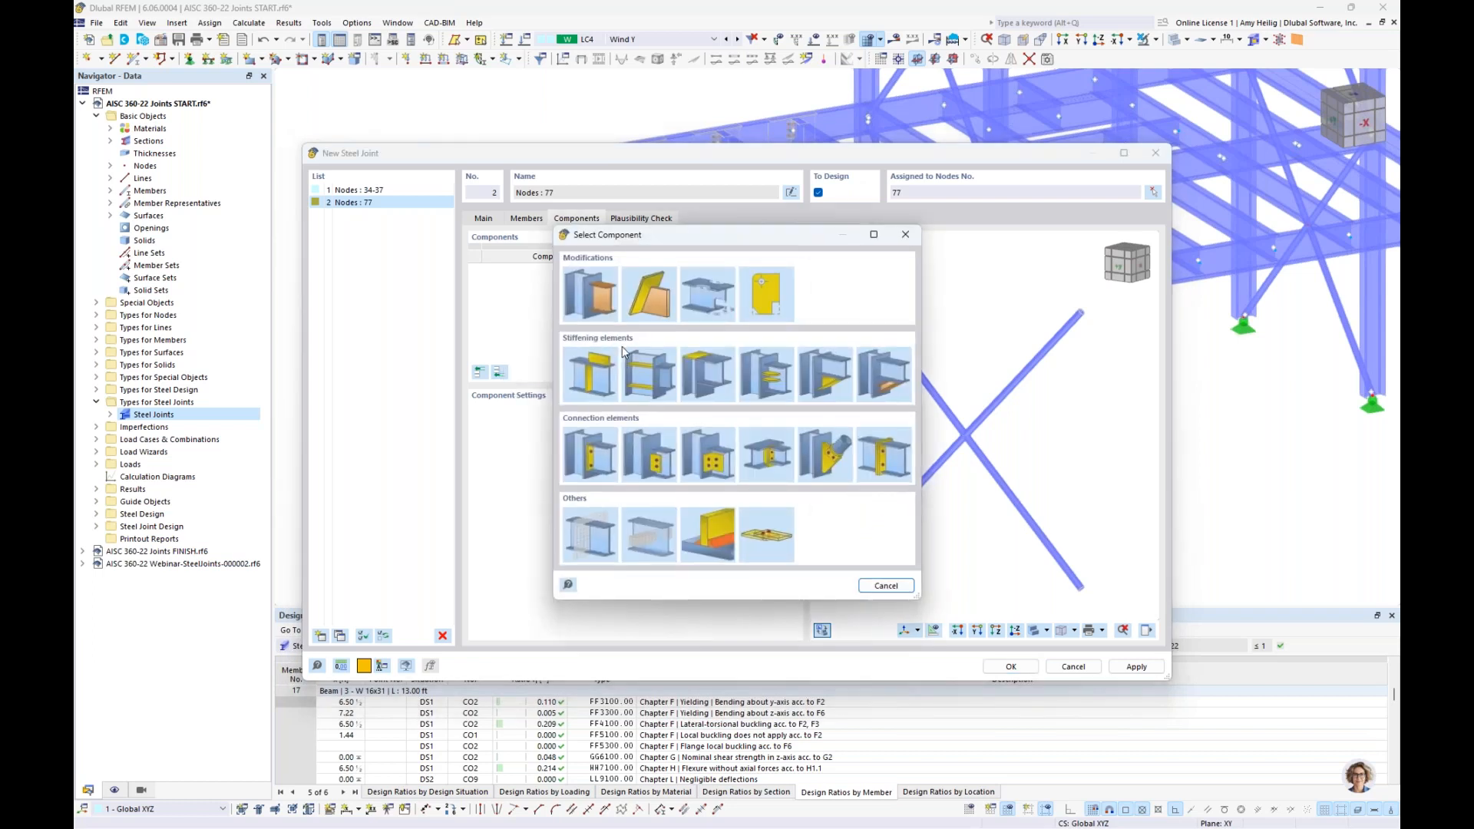
pyautogui.click(592, 376)
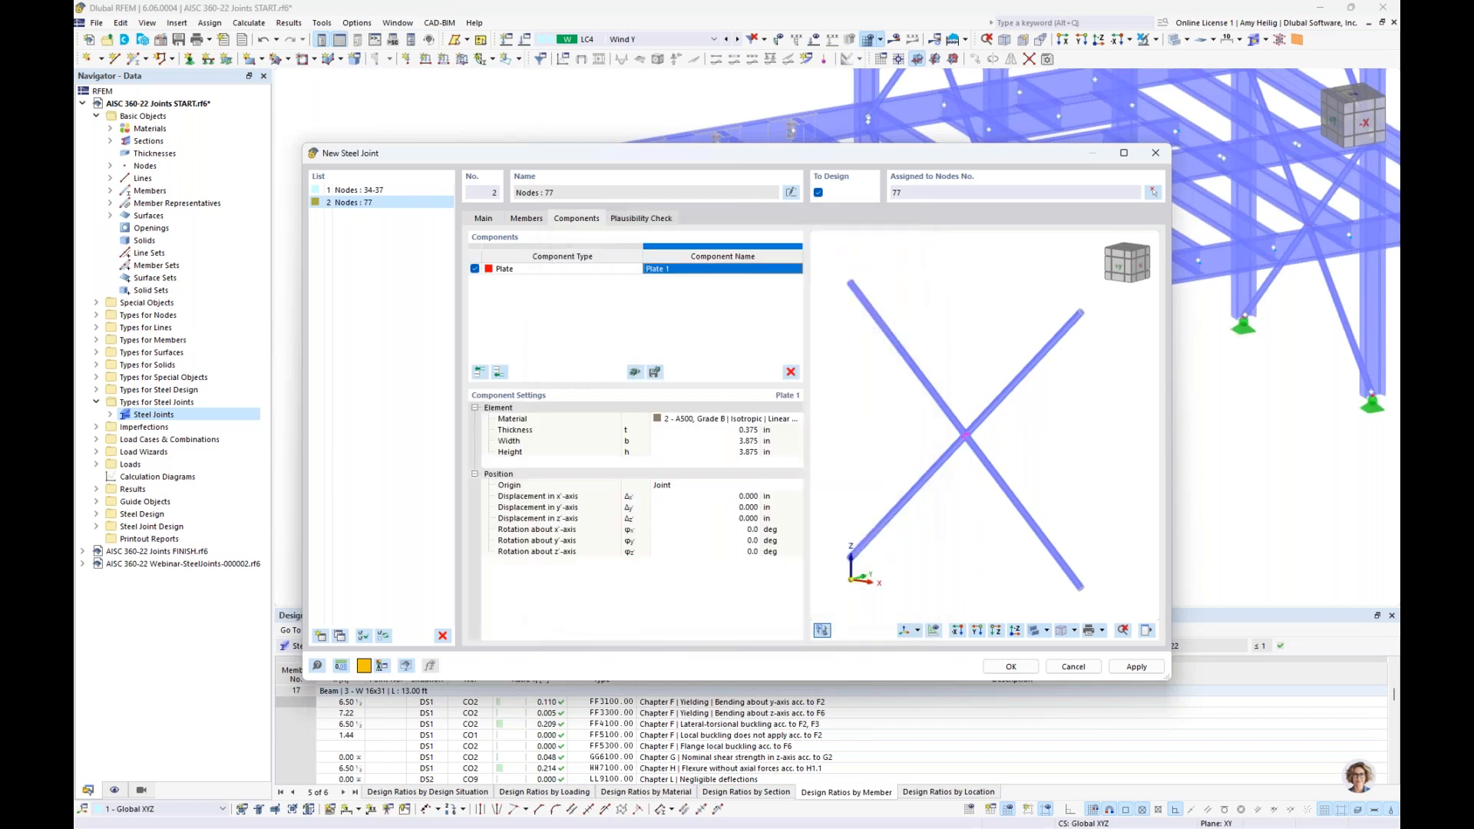
pyautogui.click(717, 420)
pyautogui.click(717, 421)
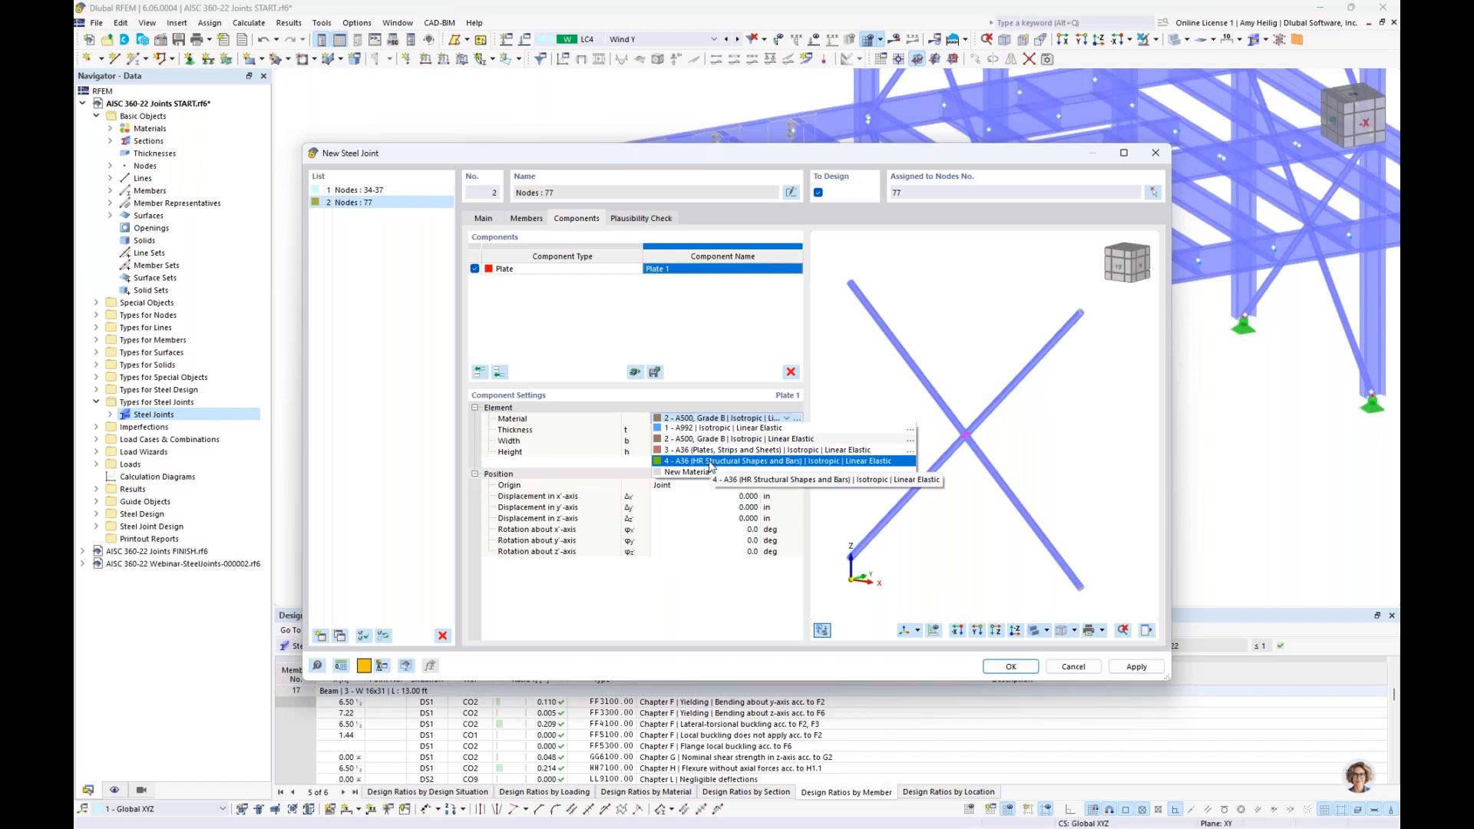
pyautogui.click(705, 450)
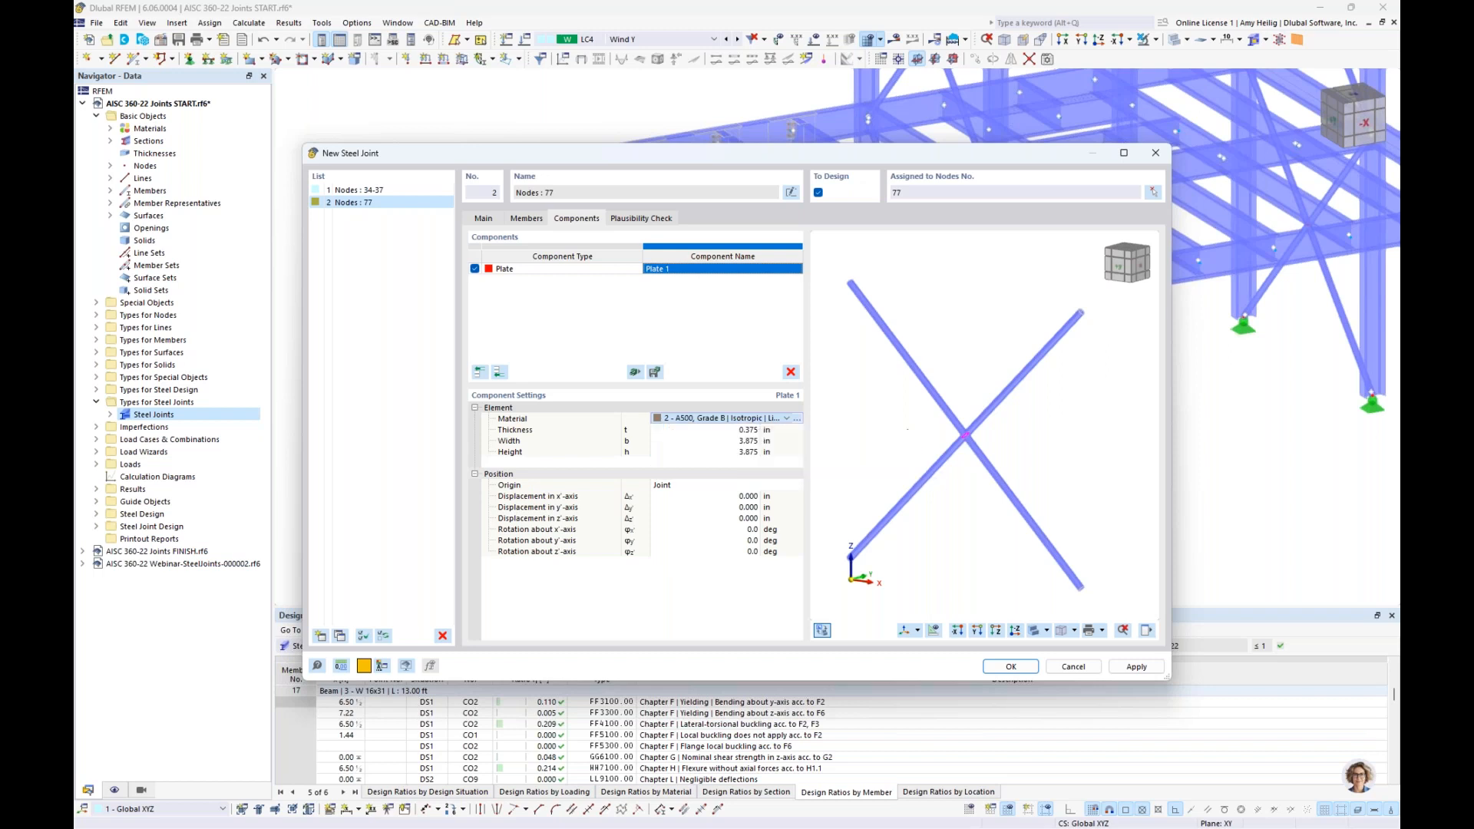
# Step: Set the width and height of Plate 1 to 13.75 in each
pyautogui.click(688, 431)
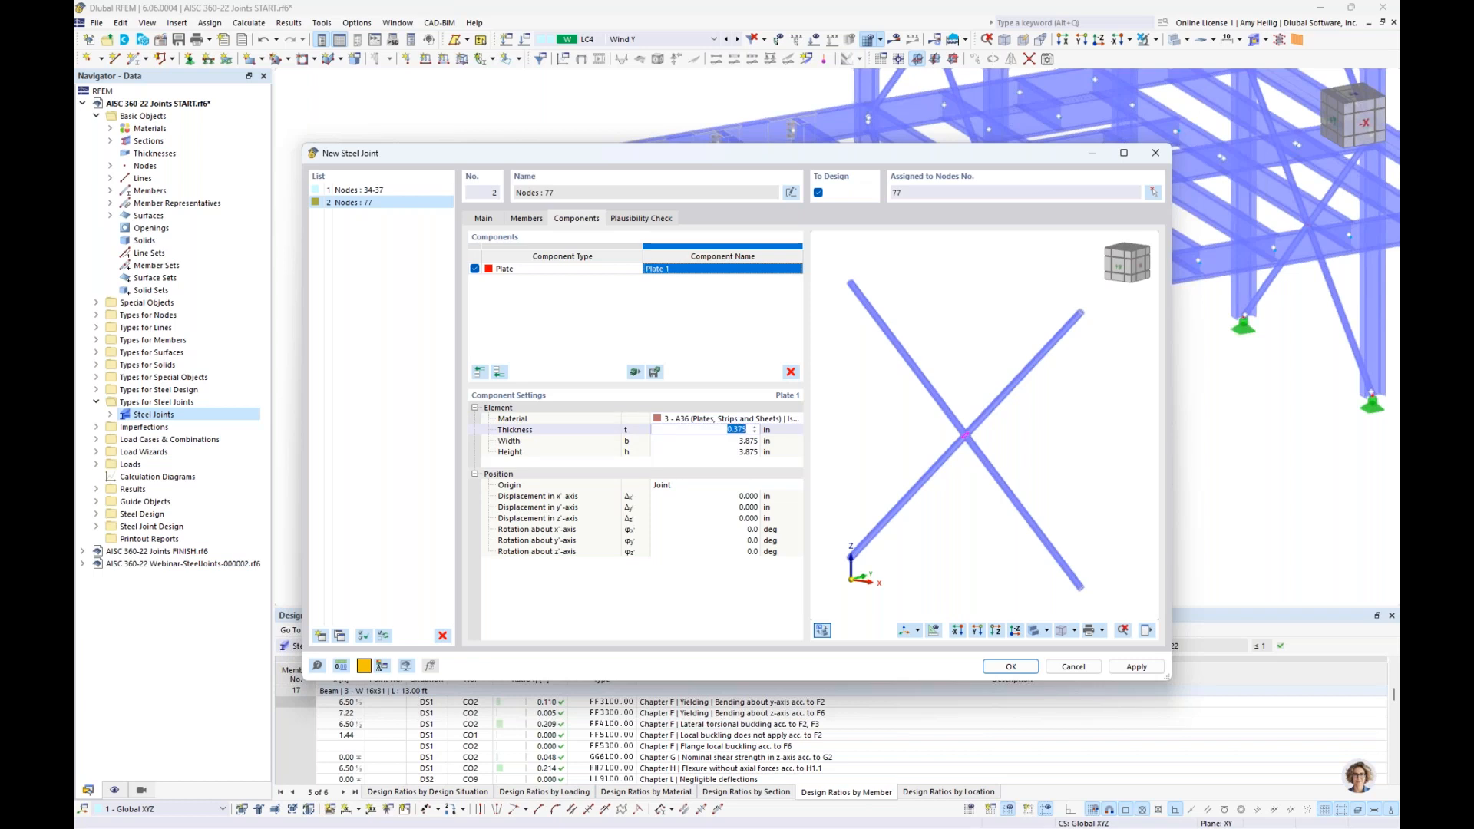
pyautogui.click(686, 440)
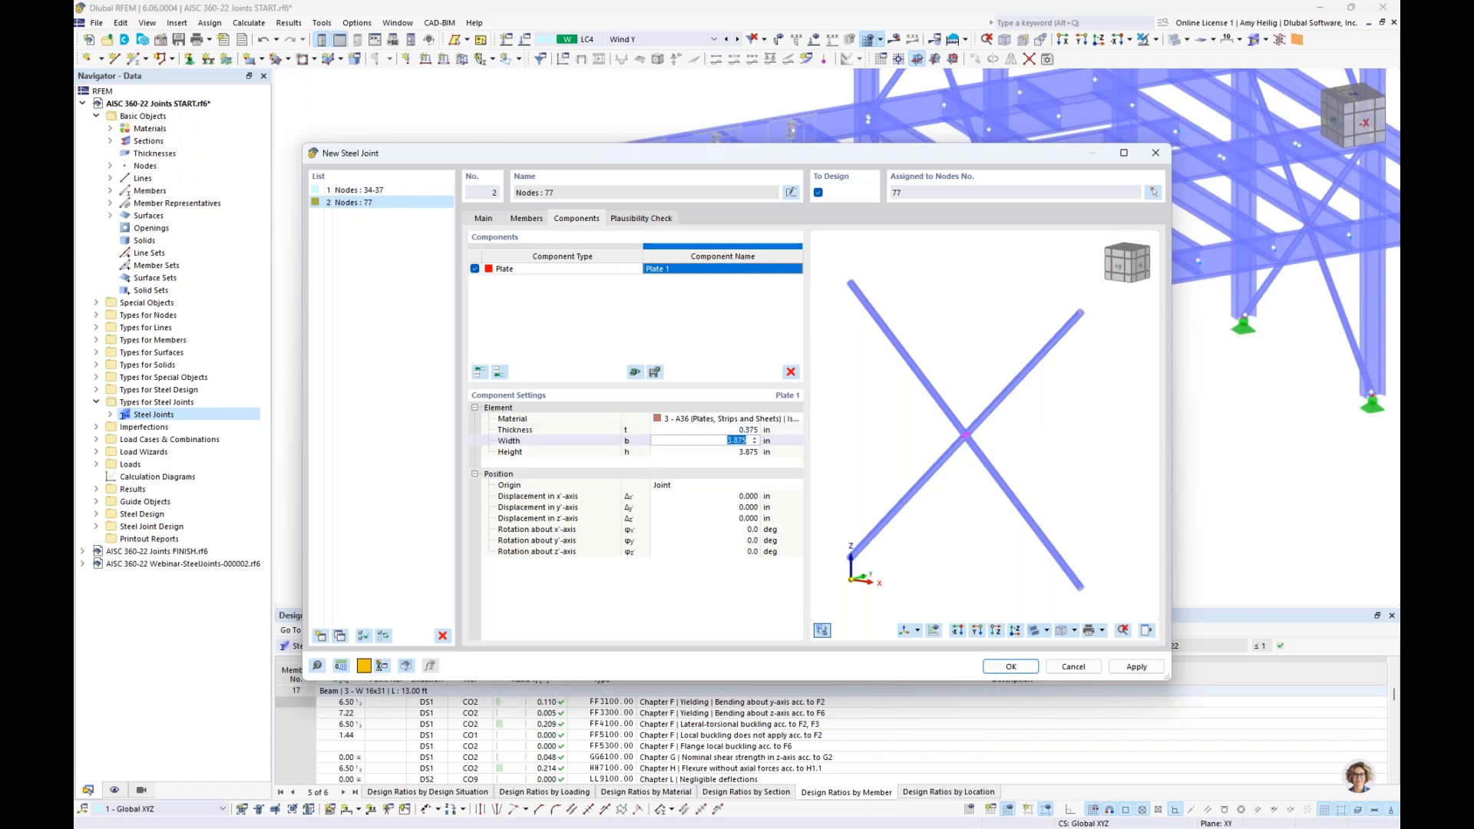
pyautogui.write('13.75')
pyautogui.press('Tab')
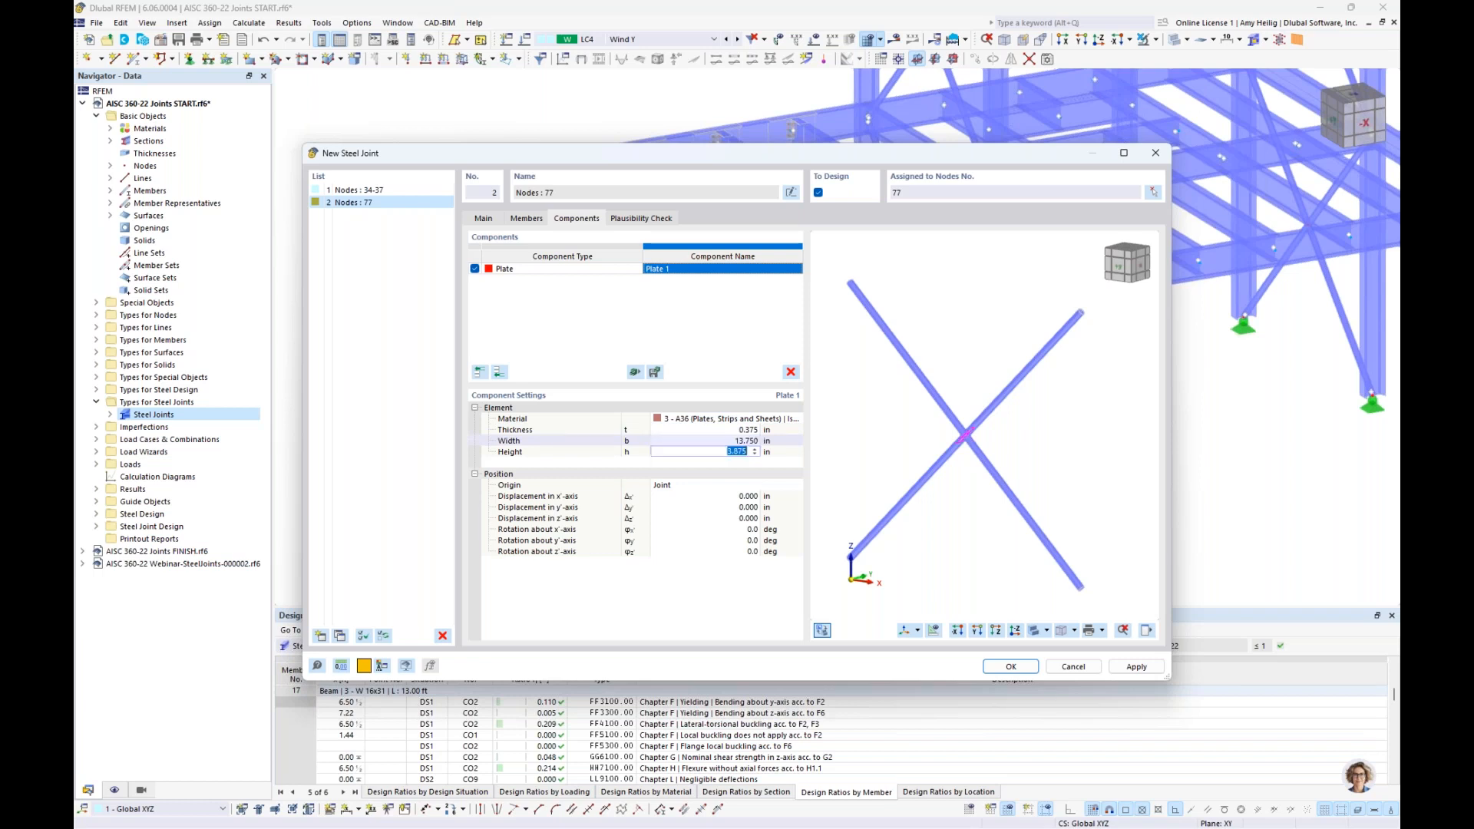
pyautogui.write('13.3')
pyautogui.press('BackSpace')
pyautogui.write('75')
pyautogui.press('Tab')
# Step: Rotate Plate 1 by 90° about its x'-axis and 45° about its y'-axis, with the local axes shown as a guide
pyautogui.scroll(3, 967, 439)
pyautogui.scroll(1, 968, 439)
pyautogui.scroll(1, 967, 439)
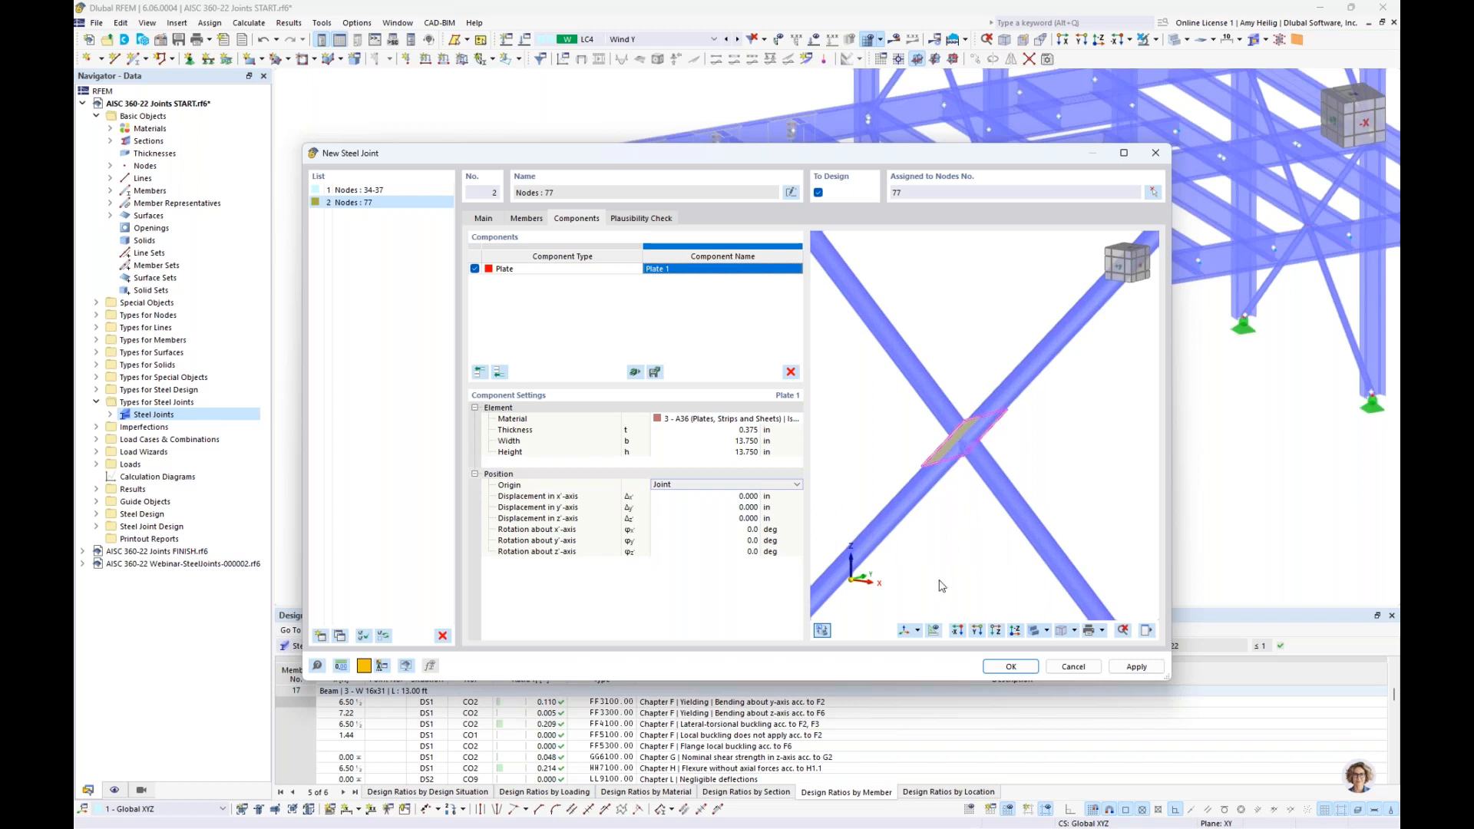
pyautogui.click(905, 631)
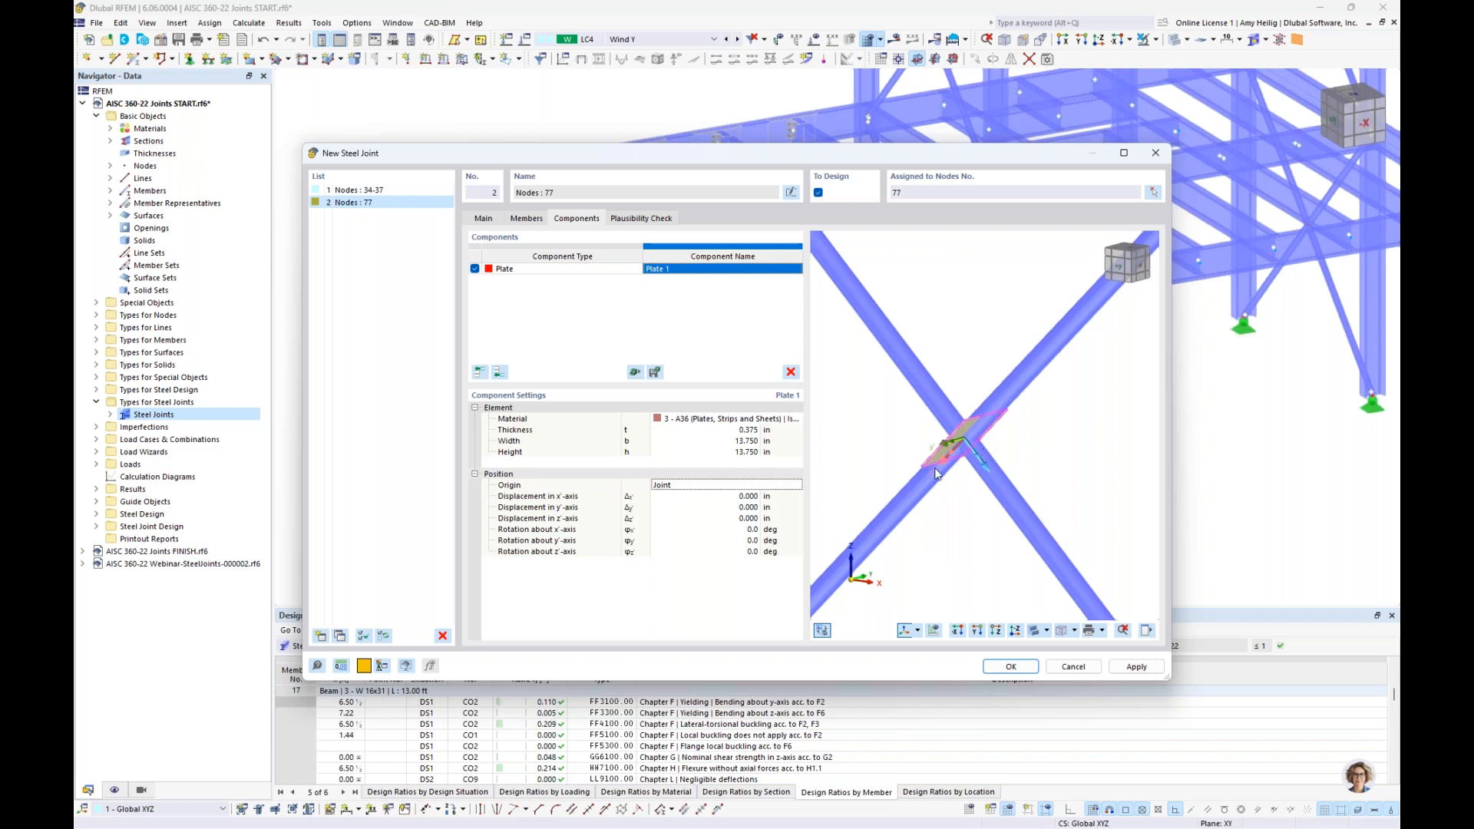
pyautogui.click(724, 529)
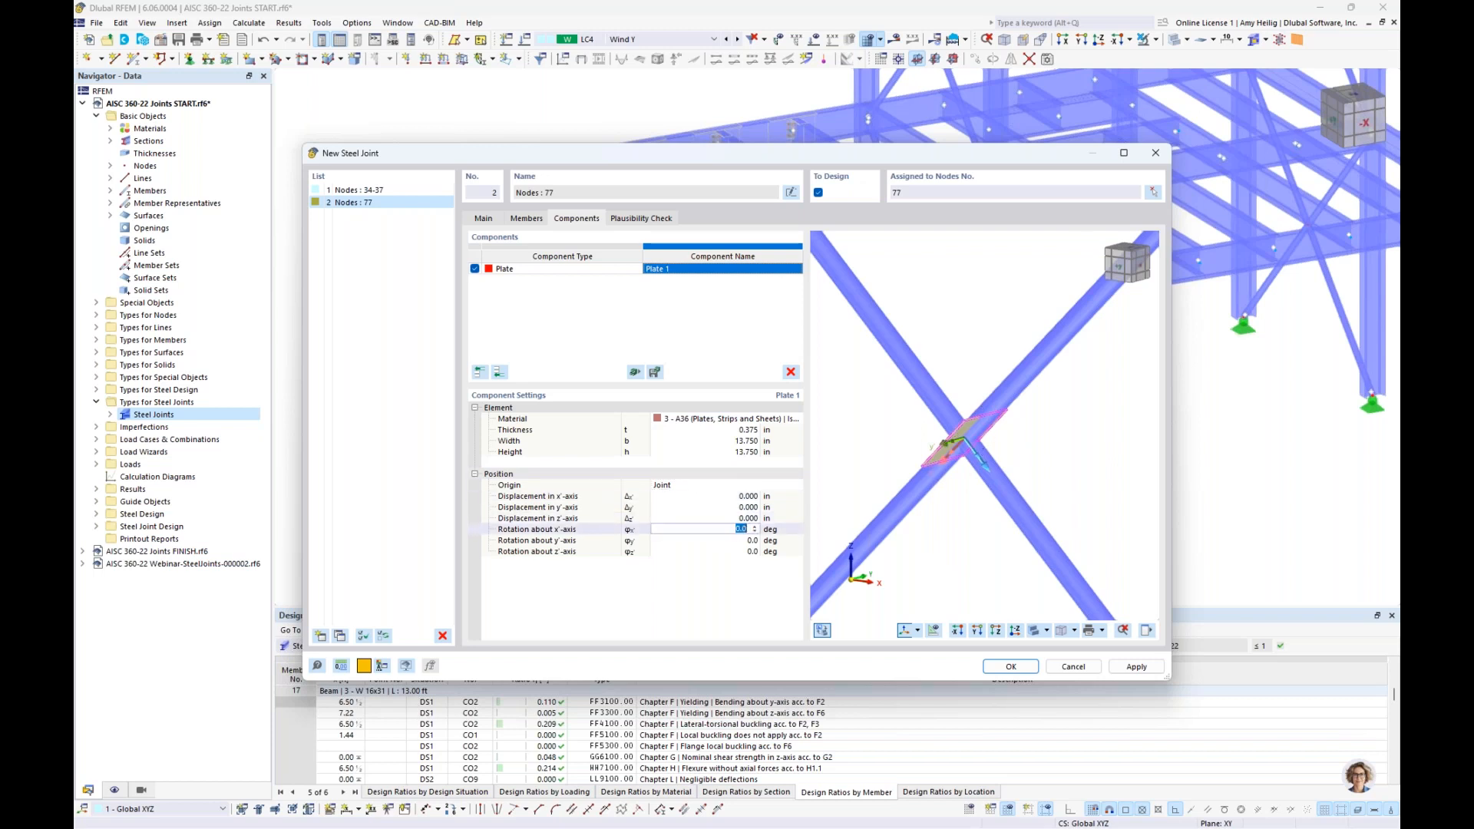
pyautogui.write('90')
pyautogui.press('Tab')
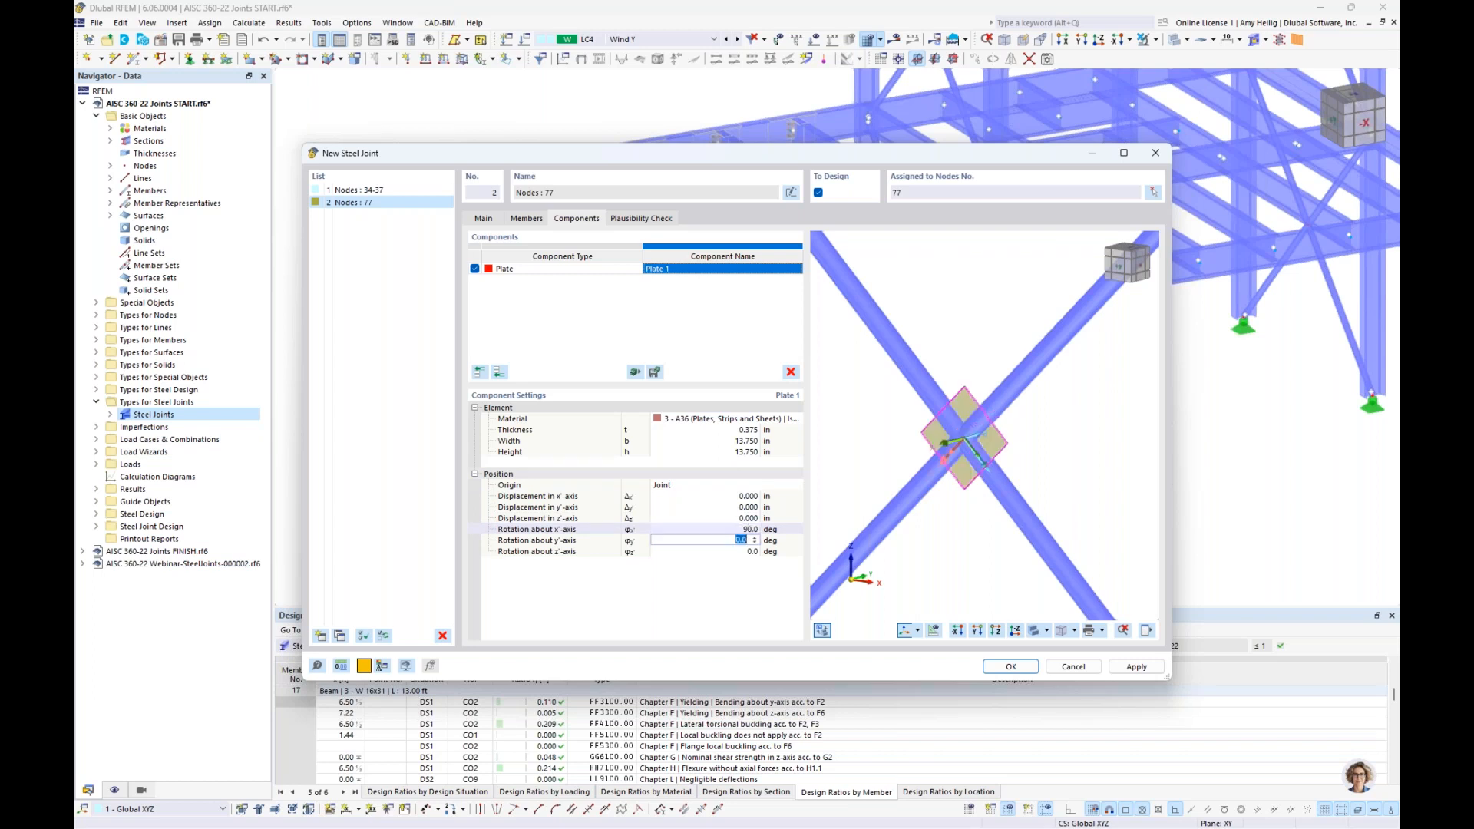
pyautogui.write('45')
pyautogui.press('Tab')
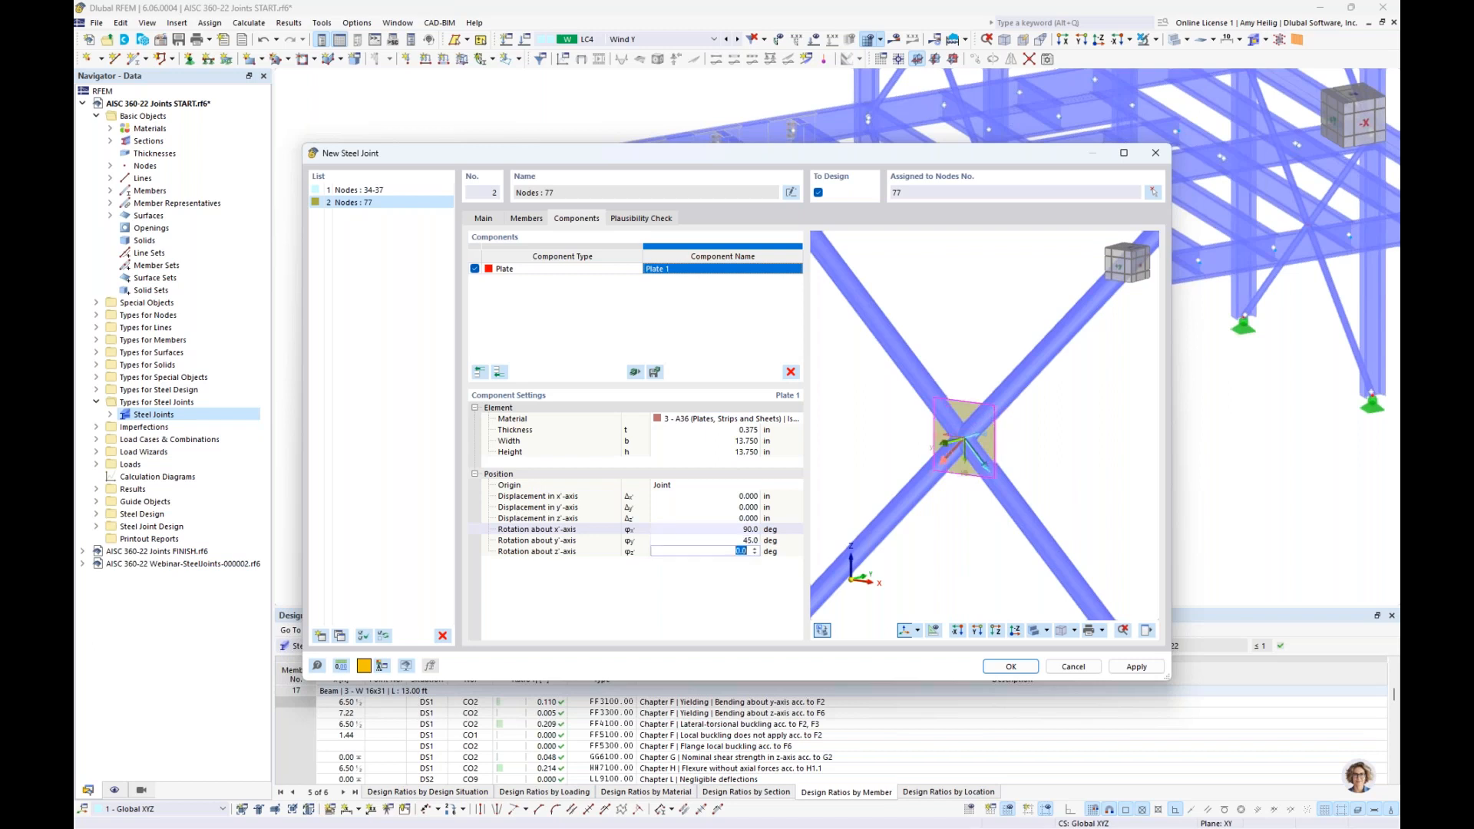
pyautogui.click(903, 631)
pyautogui.keyDown('ctrl'); pyautogui.moveTo(971, 548); pyautogui.dragTo(1051, 509, button='middle'); pyautogui.keyUp('ctrl')
pyautogui.scroll(3, 967, 423)
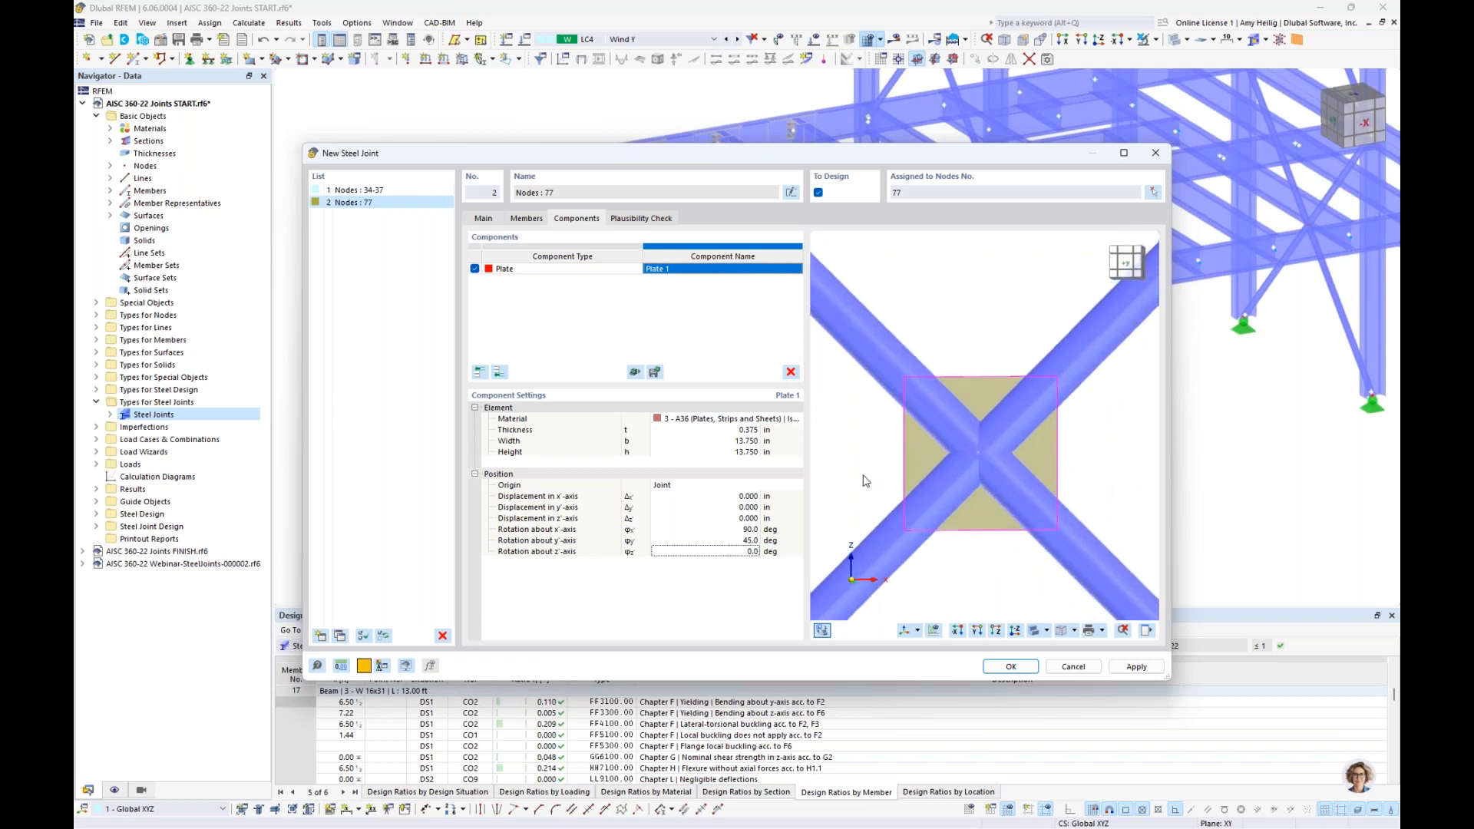
# Step: Add a plate editor component that chamfers all corners of Plate 1 by 3 x 3 in
pyautogui.click(500, 372)
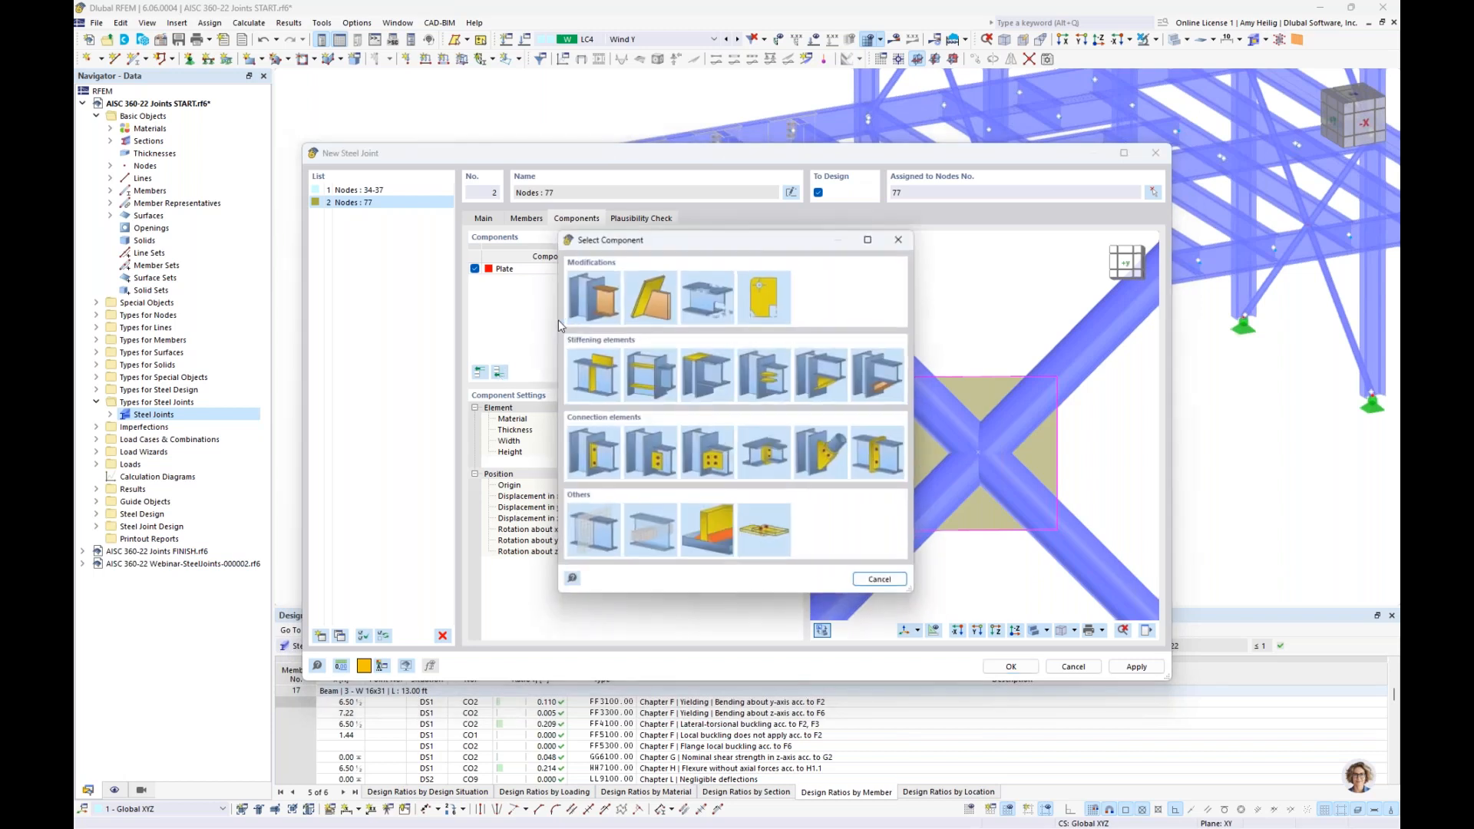
pyautogui.click(757, 300)
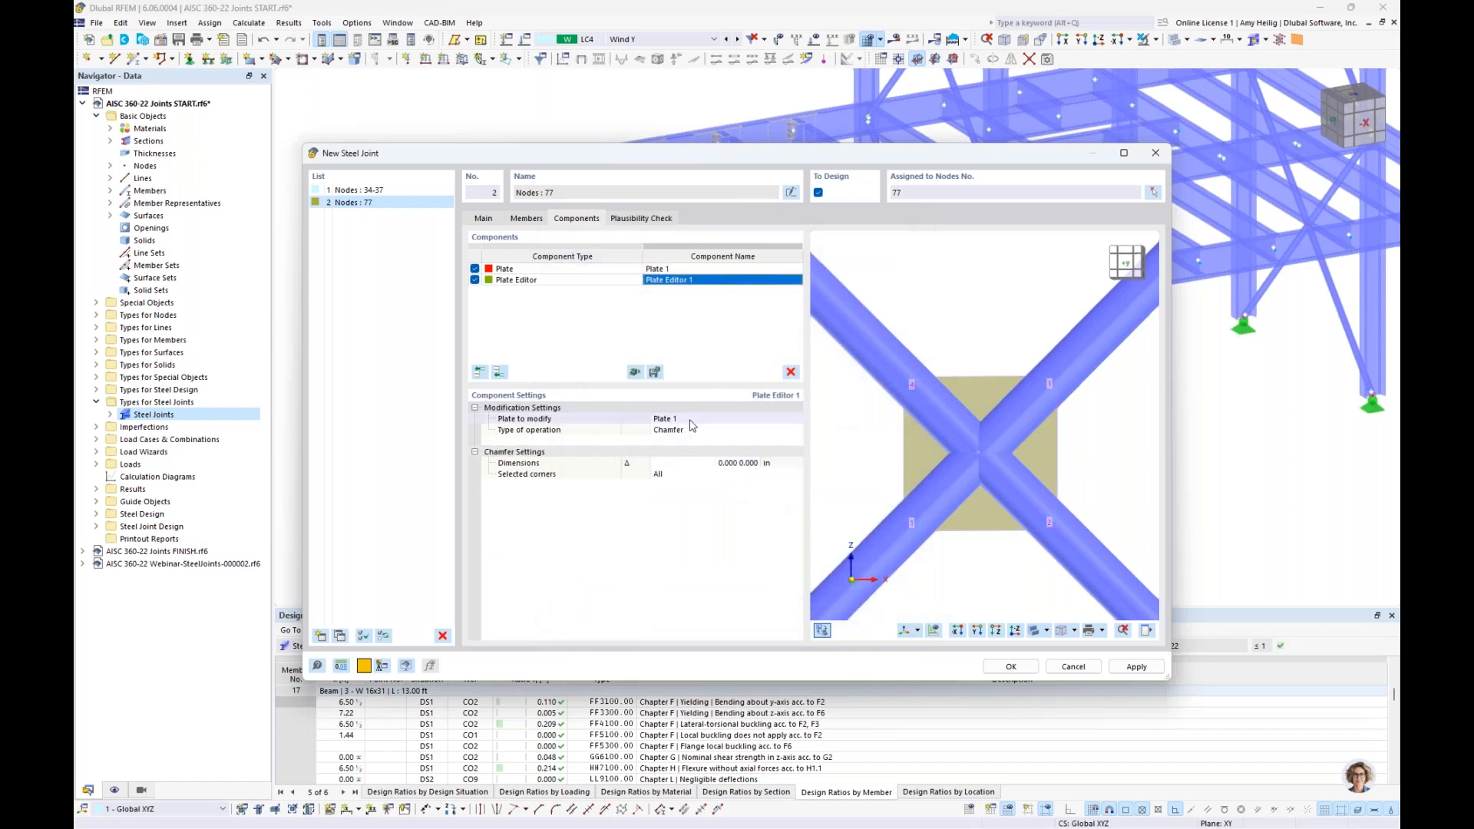
pyautogui.click(714, 463)
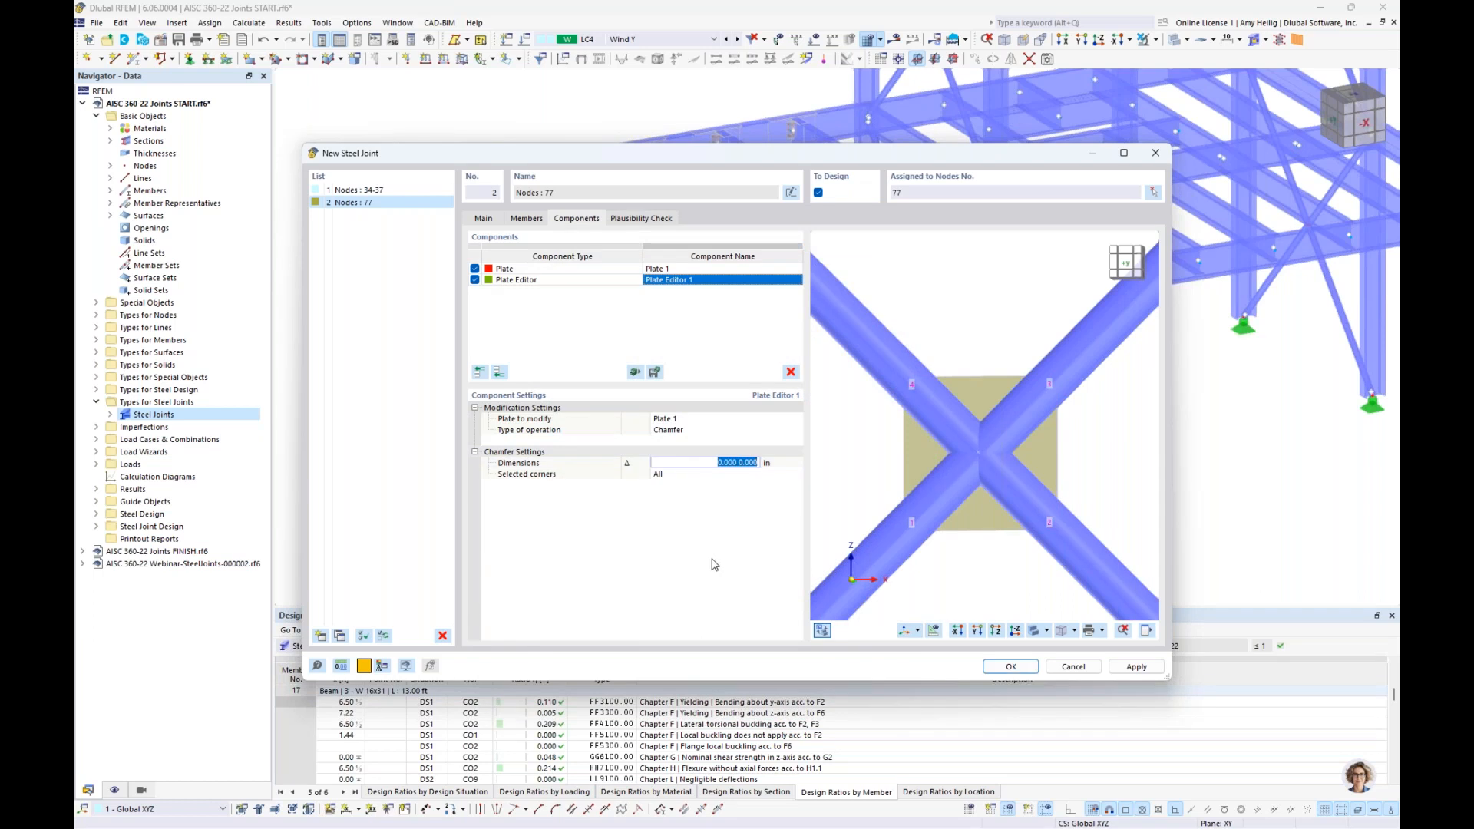
pyautogui.write('3 3')
pyautogui.press('Tab')
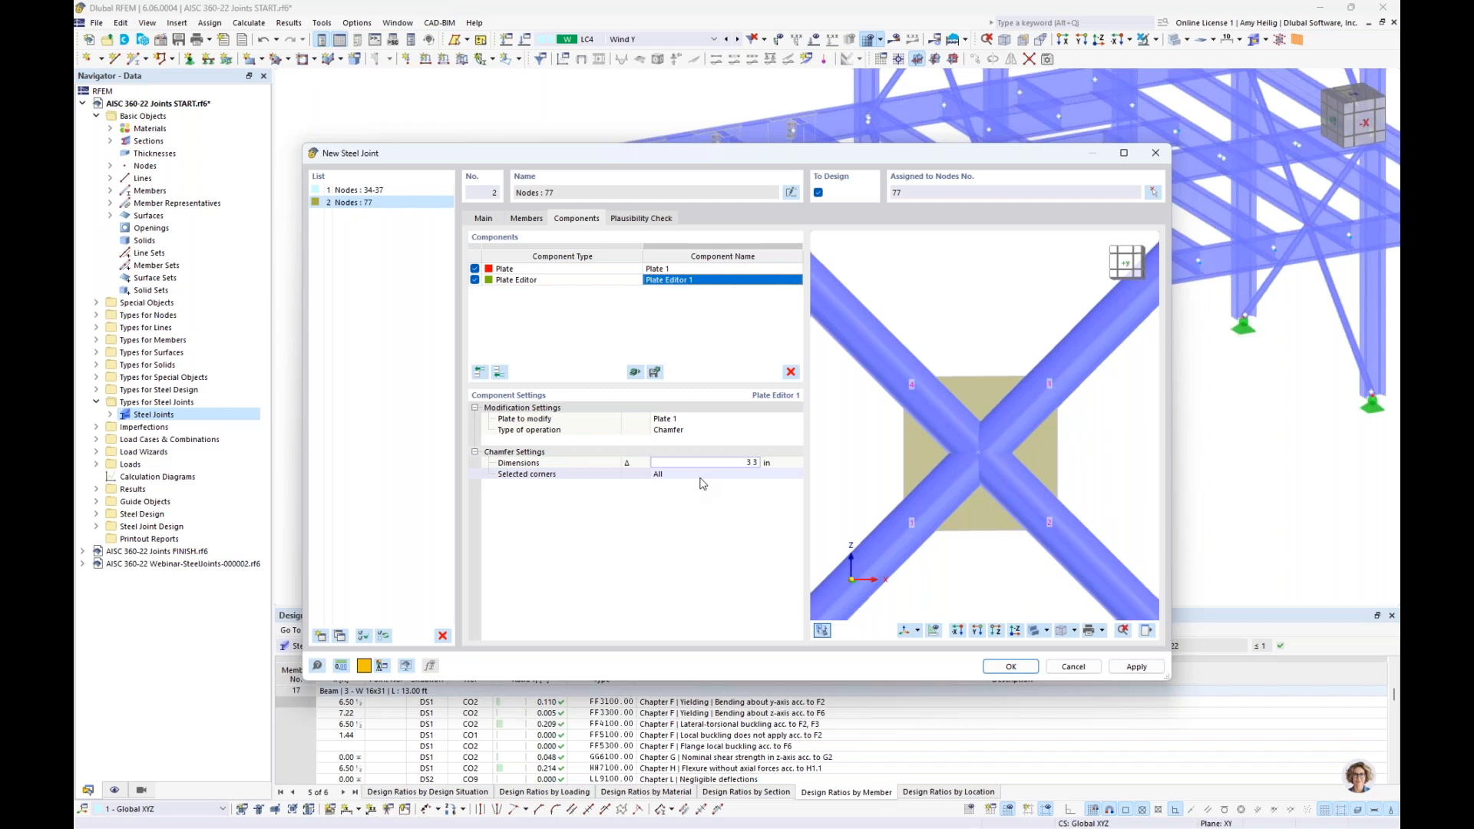
pyautogui.click(709, 418)
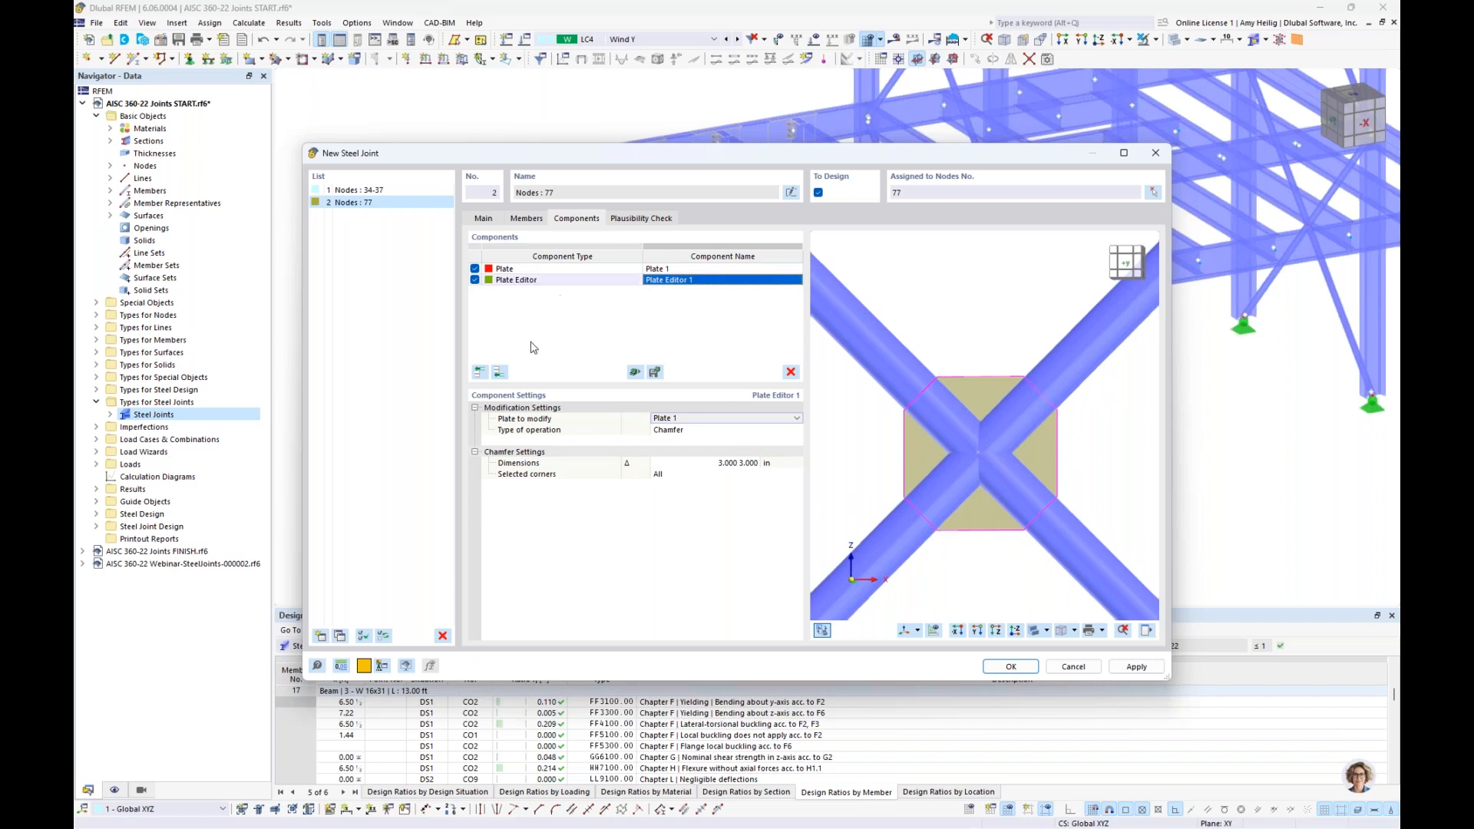
# Step: Add a connecting plate component and choose Member 1 as its connected member
pyautogui.click(500, 372)
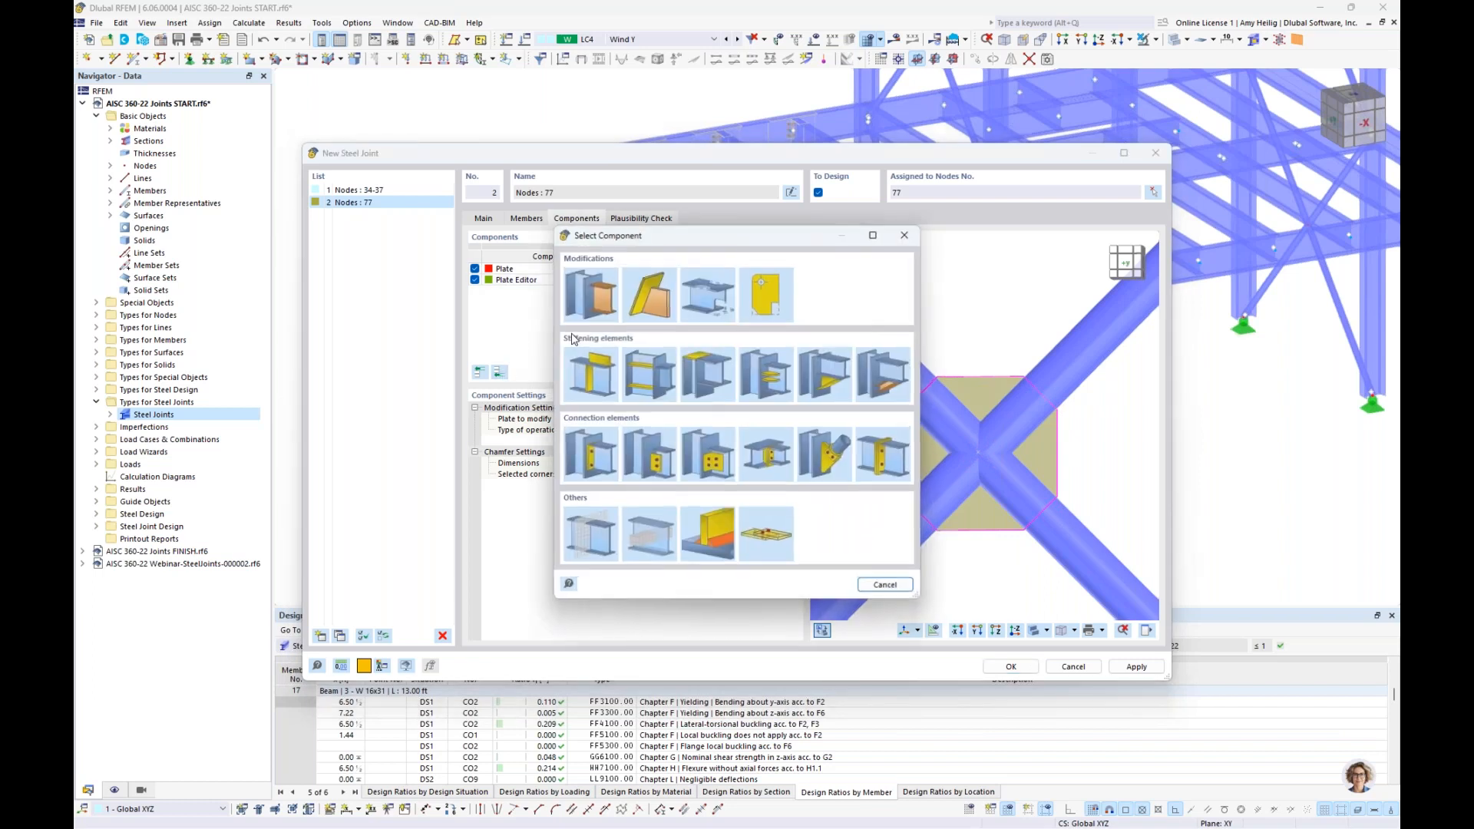
pyautogui.click(829, 455)
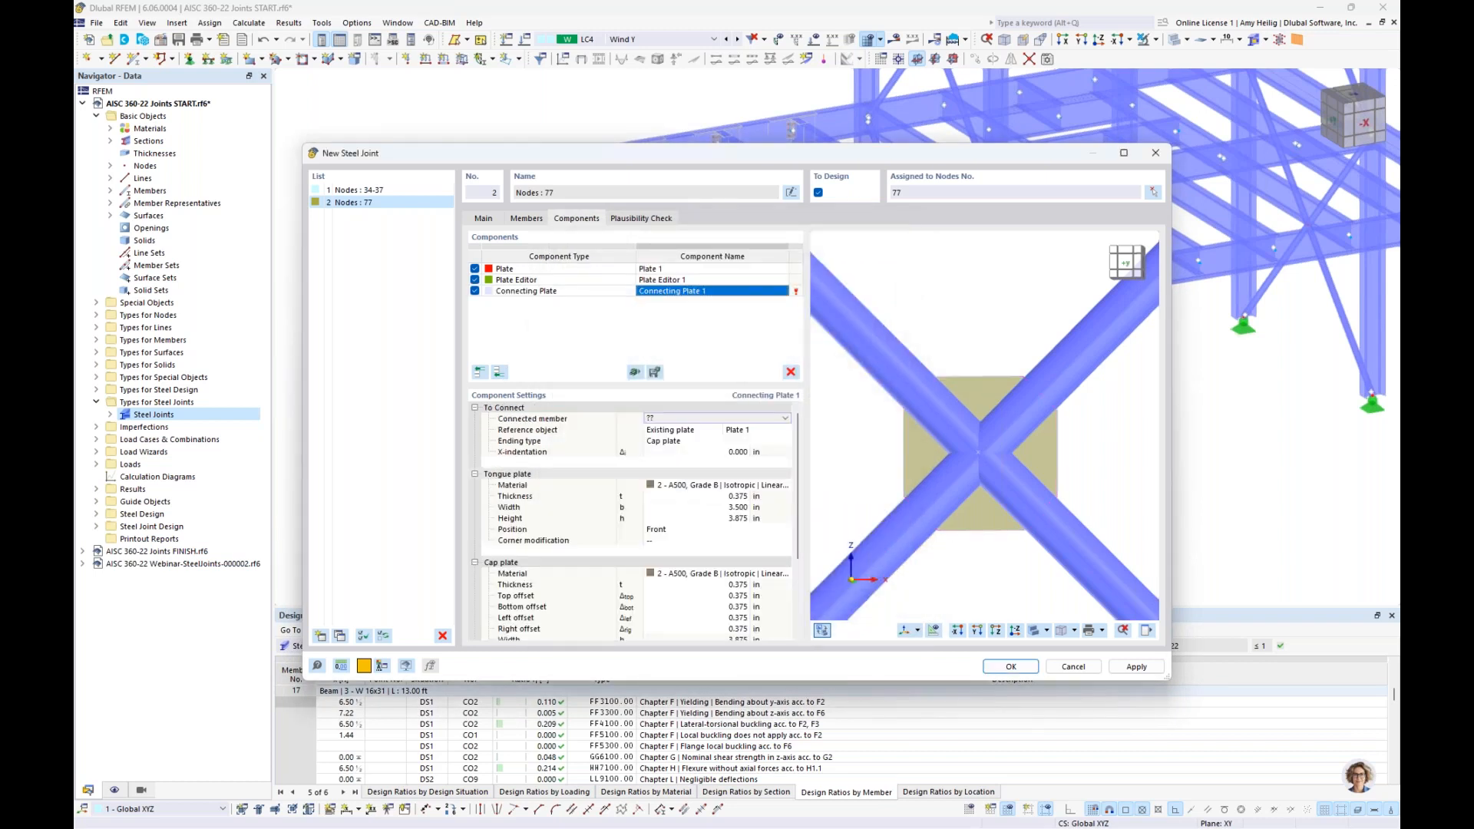
pyautogui.click(692, 421)
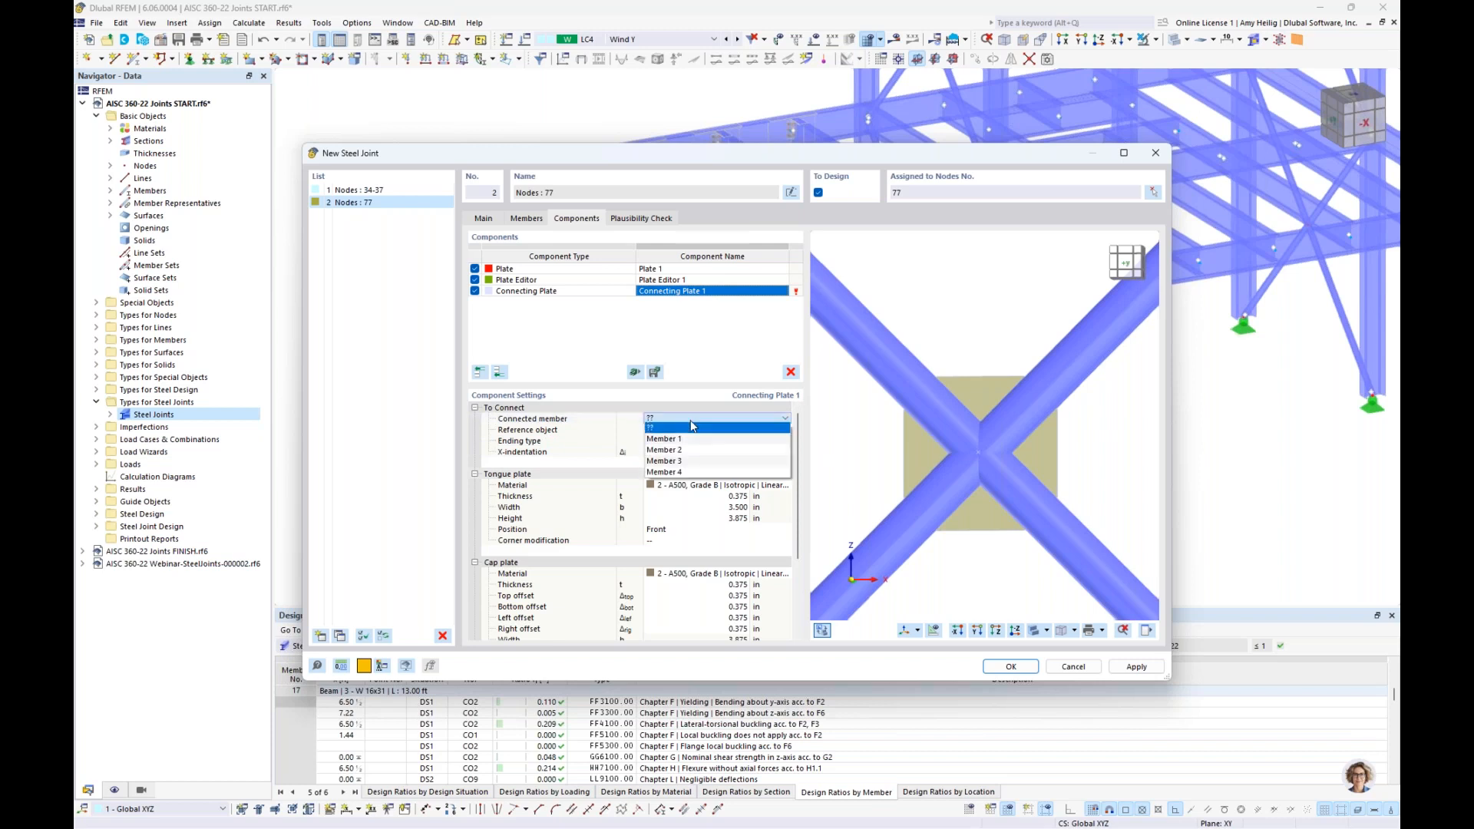
pyautogui.click(692, 441)
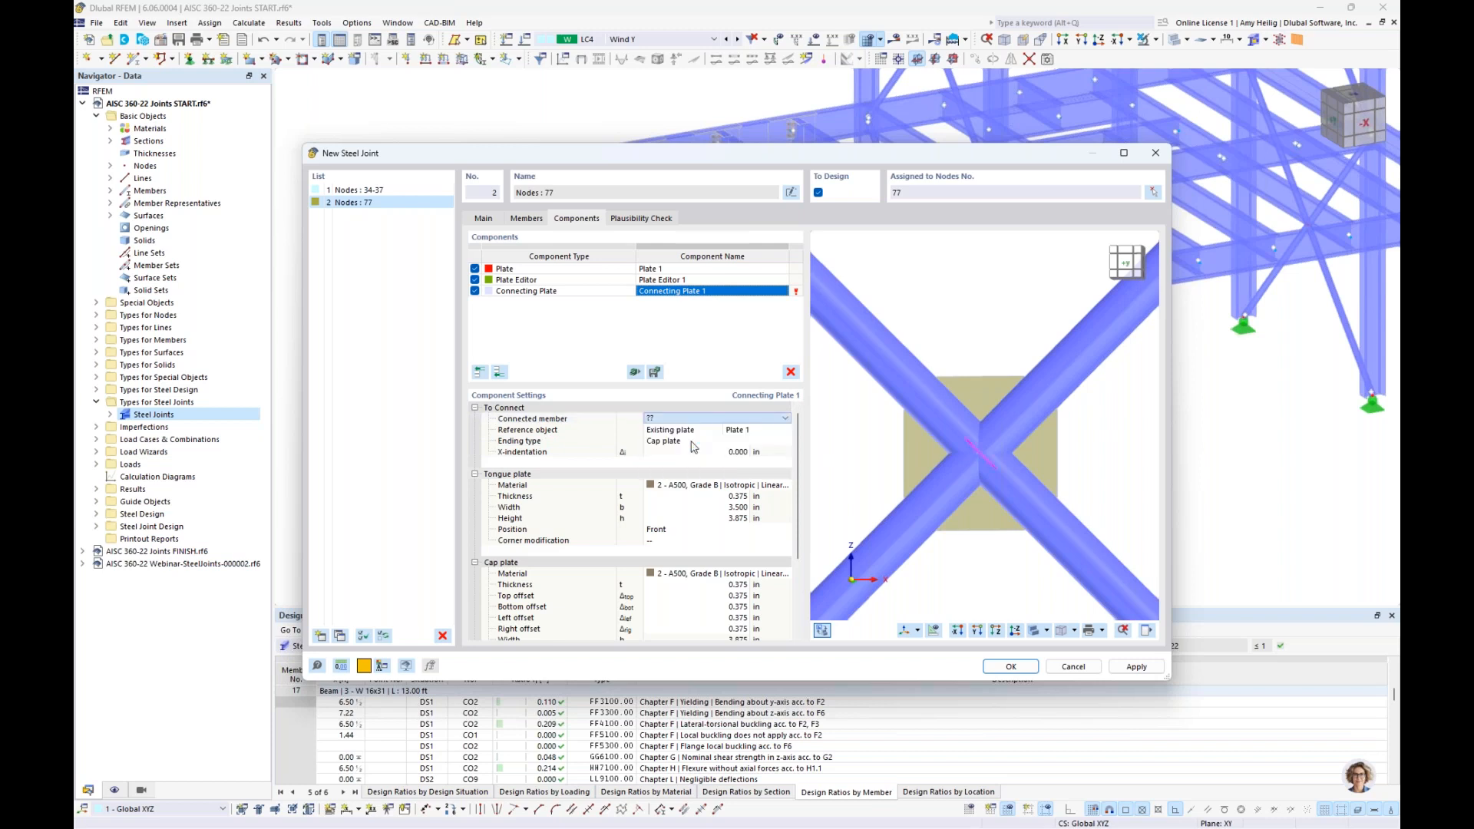
# Step: Change the ending type of Member 1's connecting plate to Notched member - Tongue plate and inspect the connection from the opposite side
pyautogui.click(679, 443)
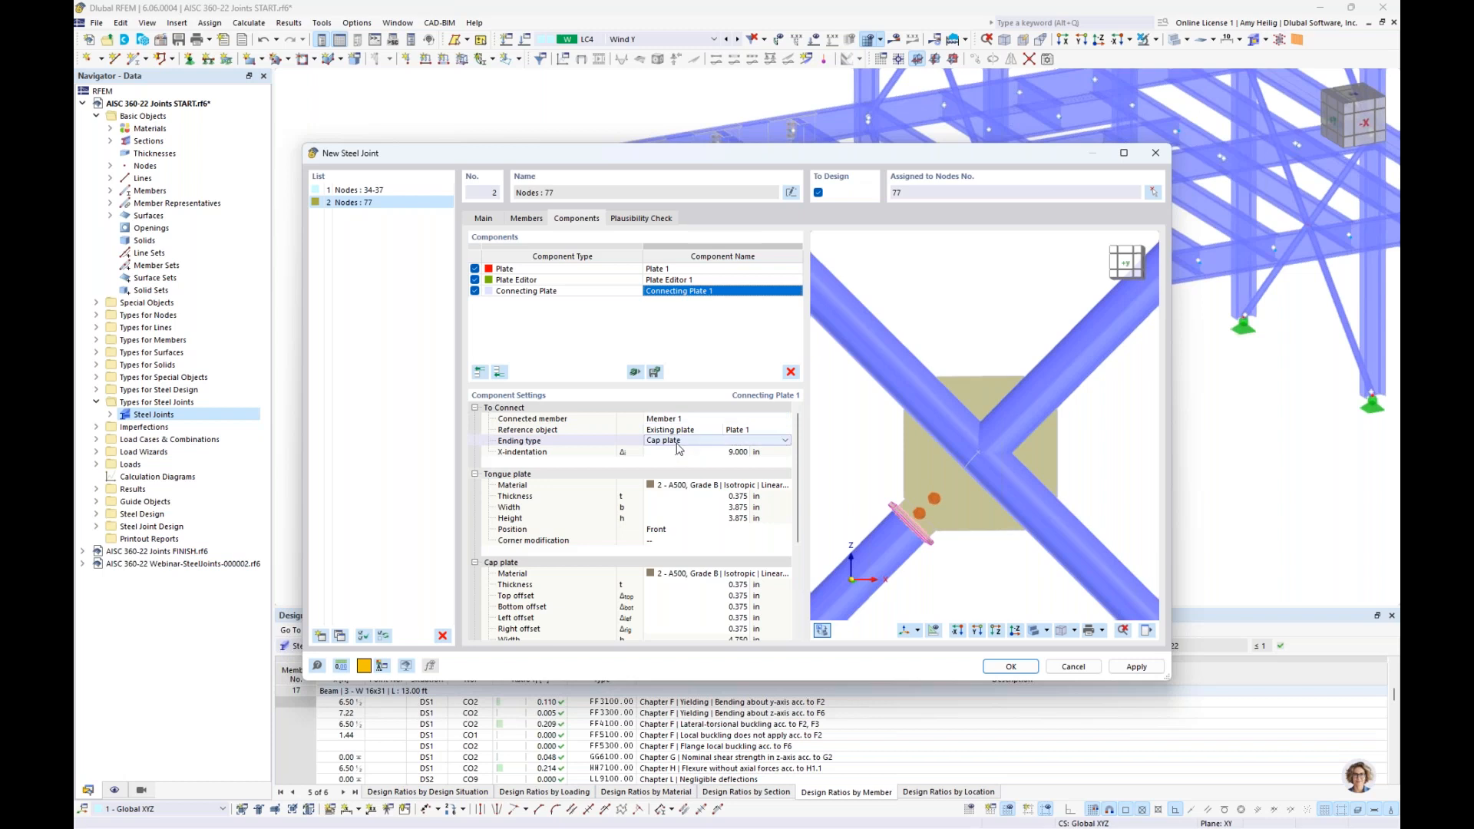
pyautogui.click(680, 442)
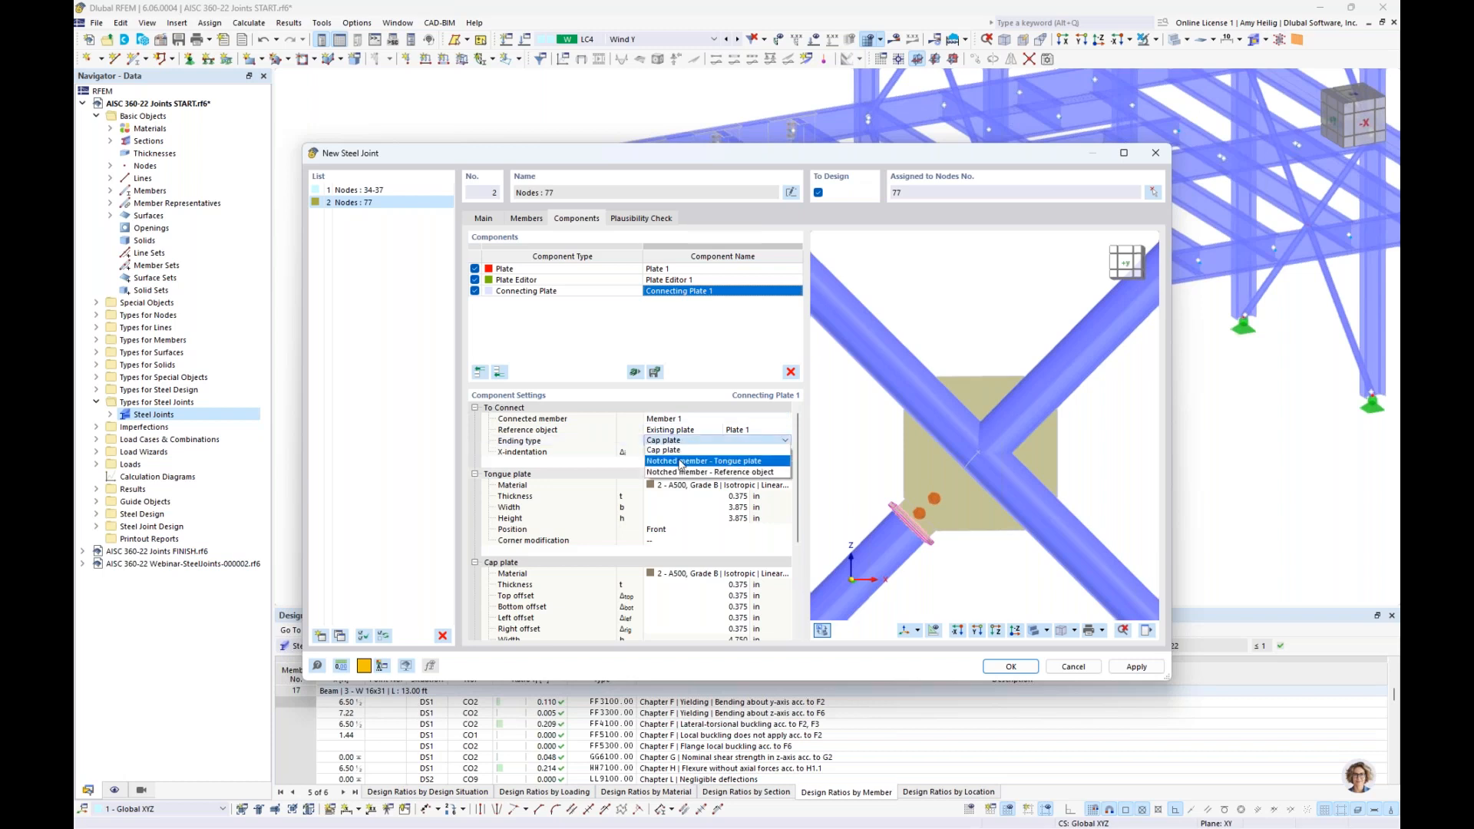
pyautogui.click(681, 462)
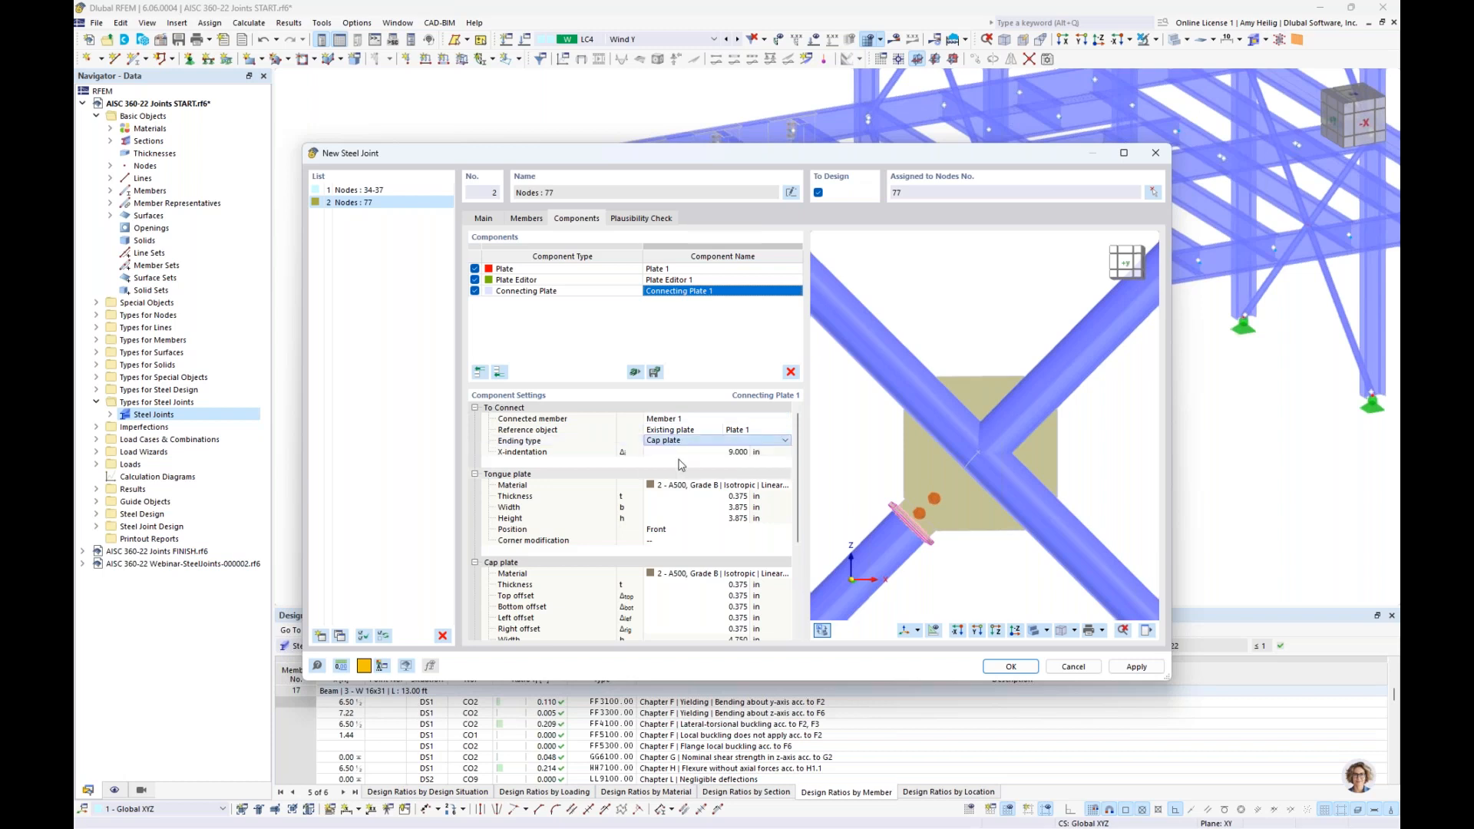
pyautogui.keyDown('ctrl'); pyautogui.moveTo(1065, 499); pyautogui.dragTo(840, 515, button='middle'); pyautogui.keyUp('ctrl')
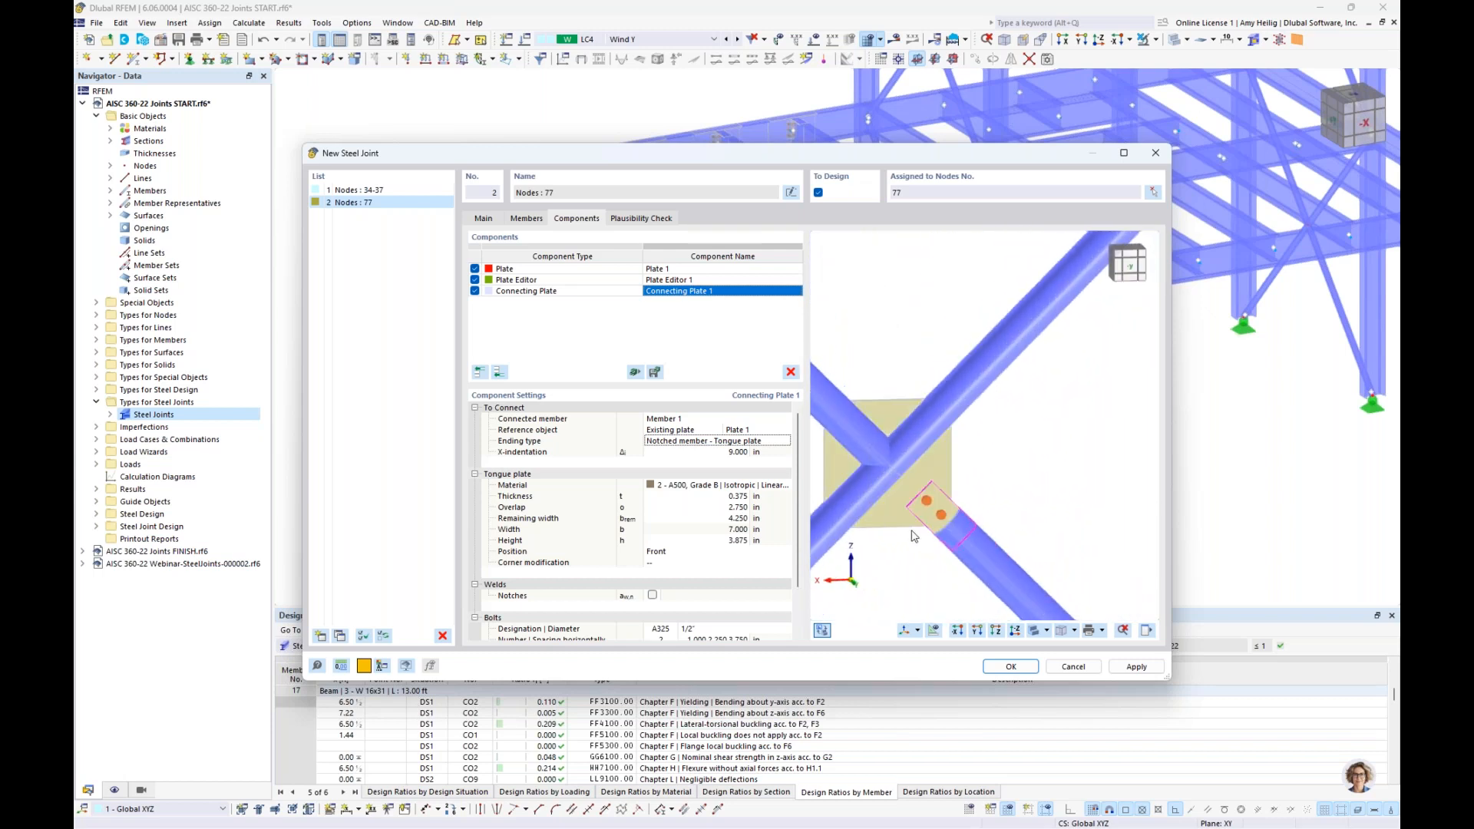
pyautogui.scroll(3, 914, 534)
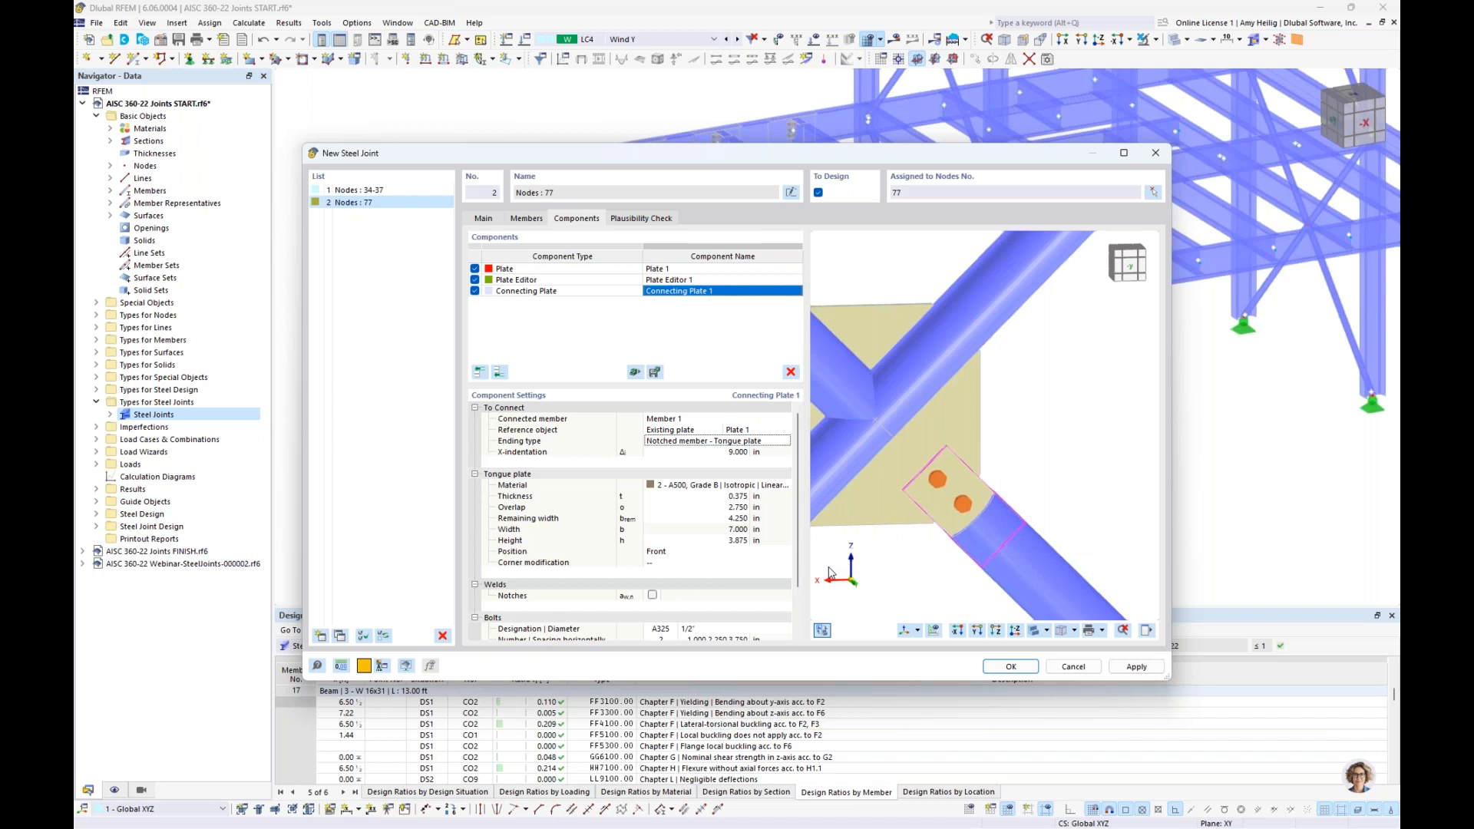
# Step: Assign material 3 - A36 (Plates, Strips and Sheets) to Member 1's tongue plate and open its thickness for editing
pyautogui.click(733, 488)
pyautogui.click(734, 488)
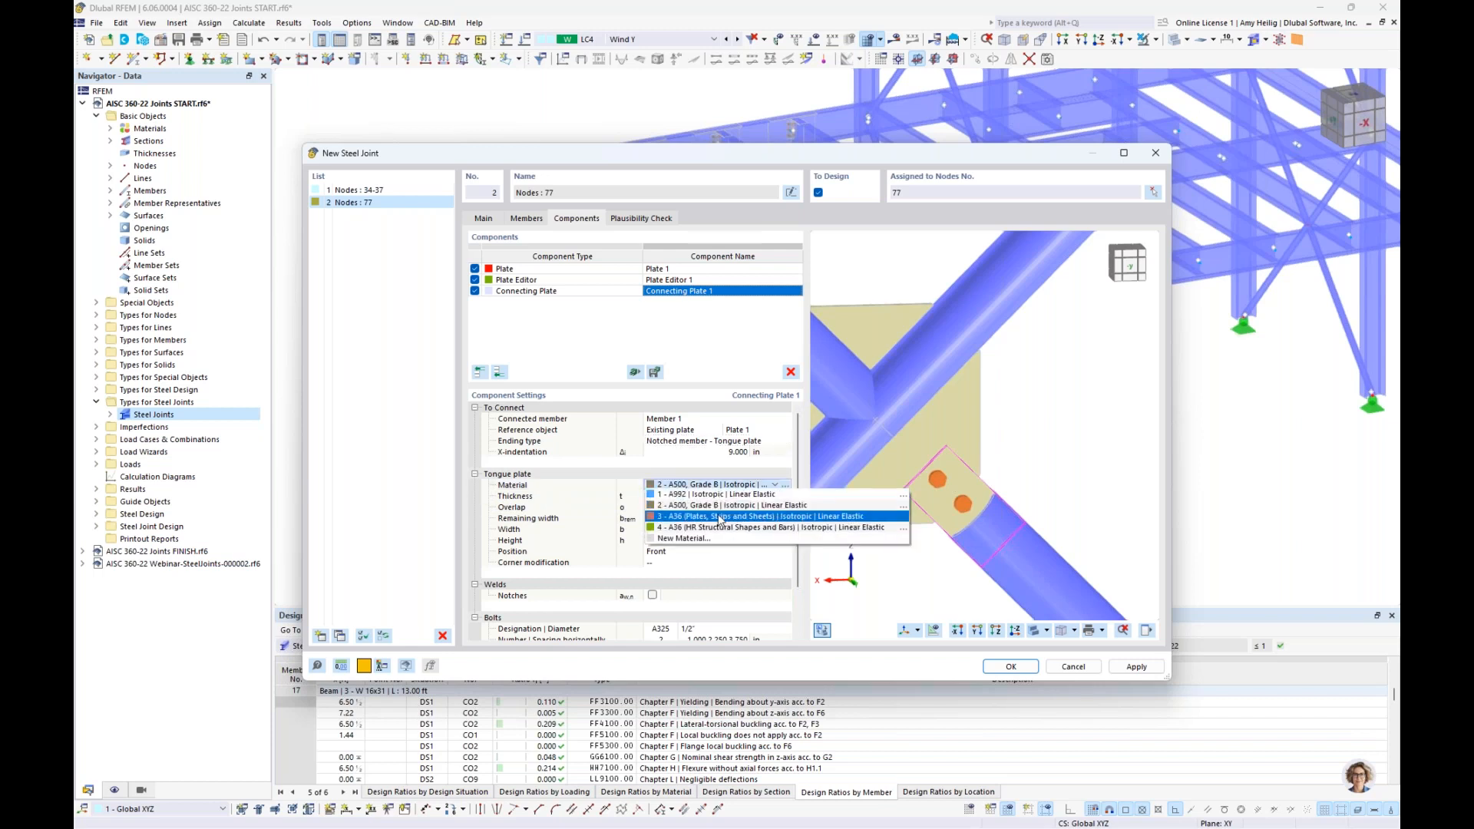
pyautogui.click(720, 518)
pyautogui.click(721, 497)
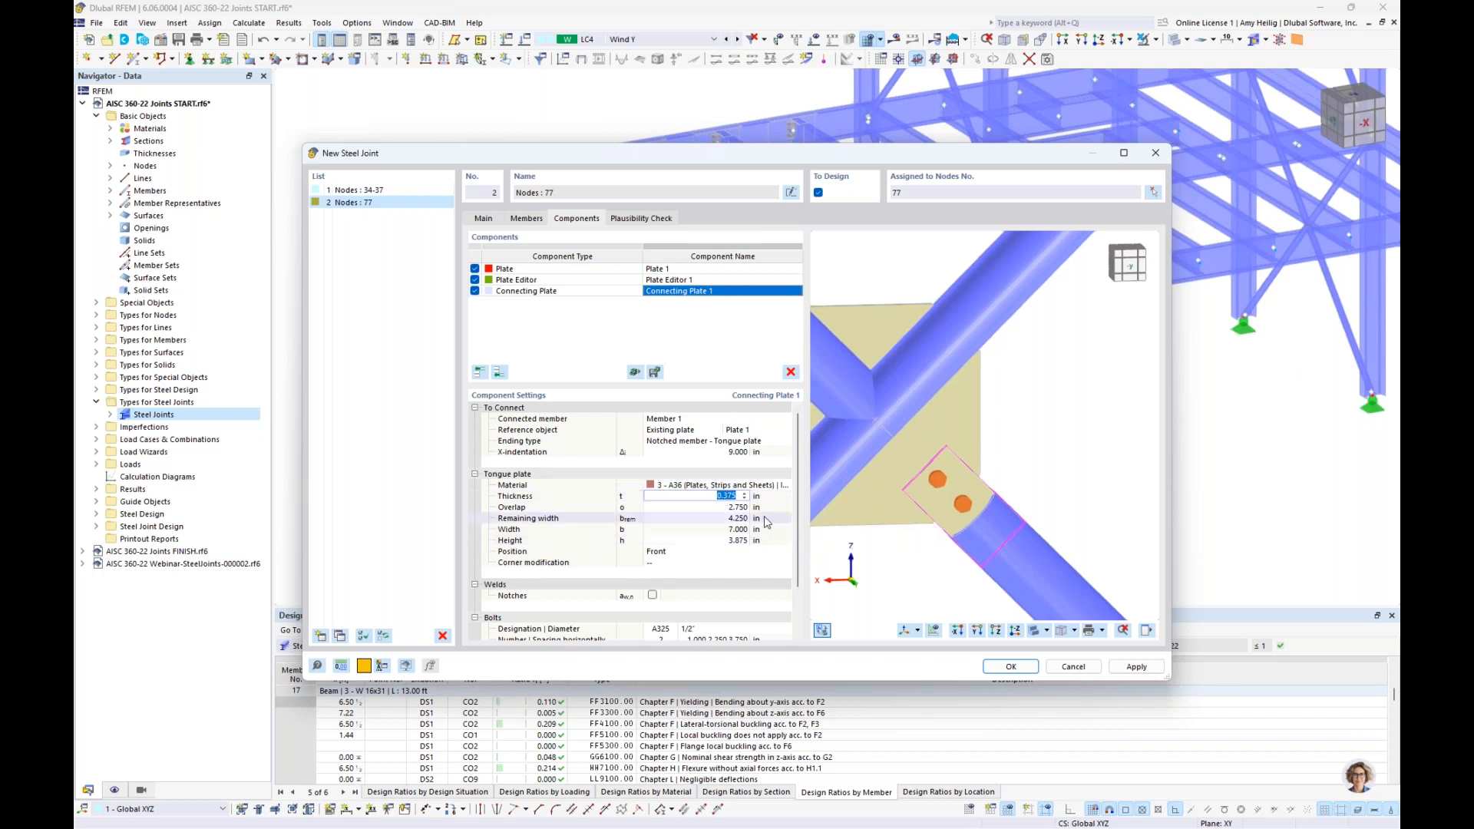
# Step: Set Connecting Plate 1's tongue plate overlap to 3 in, remaining width to 6 in and height to 4.75 in, with the position at Front
pyautogui.click(706, 509)
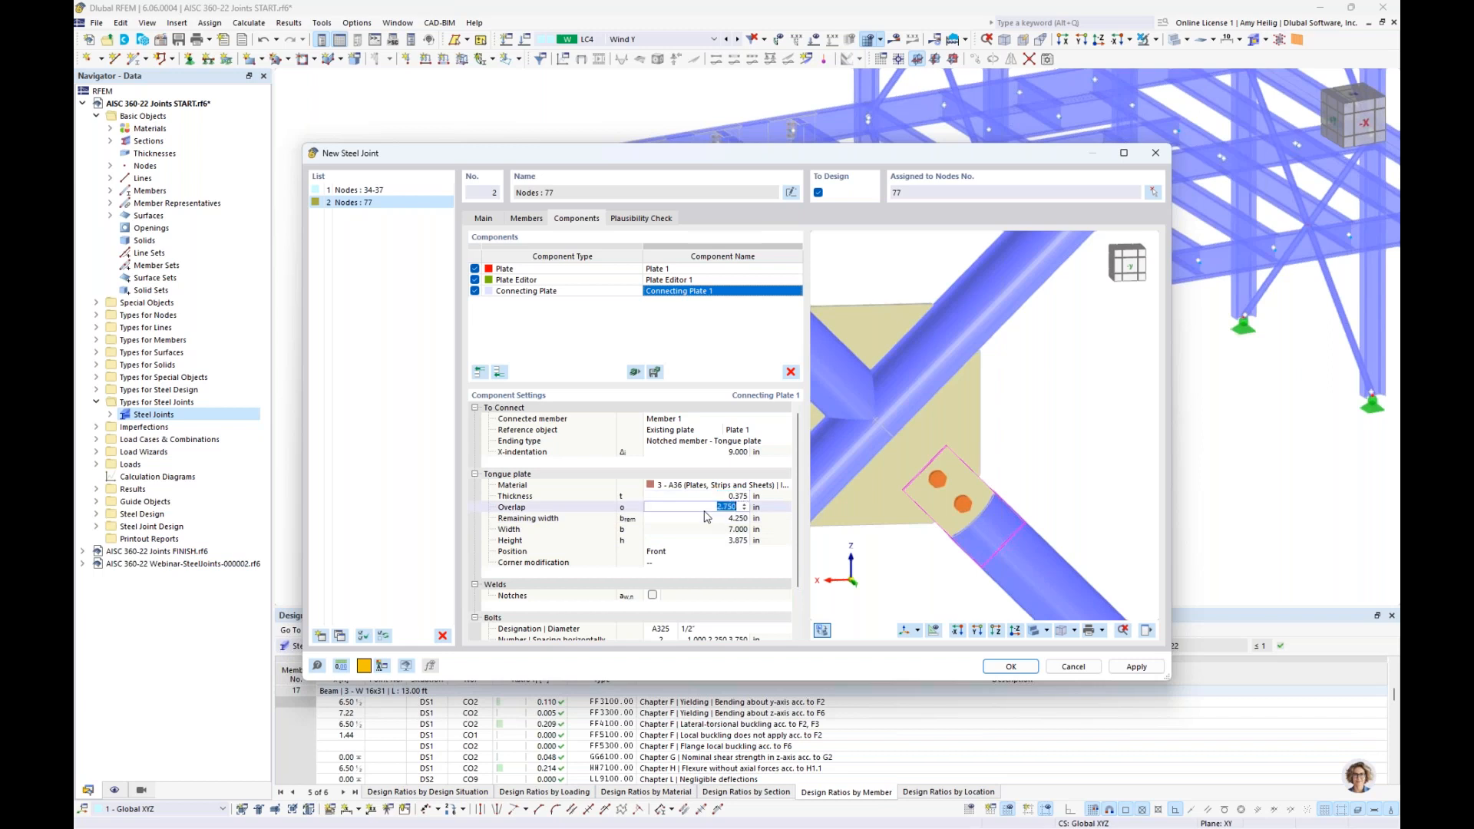
pyautogui.write('3.0')
pyautogui.click(706, 517)
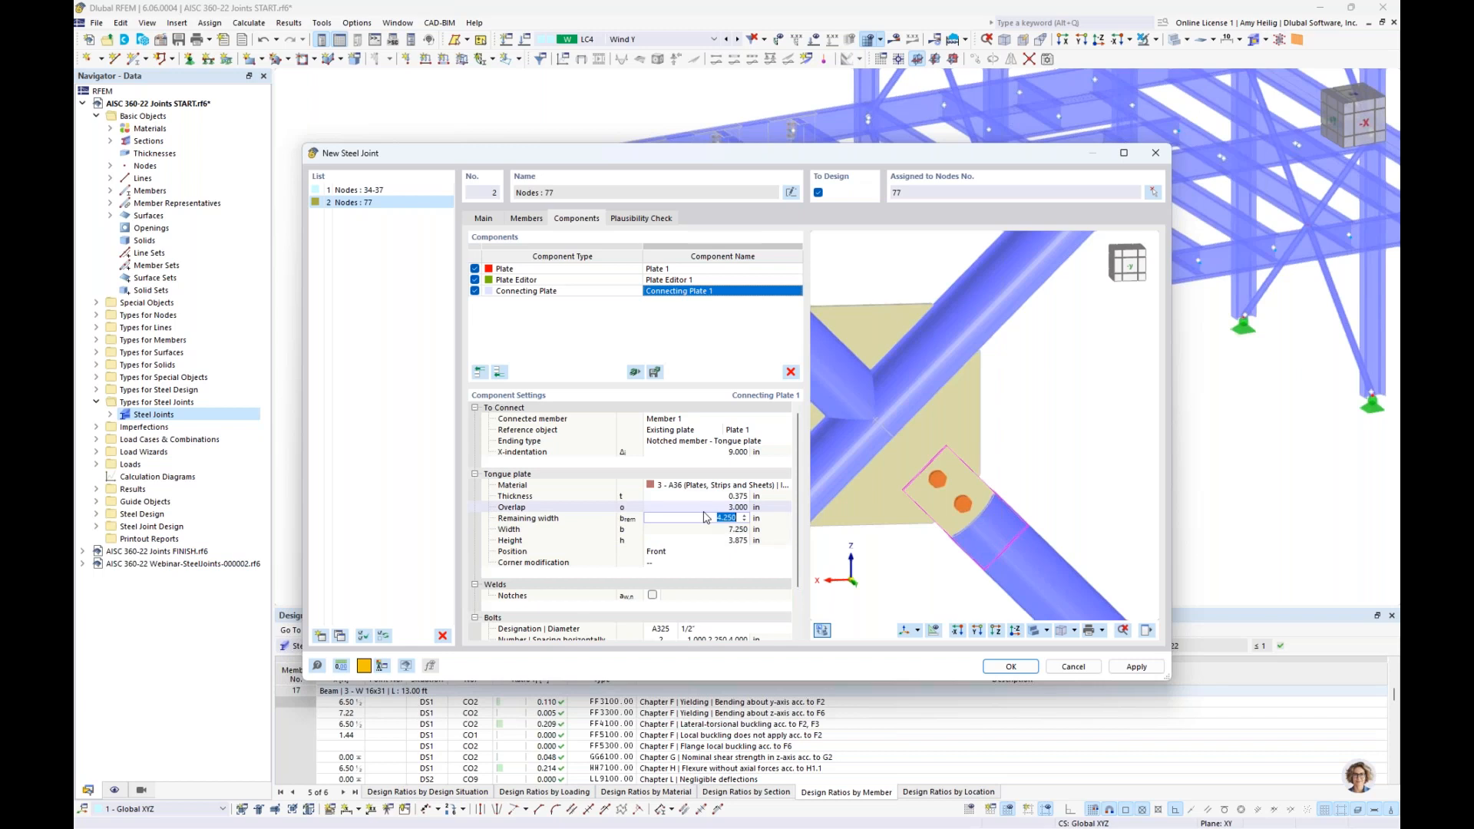
pyautogui.write('6')
pyautogui.press('Tab')
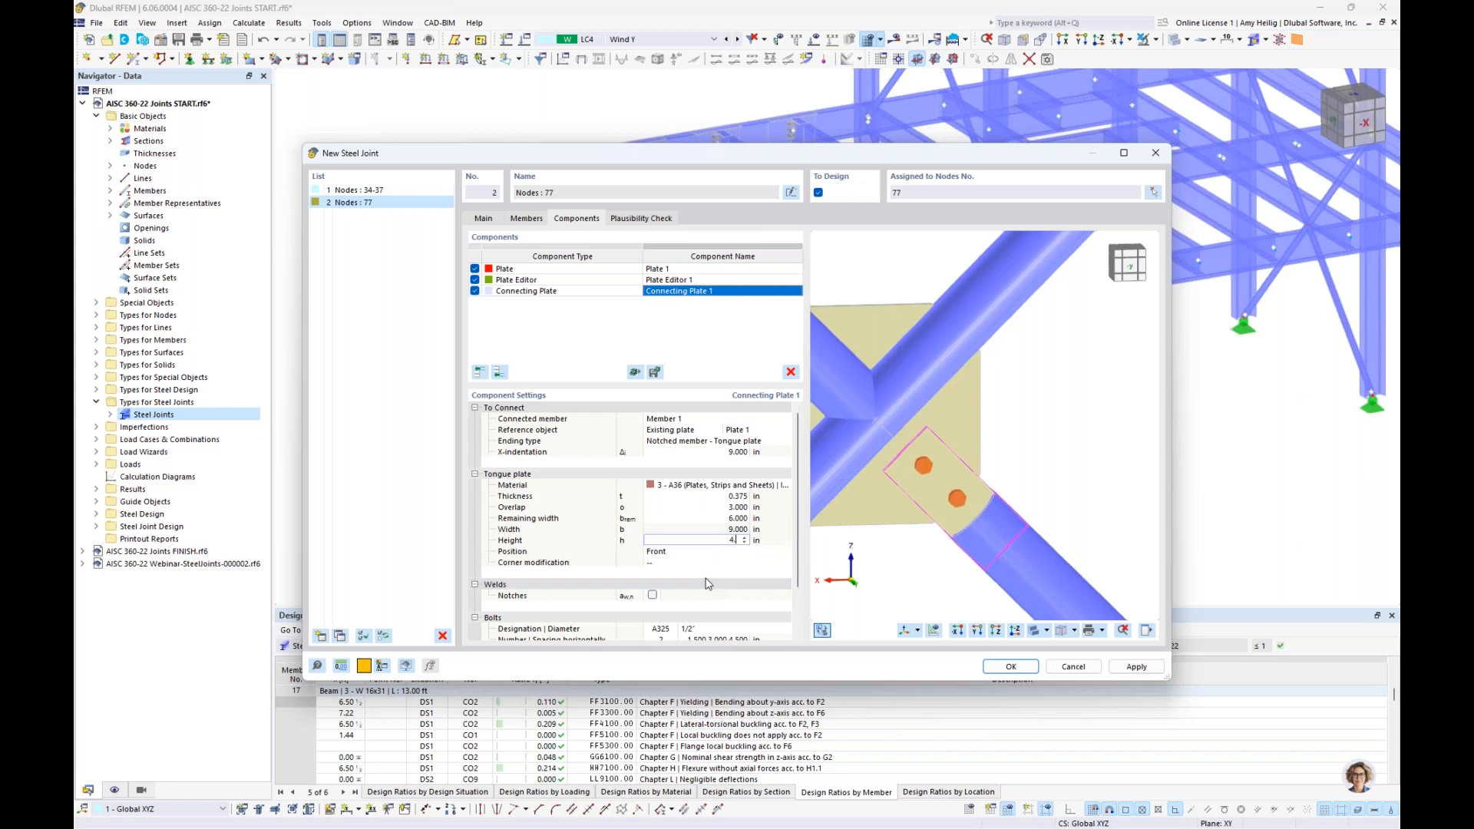
pyautogui.press('Tab')
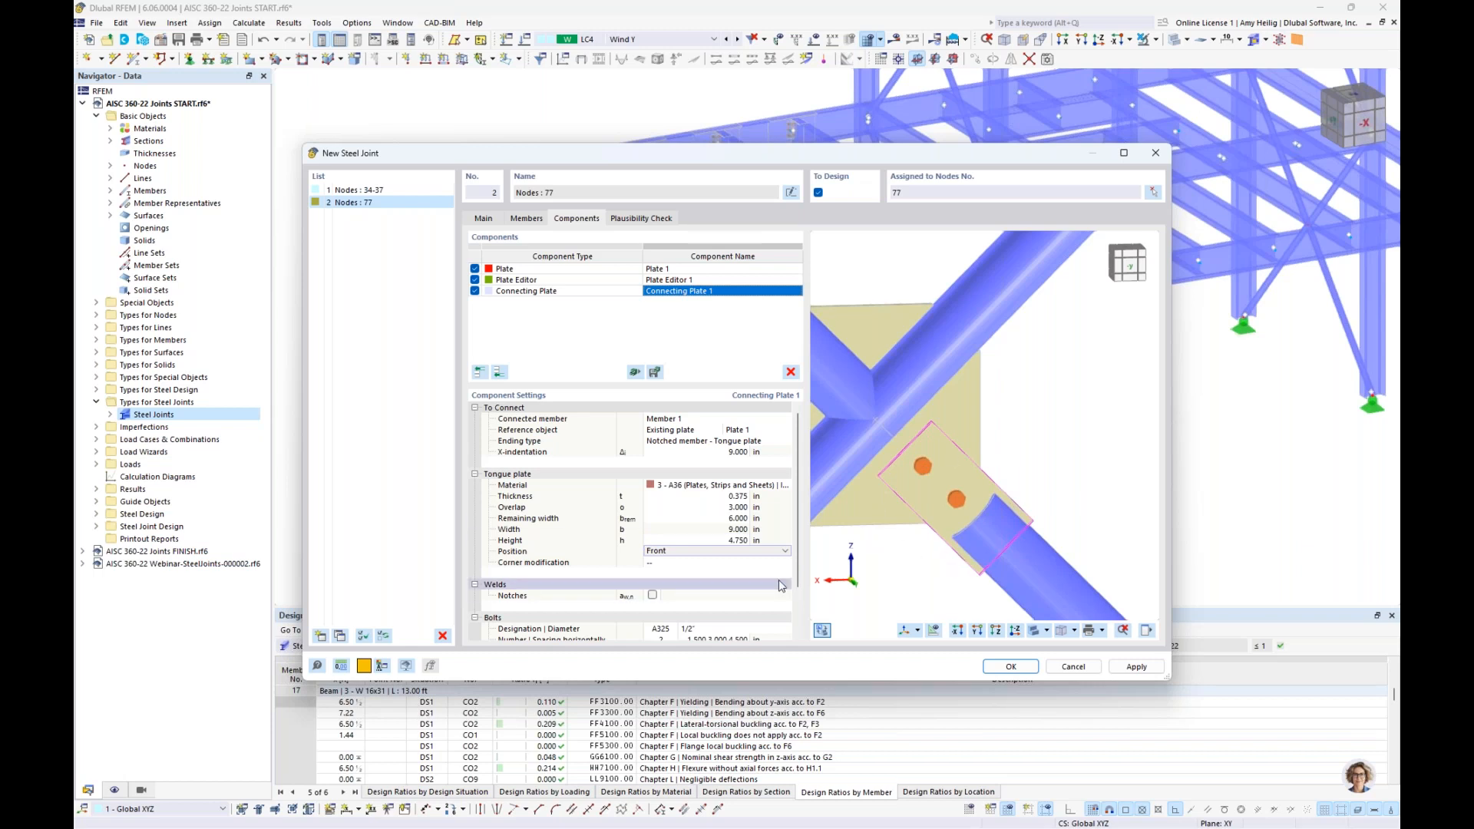
pyautogui.click(728, 551)
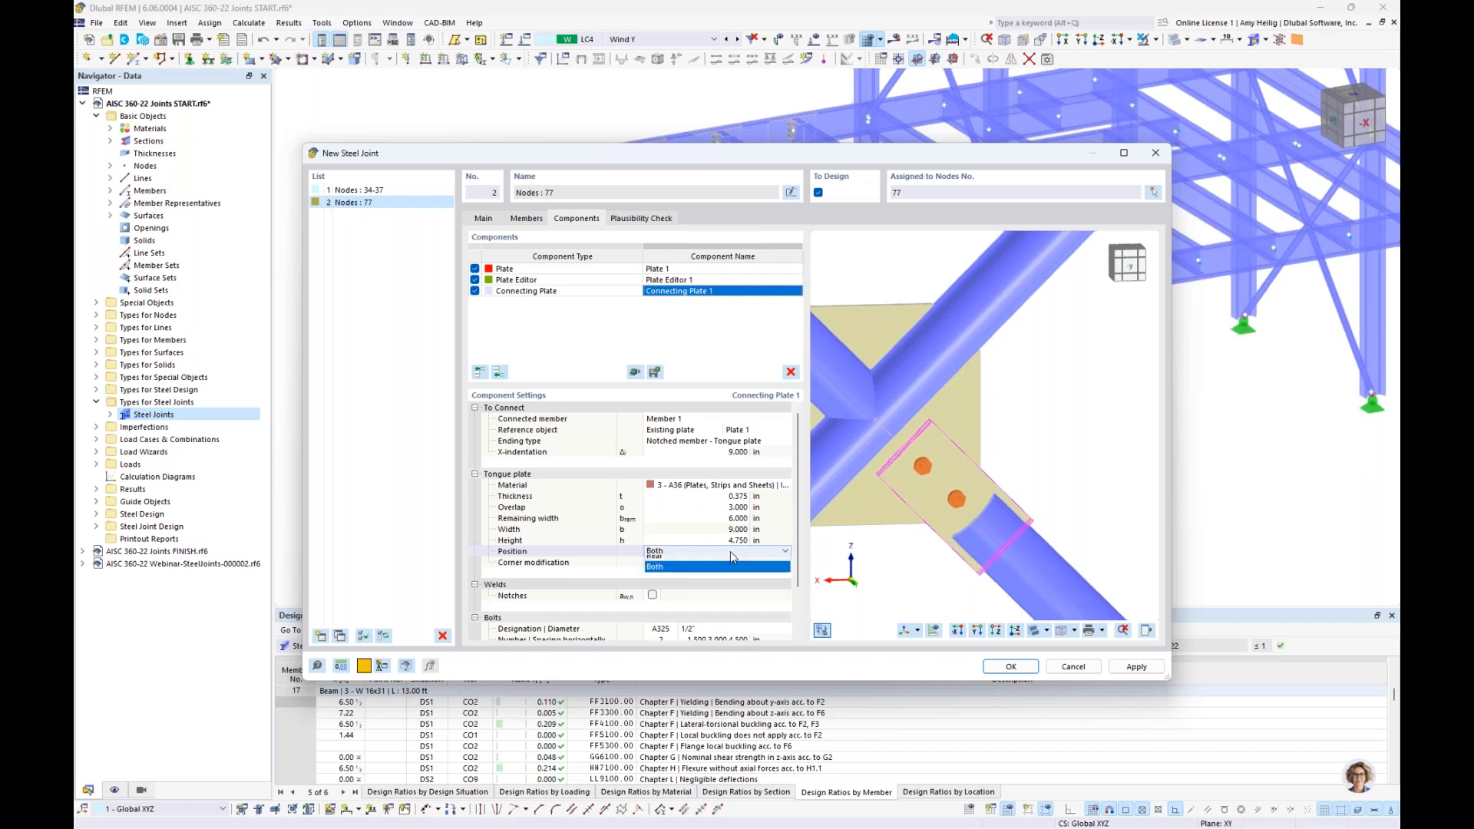
pyautogui.click(724, 562)
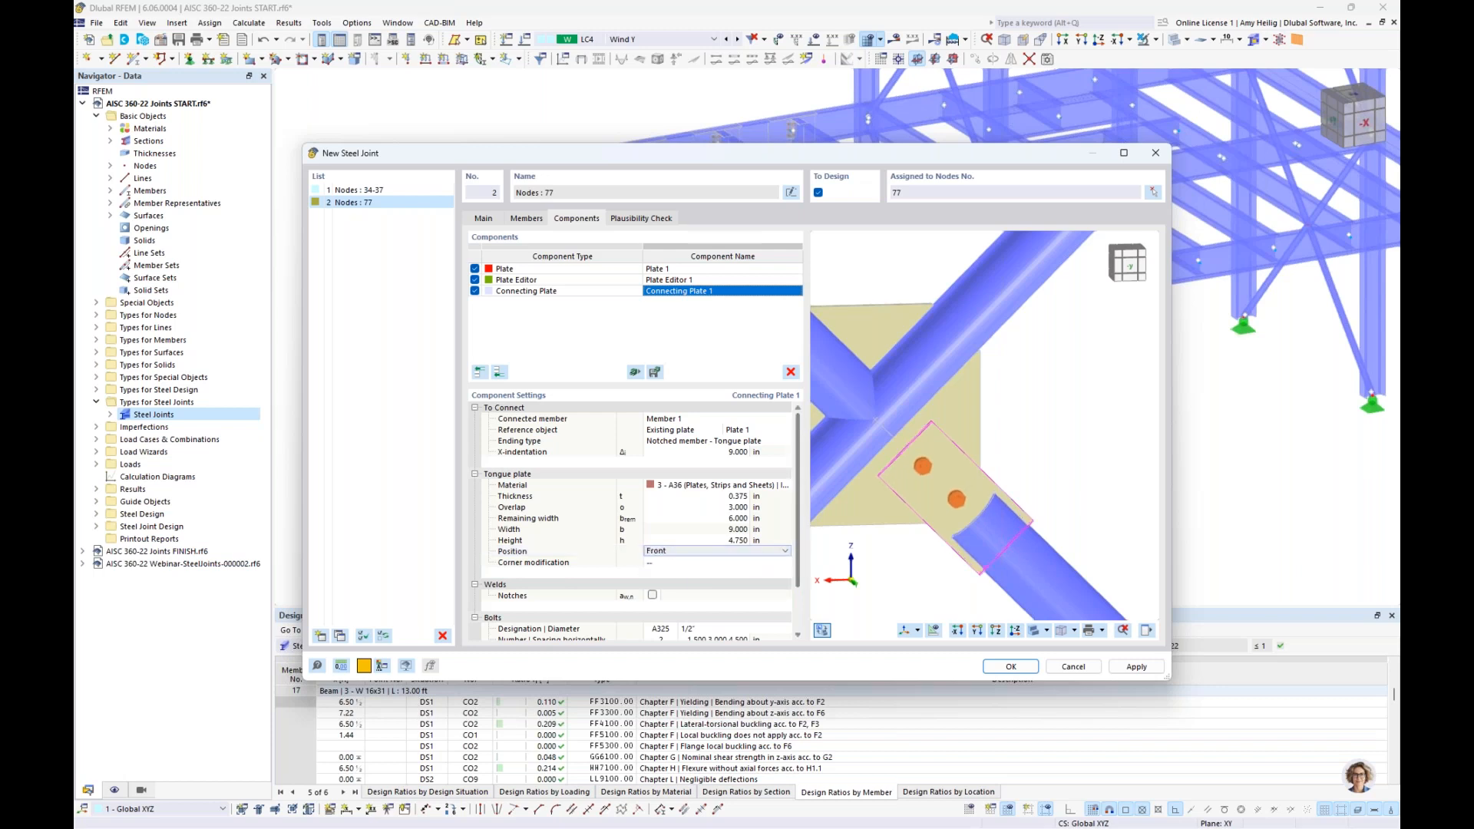
# Step: Enable the notch welds on Connecting Plate 1 and set their electrode material to E70xx
pyautogui.scroll(-1, 803, 560)
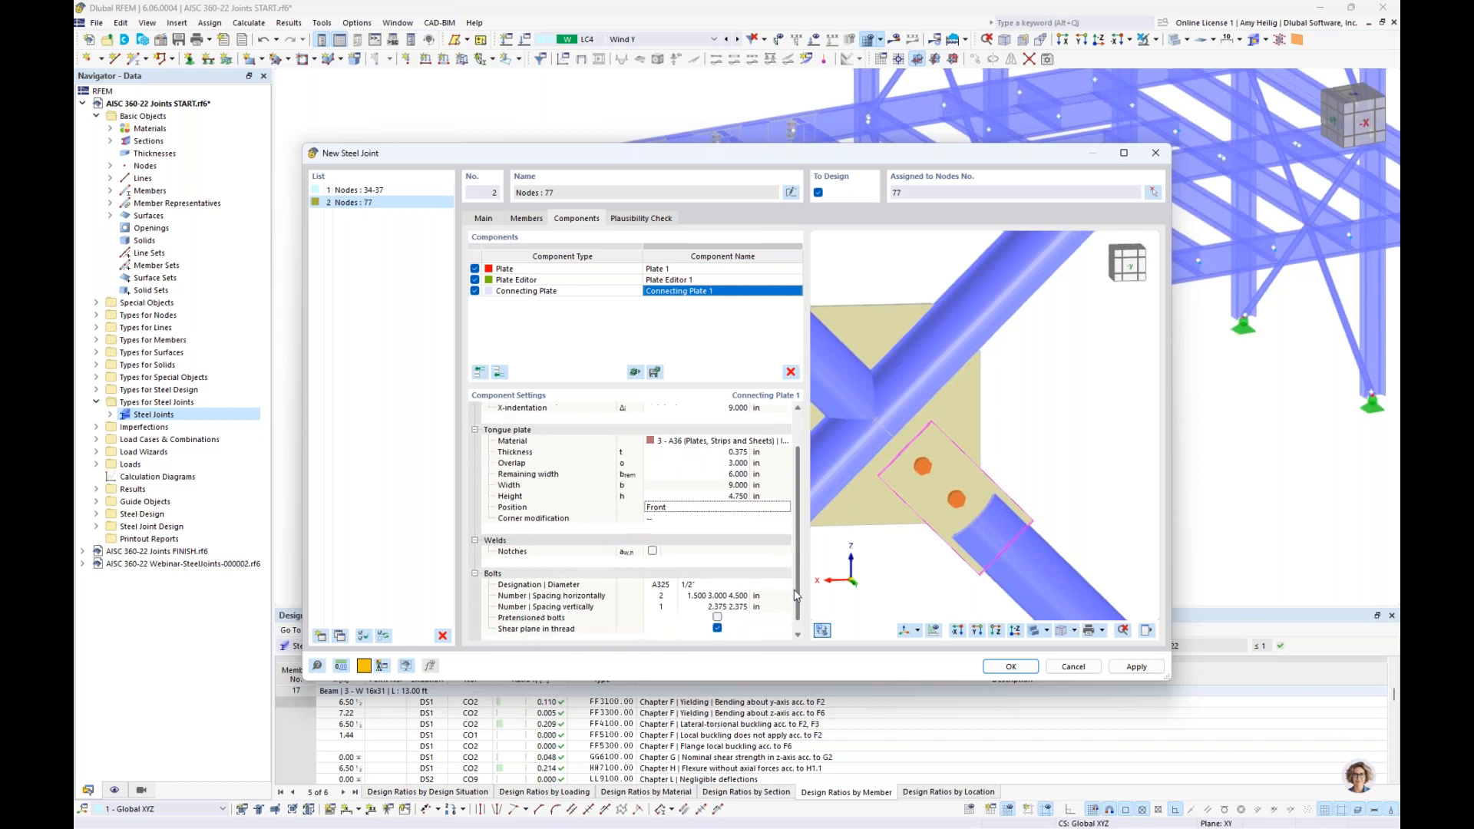
pyautogui.click(652, 546)
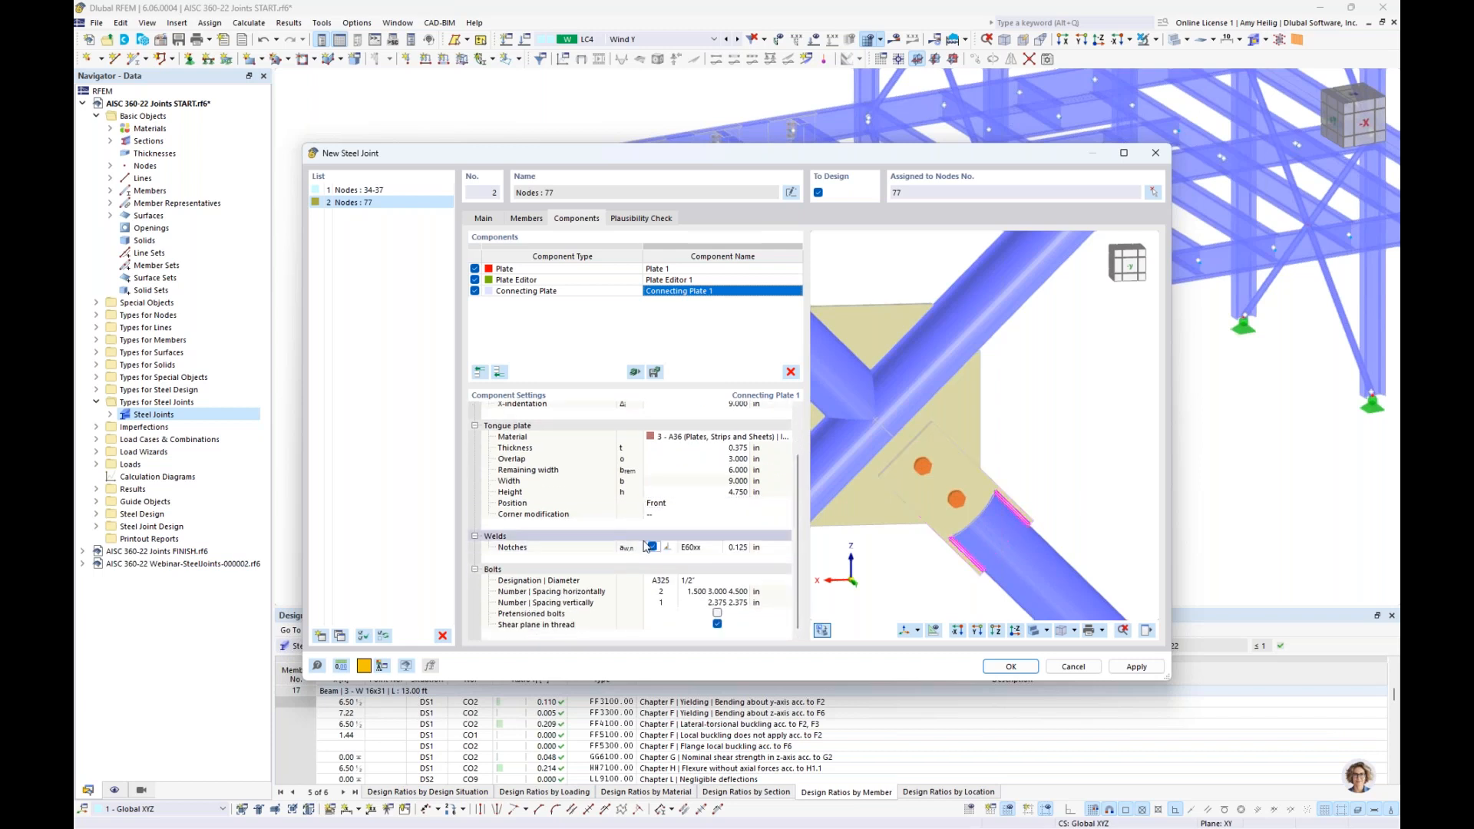
pyautogui.scroll(5, 983, 559)
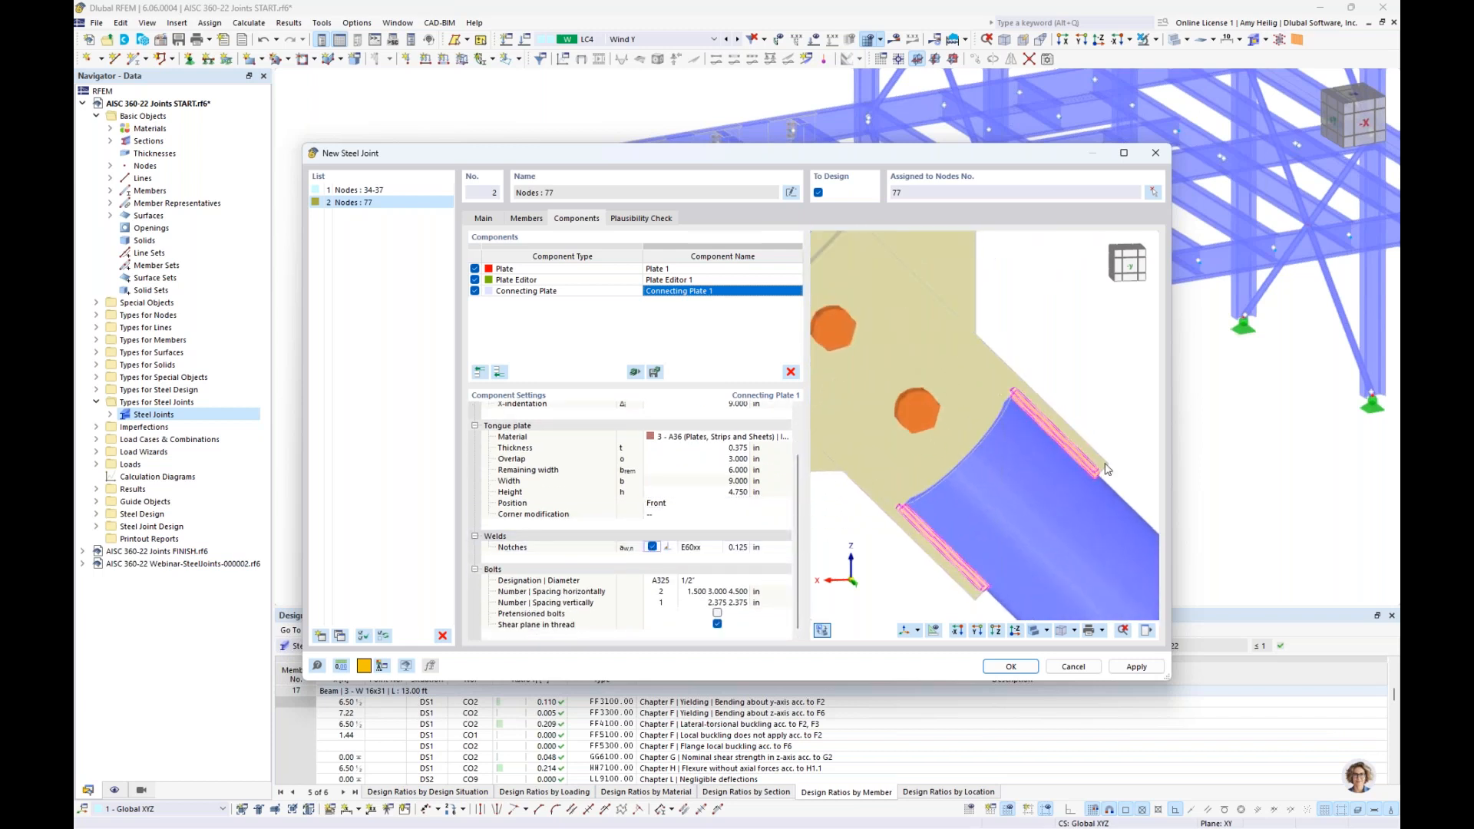
pyautogui.click(695, 547)
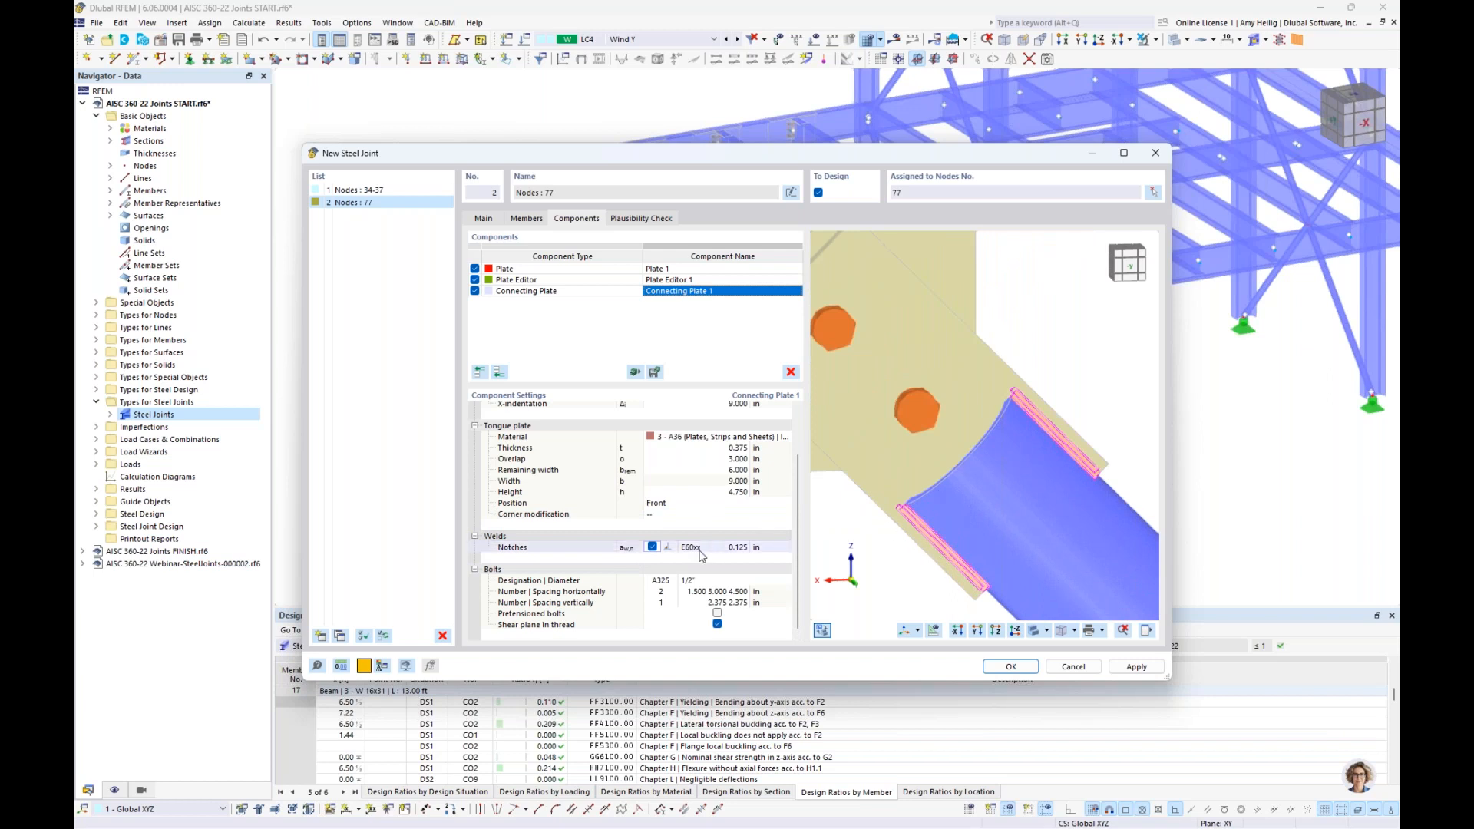
pyautogui.click(715, 546)
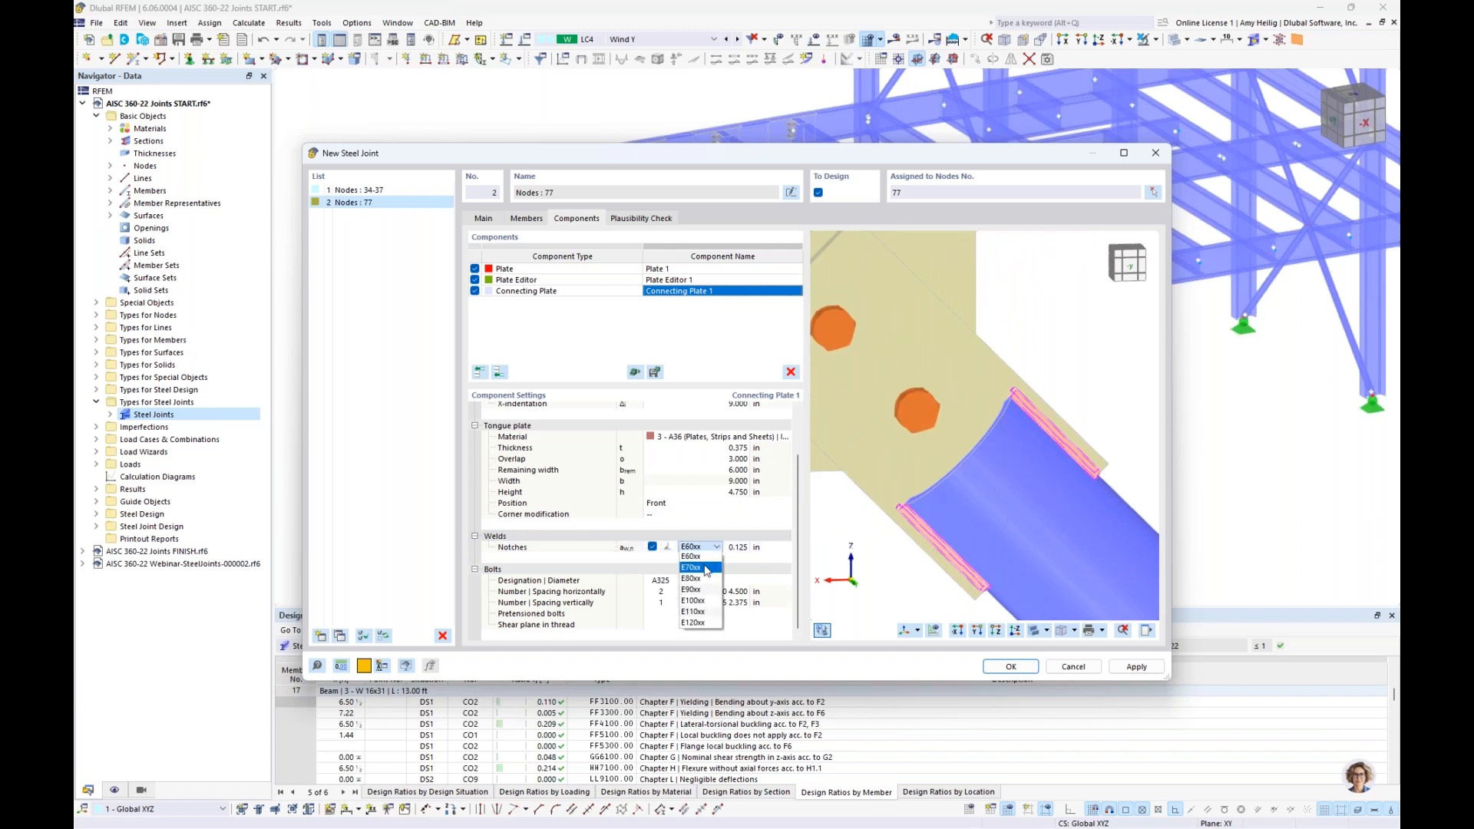
pyautogui.click(706, 568)
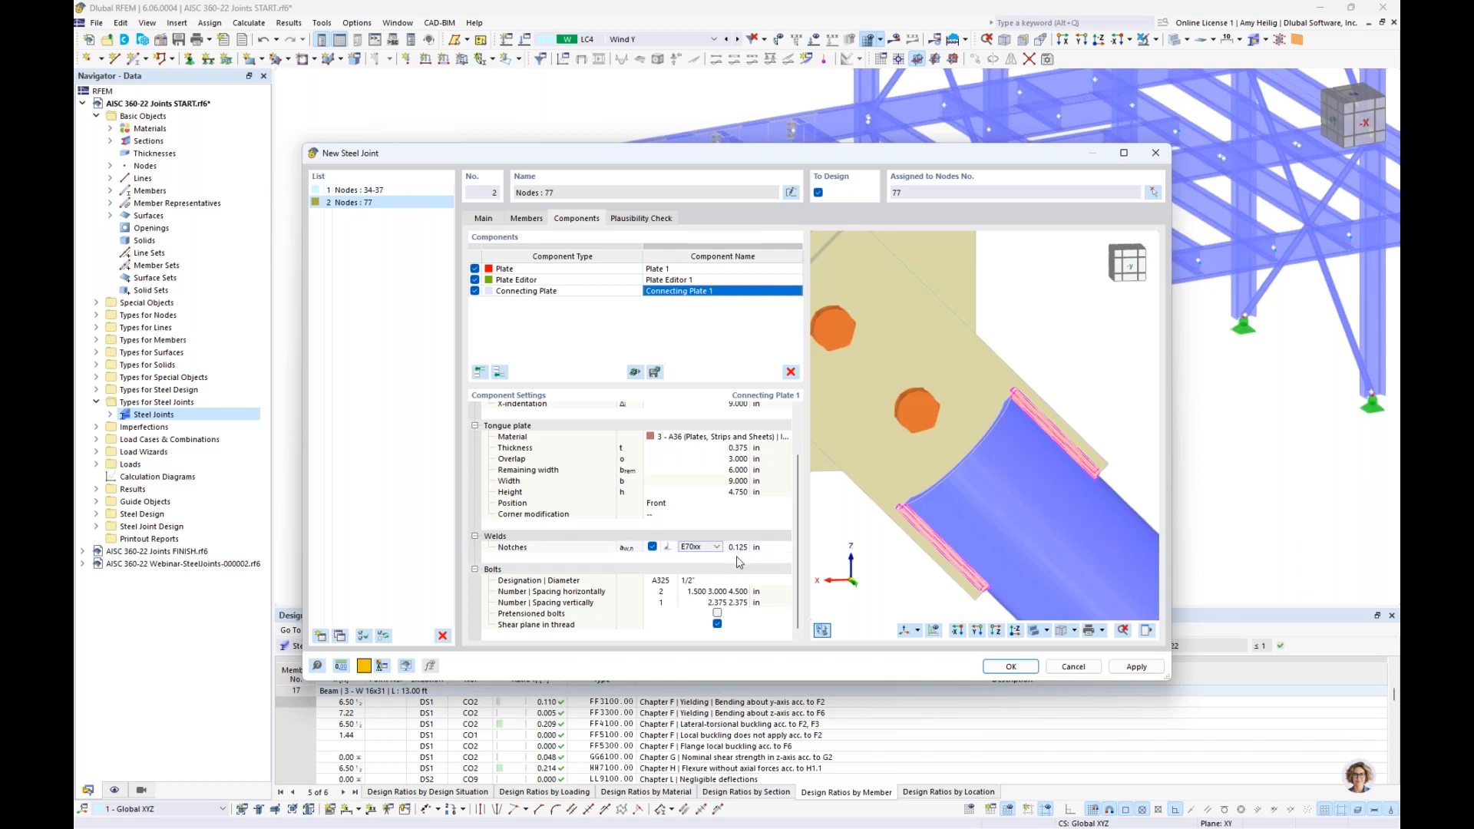
# Step: Set the horizontal bolt spacing of Connecting Plate 1 to 1 in for the edge distance and 2.25 in between the bolts
pyautogui.scroll(-2, 883, 559)
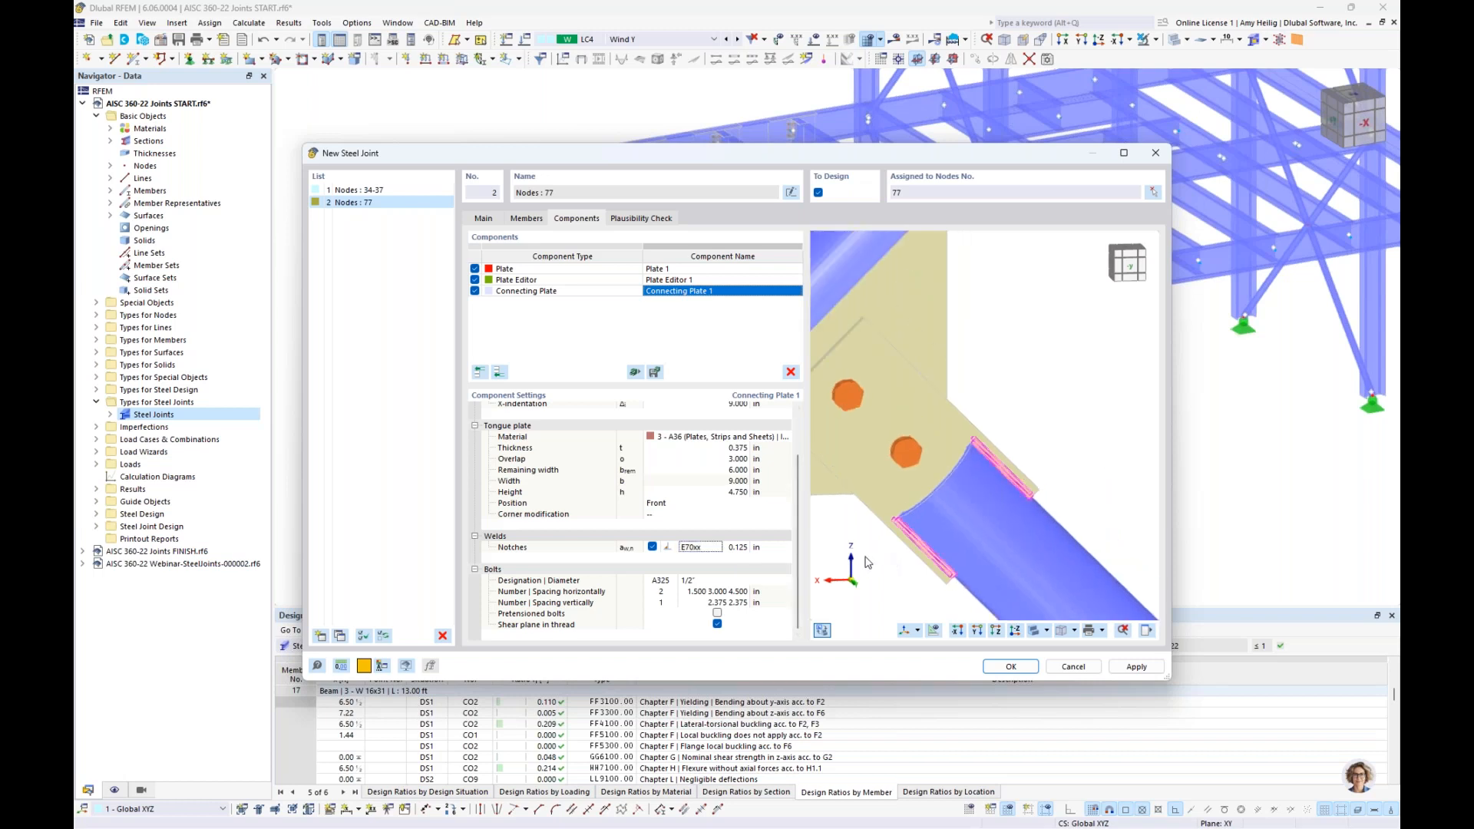
pyautogui.moveTo(868, 562); pyautogui.dragTo(956, 556, button='middle')
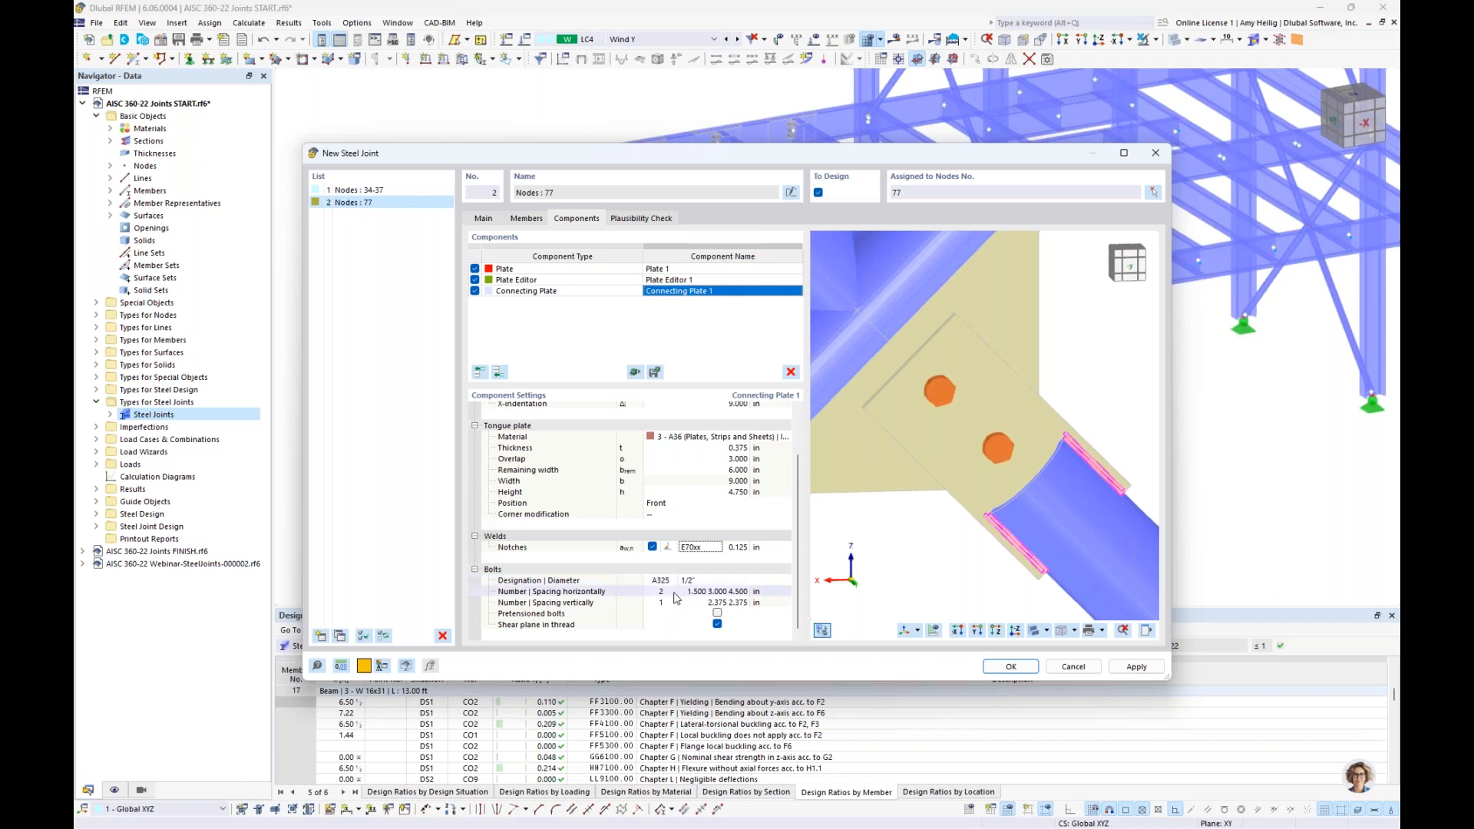
pyautogui.click(691, 591)
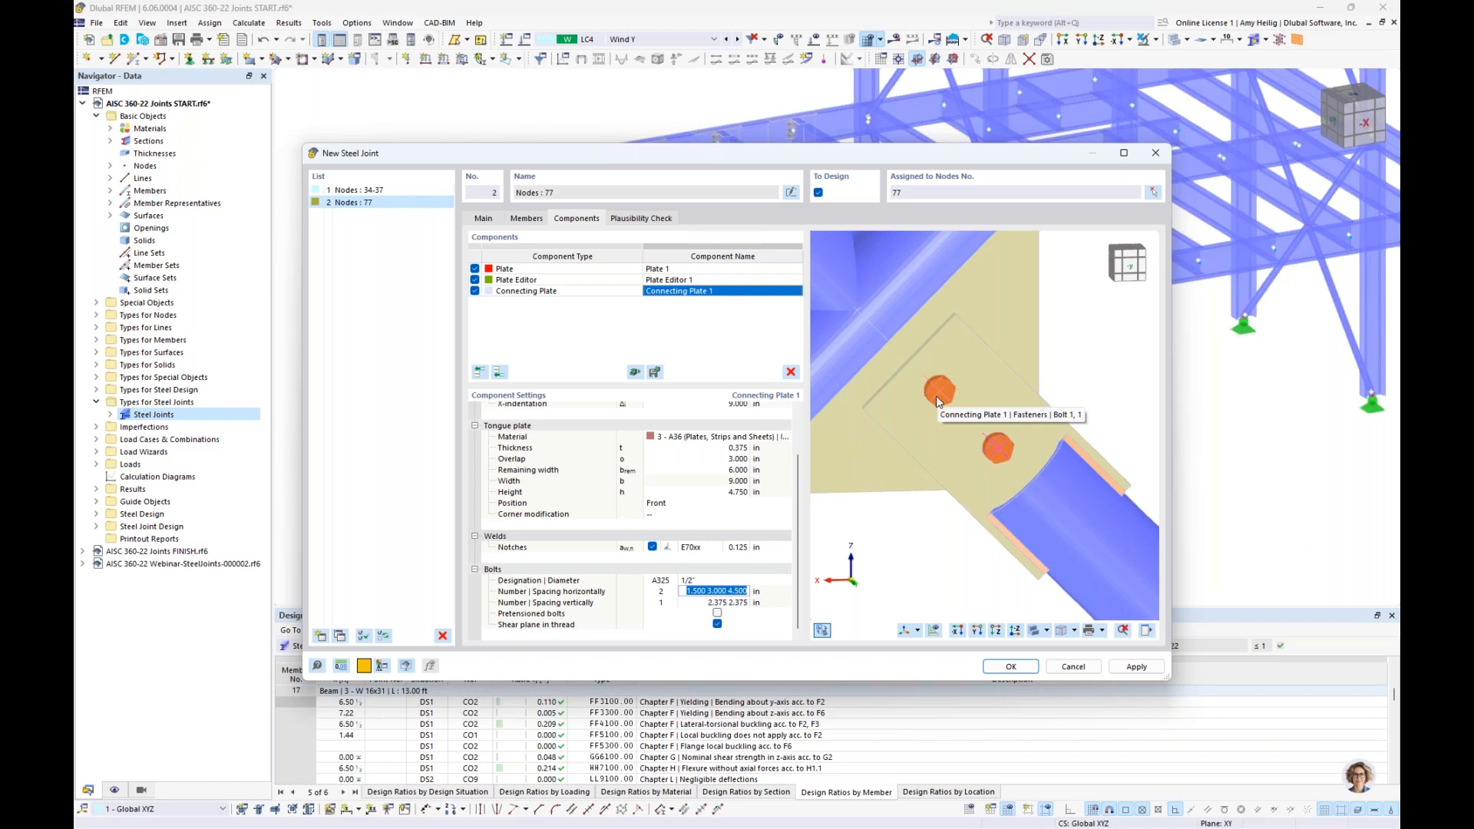
pyautogui.write('1')
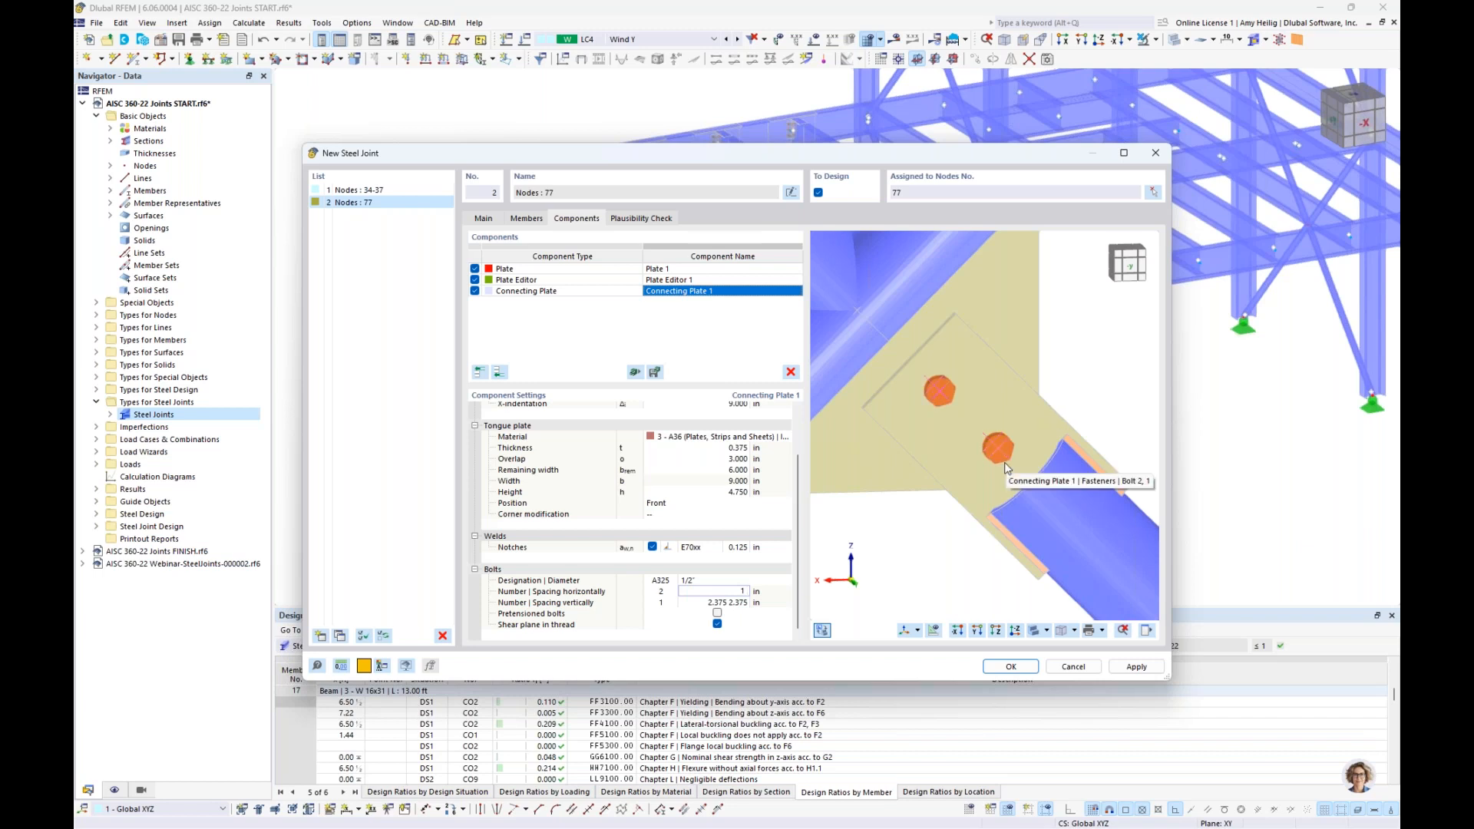
pyautogui.write(' 2.25')
pyautogui.press('Tab')
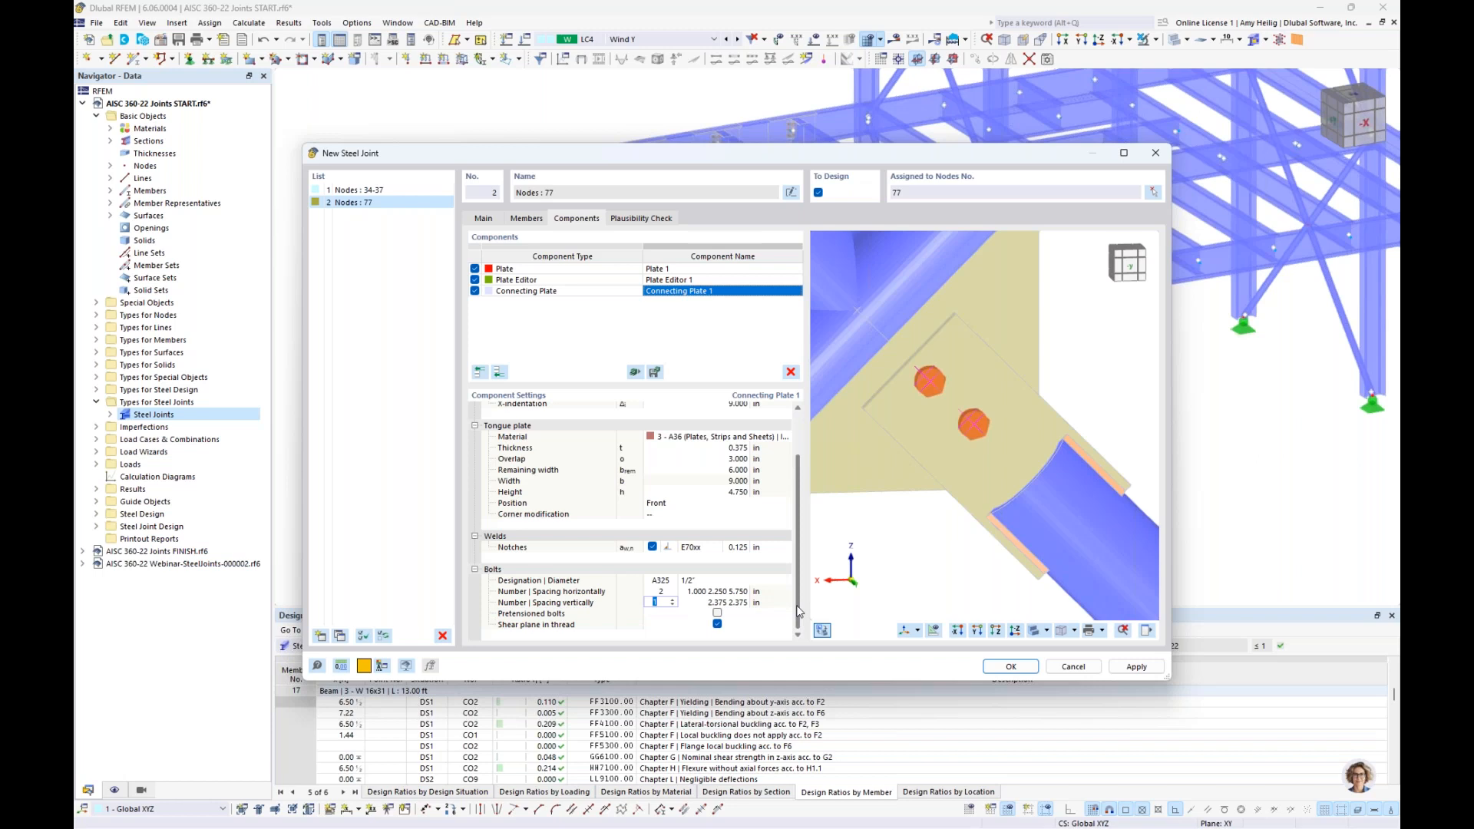
# Step: Copy the connecting plate component to the end of the component list three times
pyautogui.scroll(-5, 979, 449)
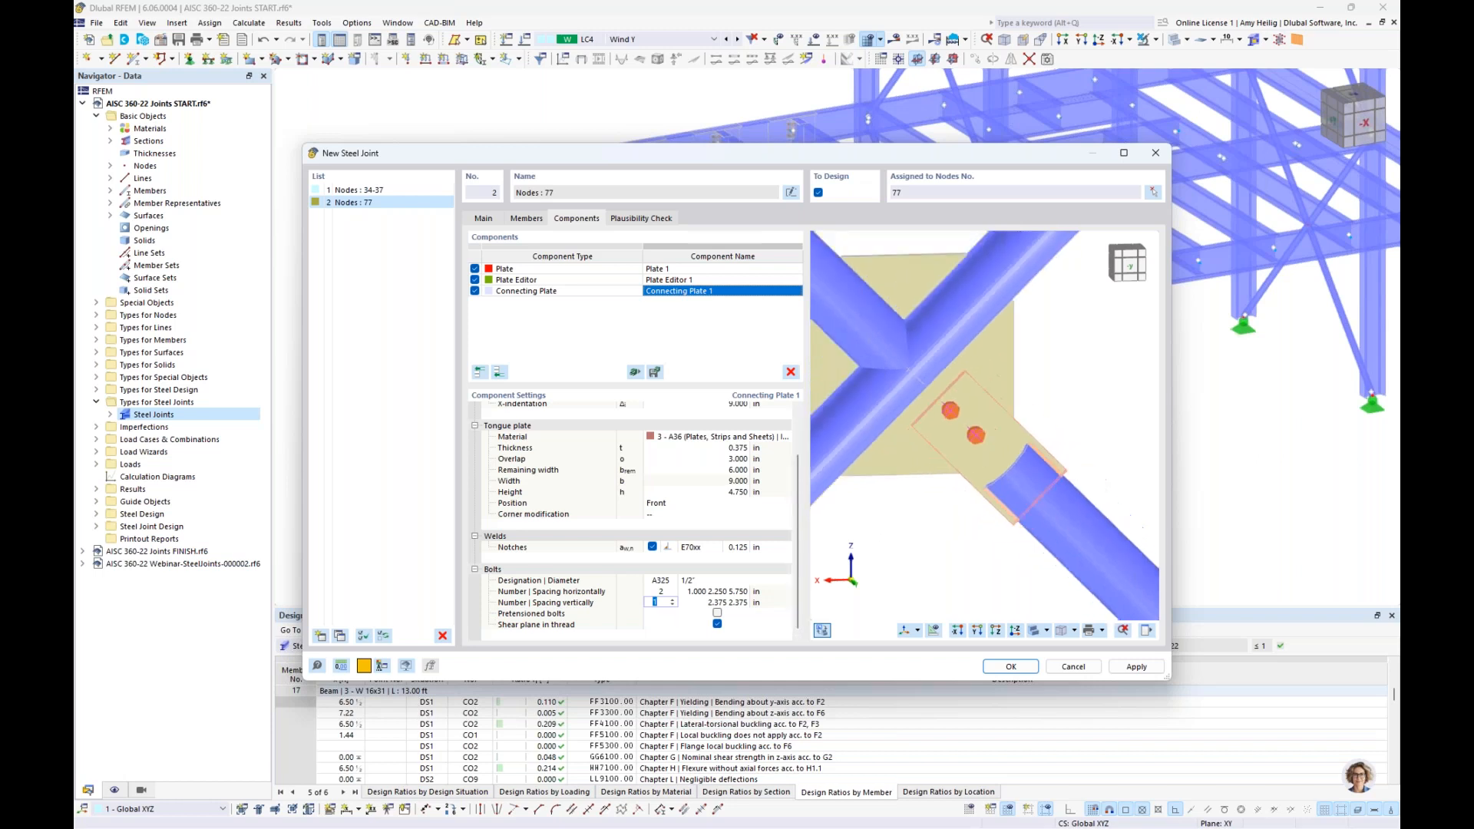
pyautogui.click(585, 293)
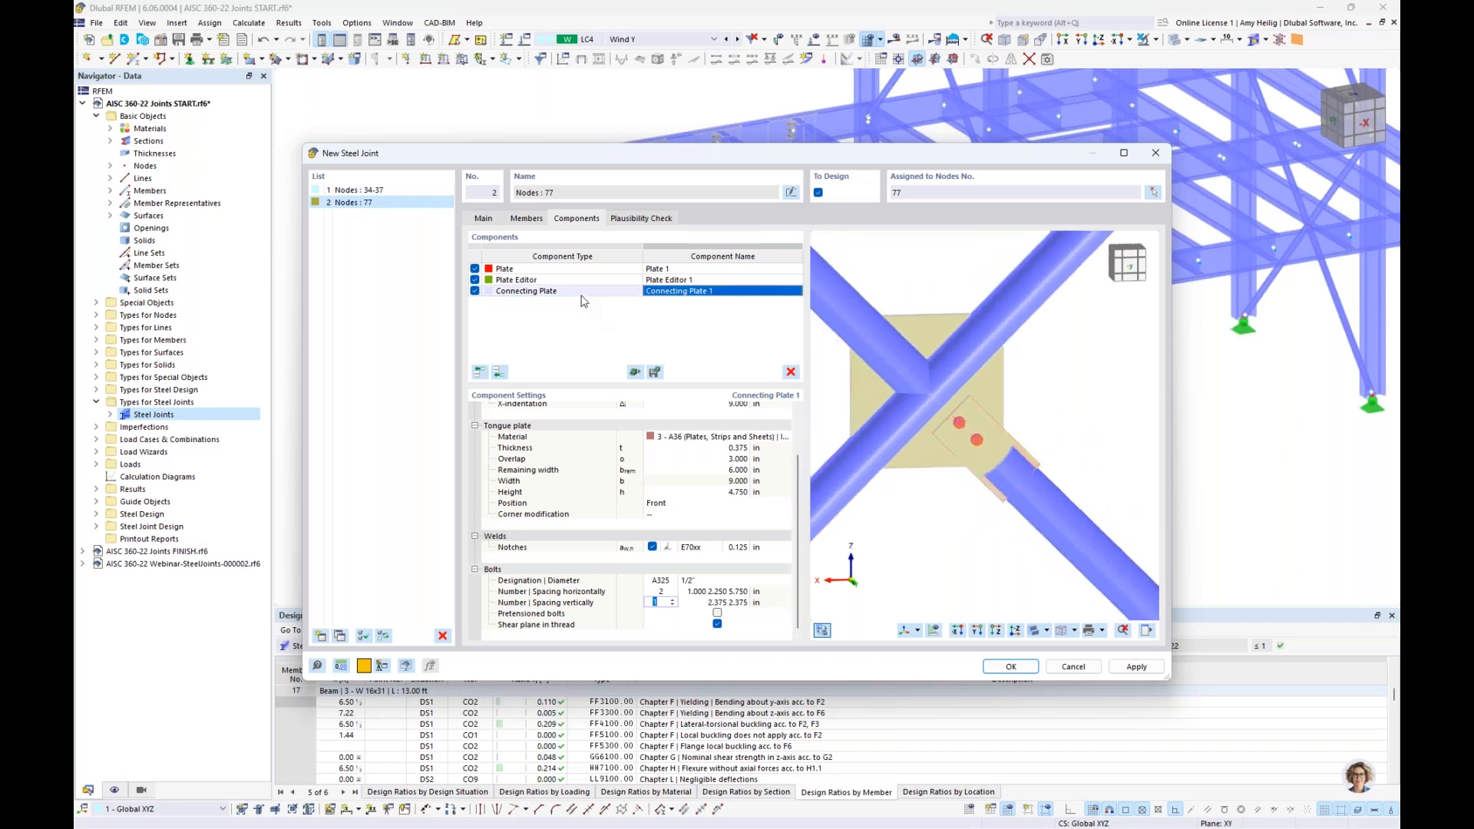
pyautogui.rightClick(586, 294)
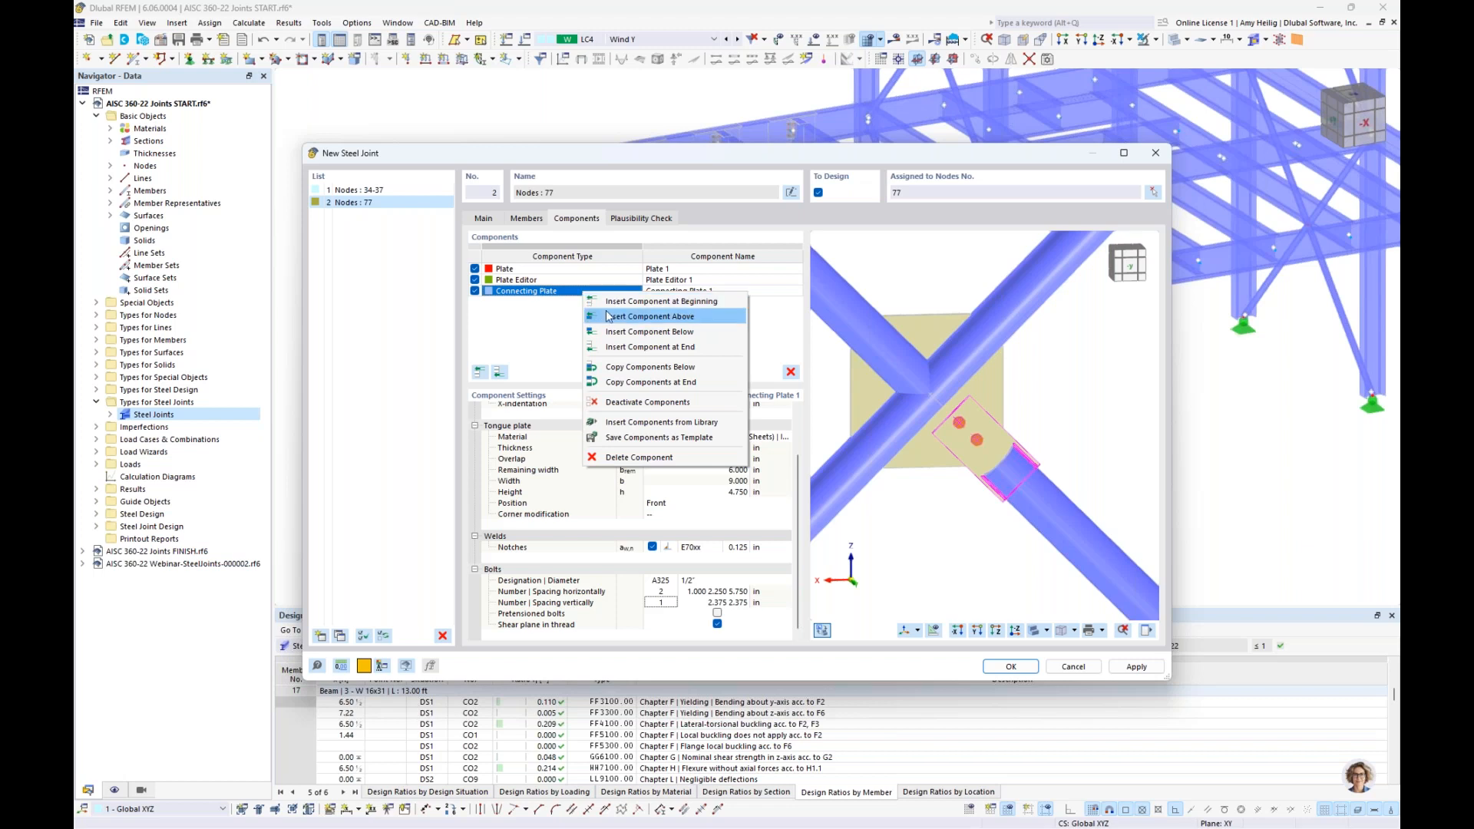
pyautogui.click(625, 383)
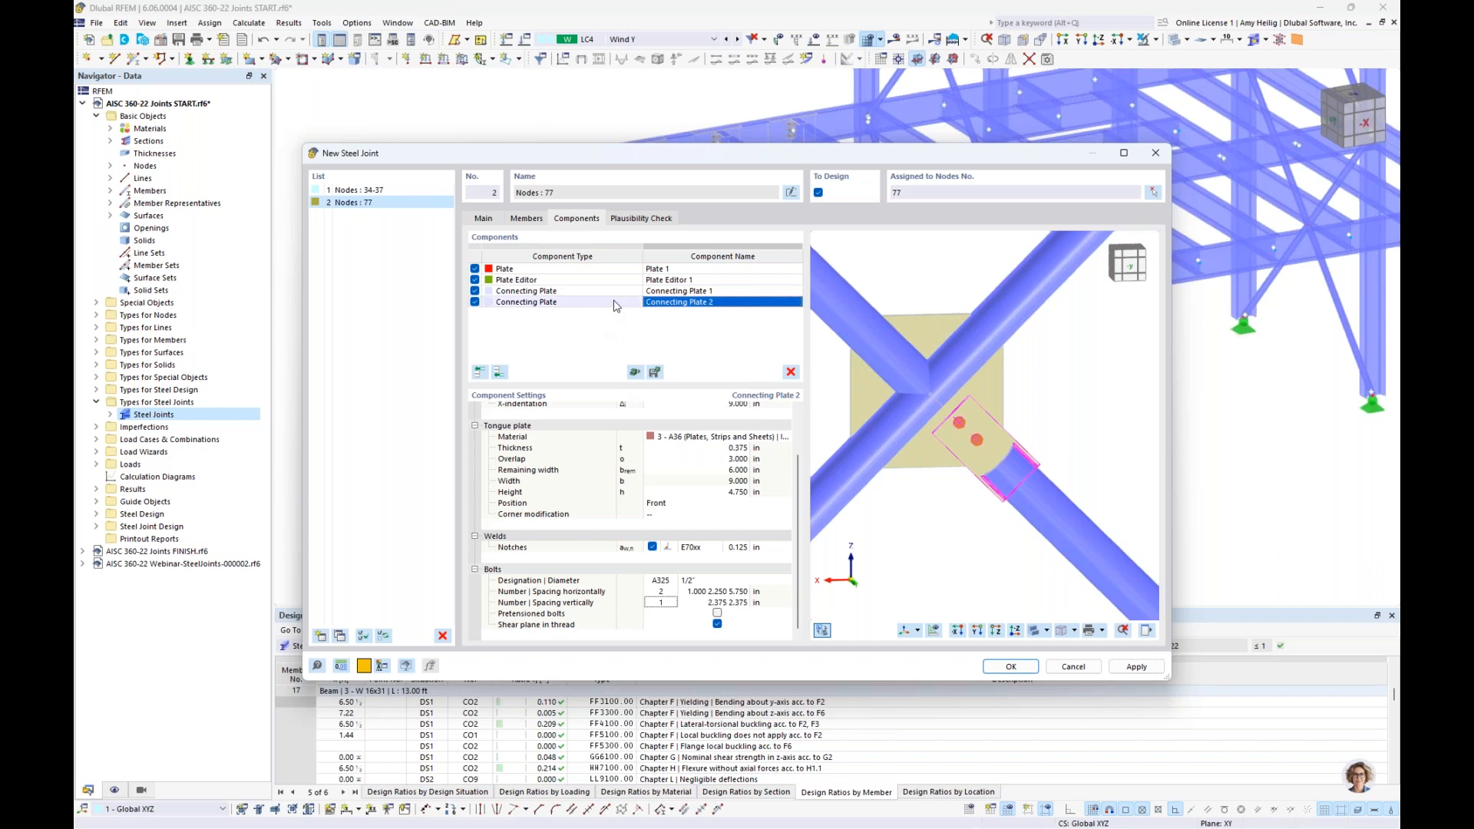
pyautogui.rightClick(614, 306)
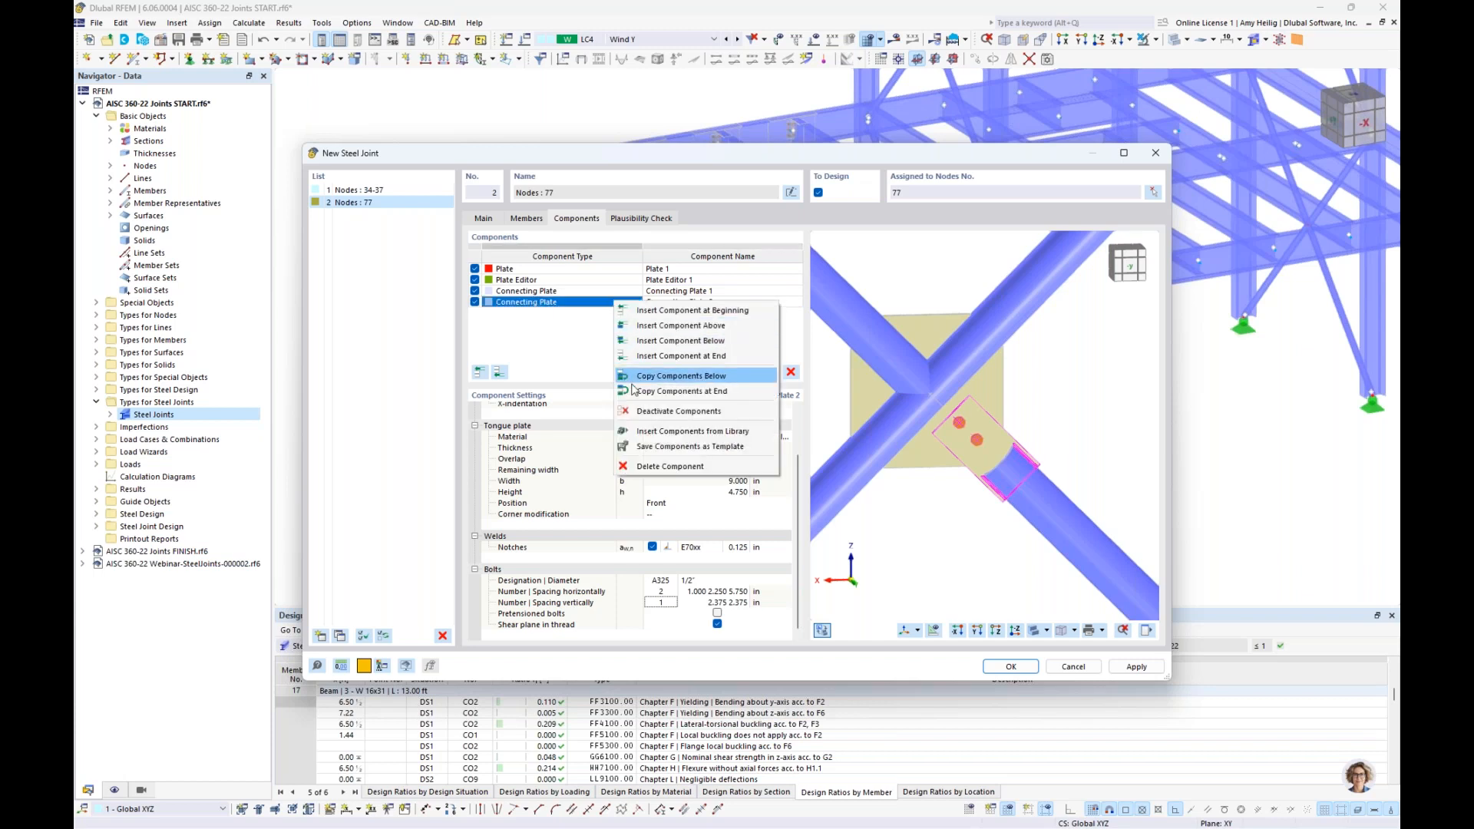
pyautogui.click(597, 351)
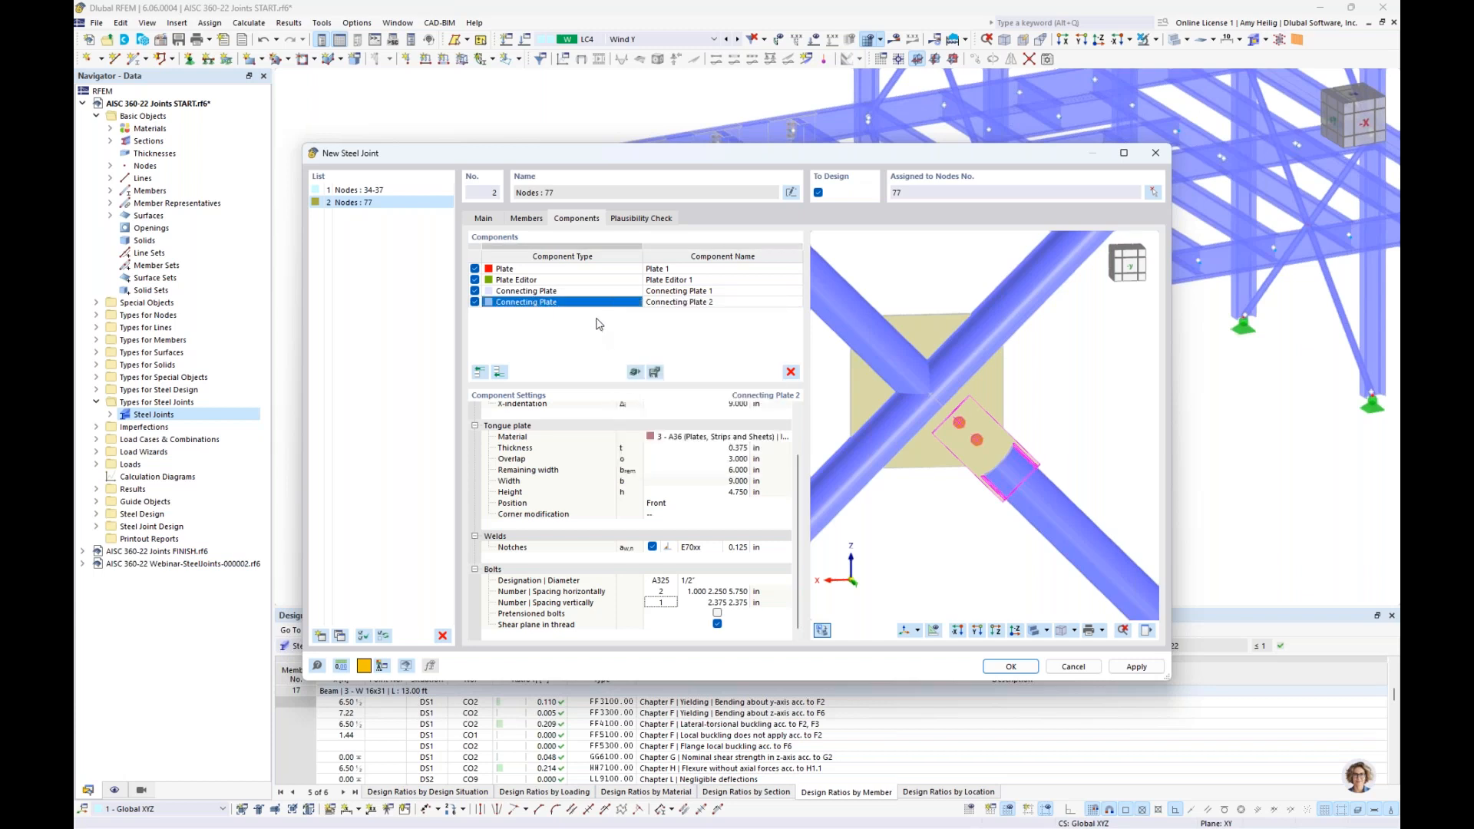
pyautogui.rightClick(593, 315)
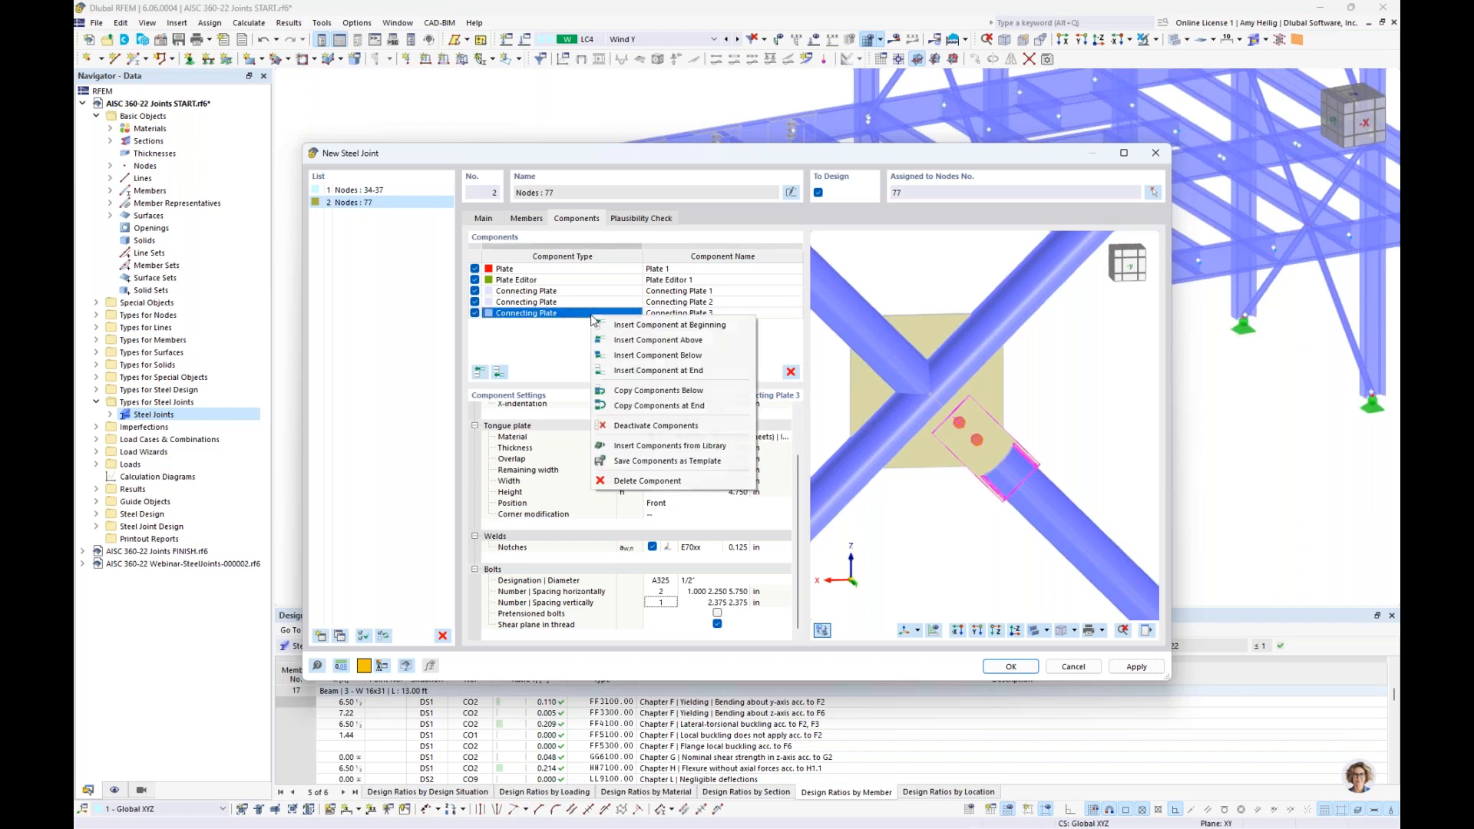
pyautogui.click(622, 406)
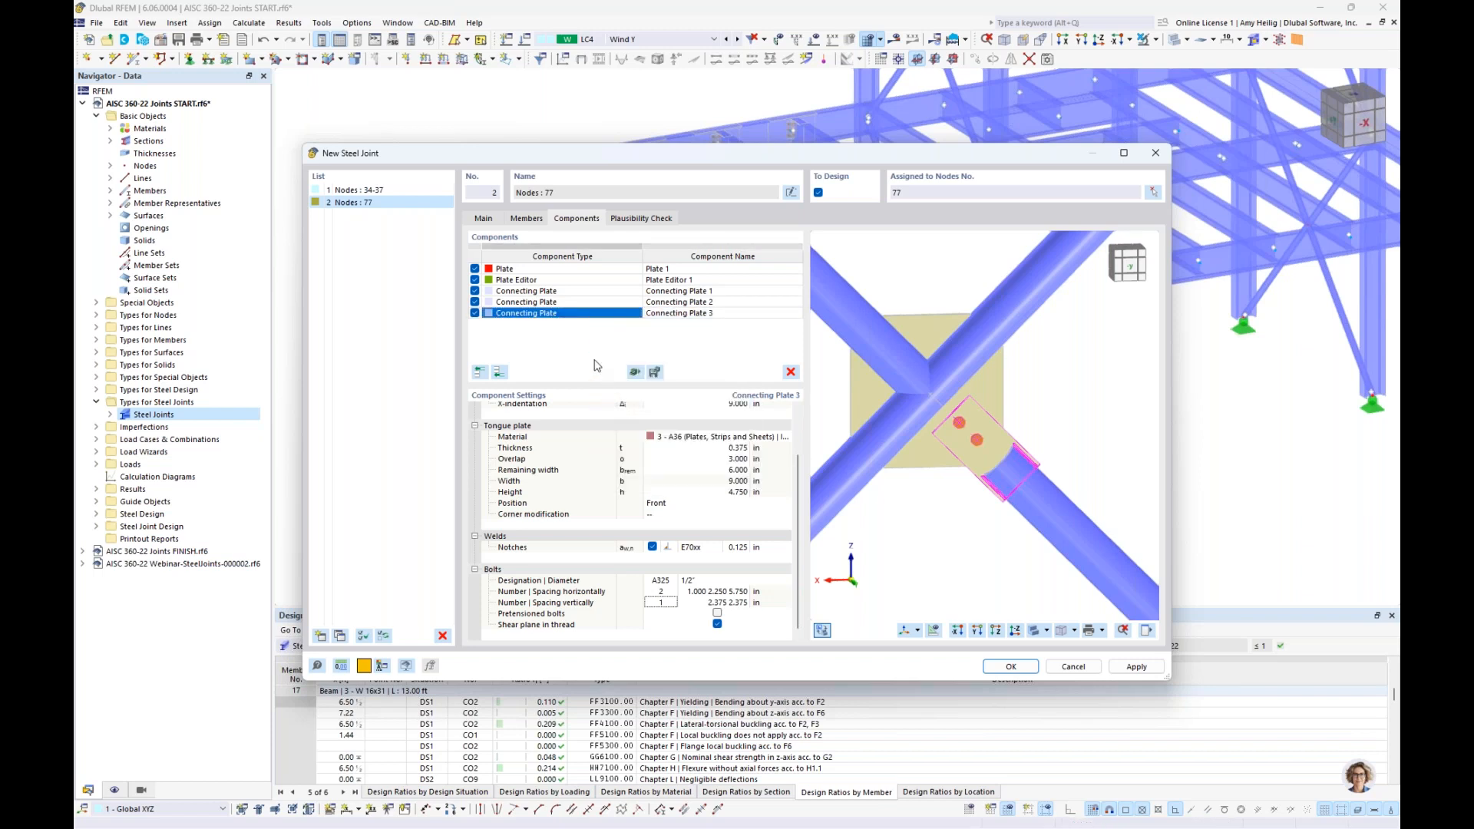
# Step: Assign Connecting Plate 2 to Member 2 and set its X-indentation to 9 in
pyautogui.click(577, 303)
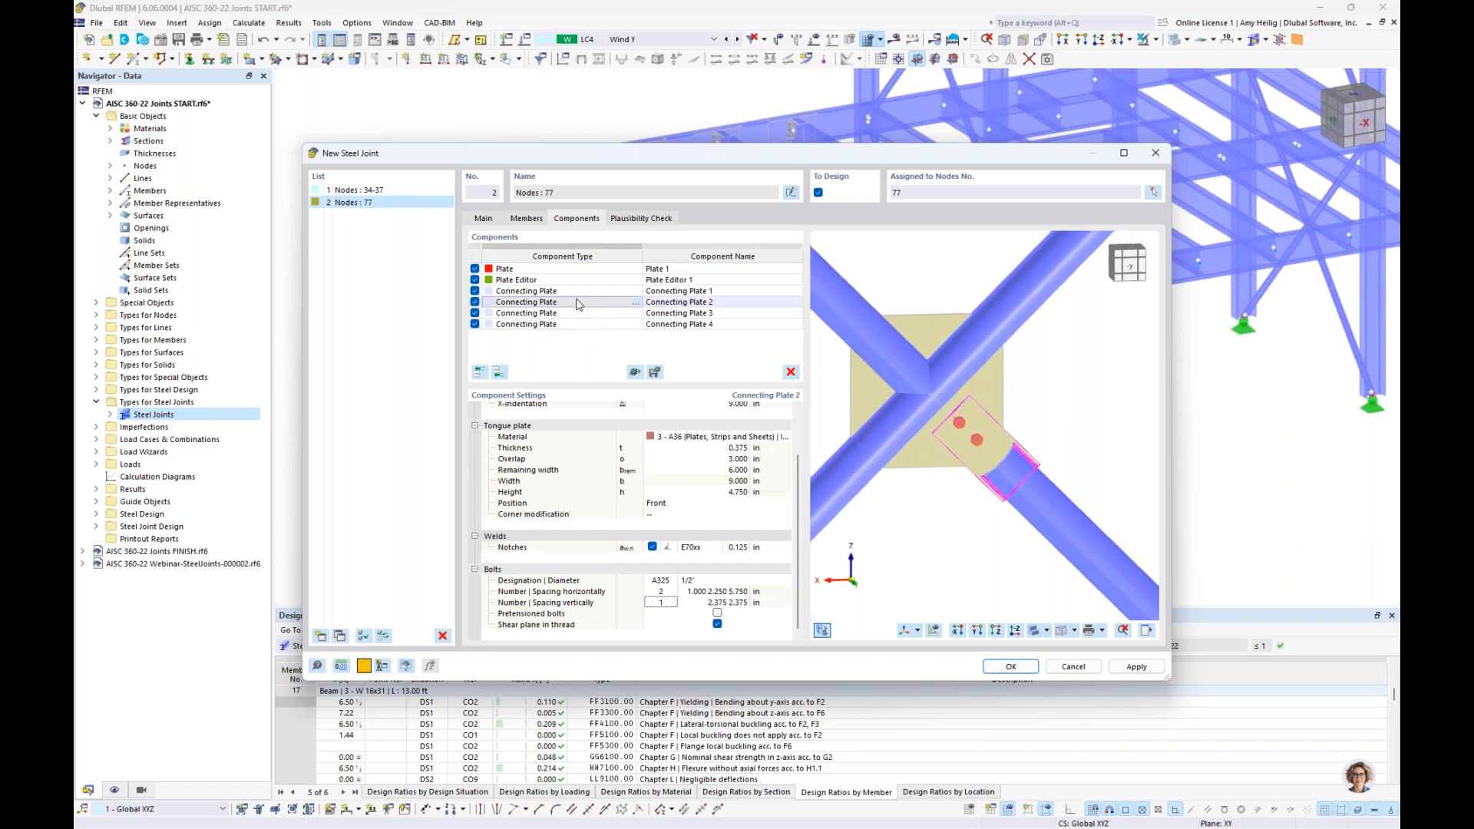
pyautogui.scroll(2, 737, 417)
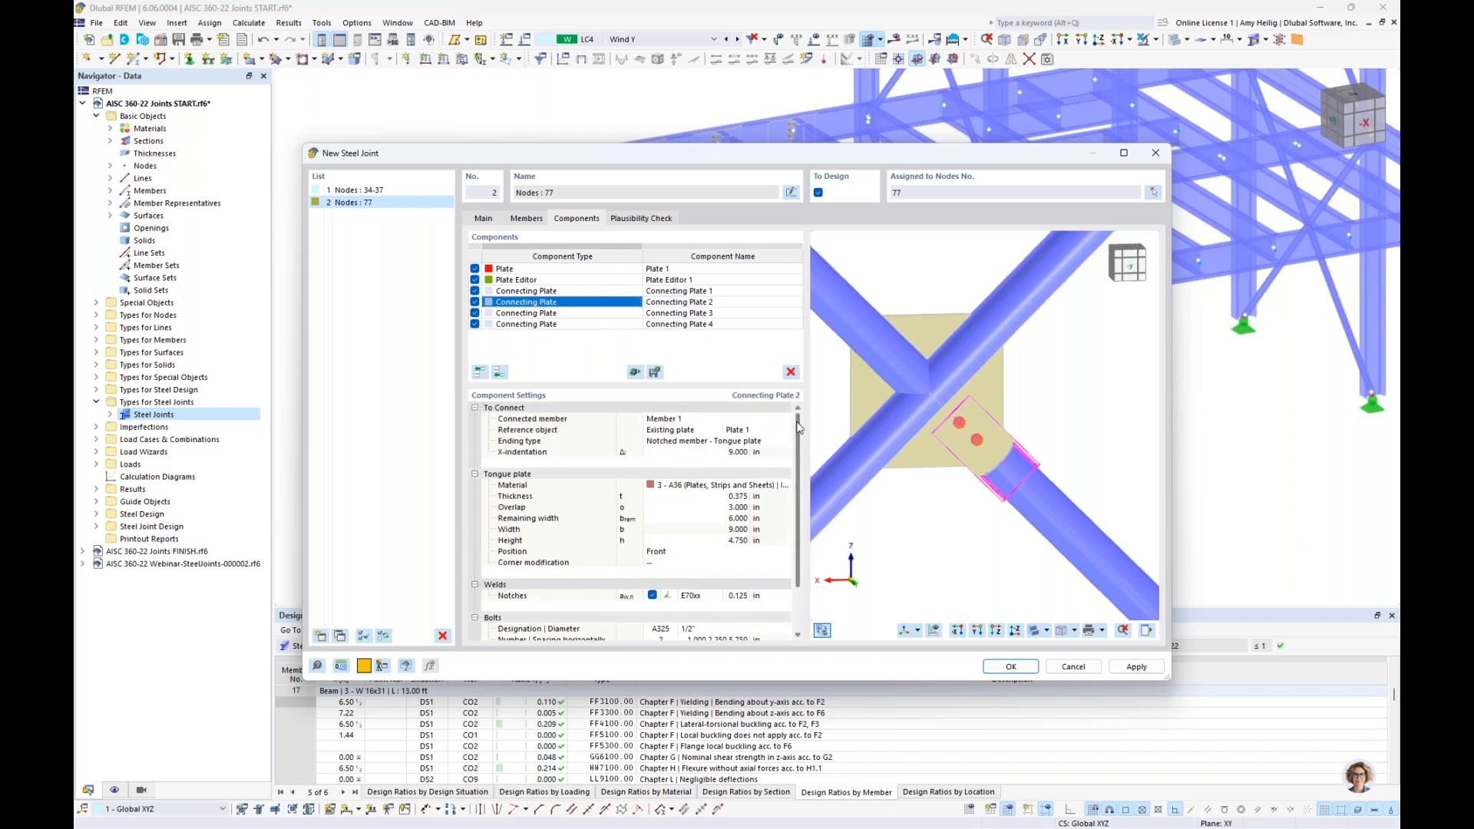
pyautogui.click(736, 418)
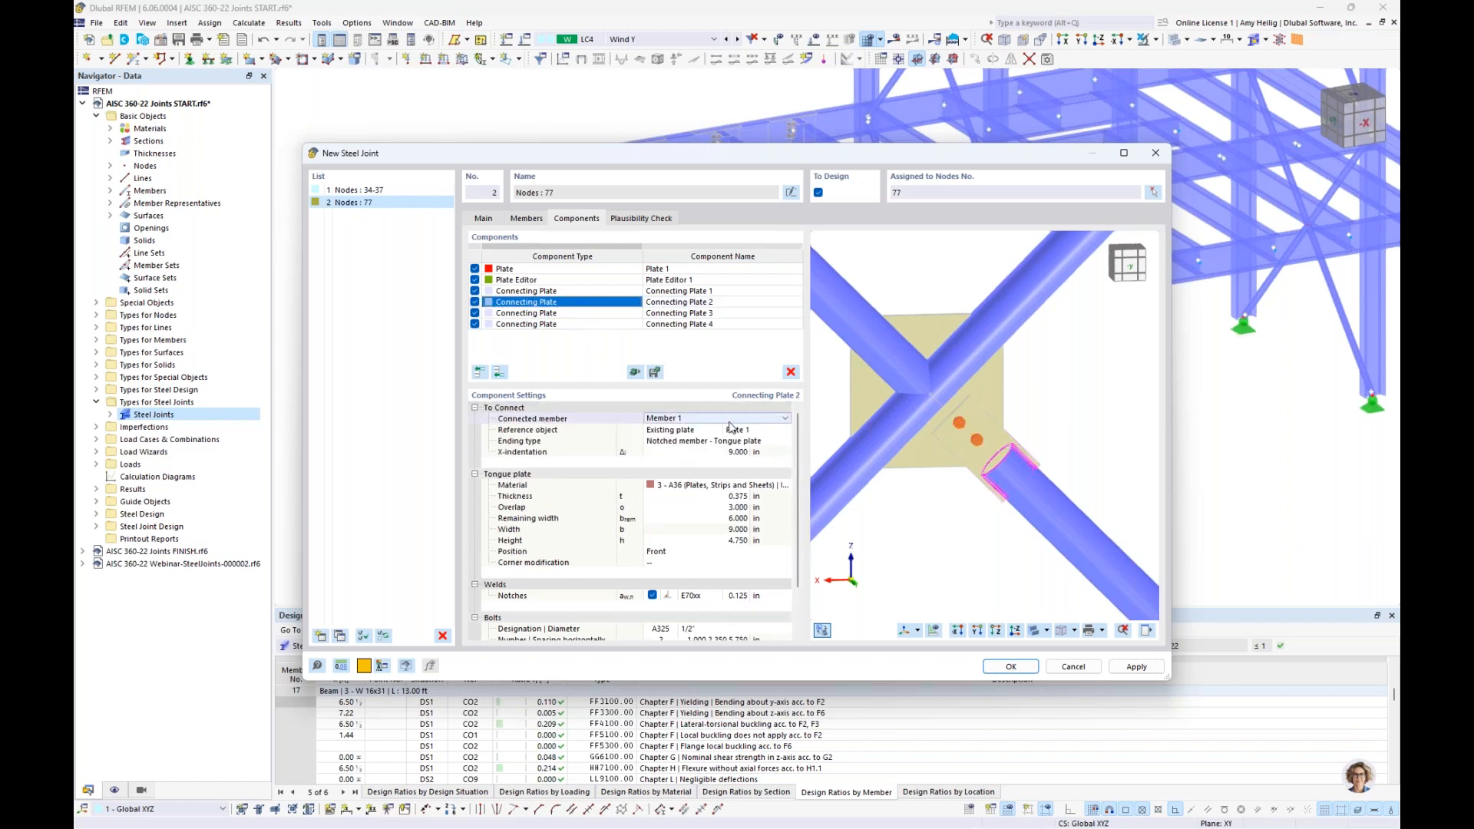
pyautogui.click(730, 420)
pyautogui.click(716, 439)
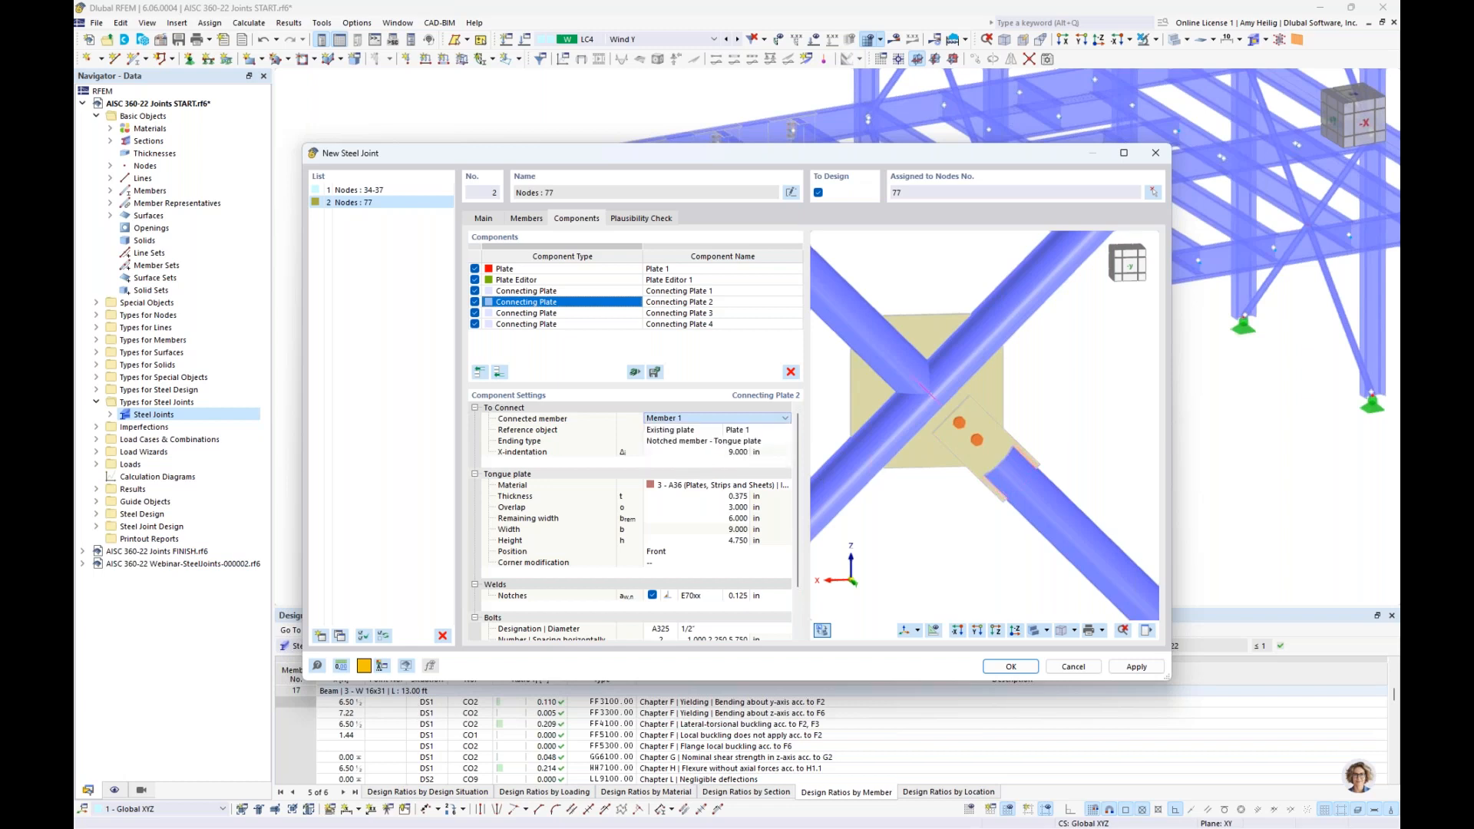
pyautogui.click(697, 453)
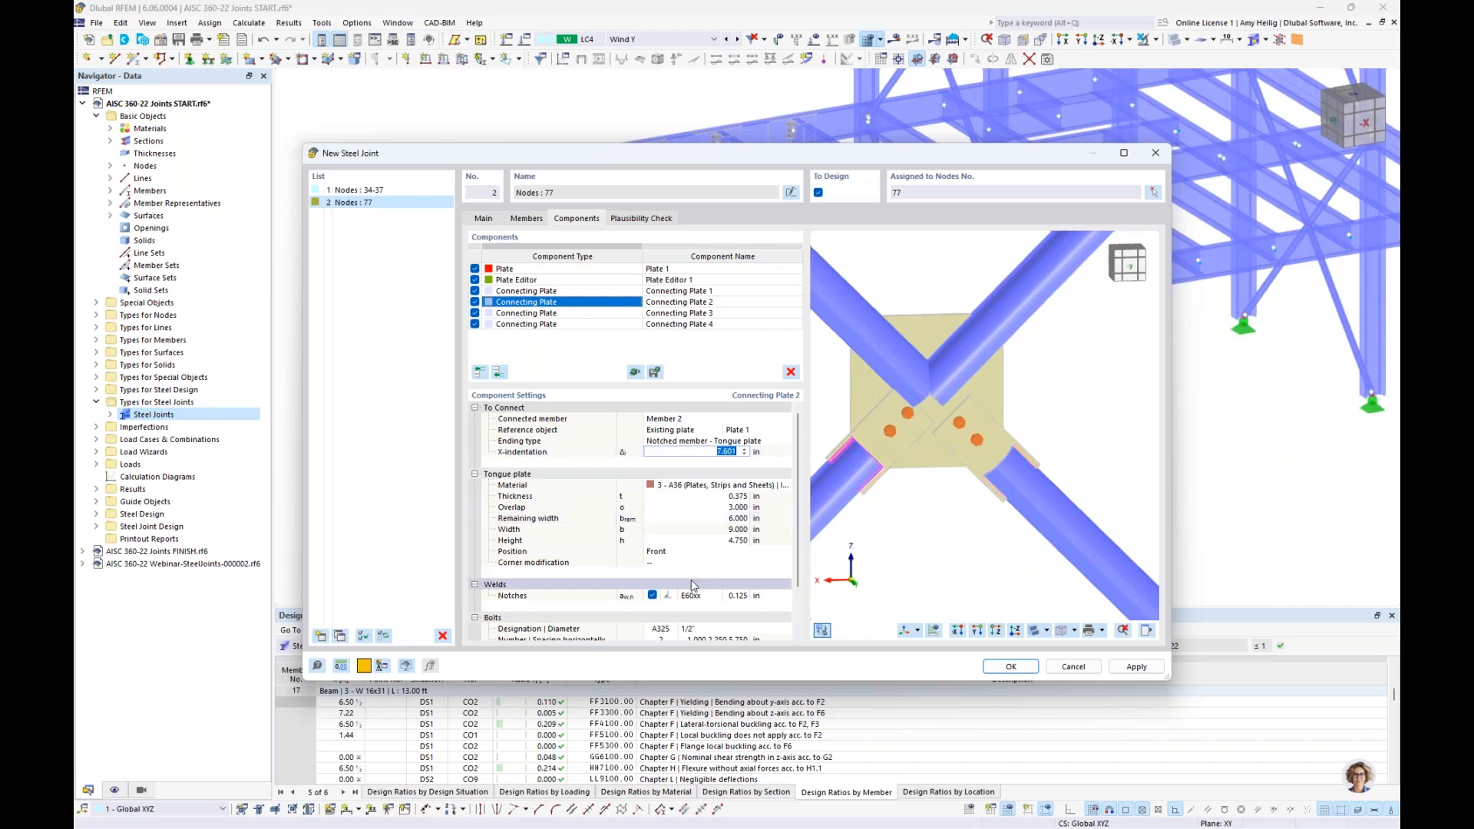
pyautogui.write('9.0')
# Step: Assign Connecting Plate 3 to Member 3 and set its X-indentation to 9 in
pyautogui.click(605, 313)
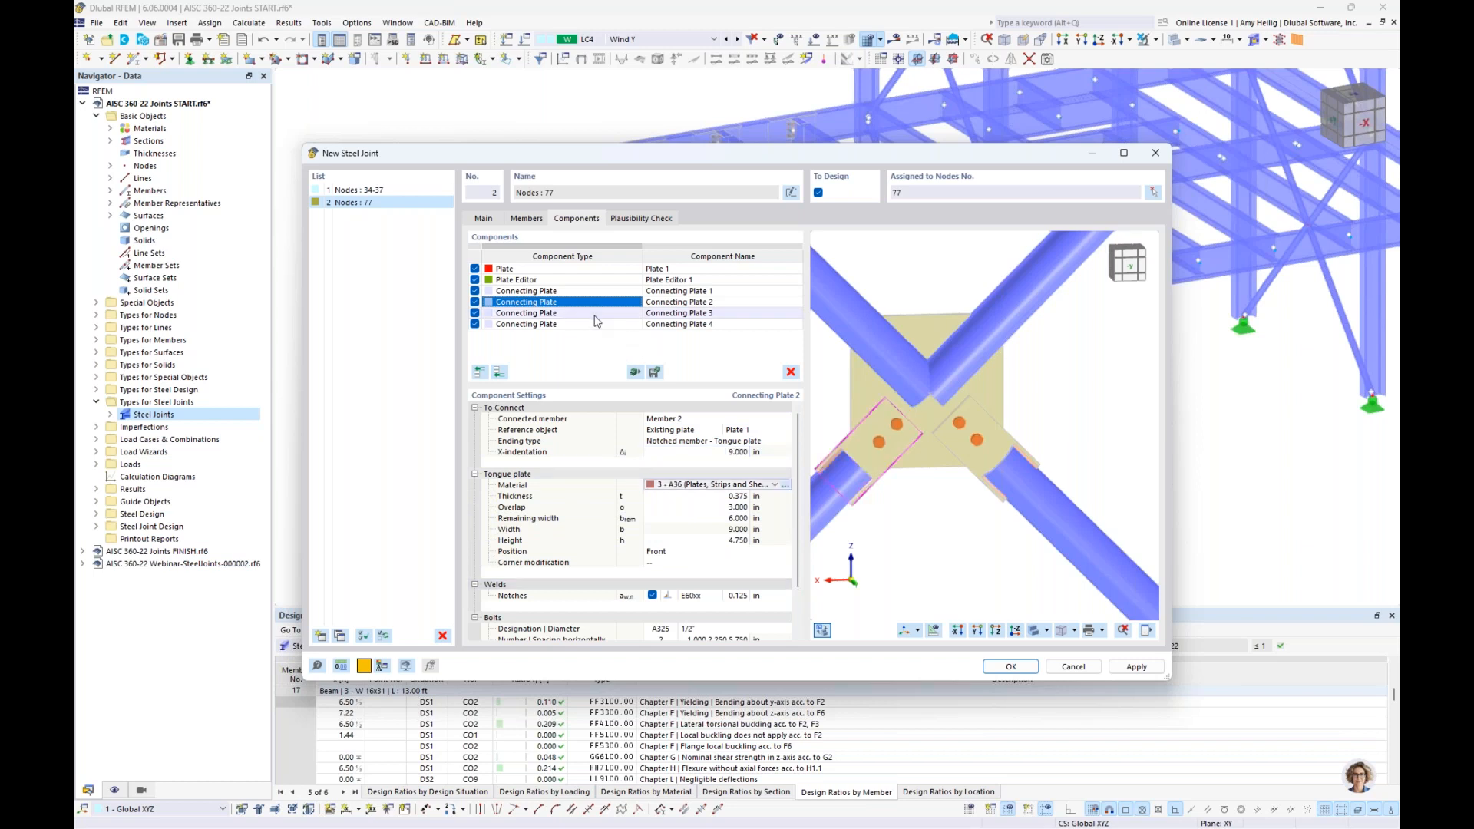
pyautogui.click(702, 420)
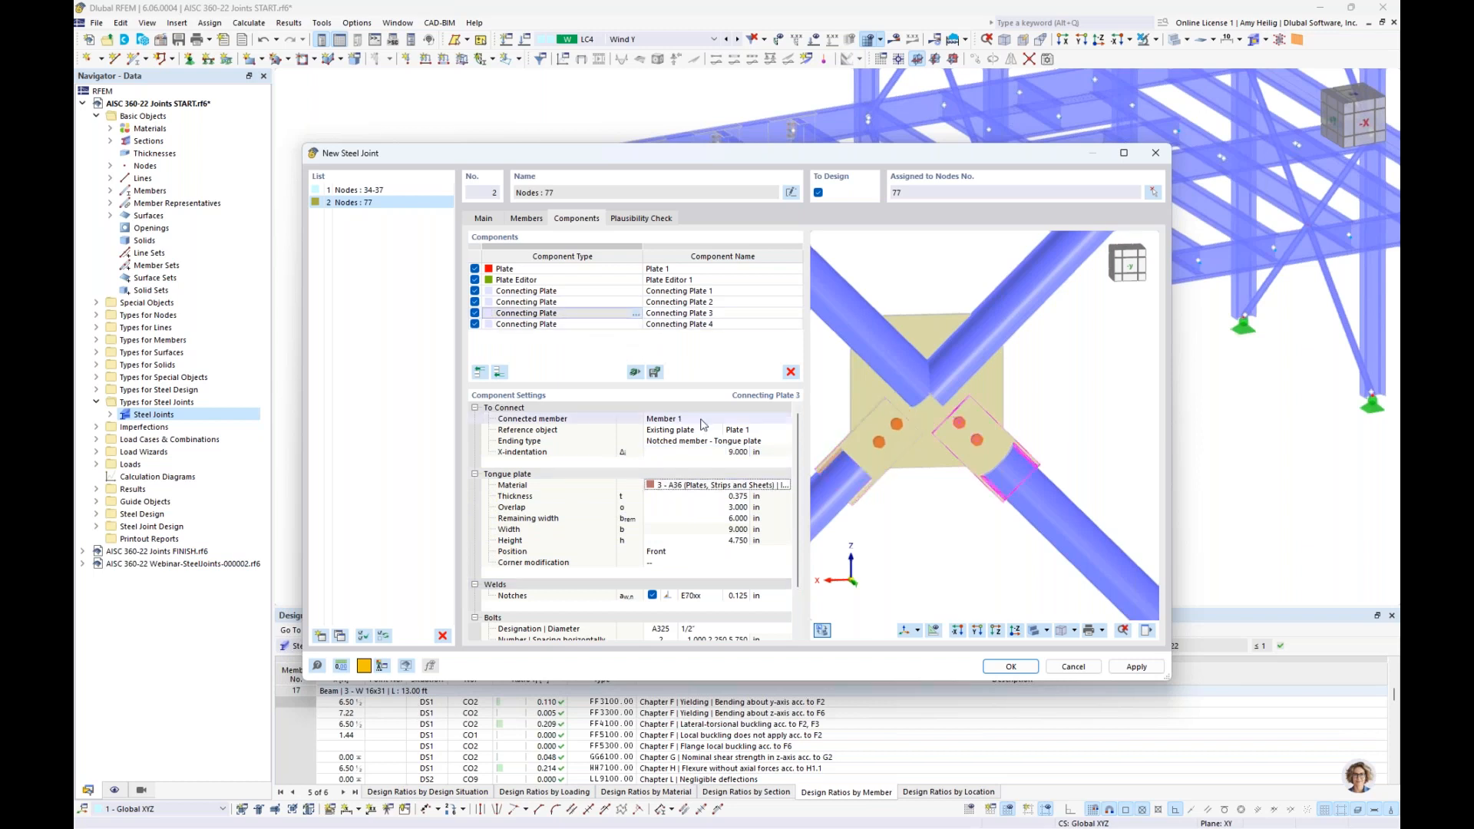
pyautogui.click(712, 419)
pyautogui.click(665, 477)
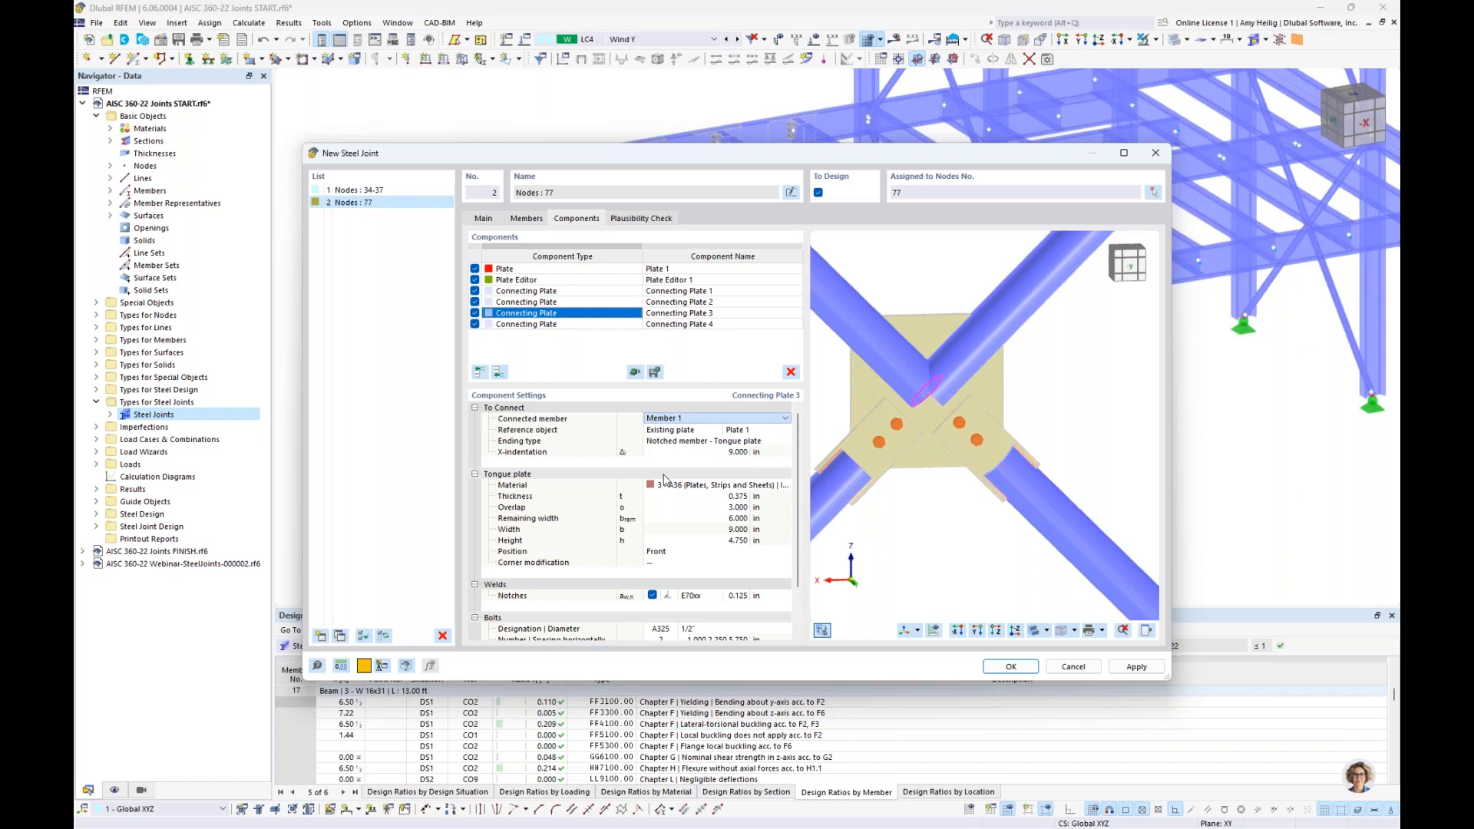
pyautogui.press('Down')
pyautogui.press('Down')
pyautogui.click(730, 451)
pyautogui.write('.0')
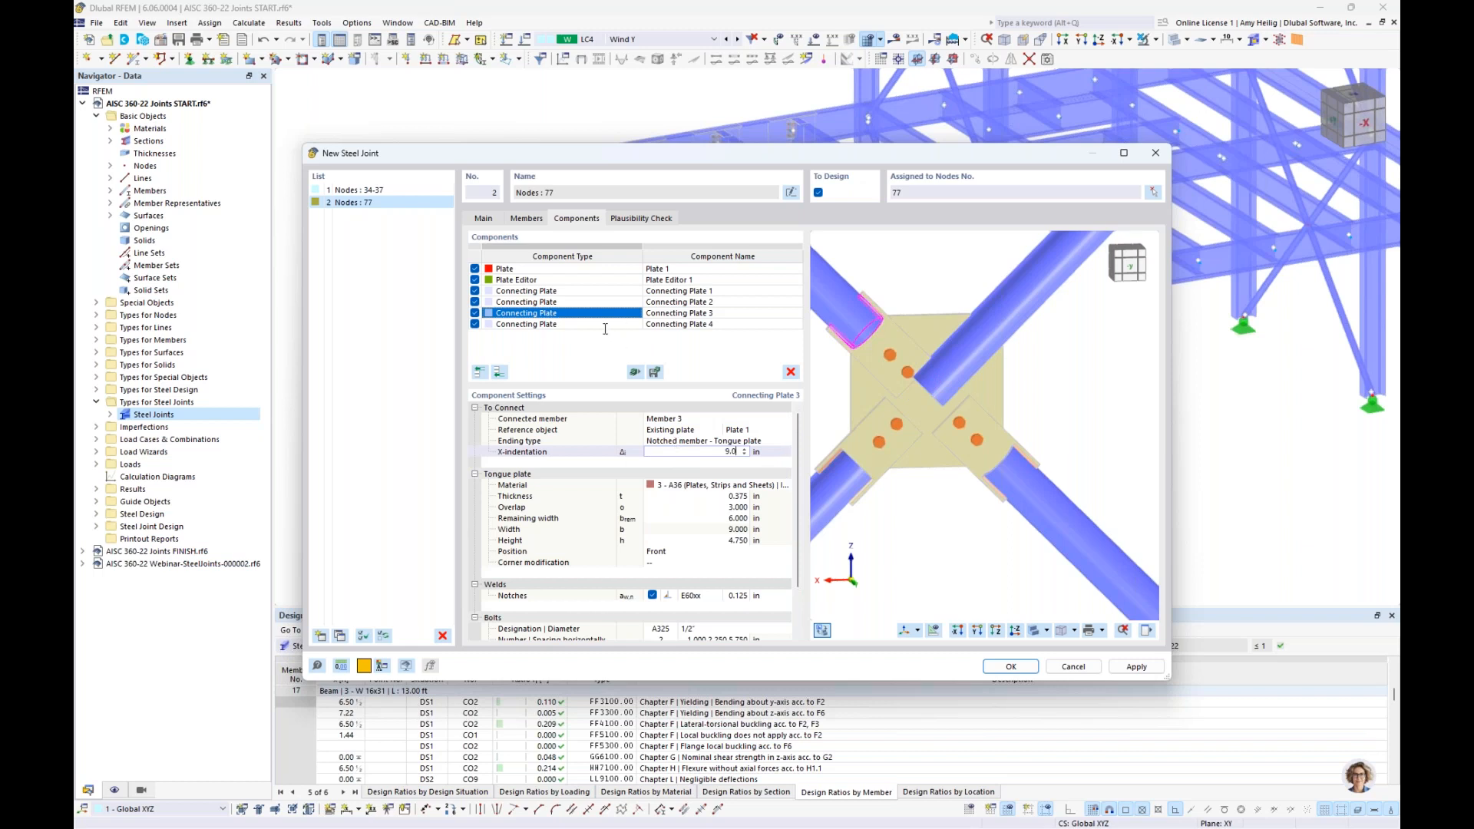
pyautogui.press('Return')
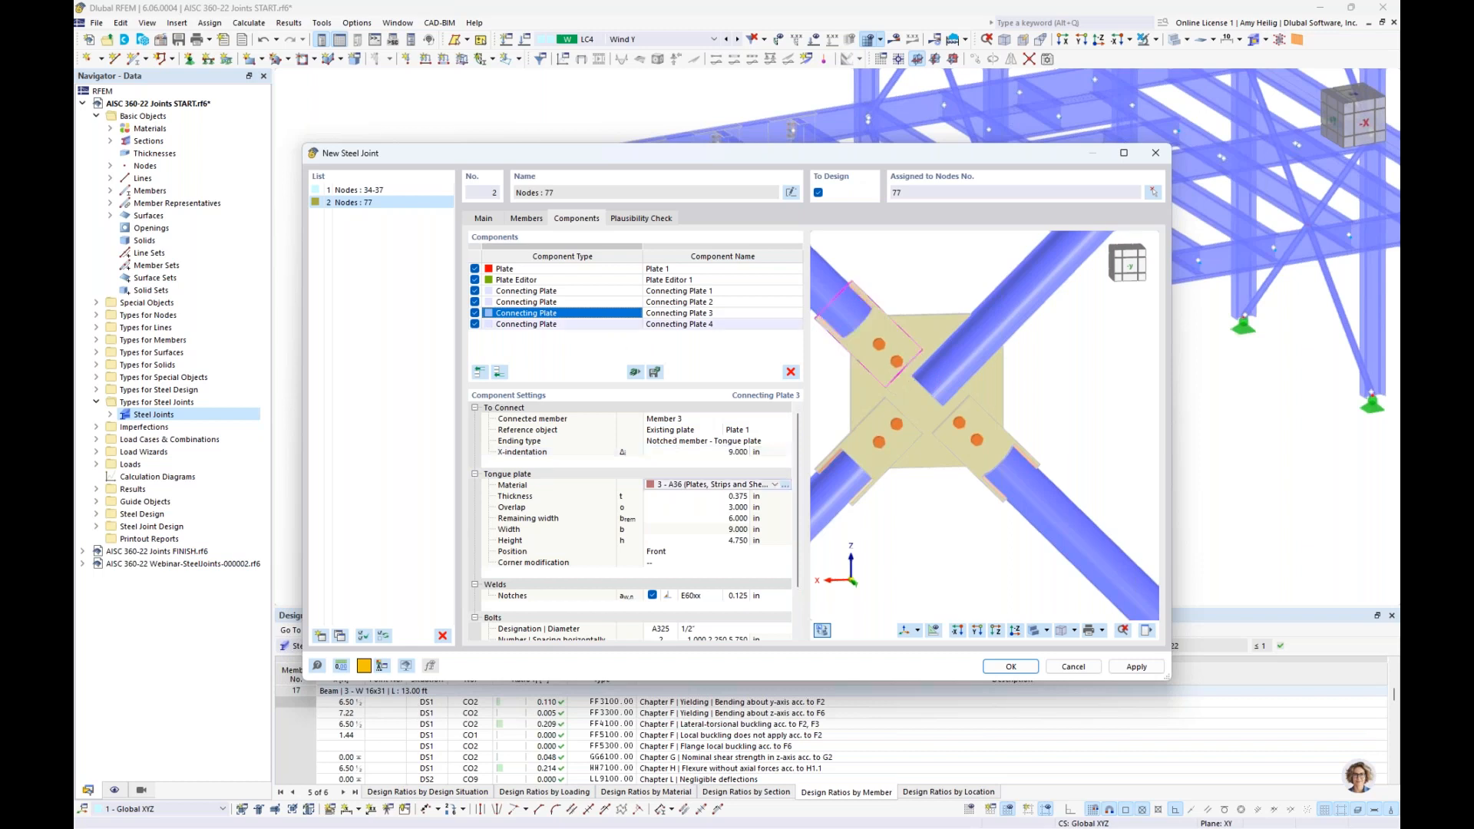
# Step: Assign Connecting Plate 4 to Member 4 and set its X-indentation to 9 in
pyautogui.click(561, 324)
pyautogui.click(718, 419)
pyautogui.click(724, 419)
pyautogui.click(710, 464)
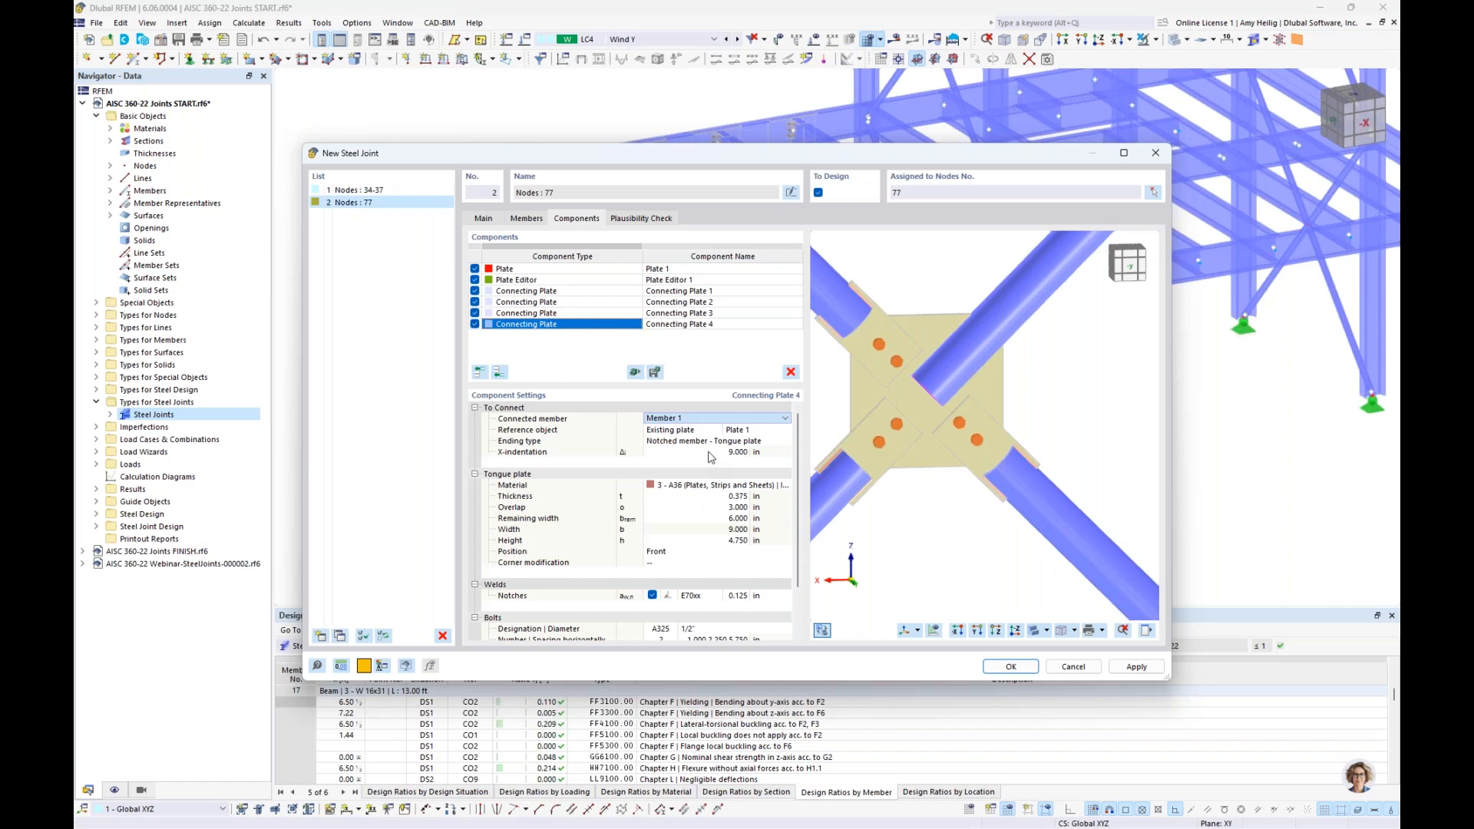
pyautogui.click(725, 451)
pyautogui.write('9.0')
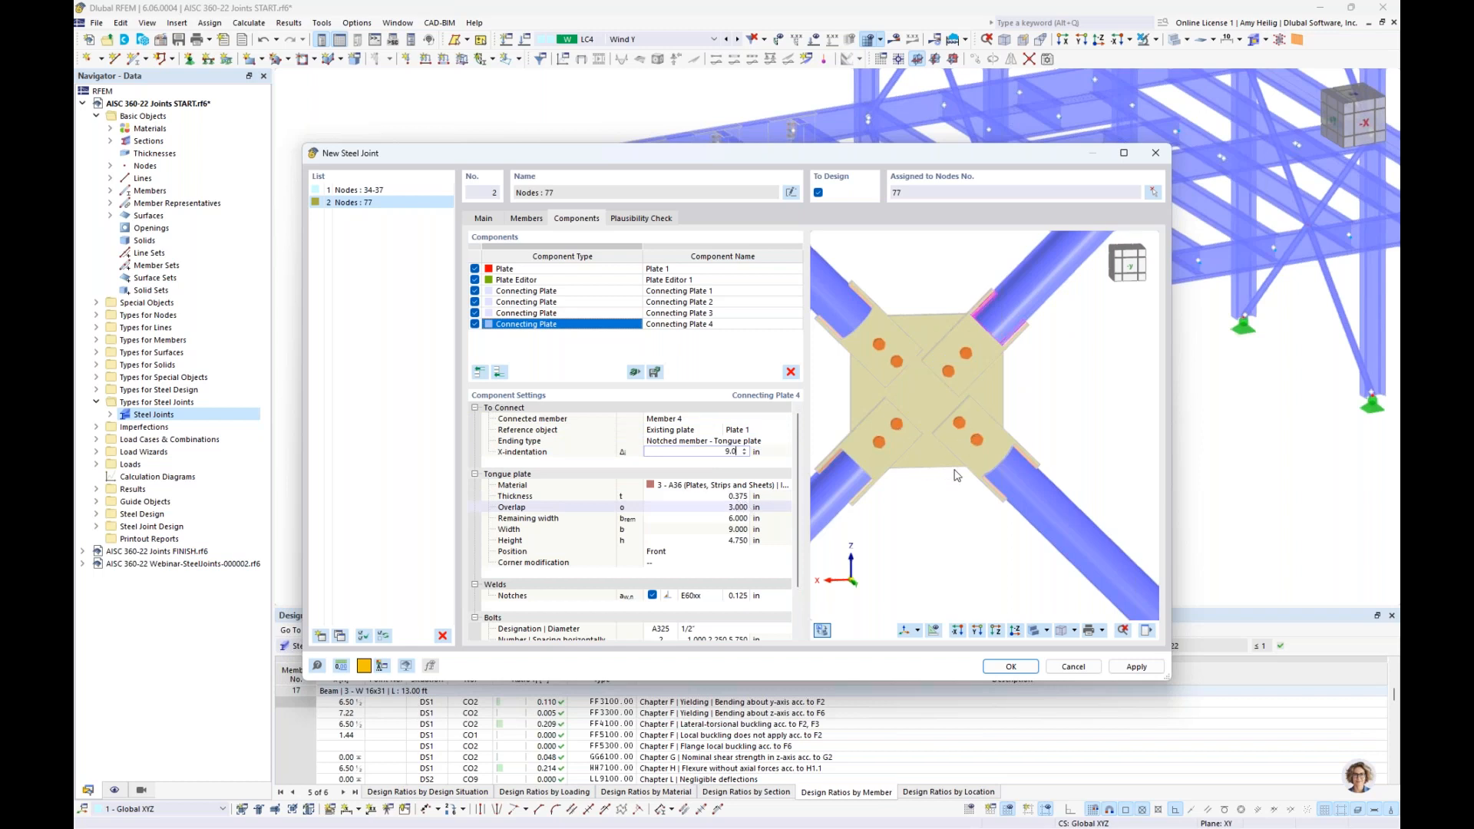
pyautogui.press('Tab')
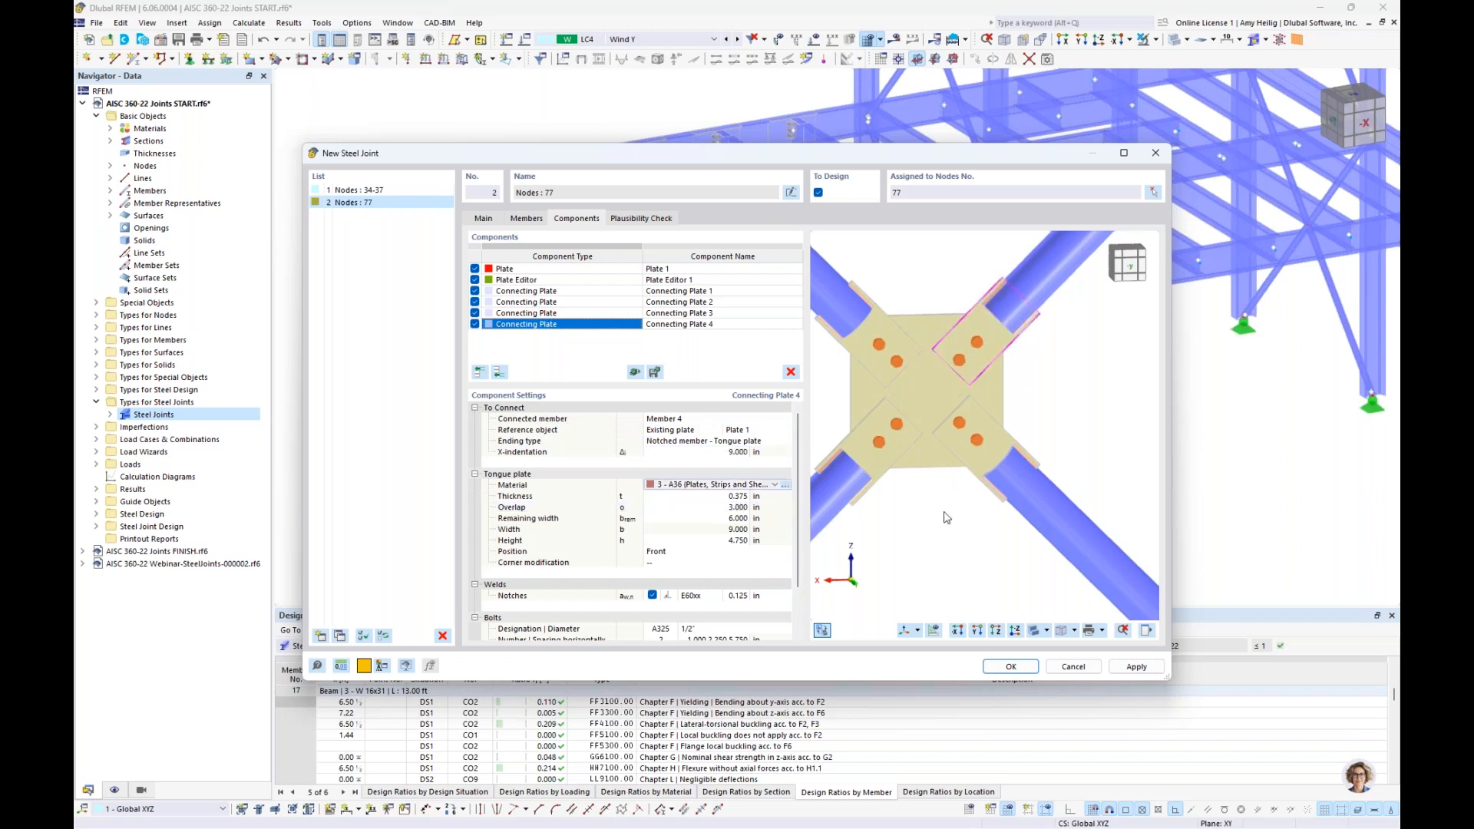
# Step: Inspect the complete gusset plate joint at node 77 and review its plausibility check
pyautogui.scroll(-3, 947, 518)
pyautogui.keyDown('ctrl'); pyautogui.moveTo(977, 512); pyautogui.dragTo(841, 443, button='middle'); pyautogui.keyUp('ctrl')
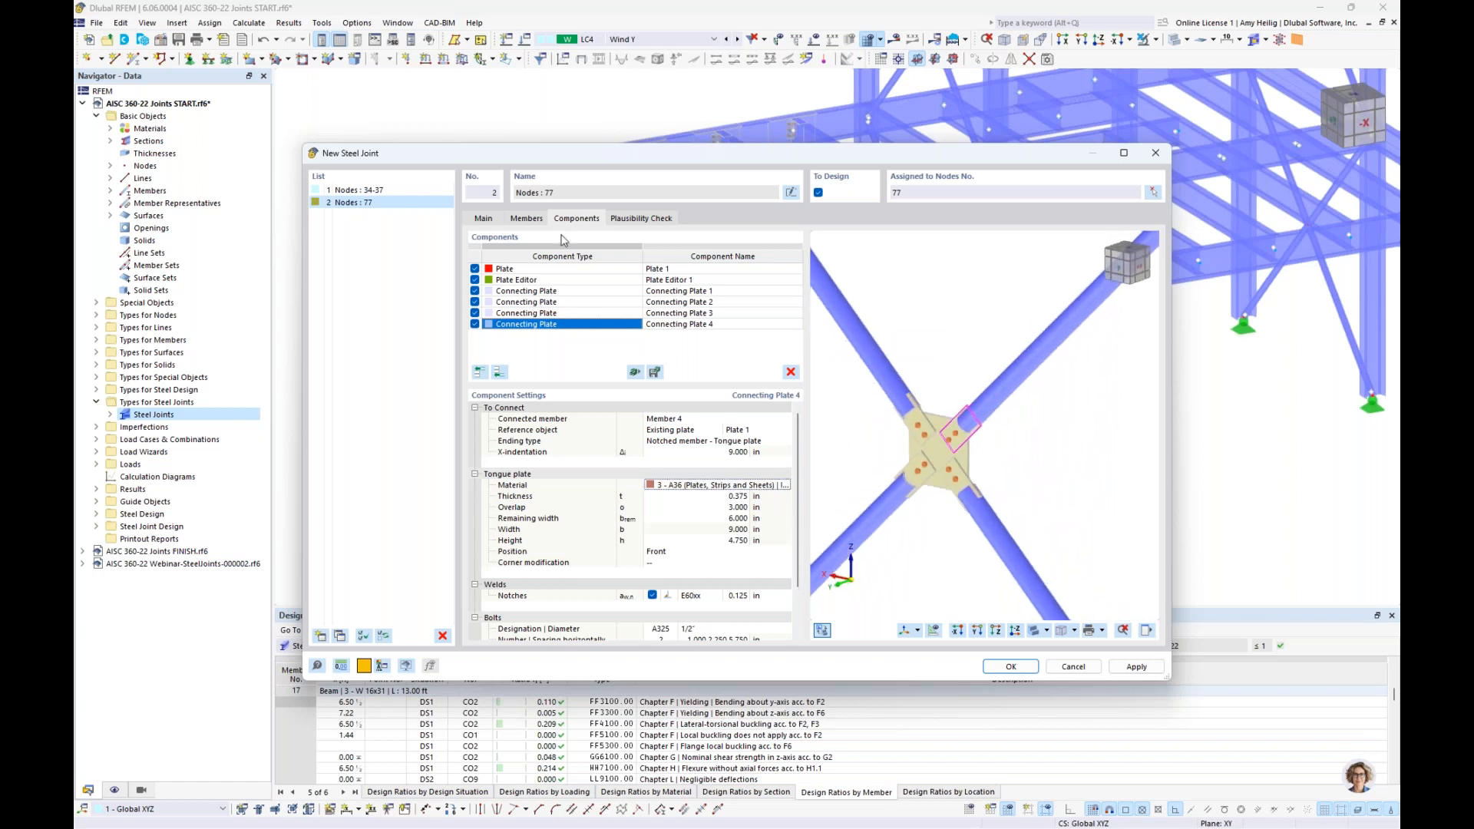
pyautogui.click(641, 218)
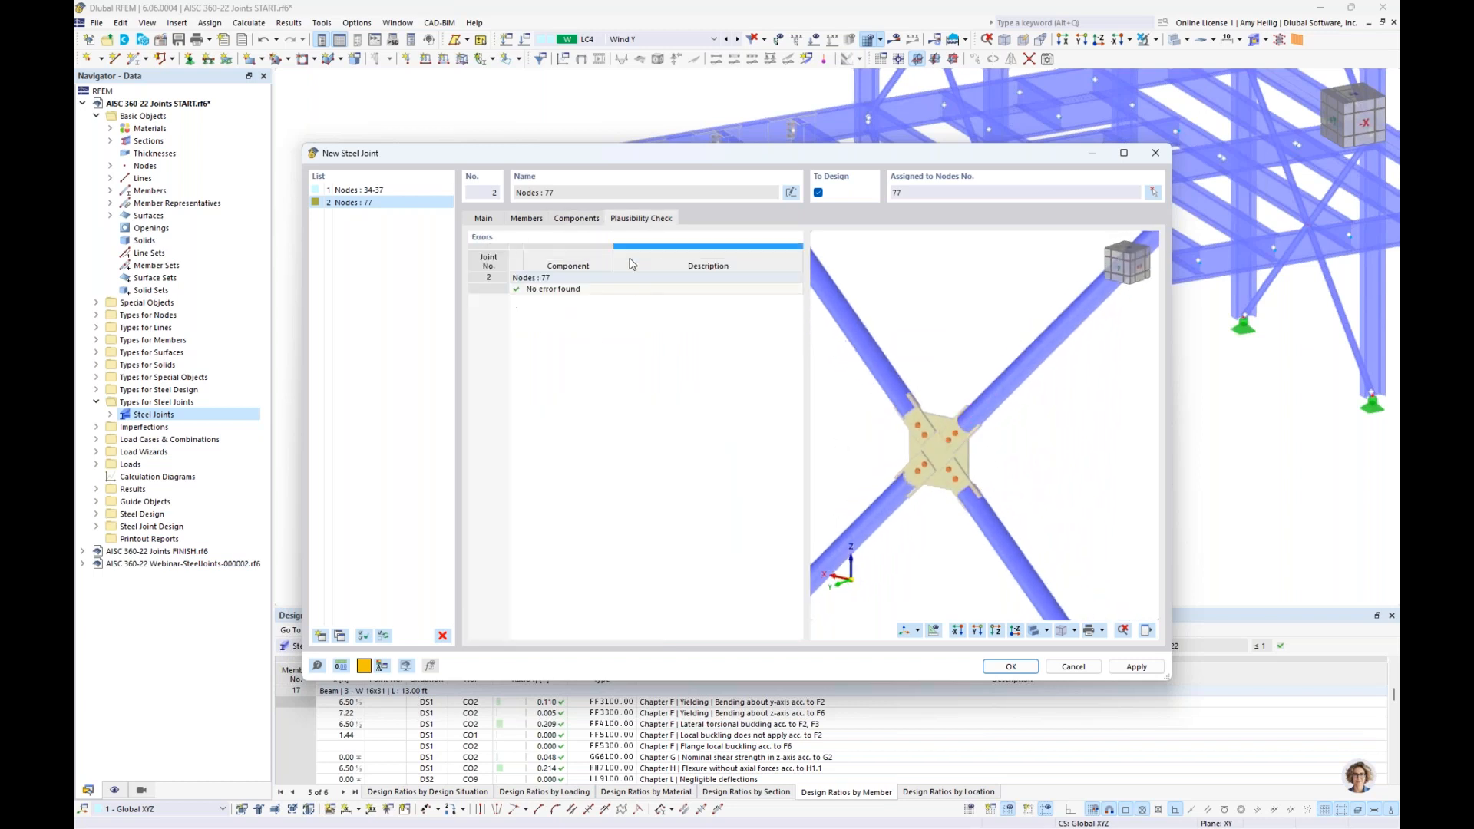
pyautogui.click(582, 220)
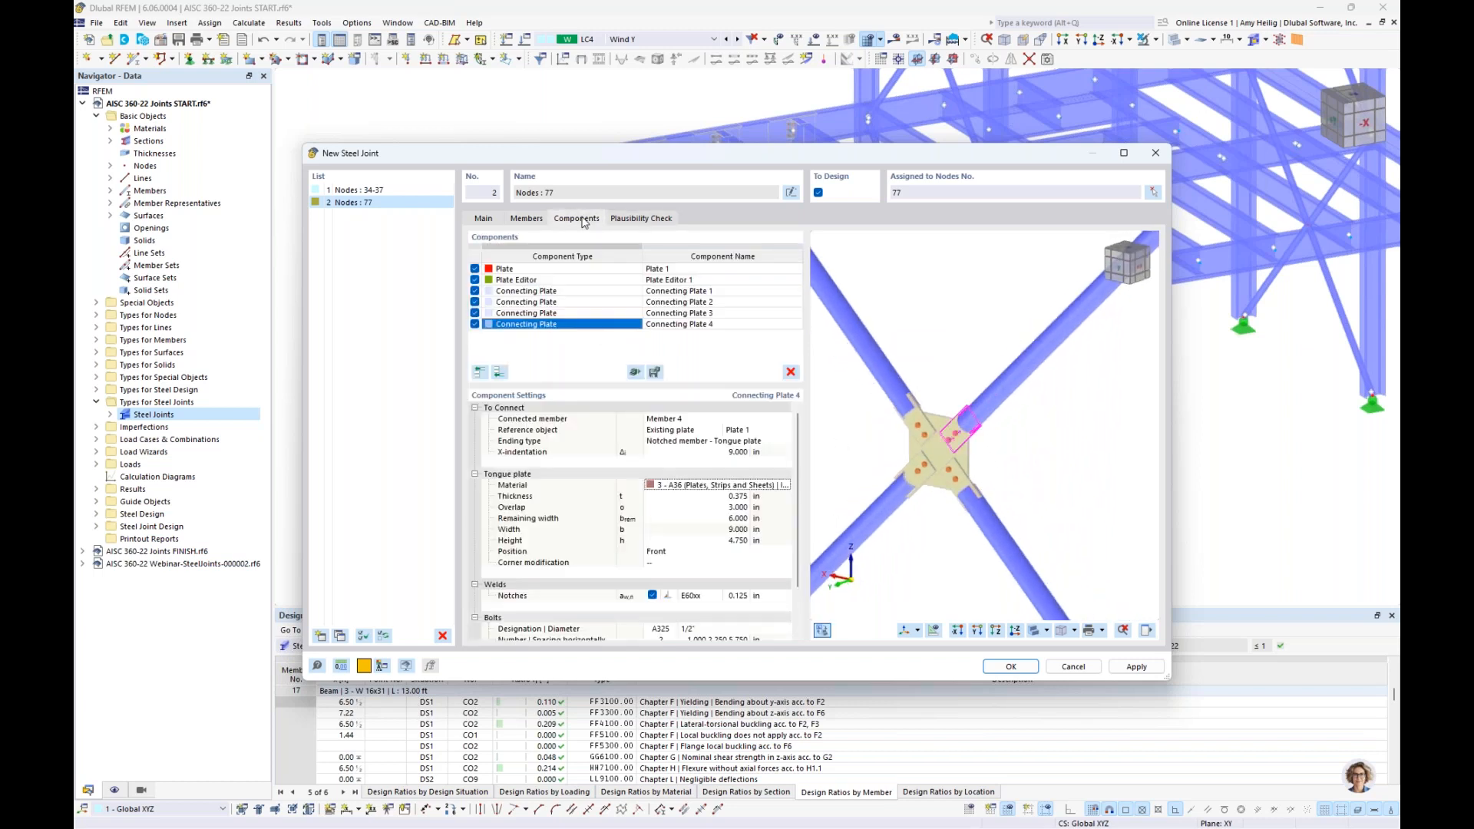
# Step: Examine the category and subcategory options for saving the joint as a user-defined template, without saving one
pyautogui.click(655, 373)
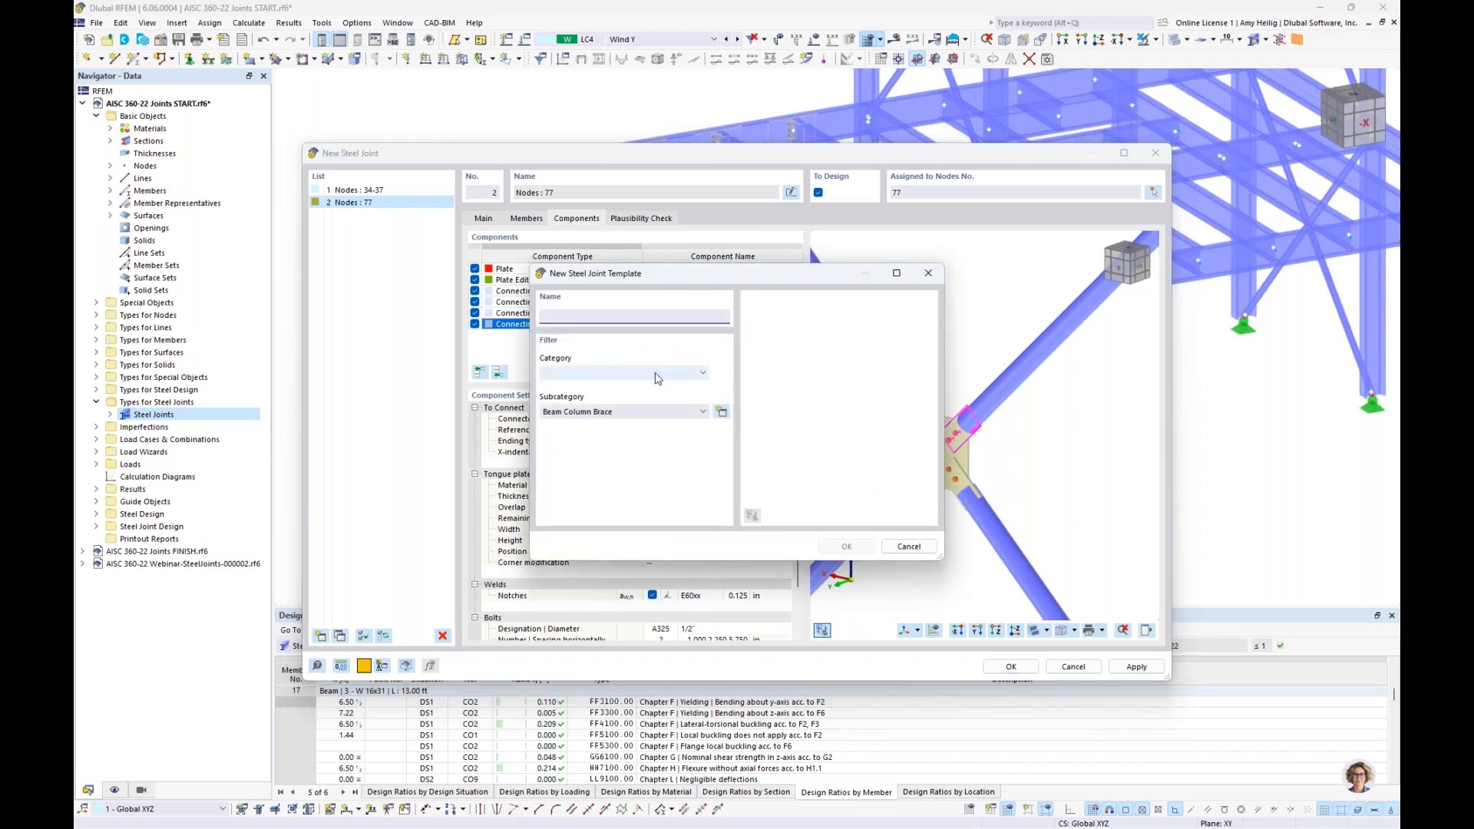
pyautogui.click(647, 382)
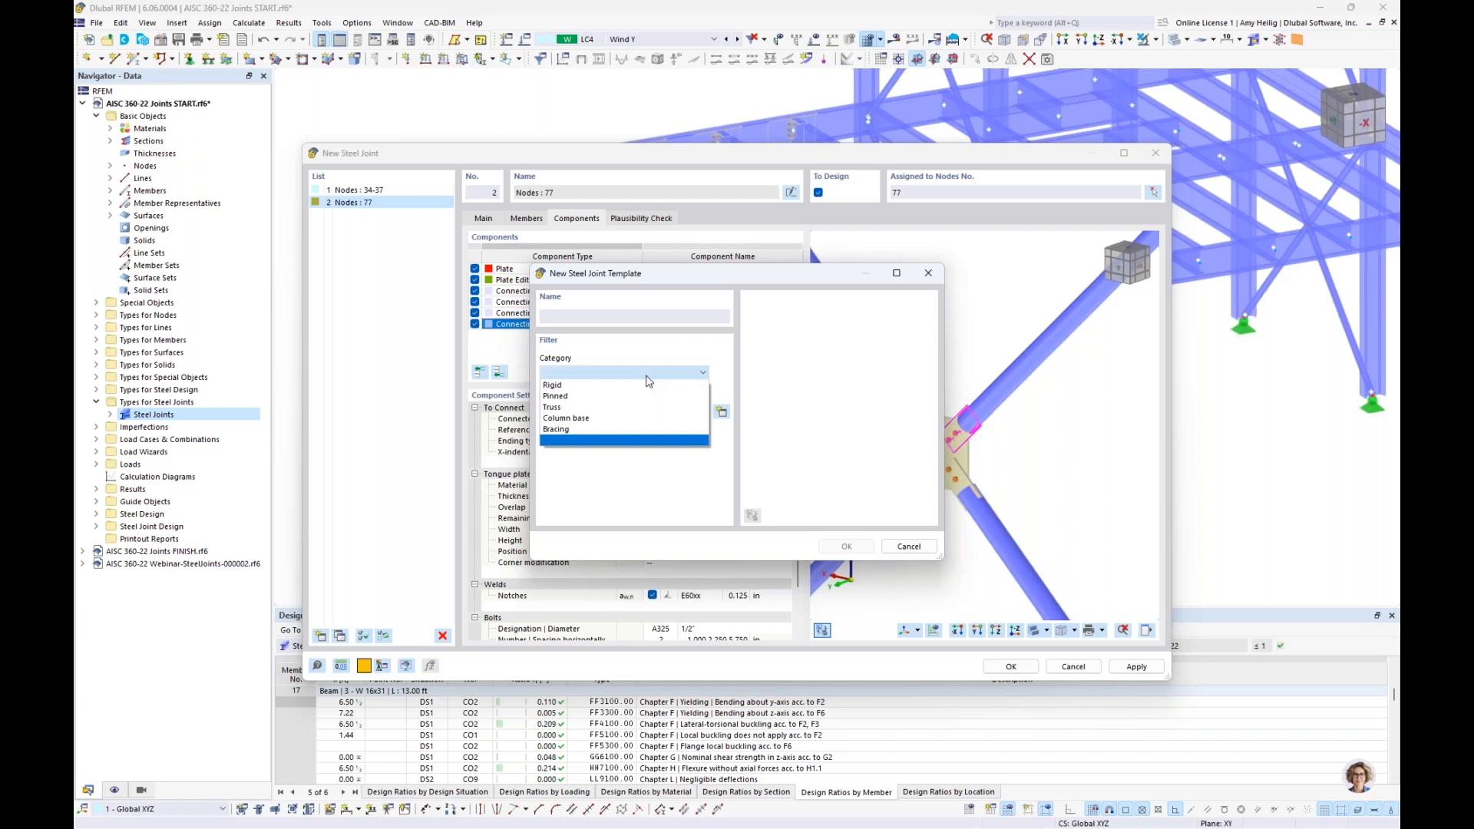
pyautogui.click(610, 444)
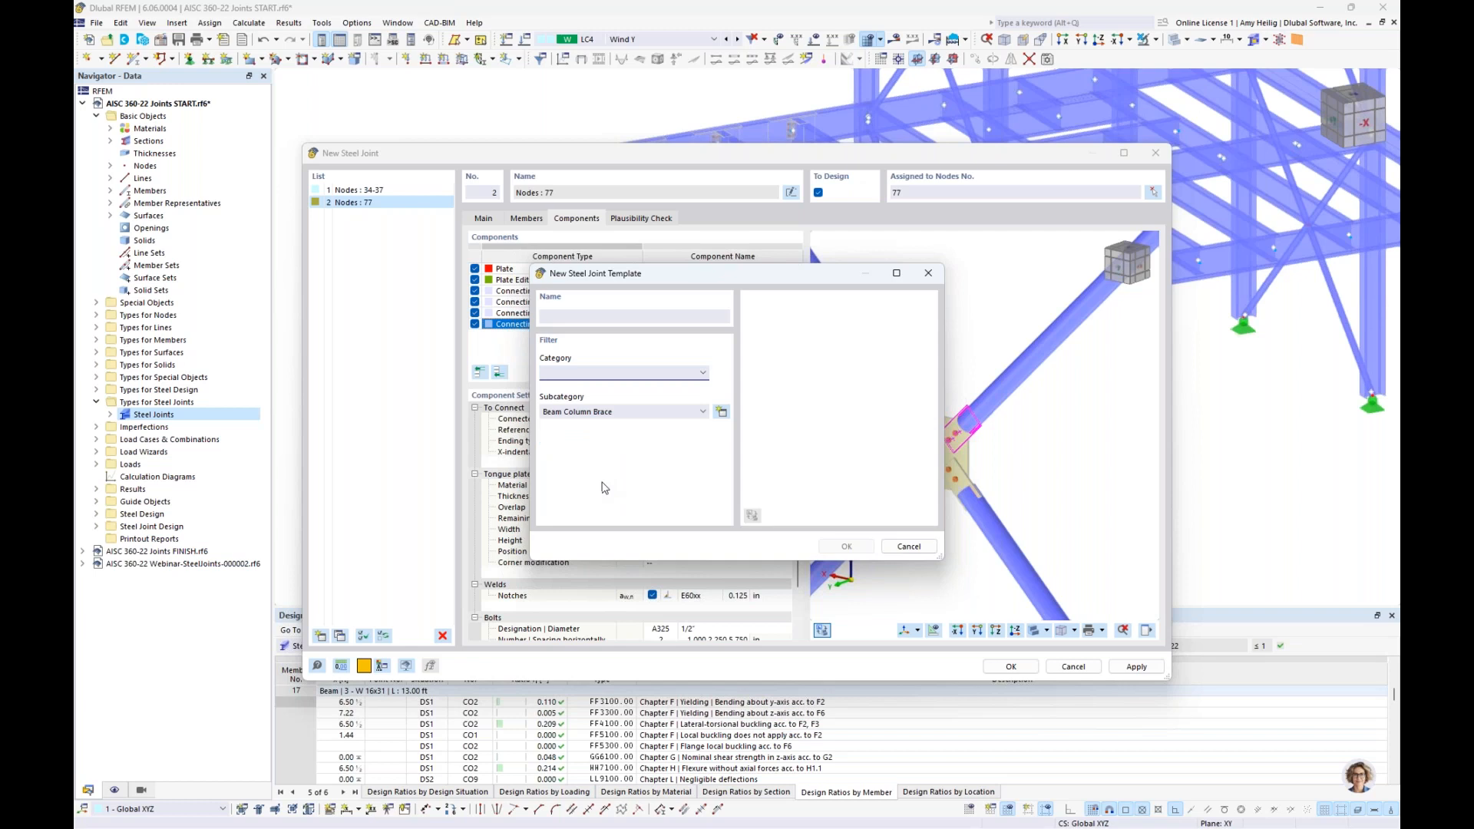
pyautogui.click(695, 416)
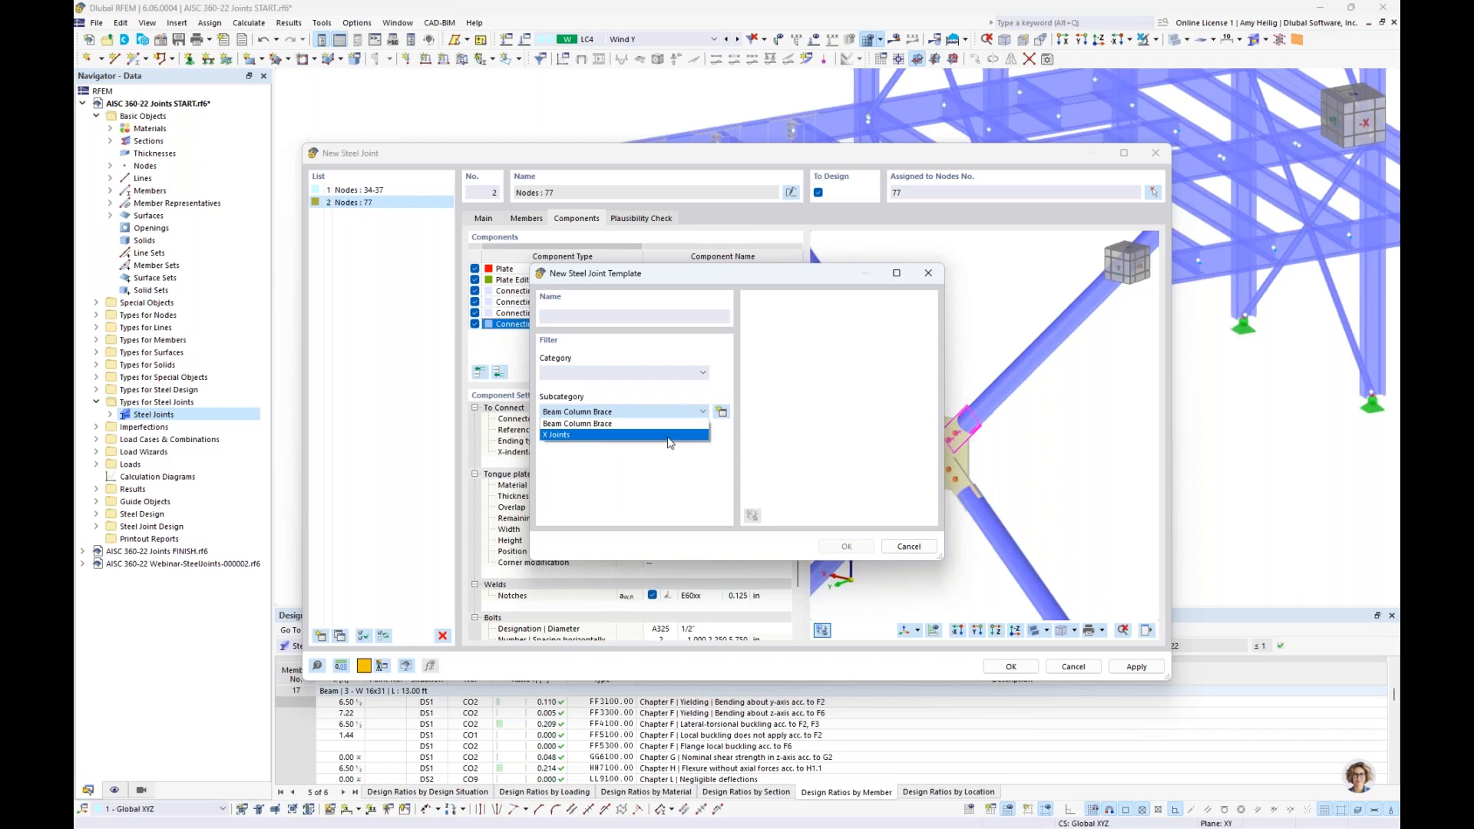
pyautogui.click(675, 482)
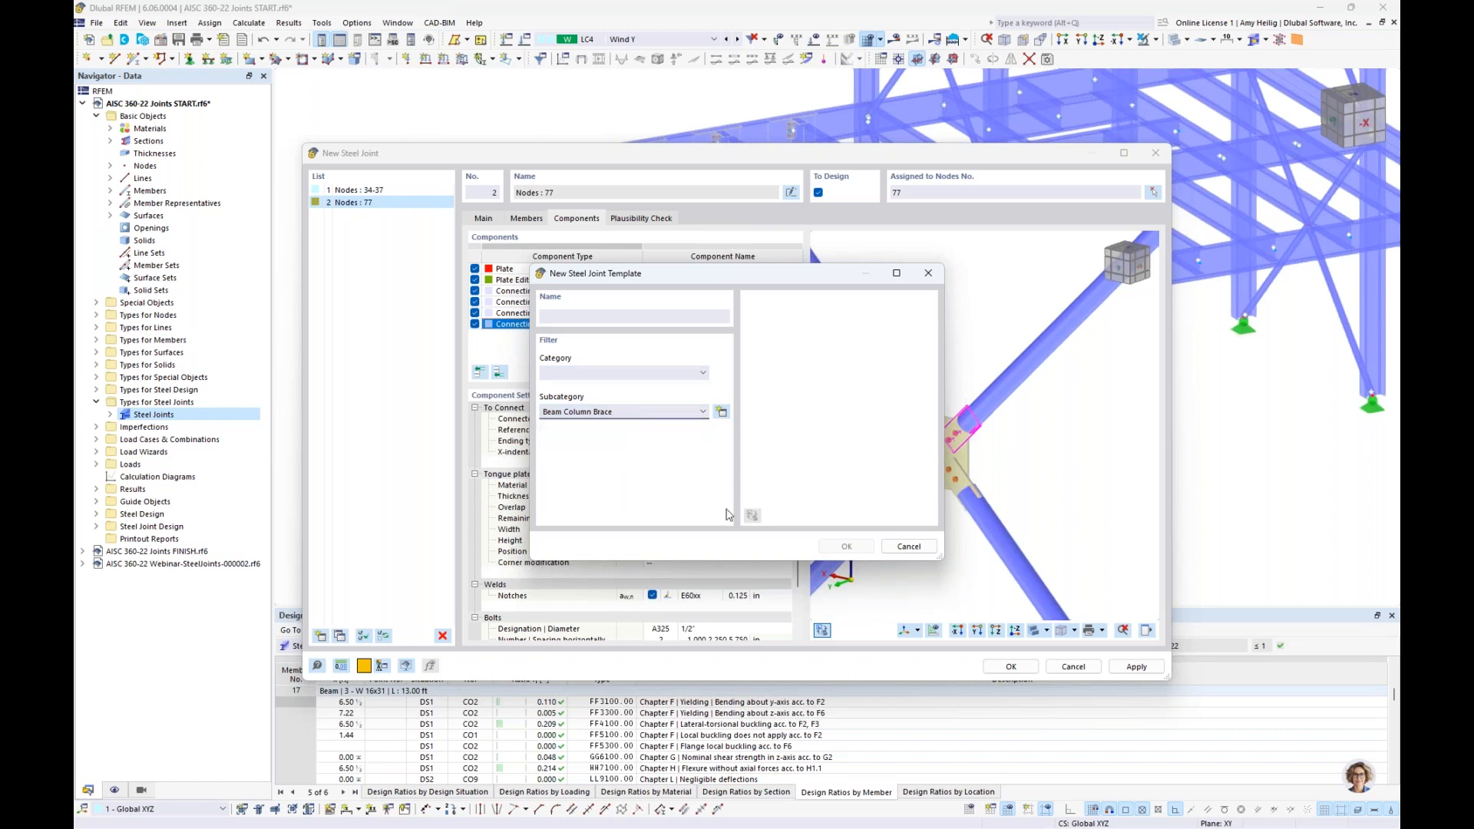
pyautogui.click(909, 547)
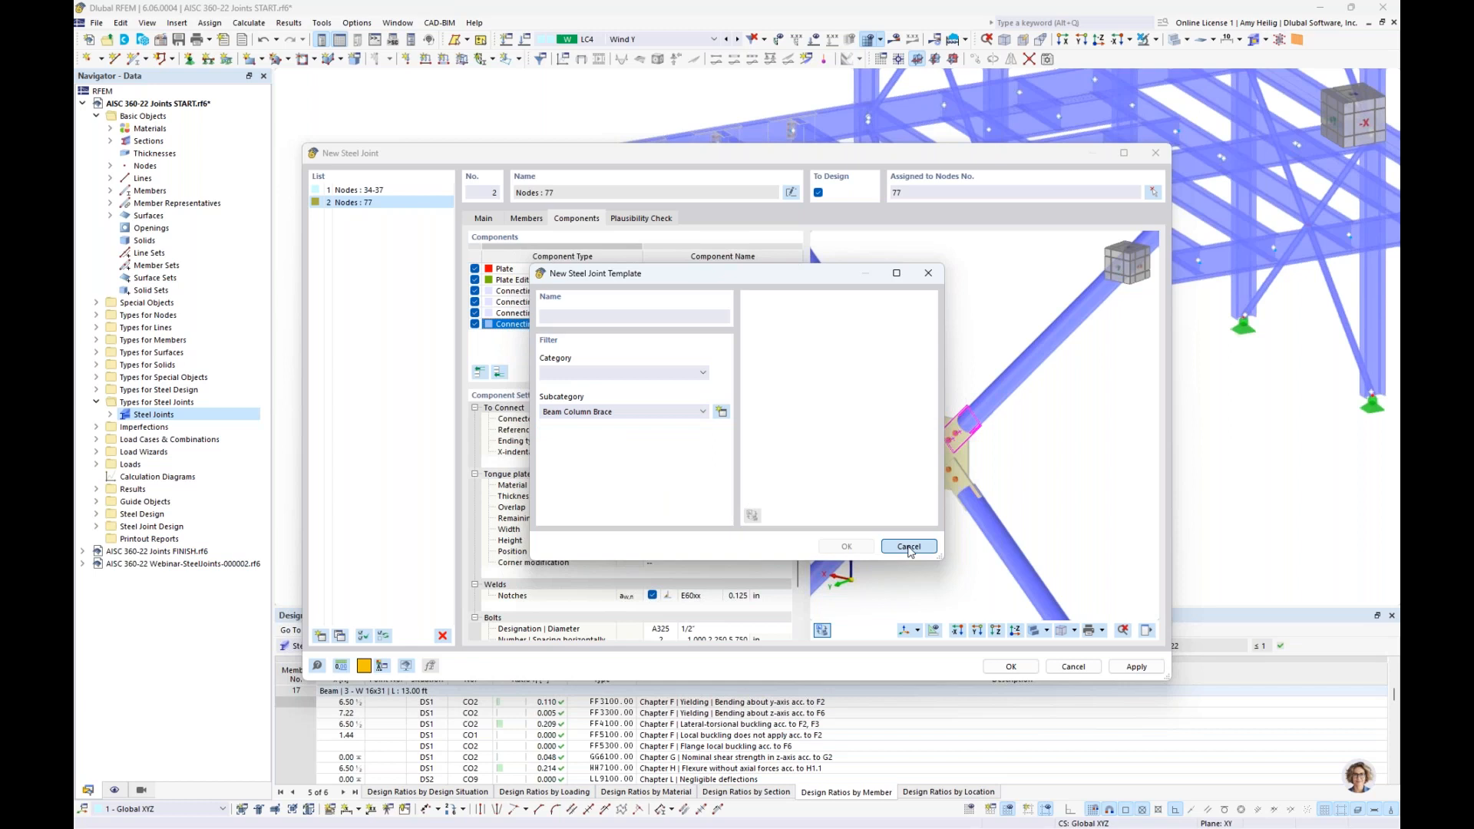
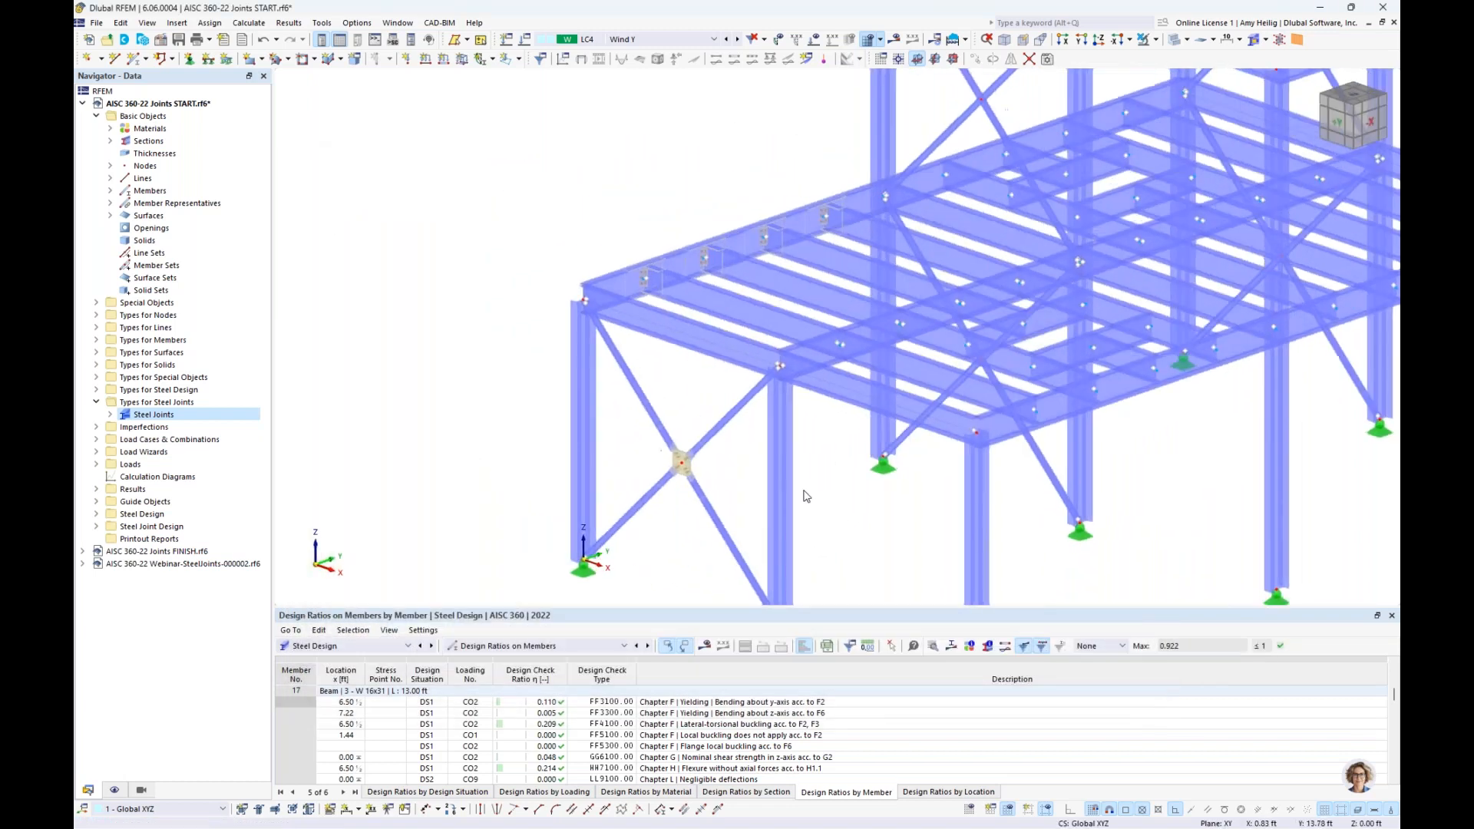
# Step: Display the structure in solid mode and inspect the gusset plate joint at node 77 up close
pyautogui.click(1187, 39)
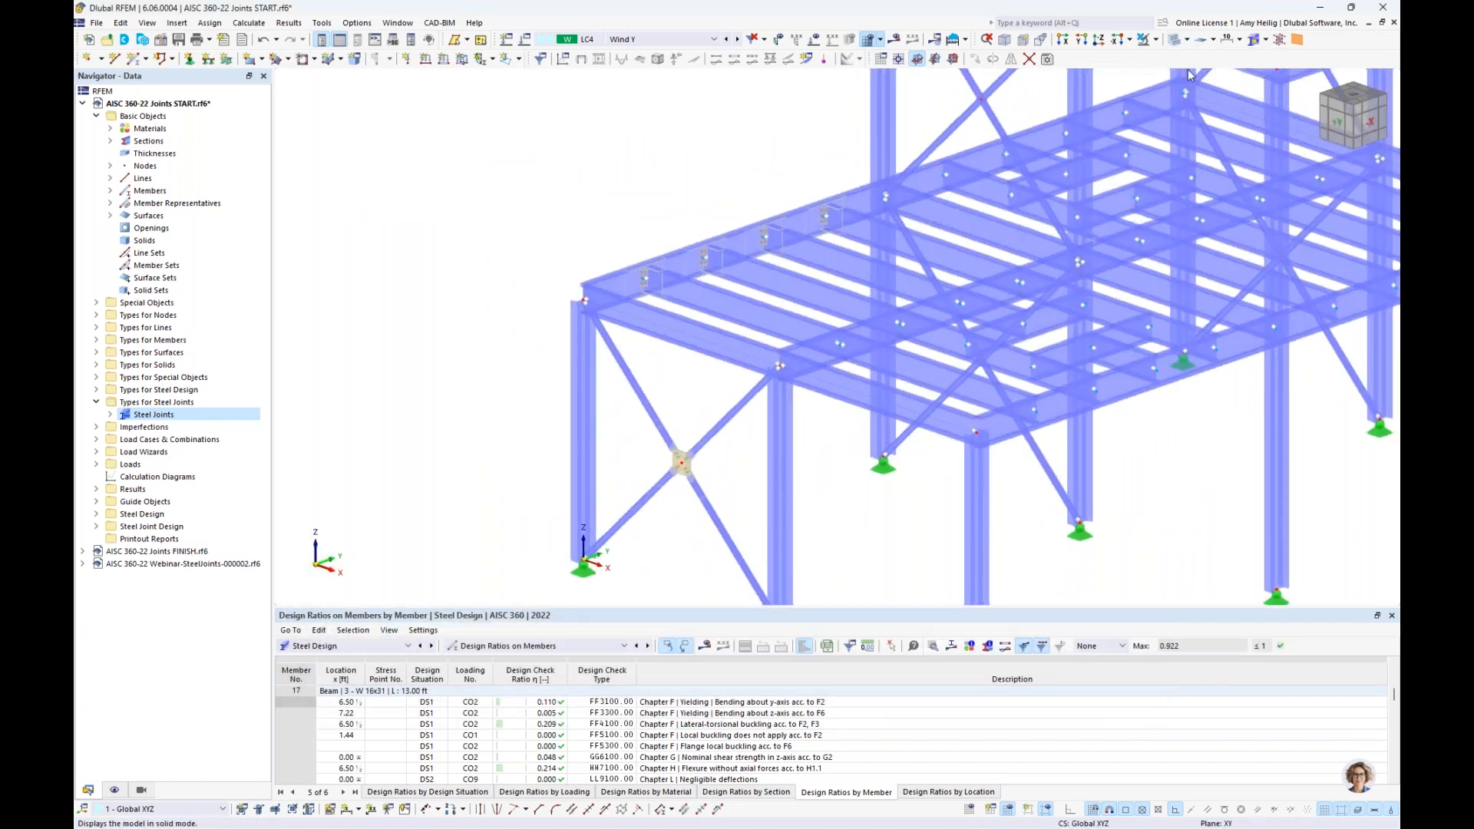
pyautogui.click(1211, 73)
pyautogui.scroll(2, 689, 499)
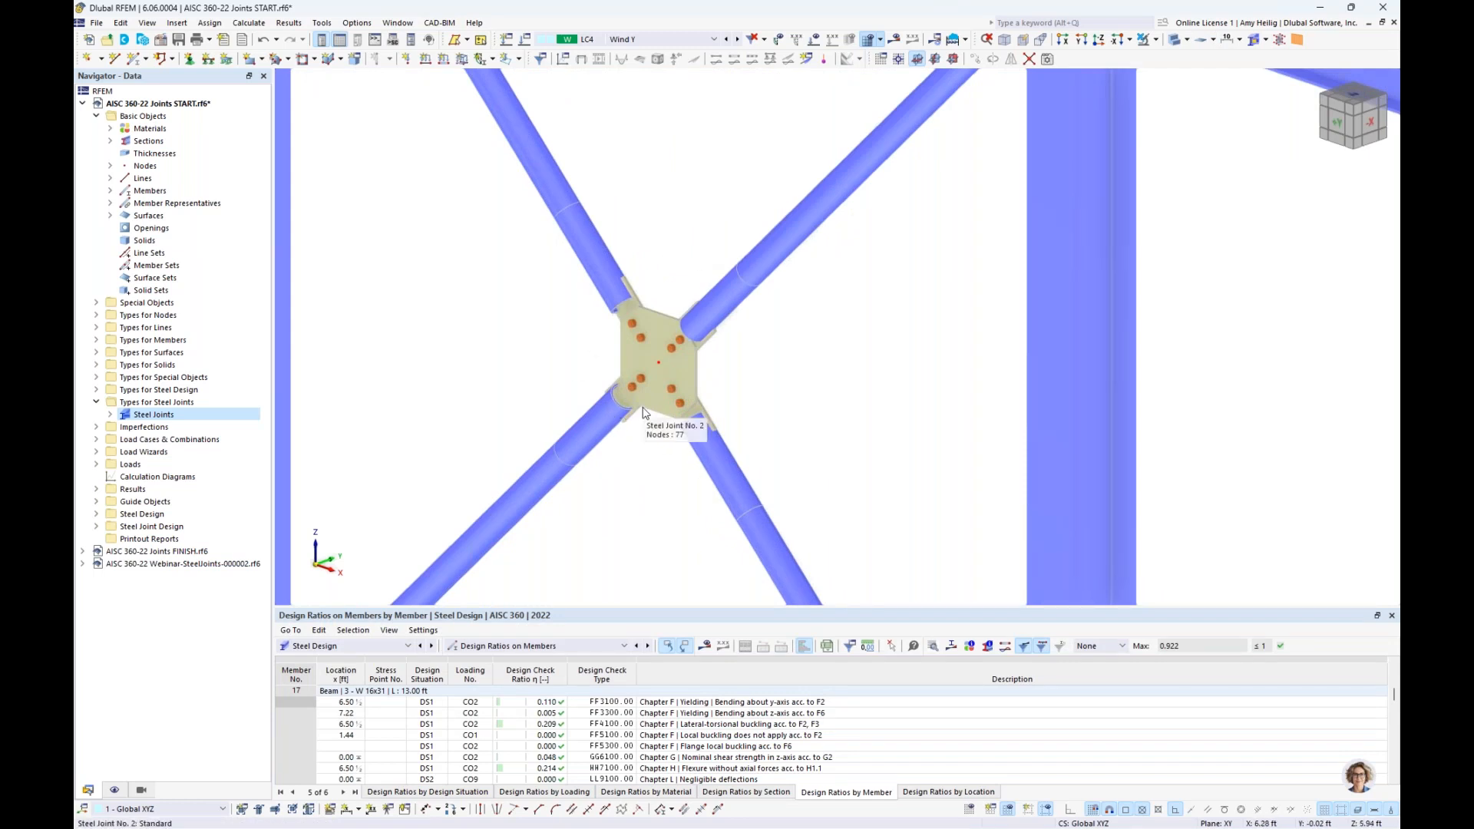
pyautogui.scroll(-5, 644, 413)
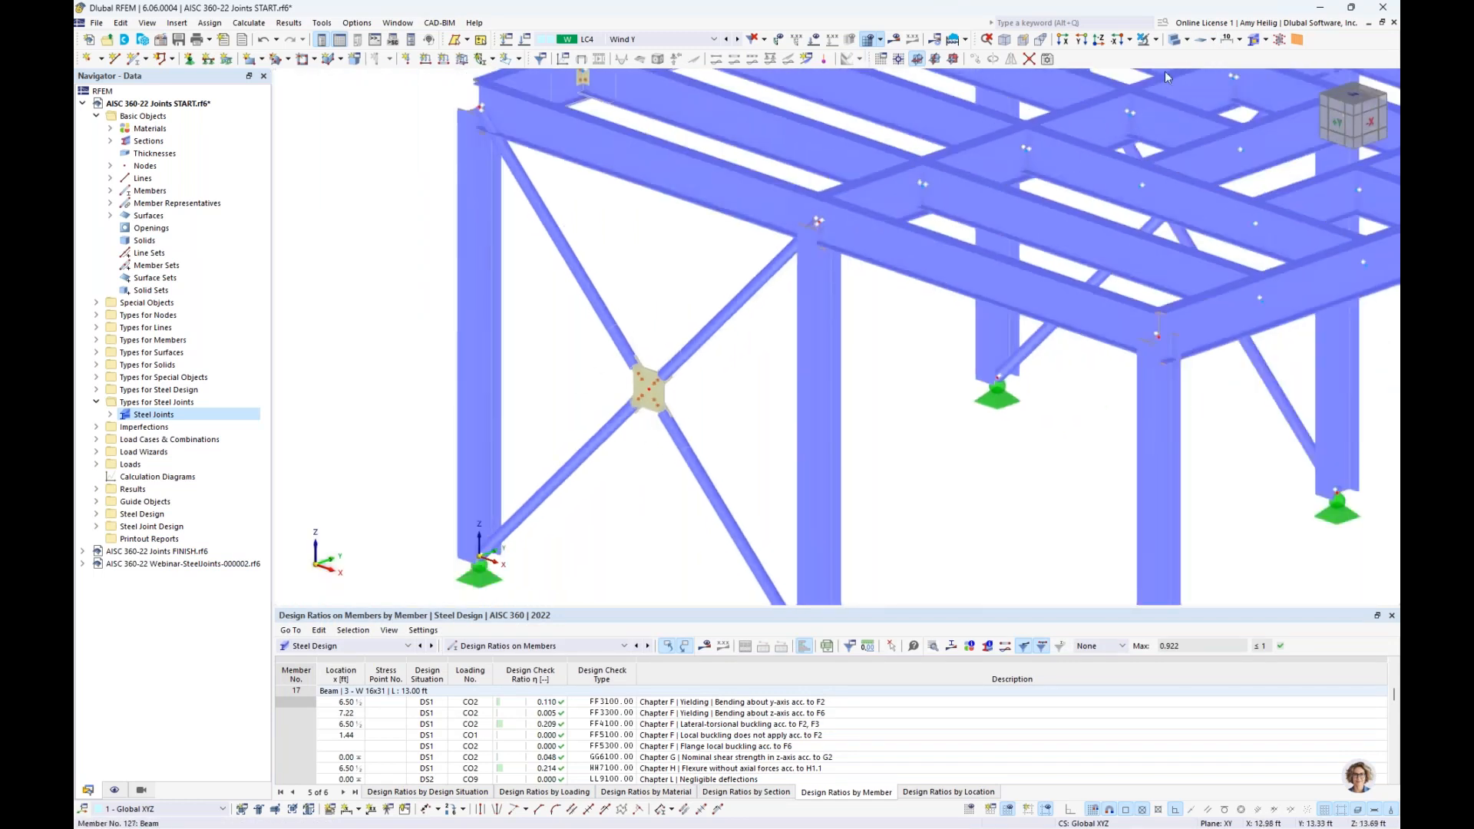
# Step: Inspect the node 77 joint with the surrounding members shown as lines, and return the model to transparent solid display
pyautogui.click(1188, 39)
pyautogui.click(1191, 59)
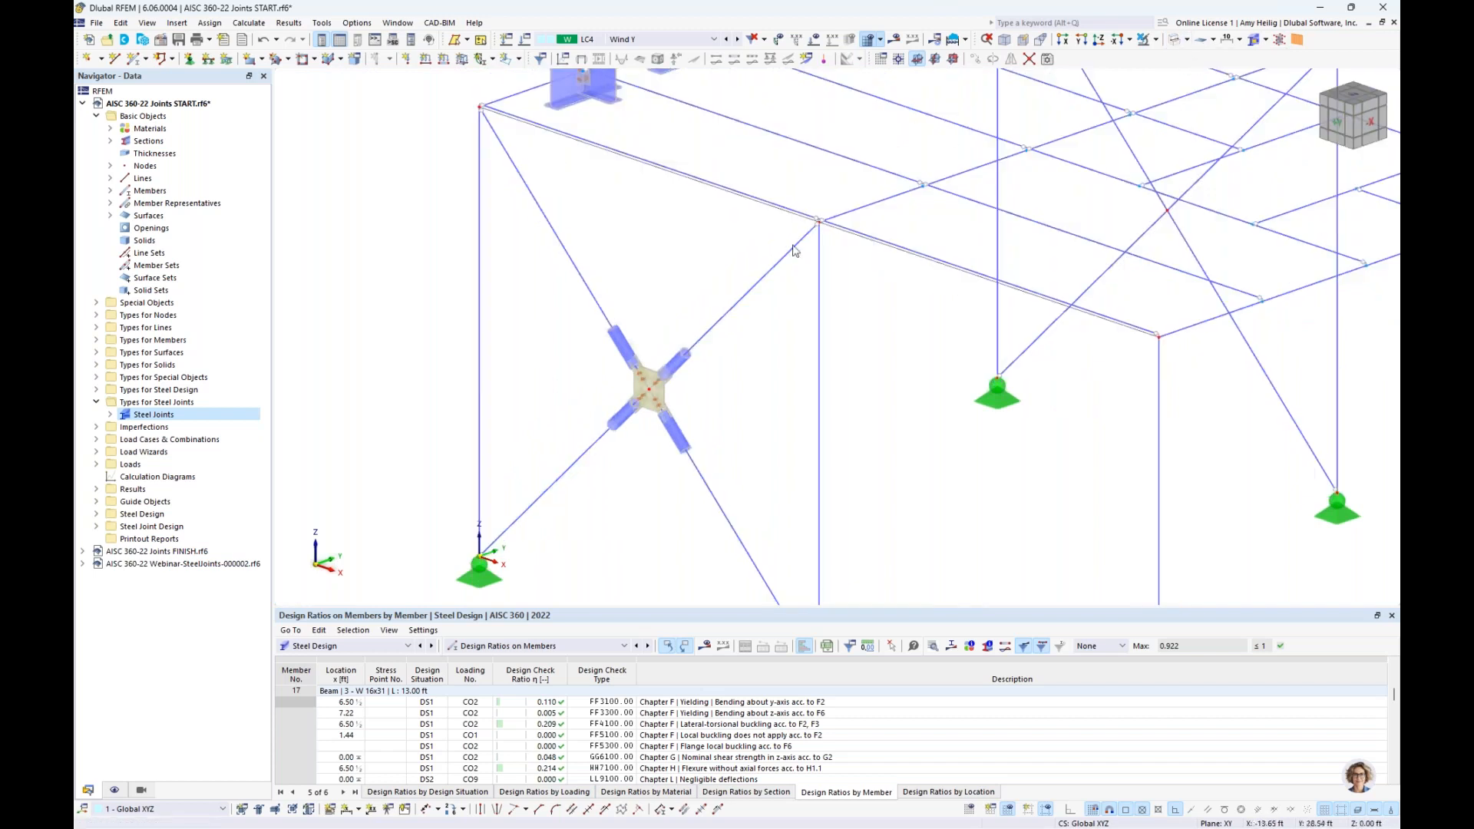
pyautogui.scroll(1, 645, 396)
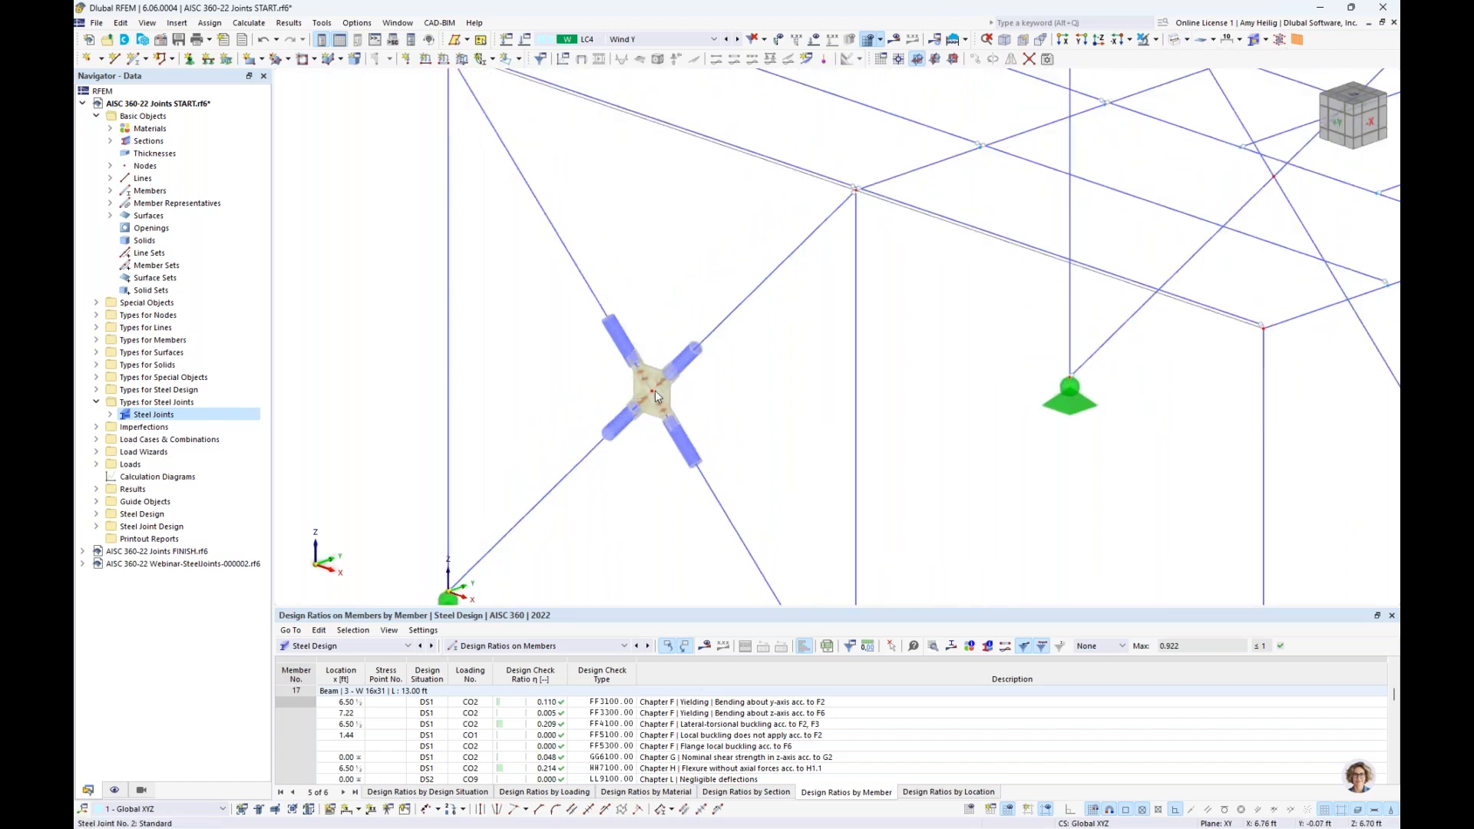
pyautogui.moveTo(652, 393)
pyautogui.click(1188, 40)
pyautogui.click(1223, 88)
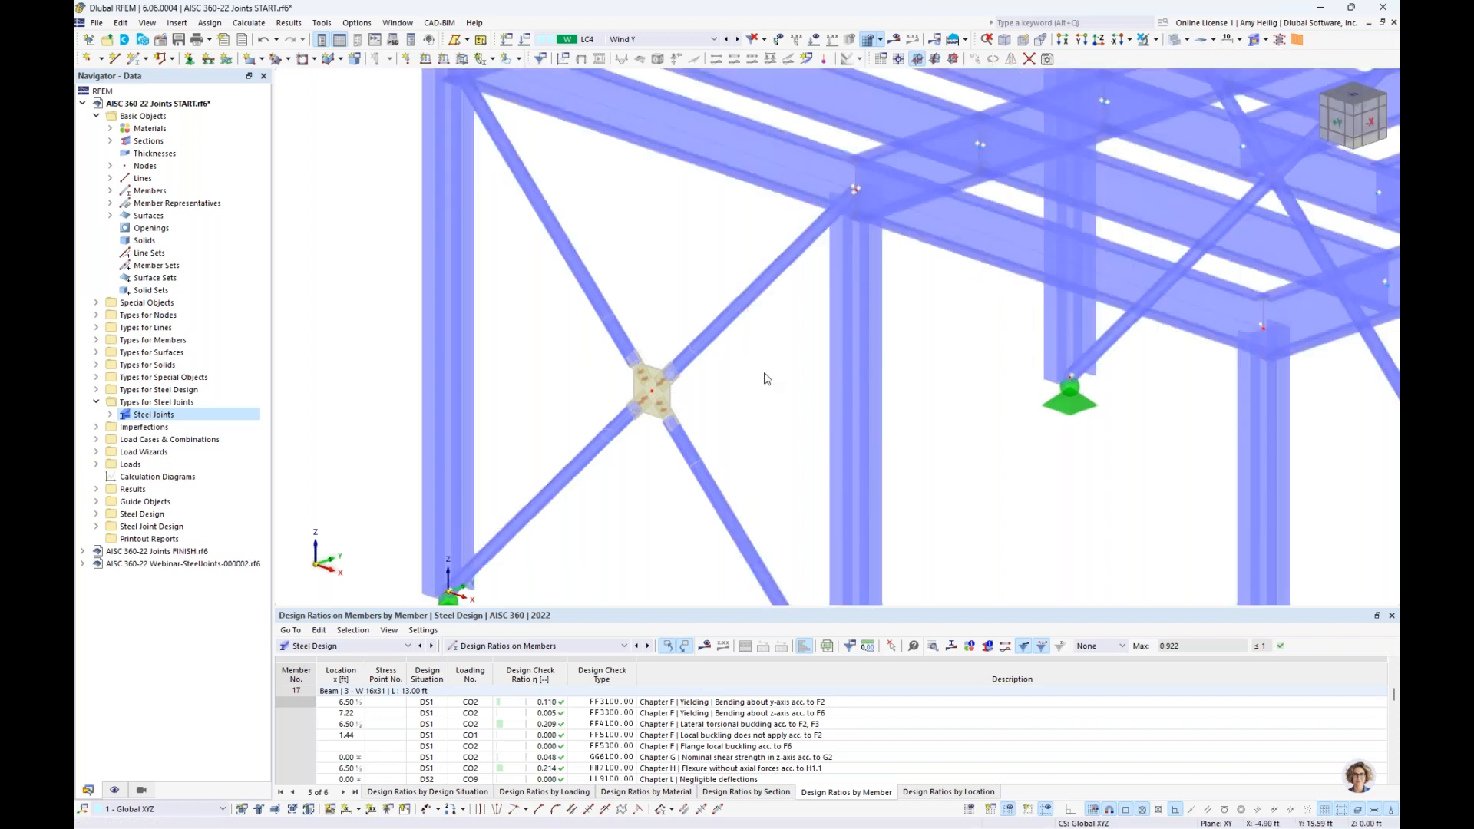
# Step: Create a new steel joint and assign it to node 2 at the top of the corner column
pyautogui.scroll(-3, 766, 378)
pyautogui.scroll(4, 494, 226)
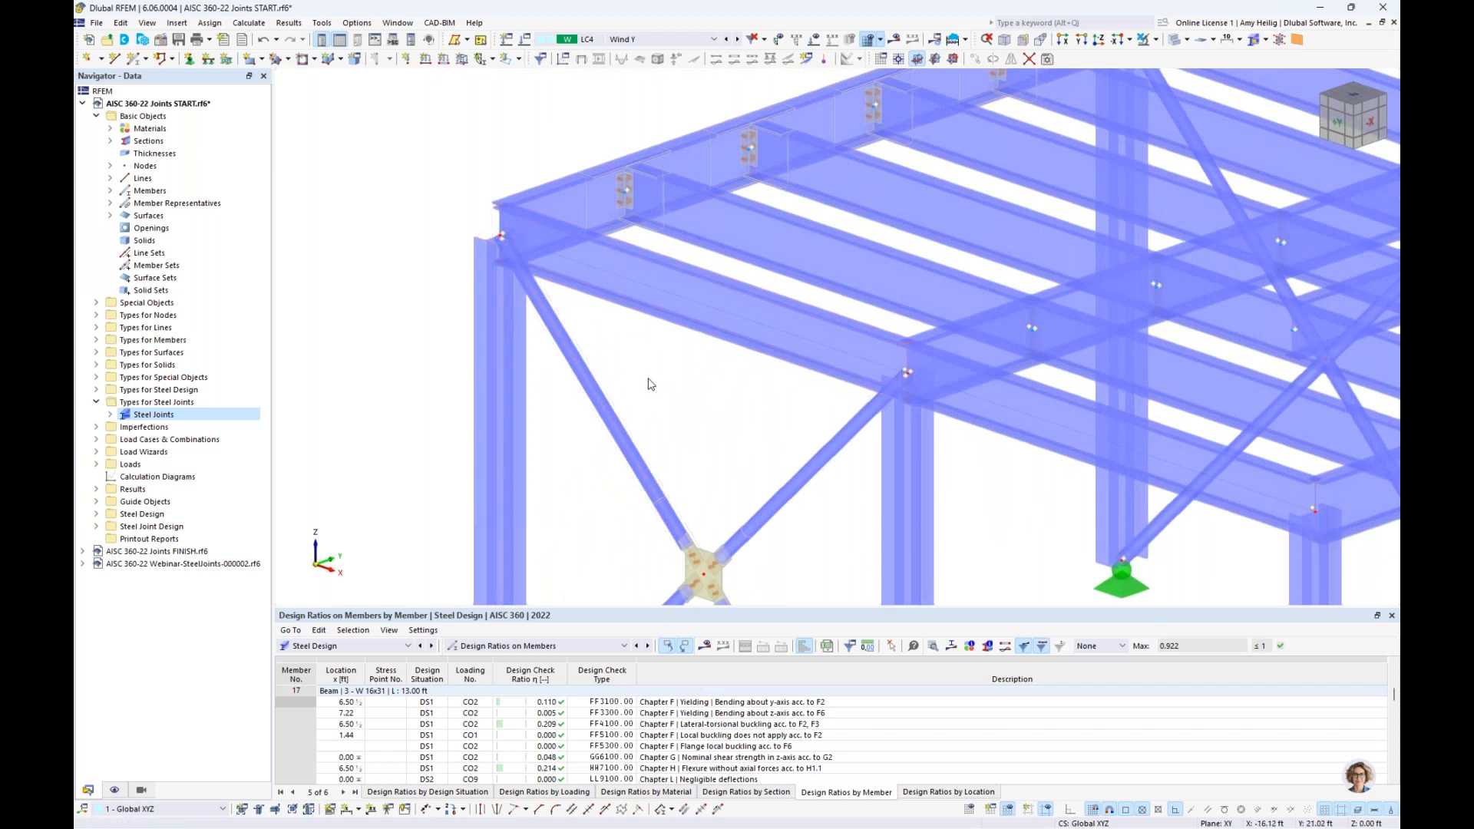
pyautogui.rightClick(153, 416)
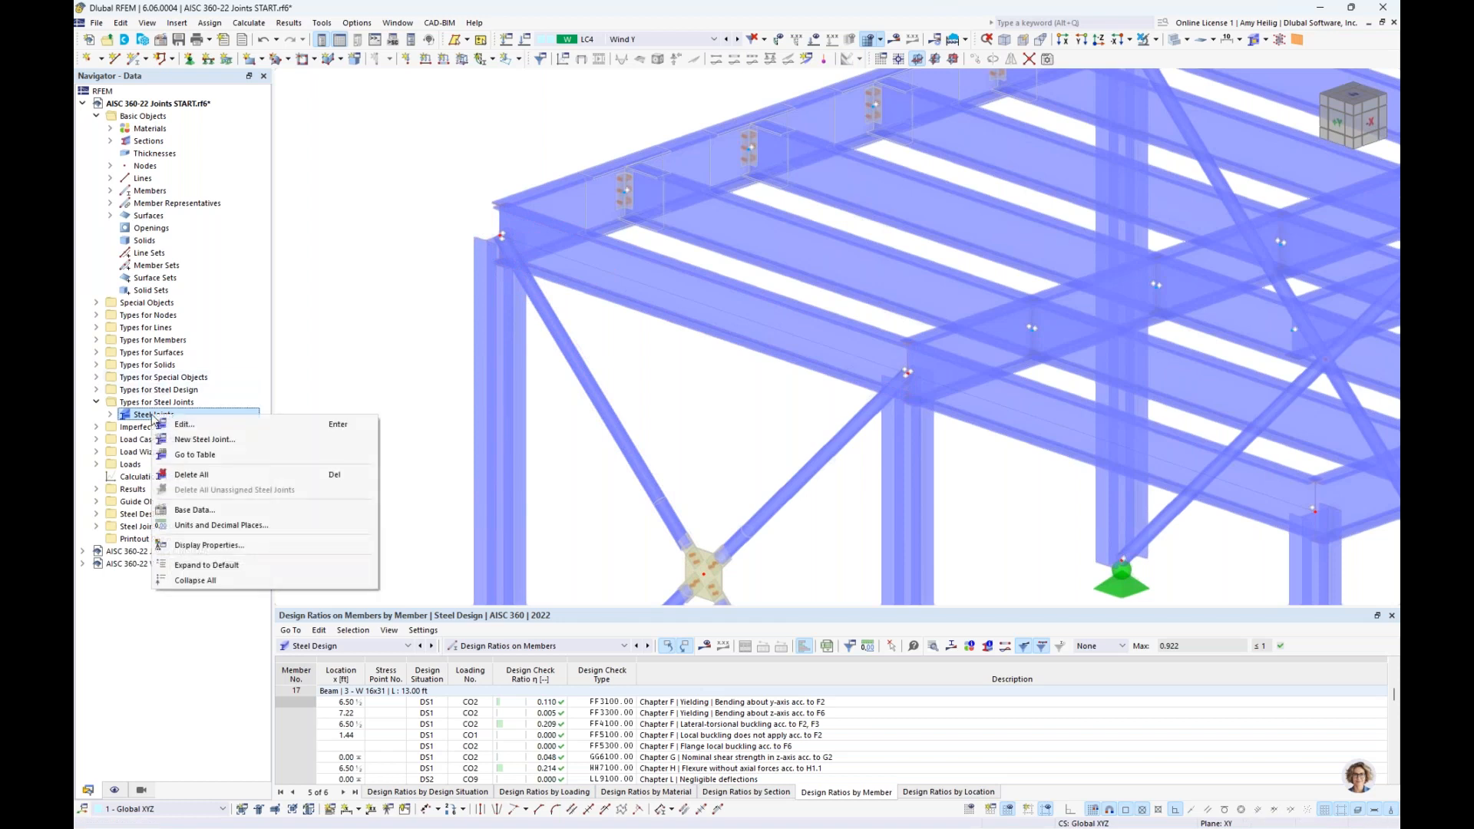
pyautogui.click(184, 440)
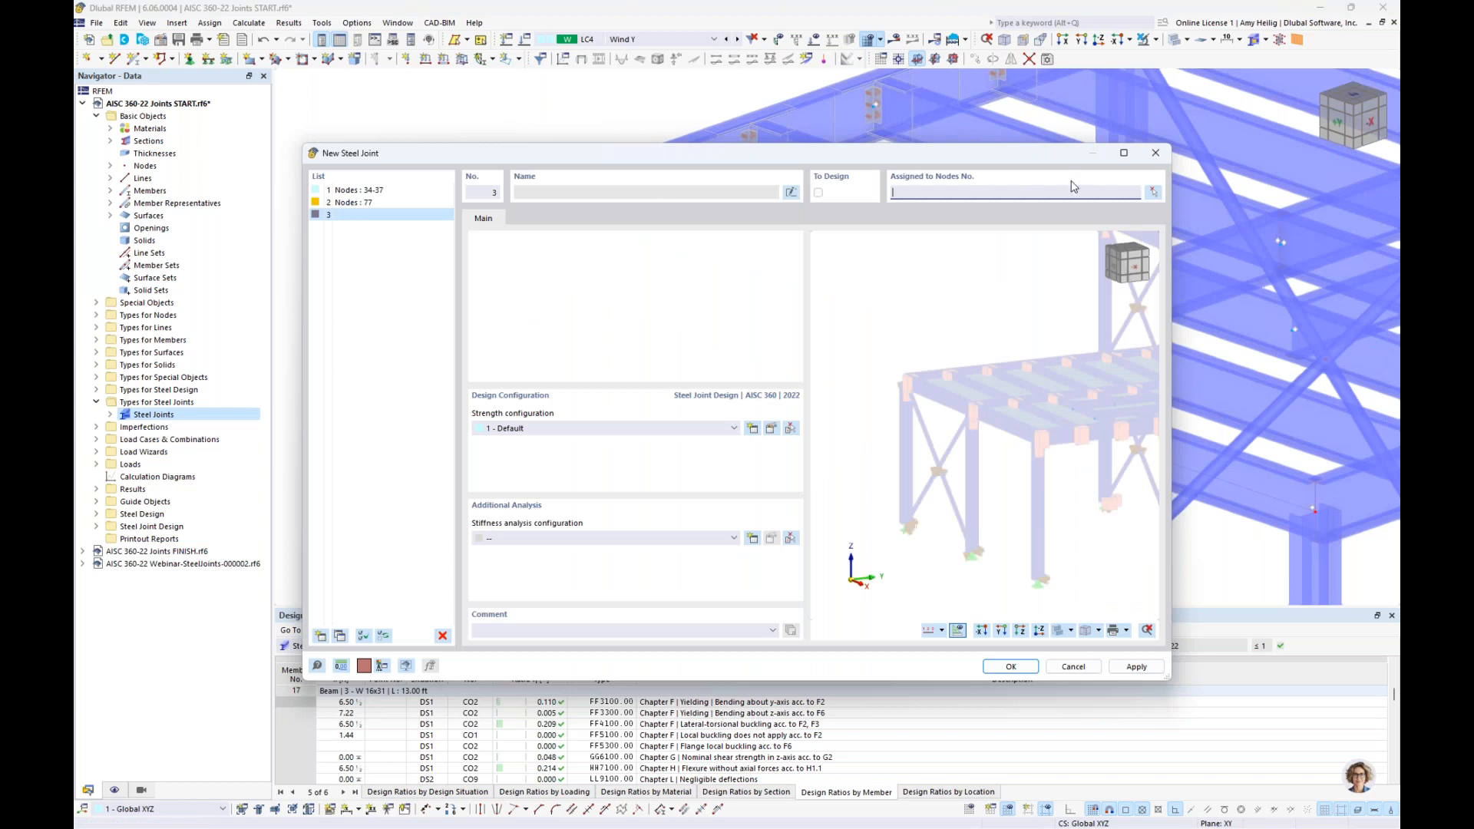
pyautogui.click(1153, 192)
pyautogui.click(503, 235)
pyautogui.click(295, 204)
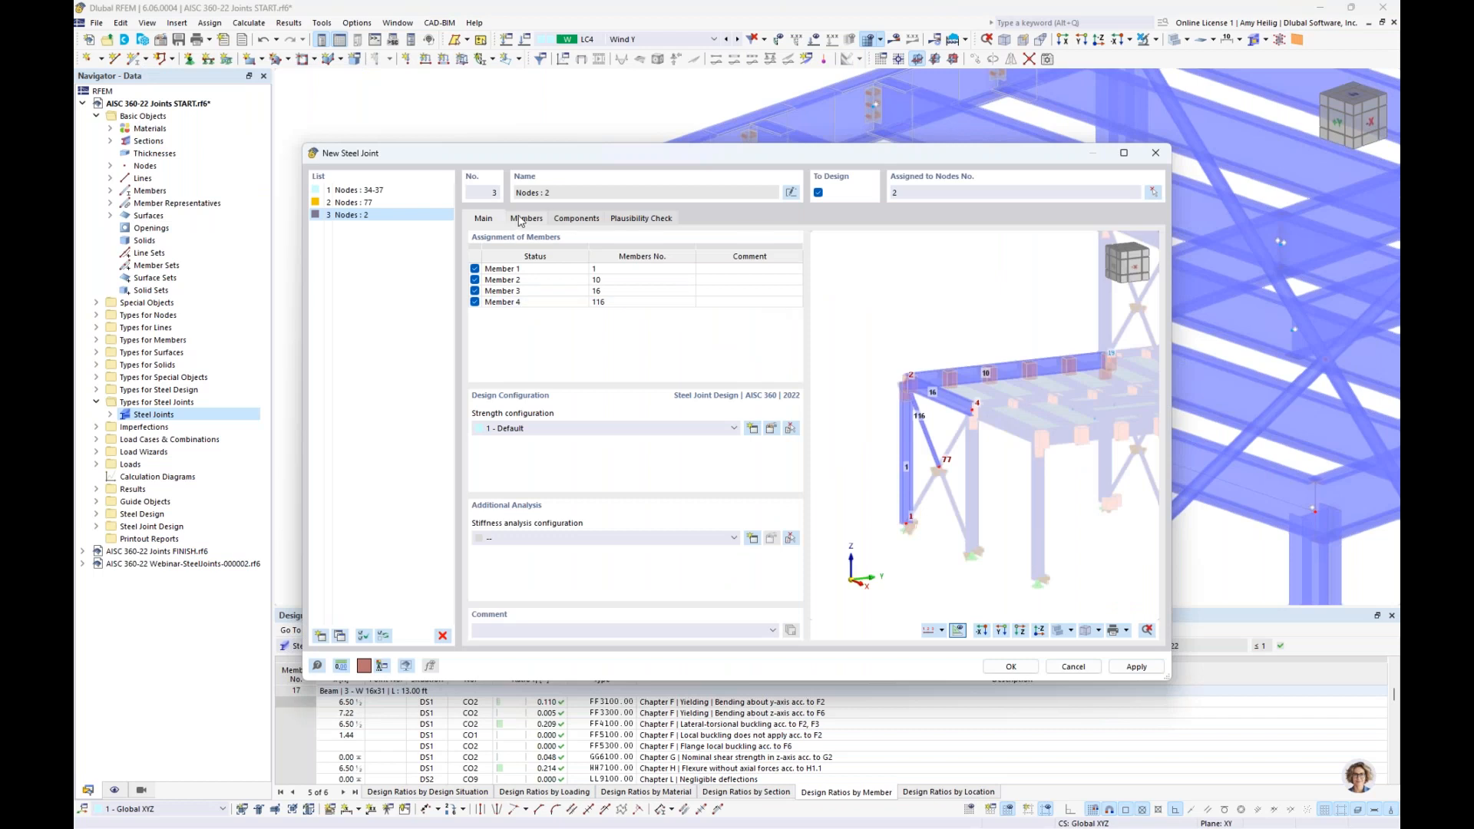
# Step: Insert the components of the new joint from the user-defined Beam Column Brace template AISC 10
pyautogui.click(526, 219)
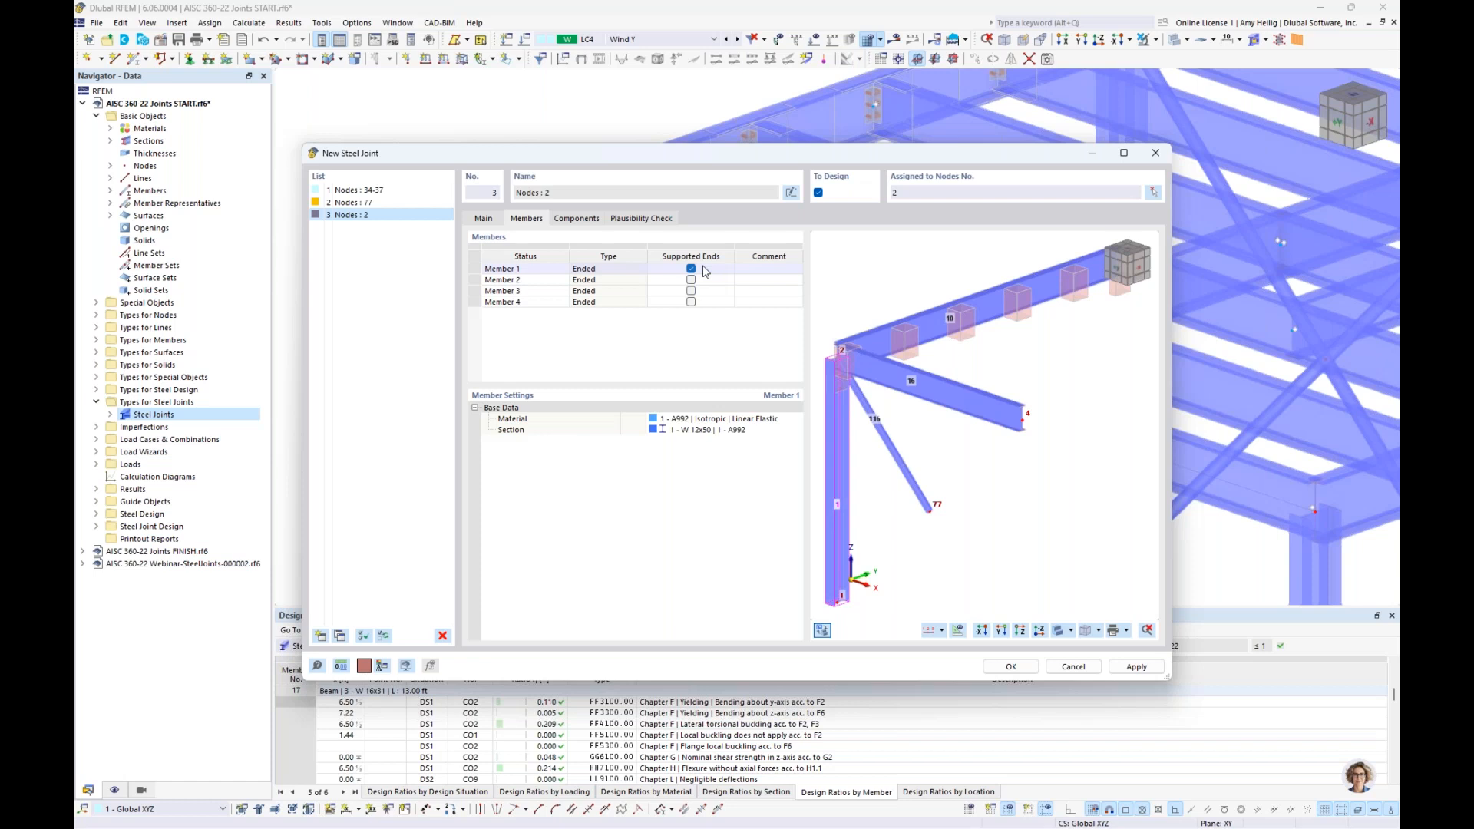
pyautogui.click(584, 220)
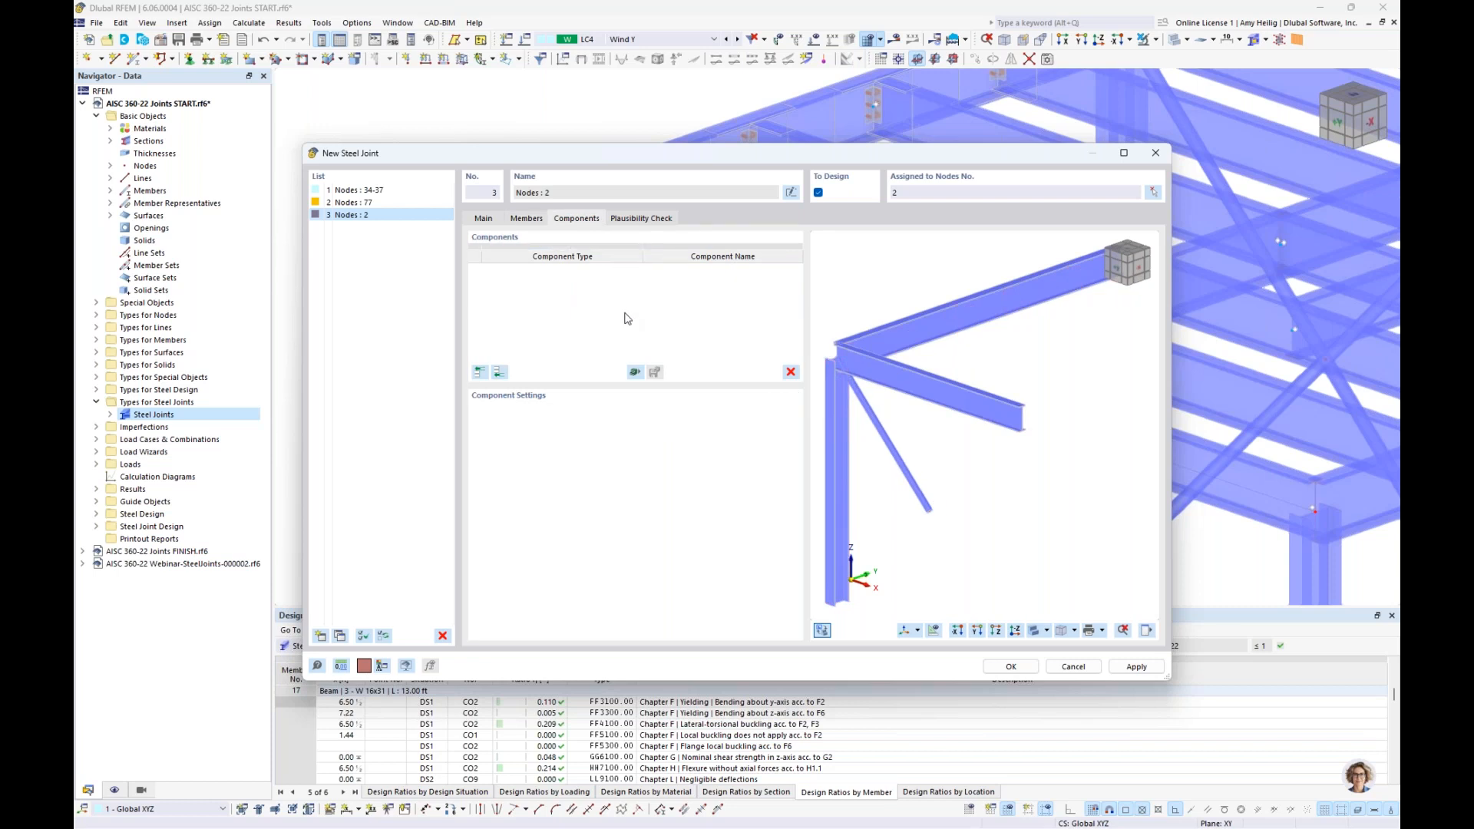
pyautogui.click(636, 373)
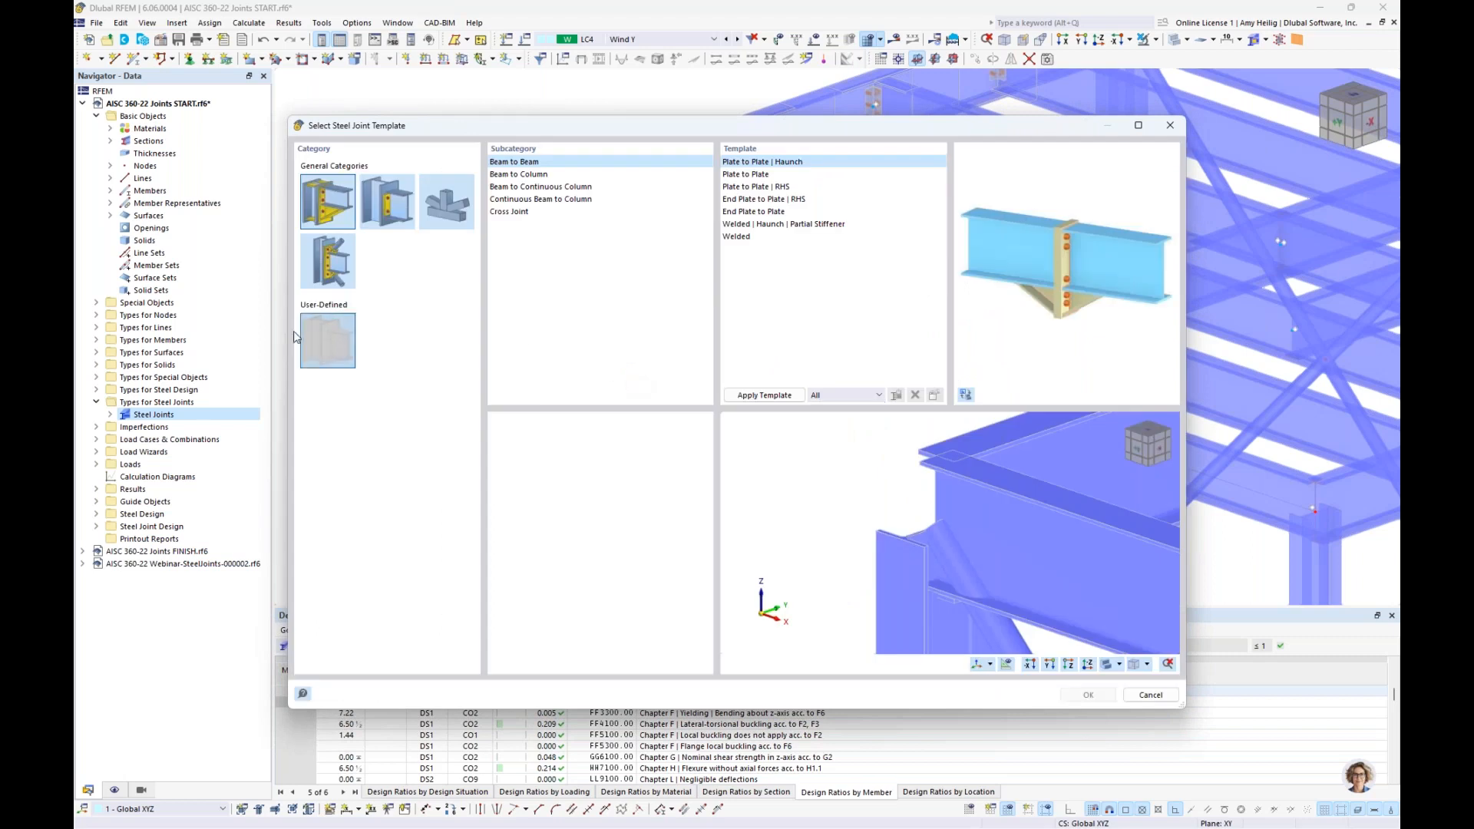
pyautogui.click(349, 339)
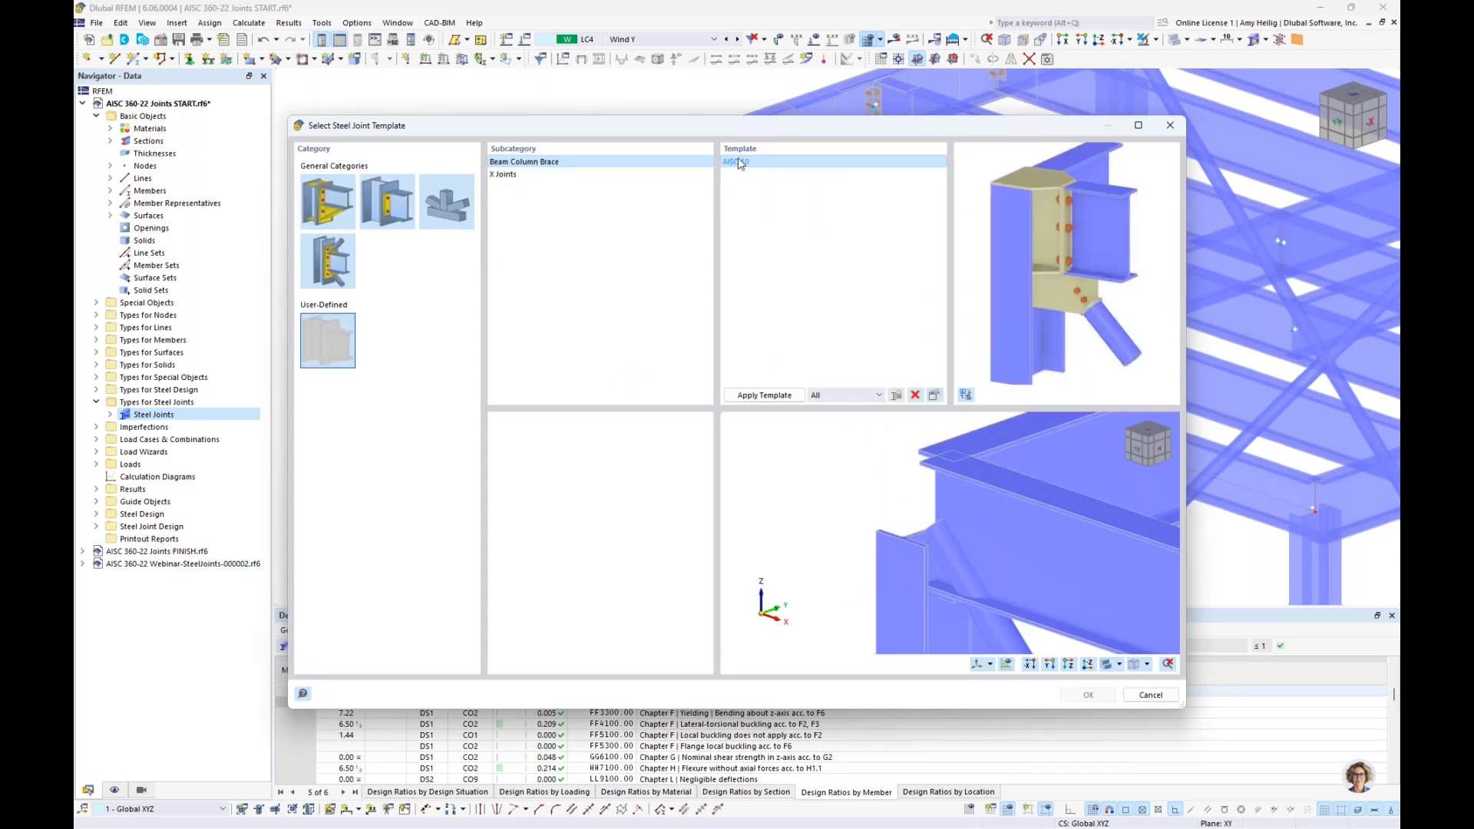
pyautogui.click(778, 400)
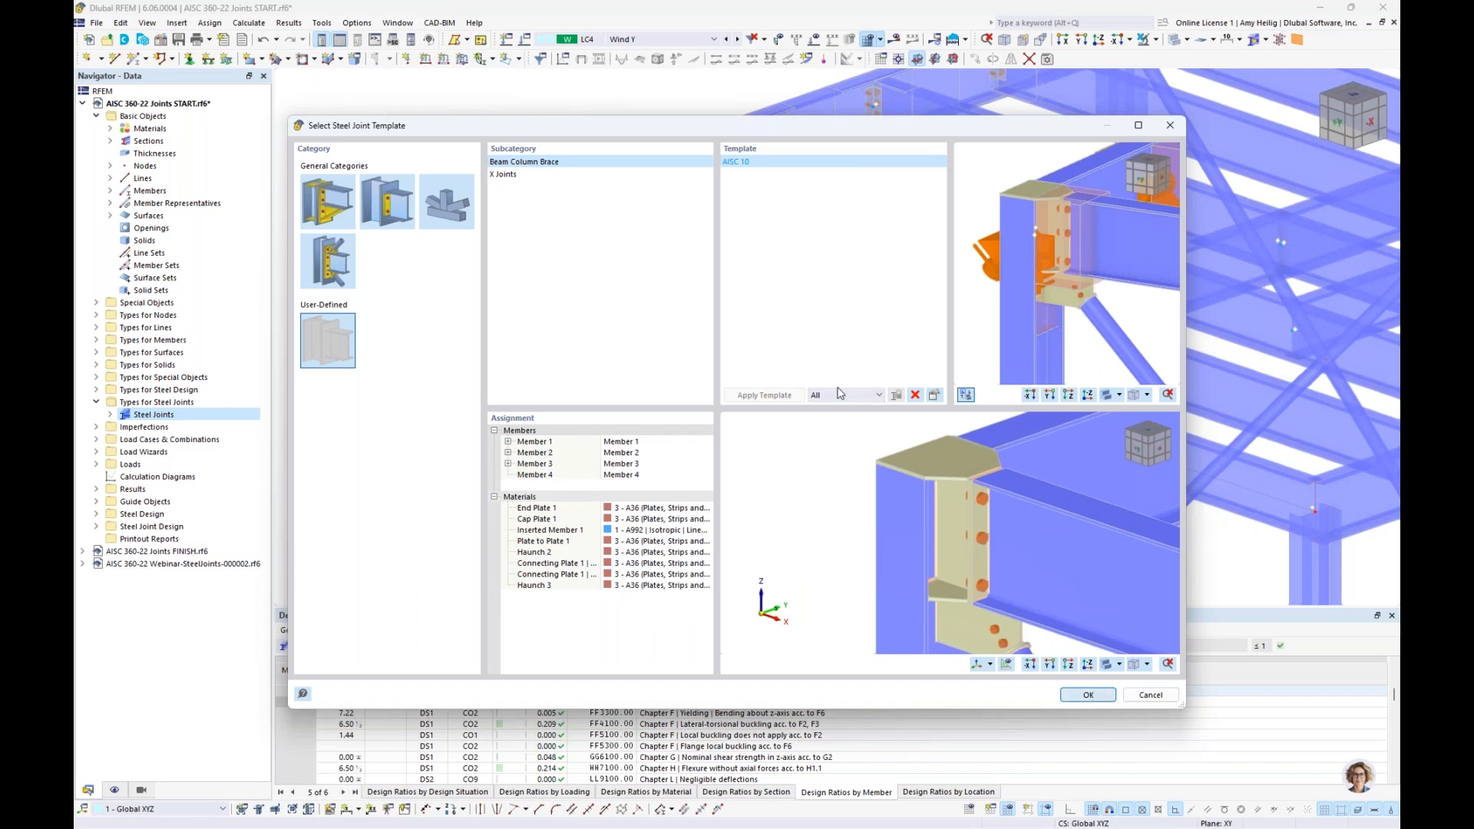
pyautogui.press('Return')
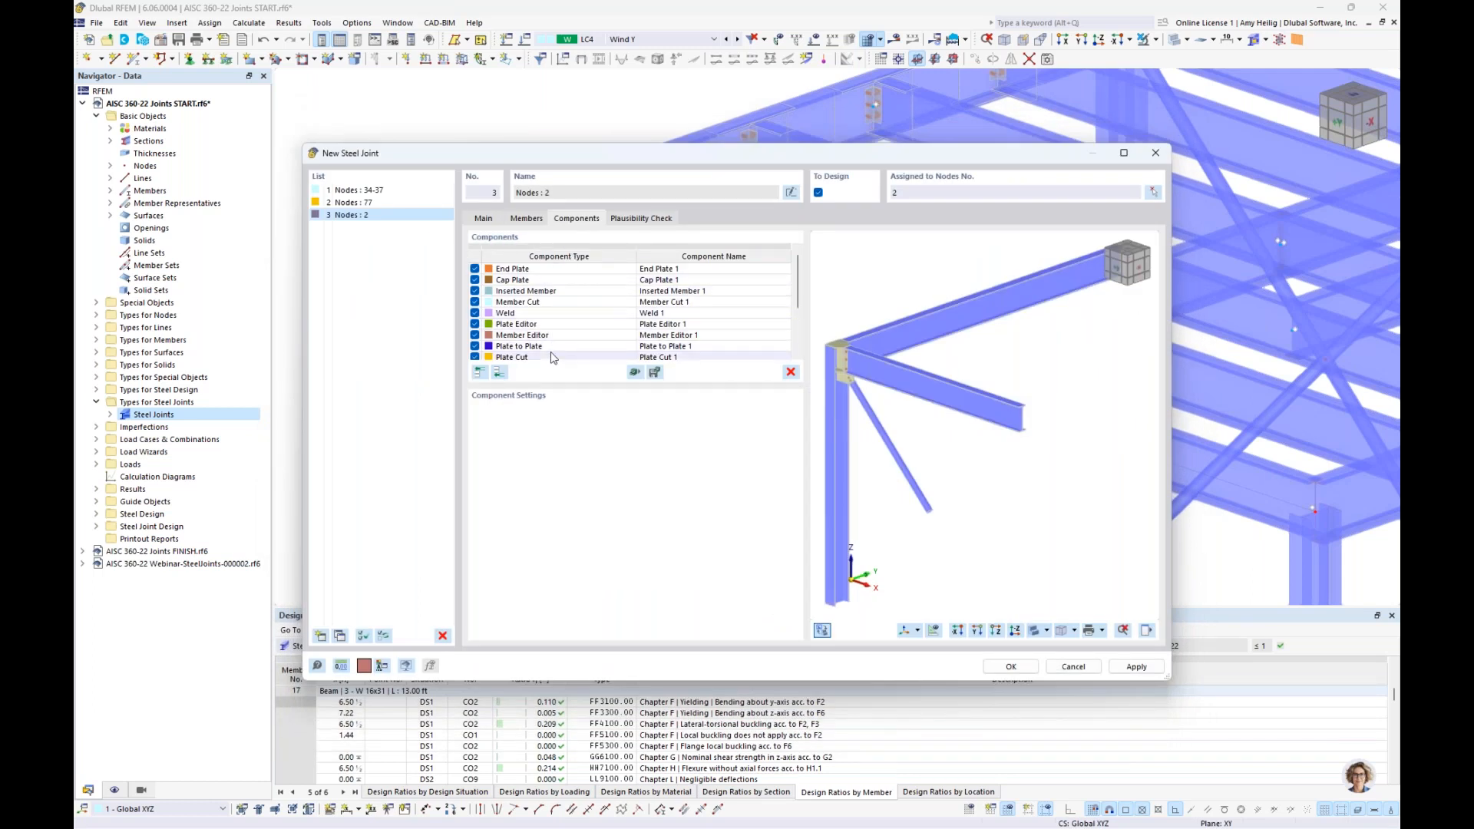
# Step: Examine the Cap Plate 1 settings and its geometry on top of the column in the joint preview
pyautogui.click(546, 281)
pyautogui.moveTo(891, 414); pyautogui.dragTo(983, 427, button='middle')
pyautogui.keyDown('ctrl'); pyautogui.moveTo(983, 427); pyautogui.dragTo(883, 454, button='middle'); pyautogui.keyUp('ctrl')
pyautogui.scroll(-1, 884, 454)
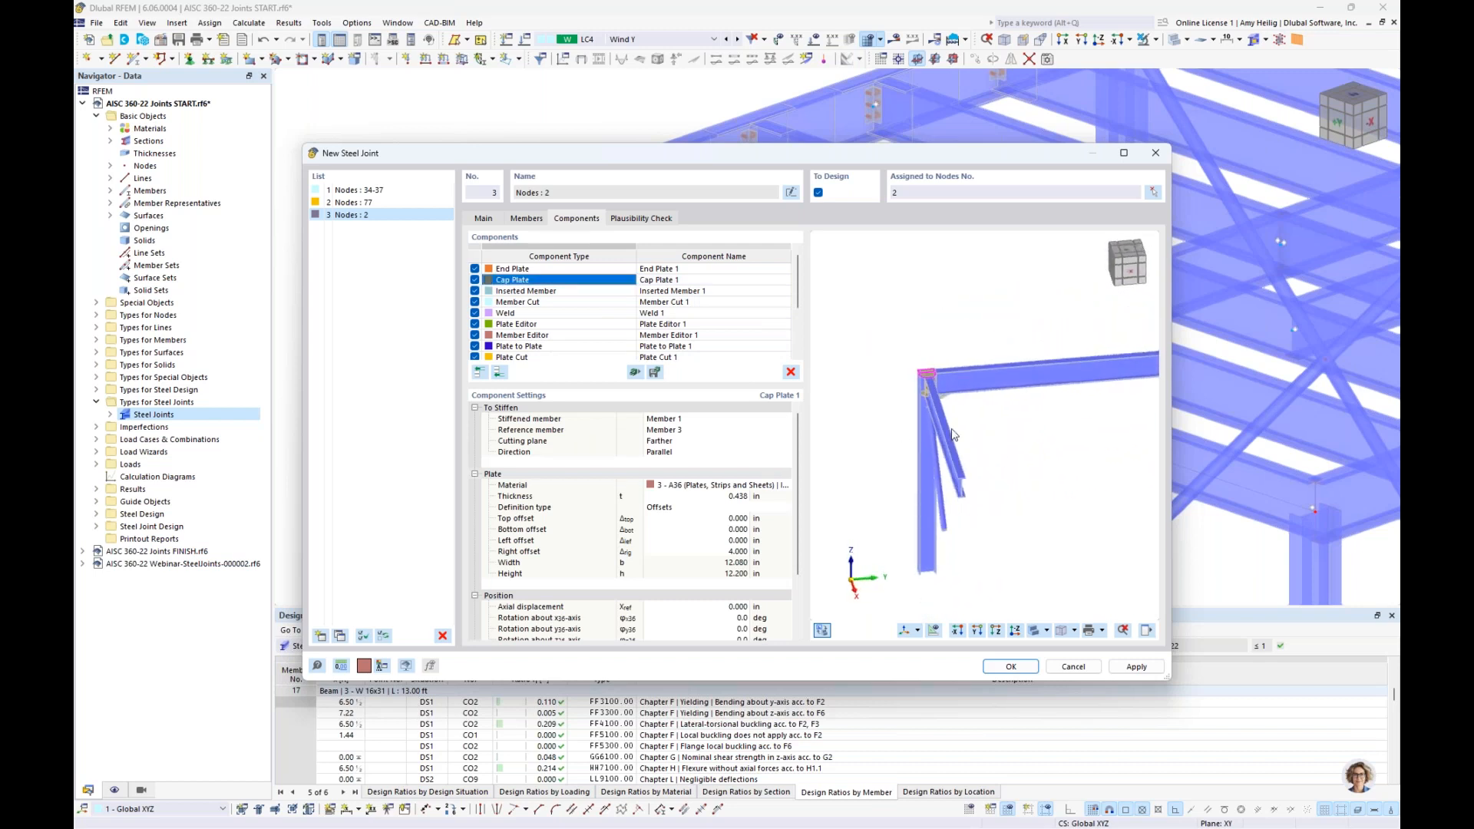
pyautogui.keyDown('ctrl'); pyautogui.moveTo(971, 421); pyautogui.dragTo(1007, 415, button='middle'); pyautogui.keyUp('ctrl')
pyautogui.scroll(3, 911, 394)
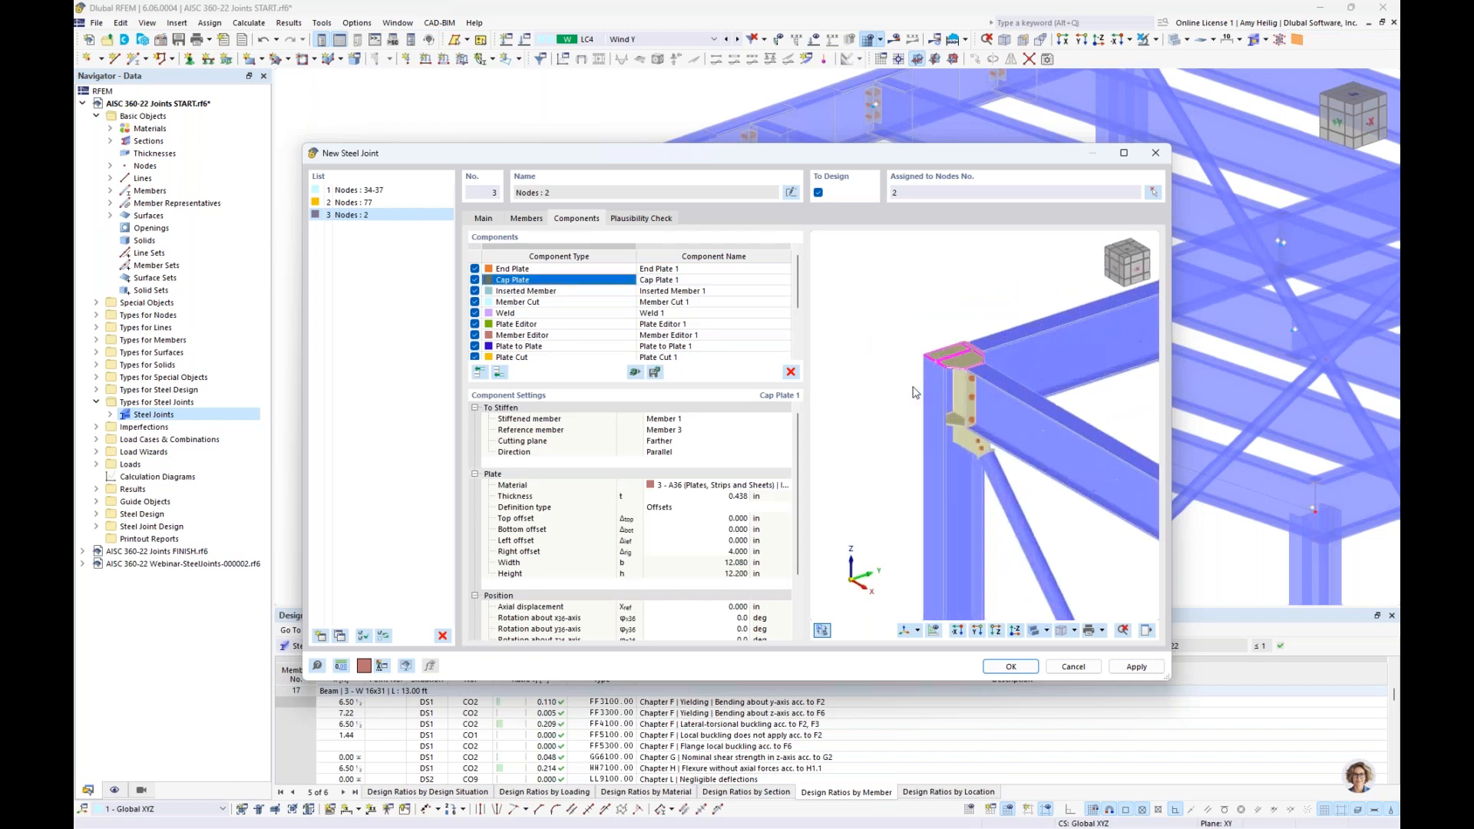
pyautogui.scroll(4, 985, 396)
pyautogui.keyDown('ctrl'); pyautogui.moveTo(1072, 423); pyautogui.dragTo(955, 429, button='middle'); pyautogui.keyUp('ctrl')
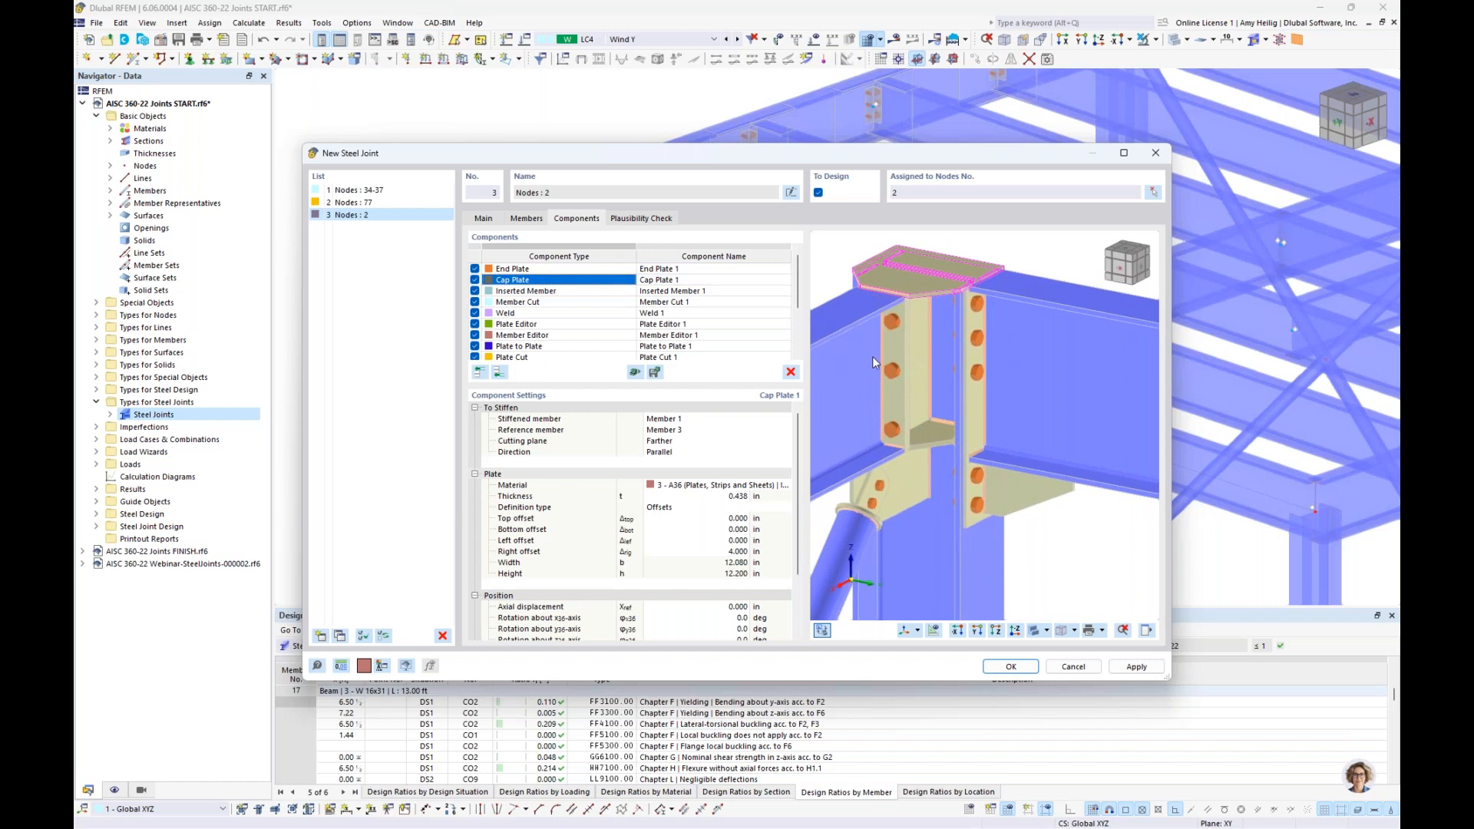
pyautogui.keyDown('ctrl'); pyautogui.moveTo(891, 327); pyautogui.dragTo(912, 362, button='middle'); pyautogui.keyUp('ctrl')
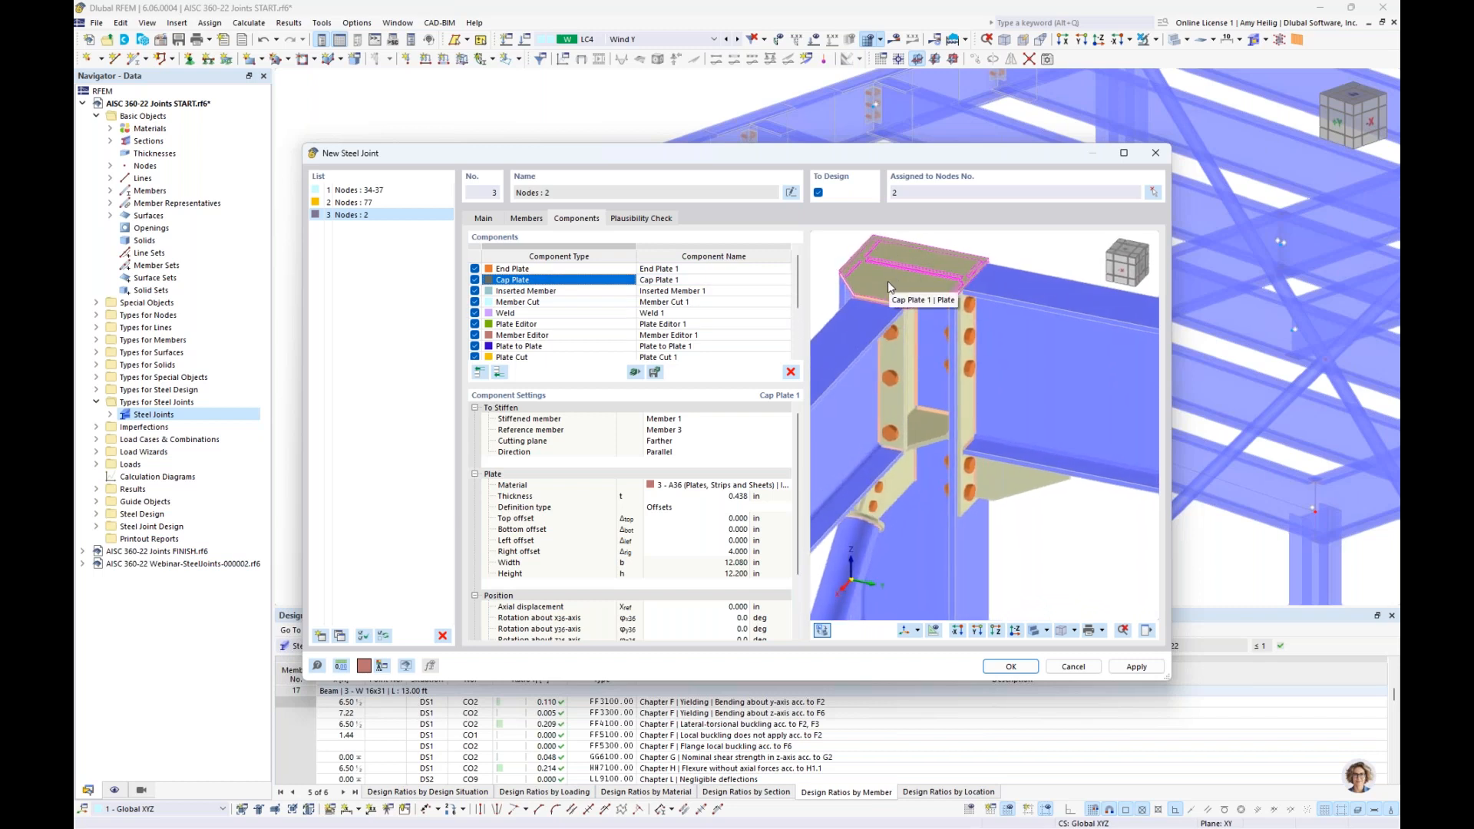
pyautogui.scroll(4, 956, 361)
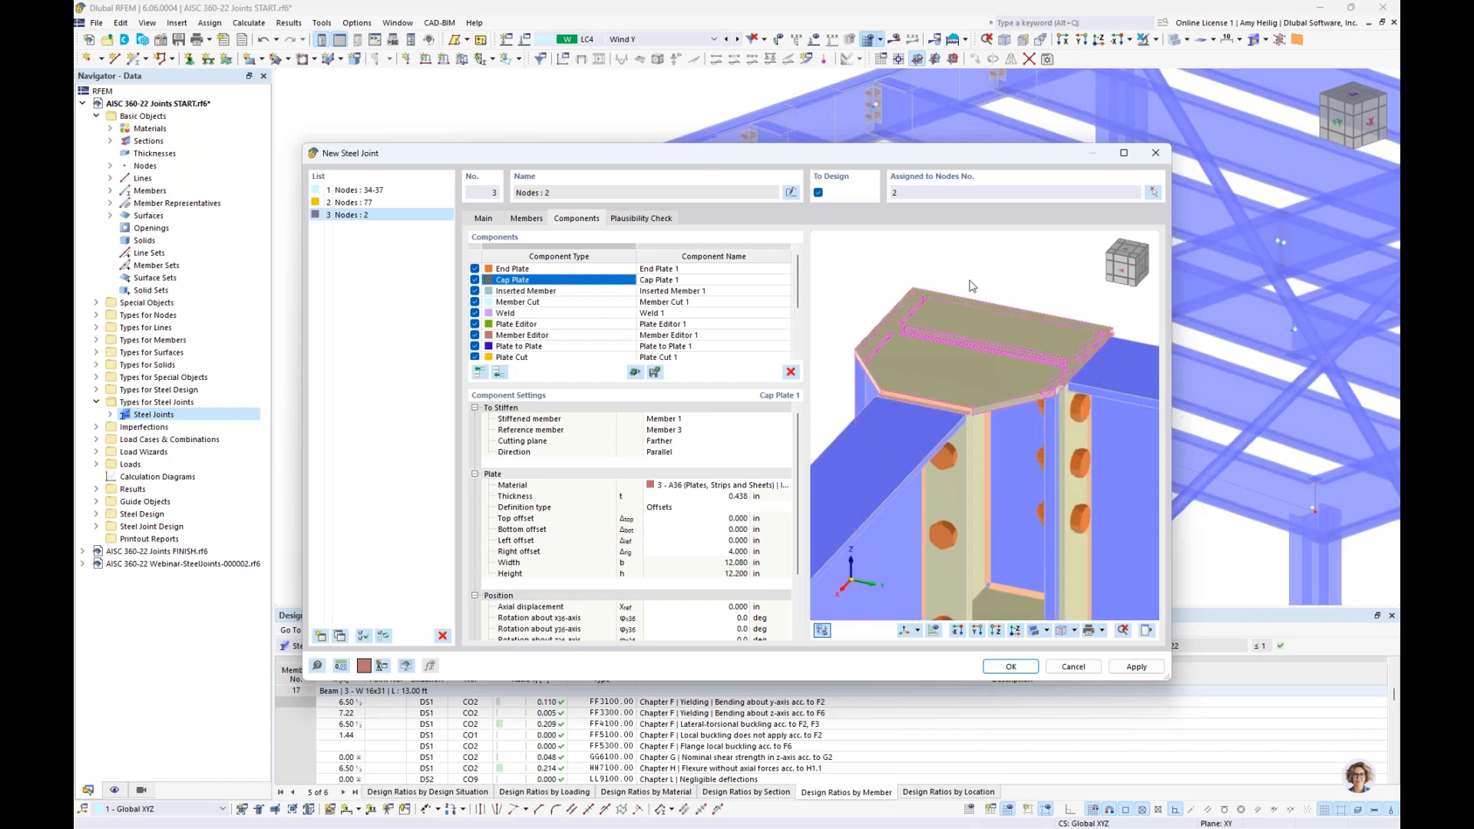
# Step: Examine the Inserted Member 1 settings and geometry in the joint preview with Member 1 and Cap Plate 1 hidden
pyautogui.click(566, 293)
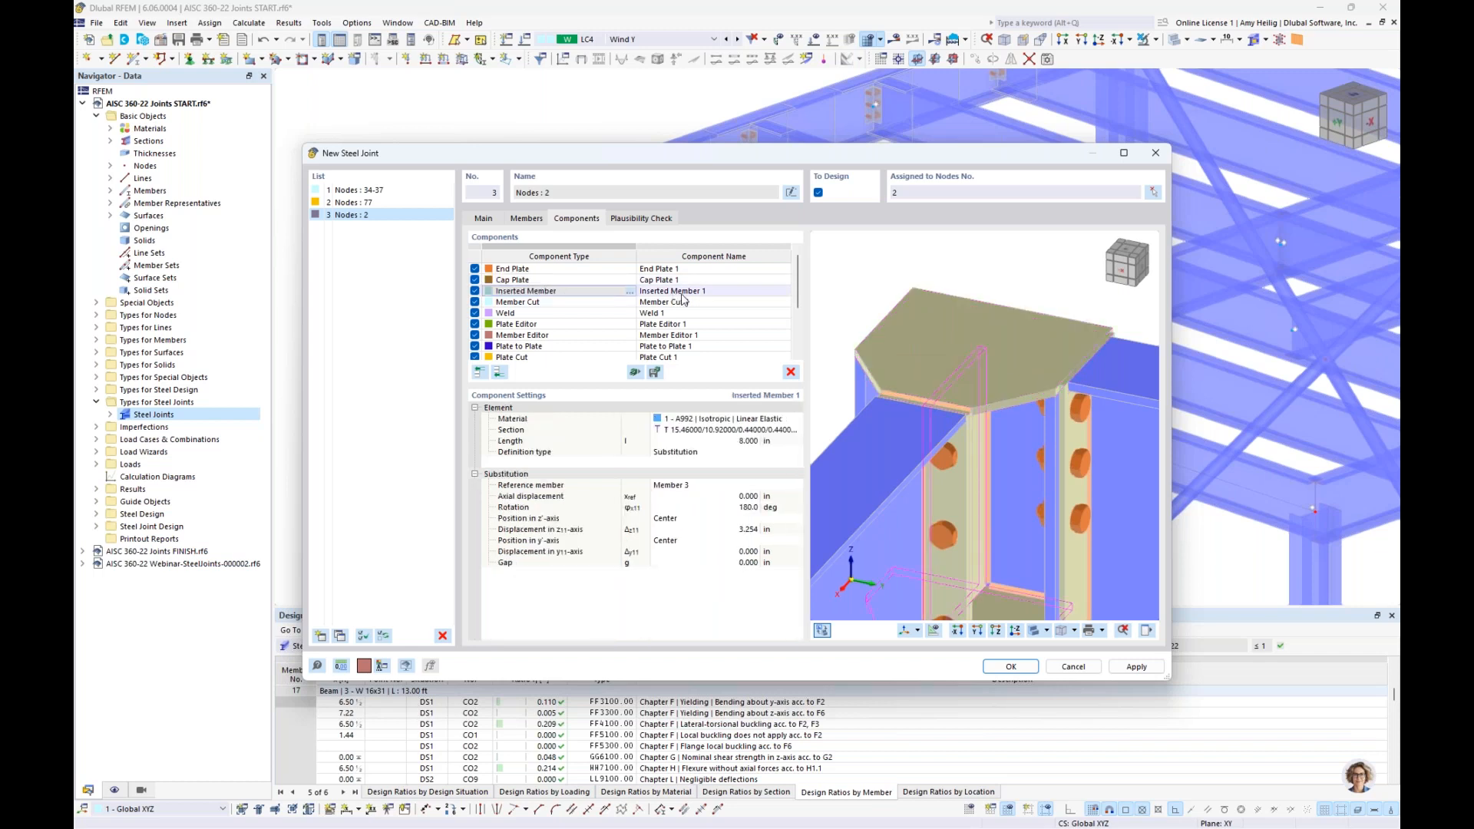
pyautogui.moveTo(926, 530); pyautogui.dragTo(925, 407, button='middle')
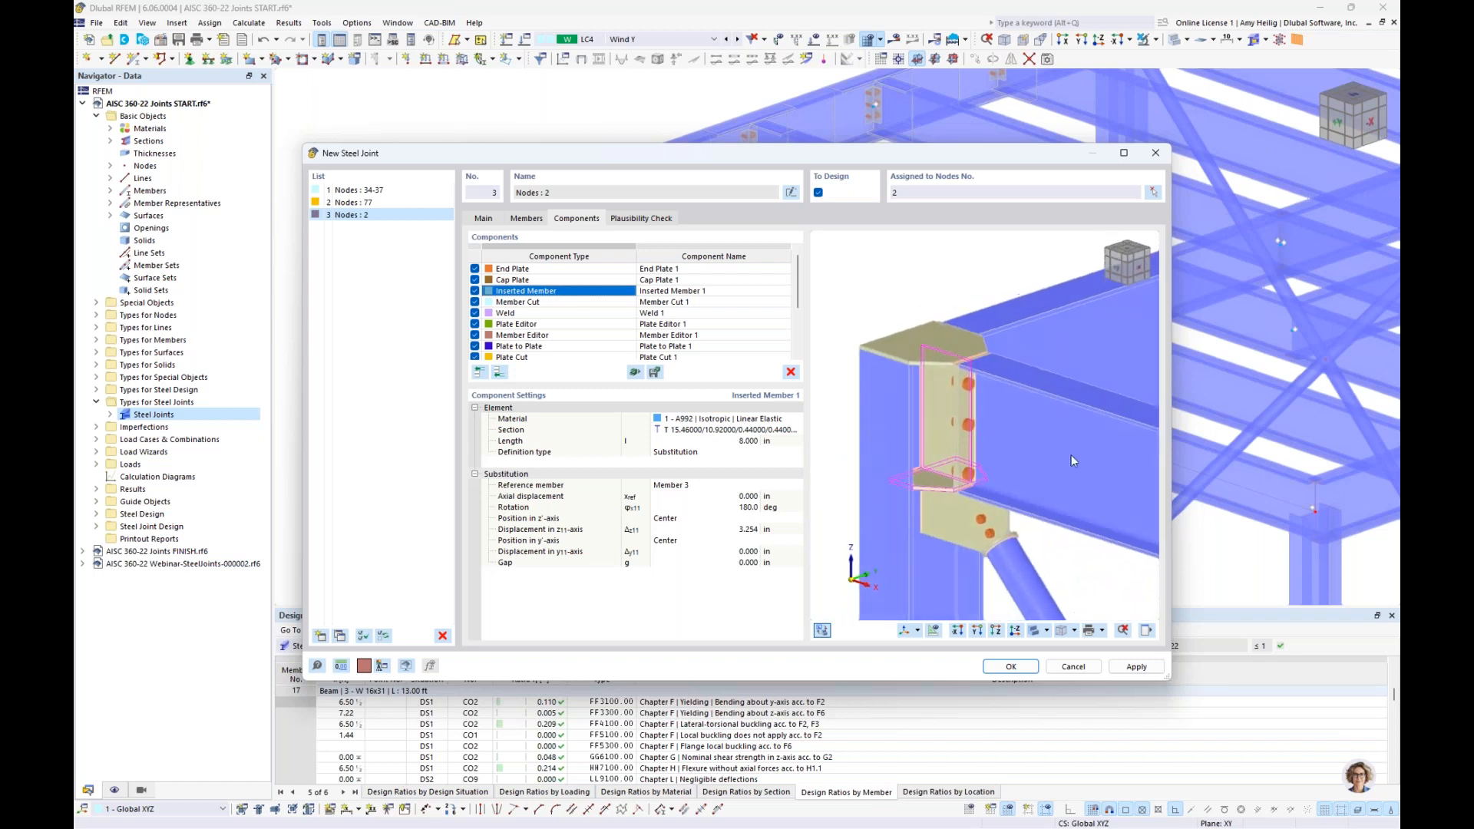
pyautogui.click(1147, 630)
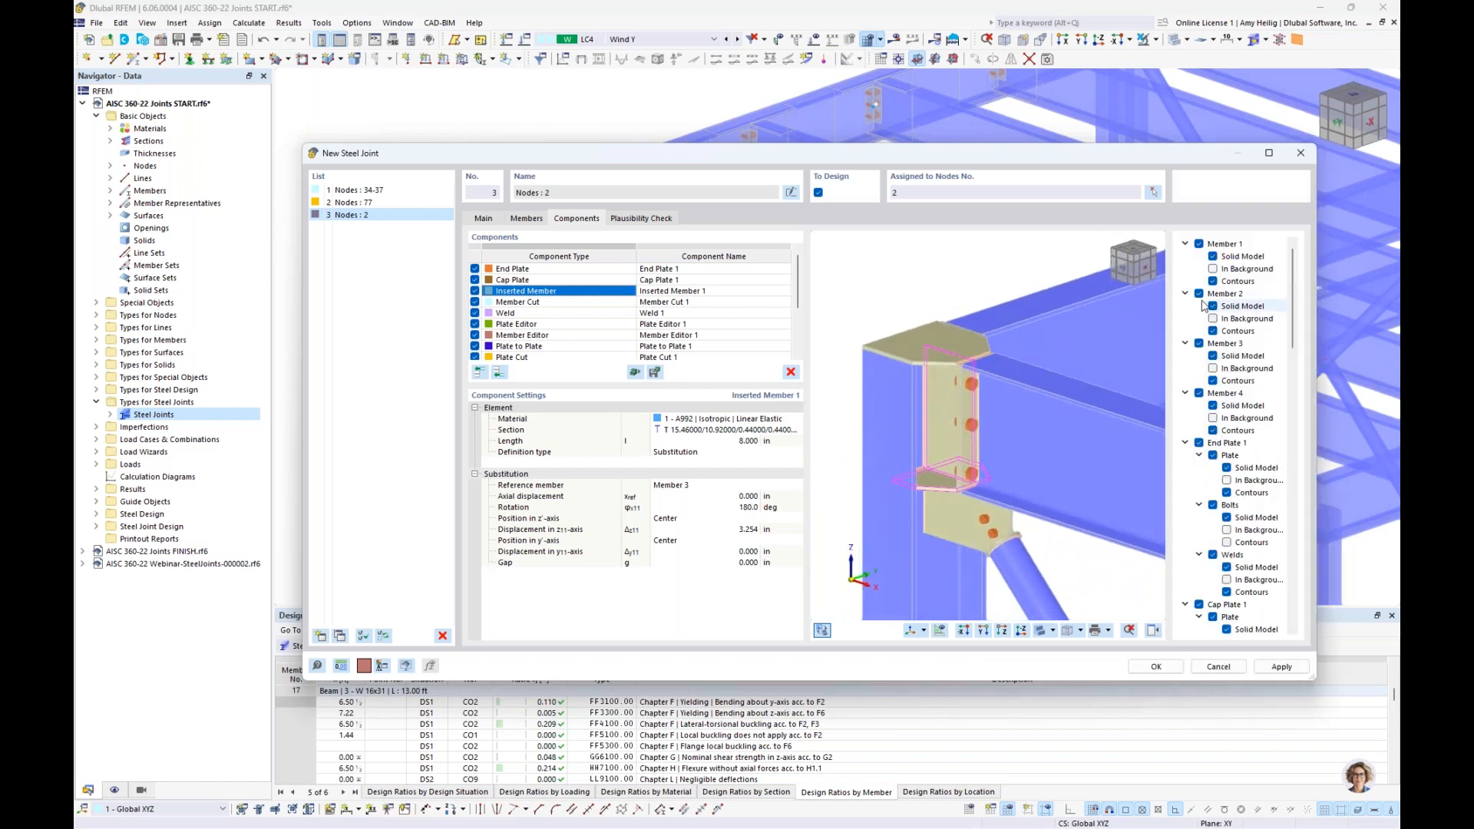
pyautogui.click(1200, 245)
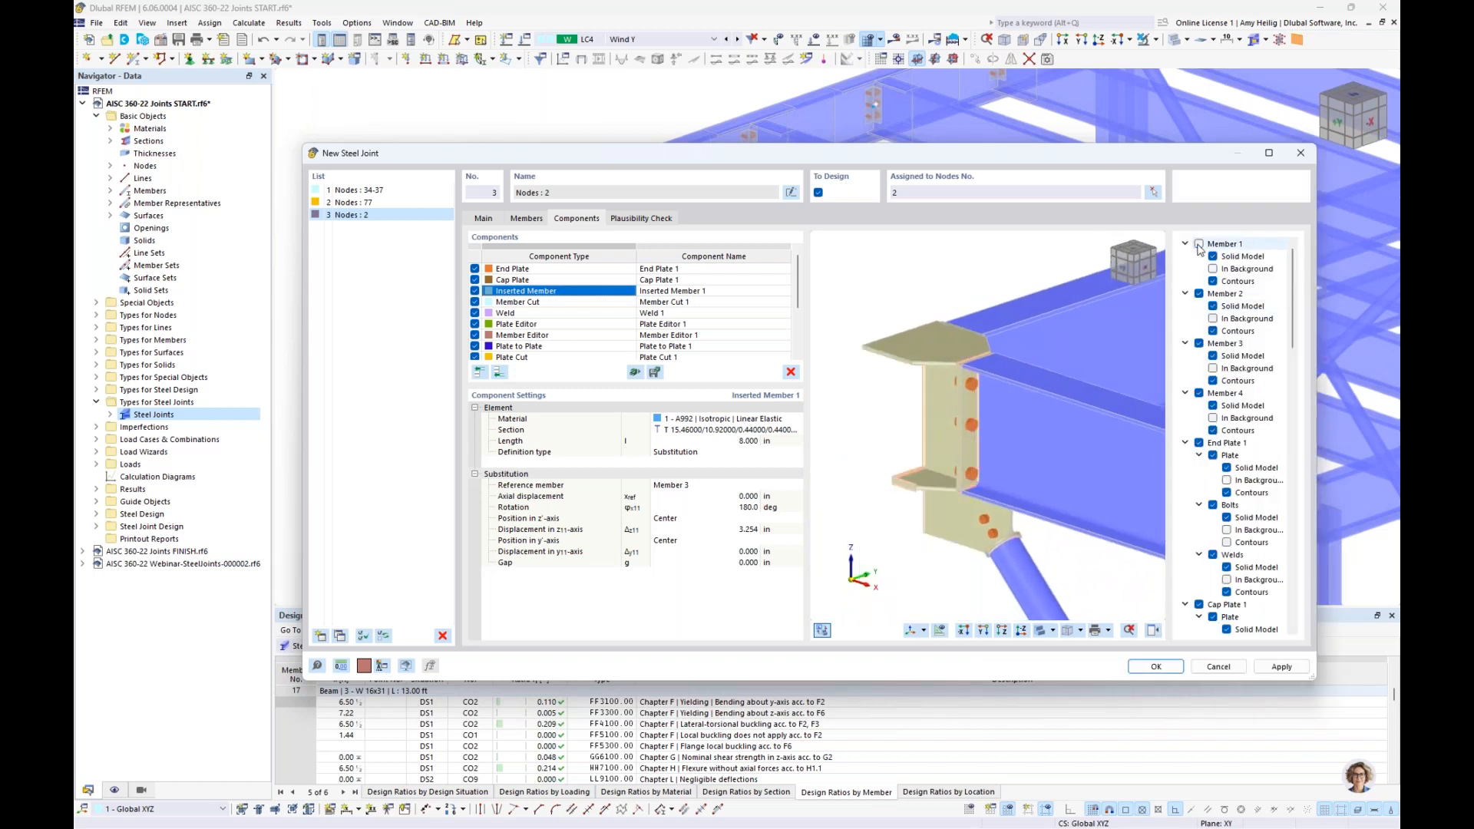
pyautogui.click(1200, 605)
pyautogui.keyDown('ctrl'); pyautogui.moveTo(996, 426); pyautogui.dragTo(1065, 434, button='middle'); pyautogui.keyUp('ctrl')
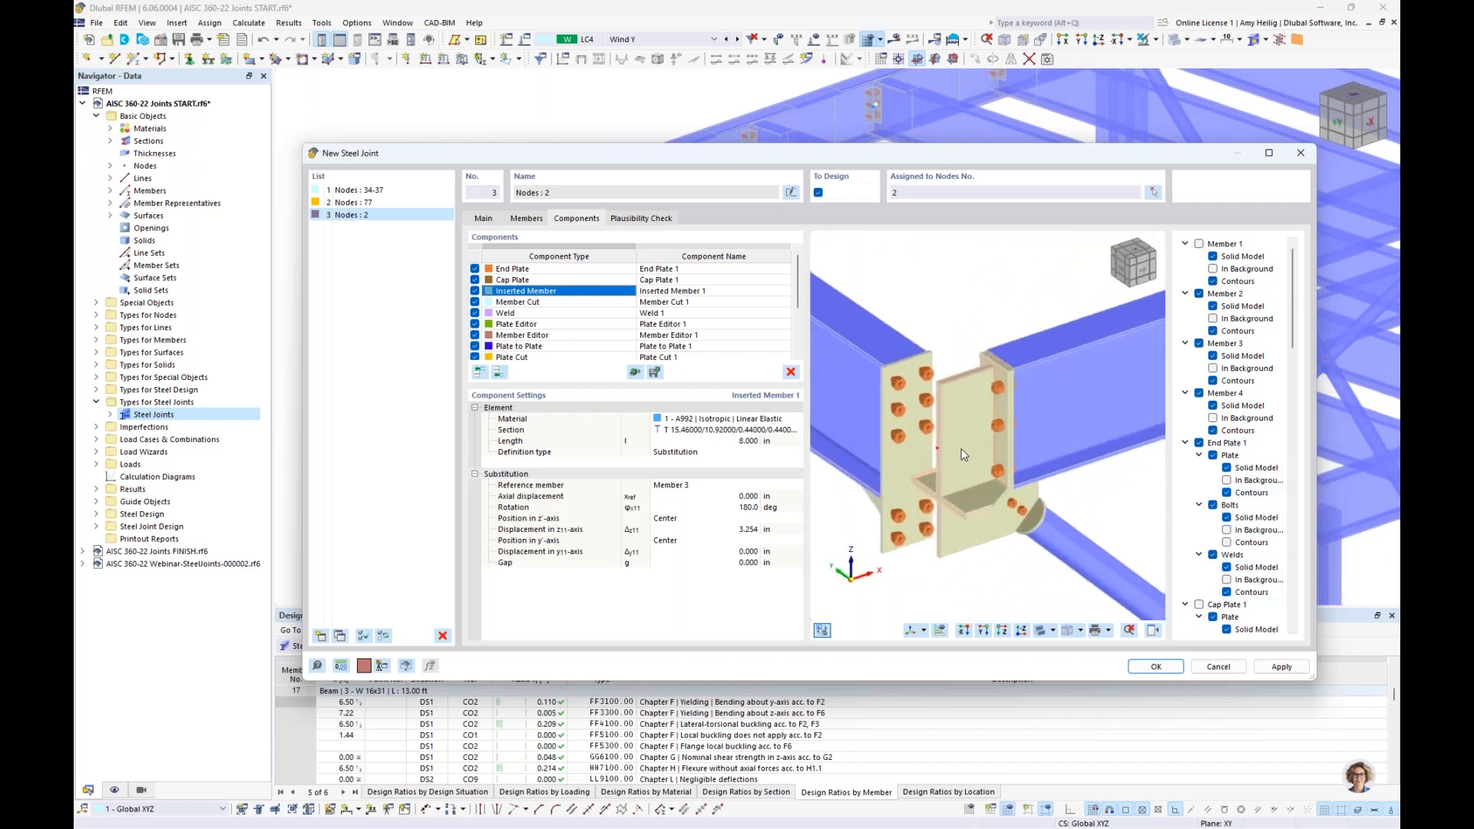
pyautogui.scroll(3, 960, 451)
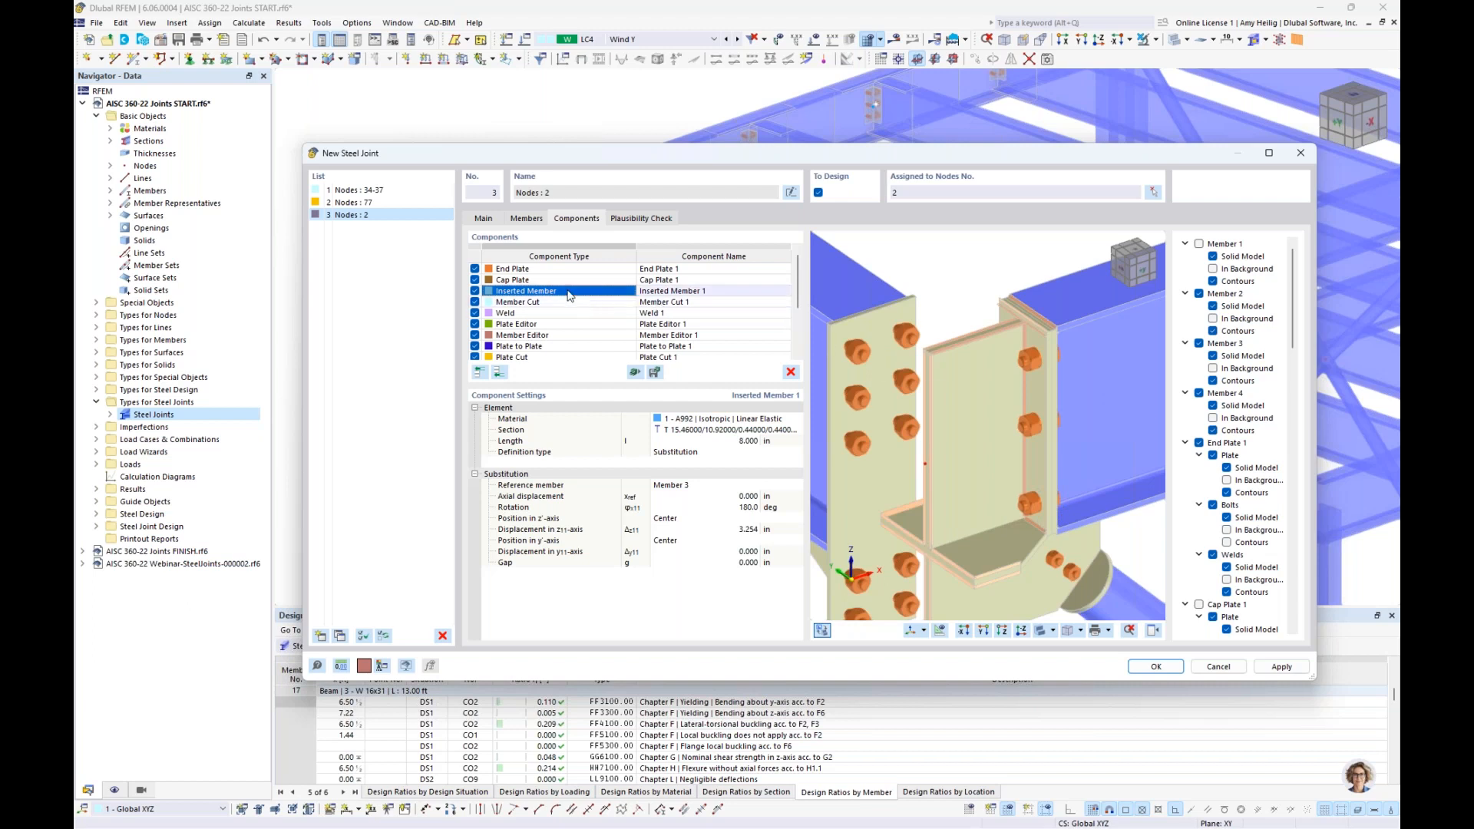
# Step: Show Member 1 and Cap Plate 1 again in the preview and view the complete node 2 joint
pyautogui.click(1199, 244)
pyautogui.click(1199, 605)
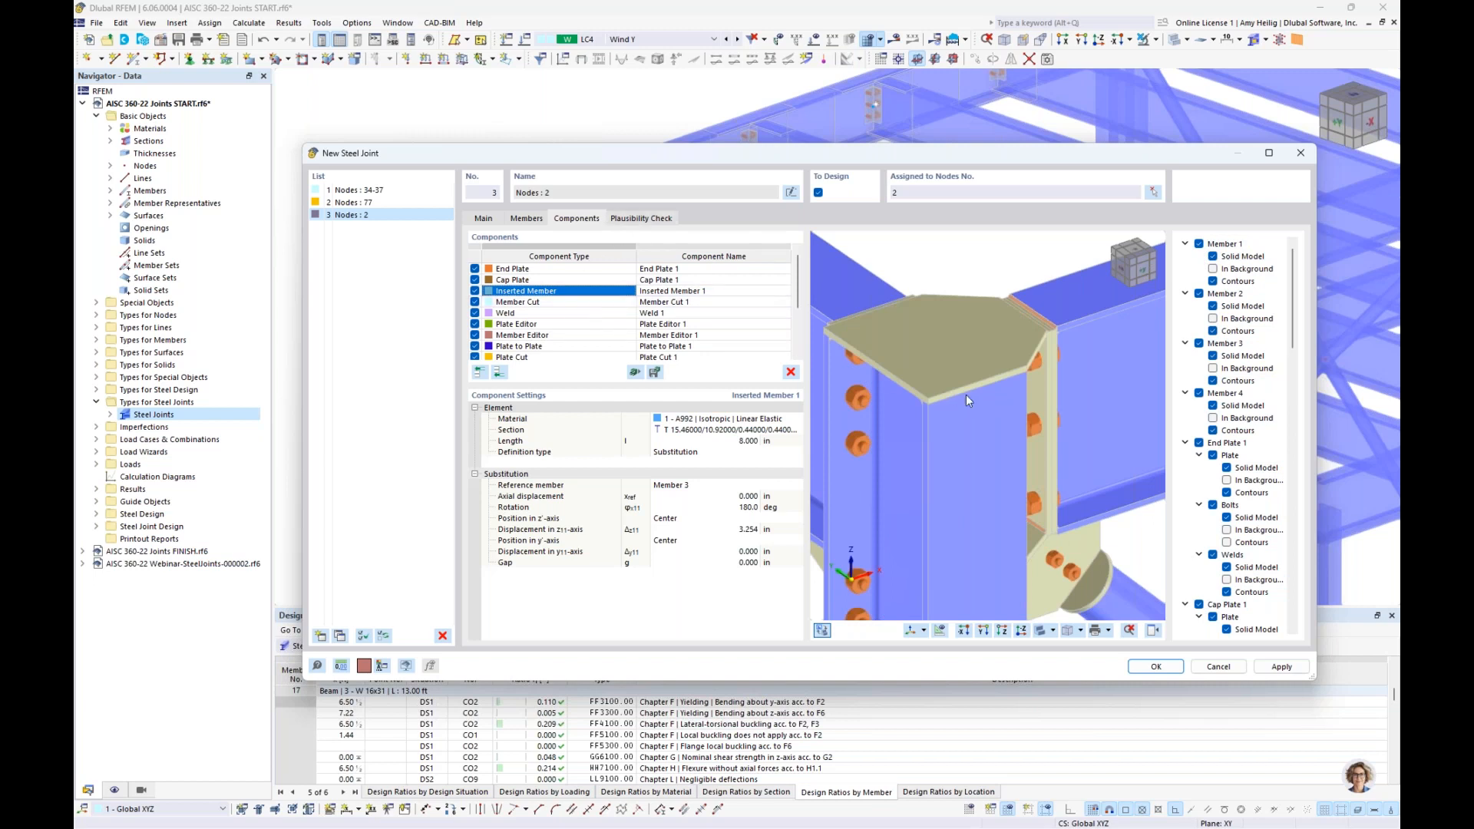
pyautogui.moveTo(966, 395); pyautogui.dragTo(1012, 349, button='middle')
pyautogui.scroll(-3, 1012, 349)
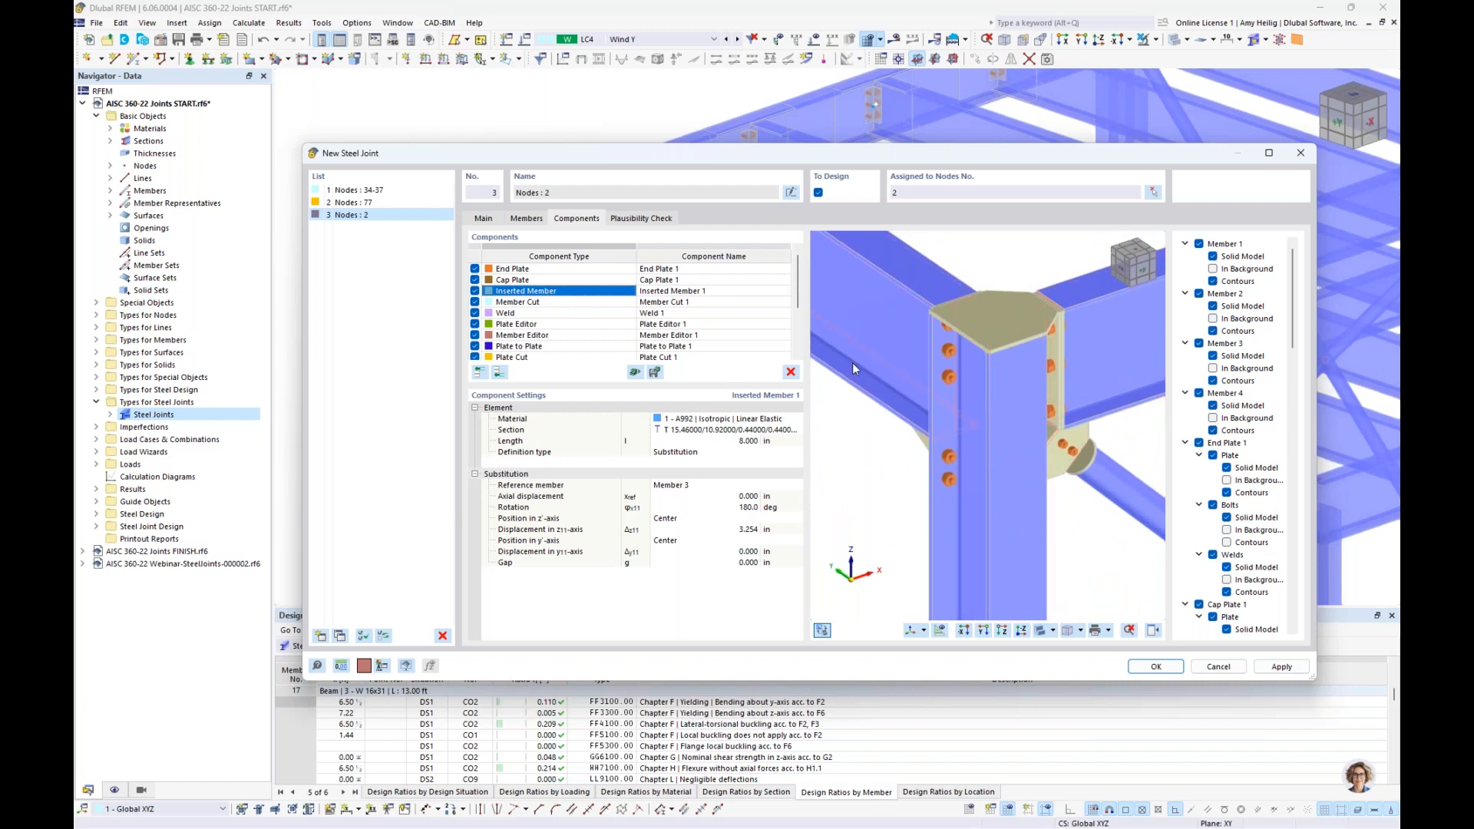
# Step: Review the plausibility check of the node 2 joint and accept the new steel joint
pyautogui.click(637, 219)
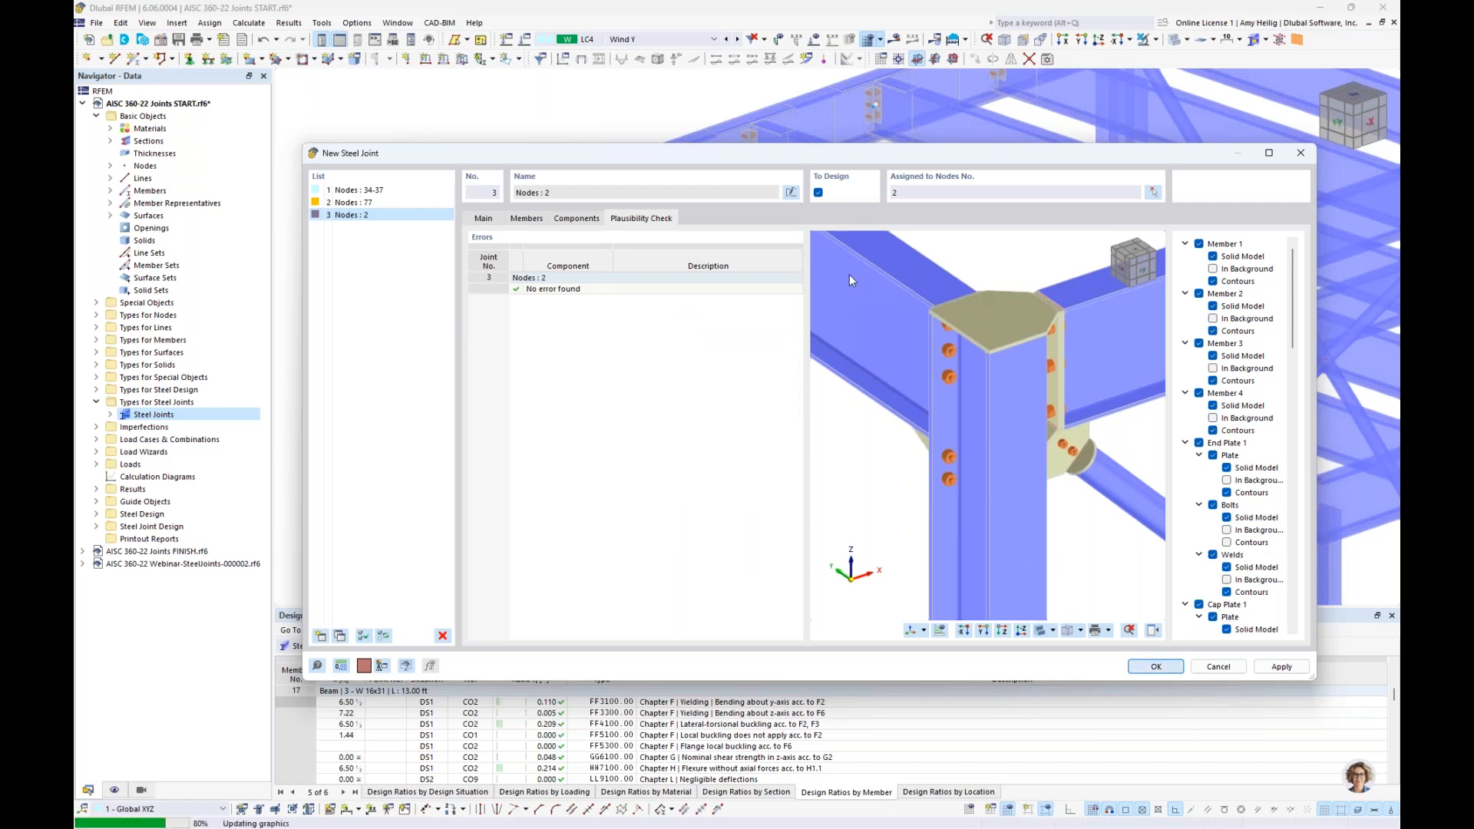
pyautogui.press('Return')
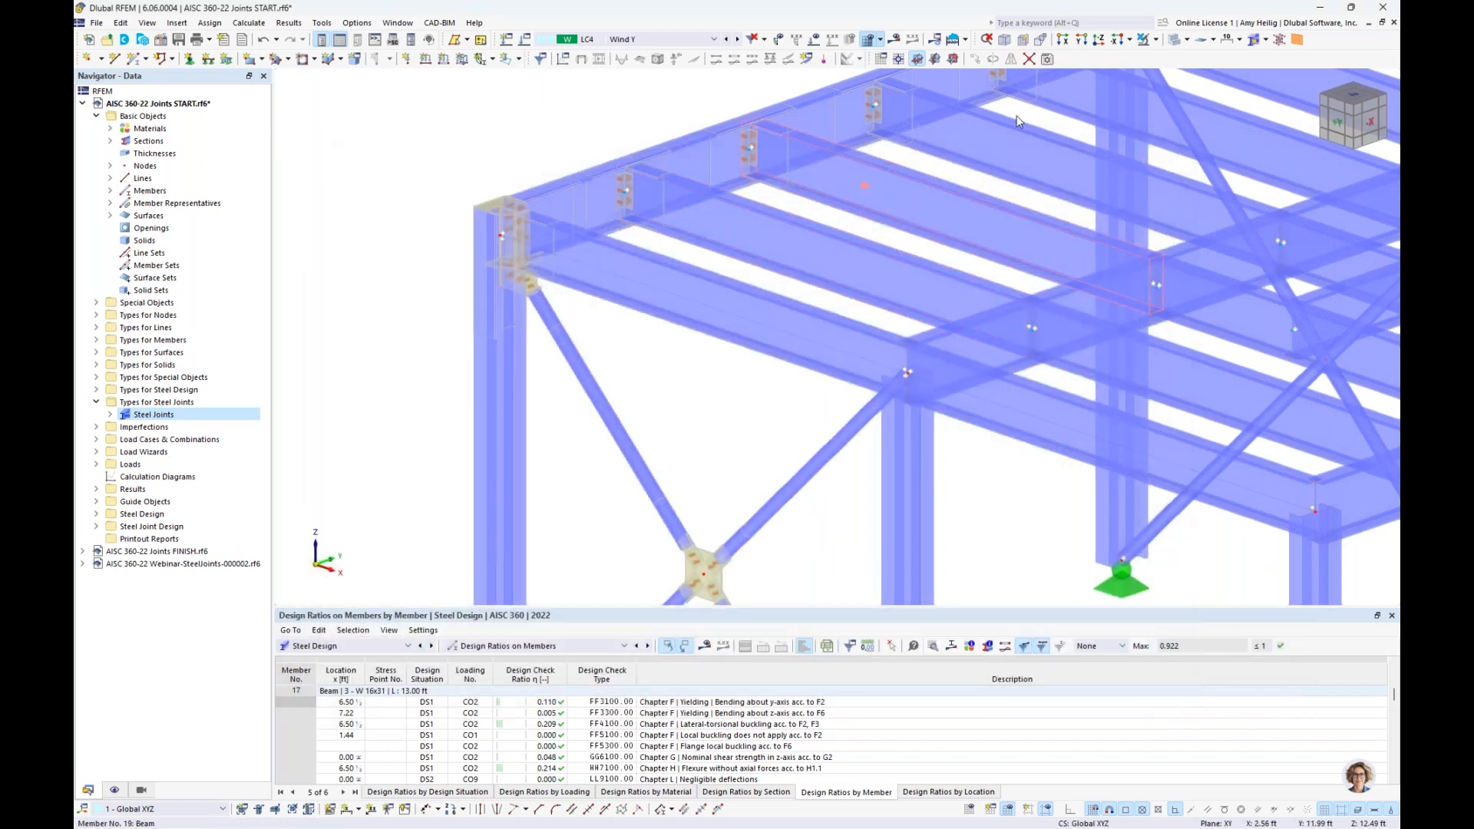
# Step: Switch the model to opaque solid display and inspect the node 2 joint from the inner side of the frame
pyautogui.click(1188, 44)
pyautogui.click(1209, 72)
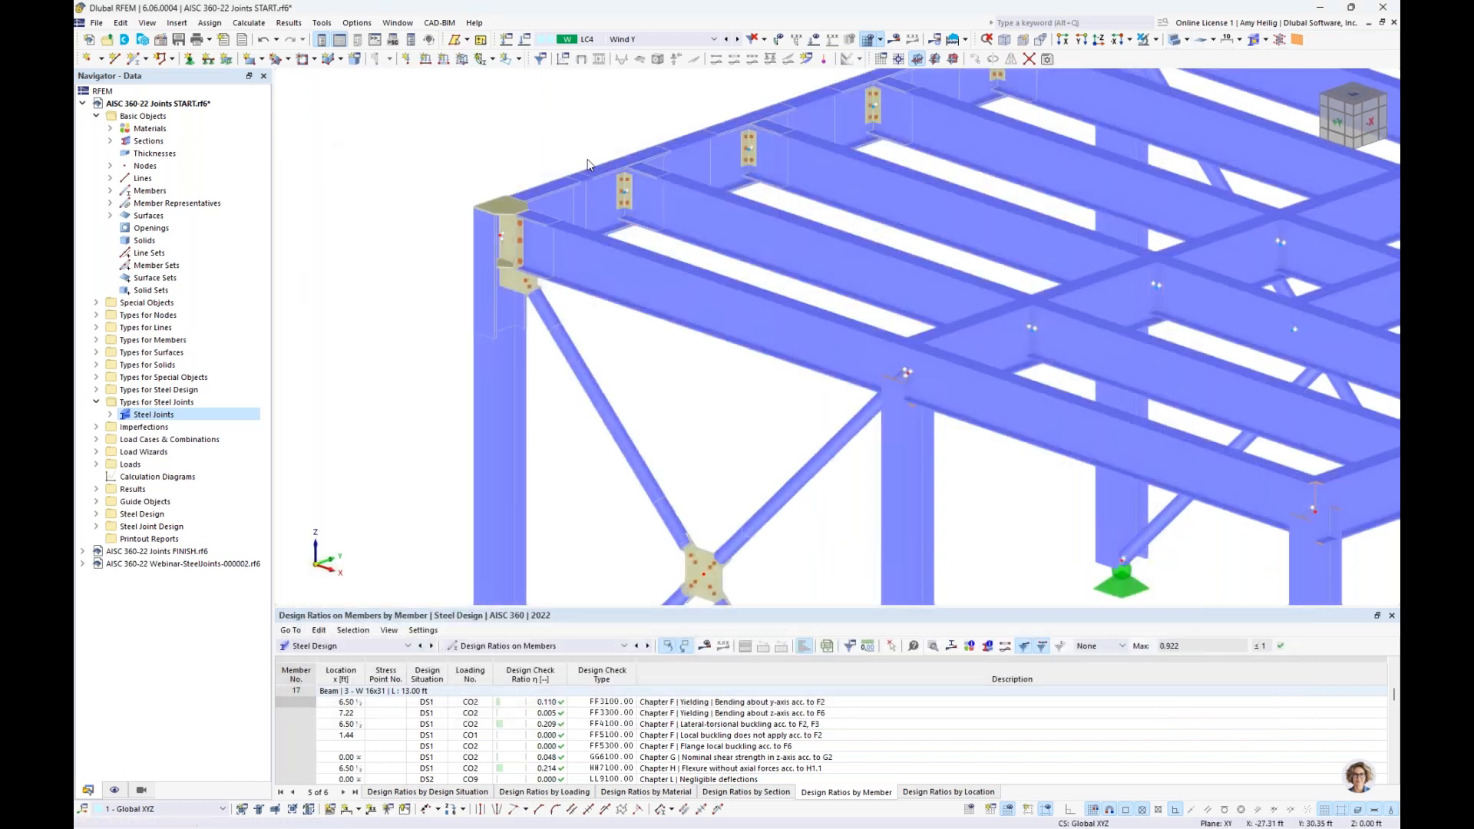
pyautogui.scroll(-3, 721, 261)
pyautogui.keyDown('ctrl'); pyautogui.moveTo(850, 266); pyautogui.dragTo(808, 206, button='middle'); pyautogui.keyUp('ctrl')
pyautogui.scroll(-2, 809, 206)
pyautogui.scroll(6, 762, 297)
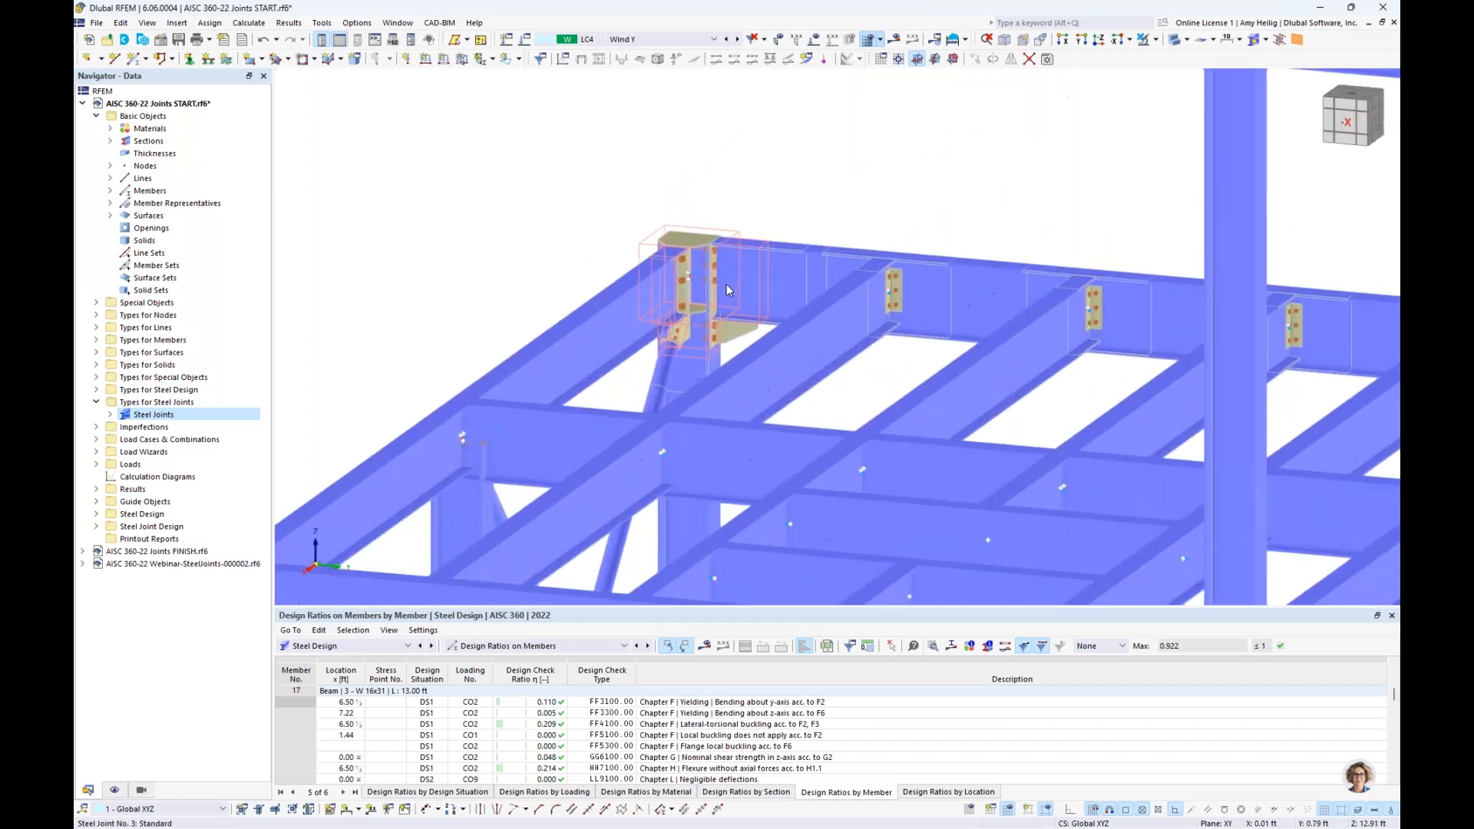
pyautogui.scroll(2, 730, 282)
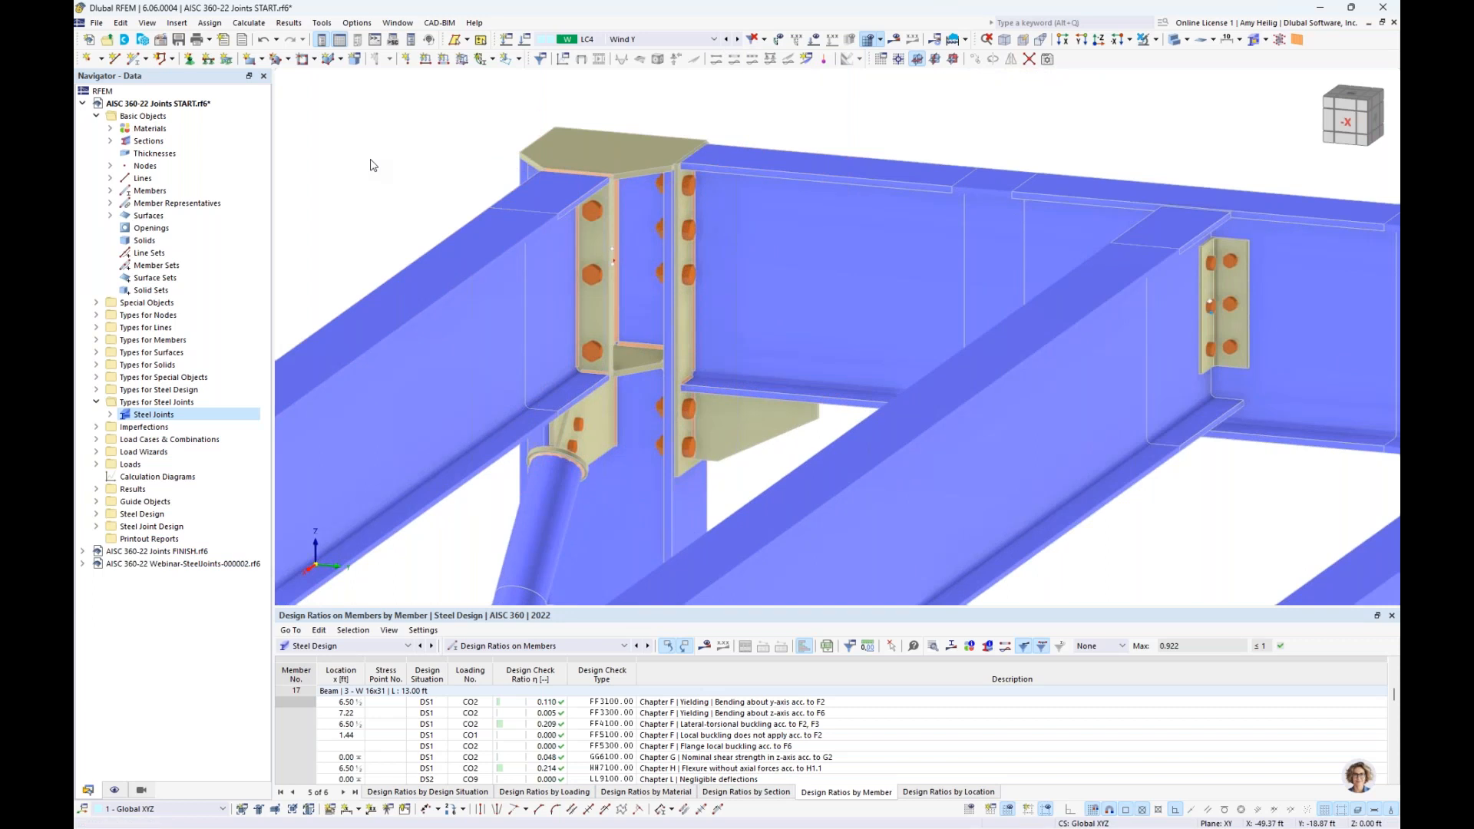
pyautogui.scroll(-3, 524, 161)
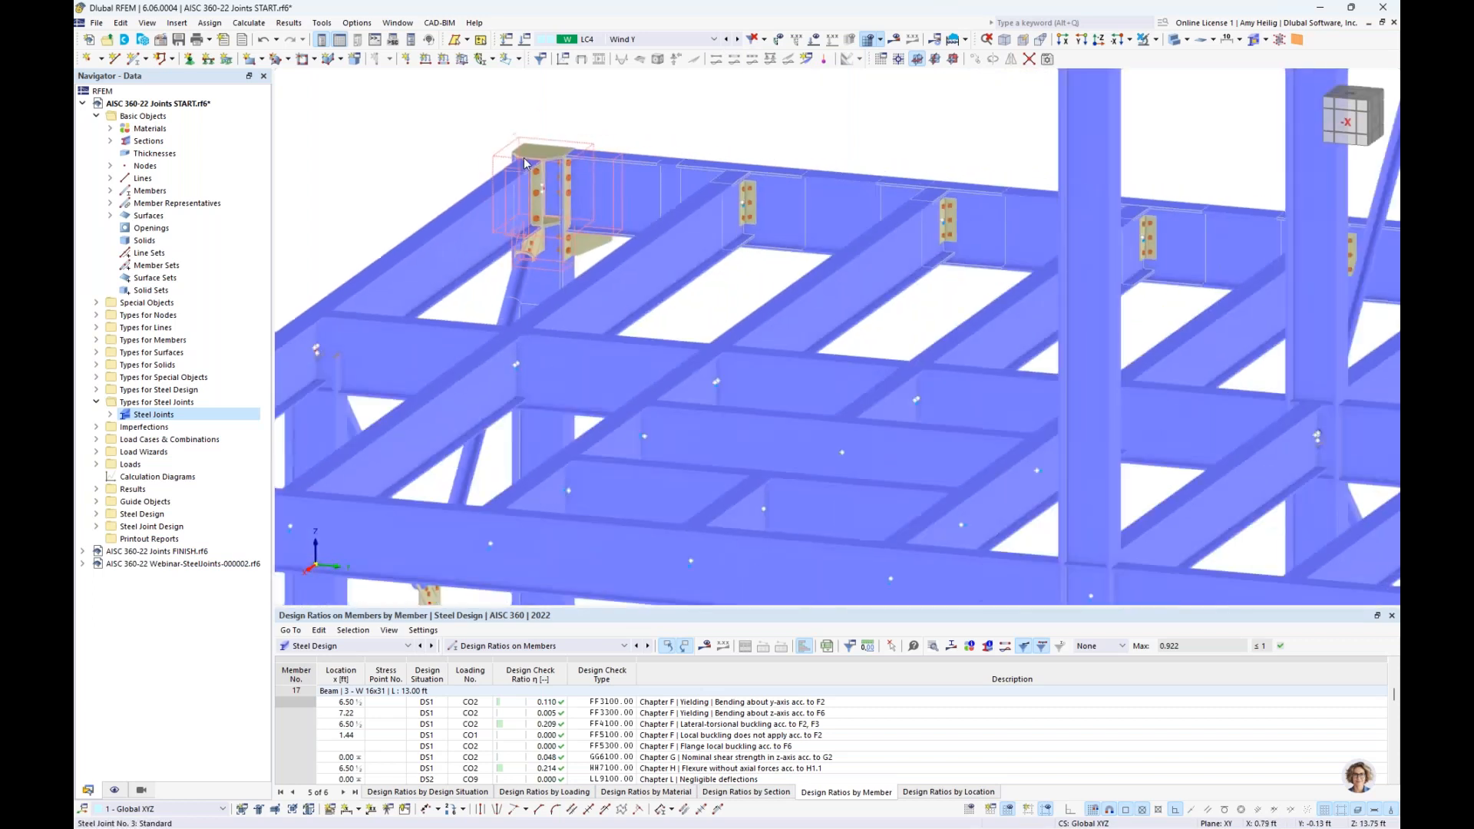
pyautogui.scroll(-1, 525, 161)
# Step: Edit the steel joints' Default strength configuration with buckling analysis active, review its Buckling parameters, and accept it
pyautogui.rightClick(187, 419)
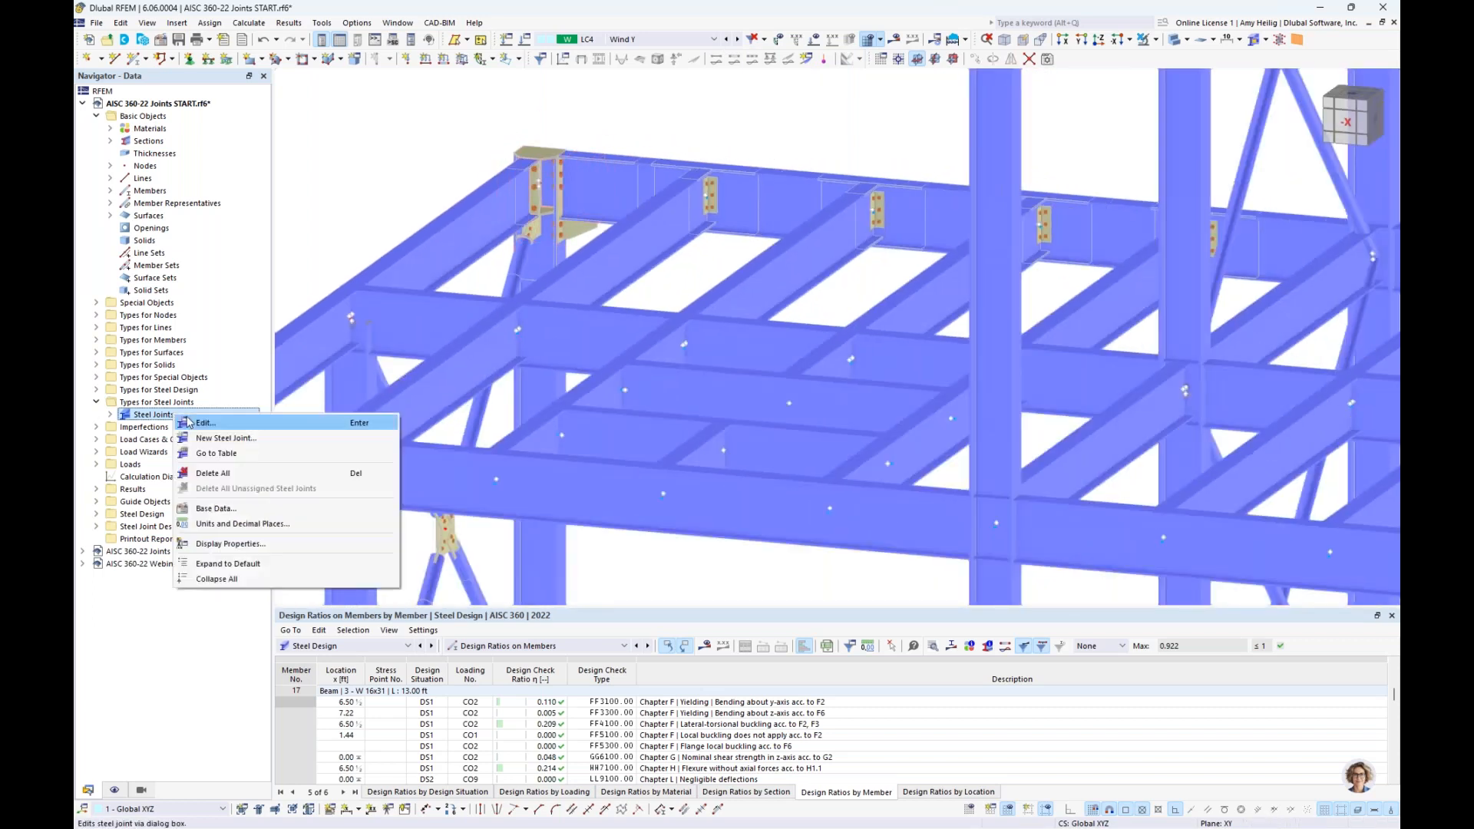
pyautogui.click(203, 423)
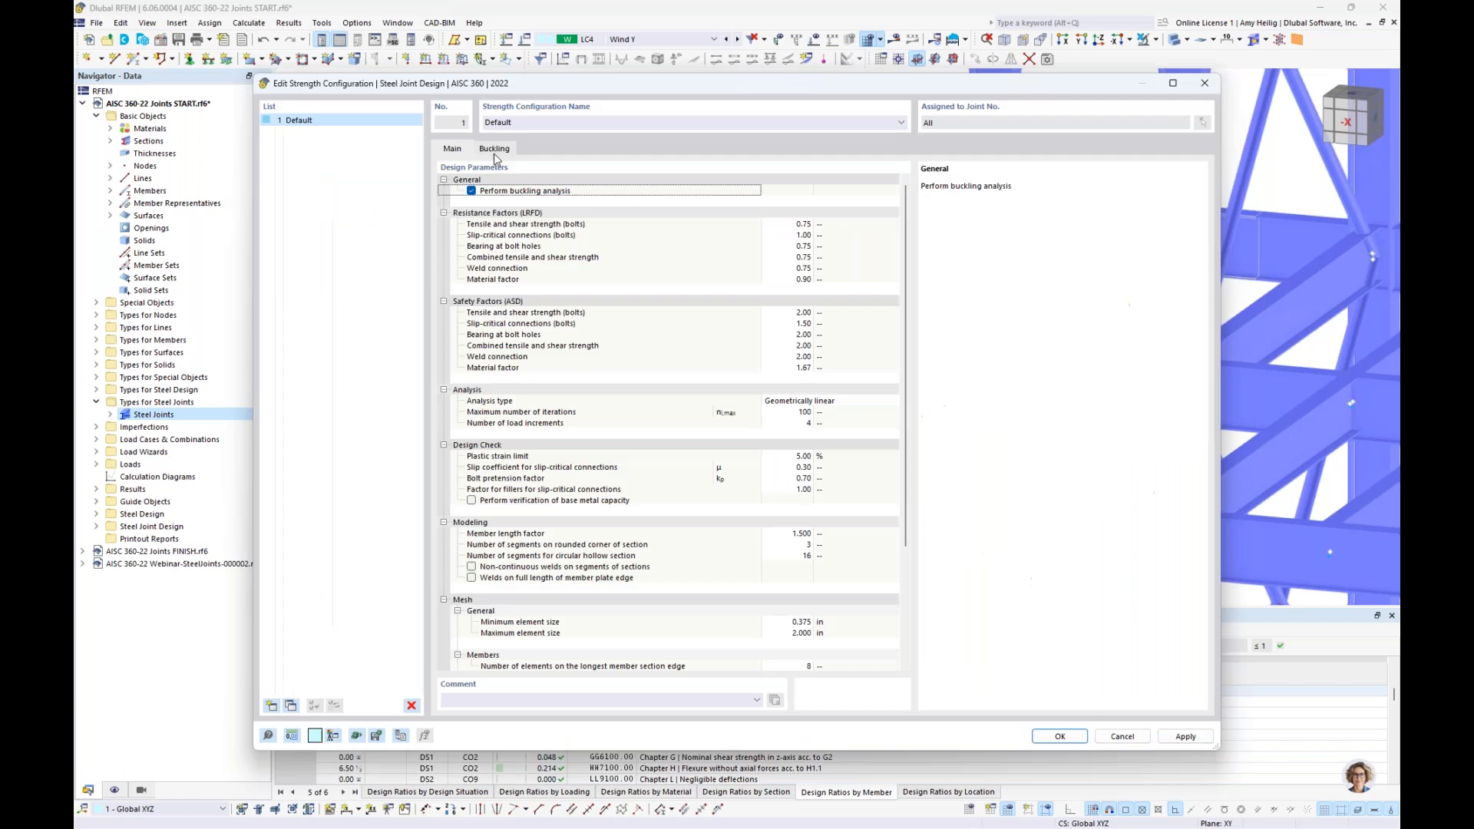
pyautogui.click(495, 152)
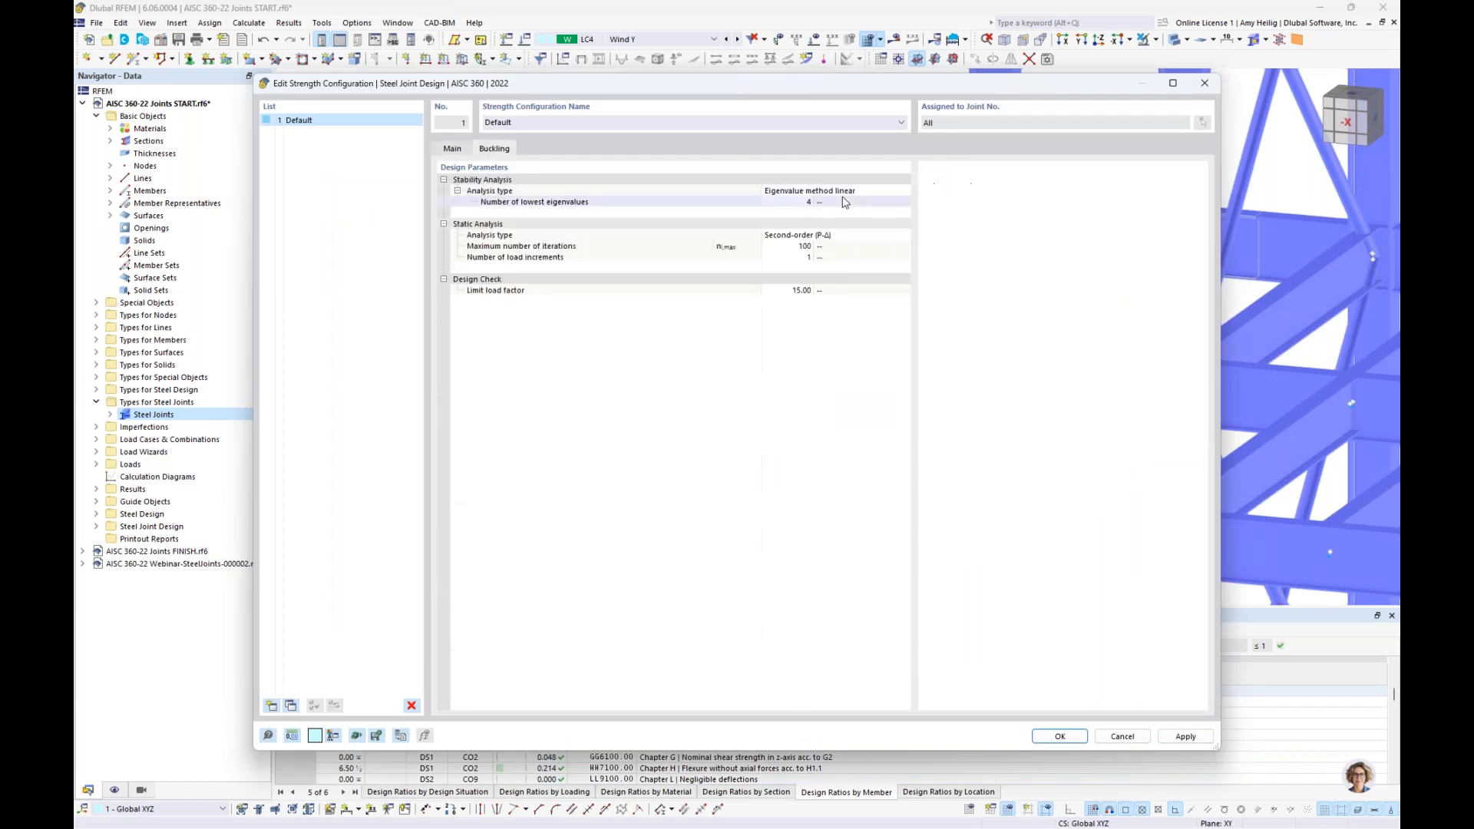
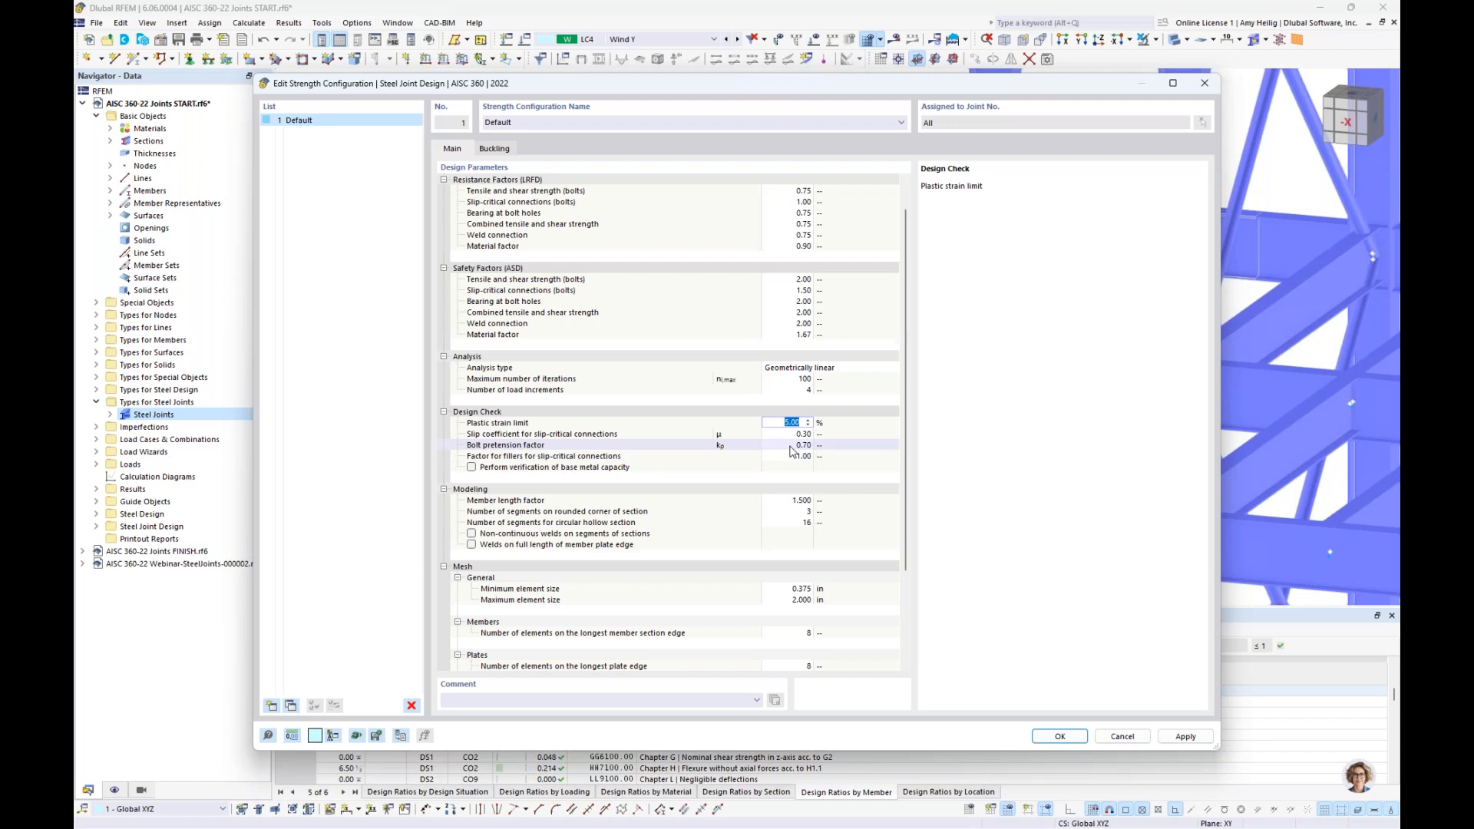
pyautogui.click(1070, 736)
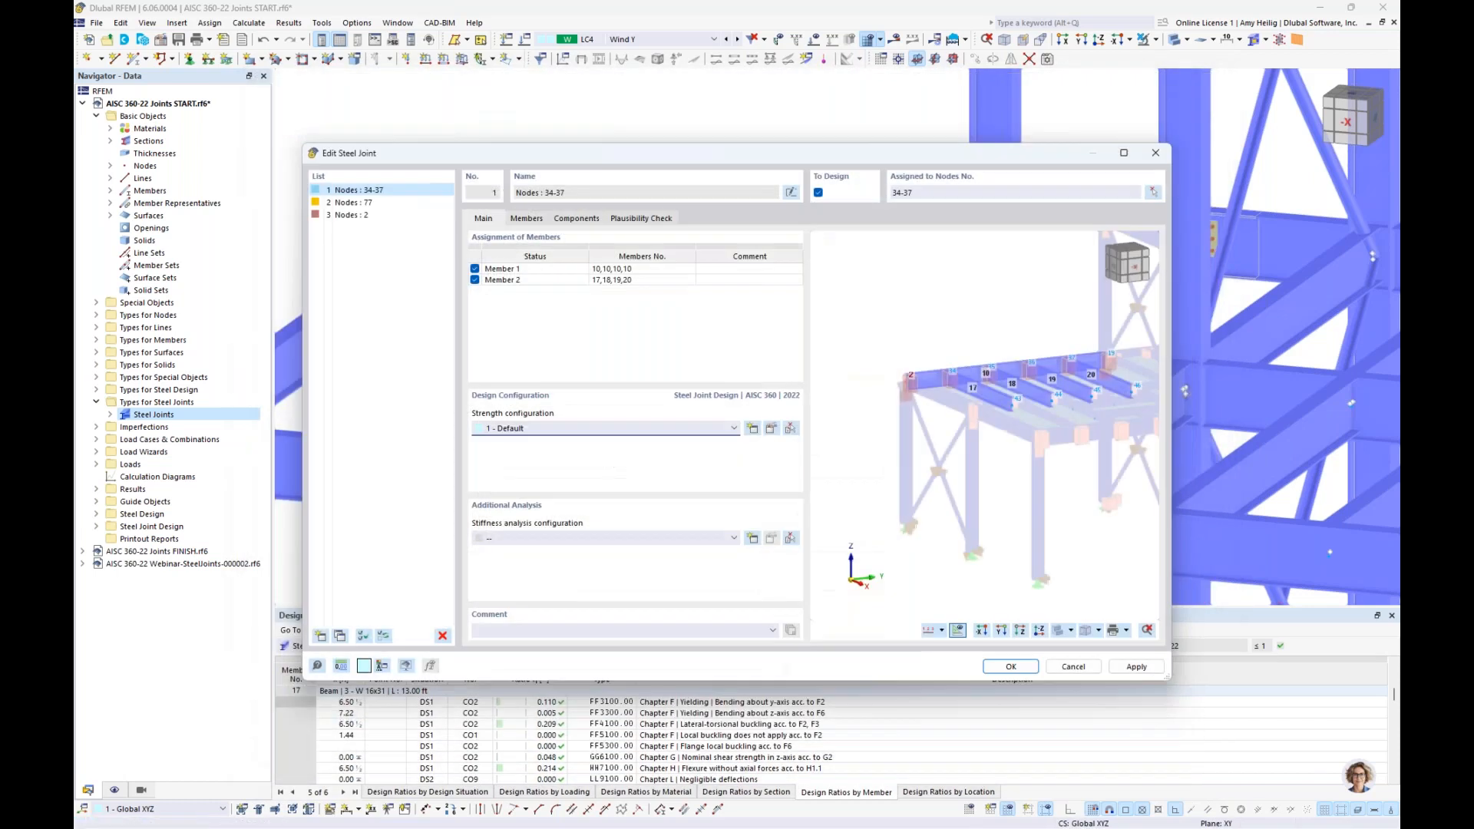
# Step: Assign the stiffness analysis configuration Initial stiffness | No interaction to the joint at node 2
pyautogui.click(366, 217)
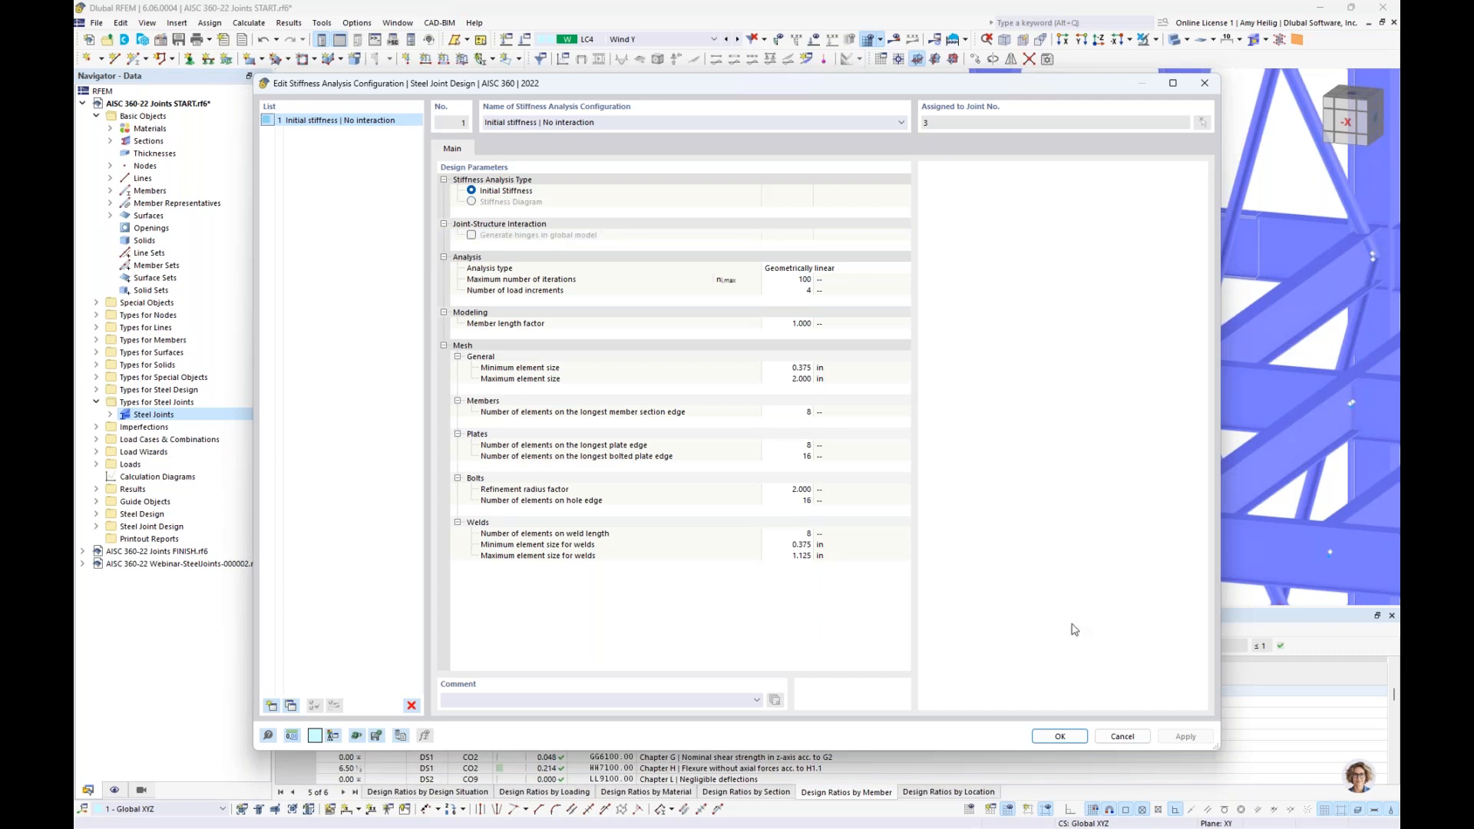
pyautogui.click(1072, 738)
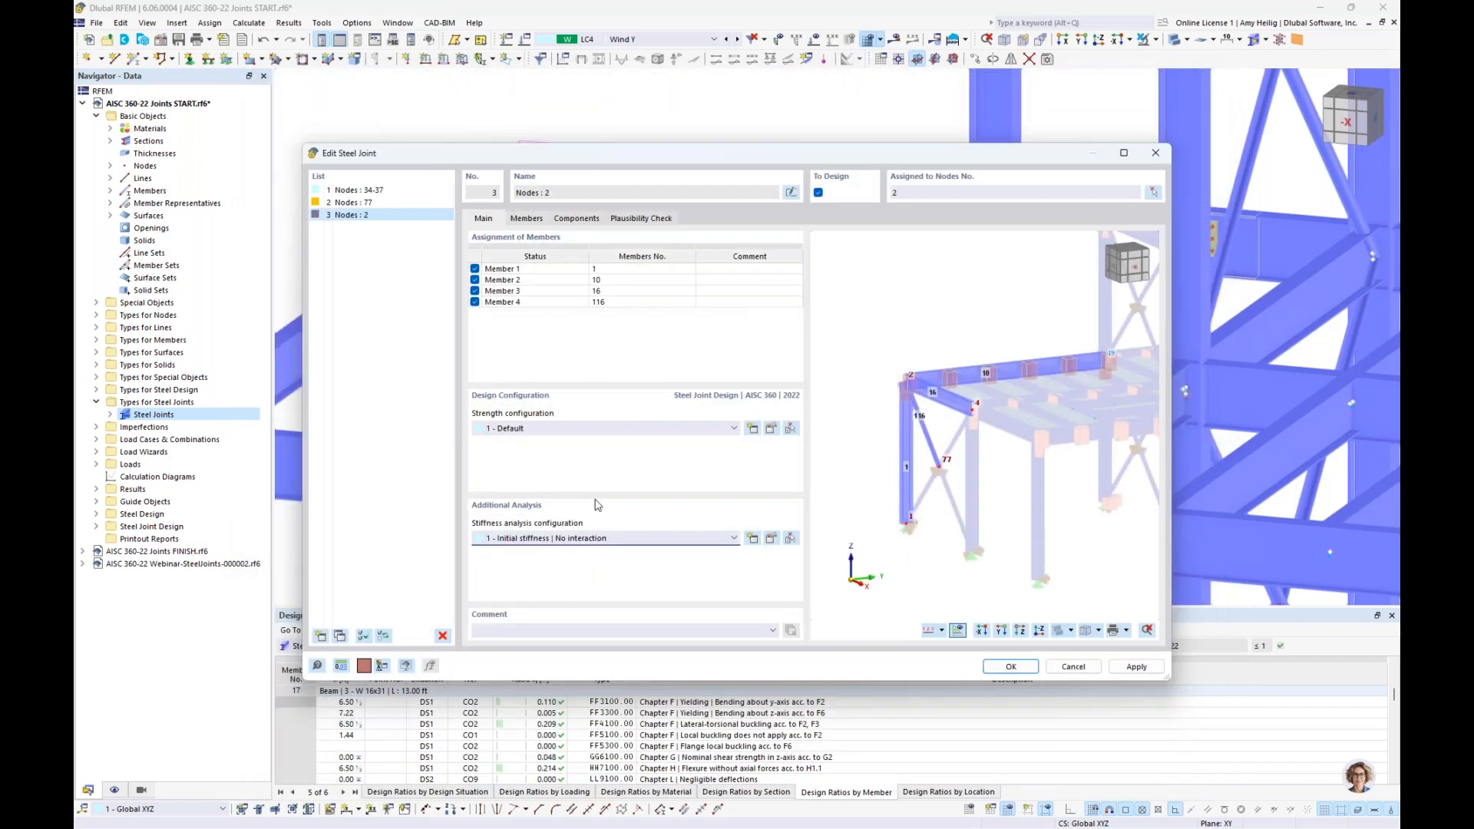
# Step: Show the coordinate systems in the node 2 joint's member preview and examine the local axes of Member 2
pyautogui.click(527, 220)
pyautogui.click(942, 630)
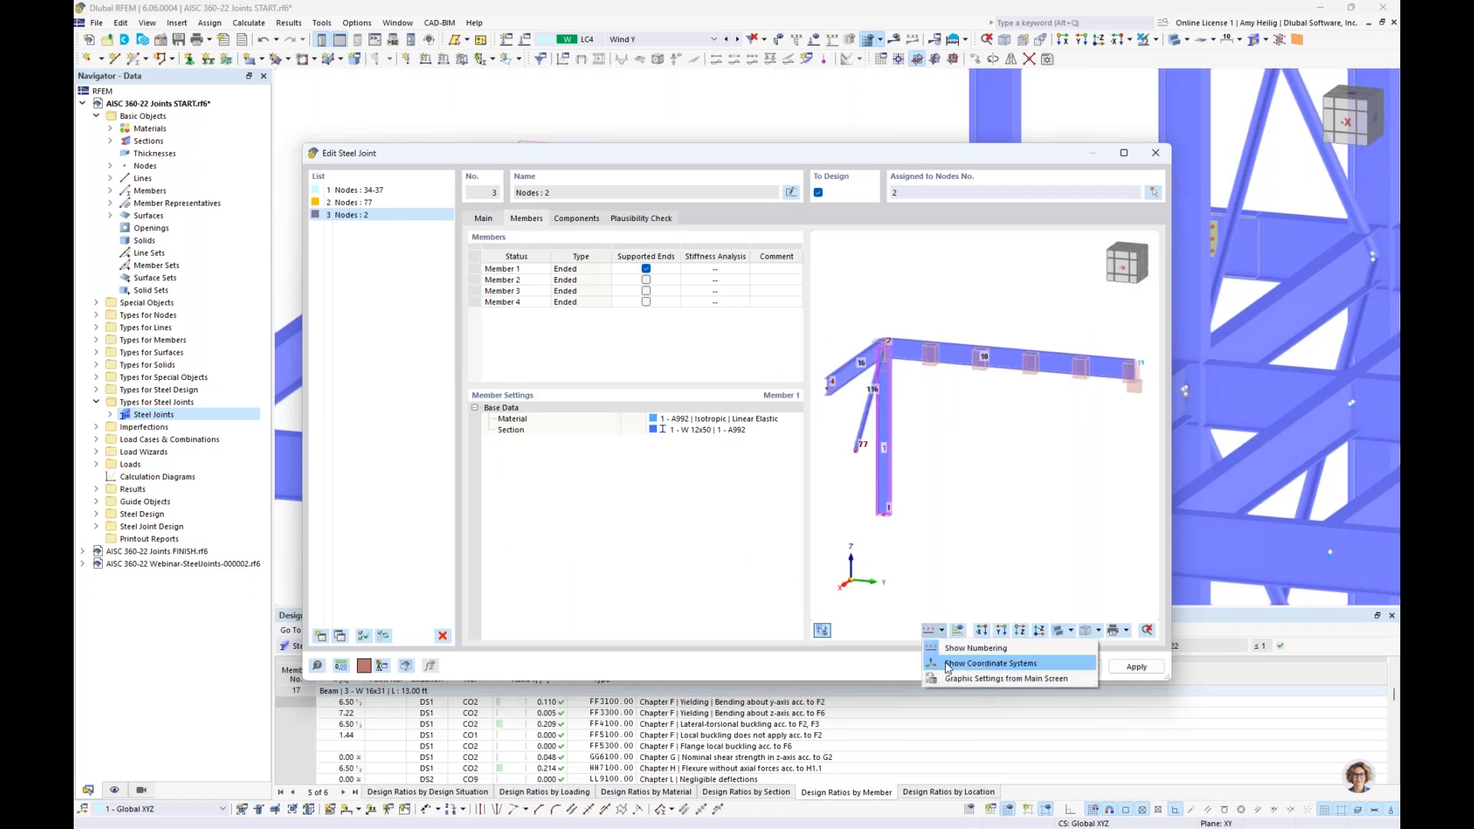
pyautogui.click(951, 674)
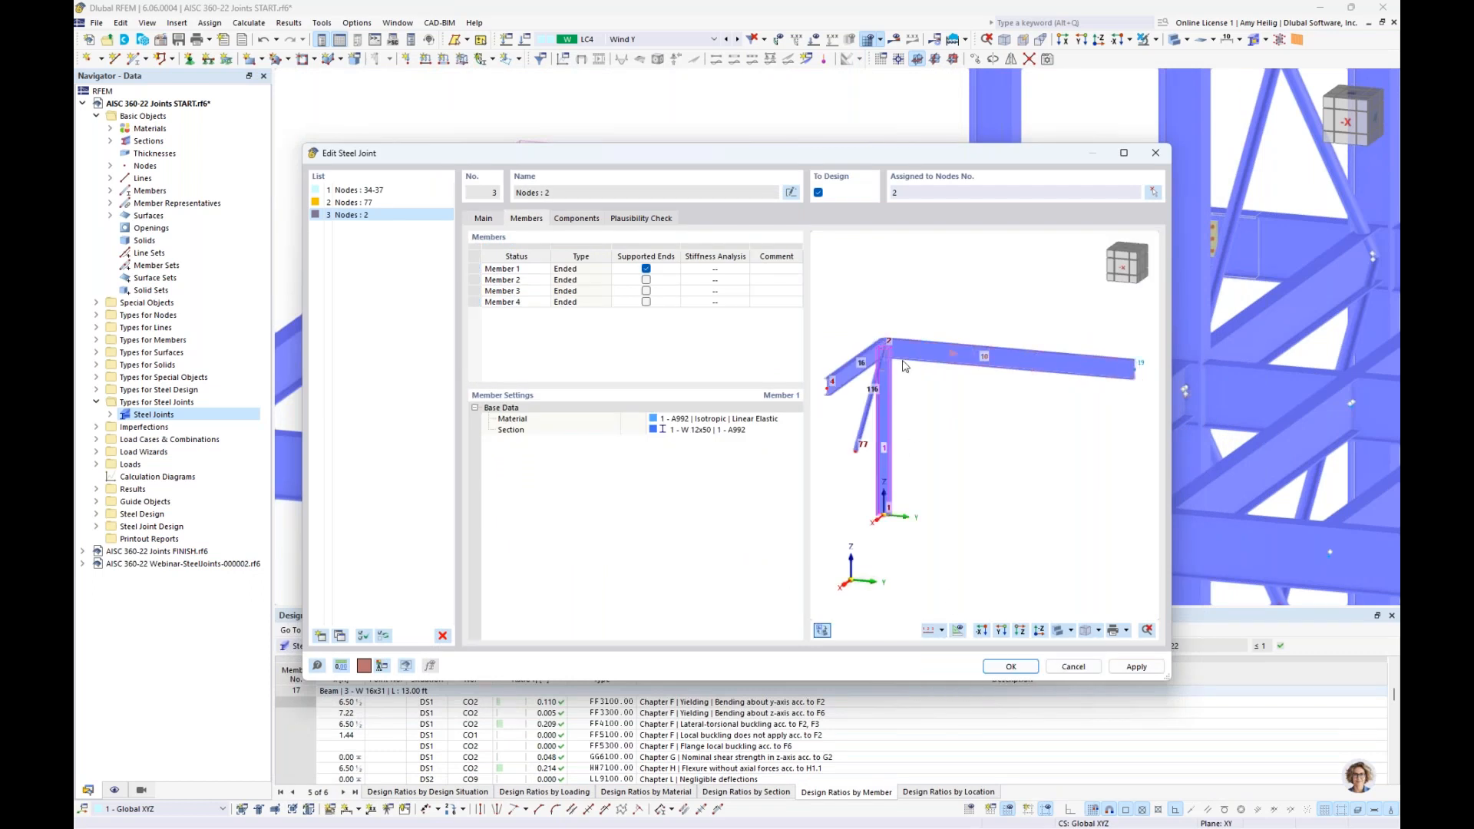
pyautogui.click(710, 285)
pyautogui.scroll(6, 888, 358)
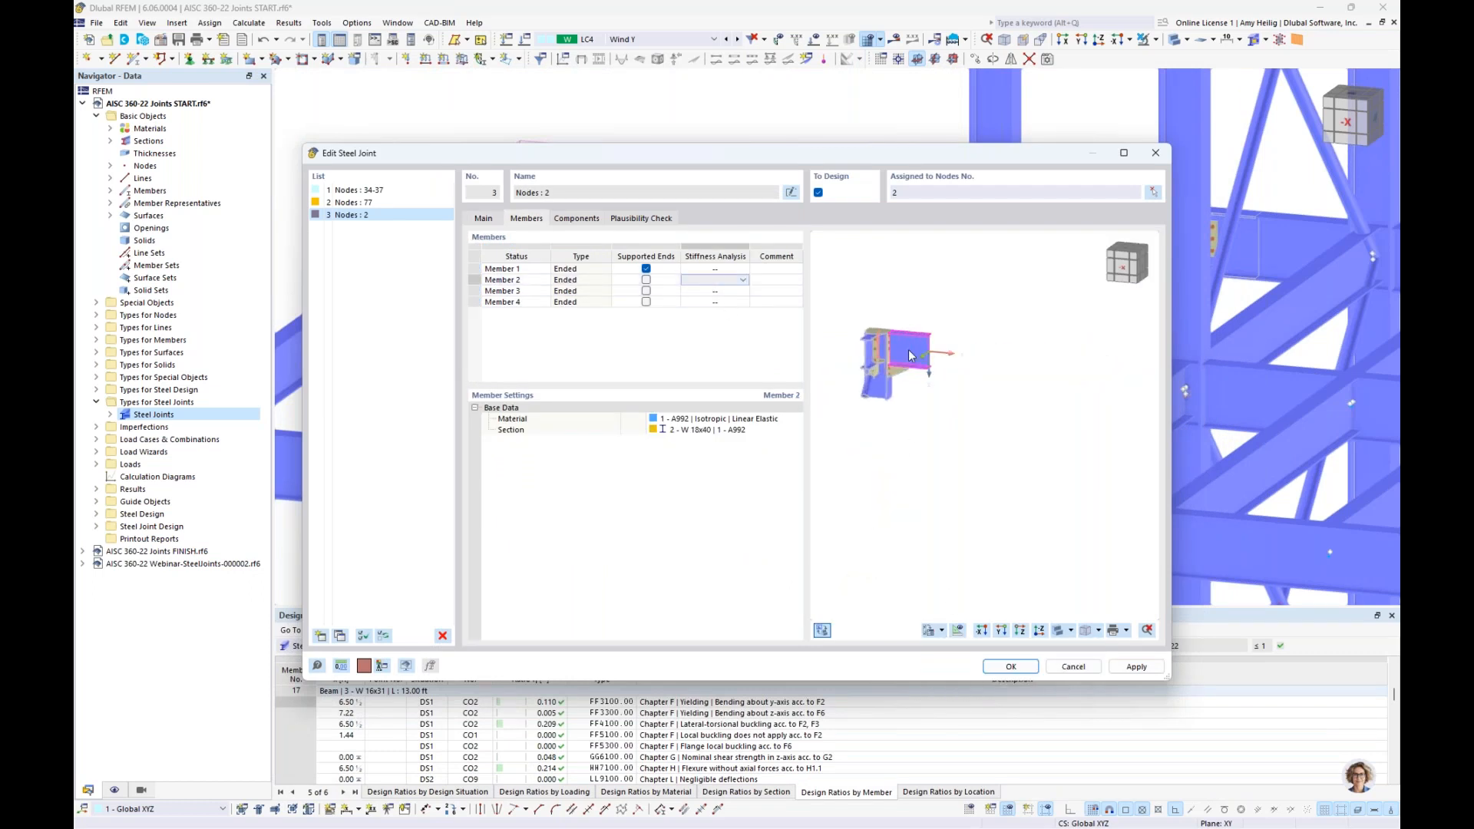
pyautogui.moveTo(889, 363); pyautogui.dragTo(960, 435, button='middle')
pyautogui.scroll(1, 1009, 380)
pyautogui.scroll(-2, 1006, 381)
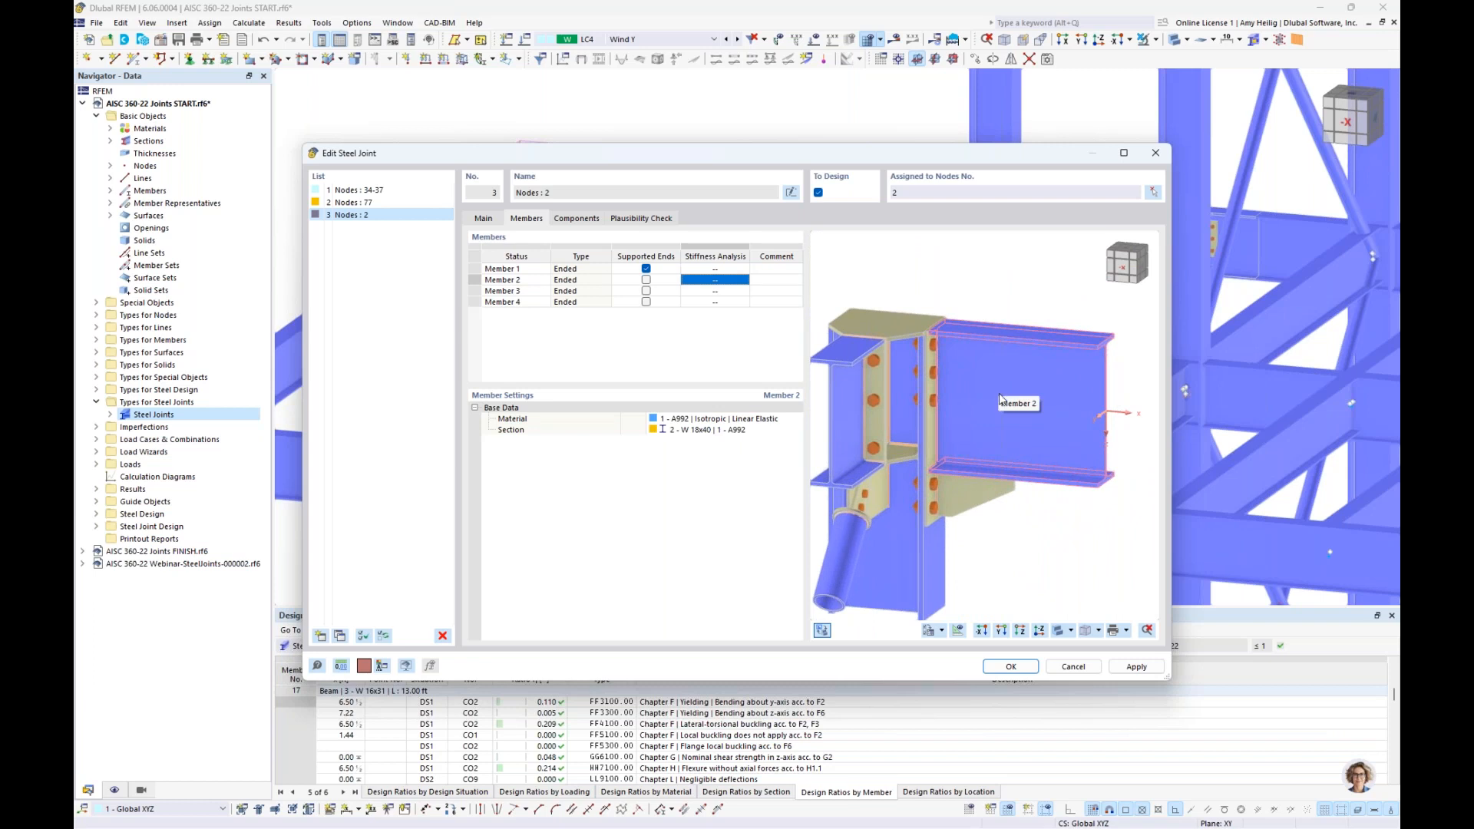
pyautogui.moveTo(1050, 427); pyautogui.dragTo(1021, 428, button='middle')
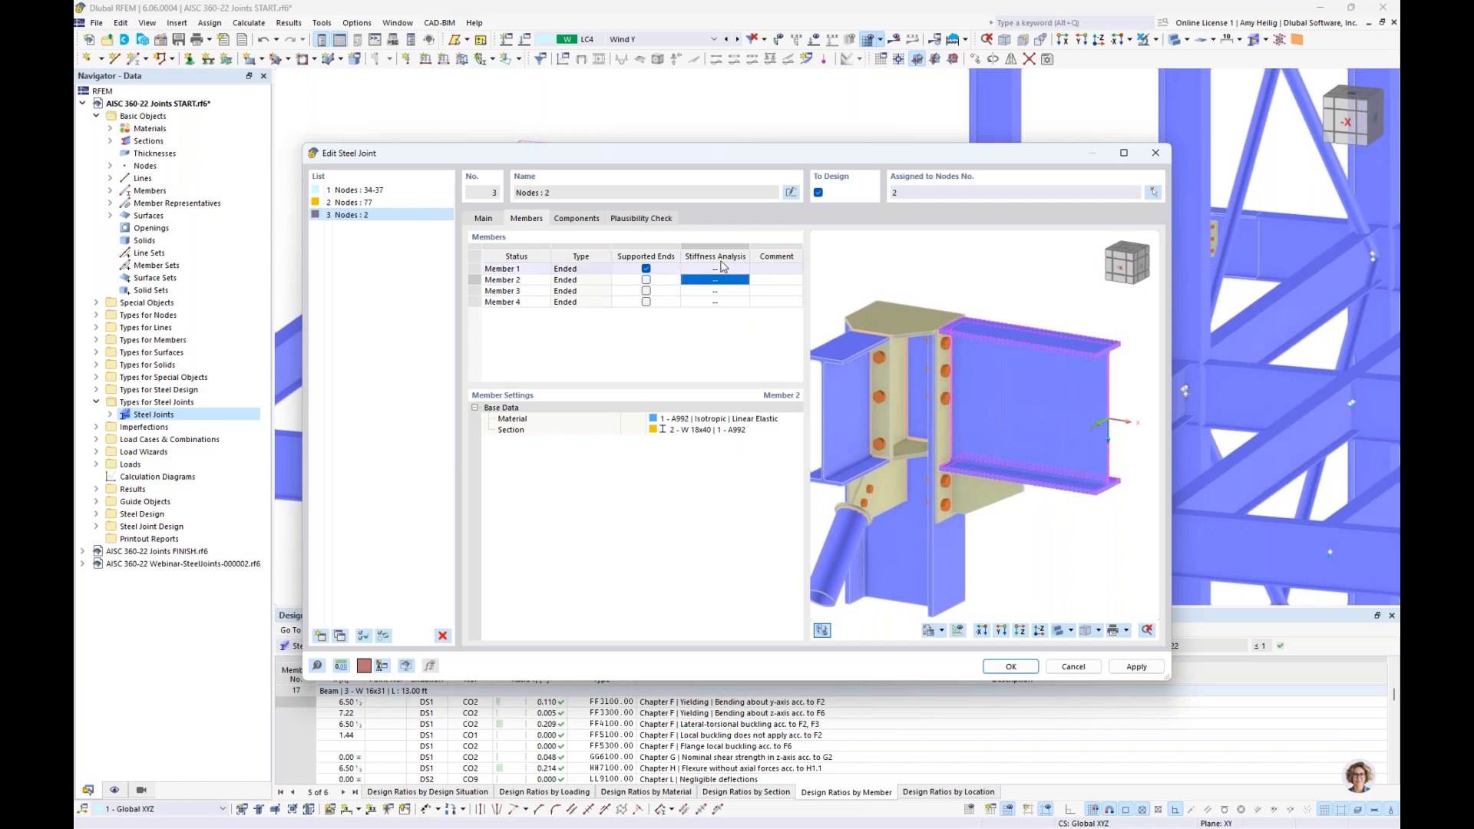
# Step: Try to activate the My stiffness analysis for Member 2, and accept the steel joint edits
pyautogui.click(727, 287)
pyautogui.click(745, 281)
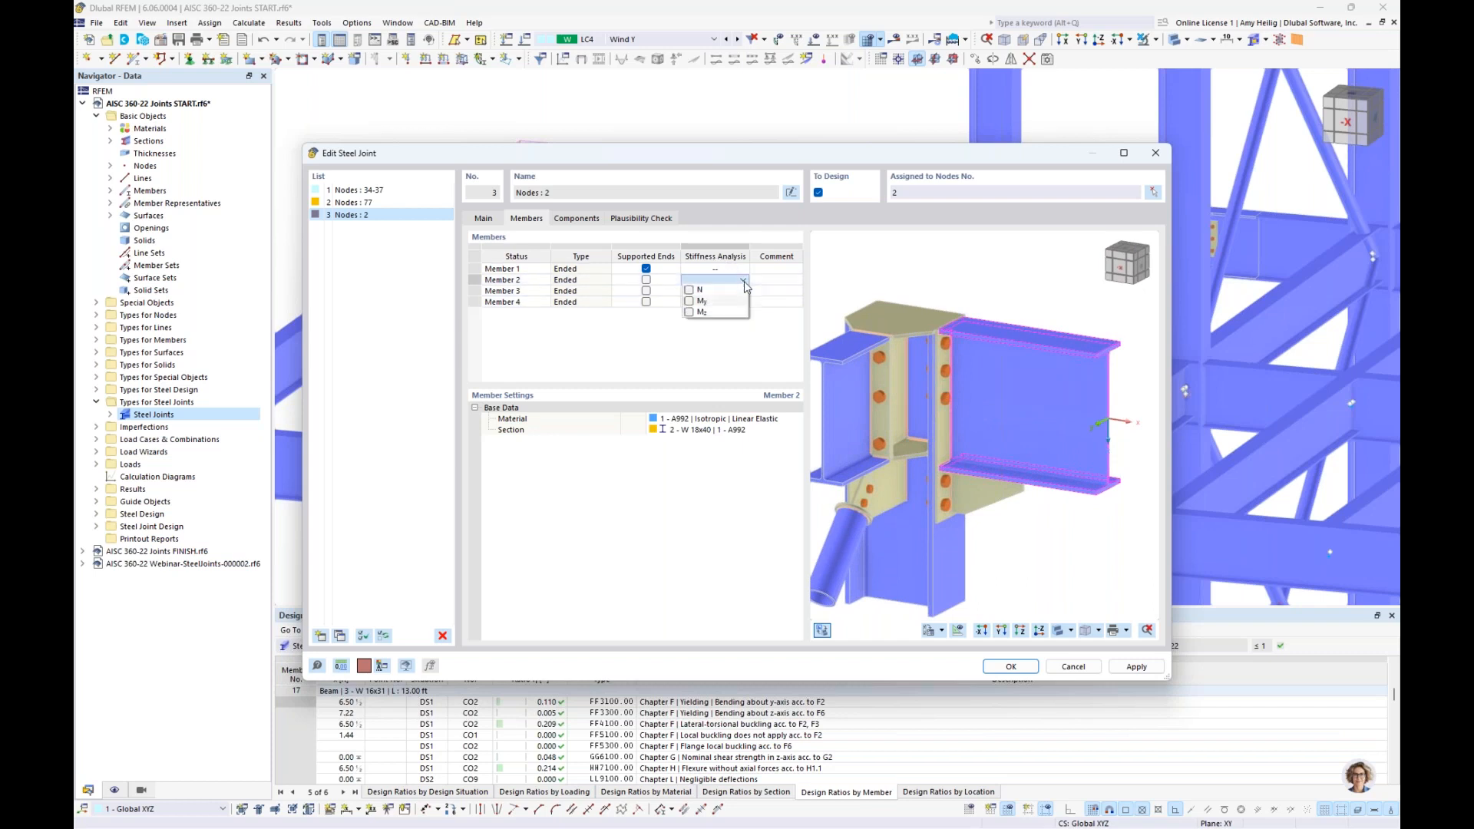
pyautogui.click(689, 302)
pyautogui.click(700, 362)
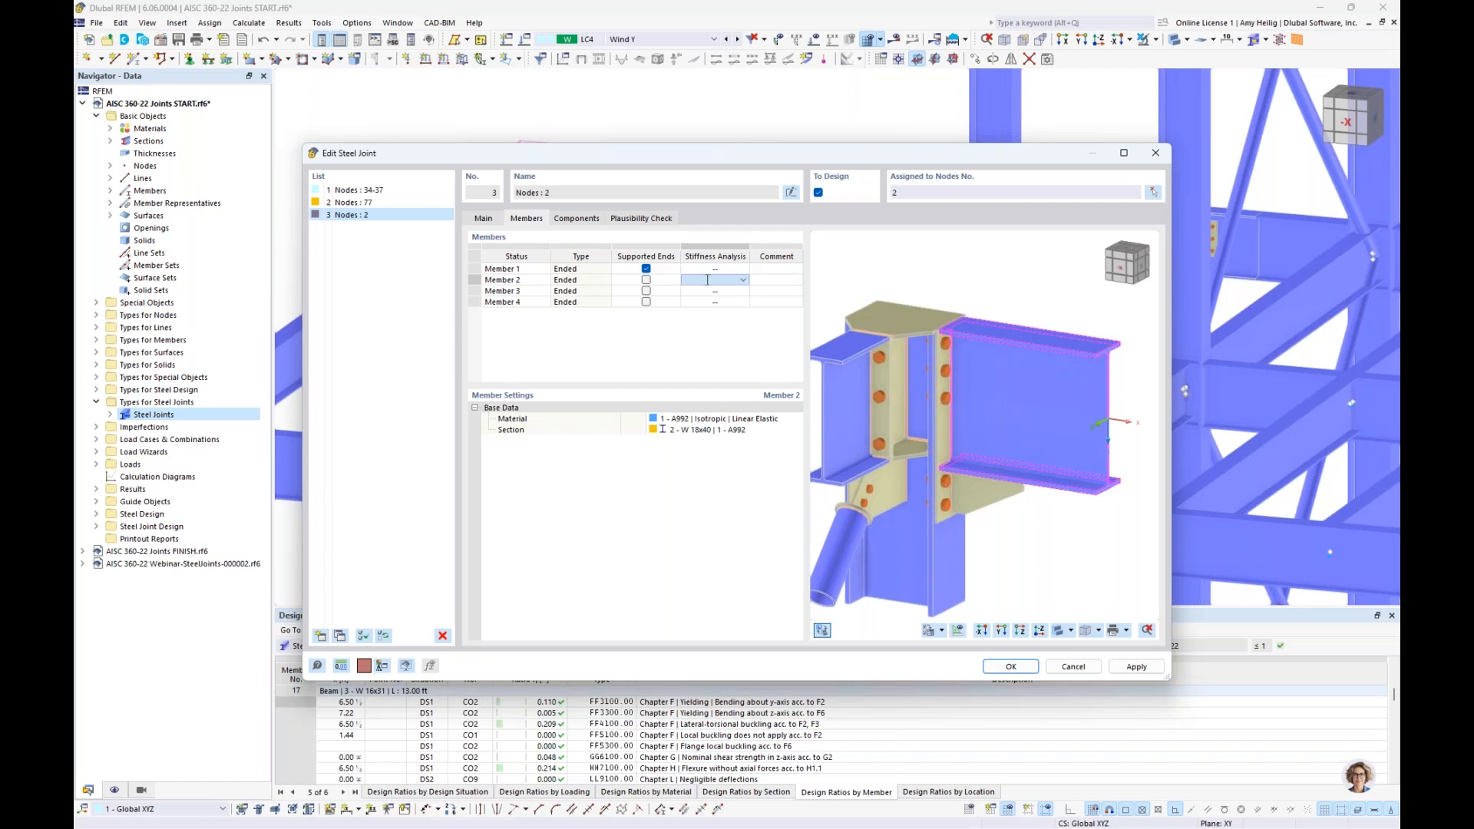
pyautogui.press('Return')
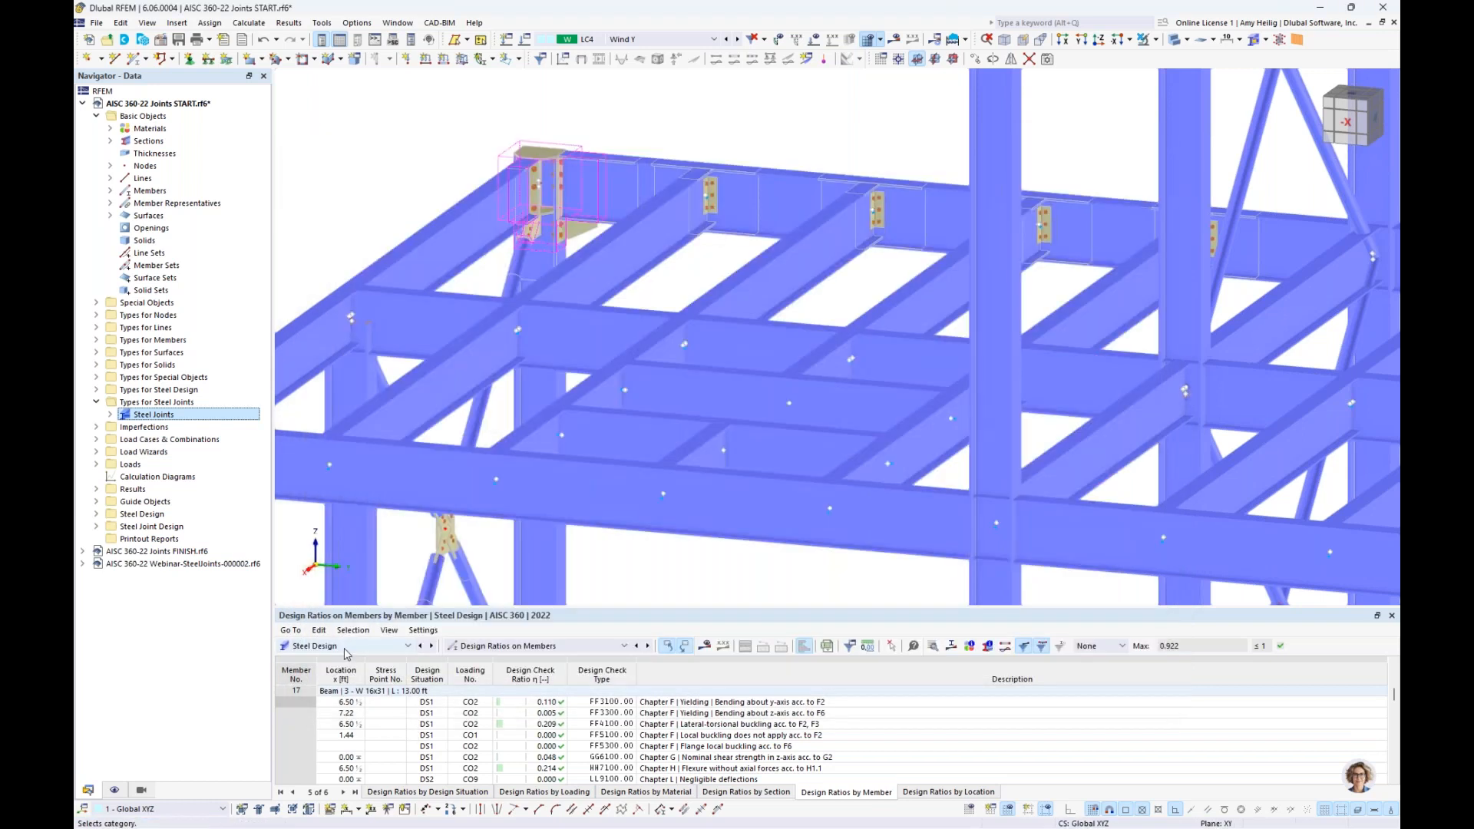
# Step: Display the Design Situations table of Steel Joint Design and enlarge the table area
pyautogui.click(344, 648)
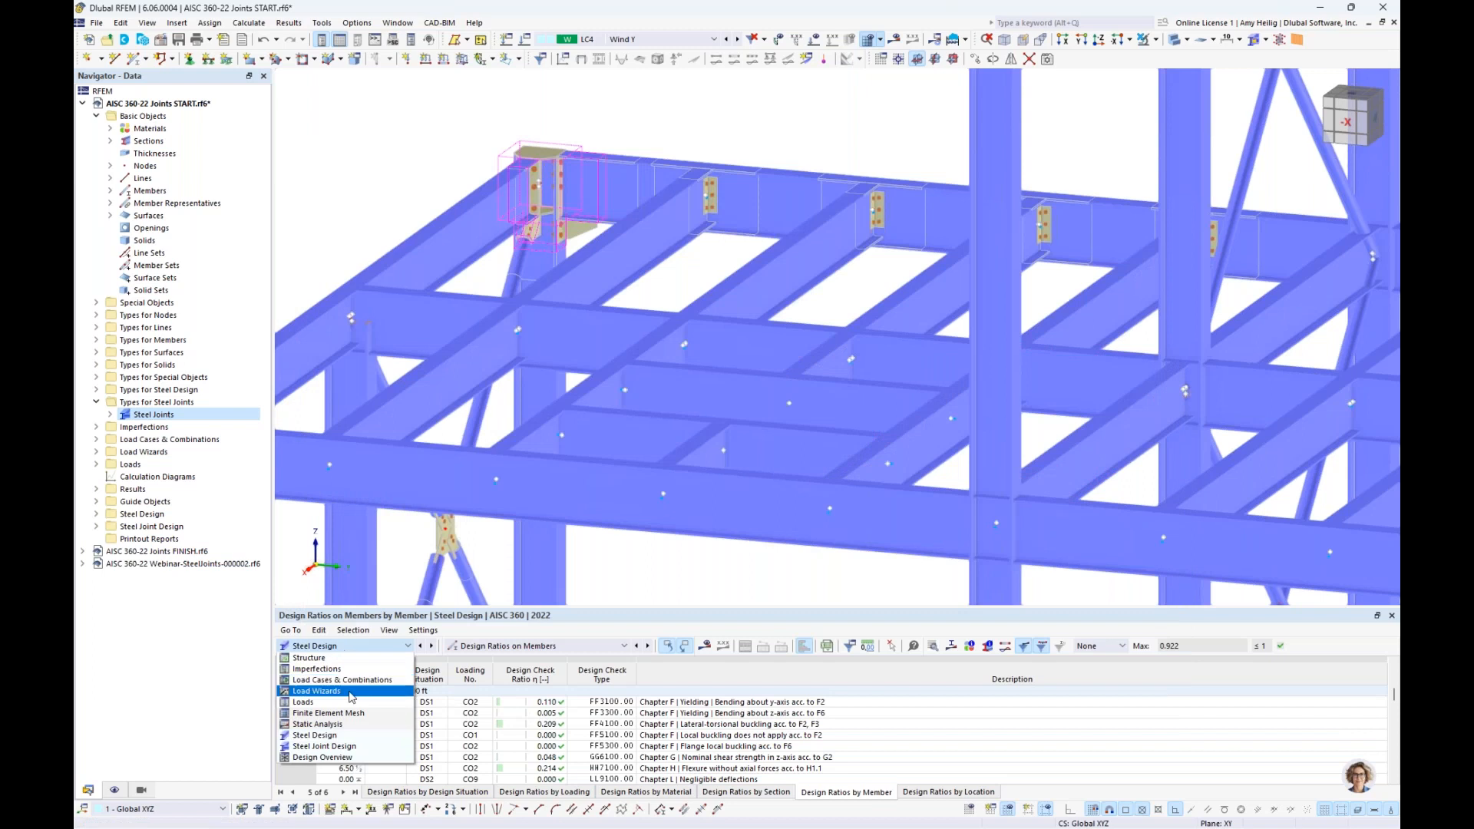
pyautogui.click(337, 748)
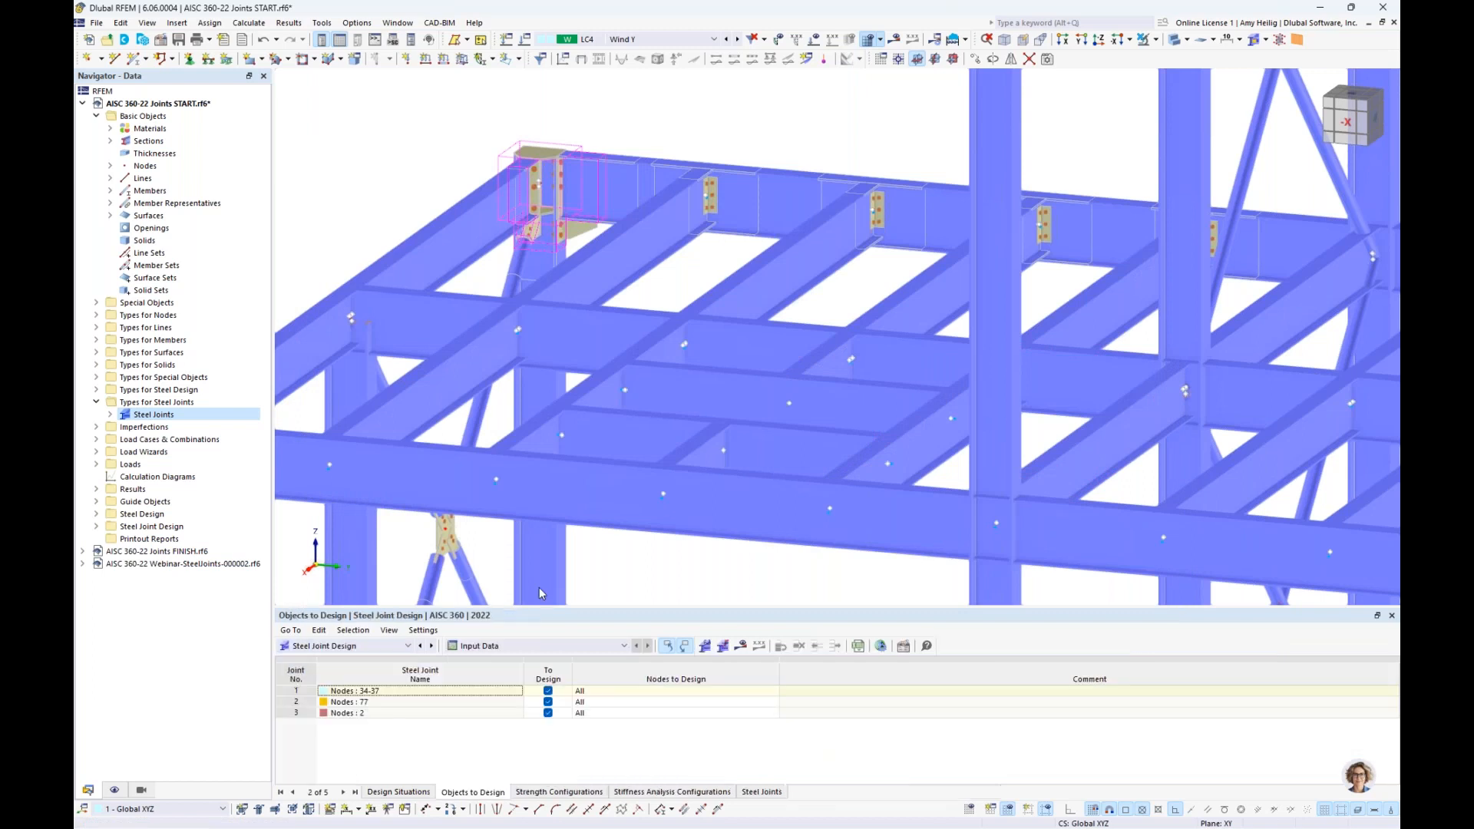
pyautogui.click(377, 792)
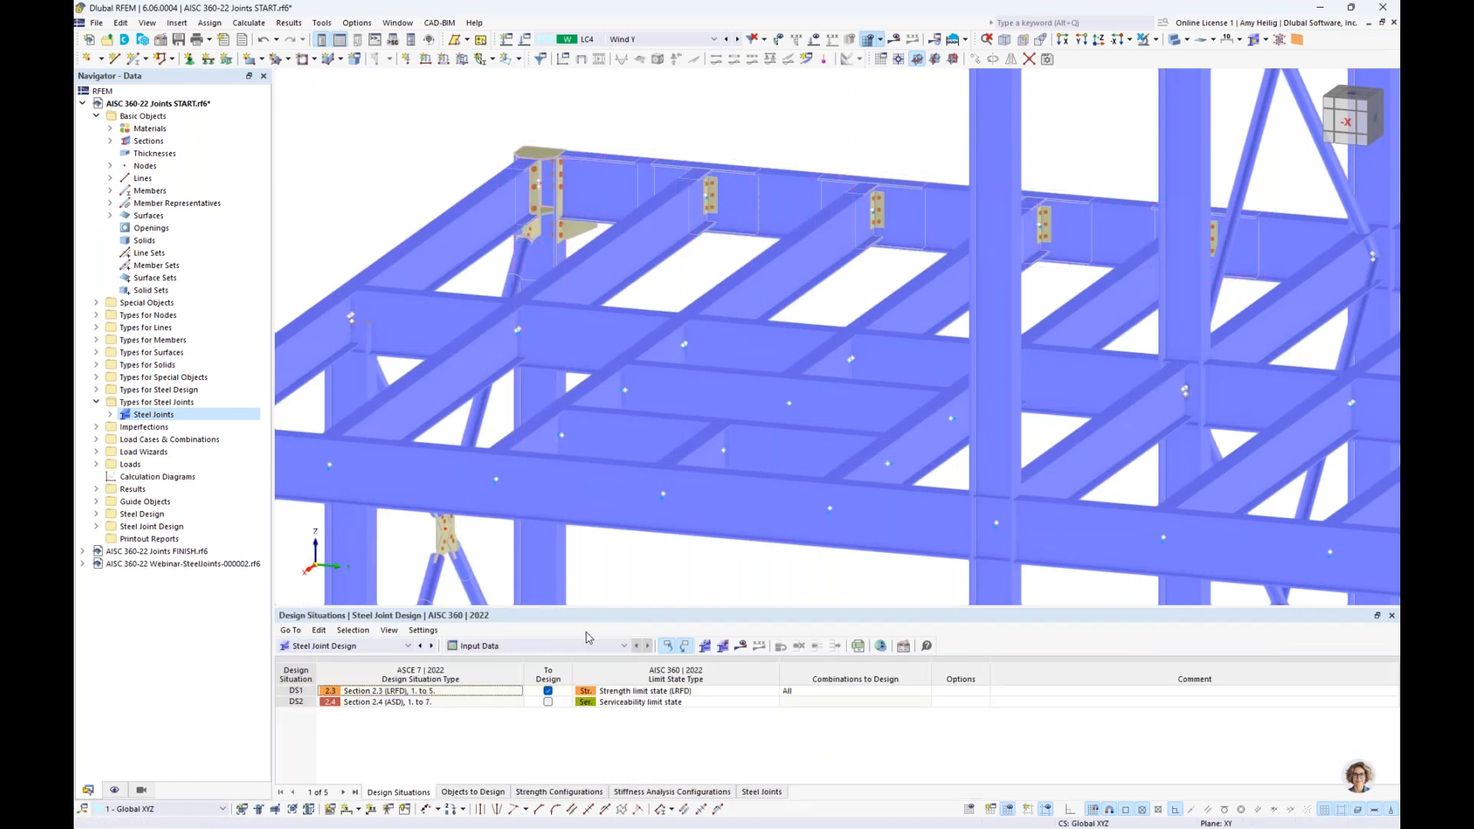
pyautogui.moveTo(614, 608); pyautogui.dragTo(538, 456)
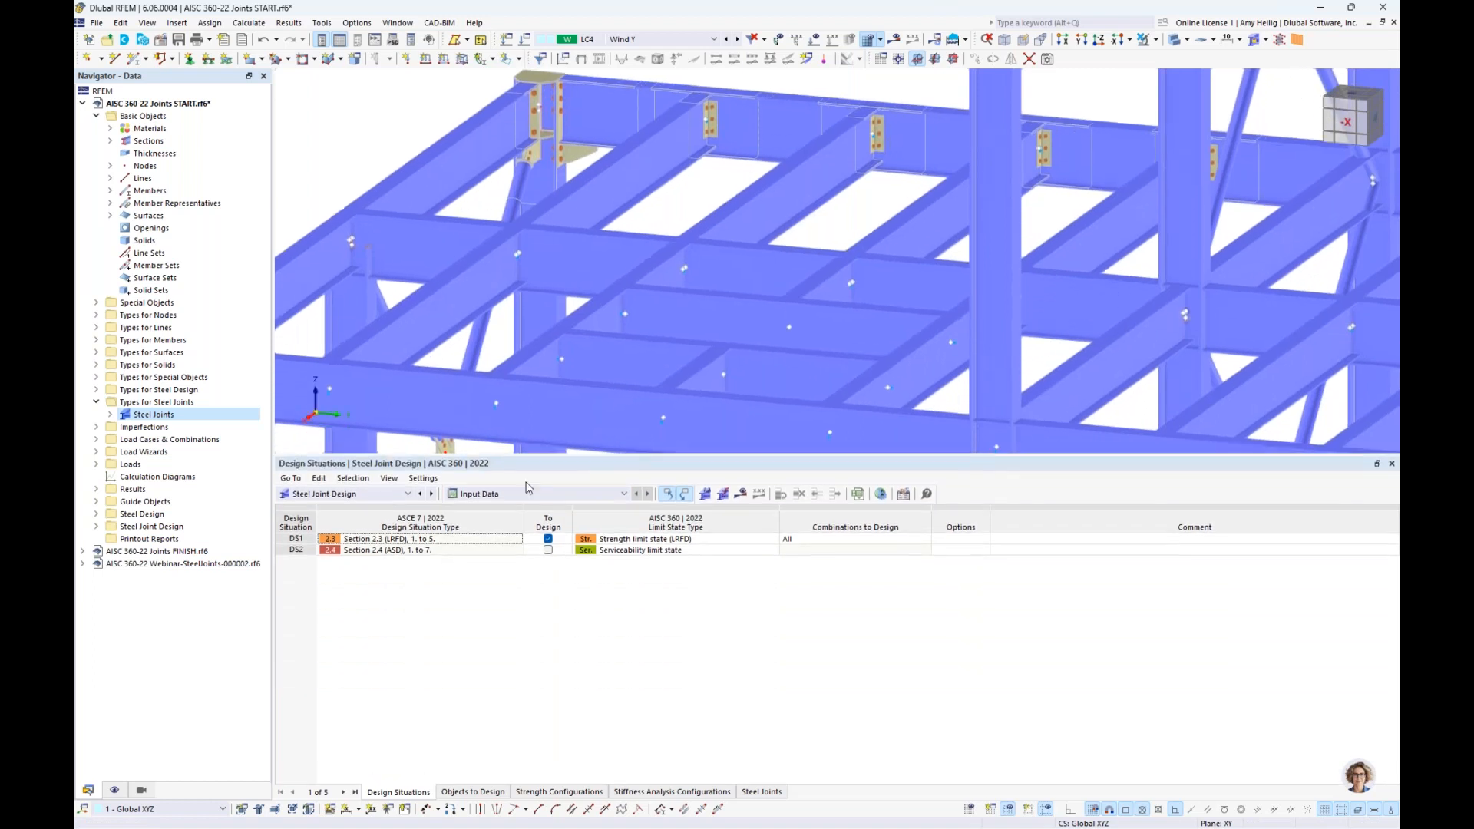
# Step: Examine the limit state types available for design situation DS1 and the joints listed in the Objects to Design table
pyautogui.click(454, 549)
pyautogui.click(633, 539)
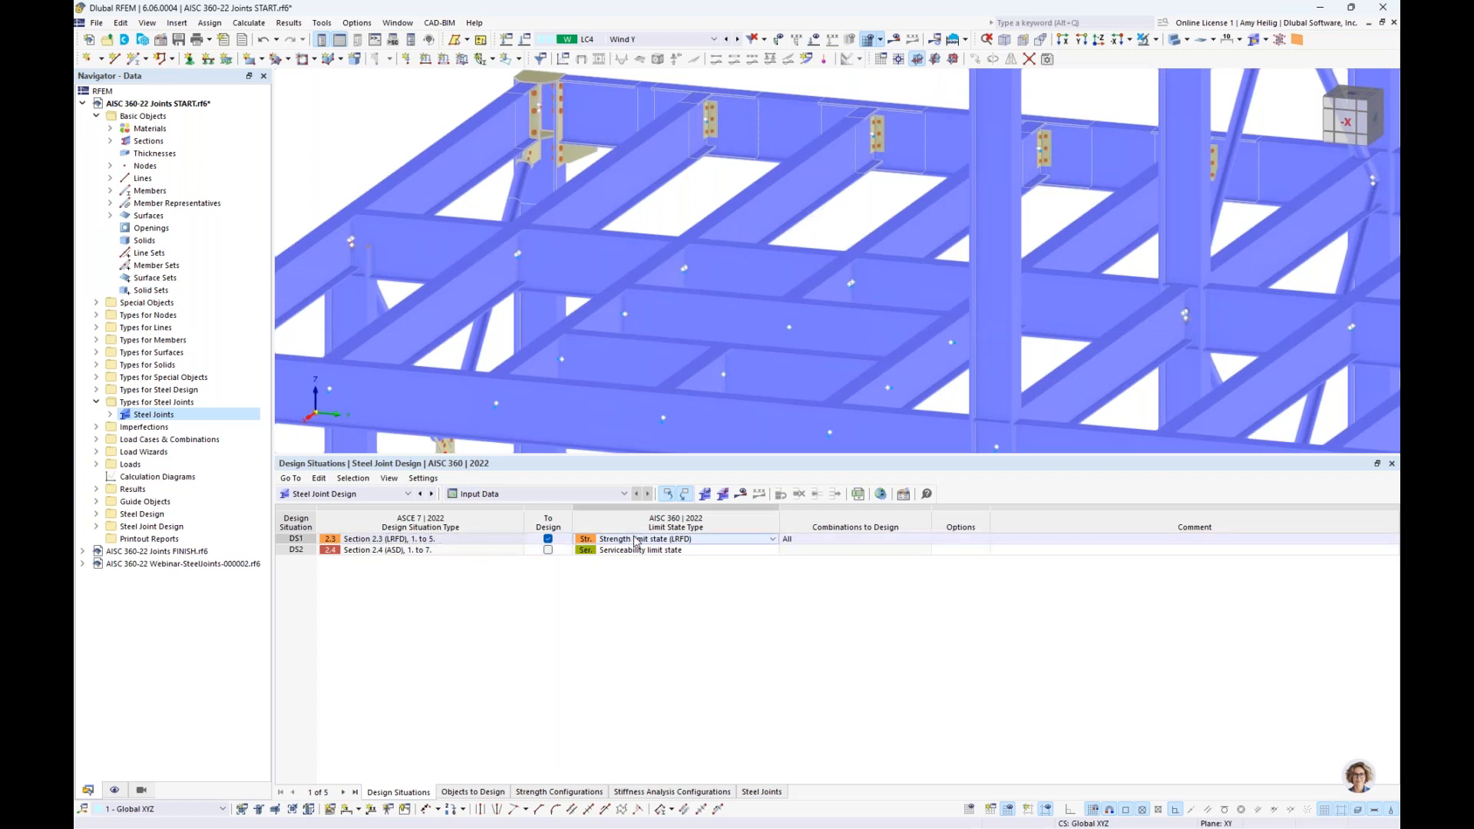
pyautogui.click(634, 540)
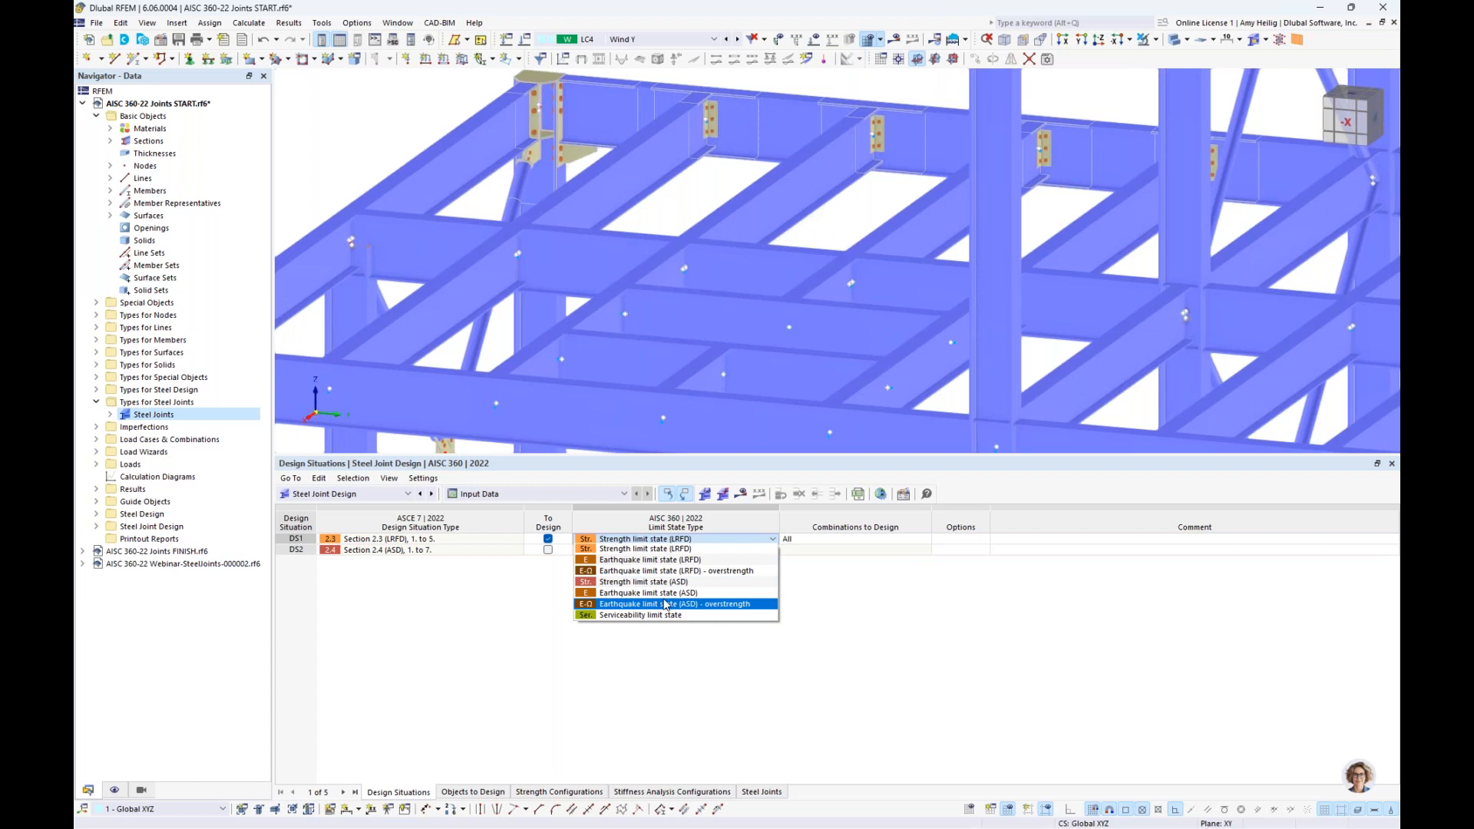
pyautogui.click(536, 663)
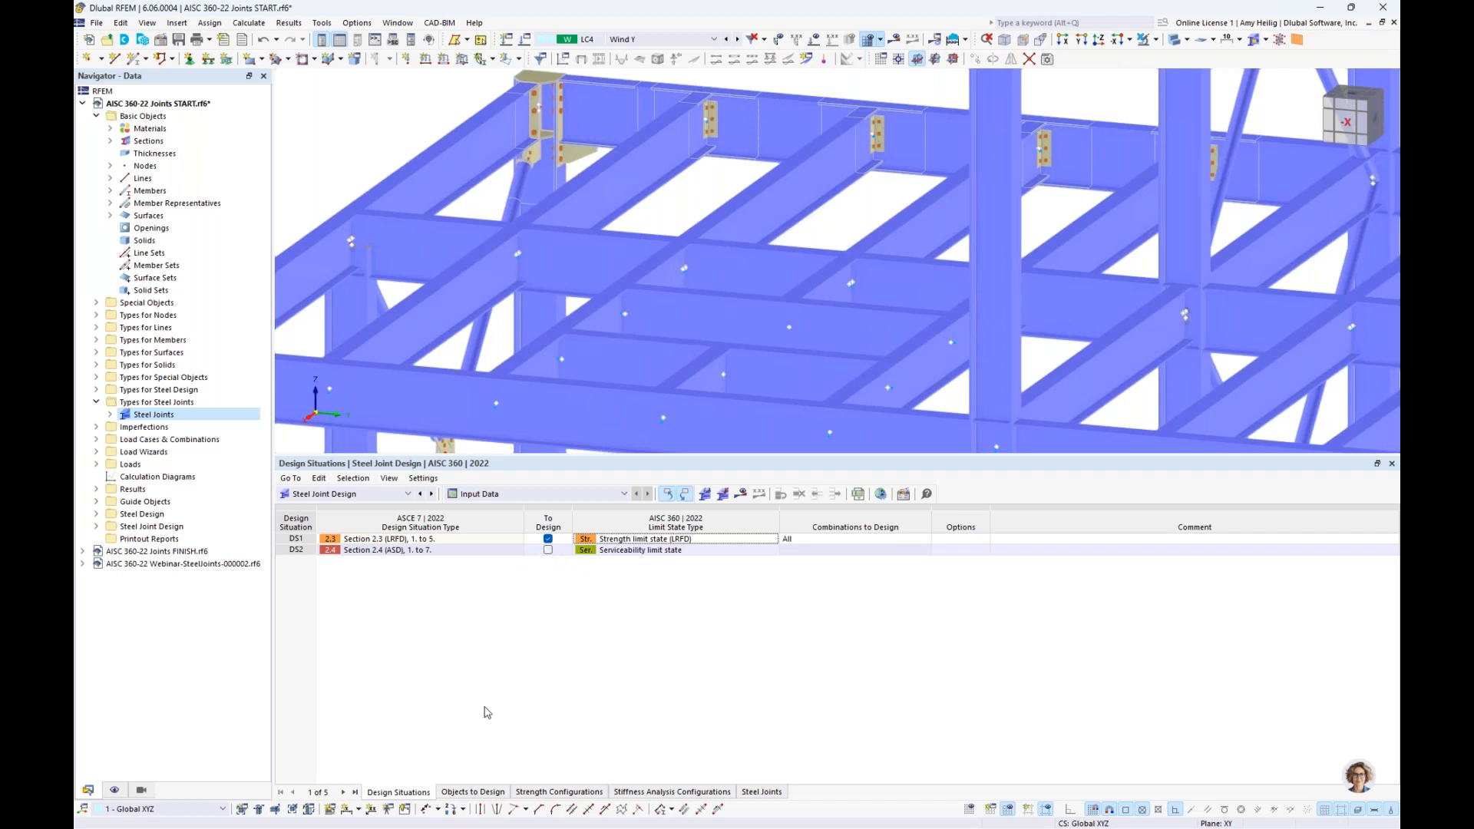
pyautogui.click(475, 793)
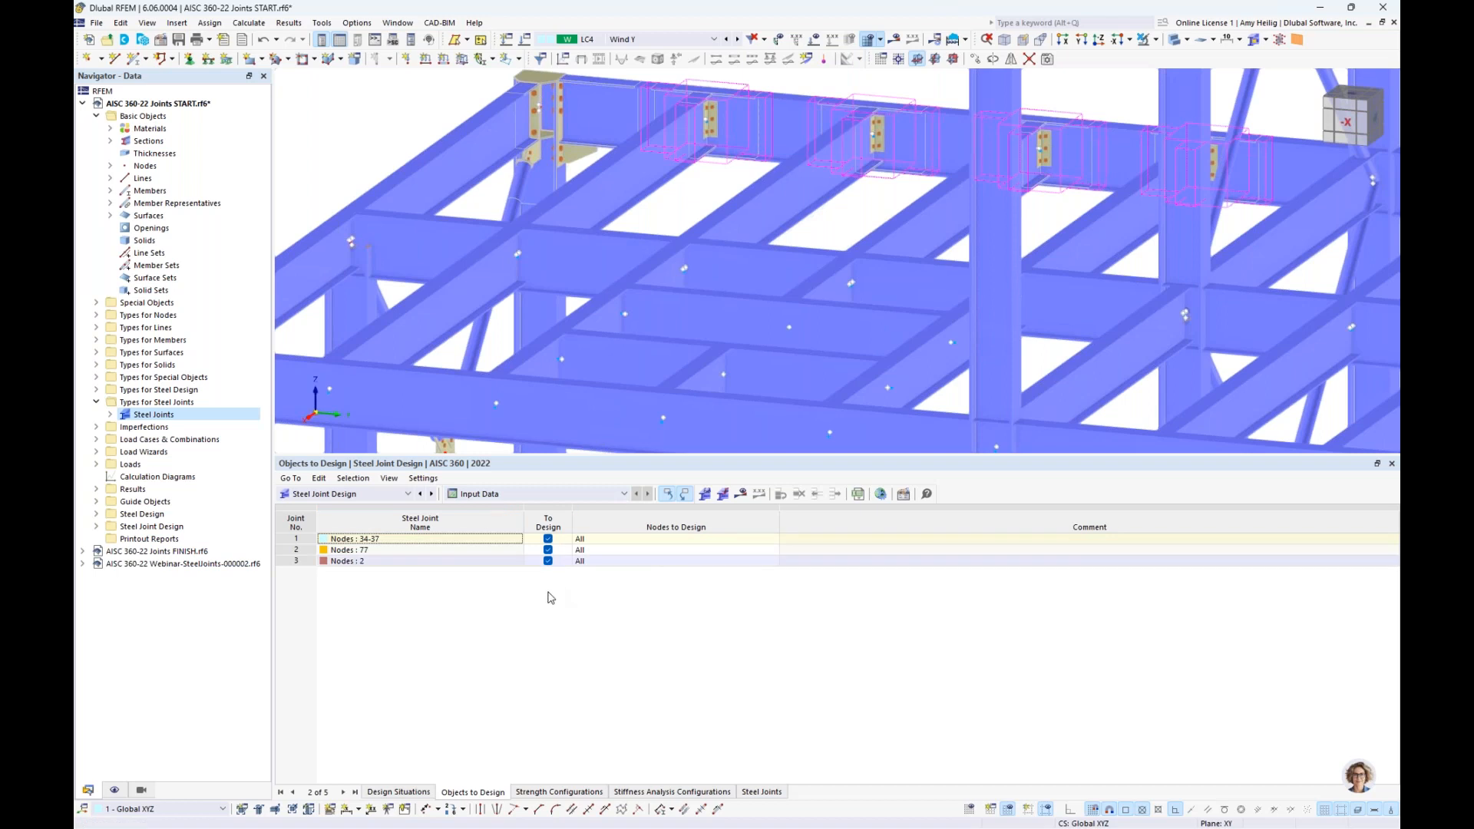
pyautogui.scroll(-2, 713, 244)
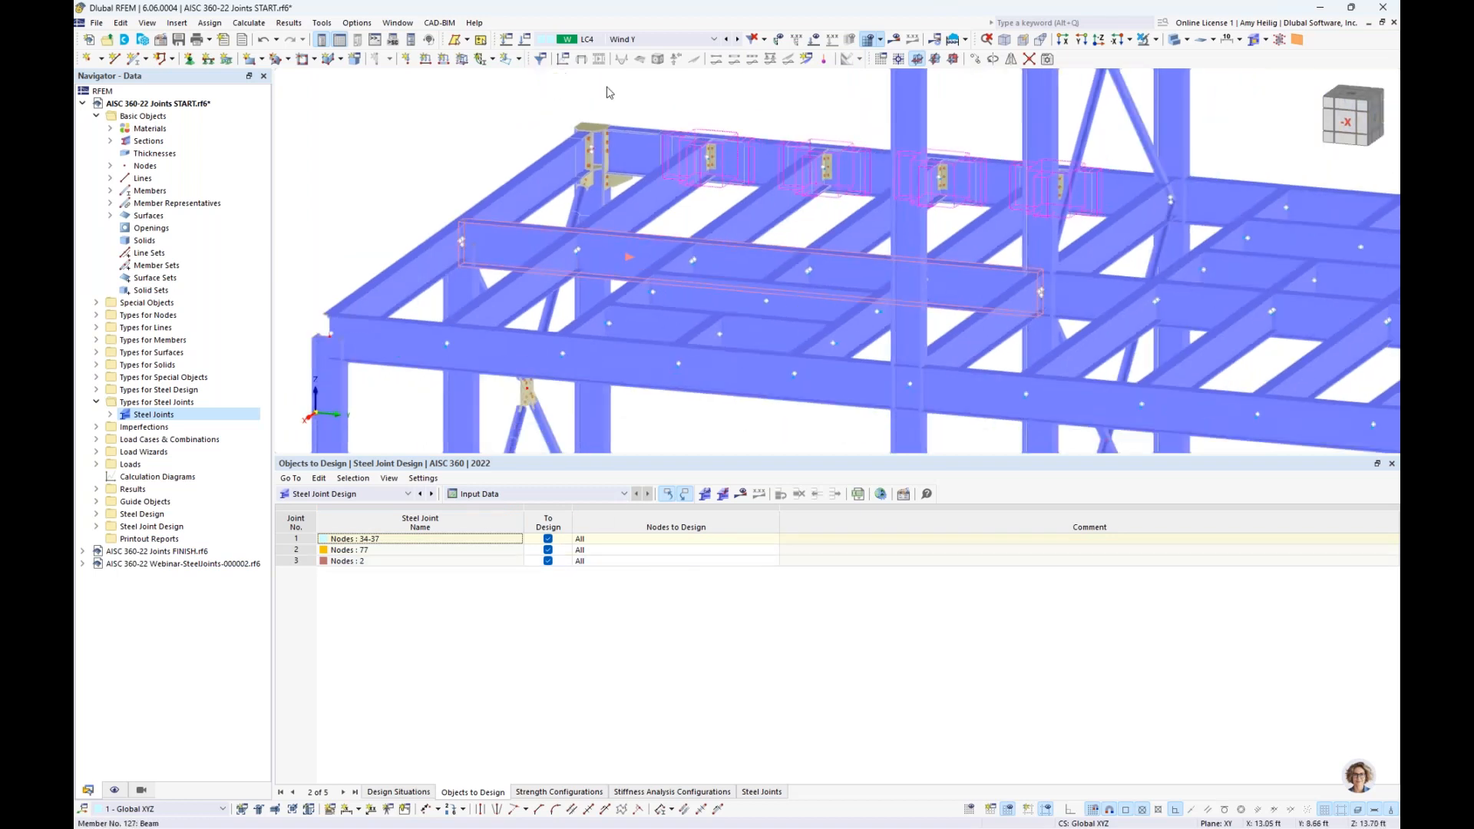
# Step: Switch to the model AISC 360-22 Joints FINISH and display the Stress-Strain Analysis results of Steel Joint Design
pyautogui.click(398, 23)
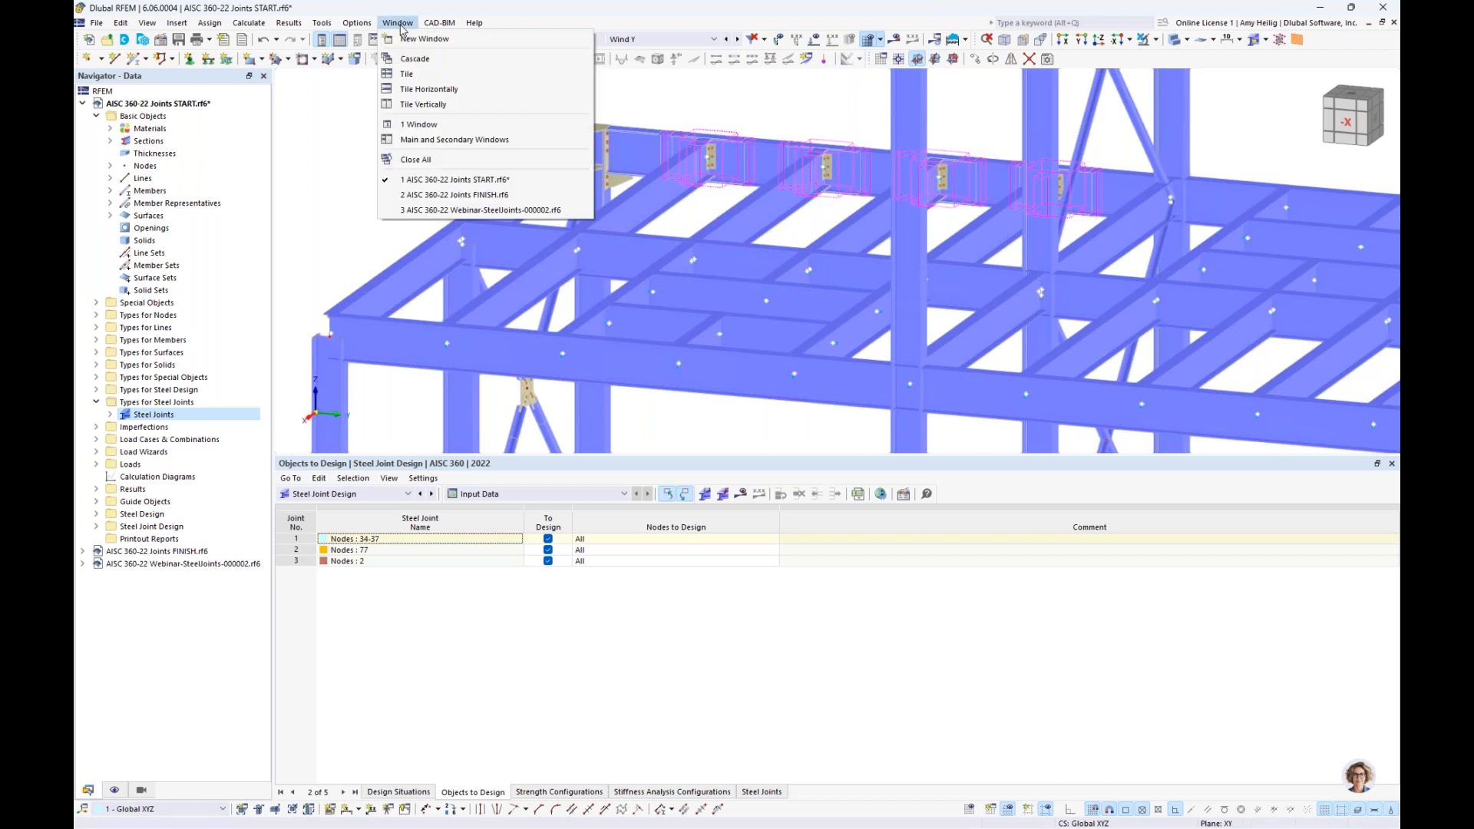
pyautogui.click(464, 196)
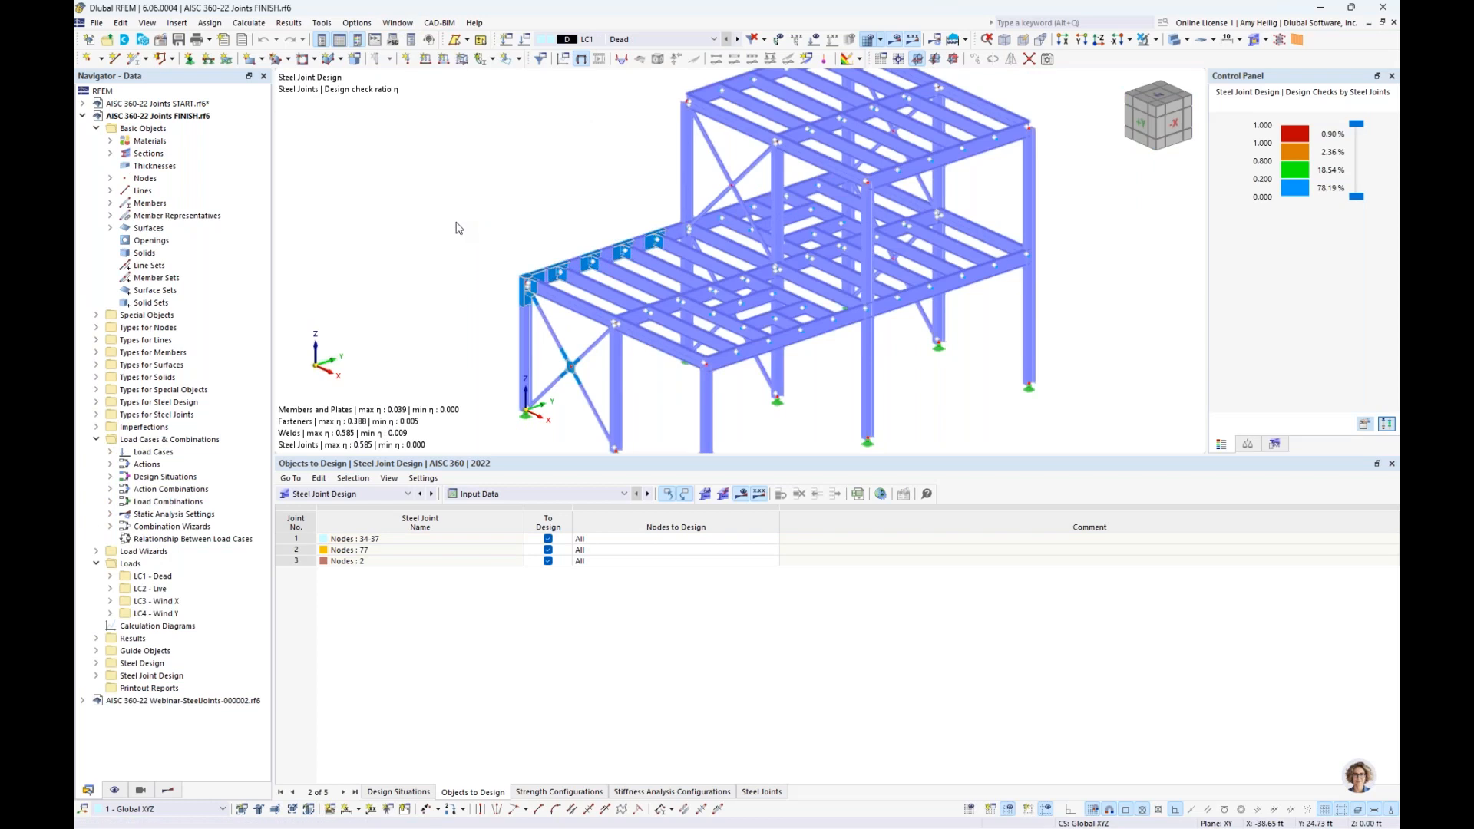
pyautogui.click(531, 495)
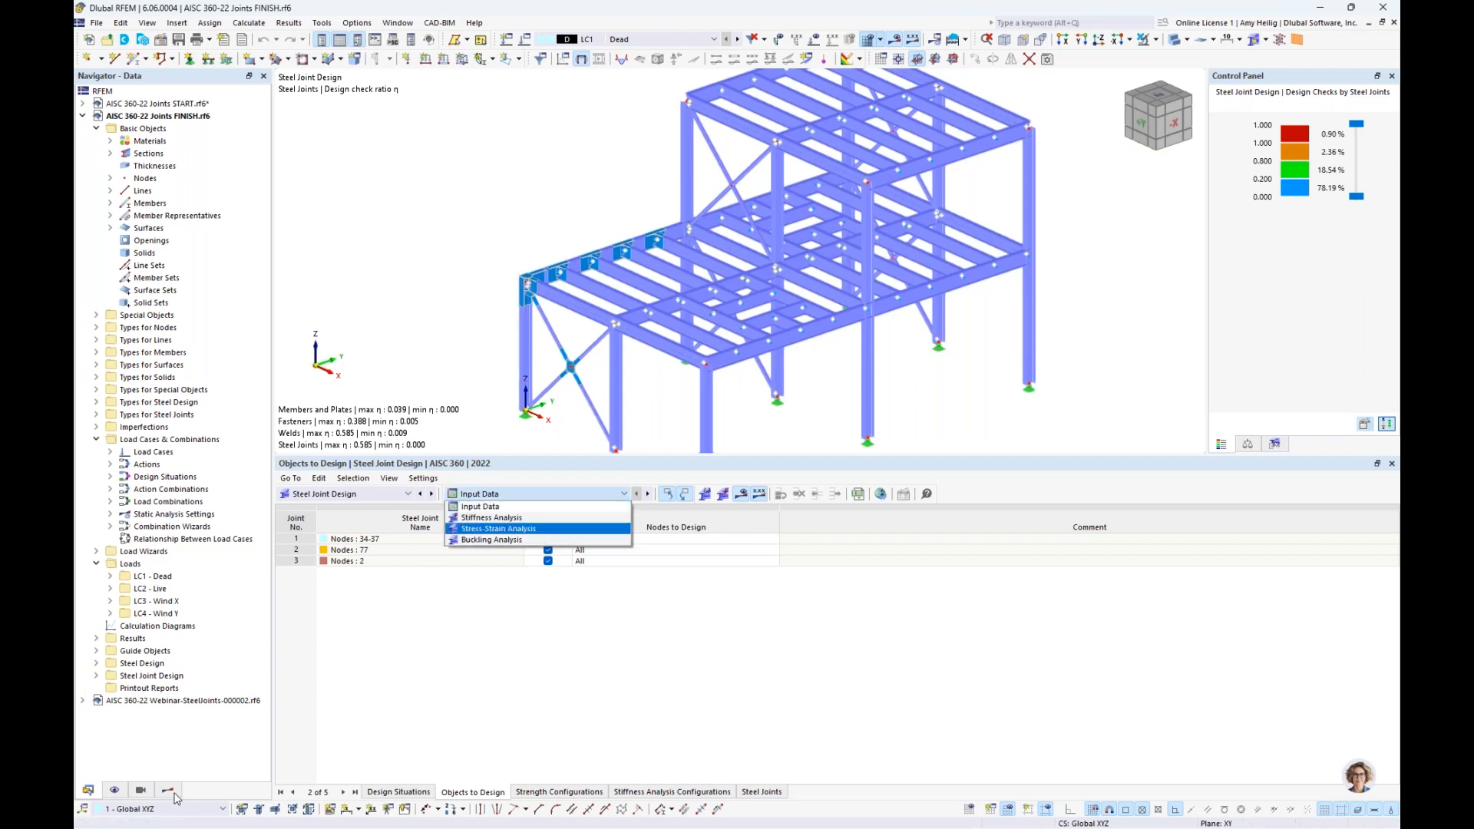
pyautogui.click(498, 528)
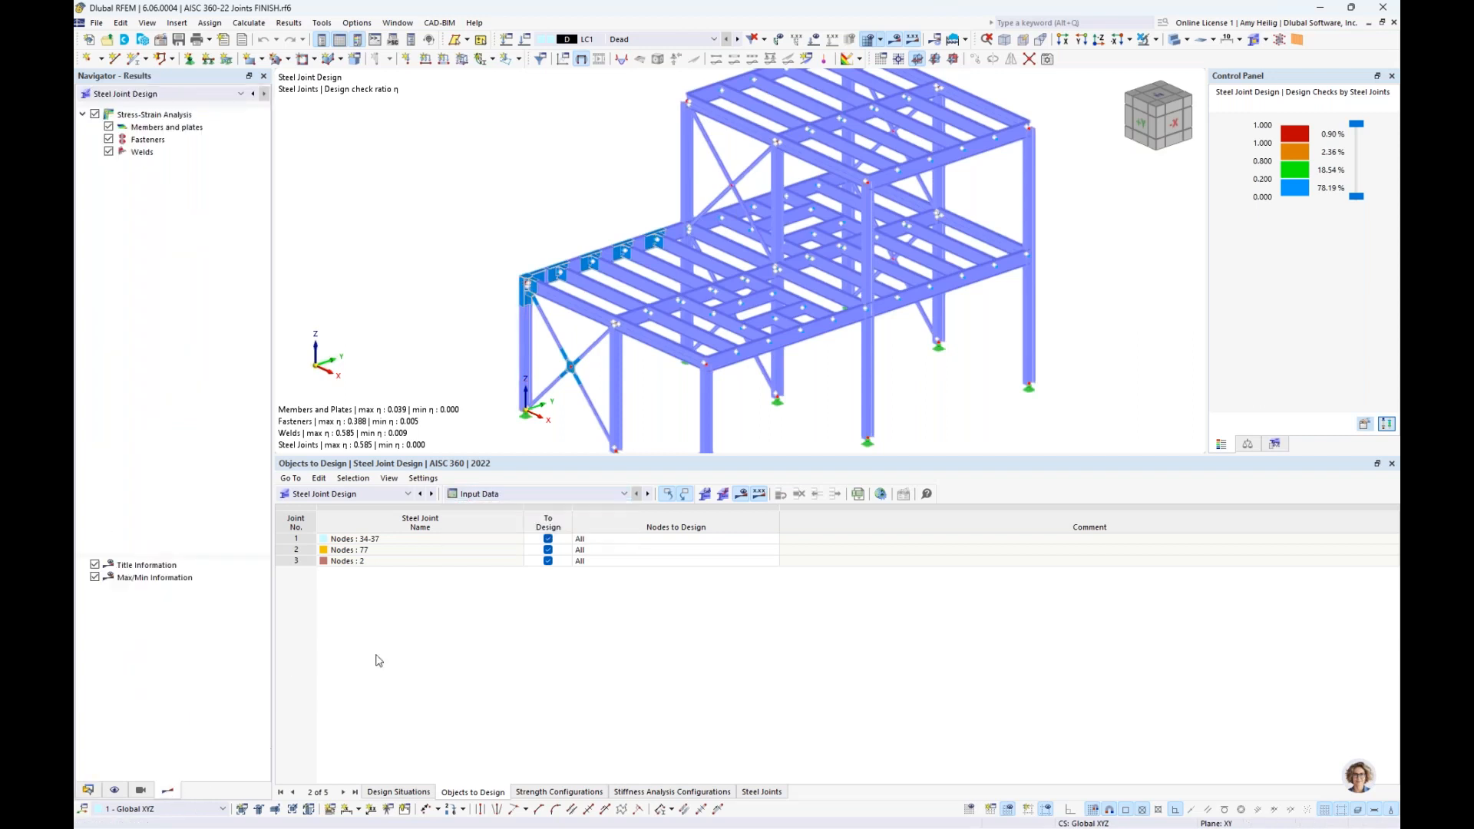
pyautogui.click(512, 496)
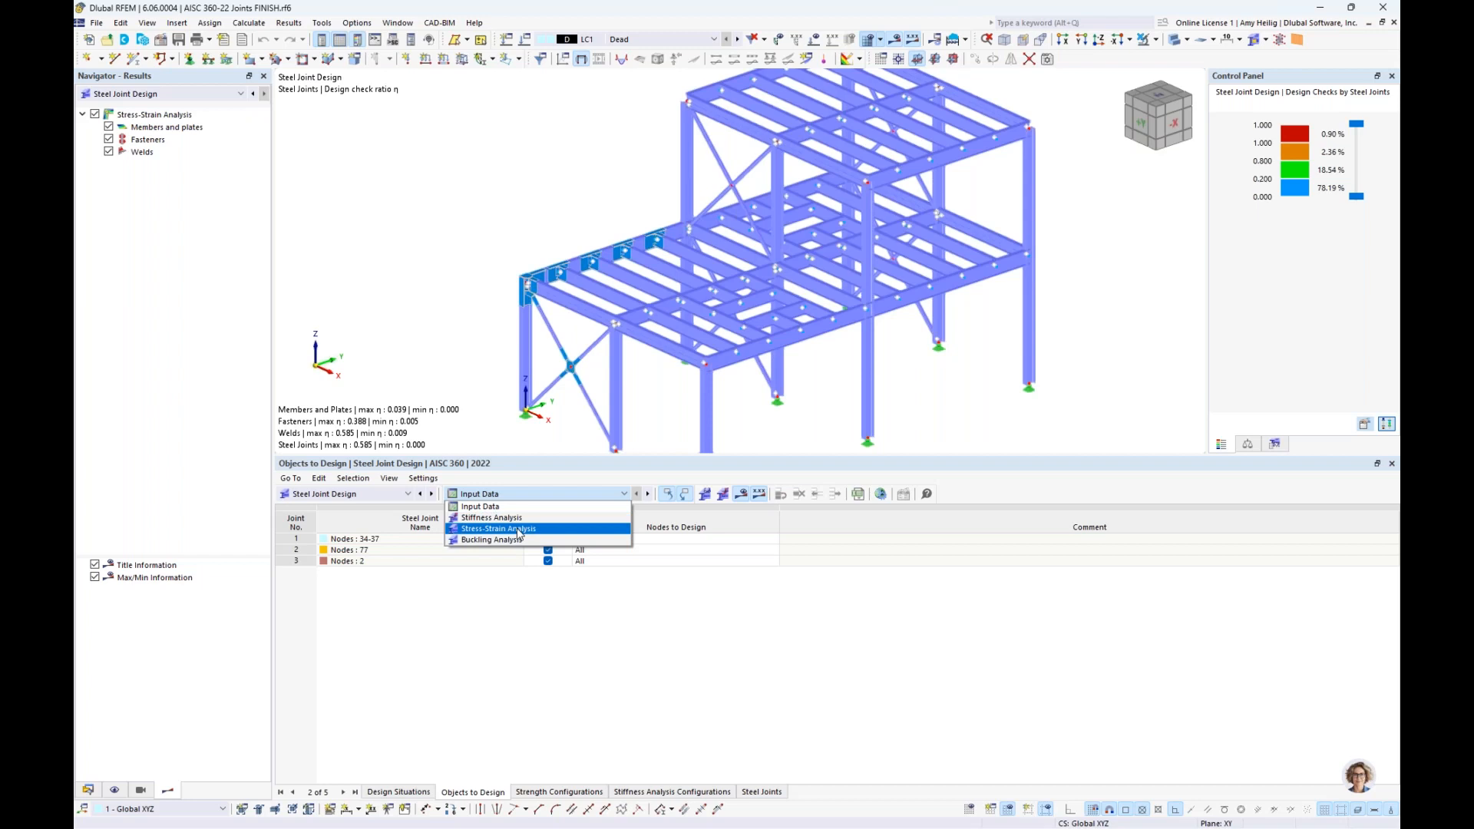
pyautogui.click(518, 530)
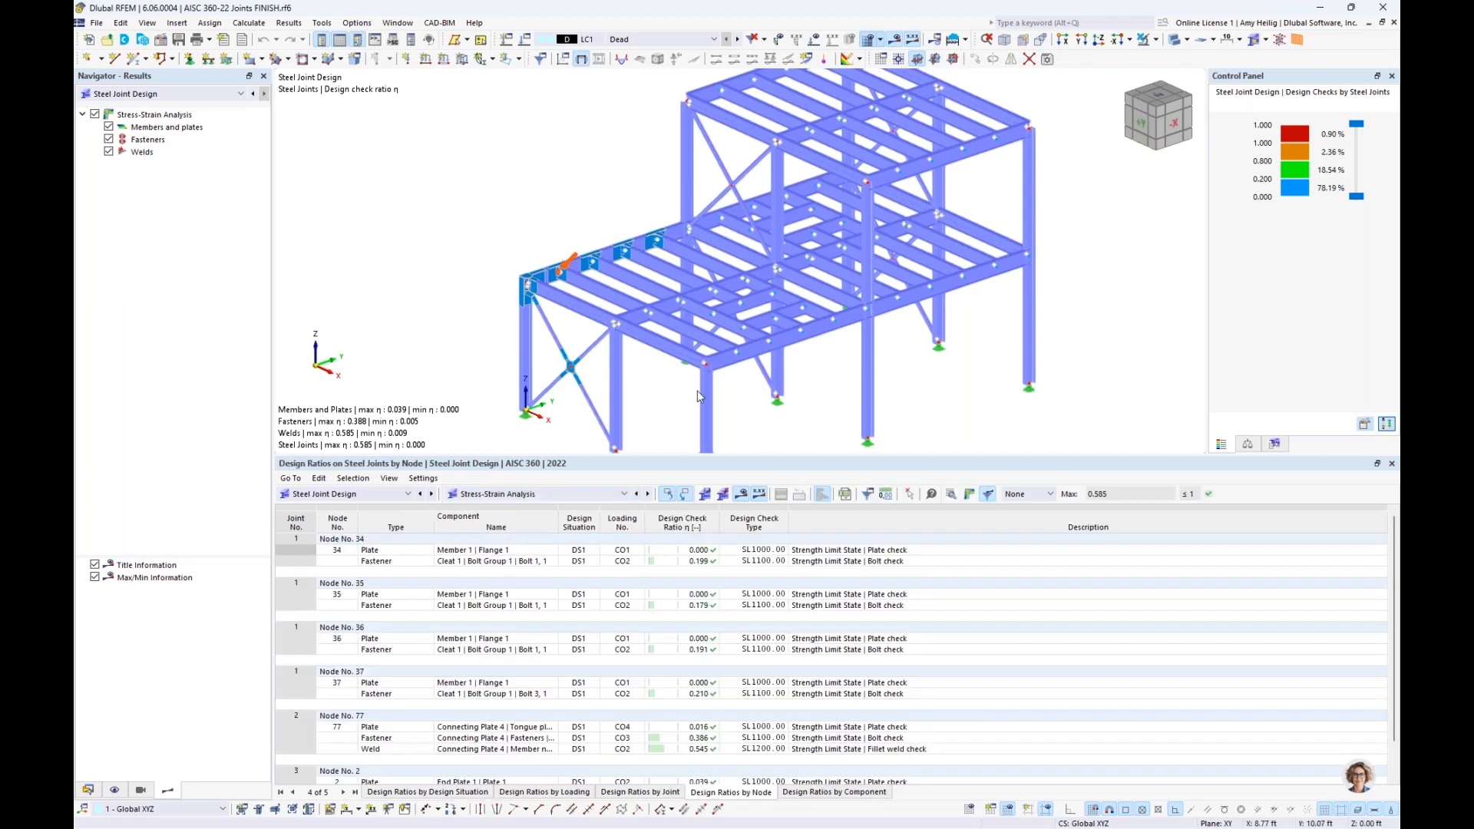
# Step: Locate the joints at nodes 34, 35, 77 and 2 in the model through their plate checks in the design ratios by node
pyautogui.scroll(5, 576, 343)
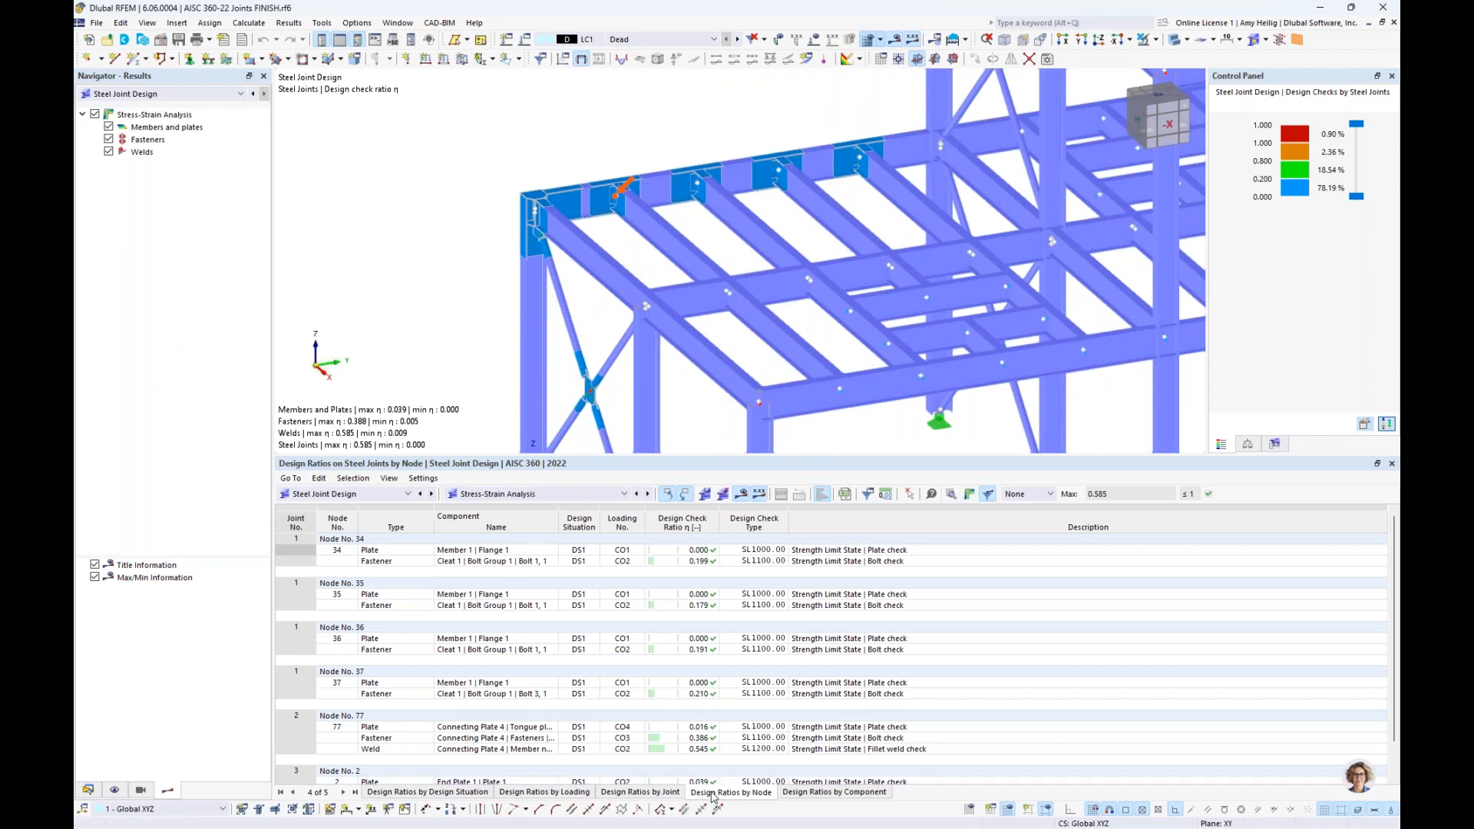
pyautogui.click(802, 550)
pyautogui.click(808, 596)
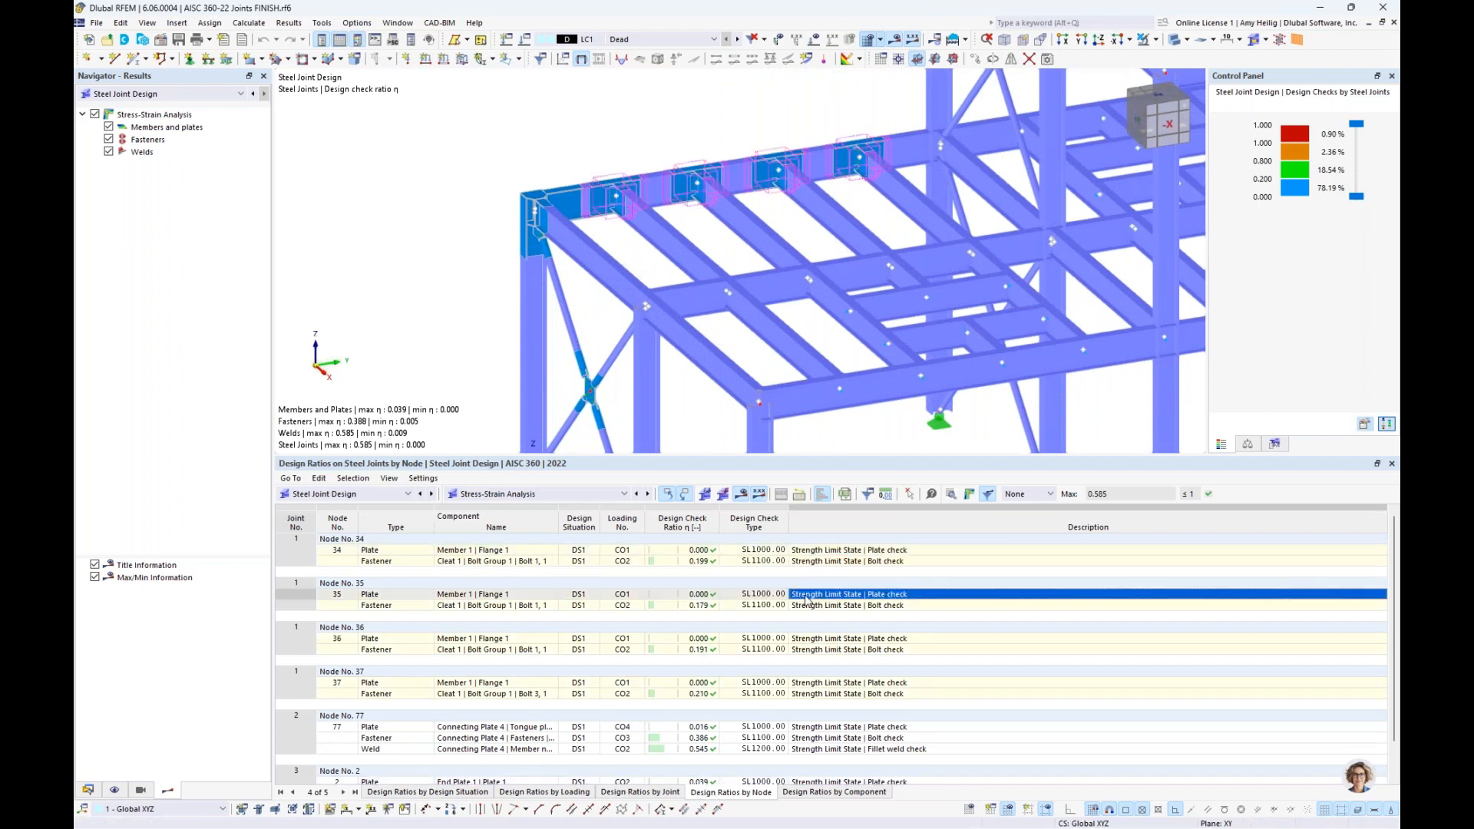
pyautogui.scroll(-1, 808, 602)
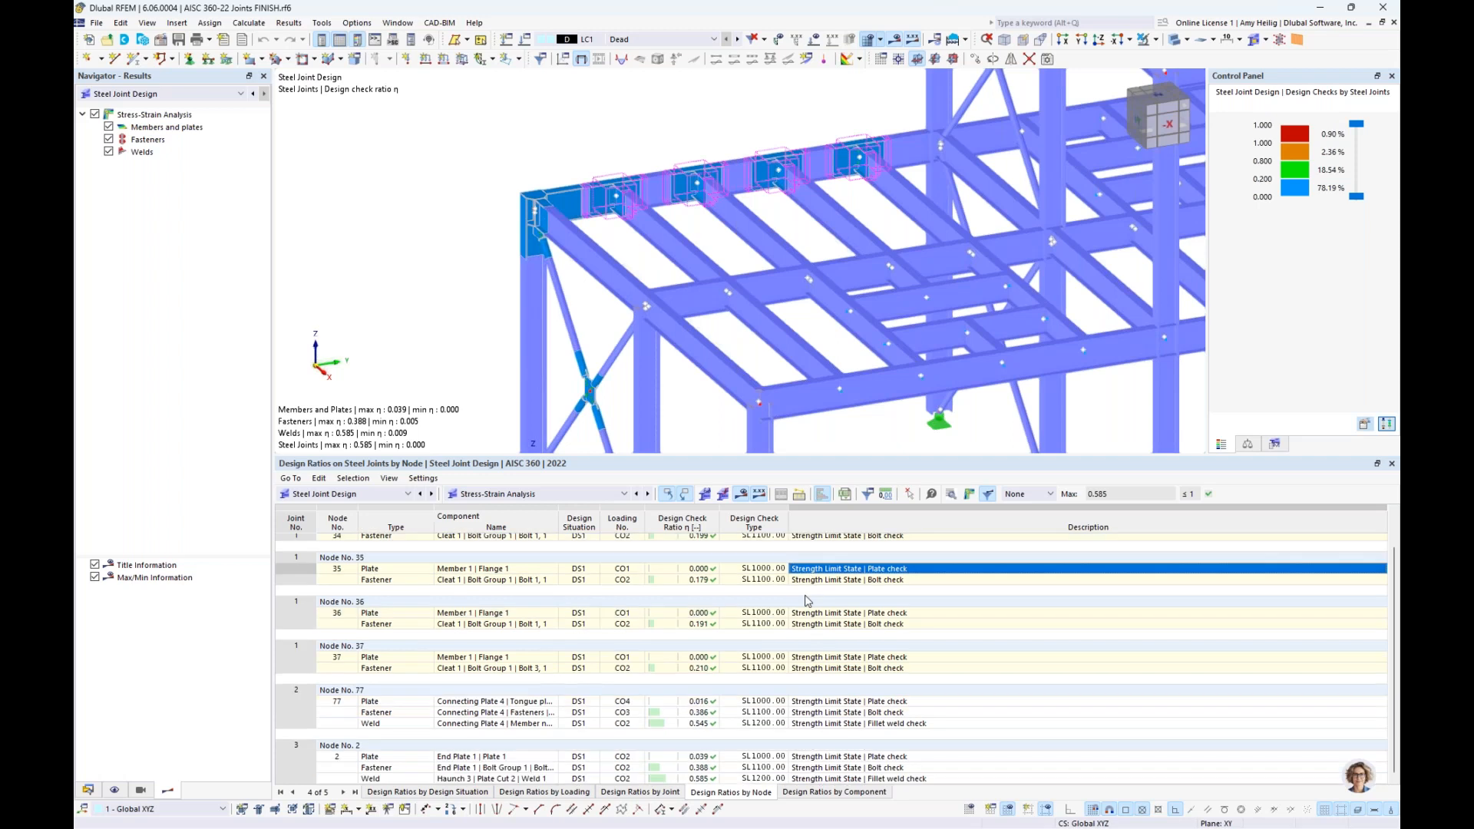
pyautogui.click(806, 702)
pyautogui.click(816, 757)
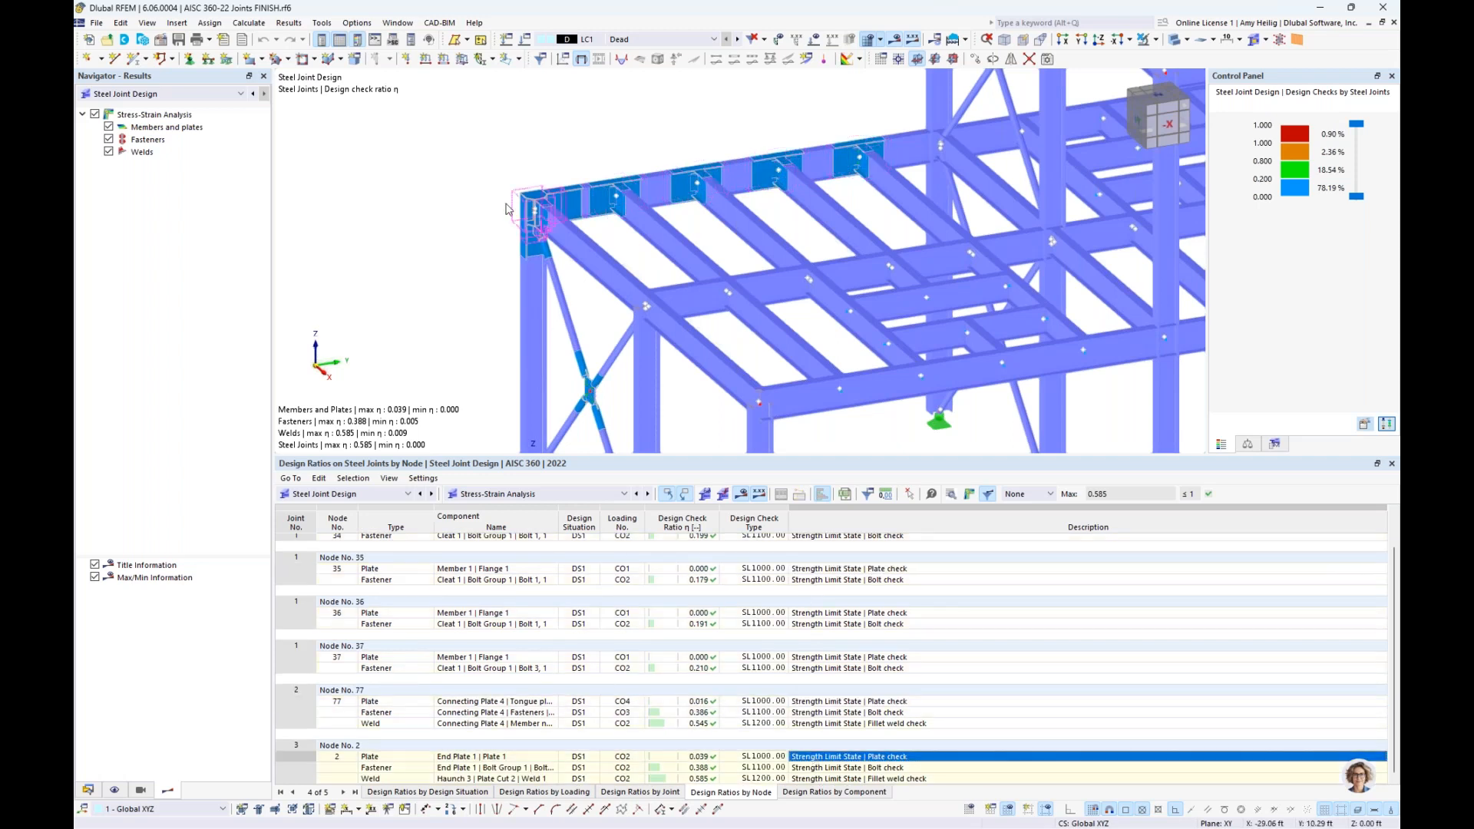
# Step: Review the design check details of node 2's fillet weld, switch the component type to Fastener, read the bolt check formulas, and close the details
pyautogui.click(884, 778)
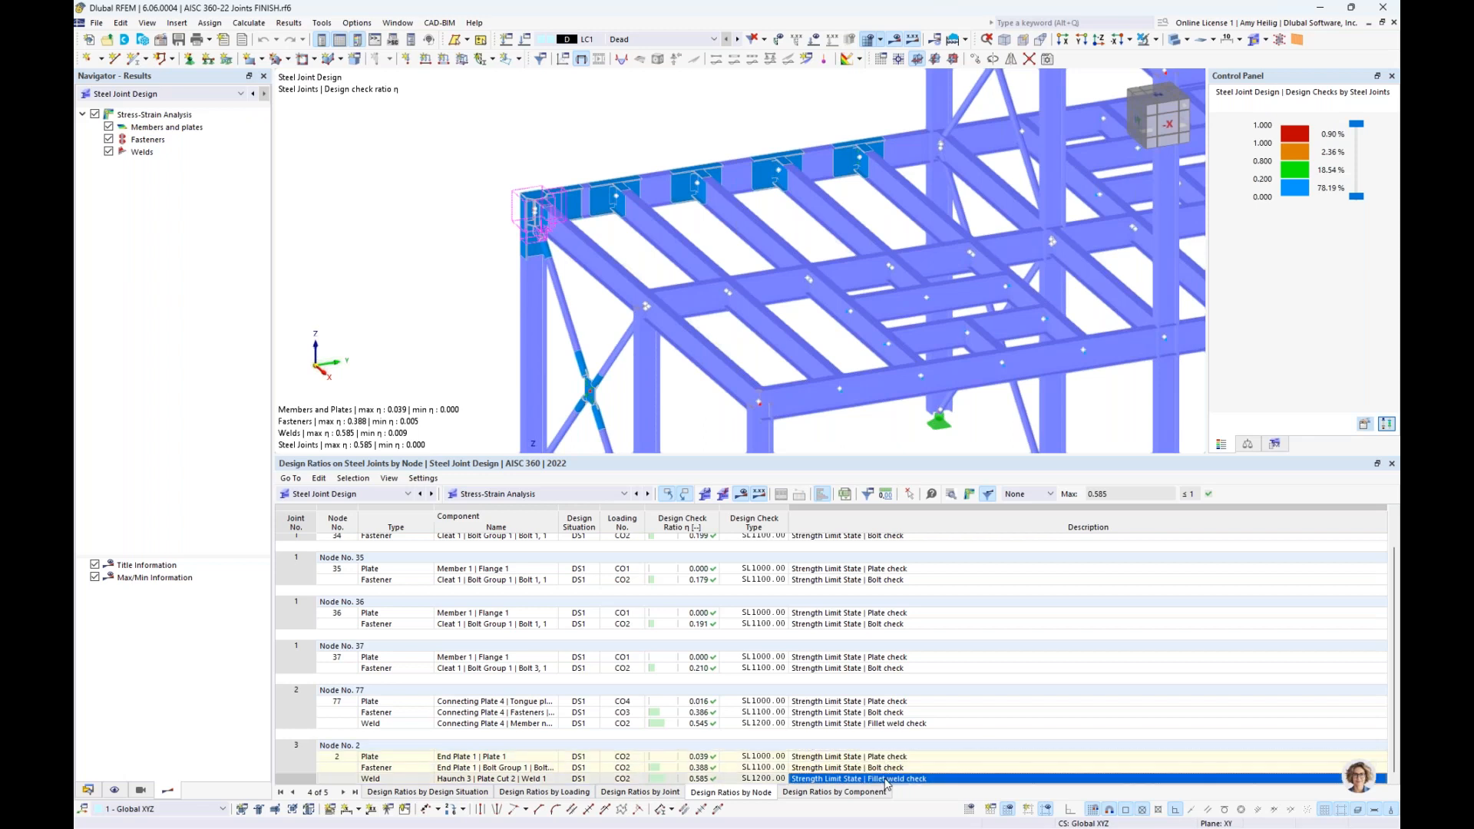
pyautogui.click(952, 495)
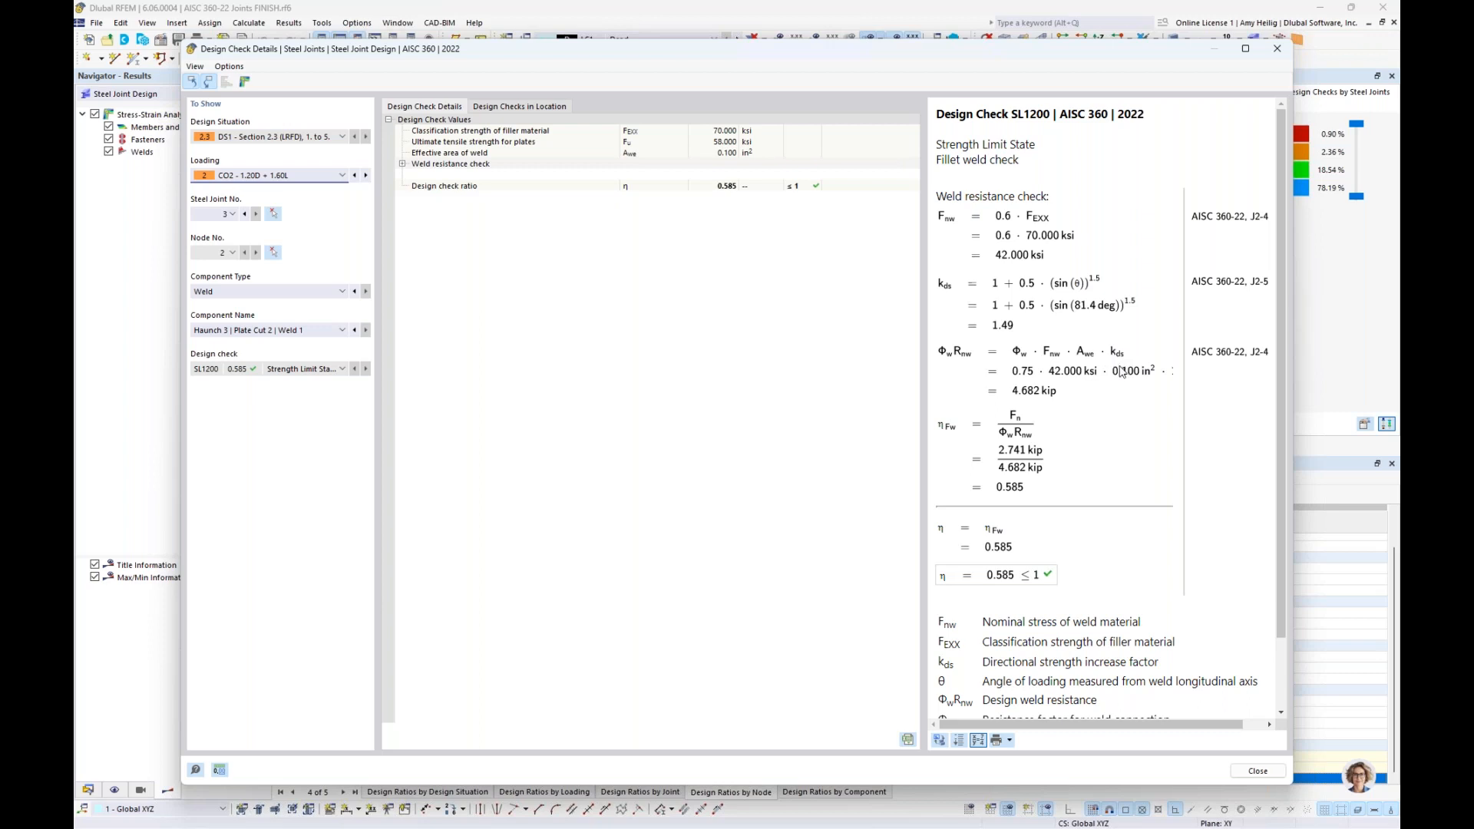
pyautogui.click(268, 293)
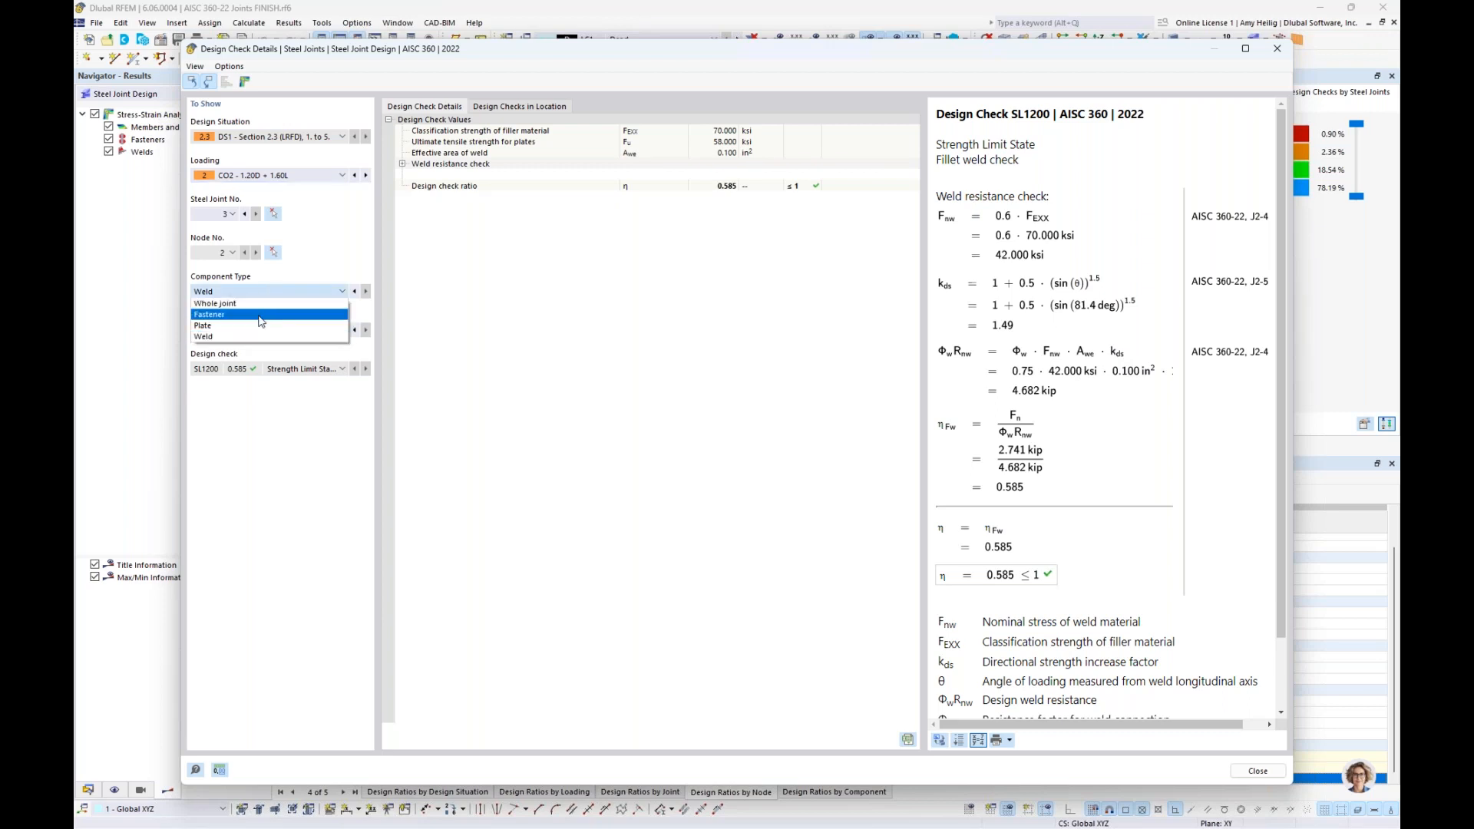
pyautogui.click(260, 316)
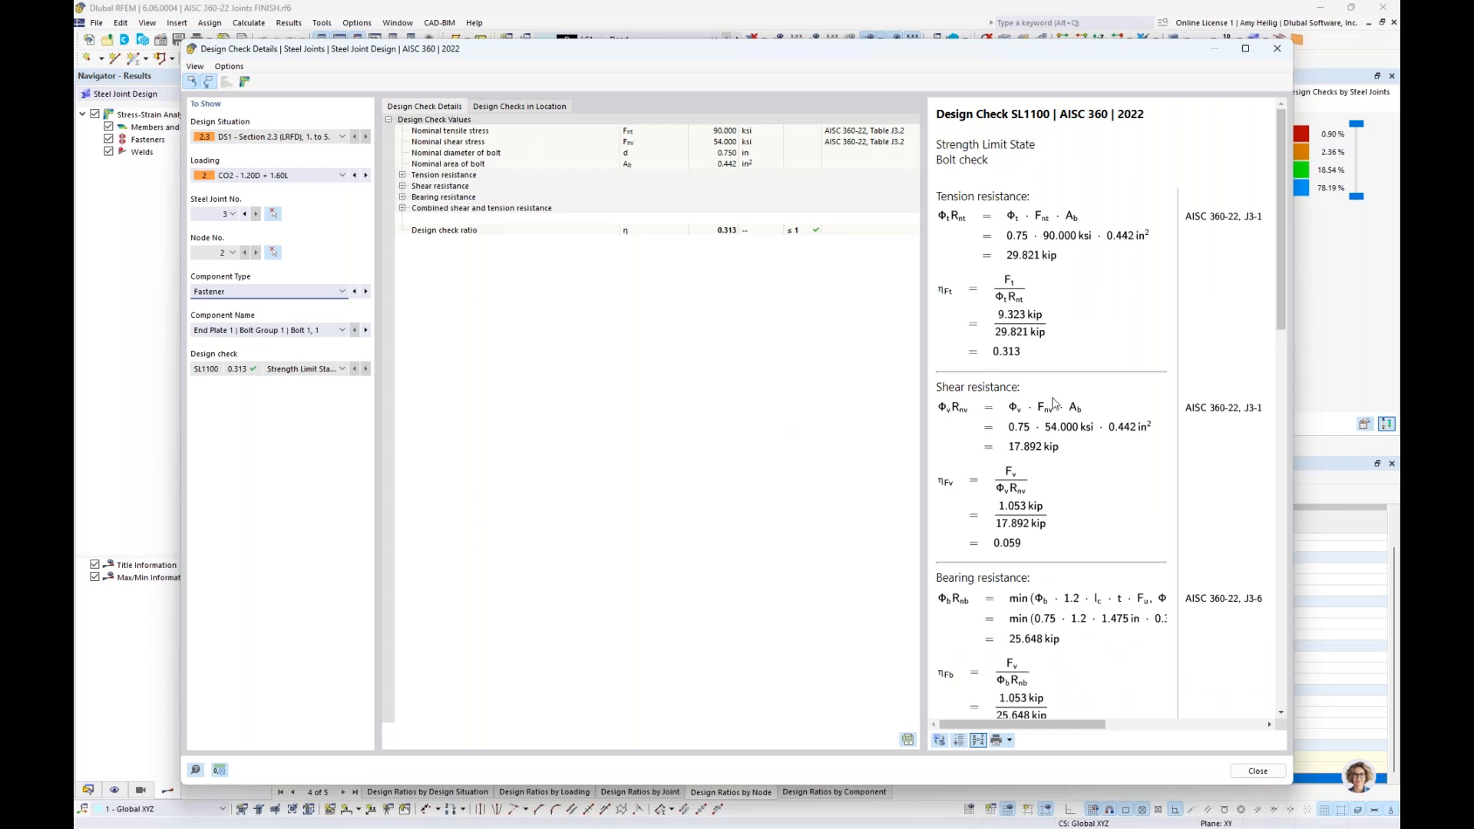
pyautogui.scroll(-10, 1103, 436)
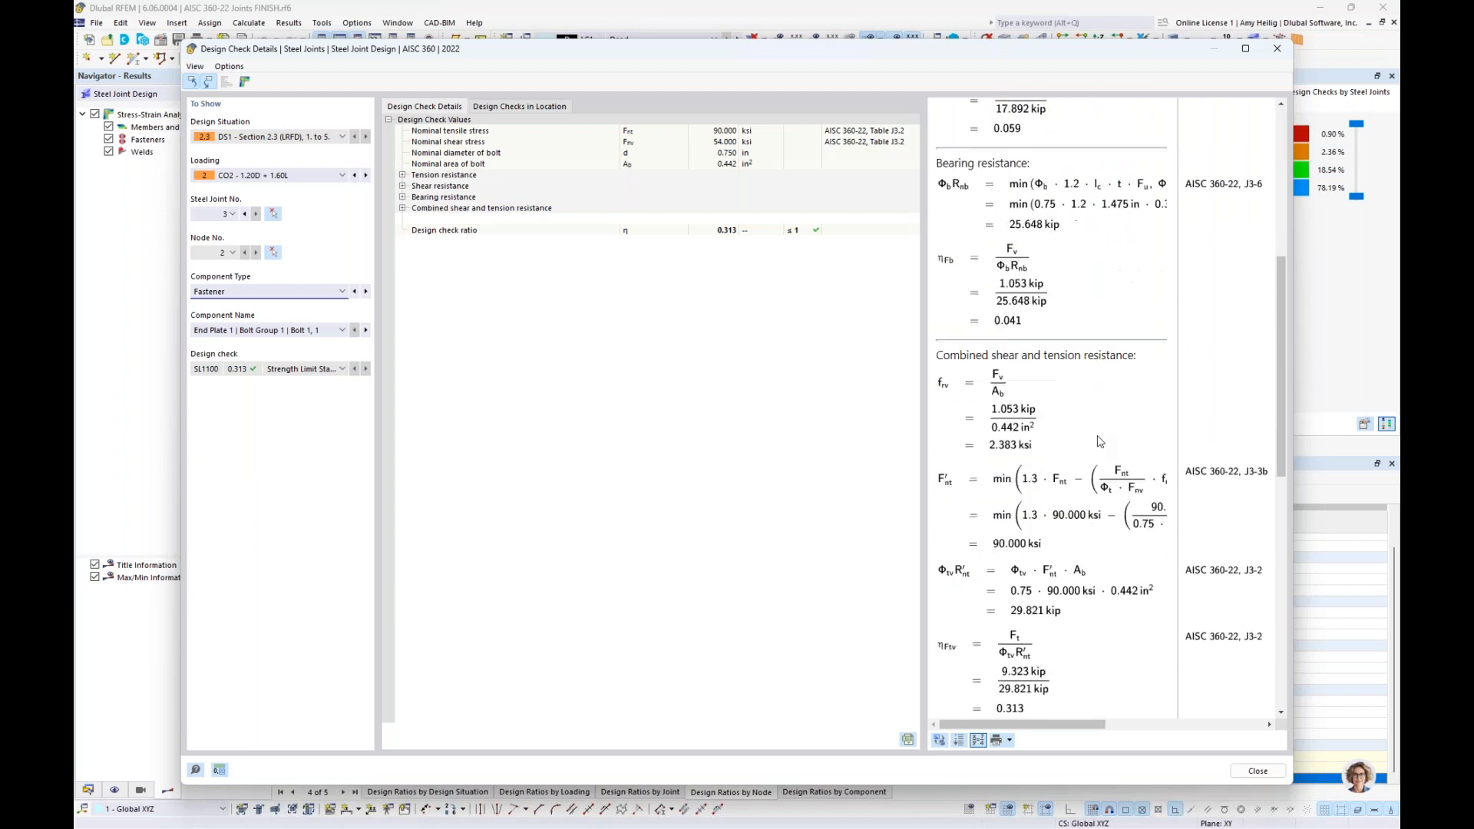
pyautogui.scroll(-3, 1100, 441)
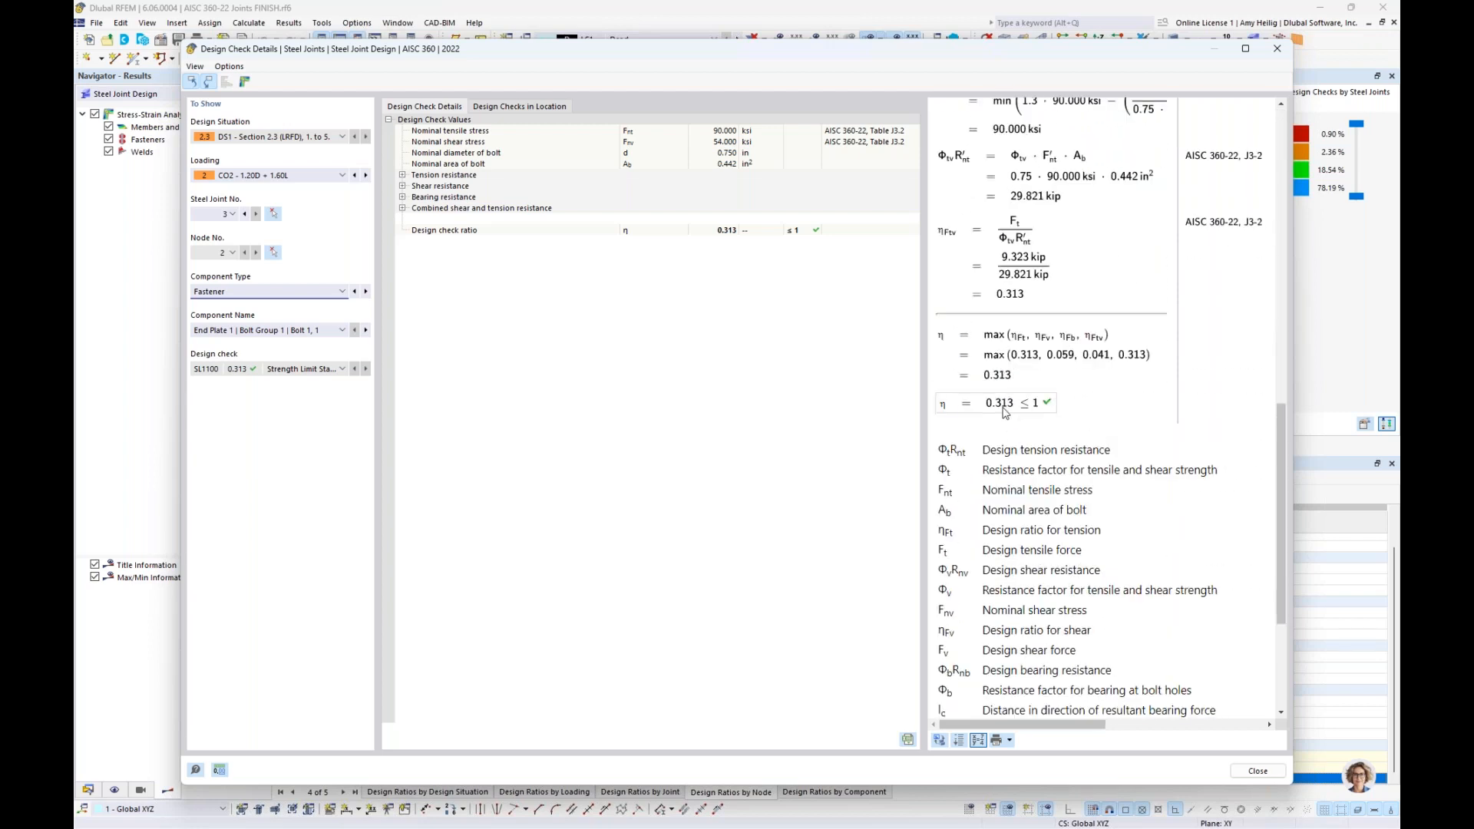
pyautogui.click(1277, 48)
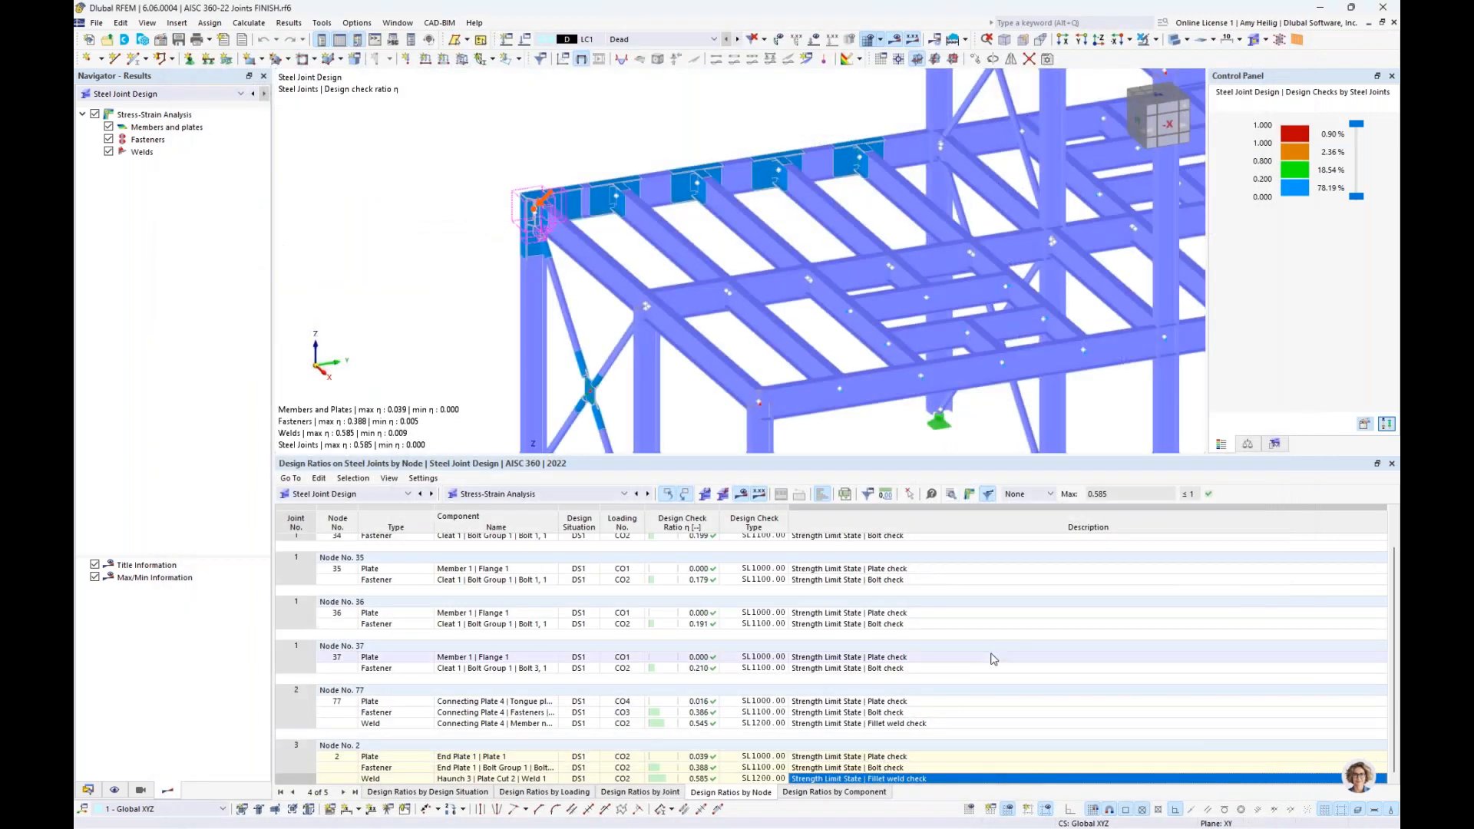
# Step: Show the graphical results of the node 2 steel joint and examine its plastic strains and fastener axial forces up close
pyautogui.click(970, 495)
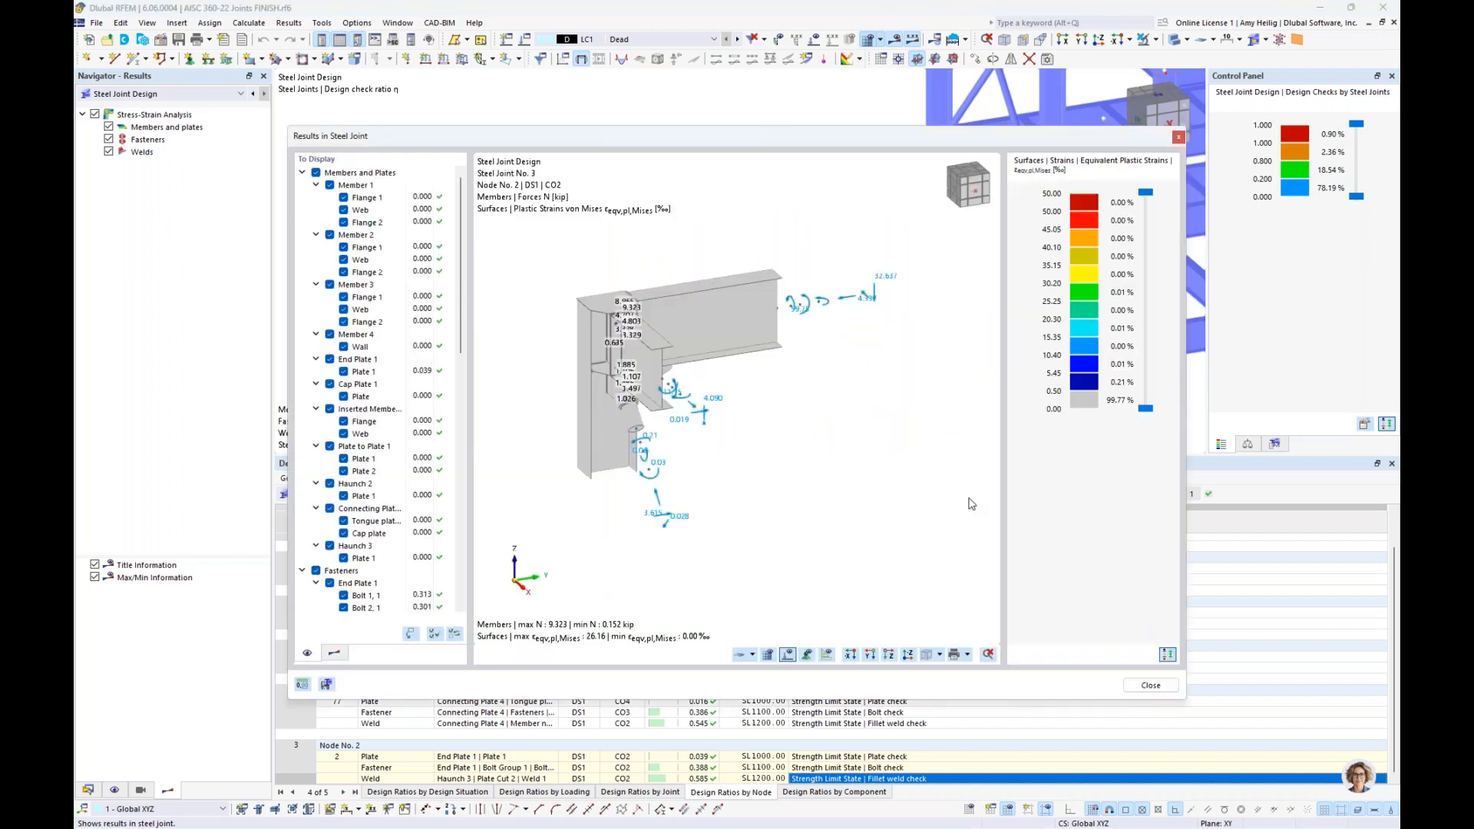
pyautogui.scroll(10, 694, 435)
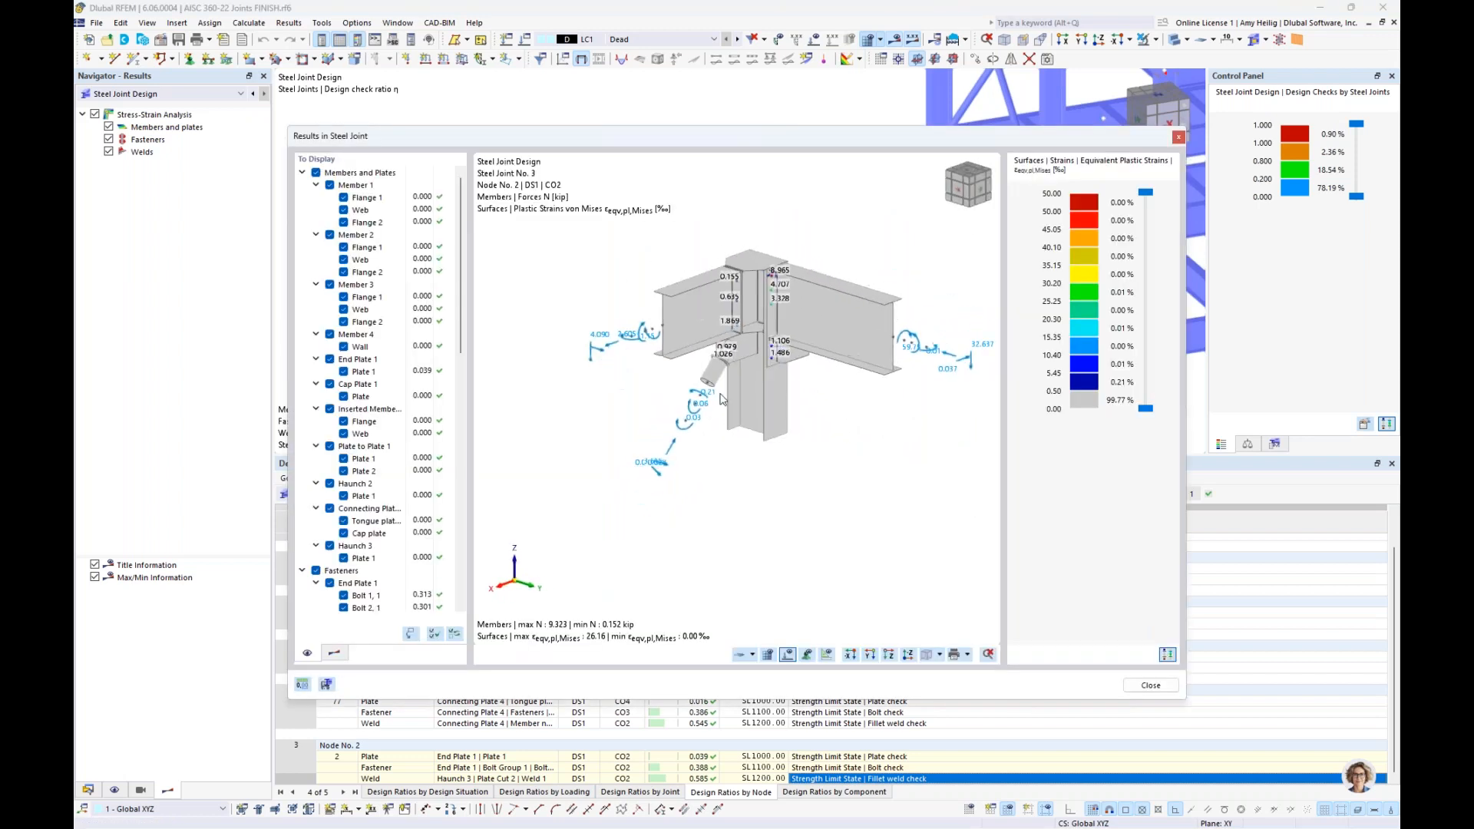
pyautogui.scroll(-3, 694, 434)
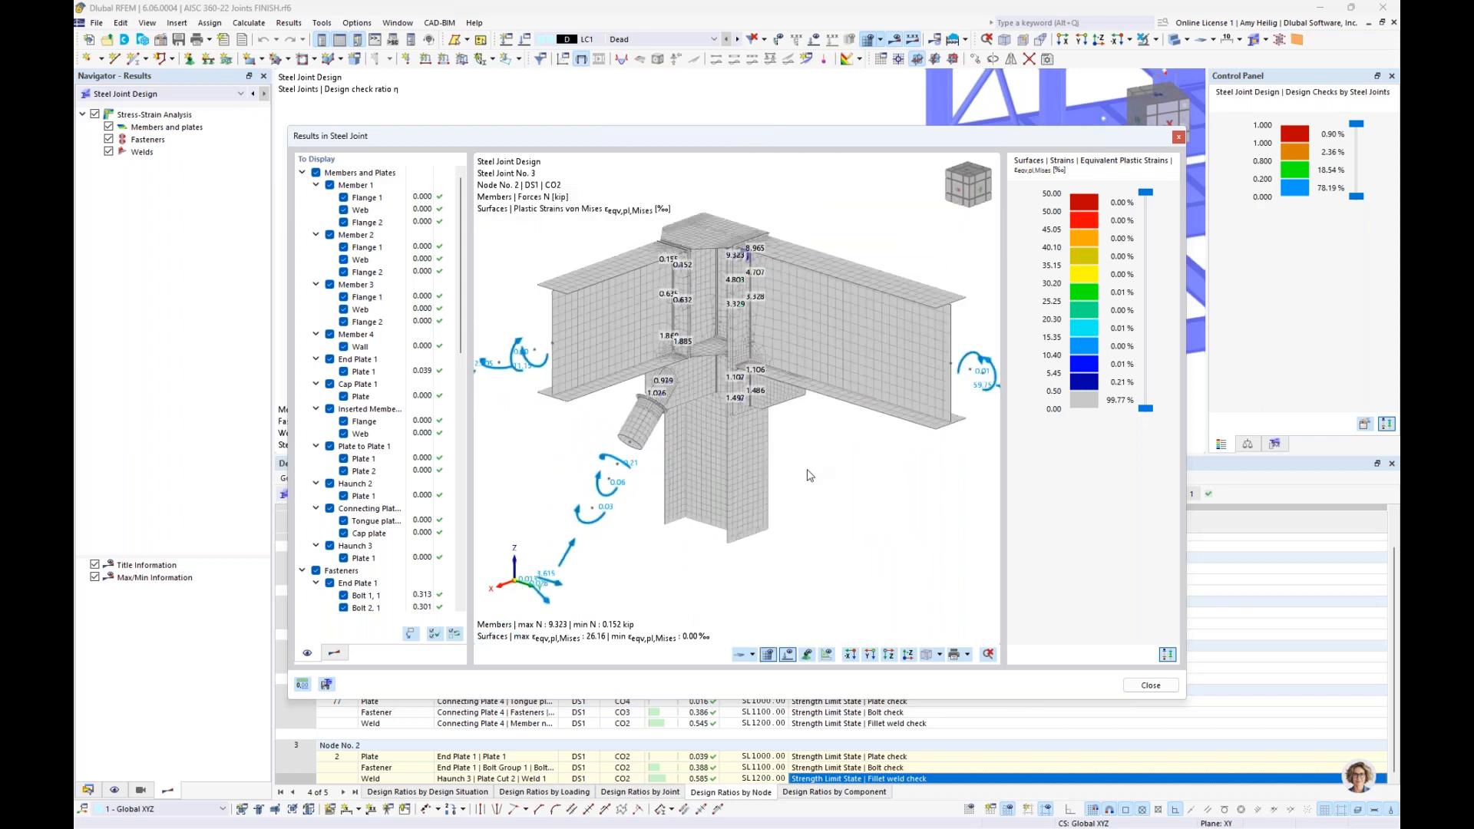
pyautogui.click(335, 654)
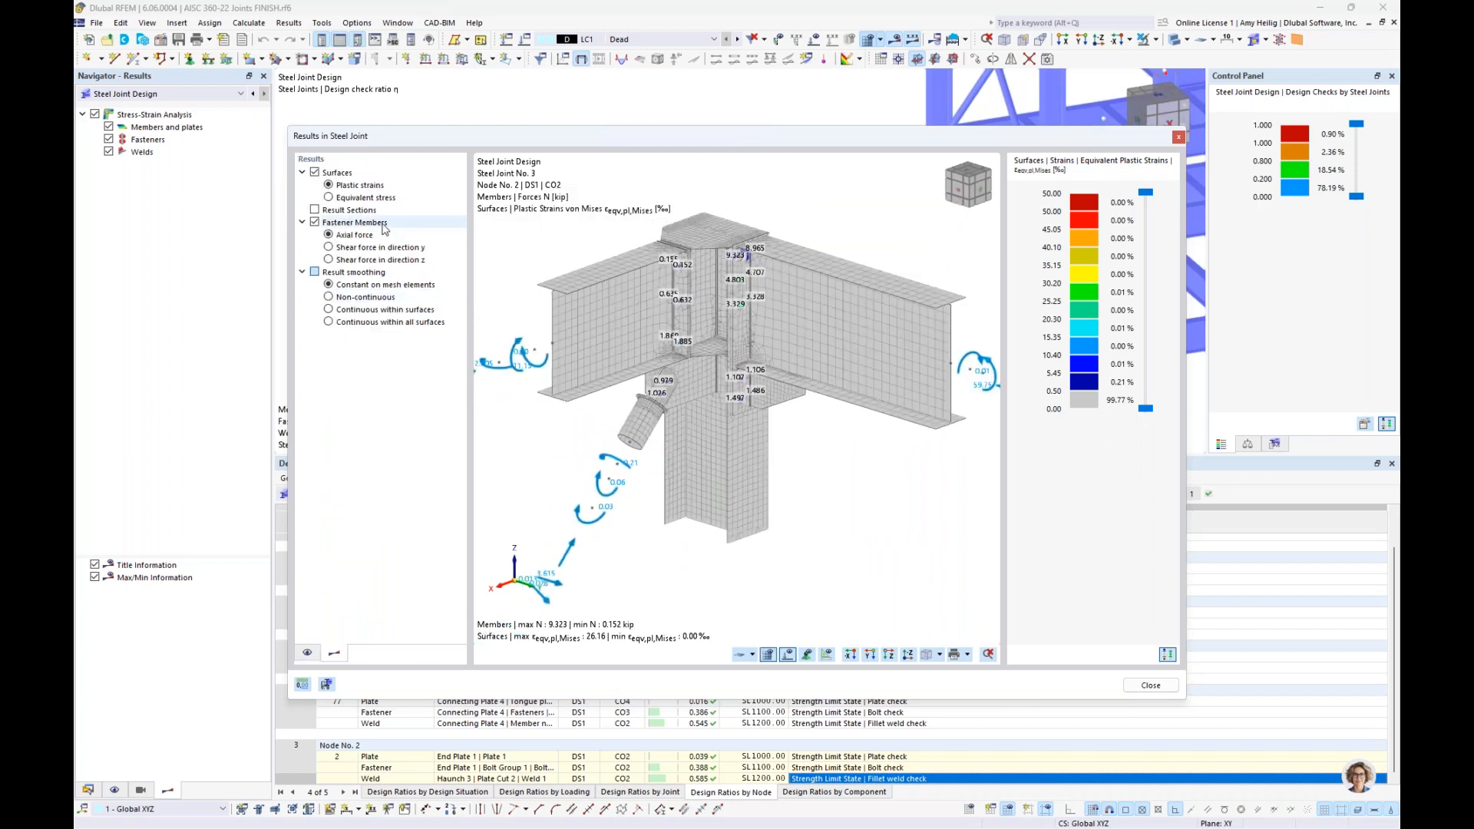
pyautogui.scroll(6, 742, 282)
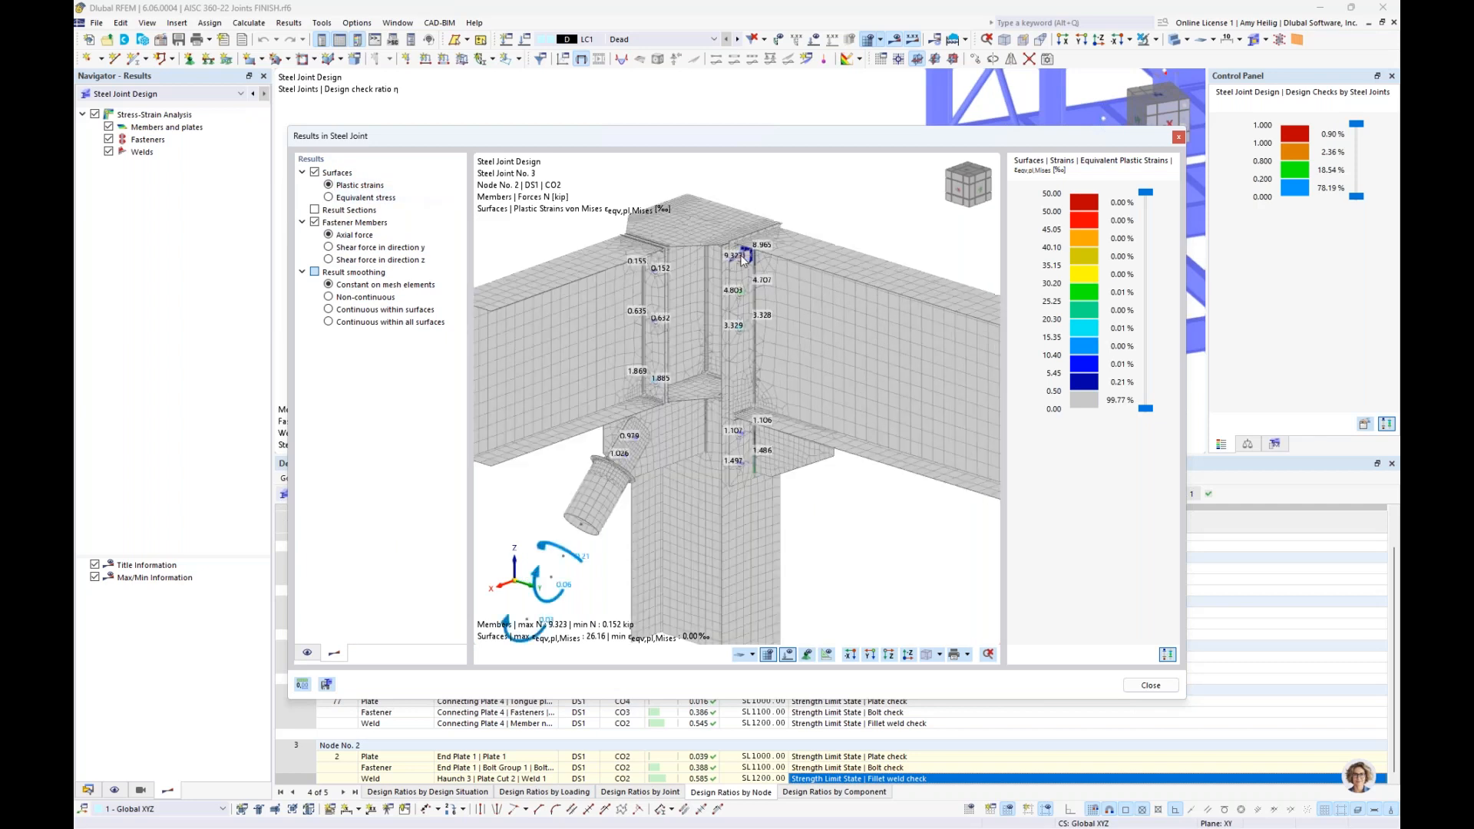
pyautogui.scroll(-3, 742, 261)
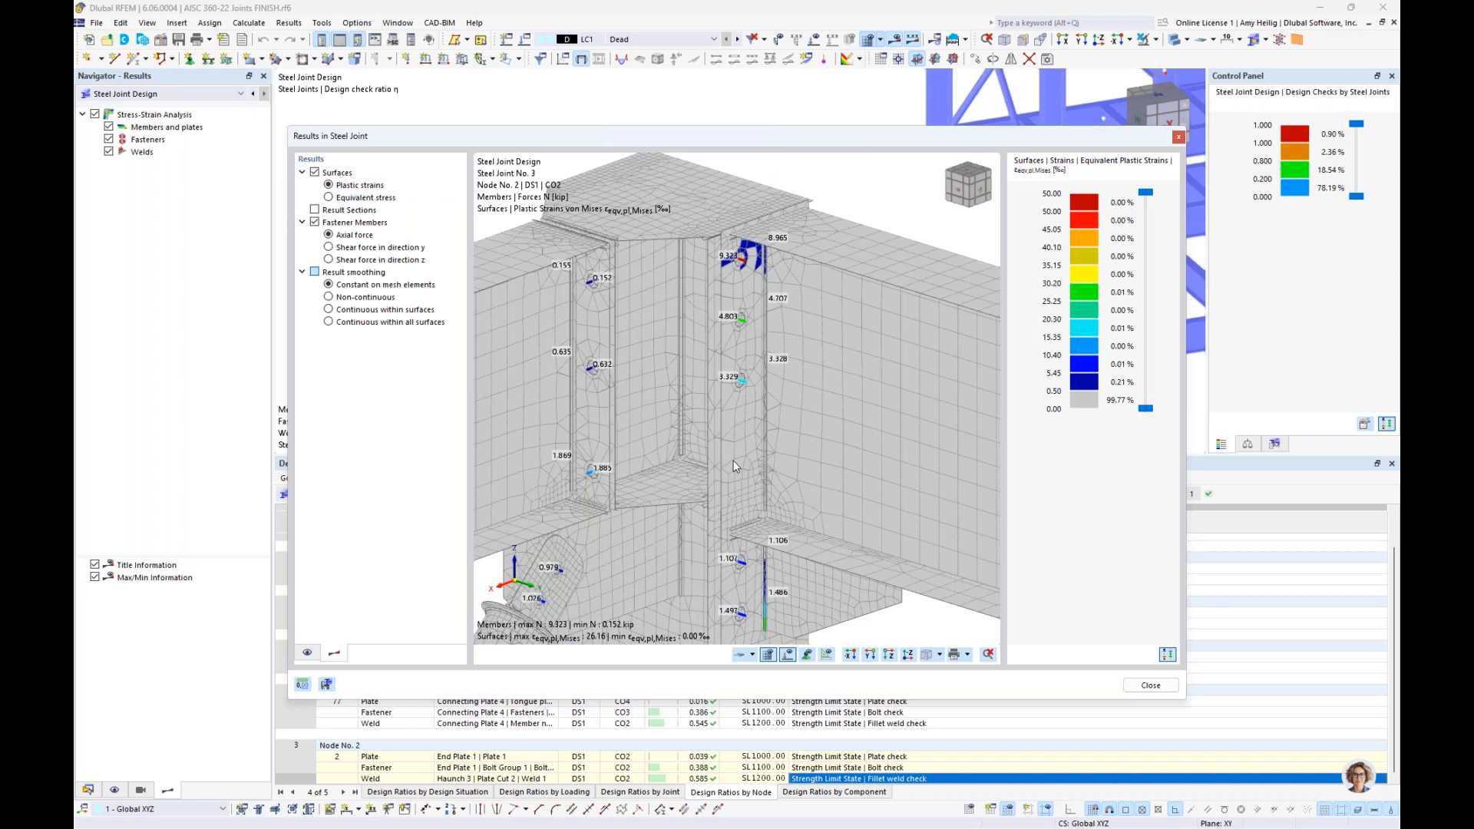
# Step: Display the equivalent stress on the node 2 joint's surfaces and inspect the stress distribution around the connection
pyautogui.click(329, 198)
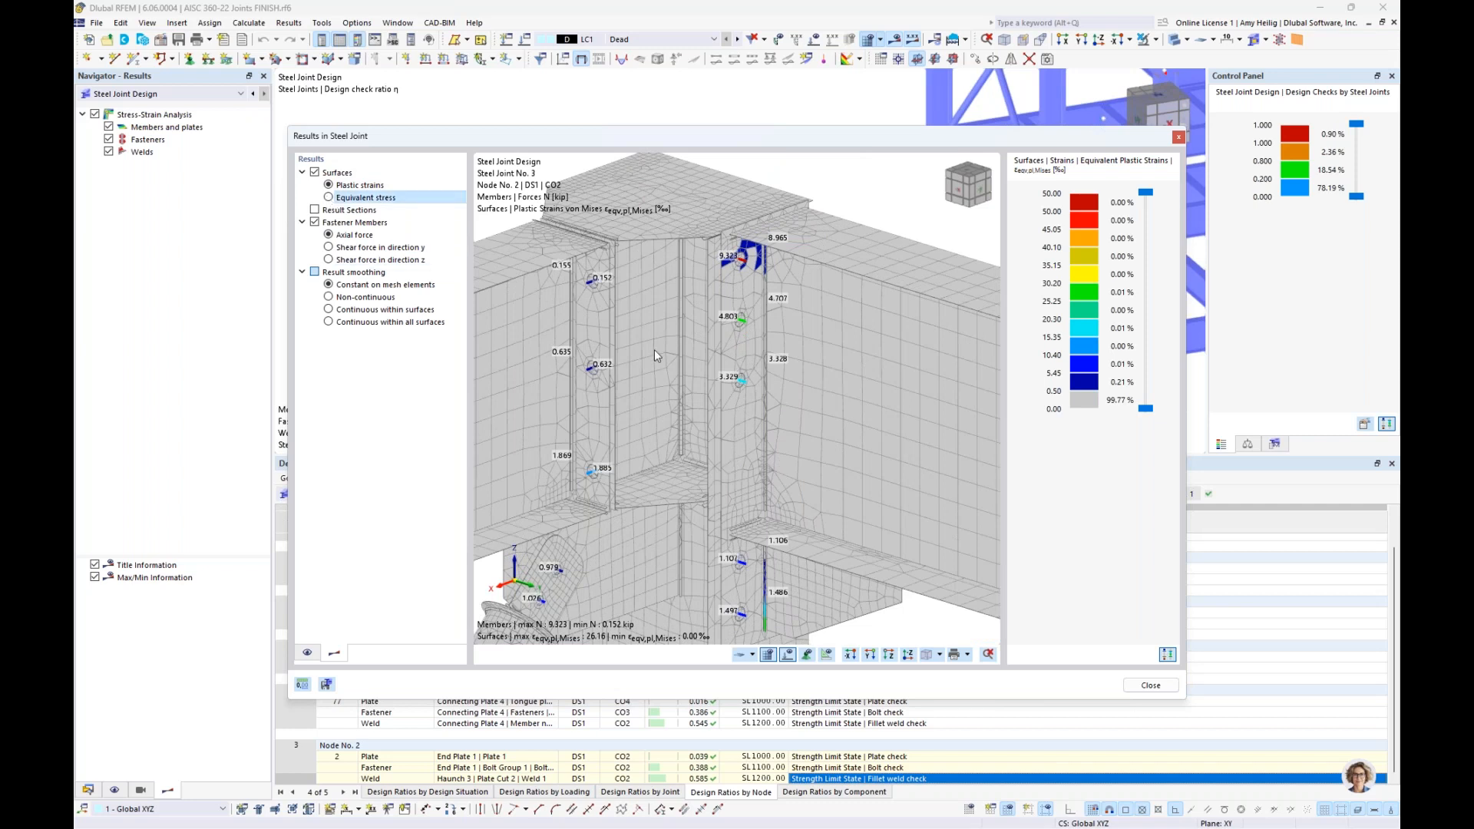
pyautogui.scroll(-5, 692, 384)
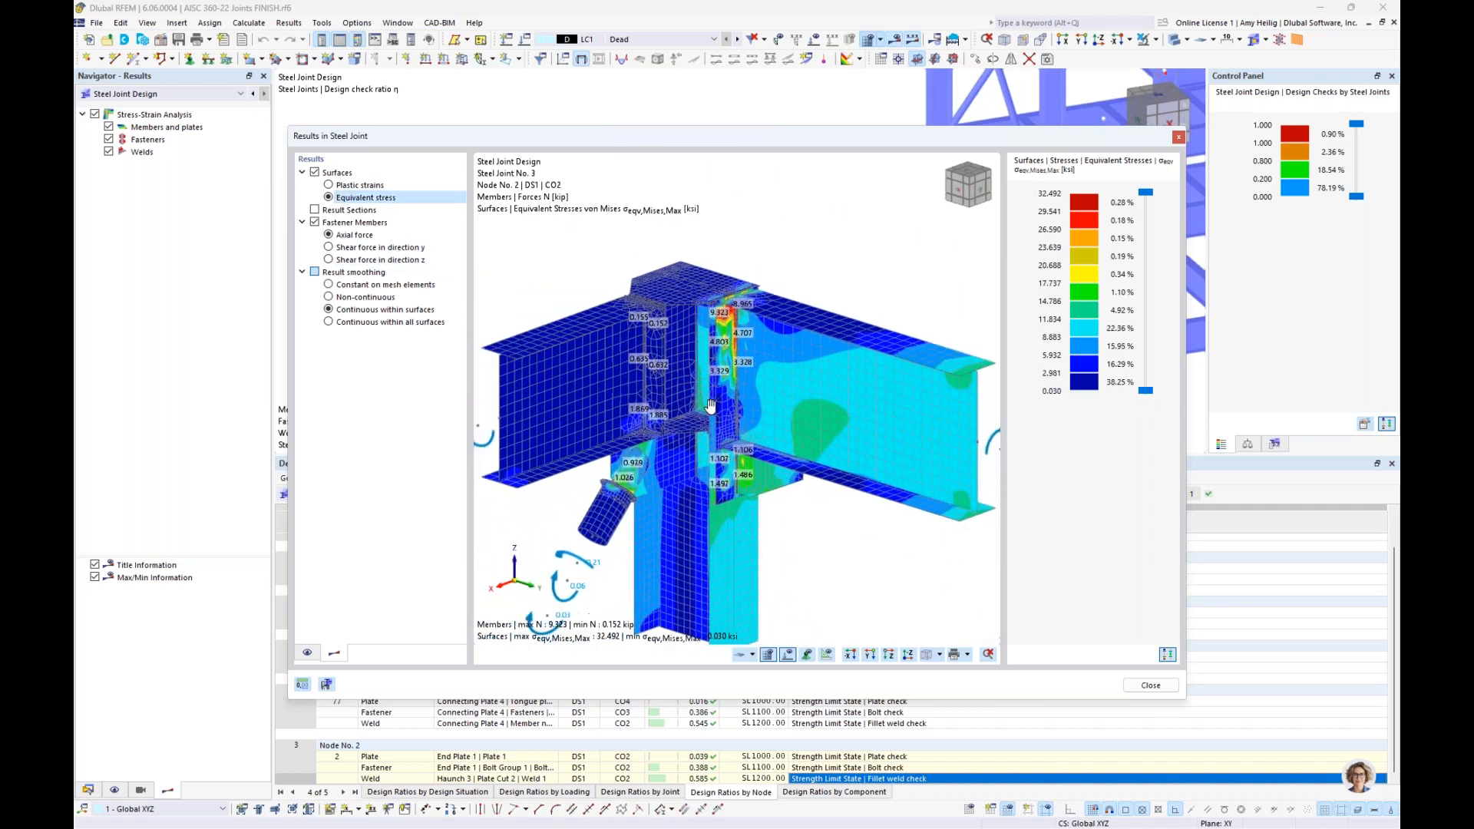
pyautogui.moveTo(710, 406); pyautogui.dragTo(729, 382, button='middle')
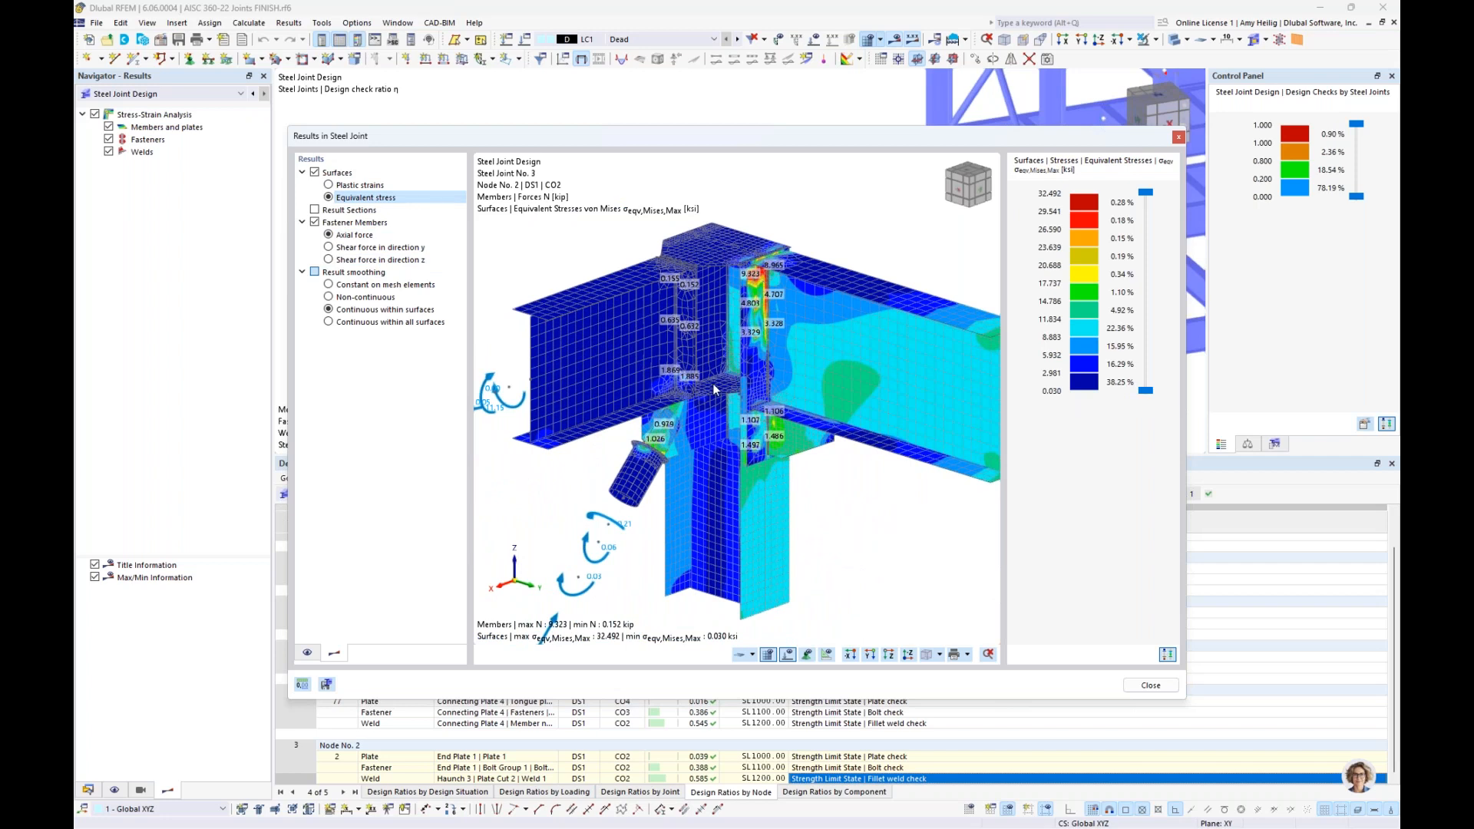
pyautogui.moveTo(757, 359); pyautogui.dragTo(698, 362, button='middle')
pyautogui.keyDown('ctrl'); pyautogui.moveTo(651, 421); pyautogui.dragTo(715, 439, button='middle'); pyautogui.keyUp('ctrl')
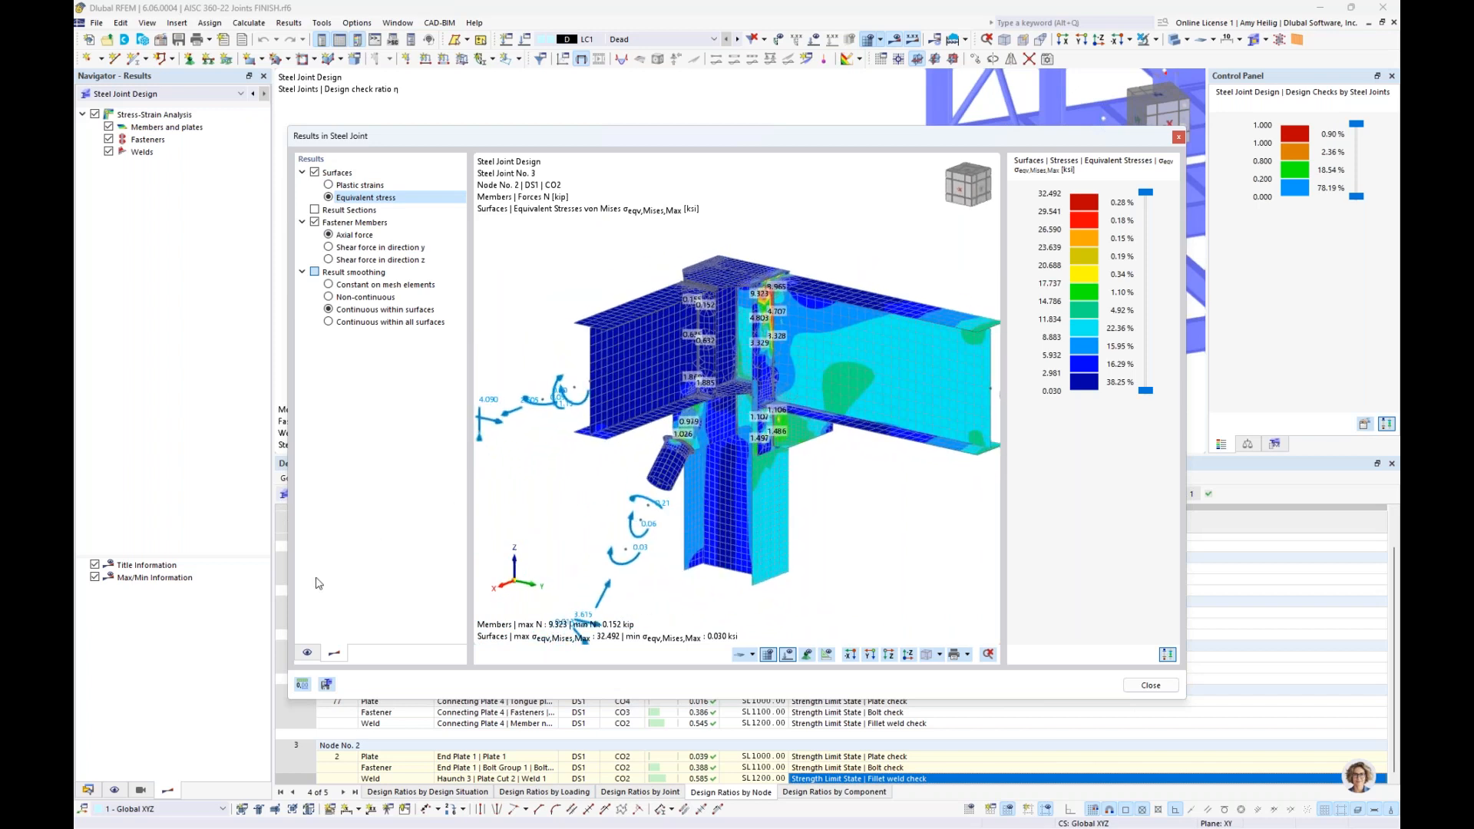
# Step: Return to the list of displayed joint components and collapse the Members and Plates, Fasteners, and Welds groups
pyautogui.click(307, 653)
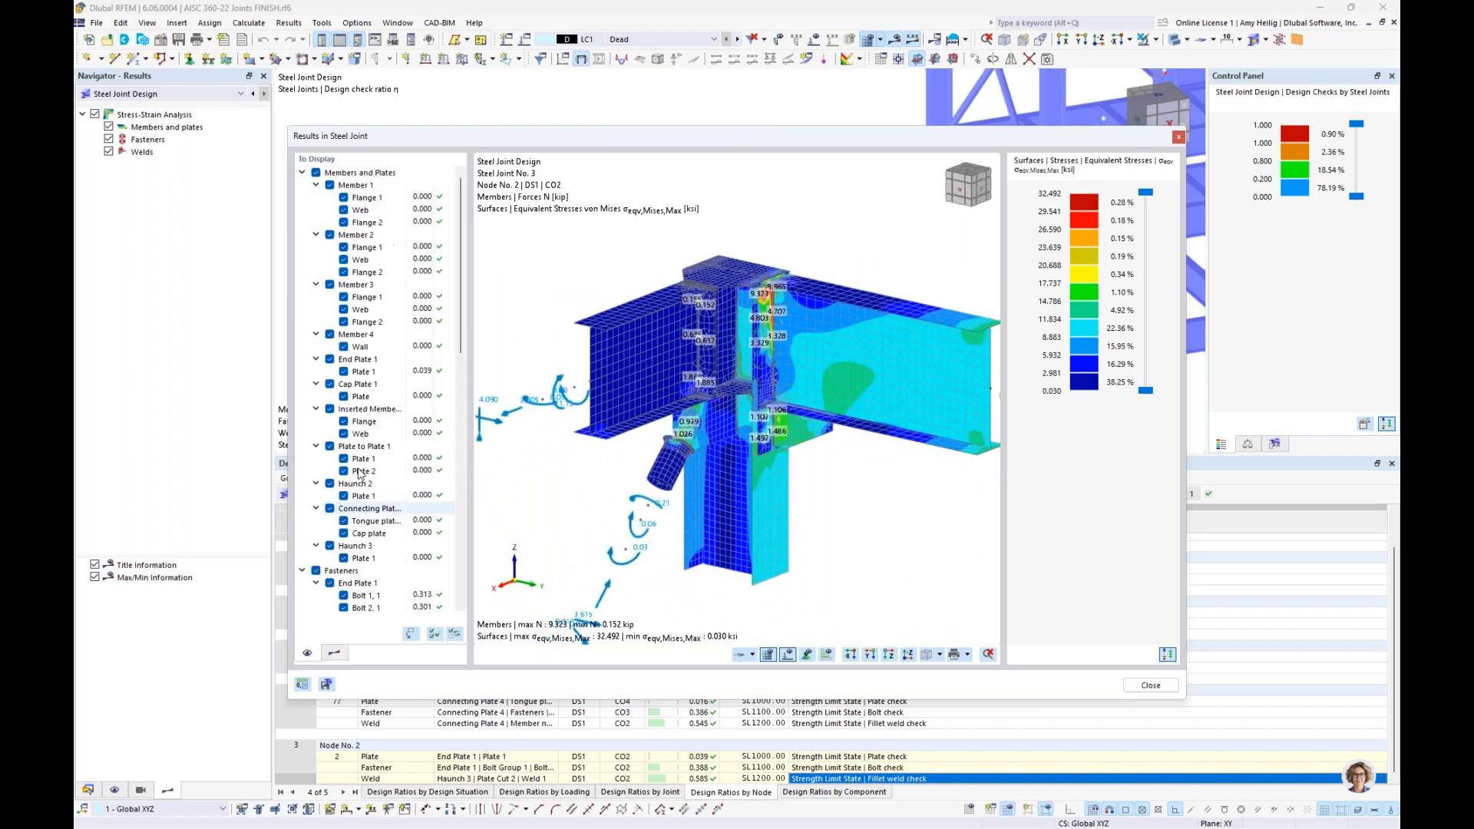
pyautogui.click(303, 173)
pyautogui.click(303, 185)
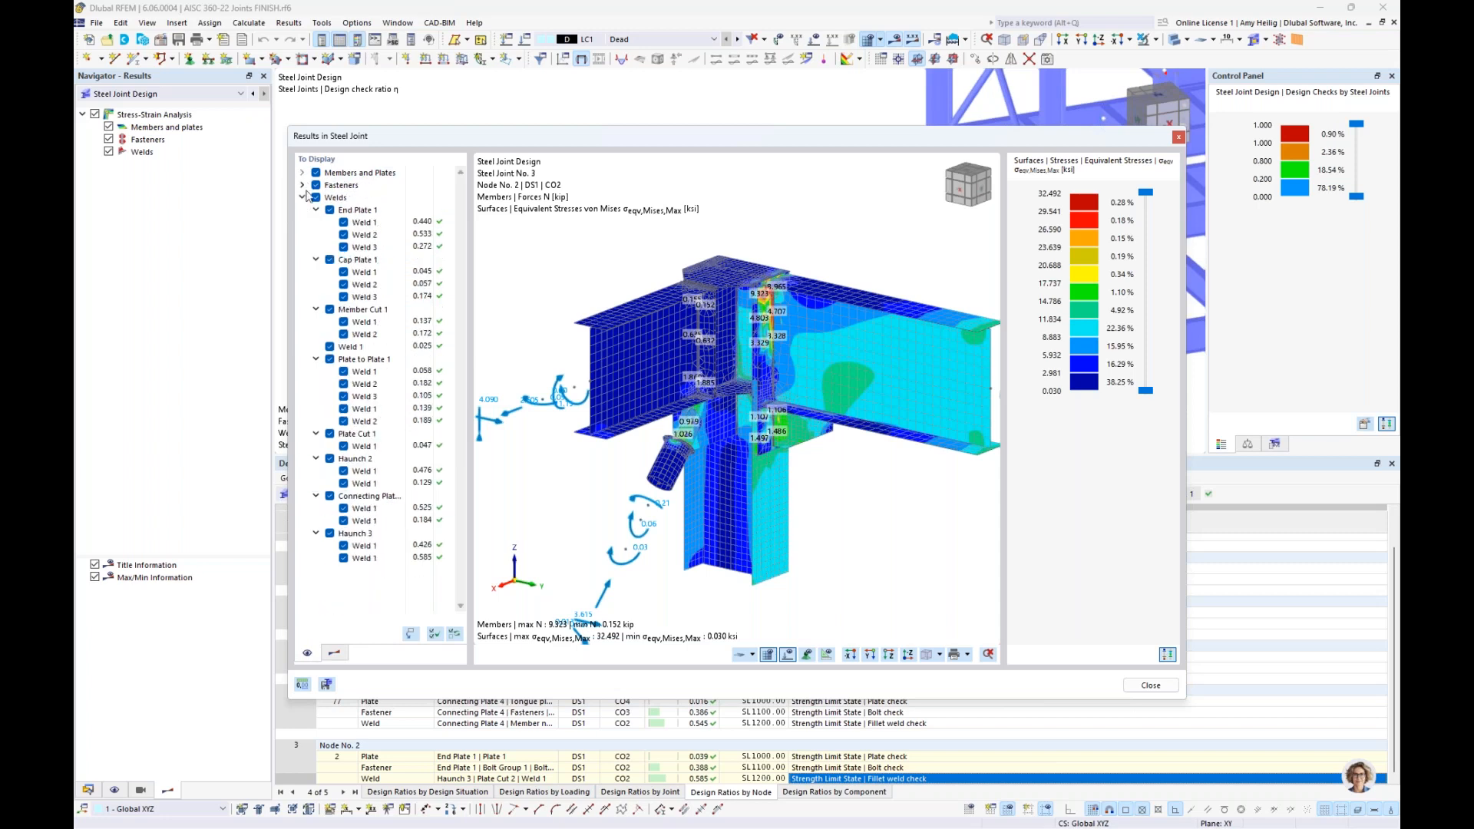
pyautogui.click(302, 198)
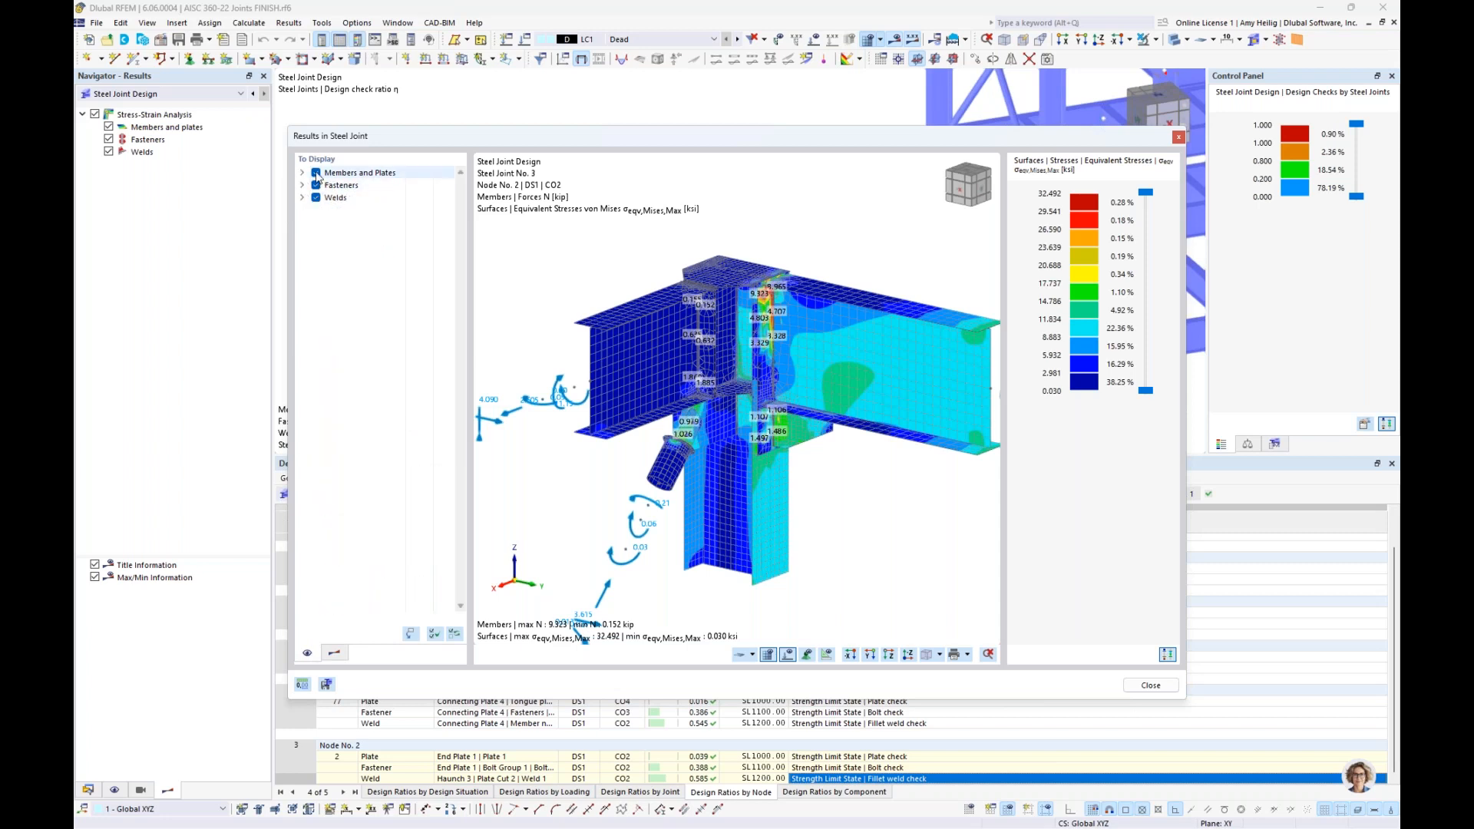
# Step: Hide the Members and Plates group and inspect the weld stresses and fastener forces of the node 2 joint up close
pyautogui.click(316, 173)
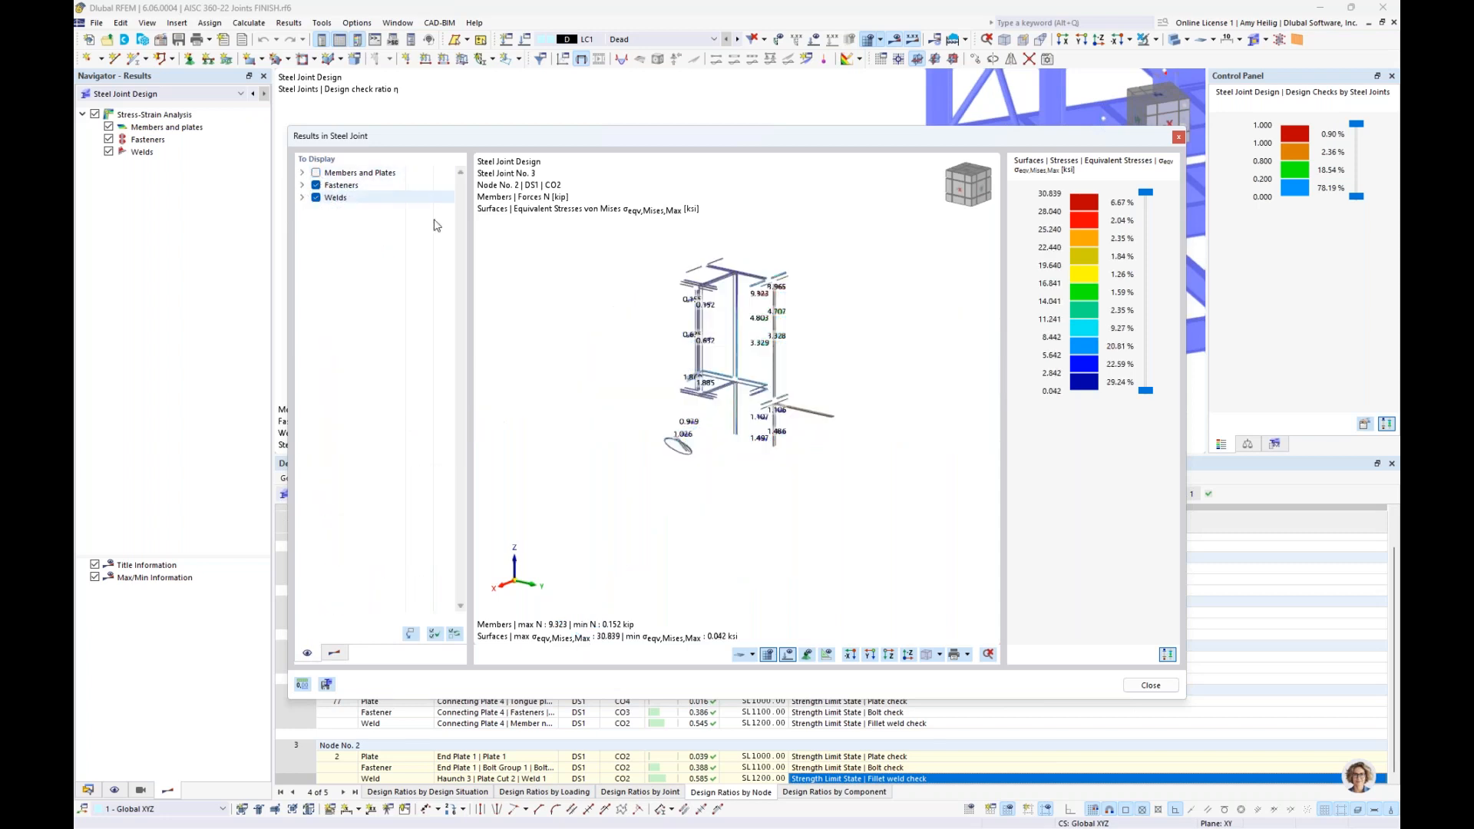
pyautogui.scroll(8, 786, 401)
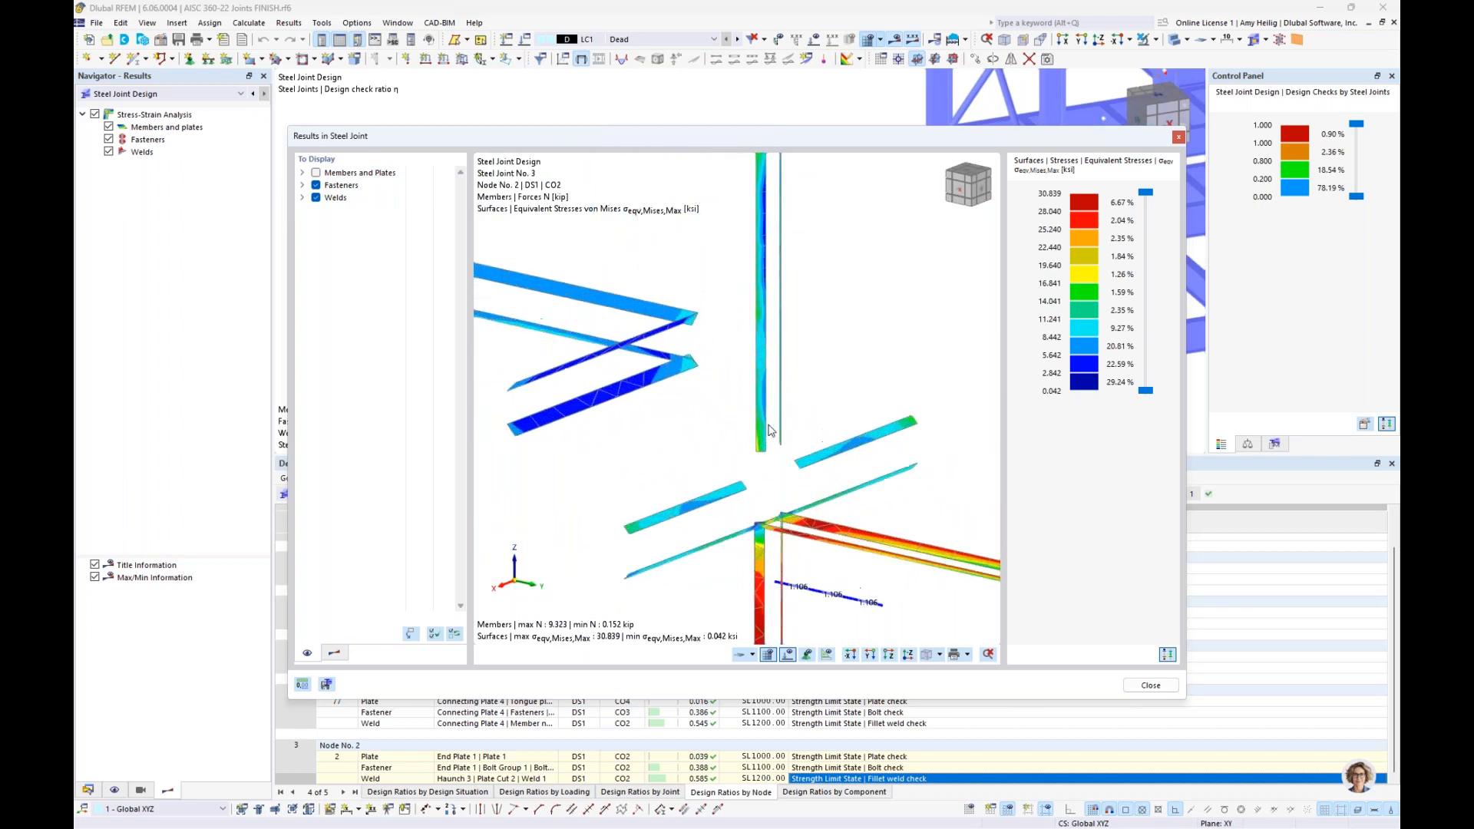
pyautogui.scroll(-1, 754, 436)
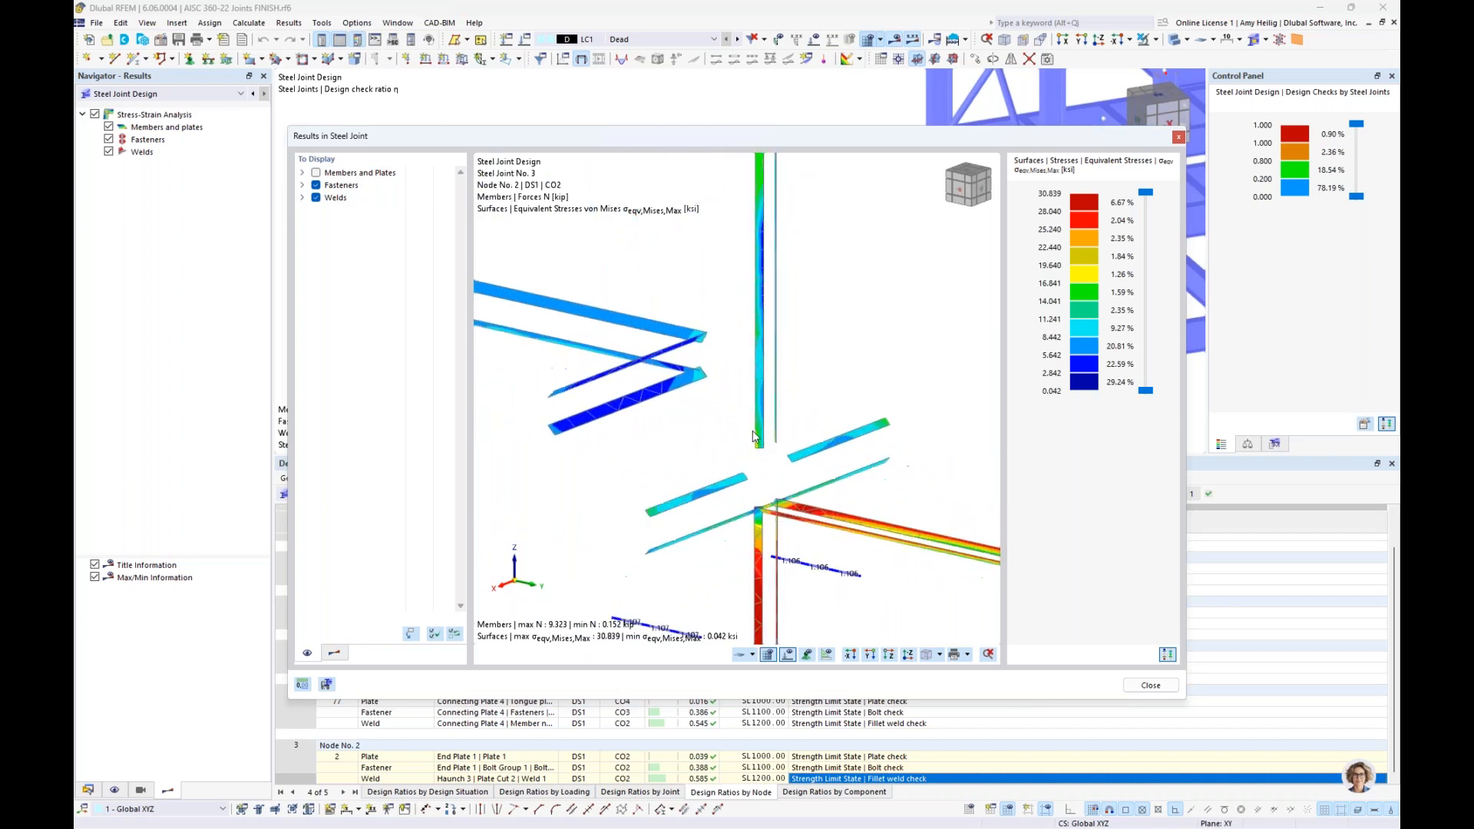
pyautogui.scroll(-2, 754, 437)
pyautogui.moveTo(726, 335); pyautogui.dragTo(712, 484, button='middle')
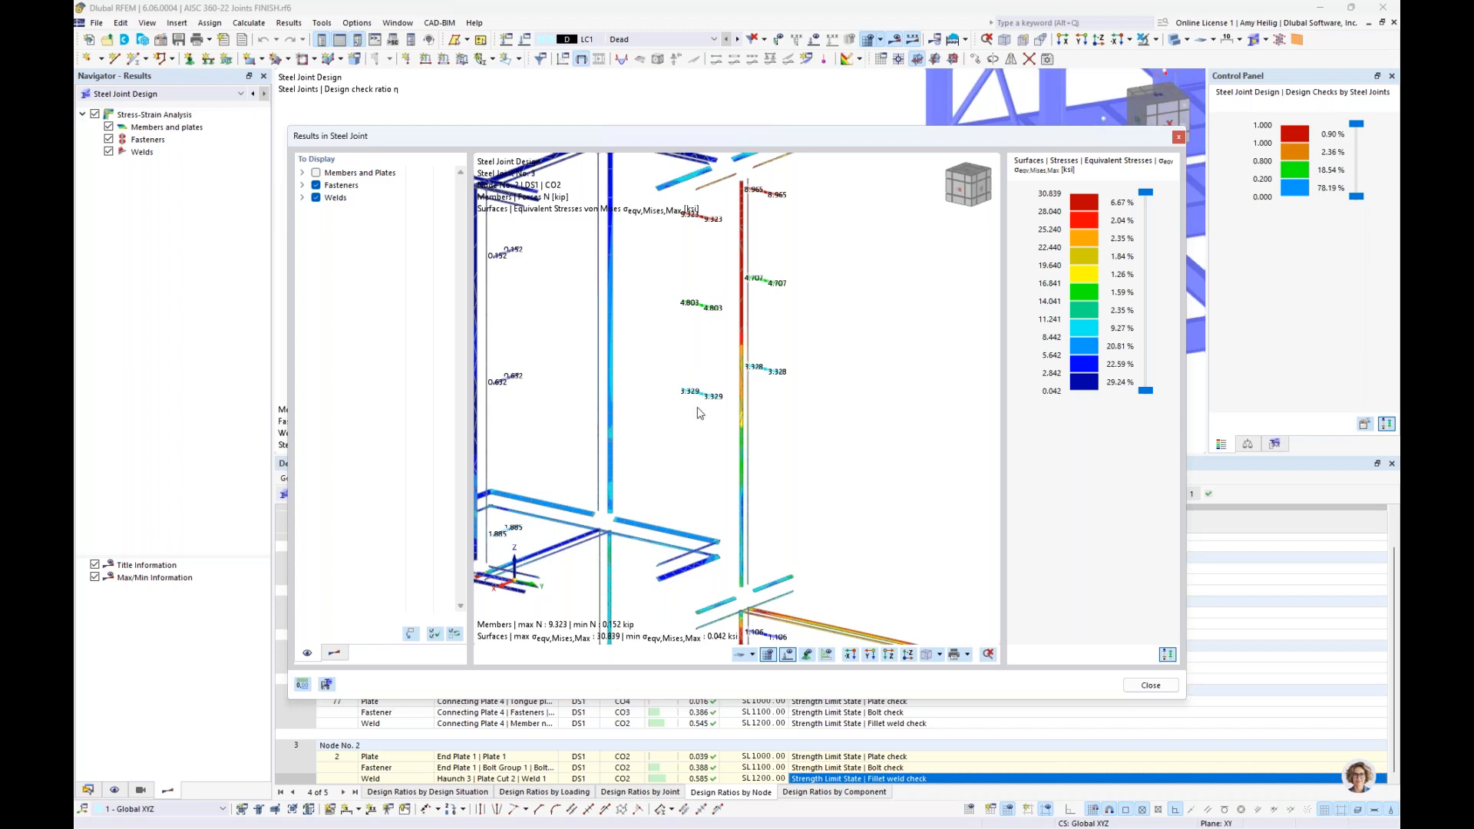
# Step: Display the Members and Plates group again, view the whole joint, and close the graphical joint results
pyautogui.click(317, 174)
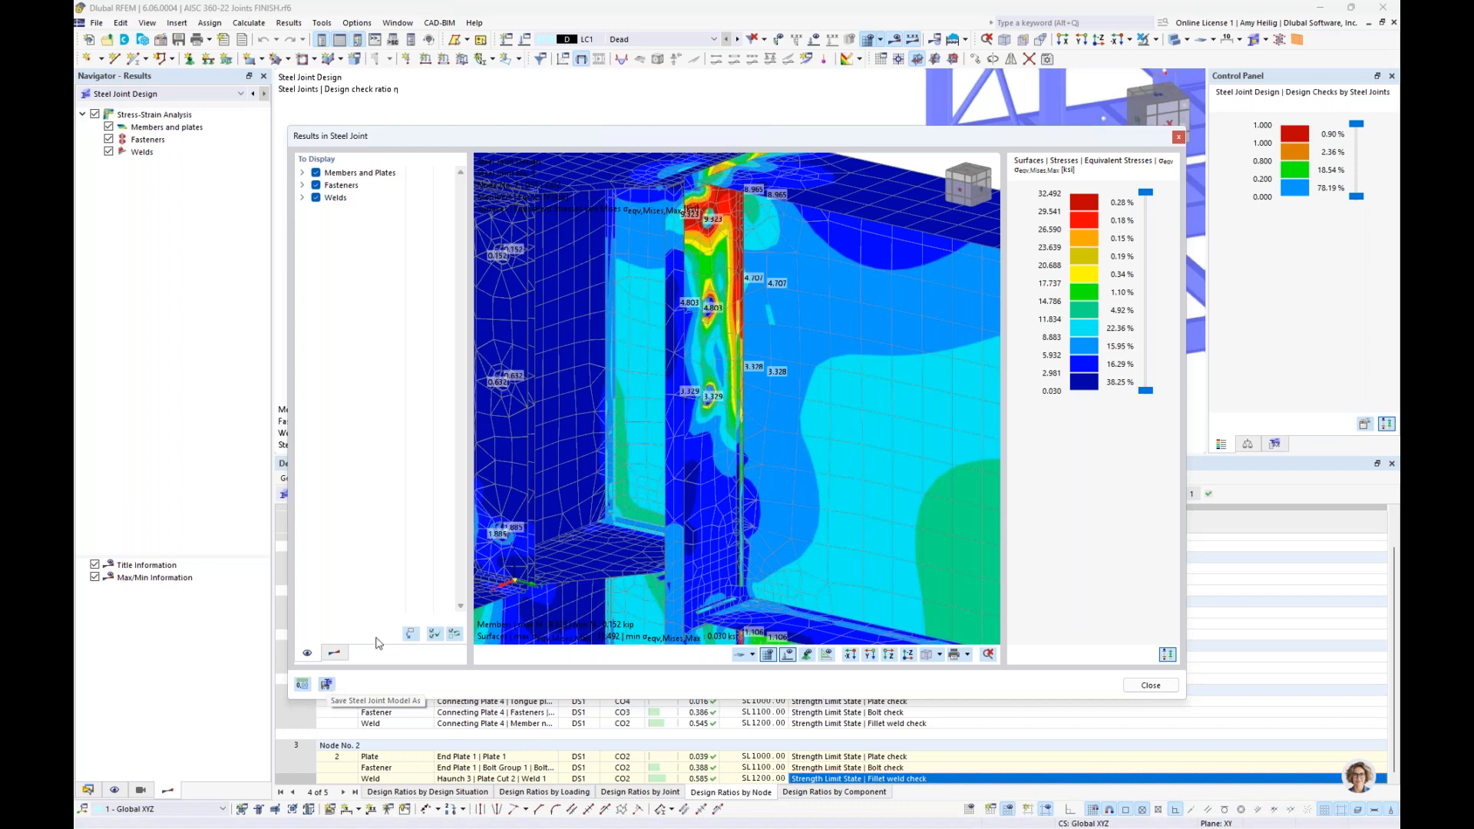
pyautogui.scroll(-5, 687, 444)
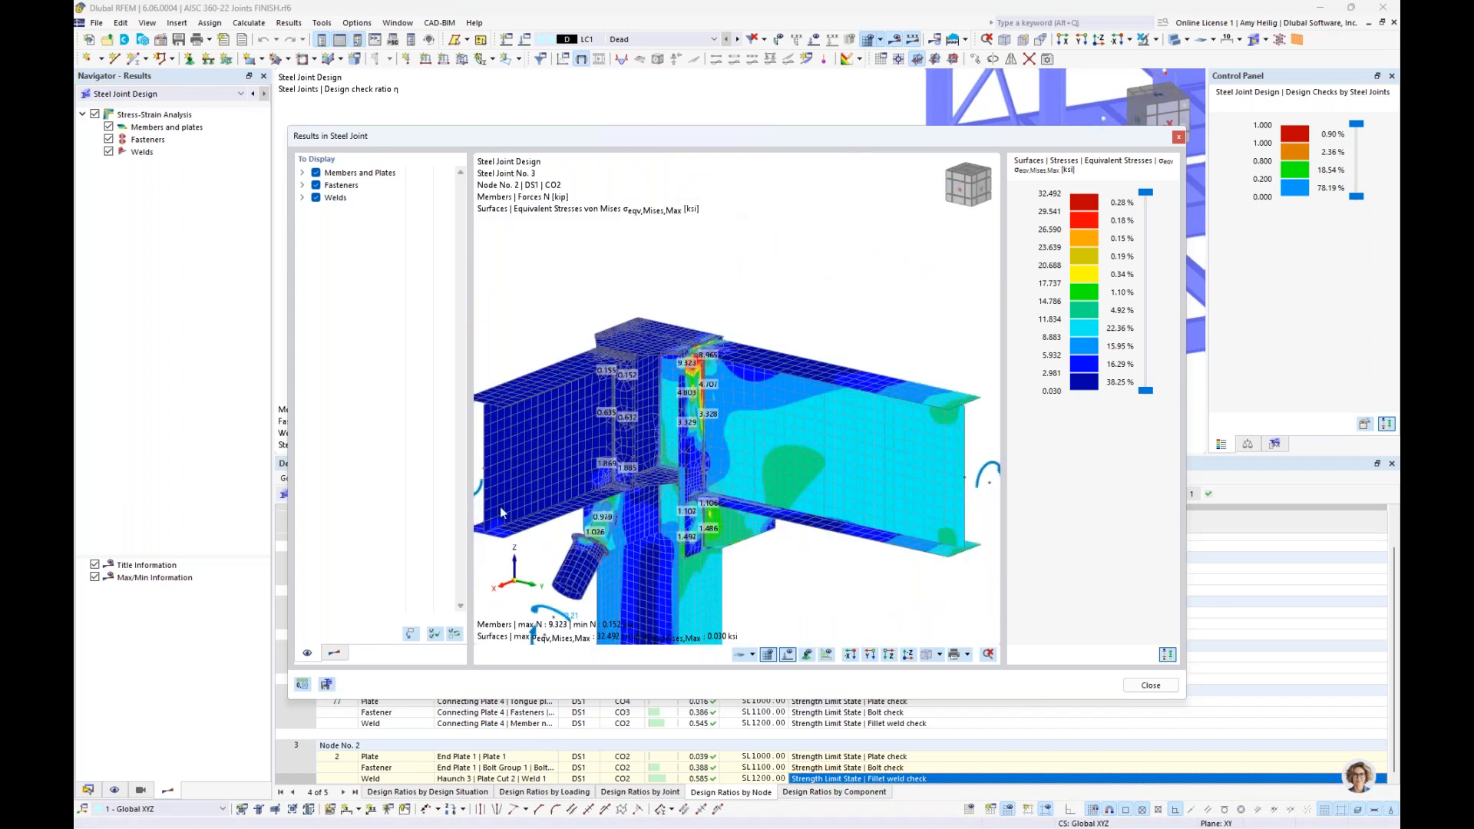
pyautogui.click(1150, 686)
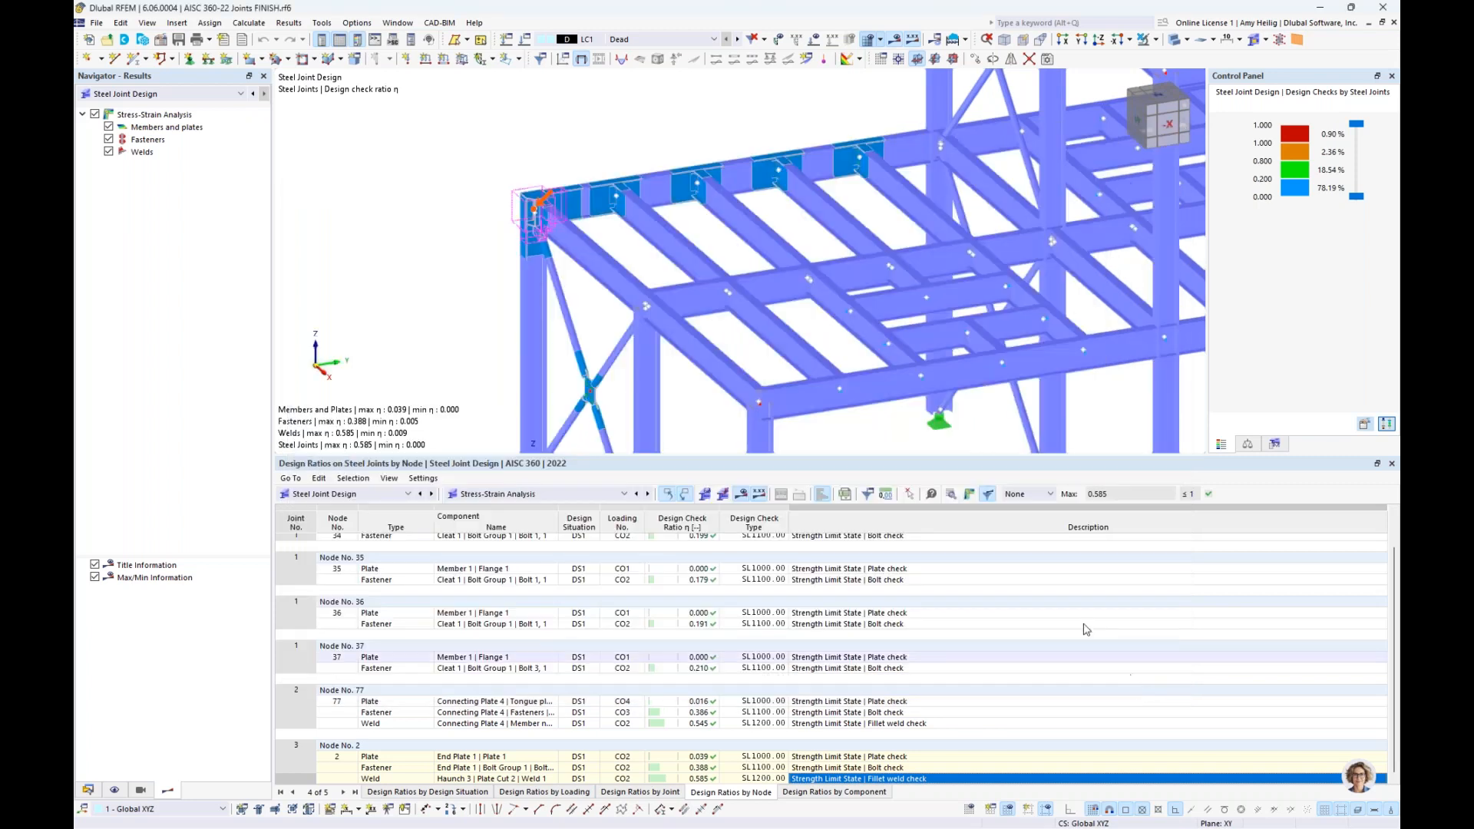
# Step: Switch to the model AISC 360-22 Webinar-SteelJoints-000002.rf6, review its load case list, and keep LC1 displayed
pyautogui.click(407, 27)
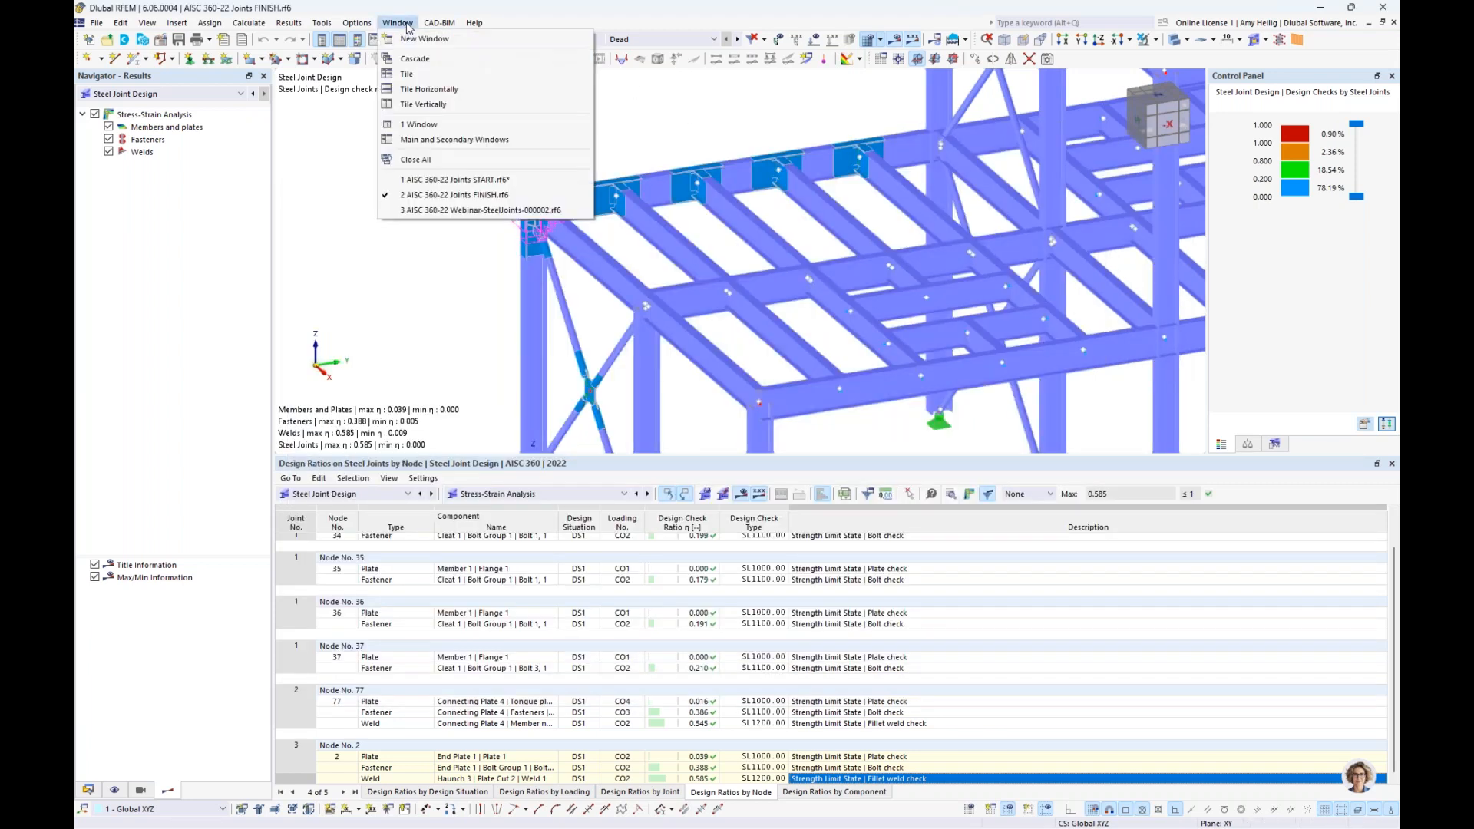
pyautogui.click(433, 216)
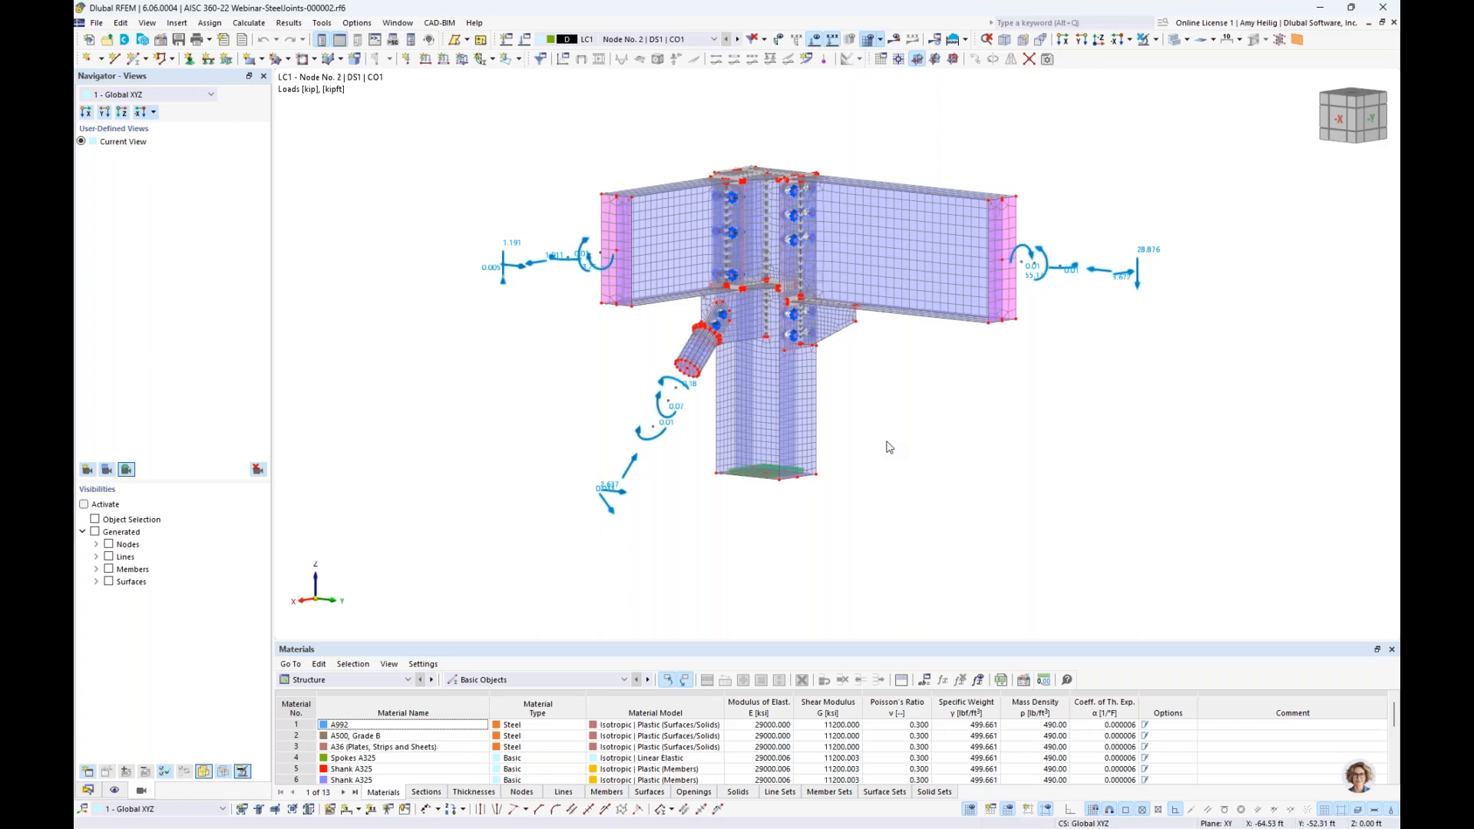
pyautogui.scroll(3, 866, 401)
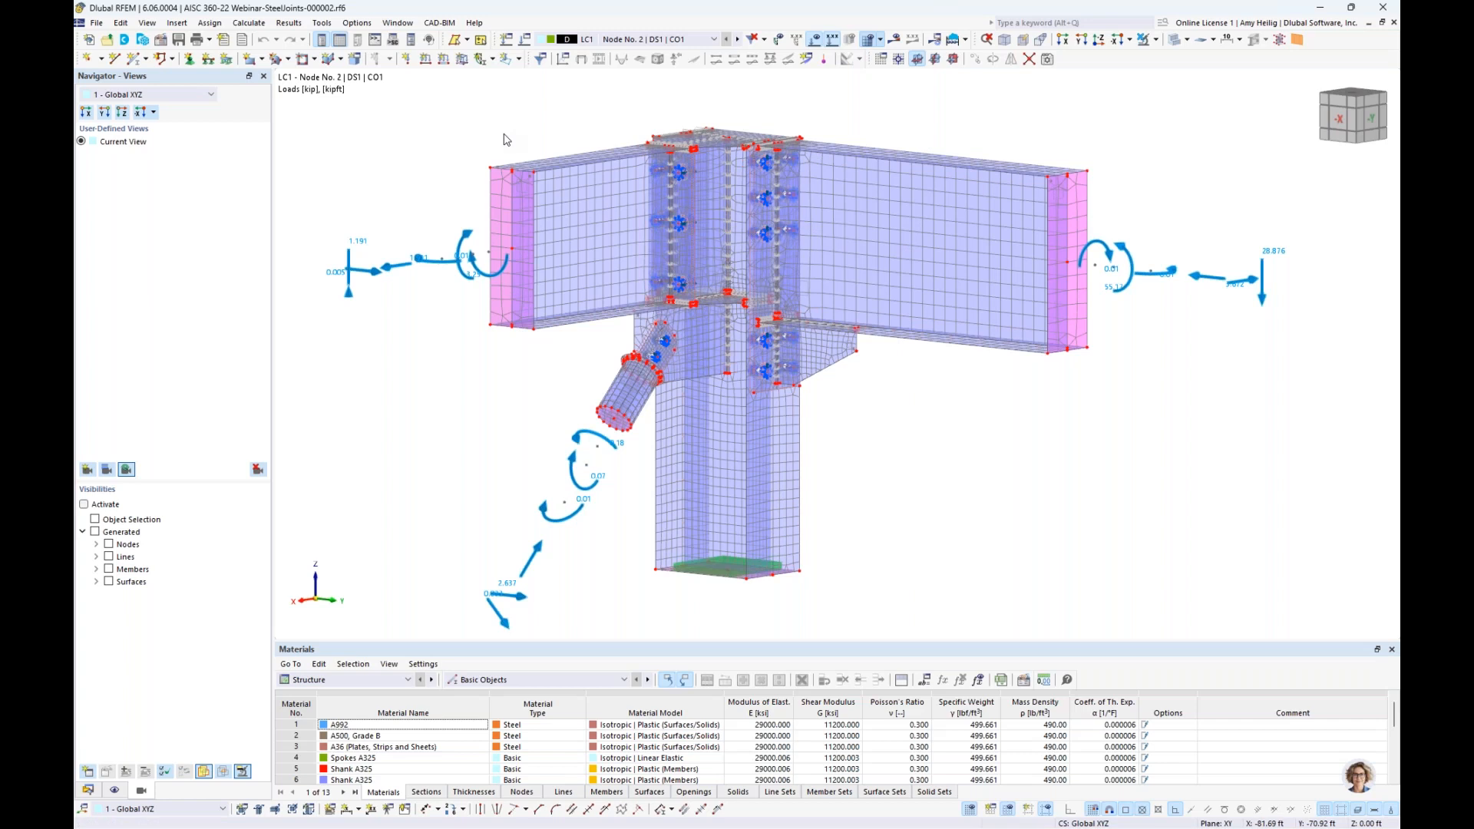
pyautogui.click(629, 39)
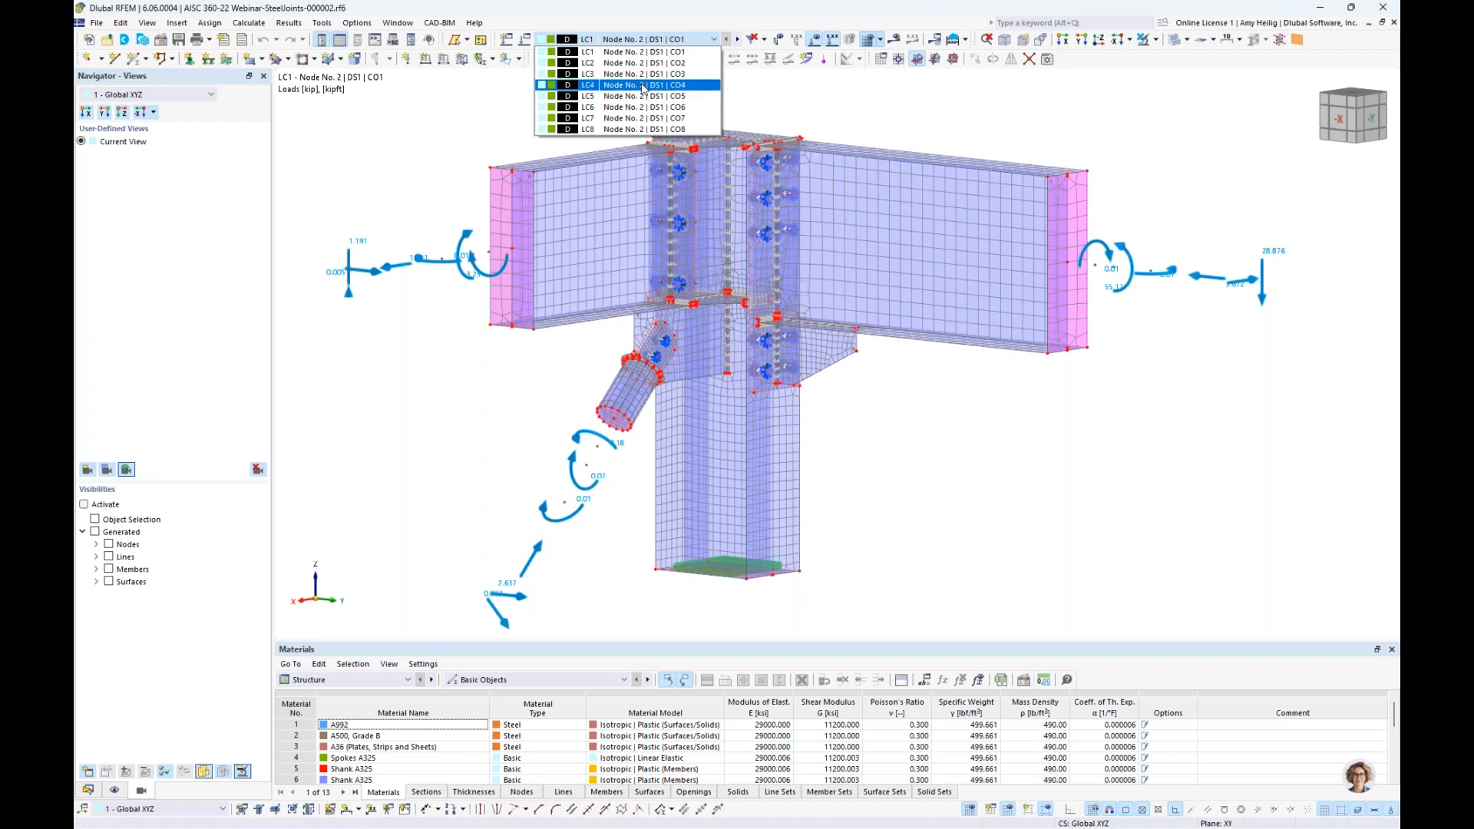
pyautogui.click(664, 52)
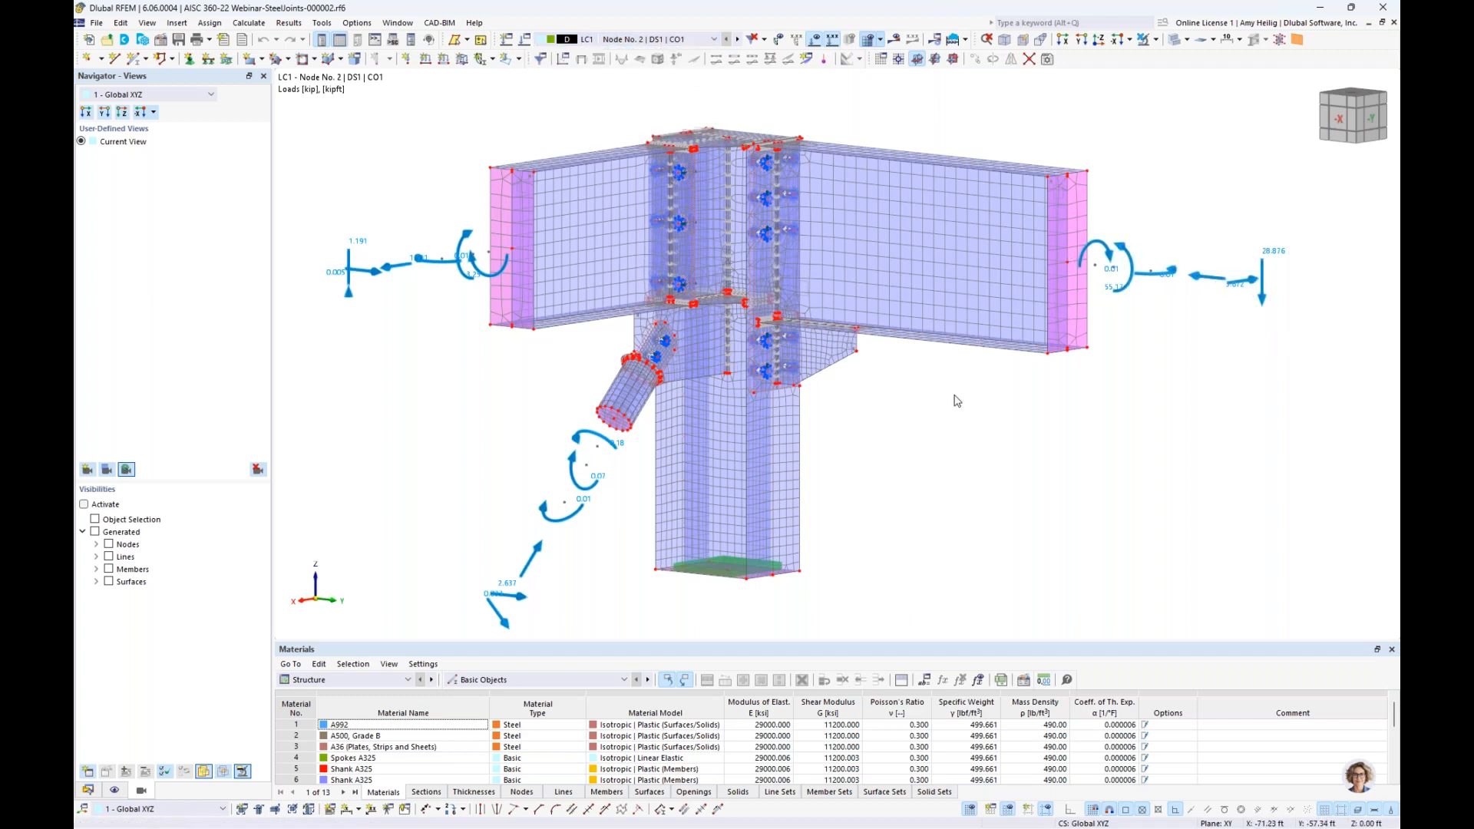
# Step: Step through the joint model's load cases up to LC4 to view the loads at node 2
pyautogui.scroll(-1, 985, 396)
pyautogui.keyDown('ctrl'); pyautogui.moveTo(984, 396); pyautogui.dragTo(961, 422, button='middle'); pyautogui.keyUp('ctrl')
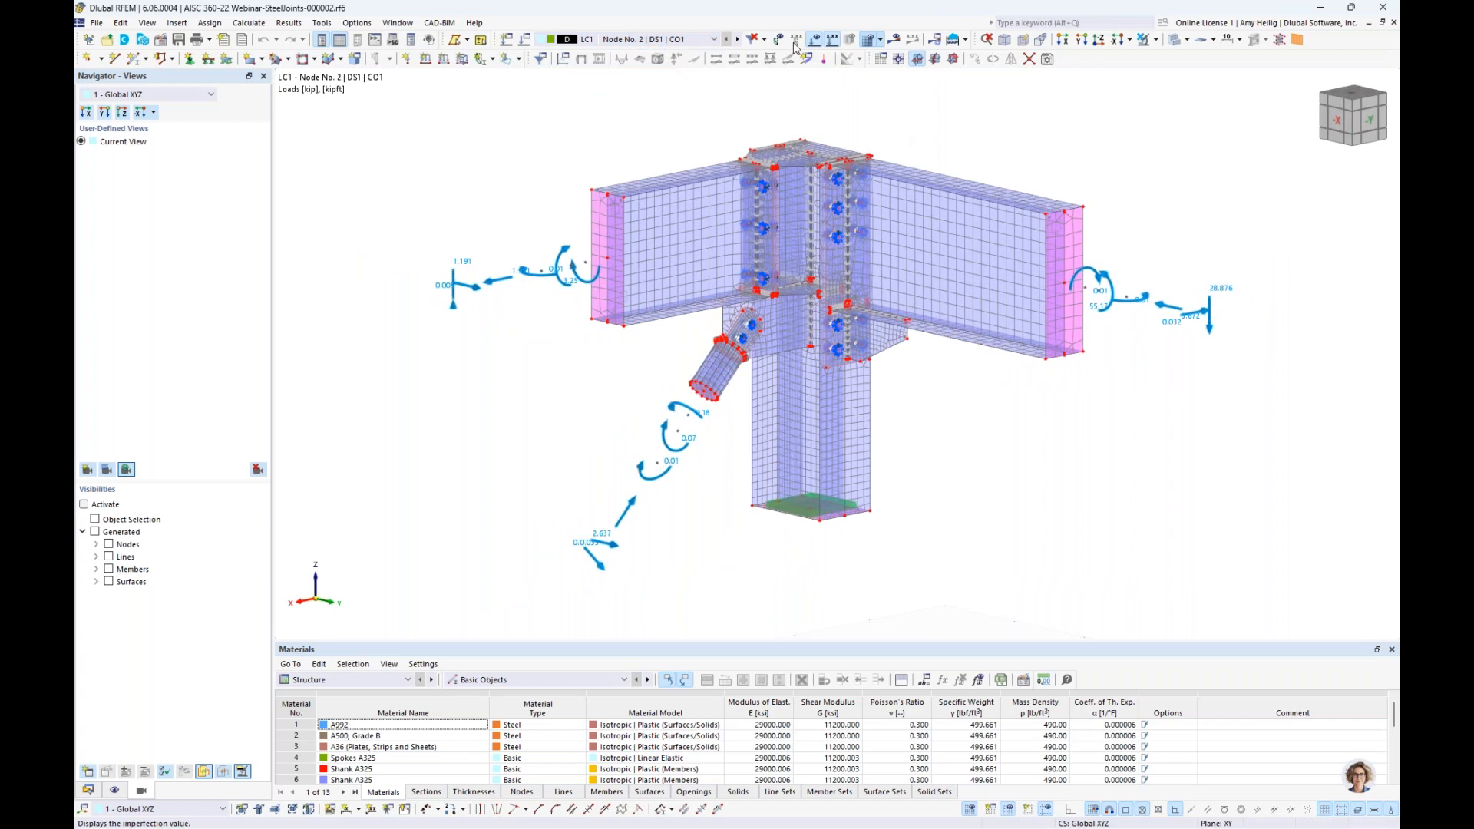
pyautogui.click(738, 39)
pyautogui.click(738, 39)
pyautogui.click(738, 39)
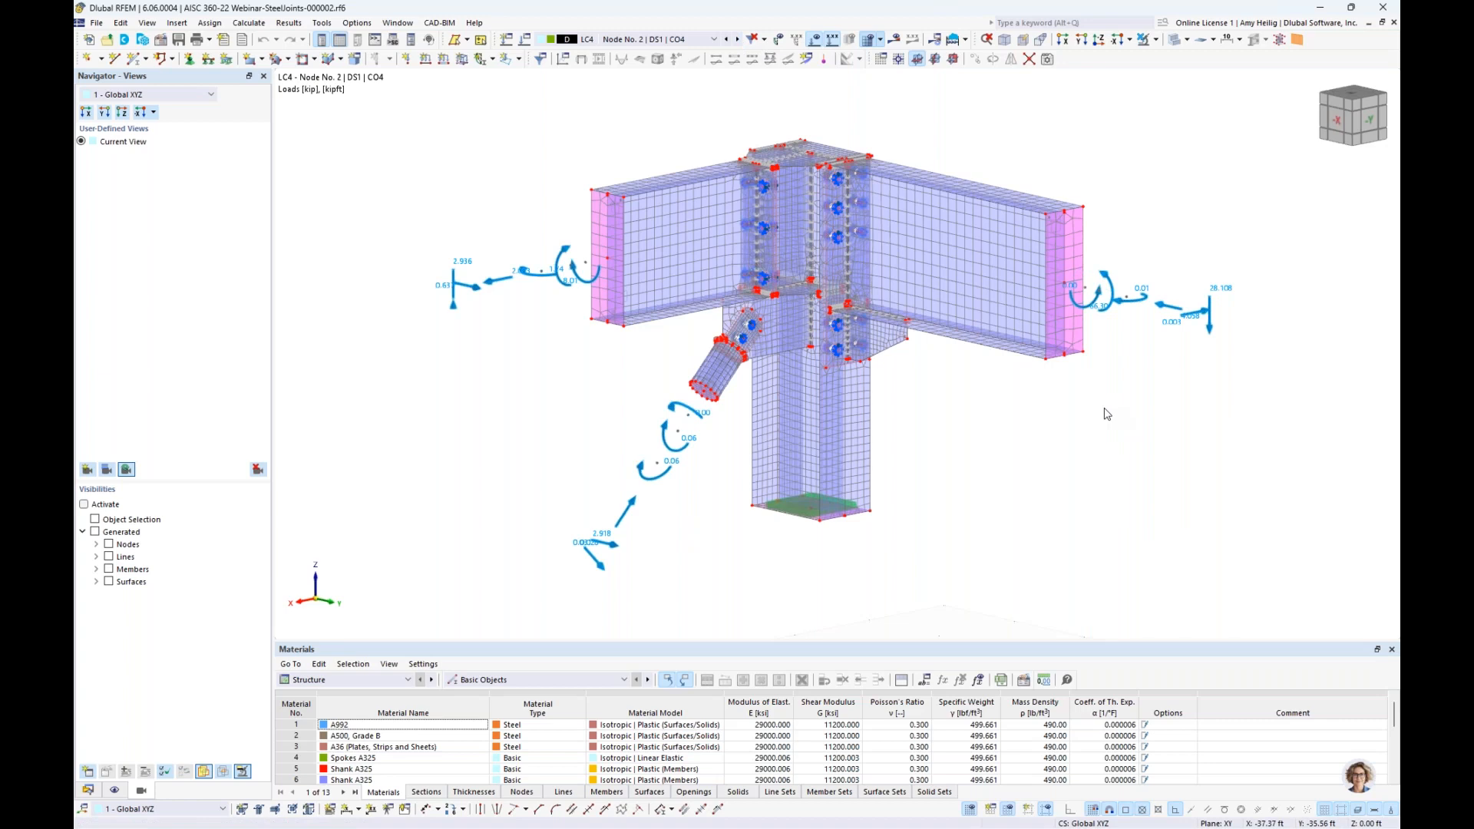
# Step: Return to the model AISC 360-22 Joints FINISH.rf6, enlarge the table area, and show its Steel Joint Design results table
pyautogui.click(409, 24)
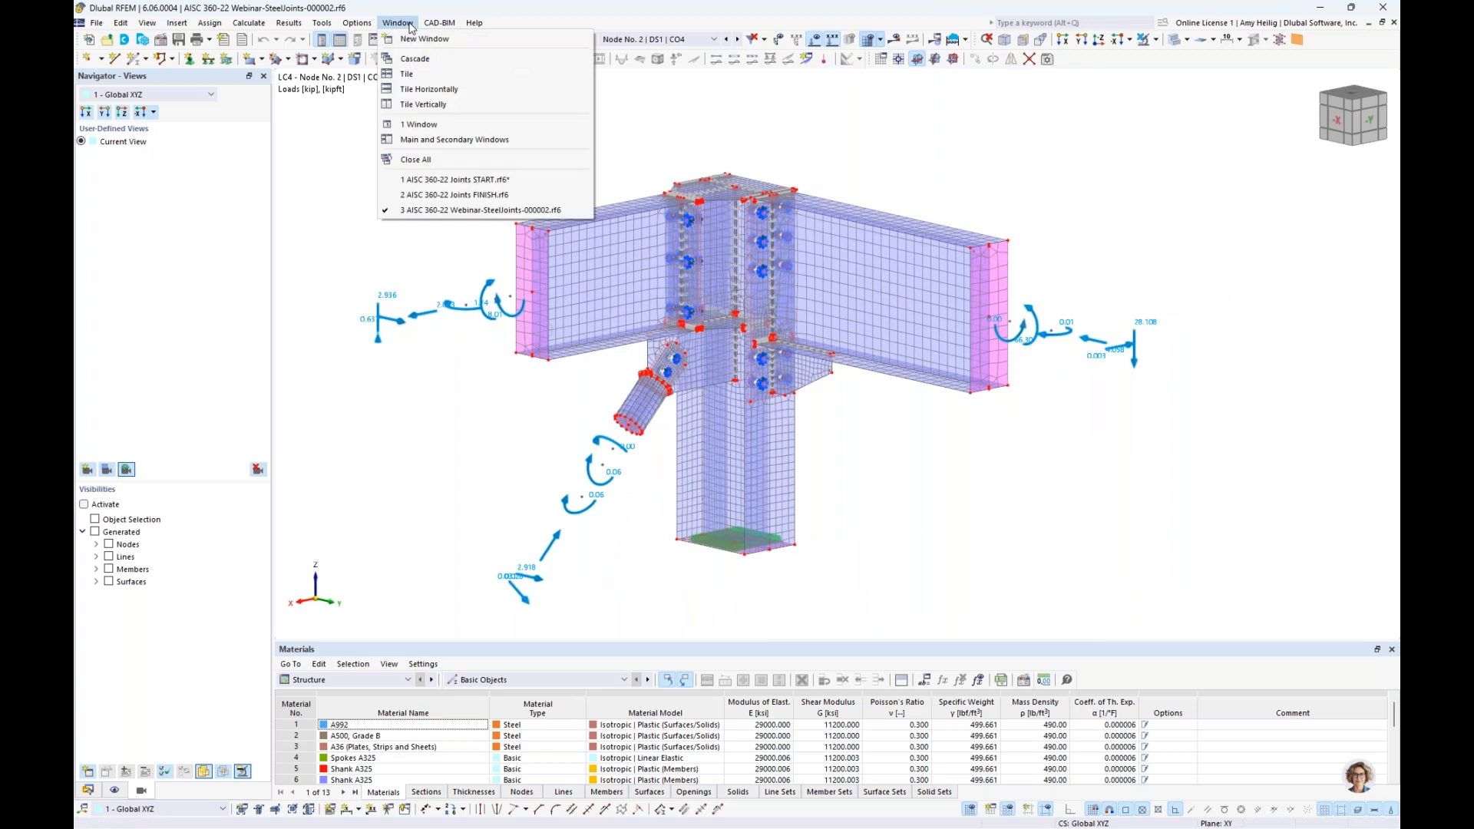
pyautogui.click(472, 197)
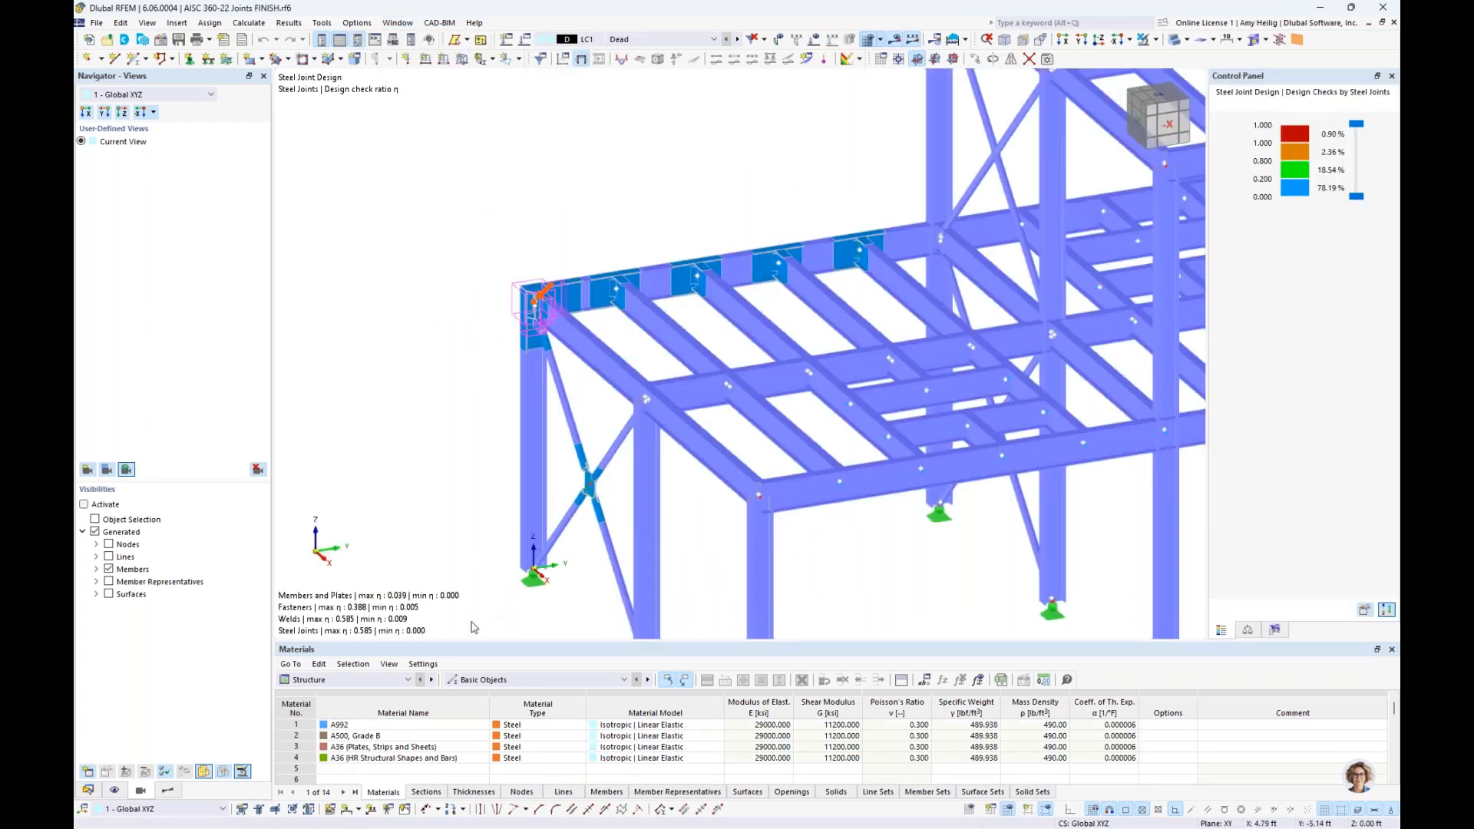
pyautogui.moveTo(484, 642); pyautogui.dragTo(504, 589)
pyautogui.click(350, 626)
pyautogui.click(354, 726)
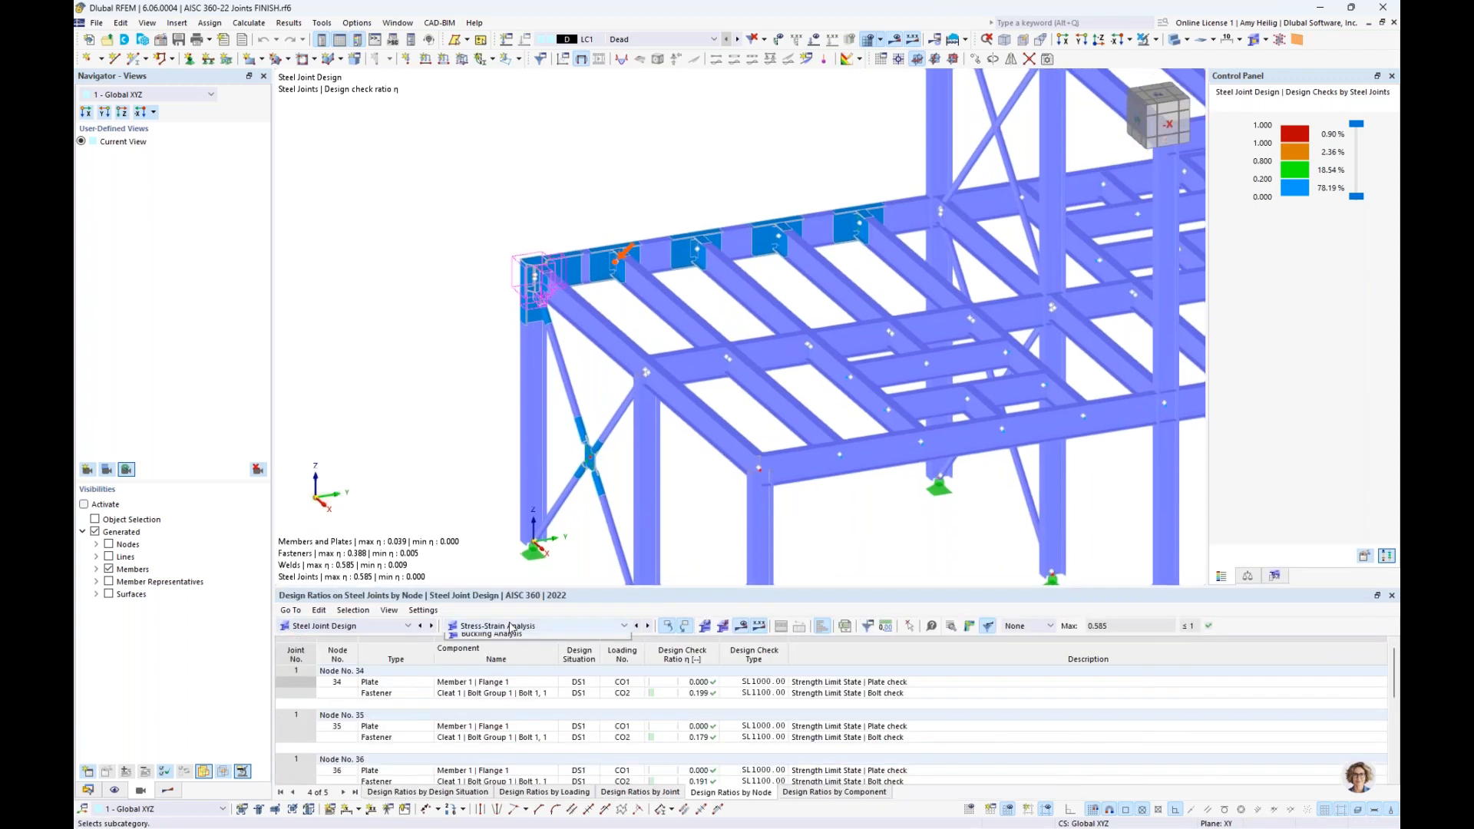
# Step: Switch the results table to Buckling Analysis and enlarge it to show more load combinations
pyautogui.click(507, 626)
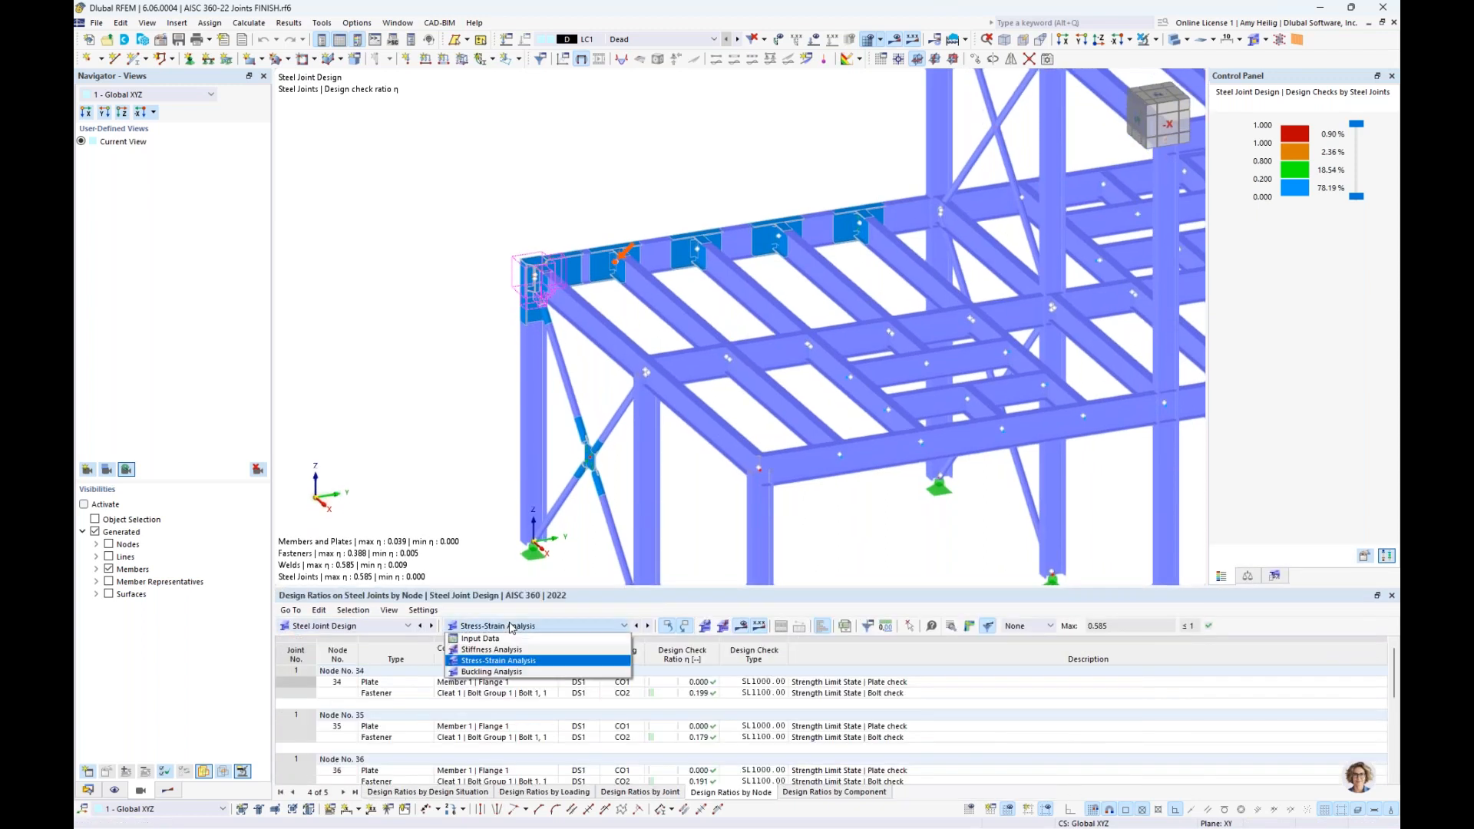
pyautogui.click(508, 673)
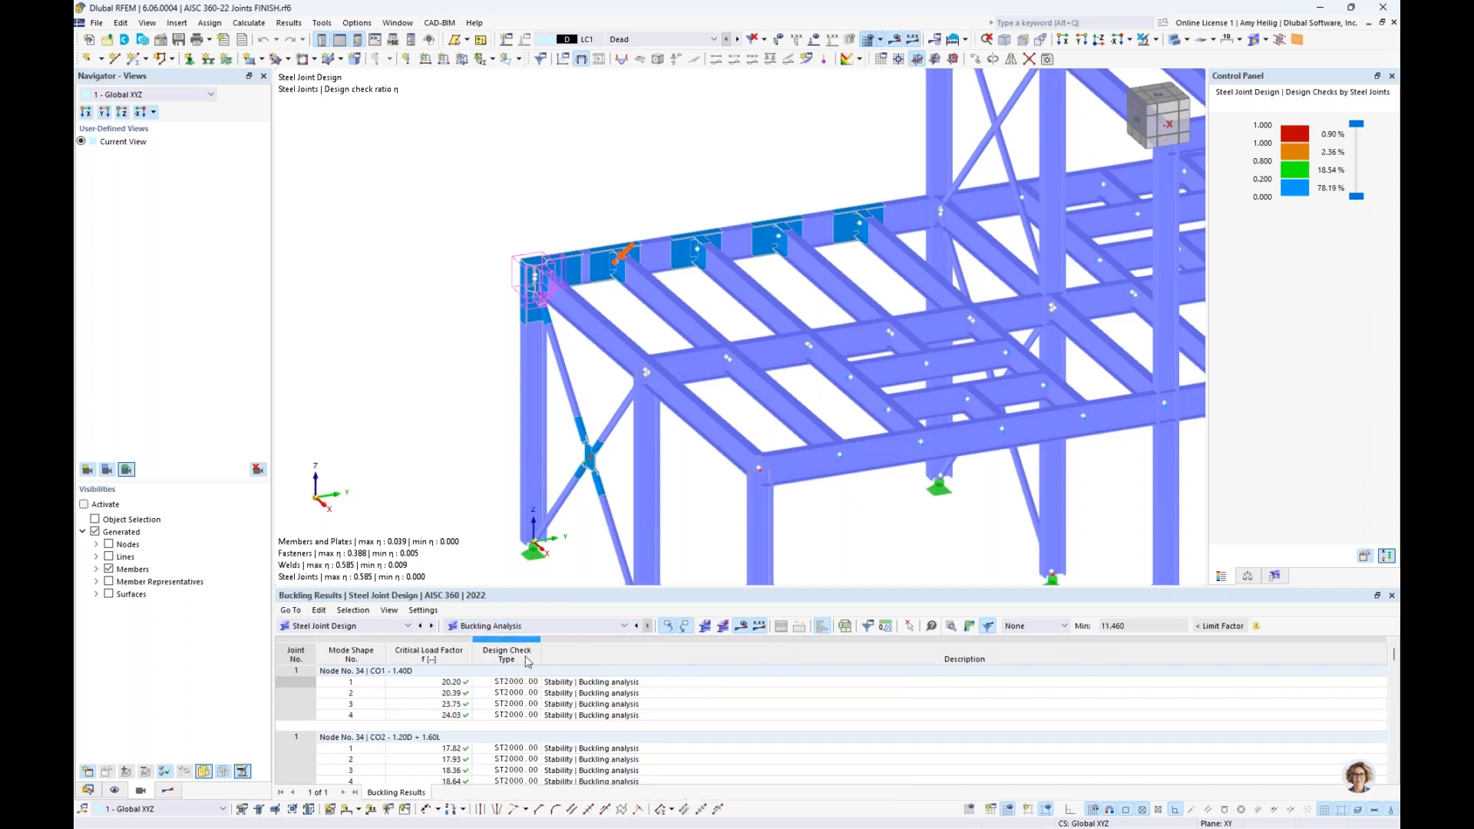
pyautogui.moveTo(673, 587); pyautogui.dragTo(673, 490)
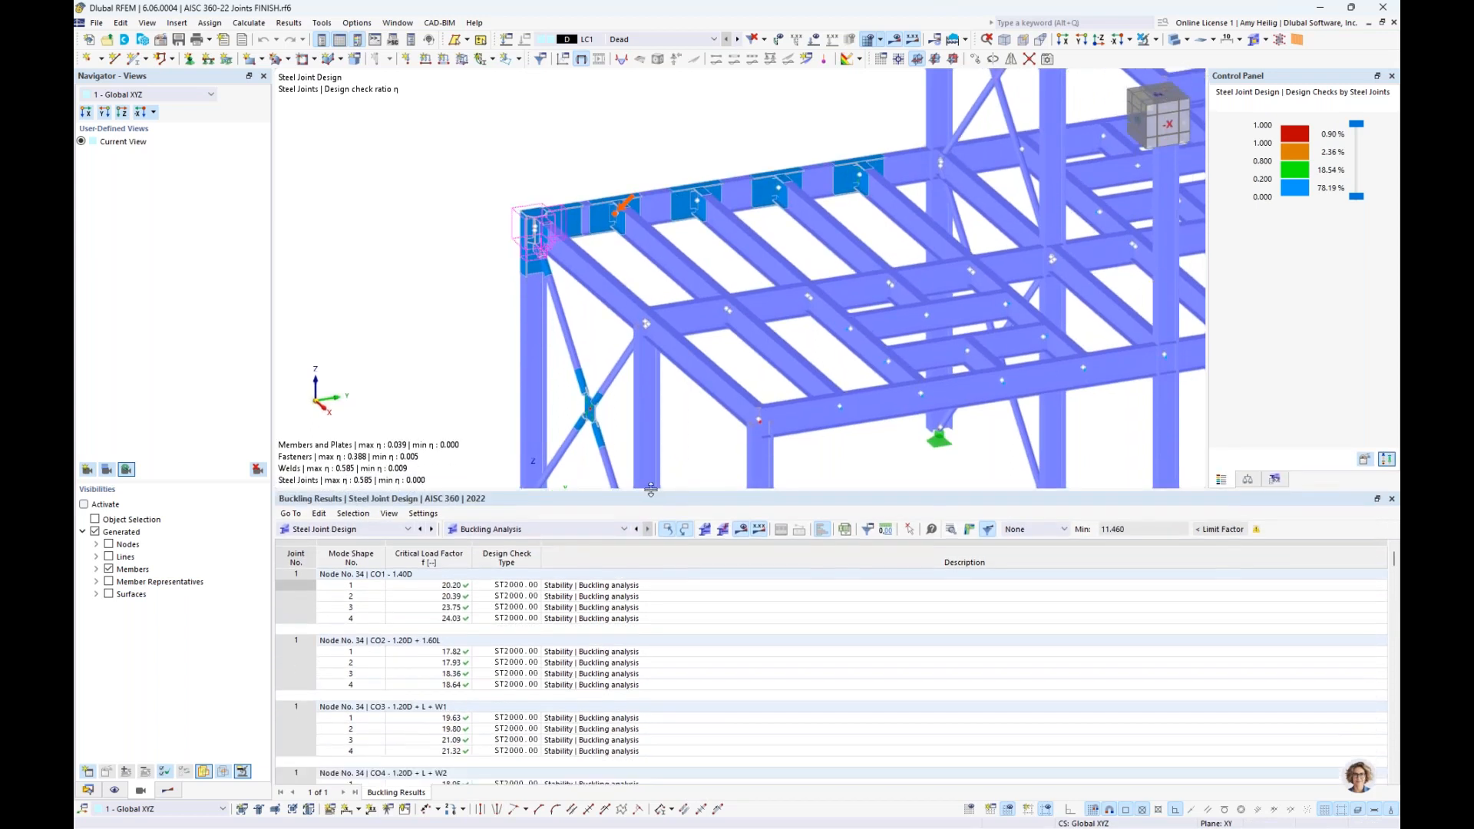
# Step: Compare node 34's first critical load factors for CO1 and CO2, and display mode shape 1 of CO2 graphically
pyautogui.click(452, 587)
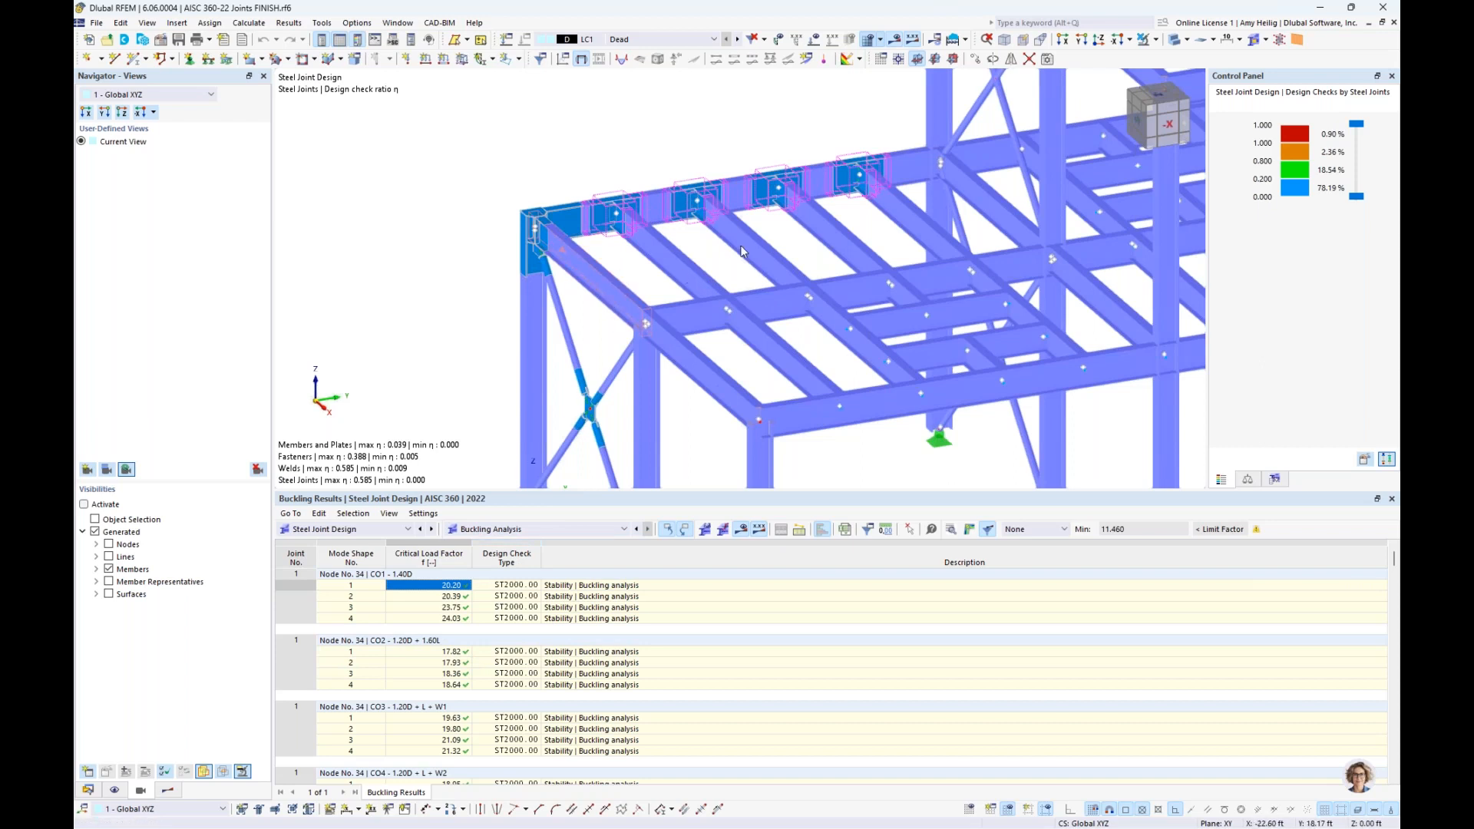
pyautogui.click(443, 655)
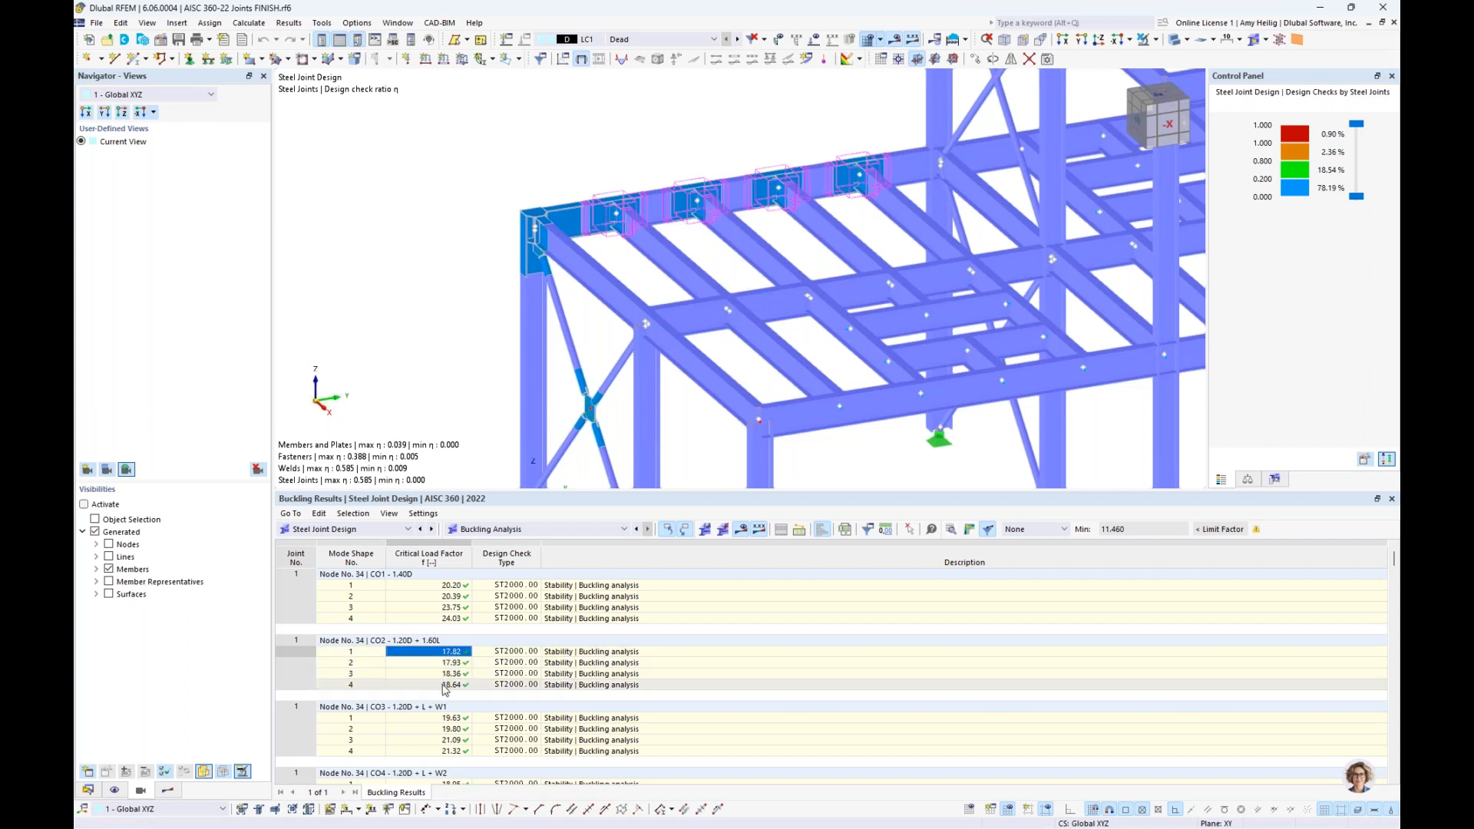
pyautogui.click(969, 531)
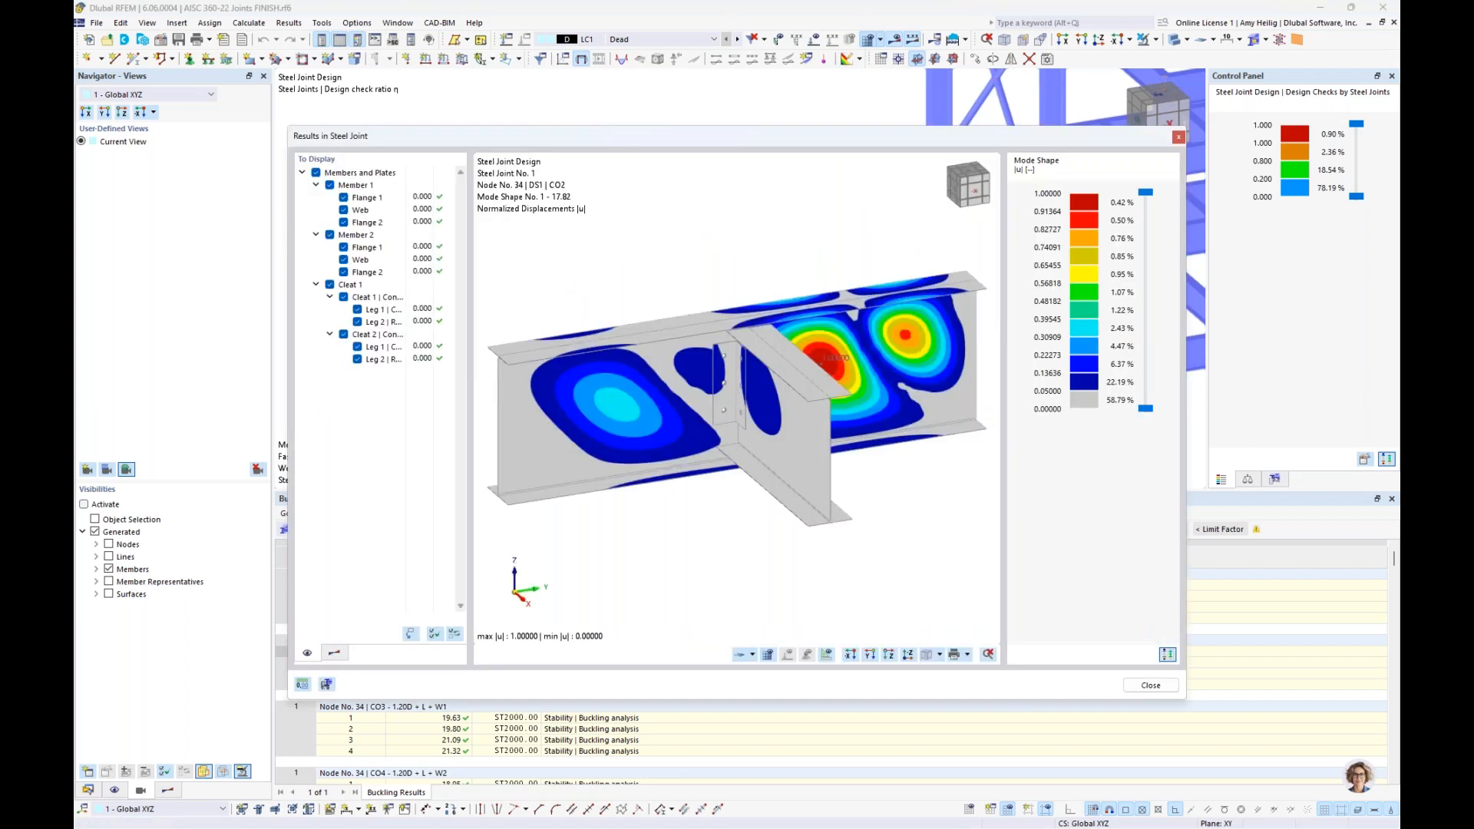
pyautogui.keyDown('ctrl'); pyautogui.moveTo(939, 520); pyautogui.dragTo(665, 428, button='middle'); pyautogui.keyUp('ctrl')
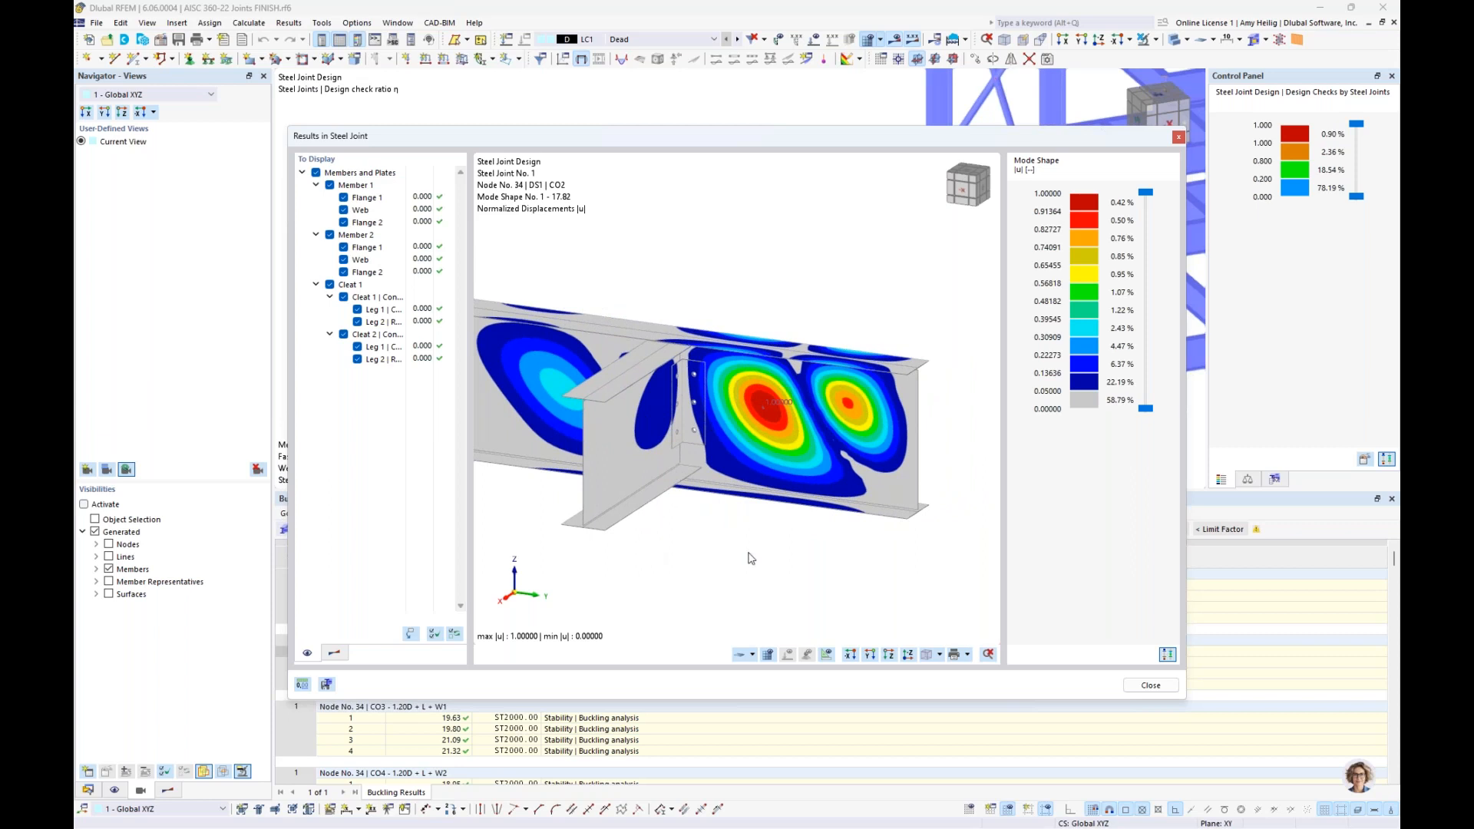
# Step: Set the mode shape's display factor to 0.10, inspect the deformed web from several angles, and close the graphical results
pyautogui.click(333, 654)
pyautogui.click(437, 173)
pyautogui.write('0.1')
pyautogui.press('Return')
pyautogui.keyDown('ctrl'); pyautogui.moveTo(859, 296); pyautogui.dragTo(793, 398, button='middle'); pyautogui.keyUp('ctrl')
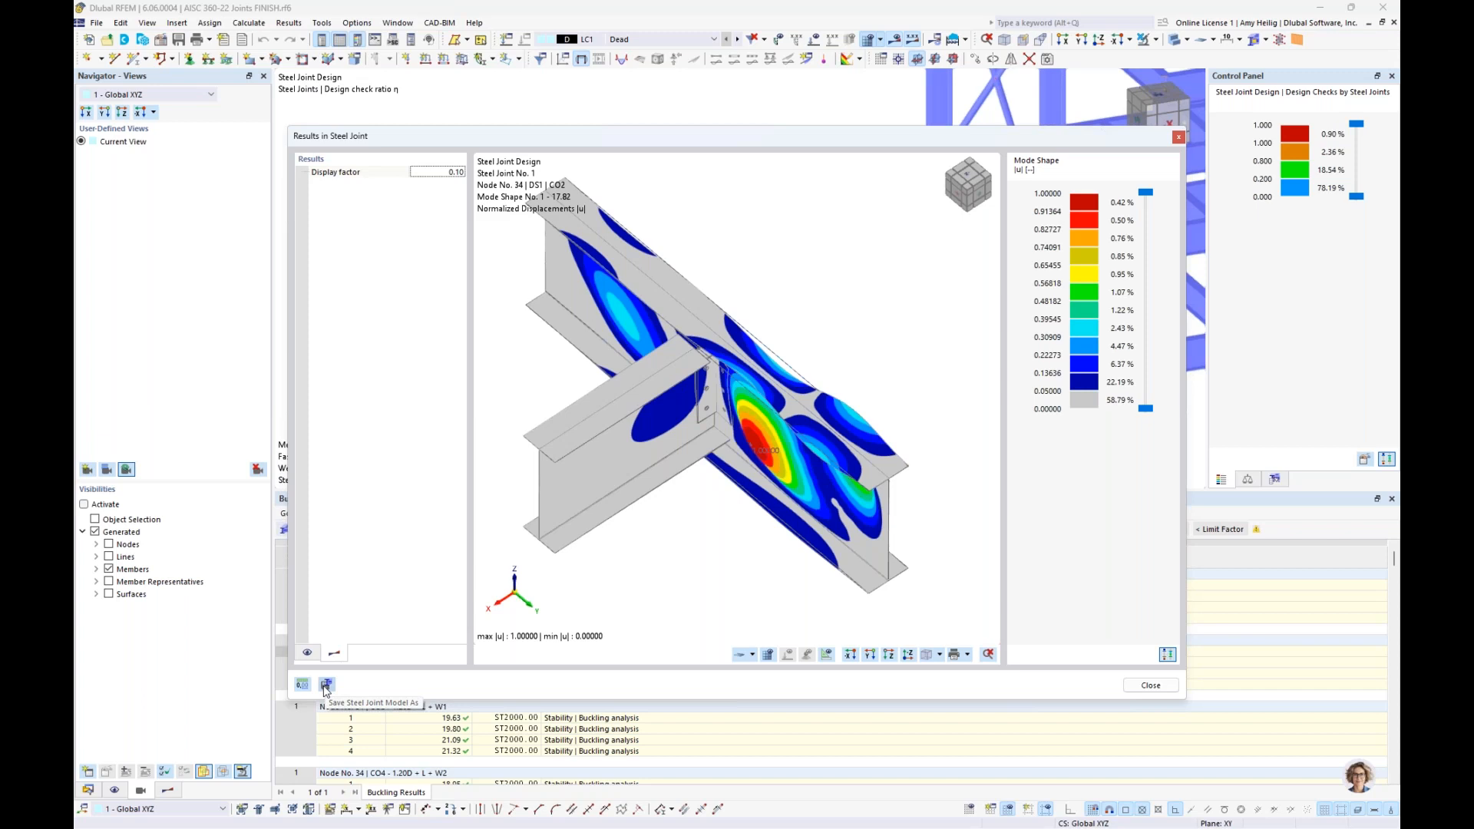
pyautogui.keyDown('ctrl'); pyautogui.moveTo(718, 527); pyautogui.dragTo(771, 459, button='middle'); pyautogui.keyUp('ctrl')
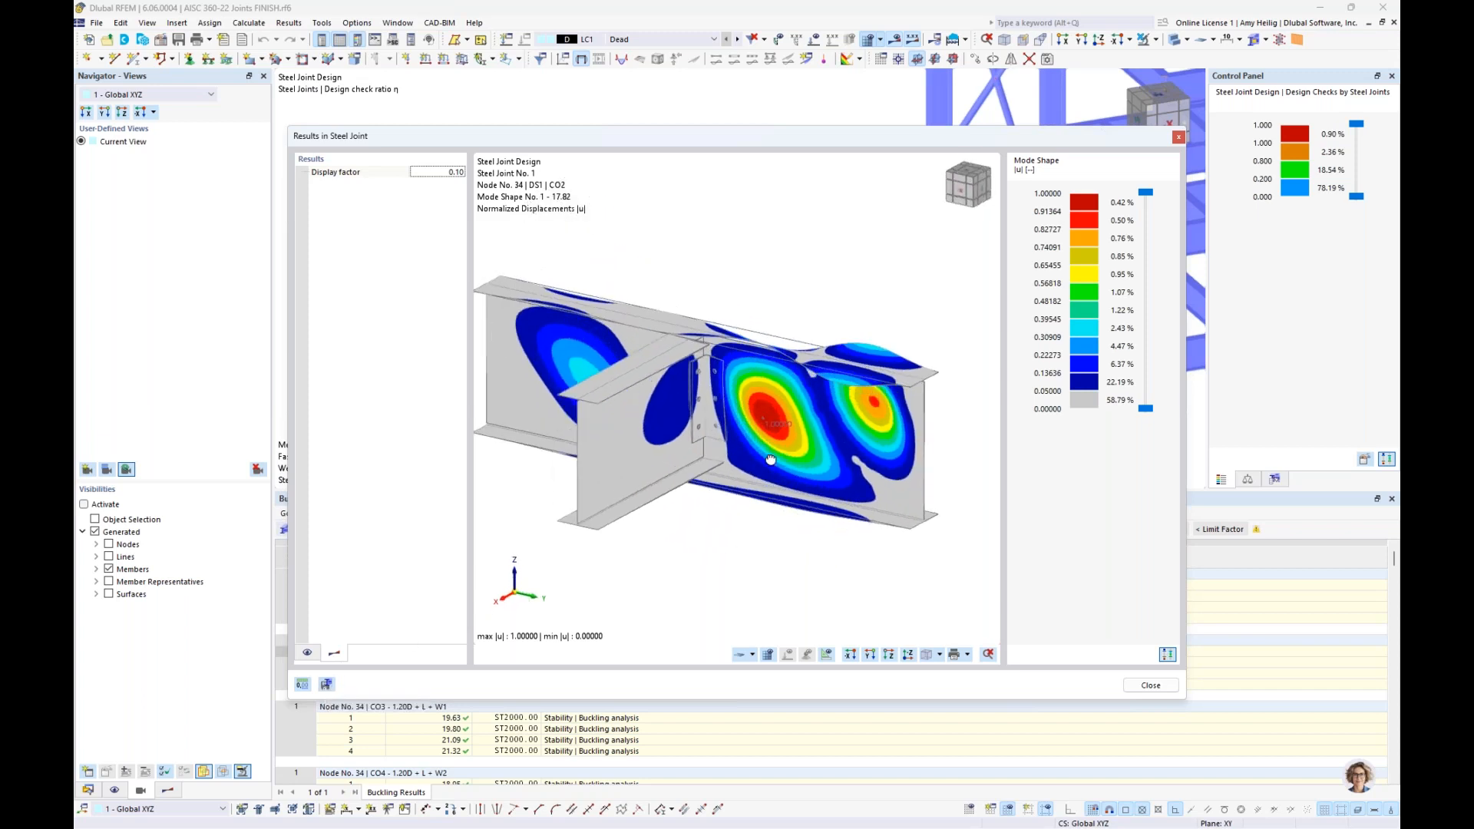
pyautogui.click(1148, 688)
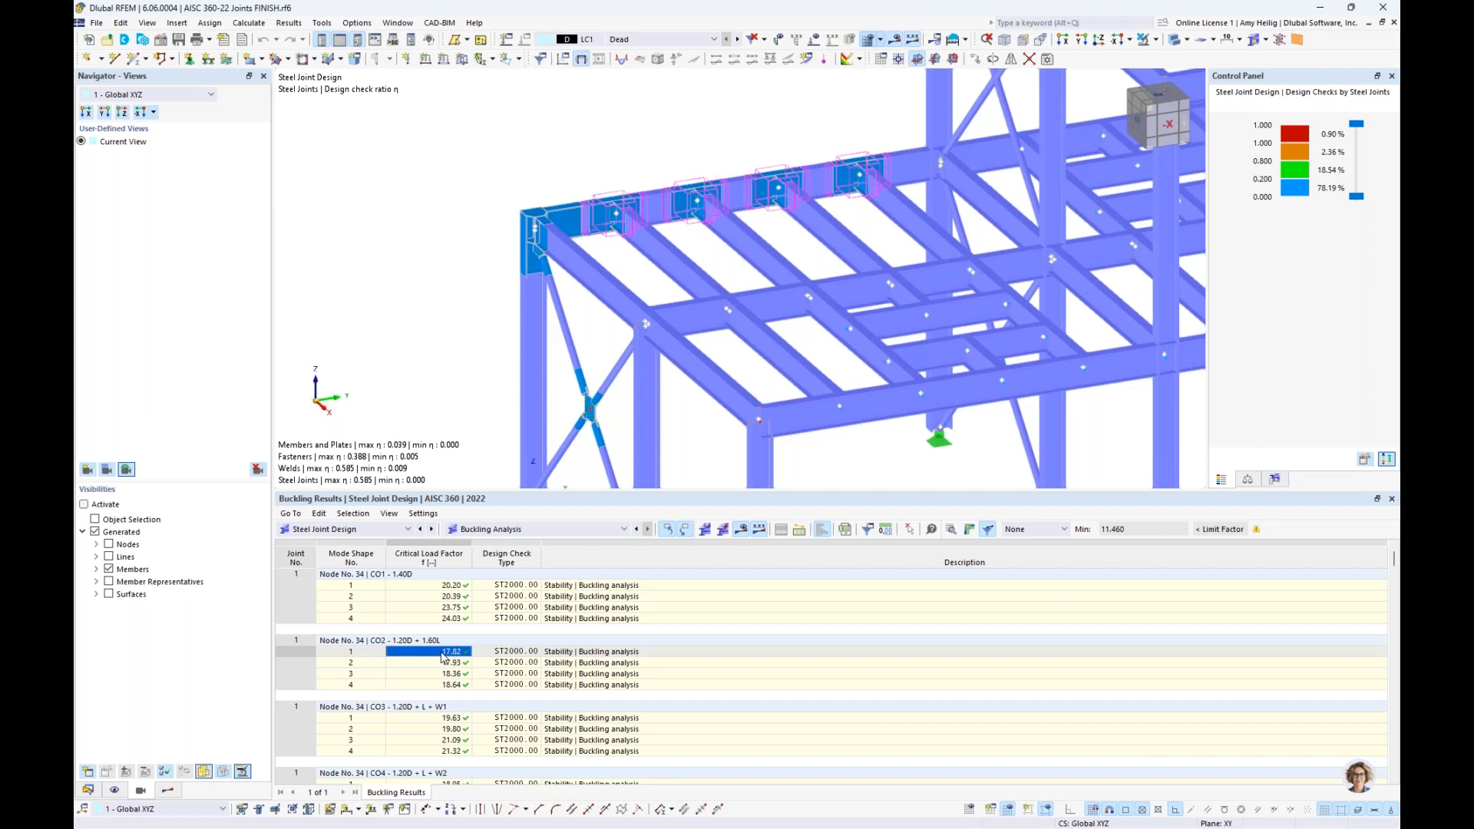
# Step: Show the Stiffness Analysis results, select Member 2's positive My rotational stiffness, and examine the node 2 connection up close
pyautogui.click(503, 529)
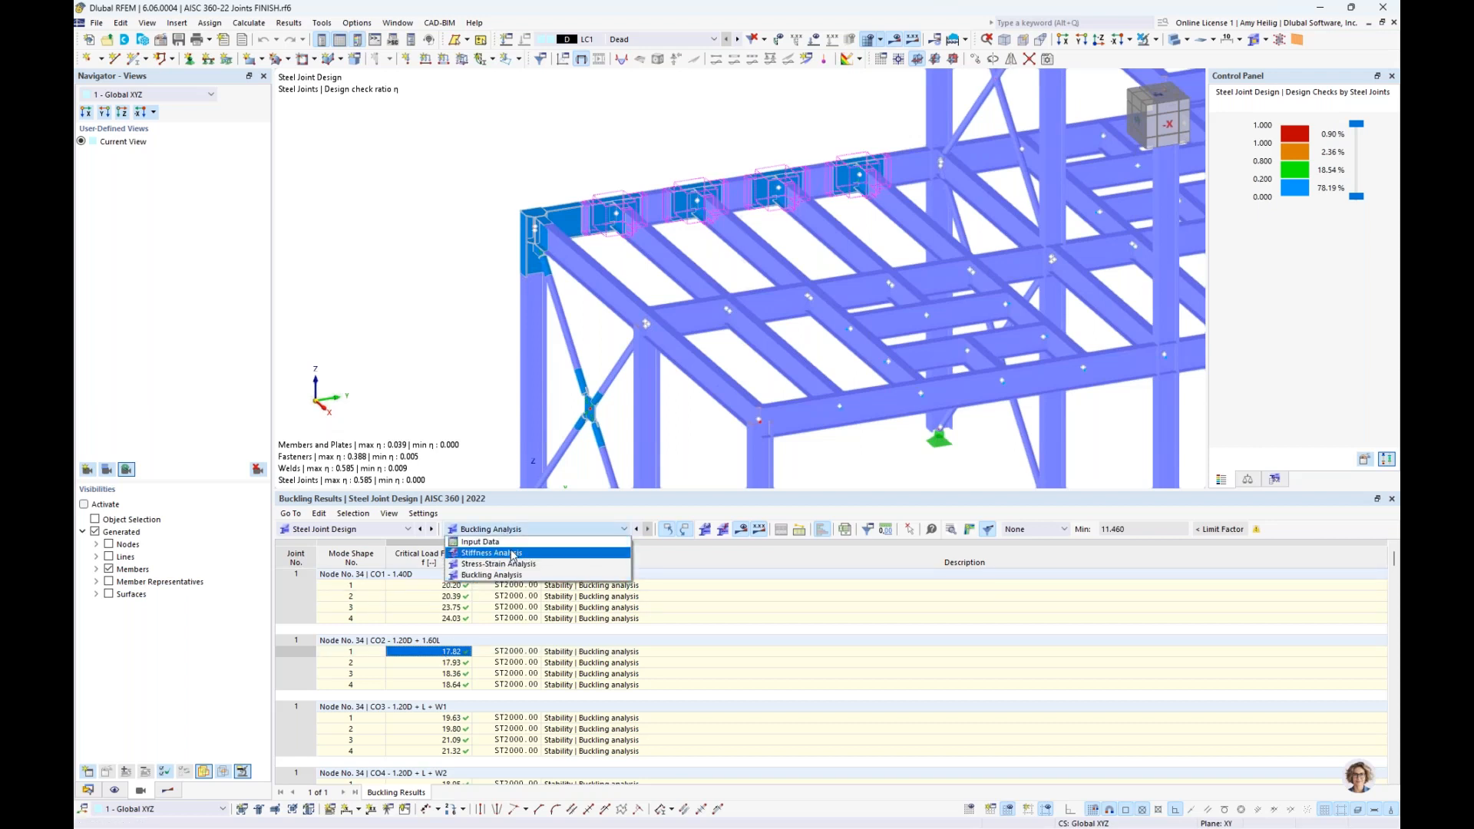
pyautogui.click(514, 554)
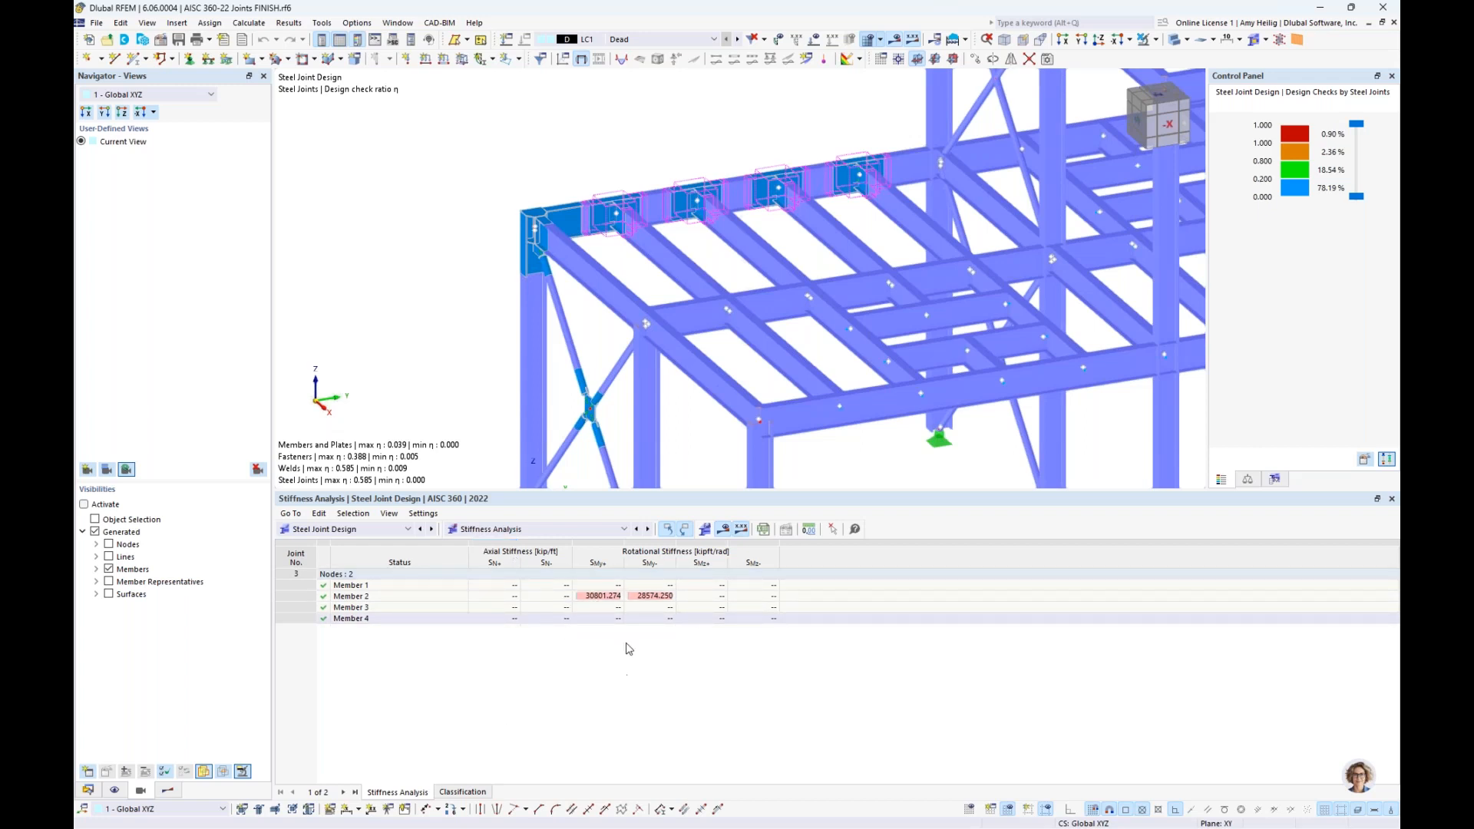
pyautogui.click(607, 597)
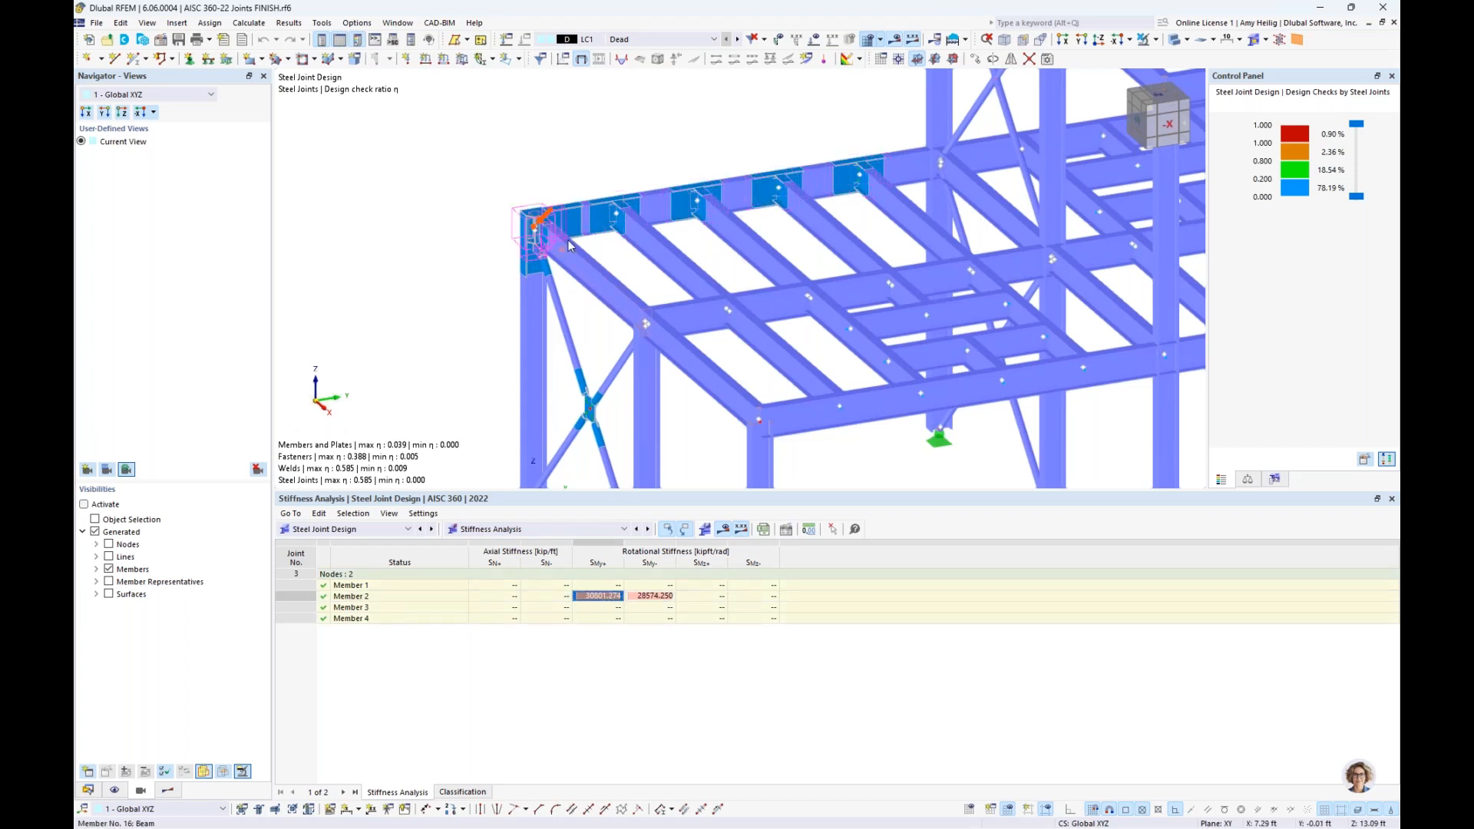
pyautogui.scroll(5, 584, 241)
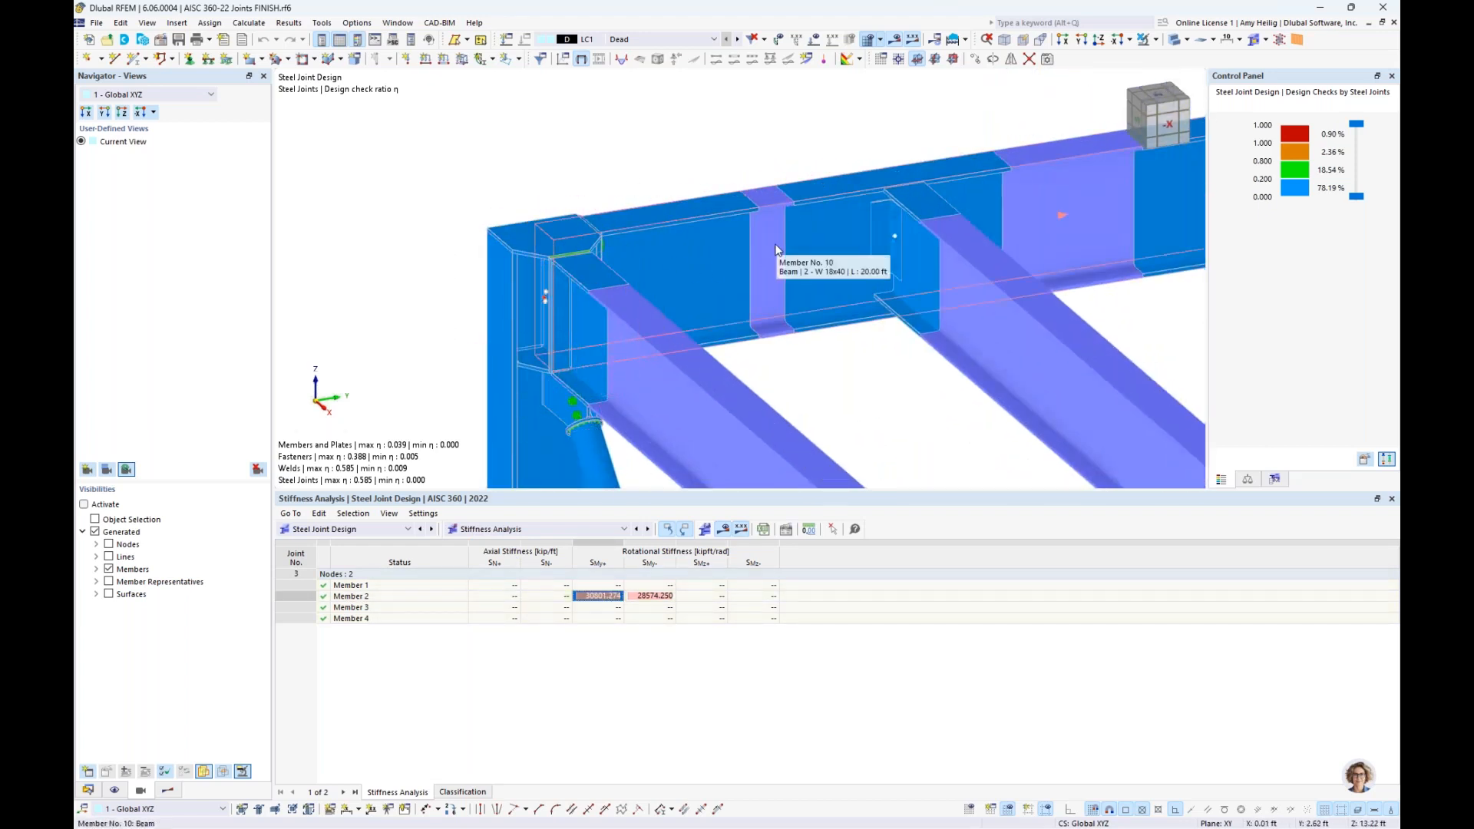
pyautogui.keyDown('ctrl'); pyautogui.moveTo(930, 396); pyautogui.dragTo(824, 339, button='middle'); pyautogui.keyUp('ctrl')
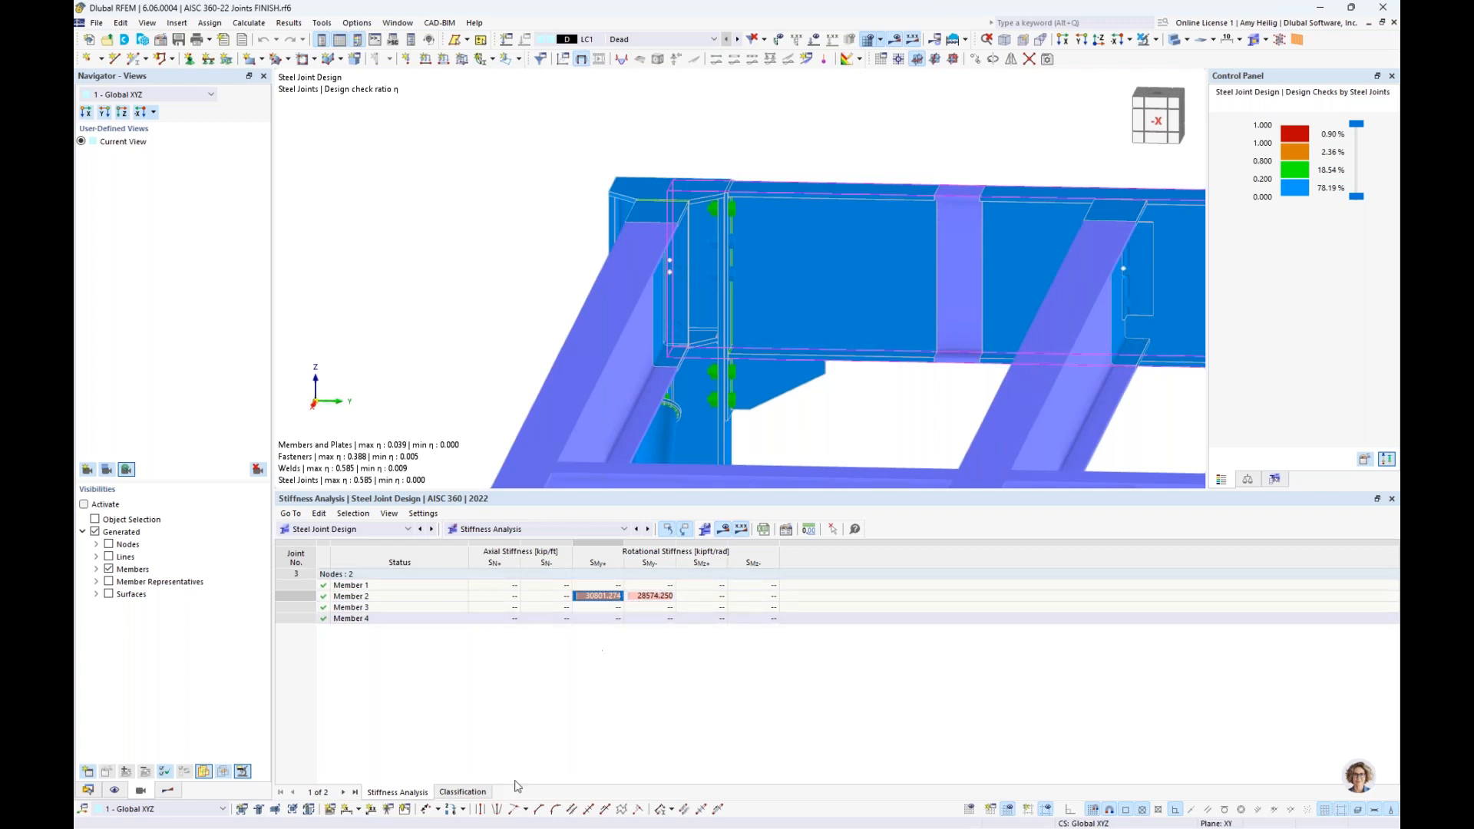
# Step: Review the stiffness classification of Member 2, return to the stiffness values, and select its negative My rotational stiffness
pyautogui.click(482, 794)
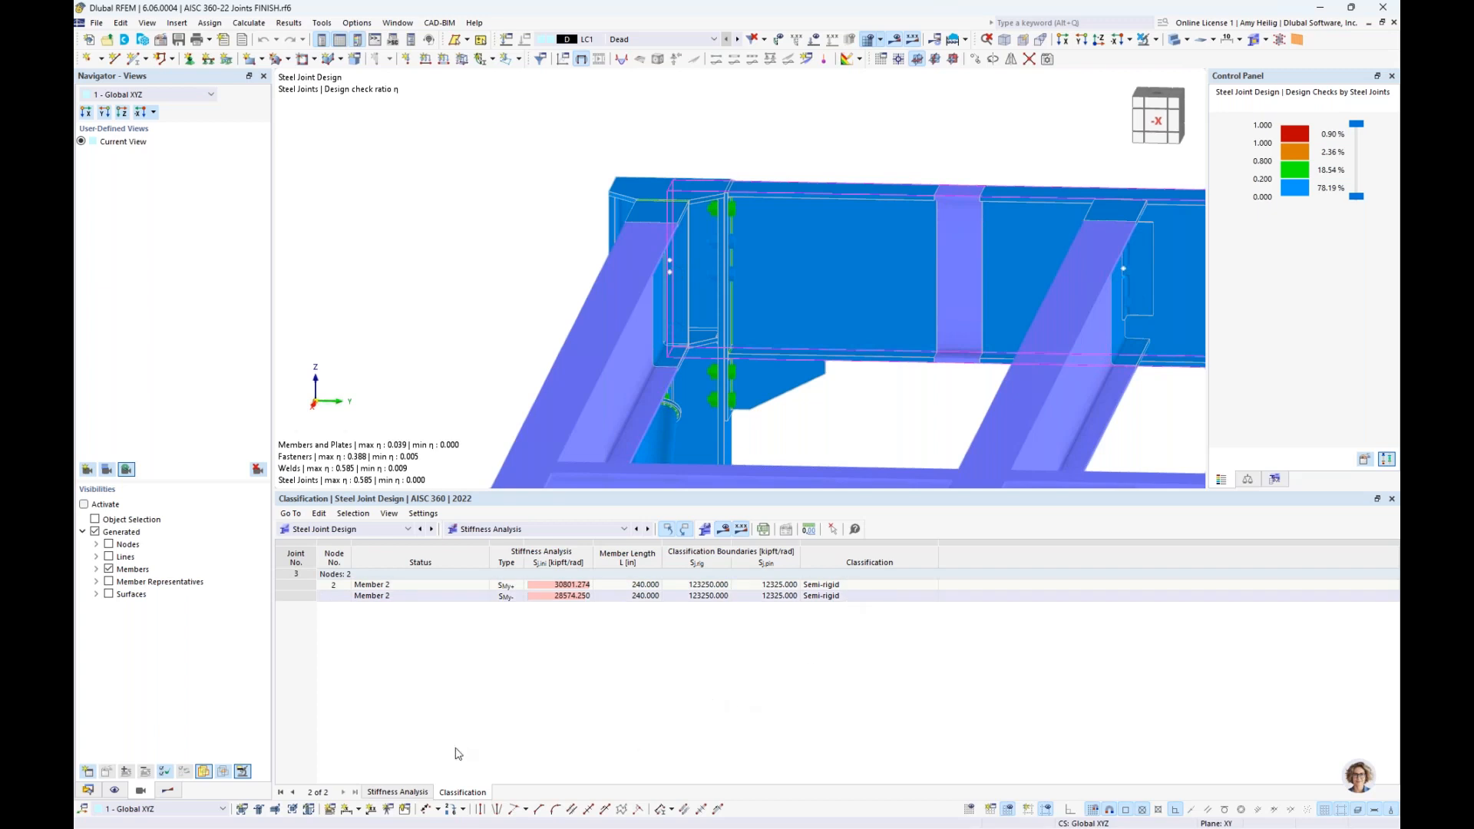
pyautogui.click(408, 792)
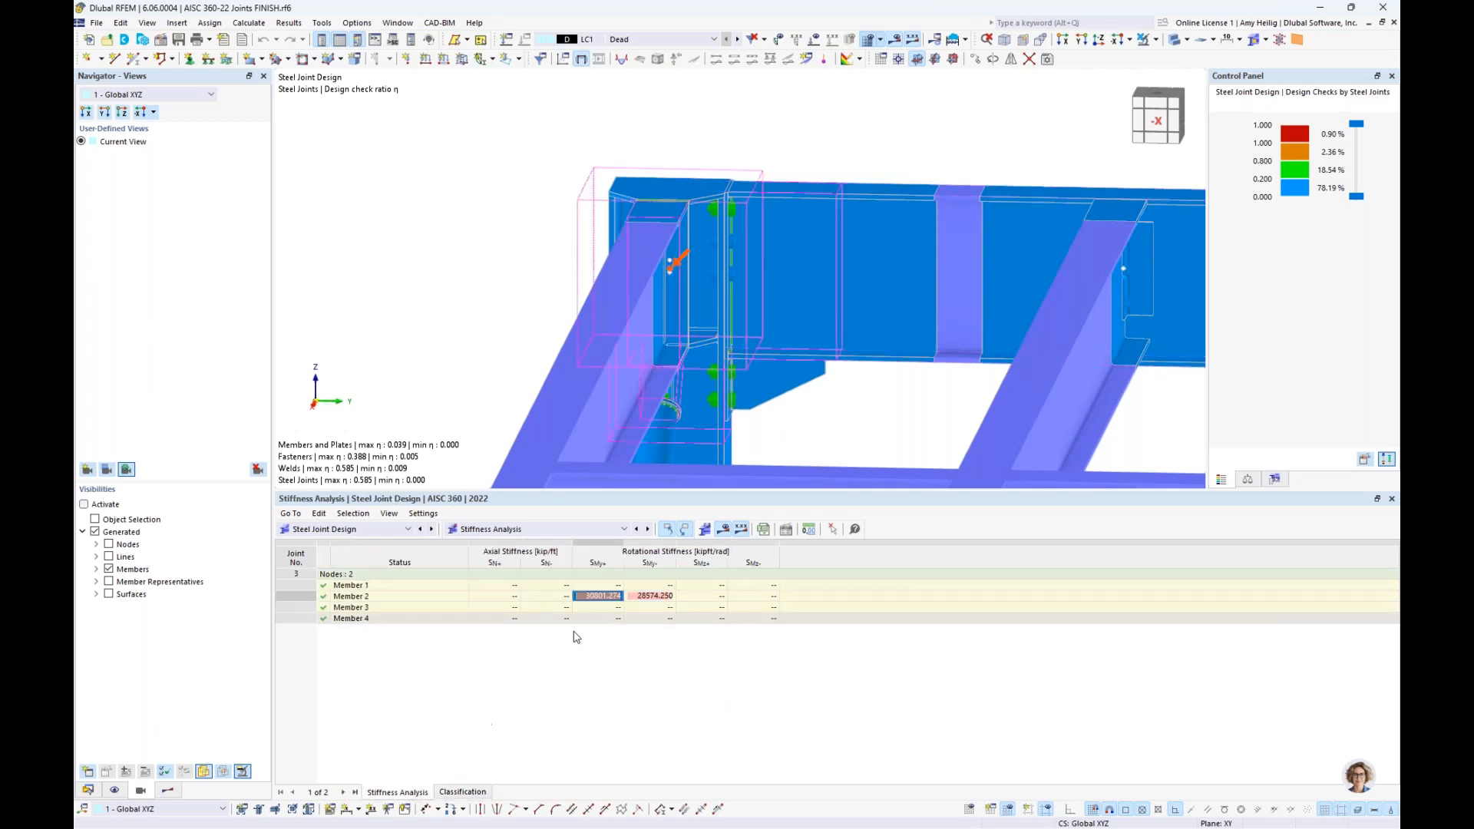
pyautogui.click(659, 599)
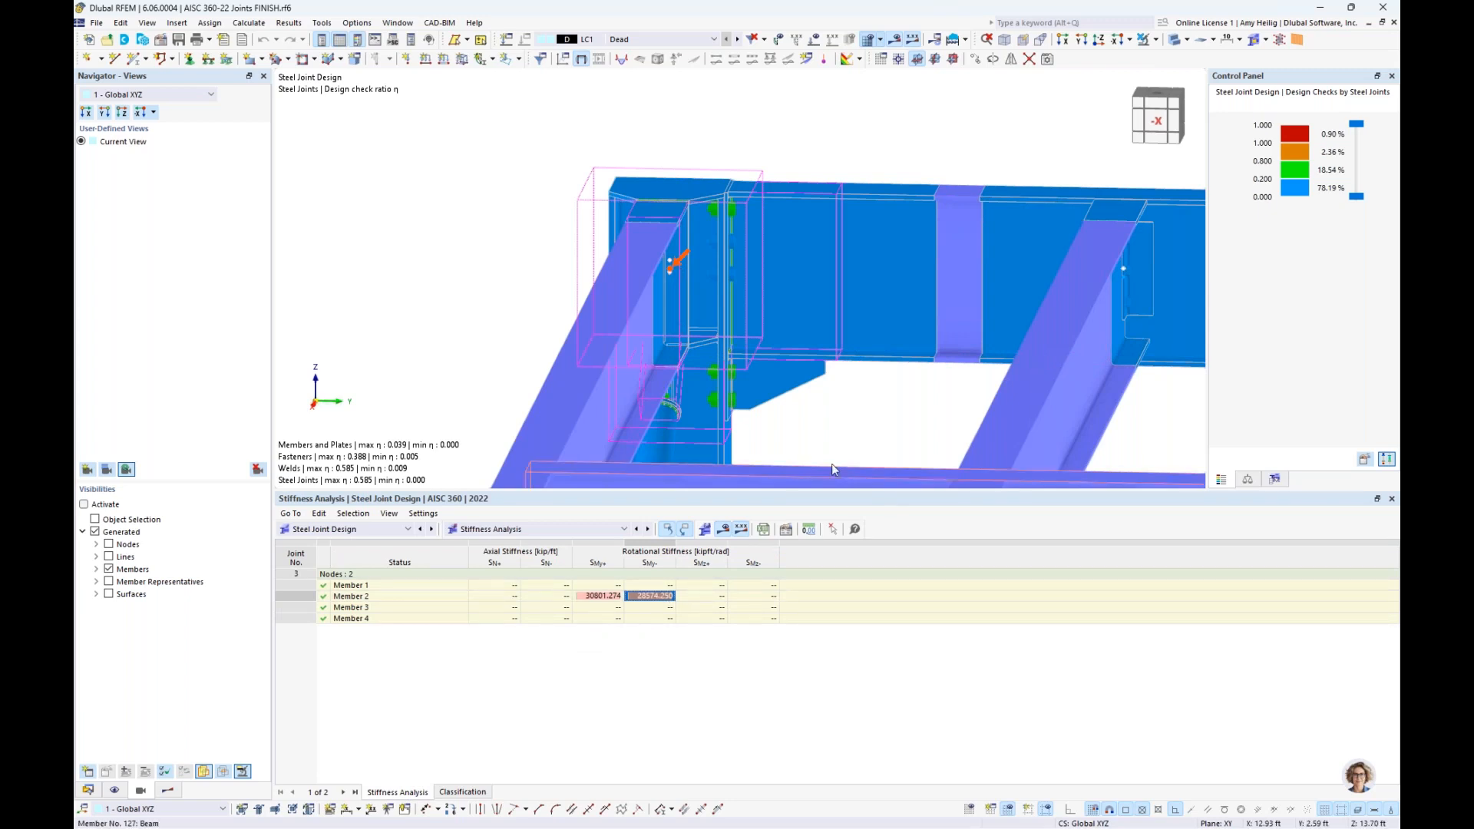
# Step: Hide the steel joint models and display the frame as a wireframe, with the surrounding structure in view
pyautogui.scroll(-2, 814, 419)
pyautogui.moveTo(889, 420); pyautogui.dragTo(634, 305, button='middle')
pyautogui.scroll(-2, 630, 307)
pyautogui.scroll(-3, 629, 308)
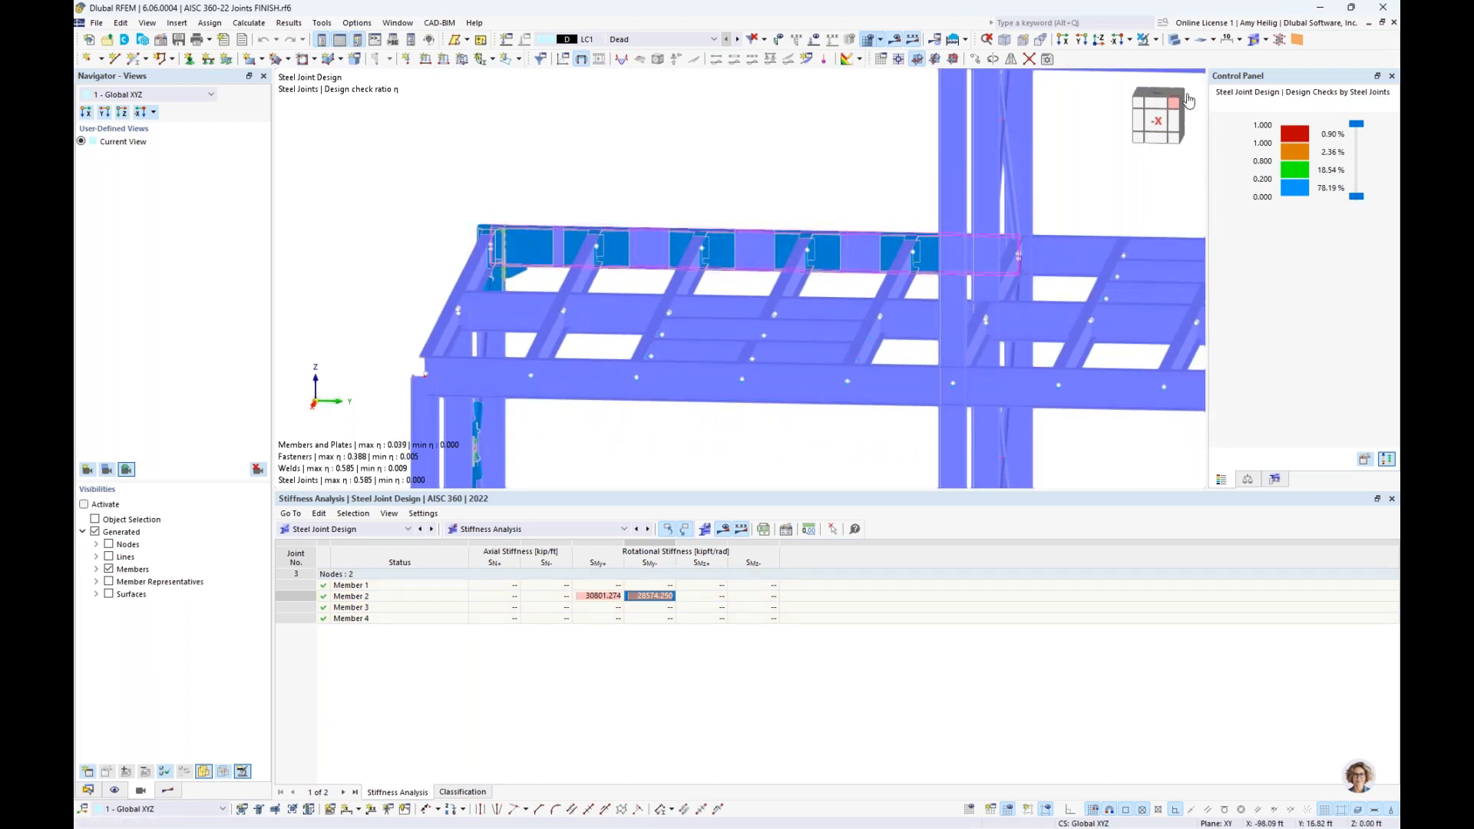
pyautogui.click(1267, 41)
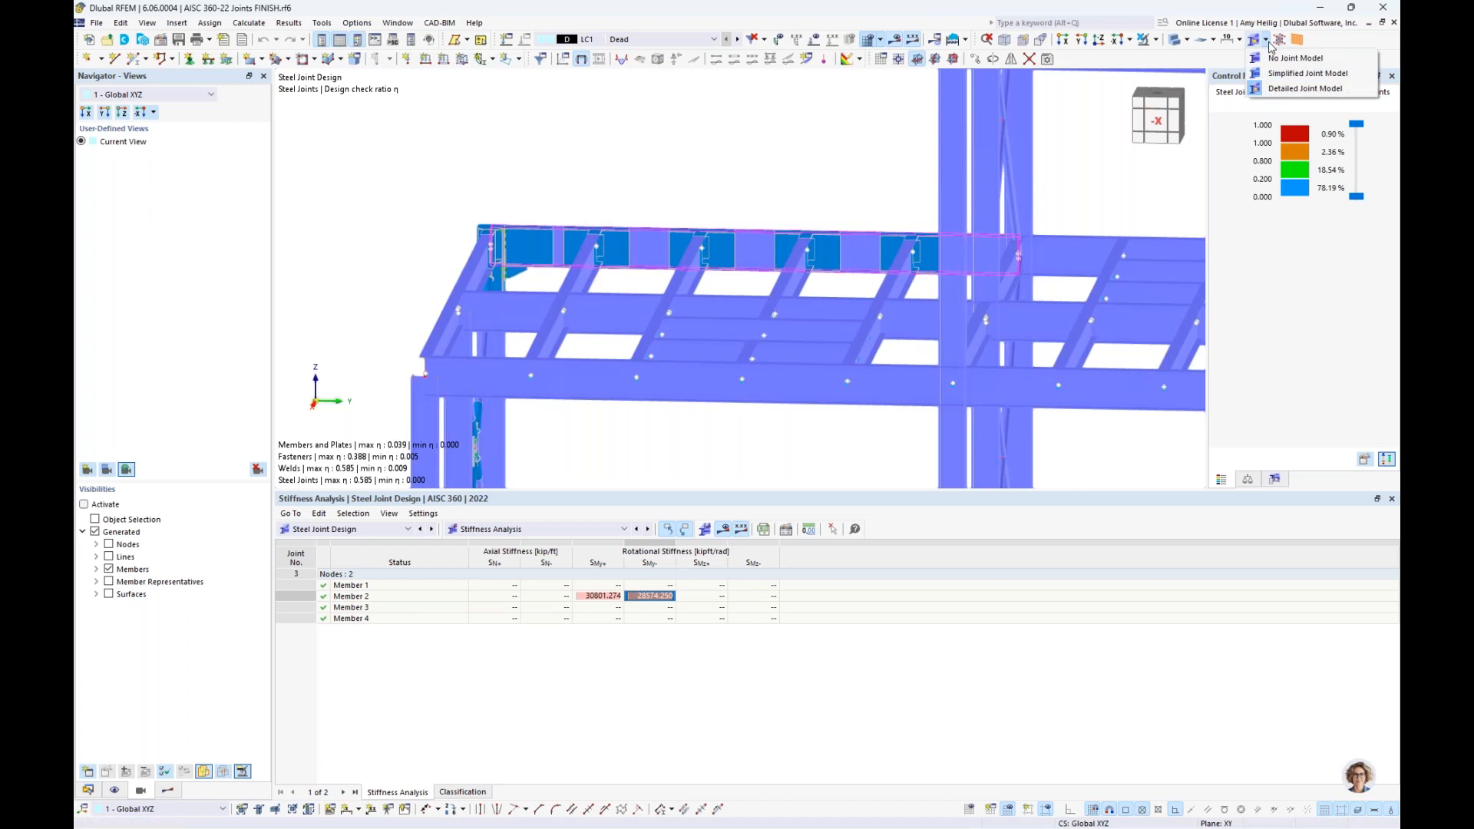
pyautogui.click(1296, 58)
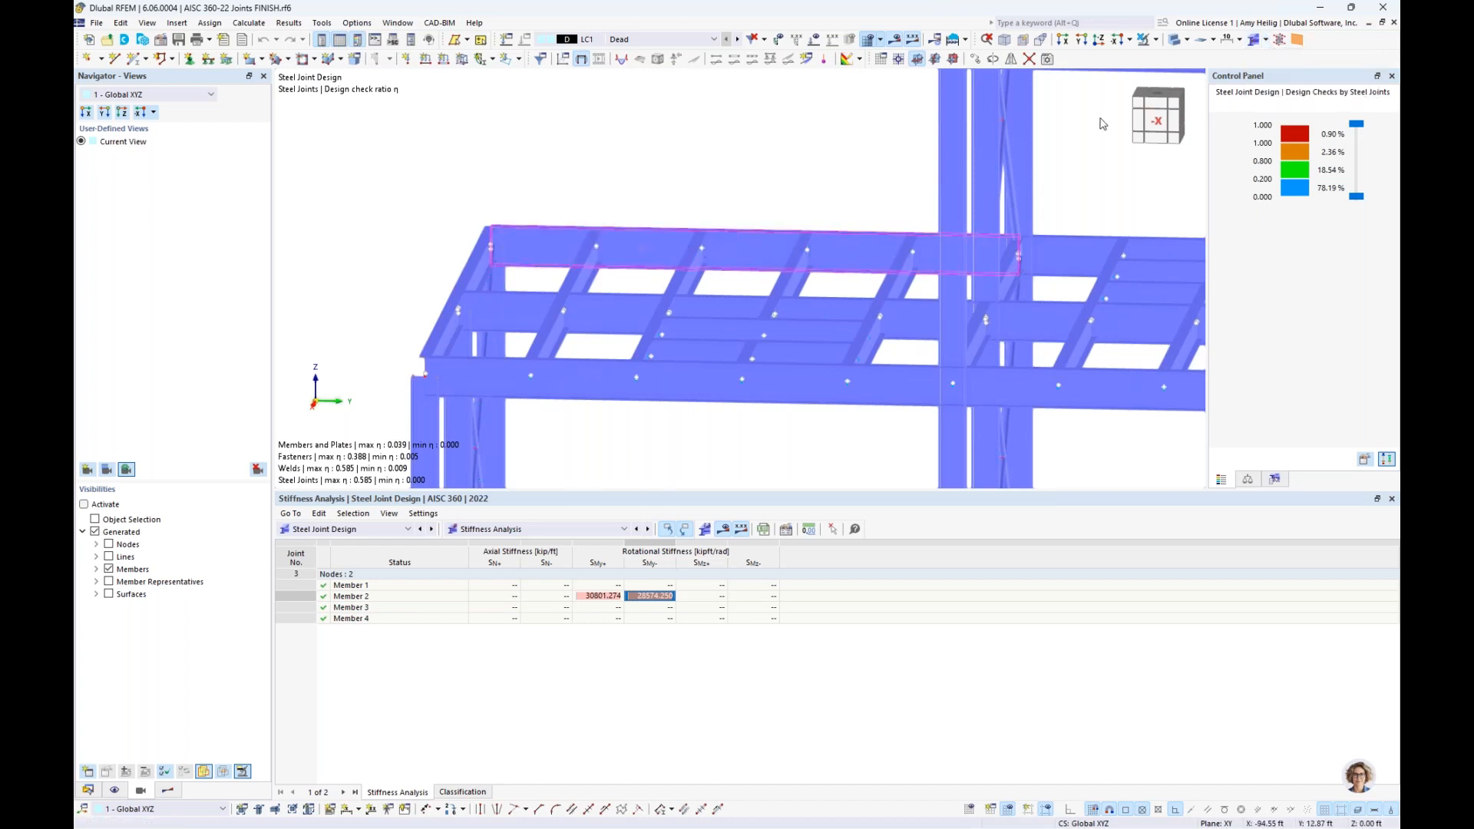
pyautogui.click(1187, 41)
pyautogui.click(1179, 58)
# Step: Isolate the selected beam and its related objects, and show the hidden objects in the background
pyautogui.click(1158, 42)
pyautogui.click(1171, 61)
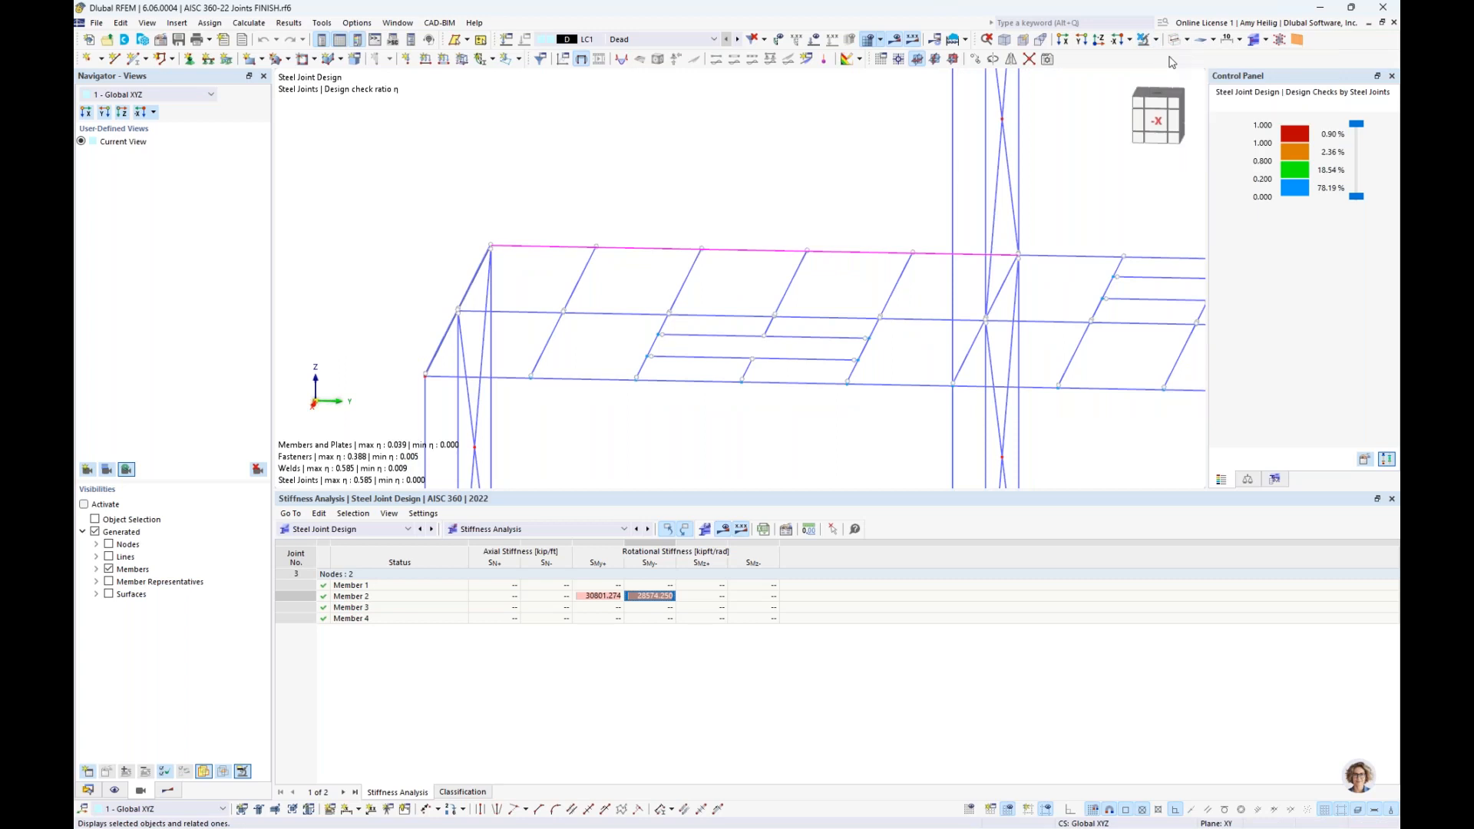
pyautogui.rightClick(750, 141)
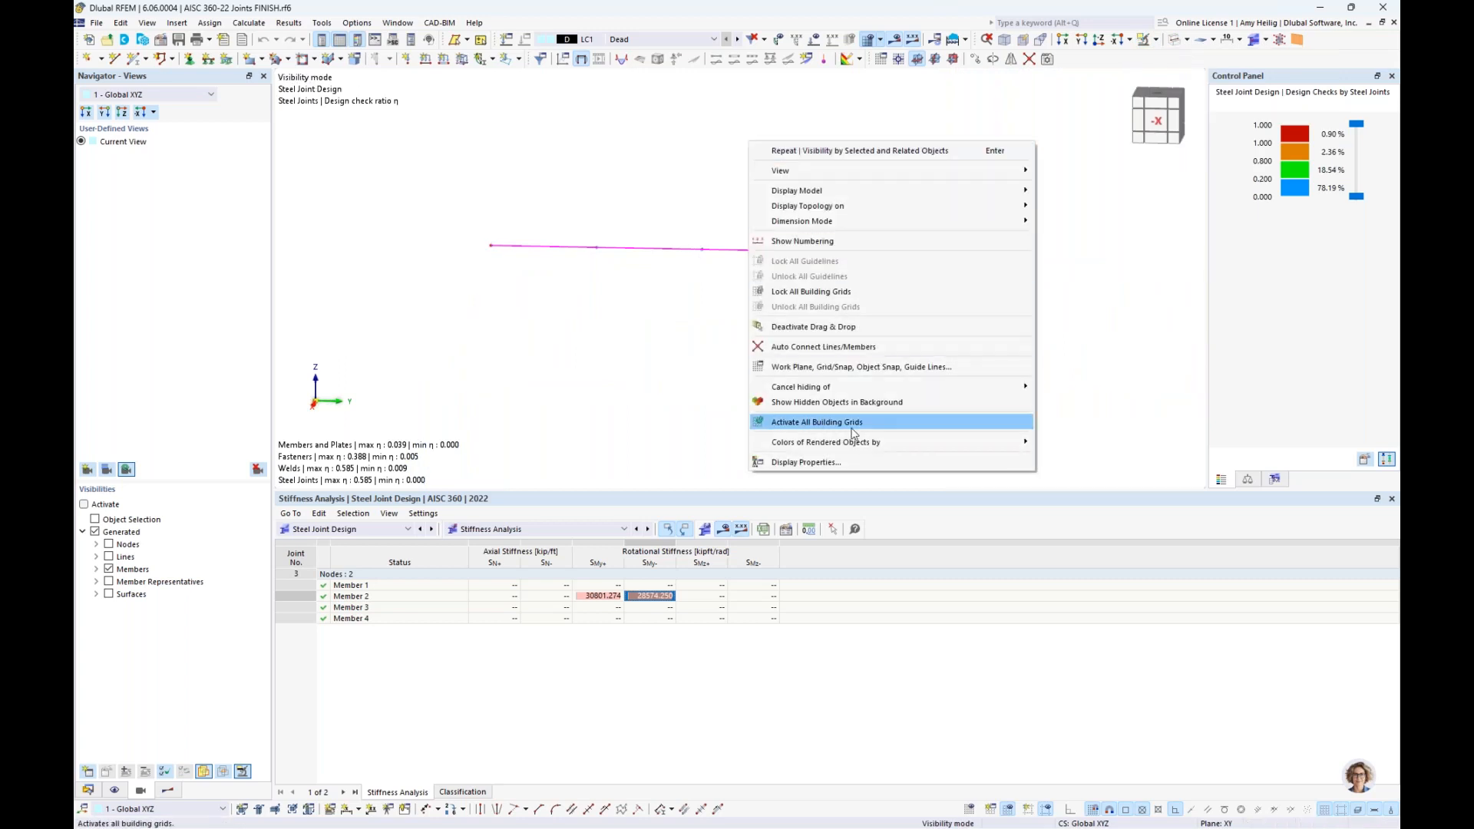
pyautogui.click(827, 407)
pyautogui.scroll(-3, 531, 306)
pyautogui.keyDown('ctrl'); pyautogui.moveTo(500, 310); pyautogui.dragTo(516, 350, button='middle'); pyautogui.keyUp('ctrl')
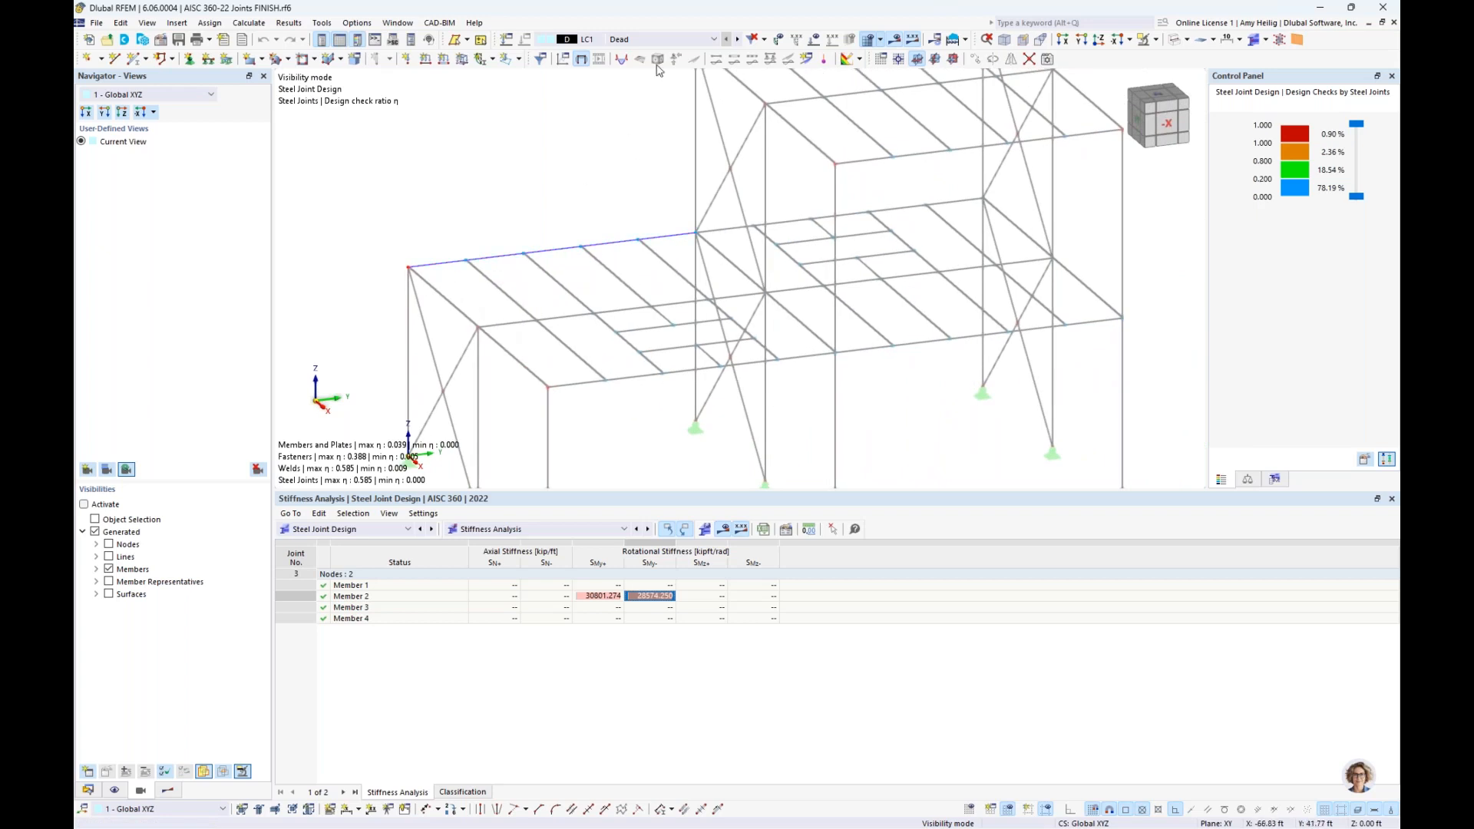
# Step: Display the static analysis bending moments My on the isolated beam for load combination CO2
pyautogui.click(659, 40)
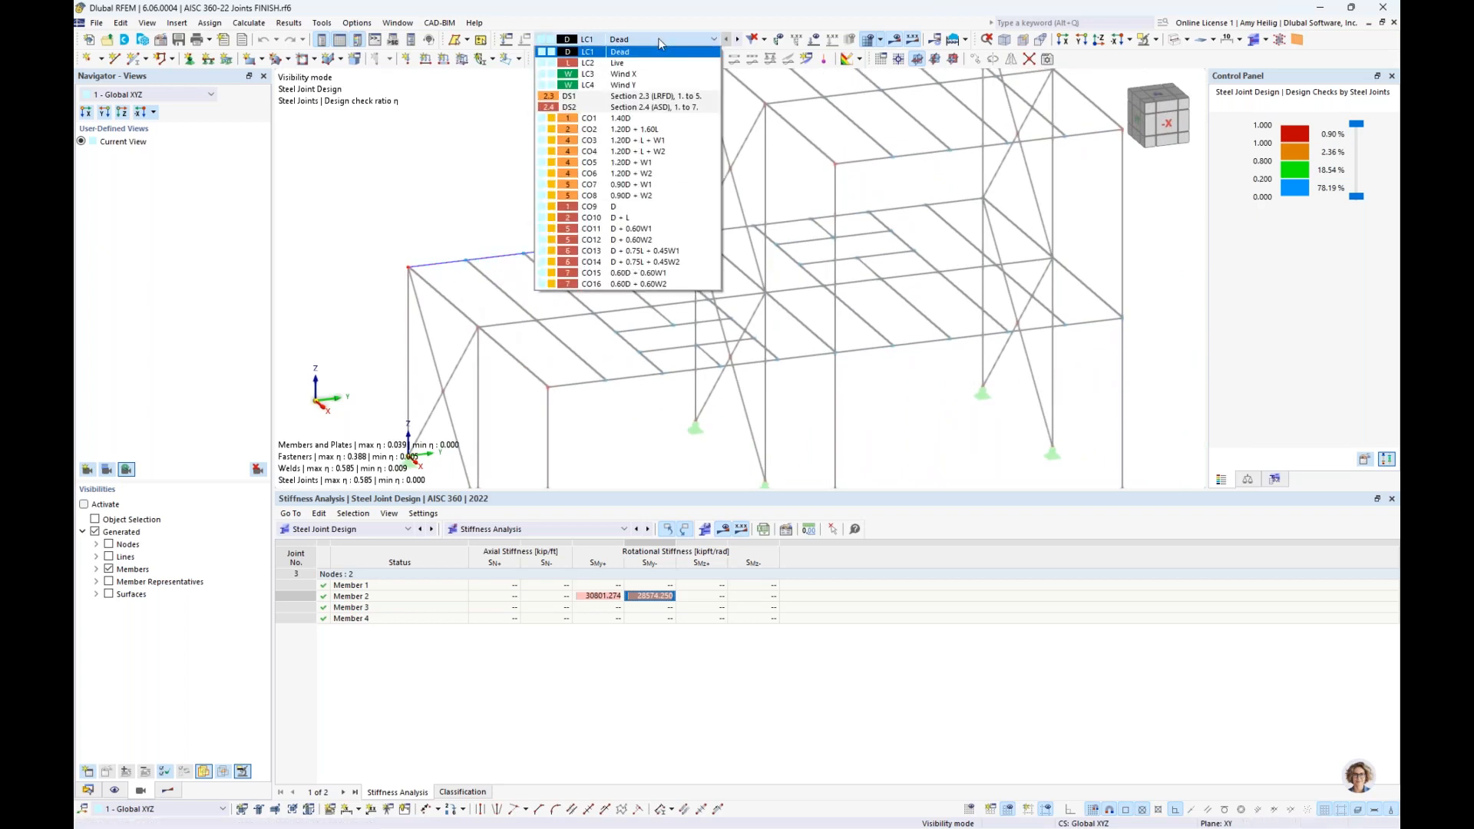
pyautogui.click(649, 130)
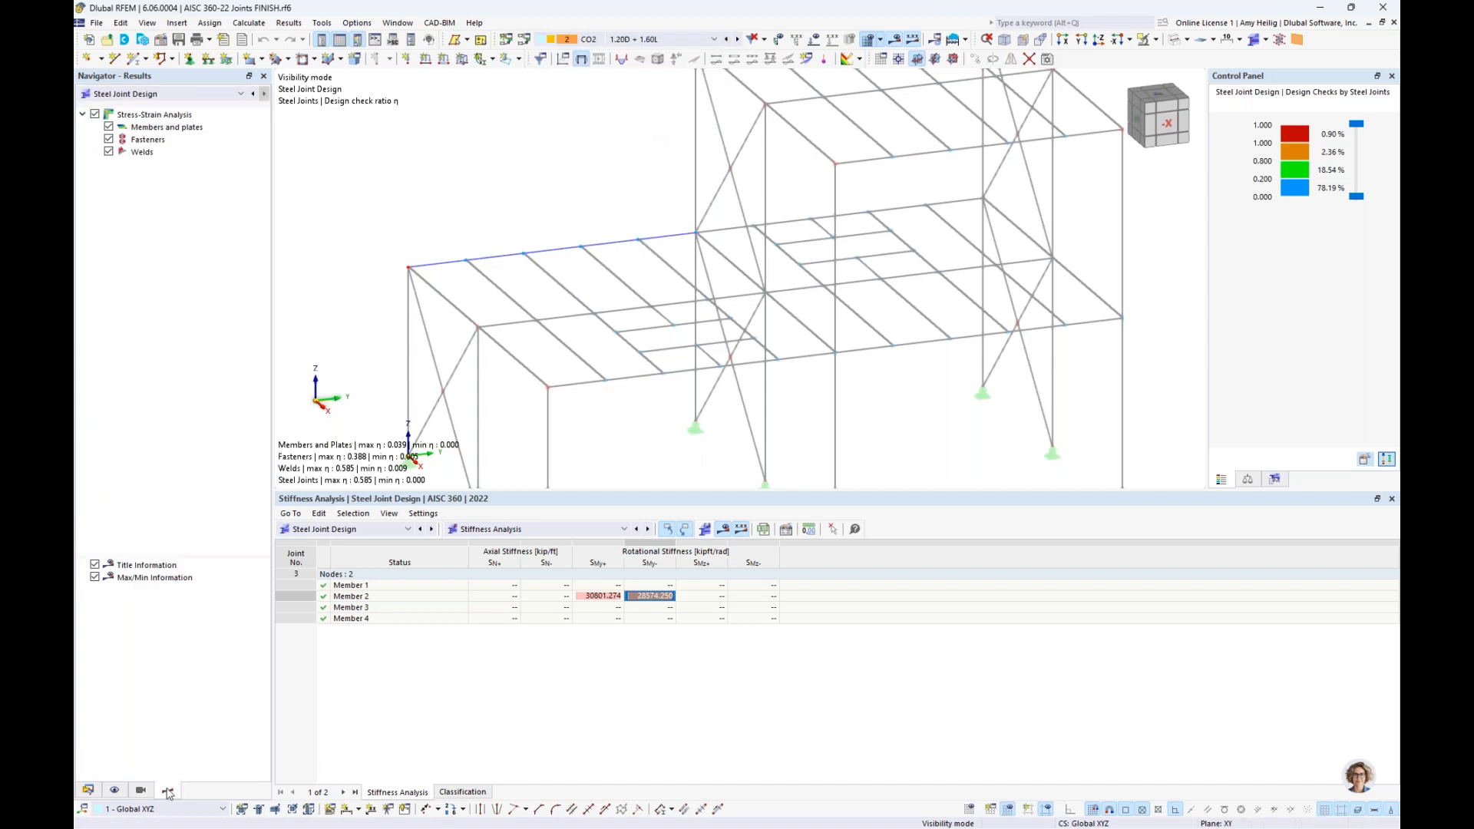
pyautogui.click(171, 96)
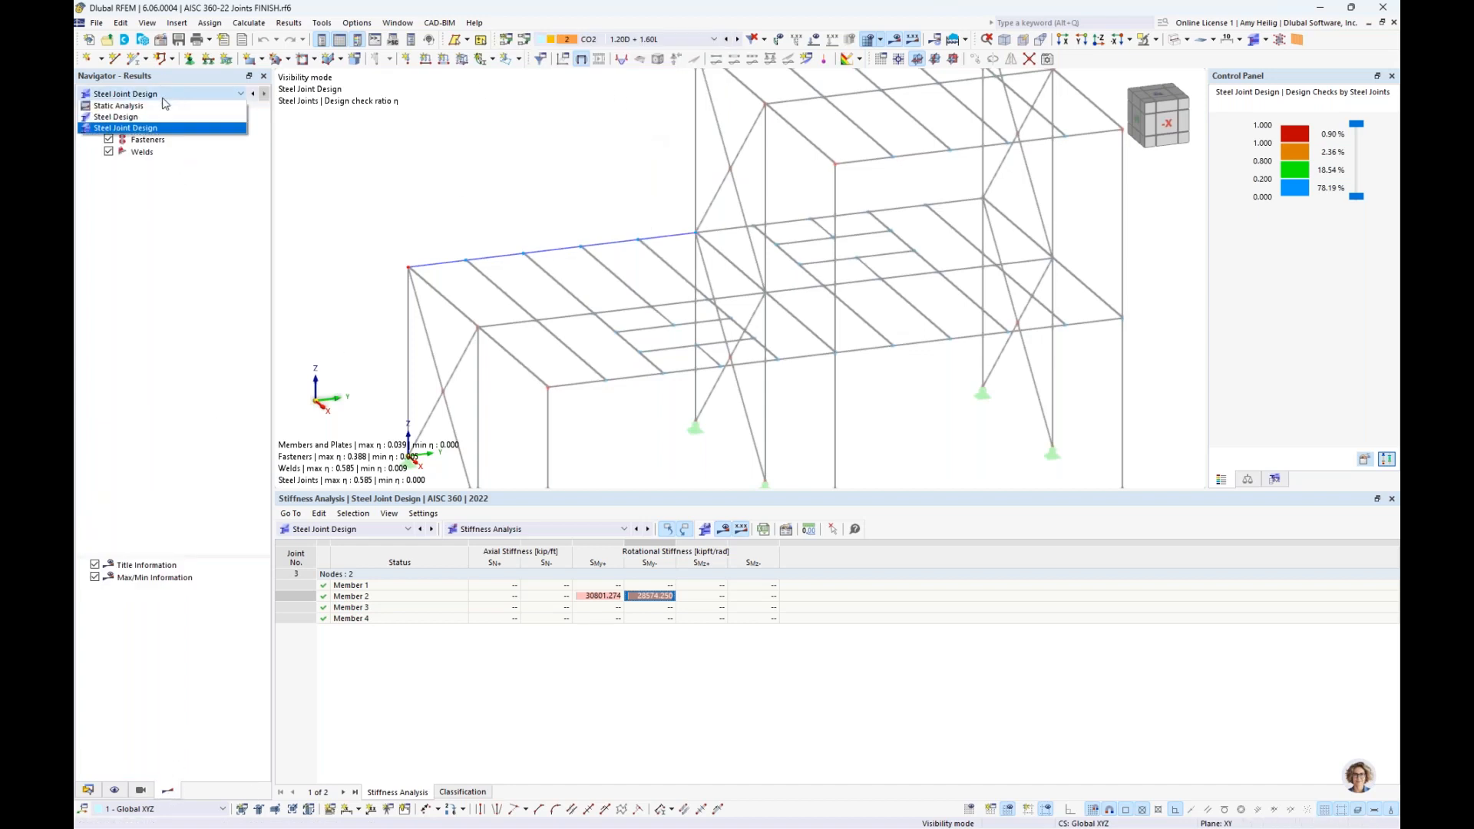
pyautogui.click(162, 105)
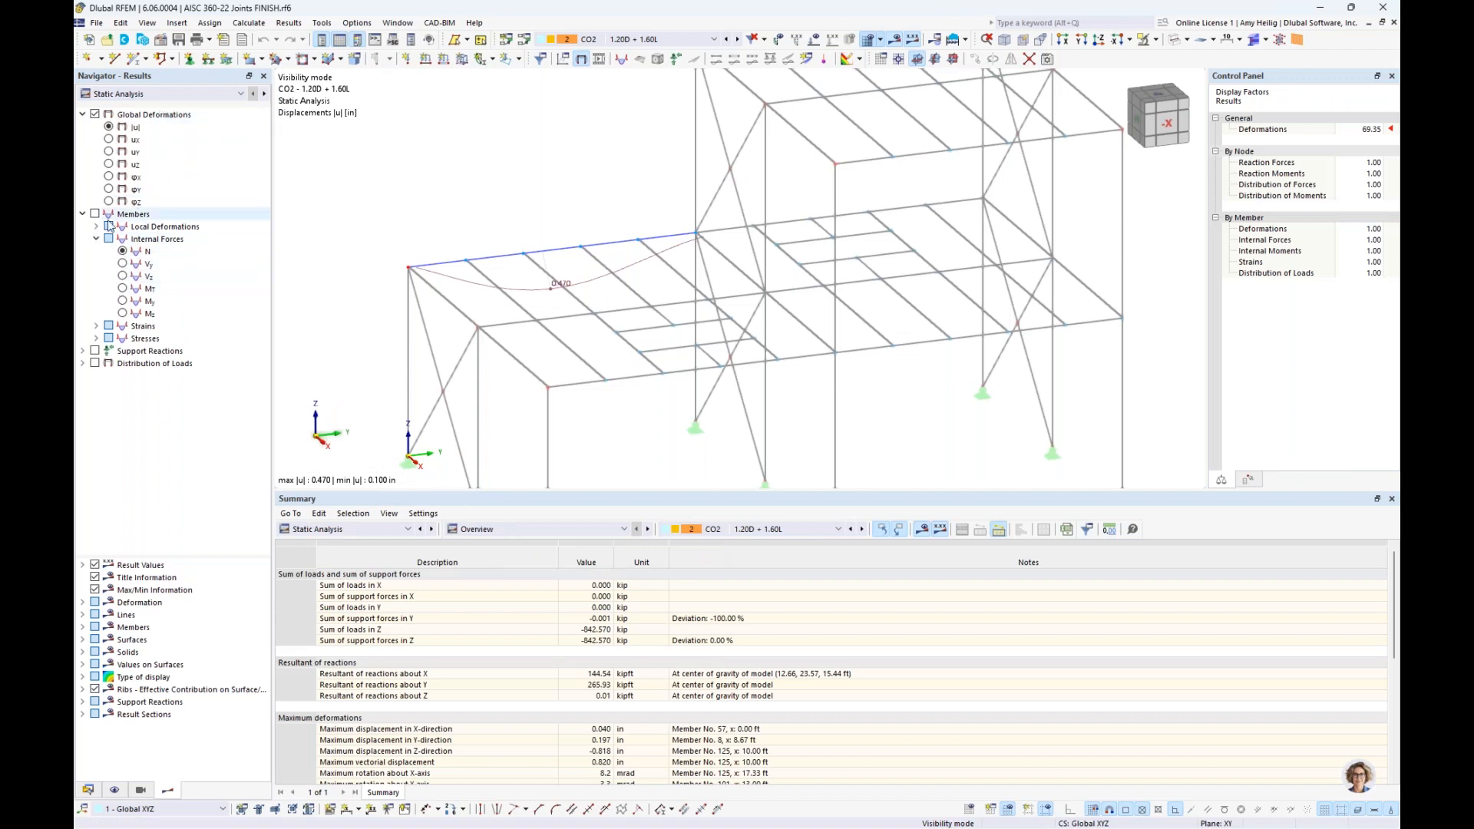
pyautogui.click(122, 301)
pyautogui.moveTo(421, 219); pyautogui.dragTo(488, 238, button='middle')
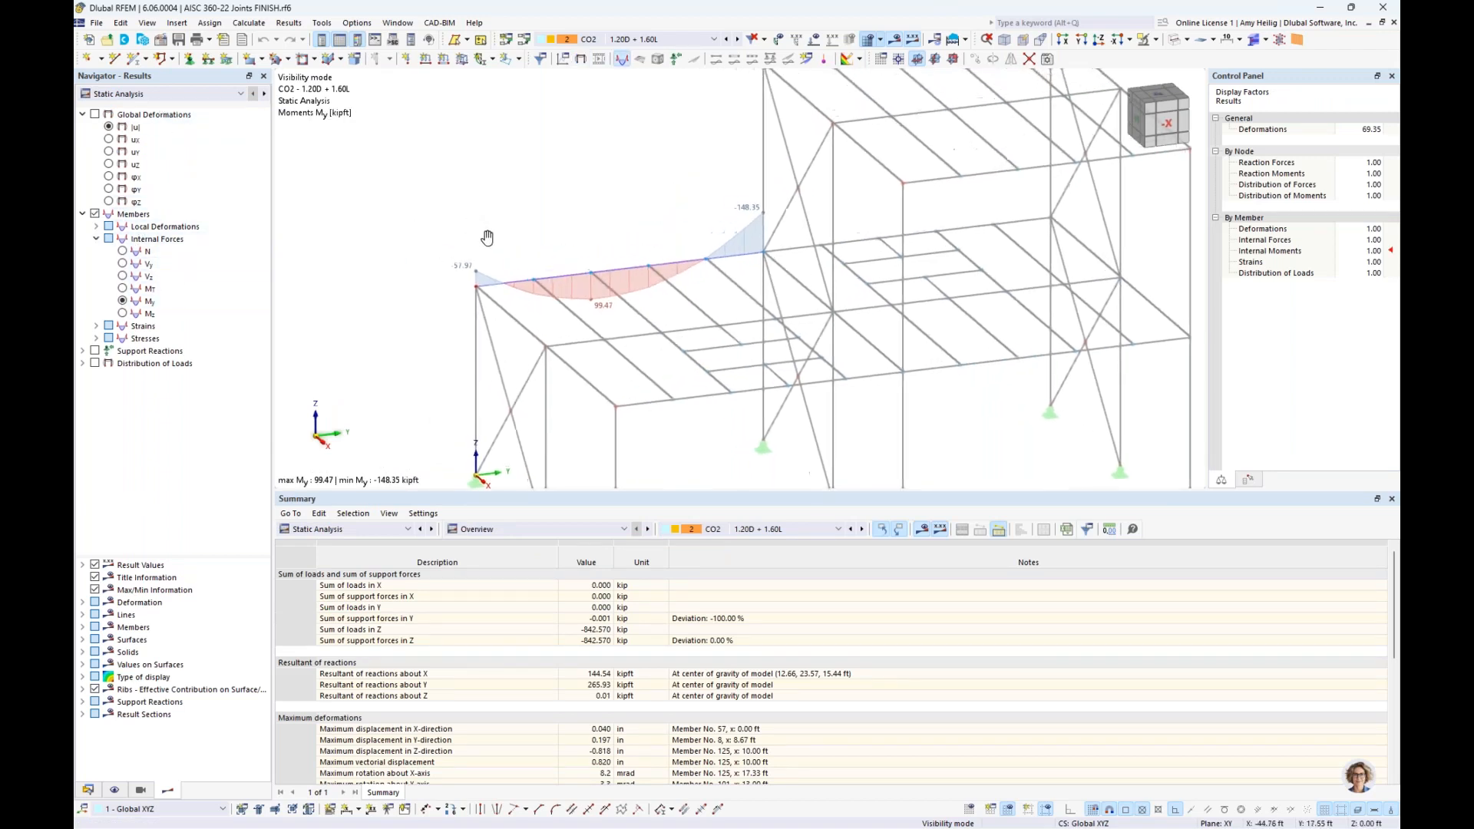
# Step: Step through the load combinations to CO6, comparing the beam's My moment at the node 2 end
pyautogui.click(738, 40)
pyautogui.click(737, 39)
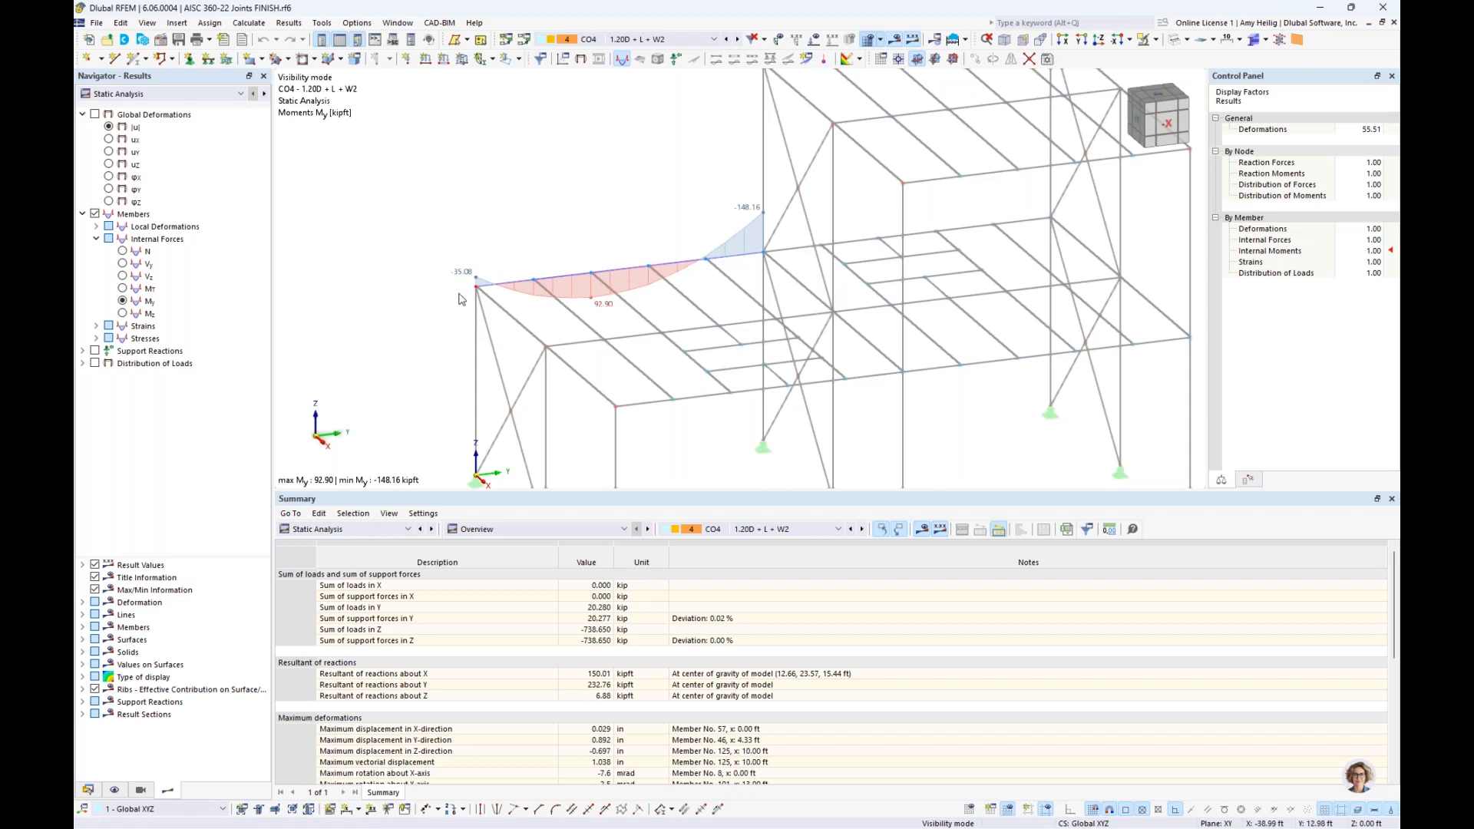
pyautogui.click(738, 40)
pyautogui.click(737, 39)
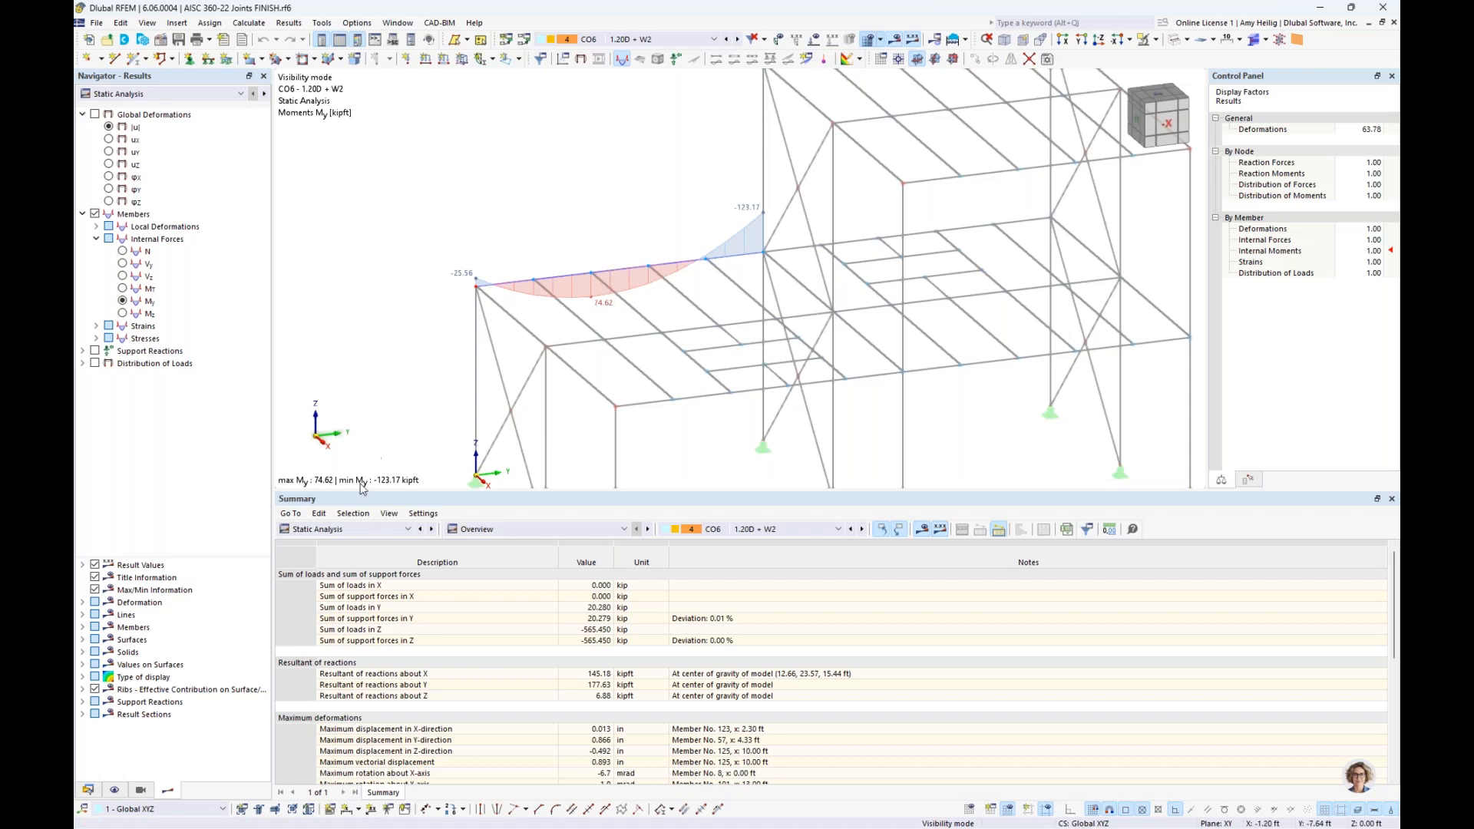
# Step: Return to the Steel Joint Design stiffness analysis results and select Member 2's negative My rotational stiffness
pyautogui.click(337, 529)
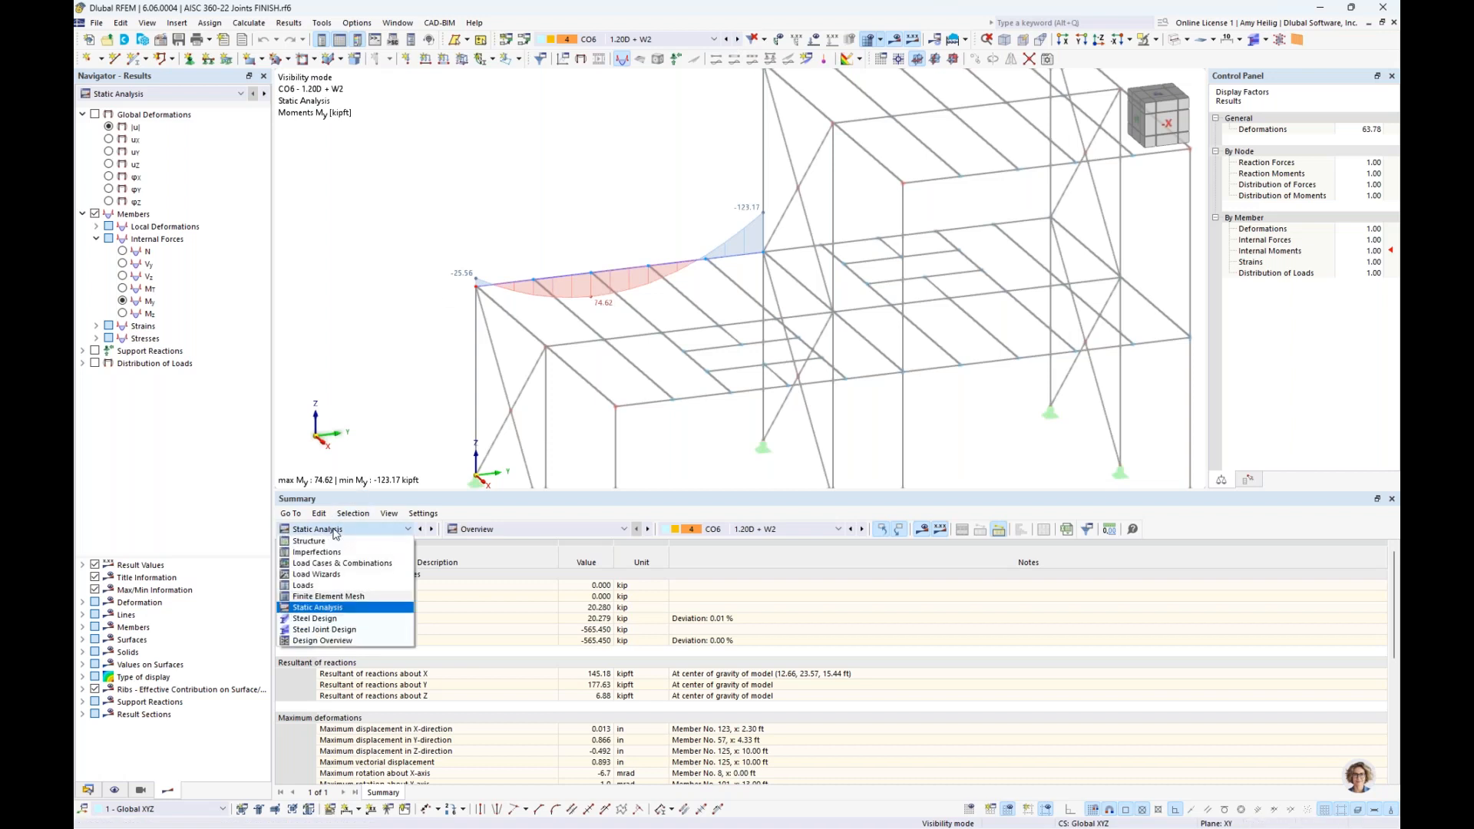
pyautogui.click(321, 630)
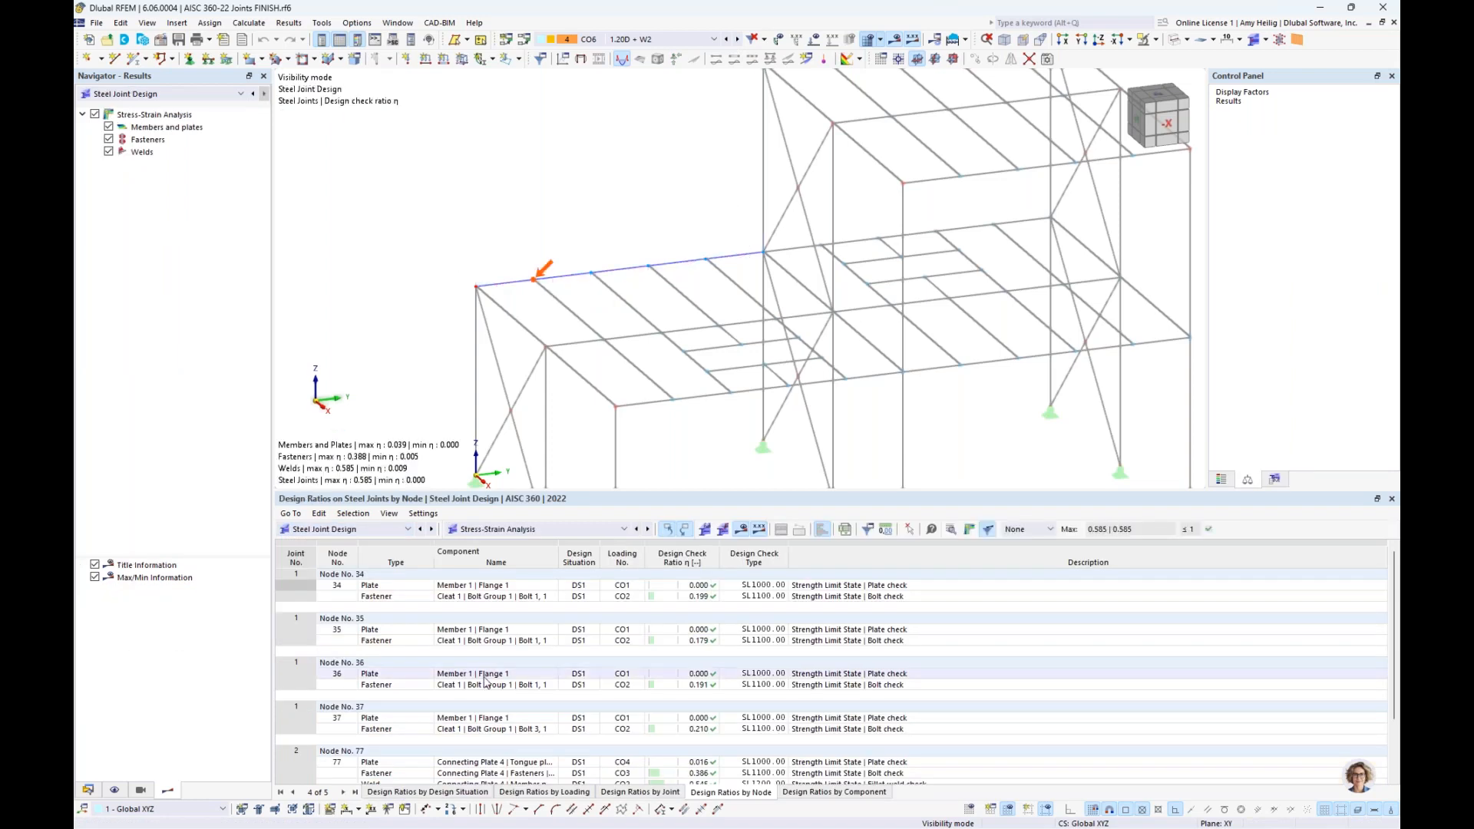
pyautogui.click(503, 529)
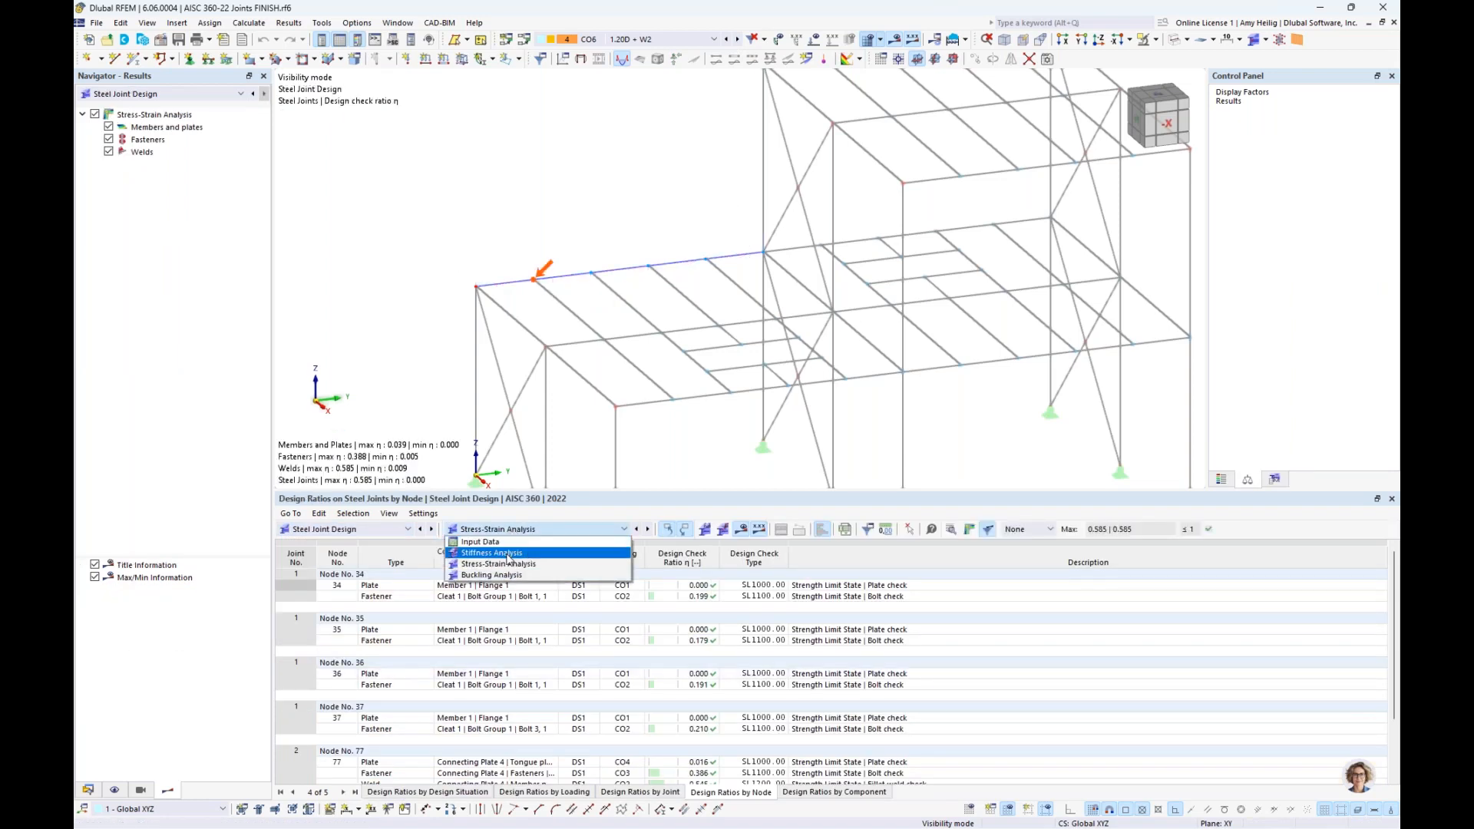
pyautogui.click(508, 554)
pyautogui.click(650, 600)
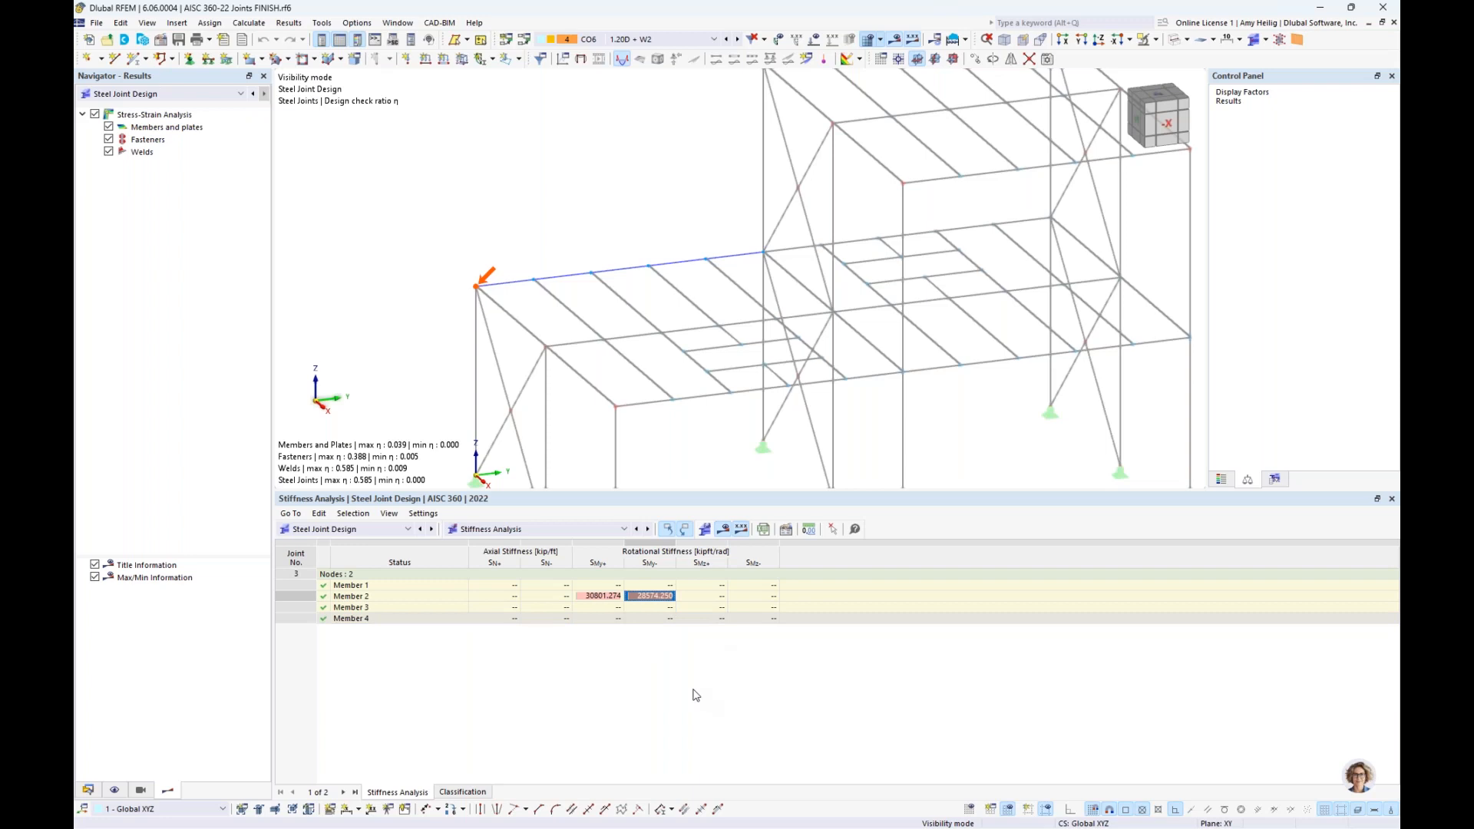
# Step: Activate hinges for the isolated beam and open a new hinge definition at its member start i
pyautogui.doubleClick(508, 289)
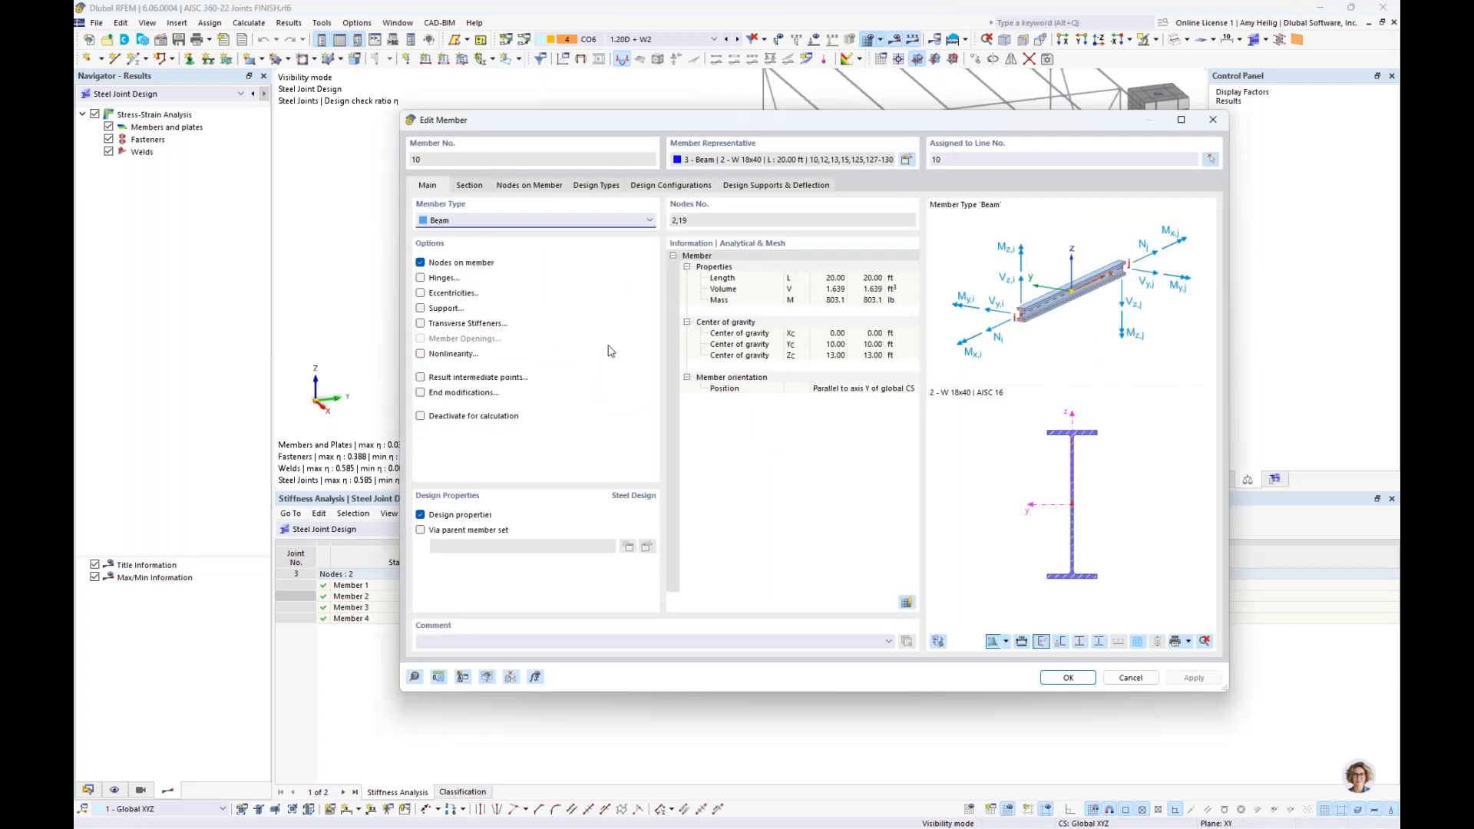
pyautogui.moveTo(583, 127); pyautogui.dragTo(580, 351)
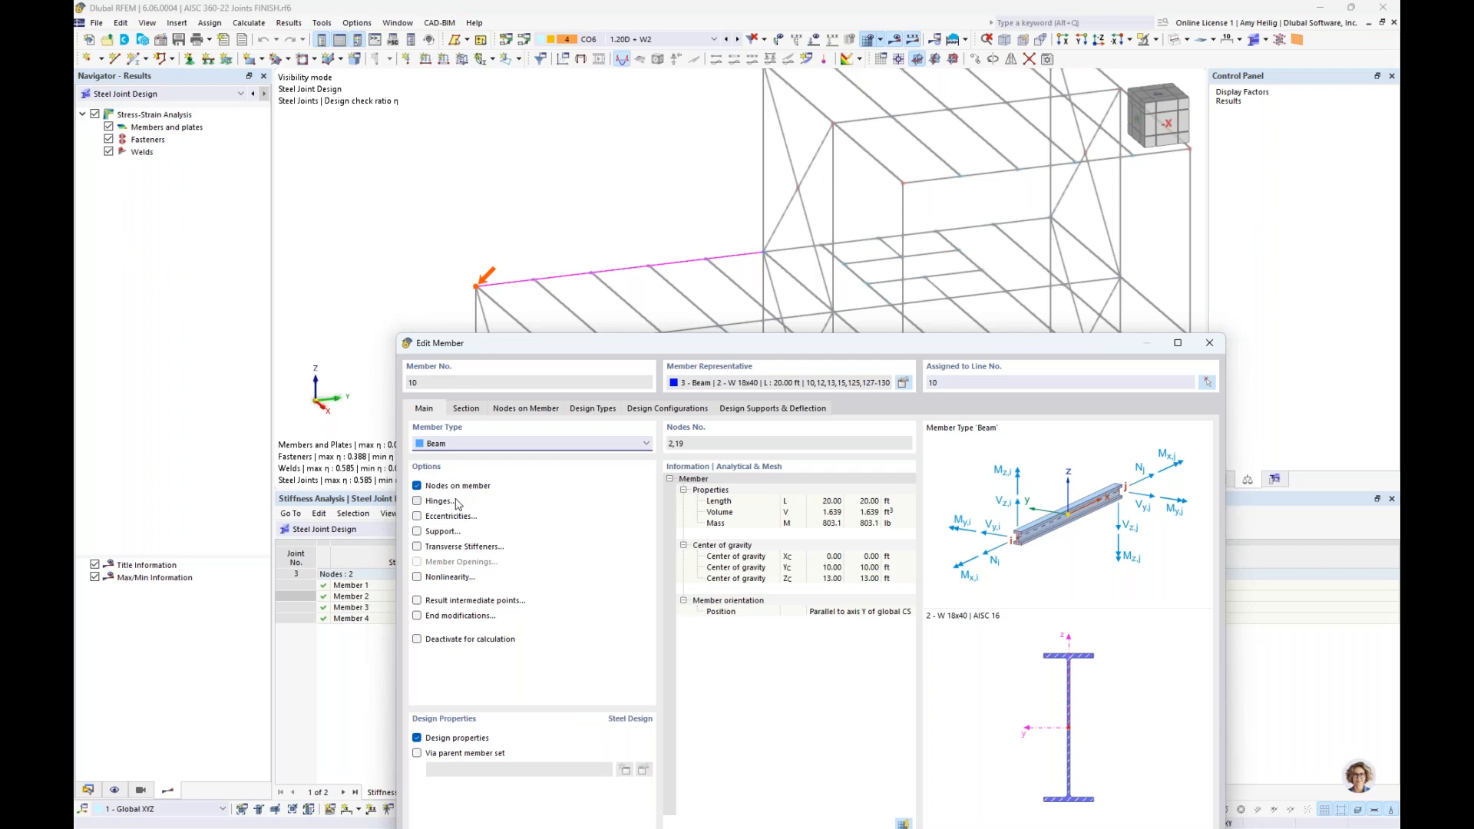
pyautogui.click(417, 501)
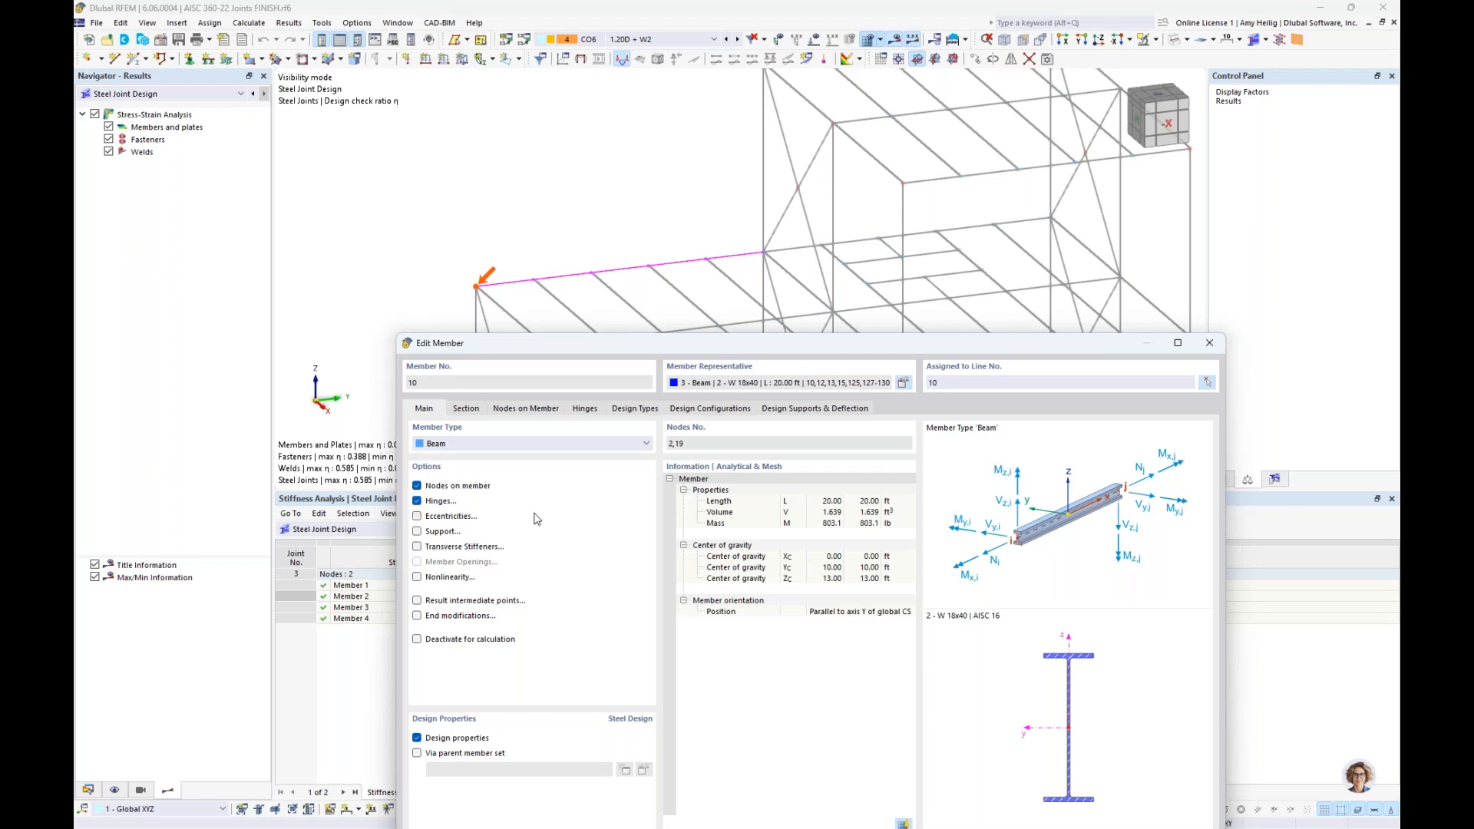
pyautogui.click(585, 411)
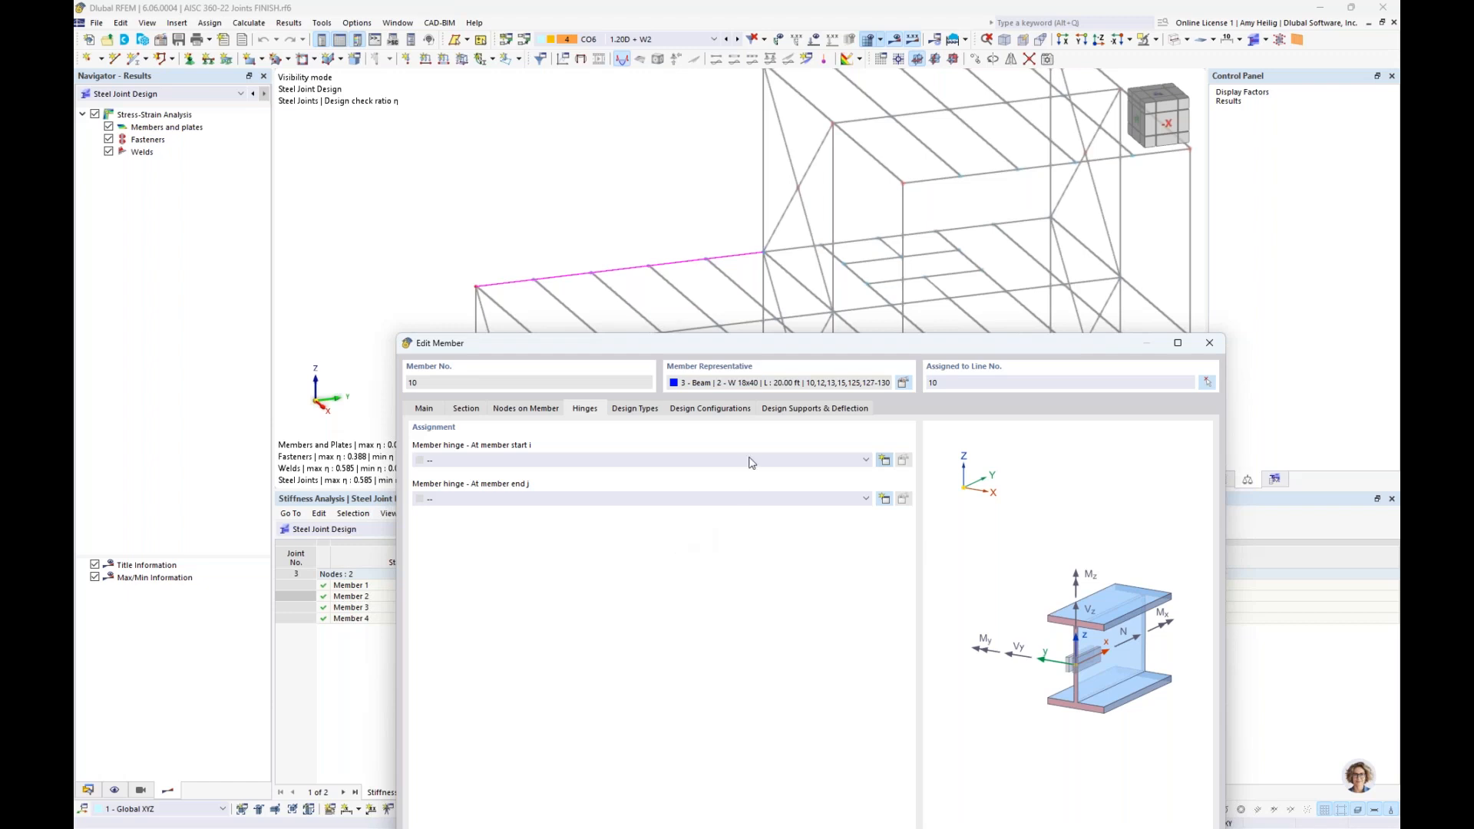
pyautogui.click(885, 459)
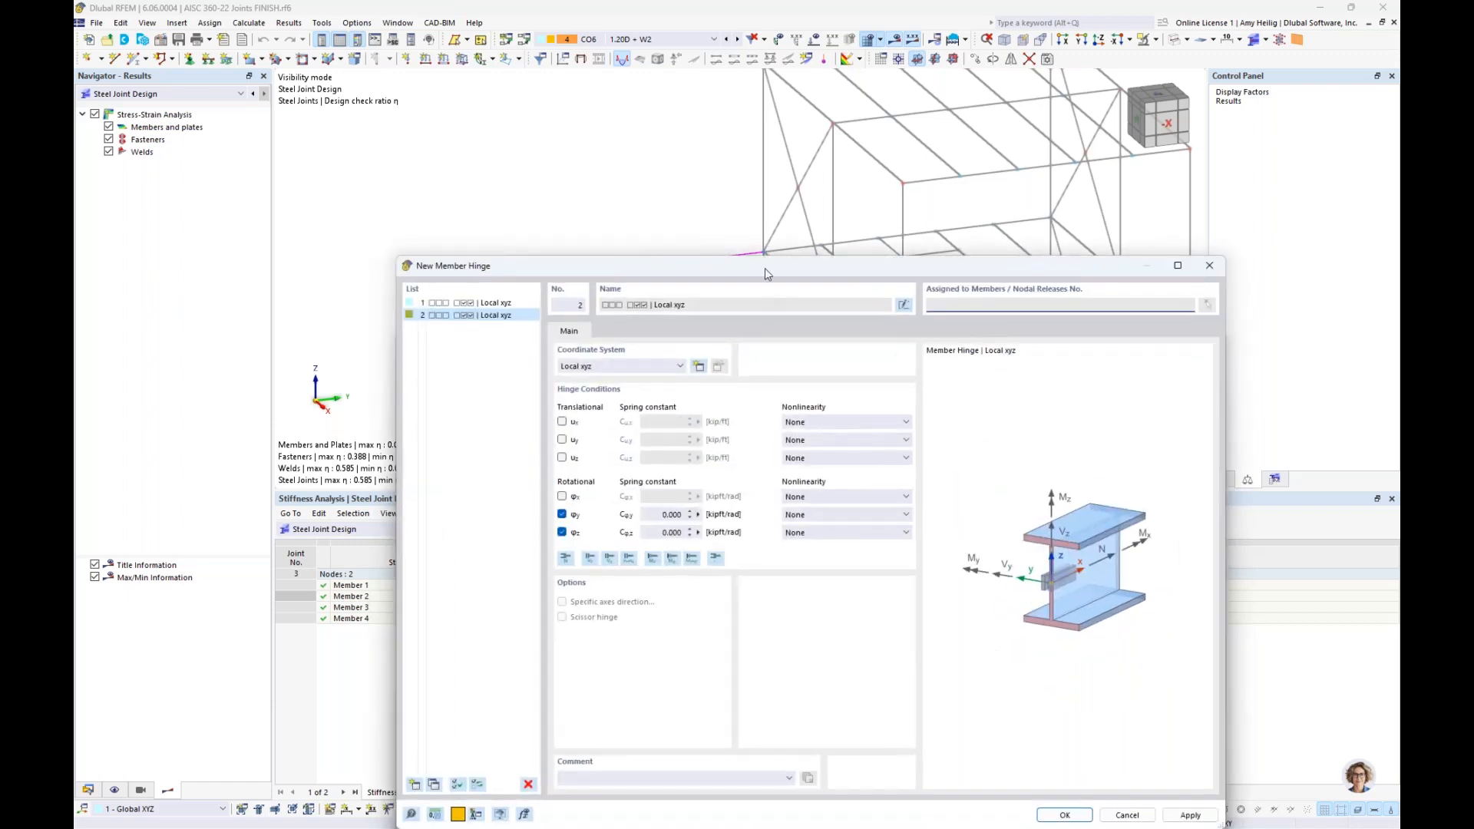
# Step: Define the new hinge with only the φy rotation released and a spring constant of 28574.300 kipft/rad
pyautogui.moveTo(765, 269); pyautogui.dragTo(759, 136)
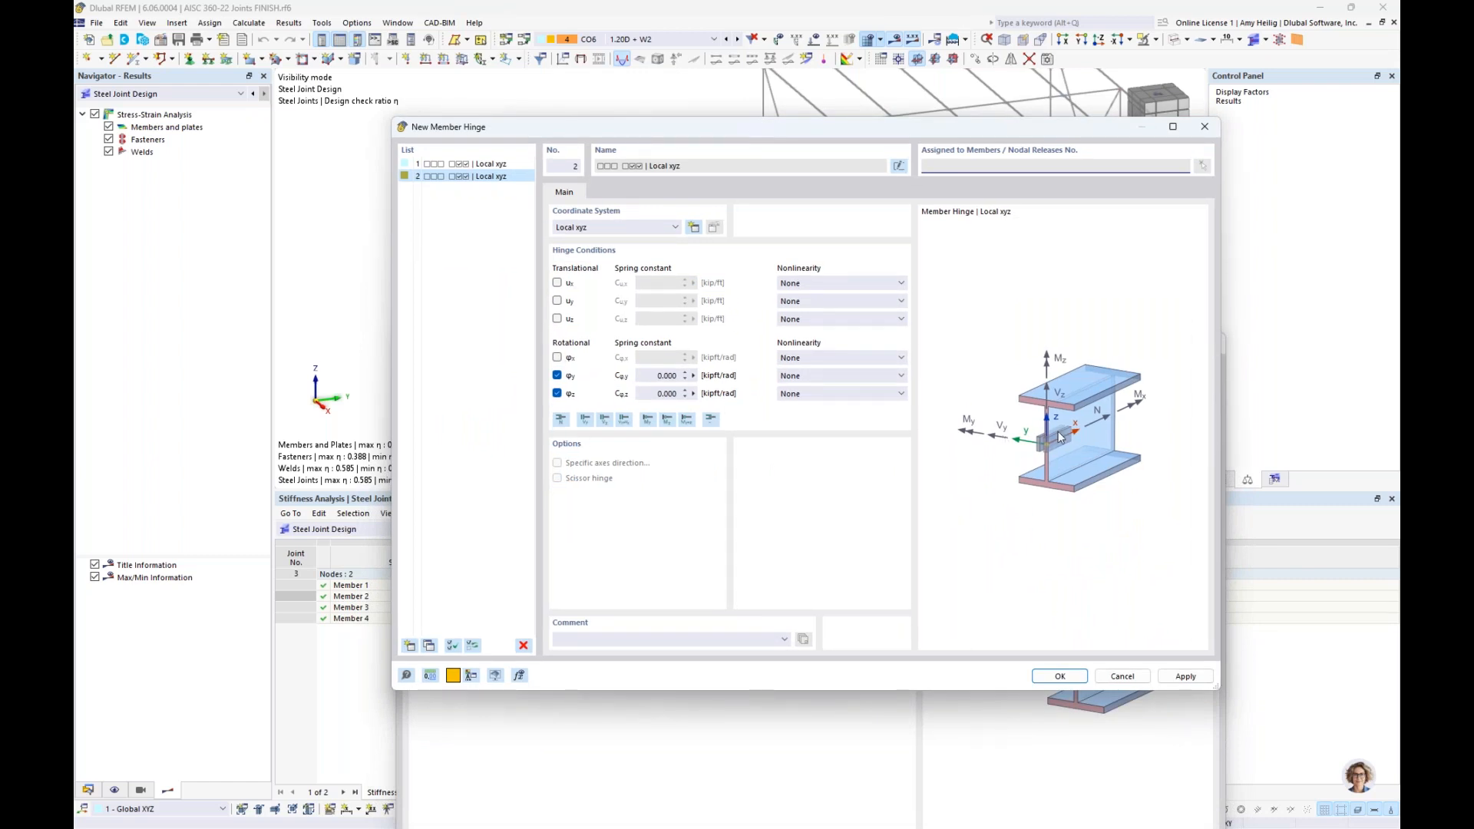
pyautogui.click(558, 394)
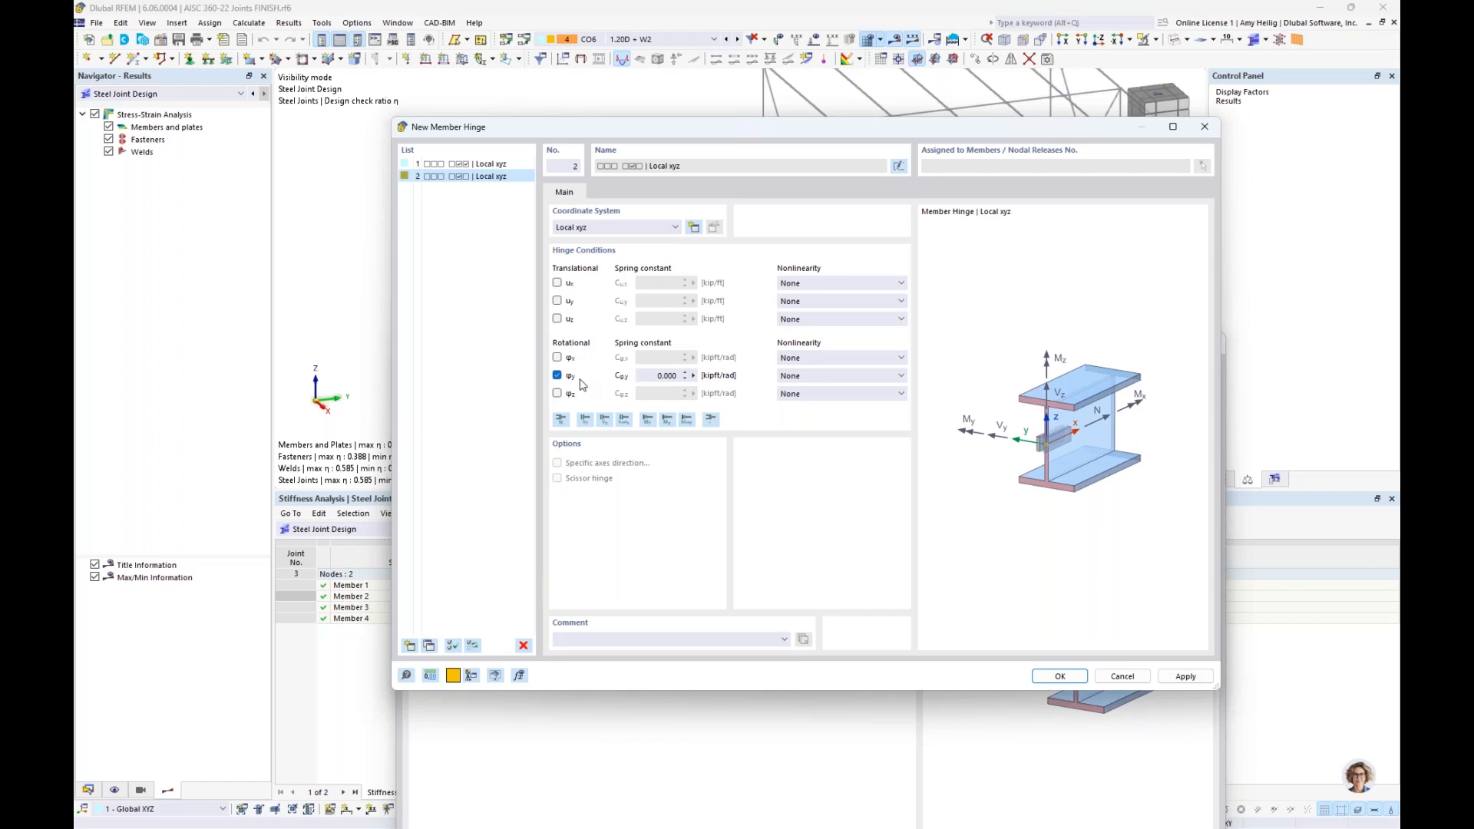
pyautogui.doubleClick(666, 375)
pyautogui.write('28574.250')
pyautogui.click(1060, 676)
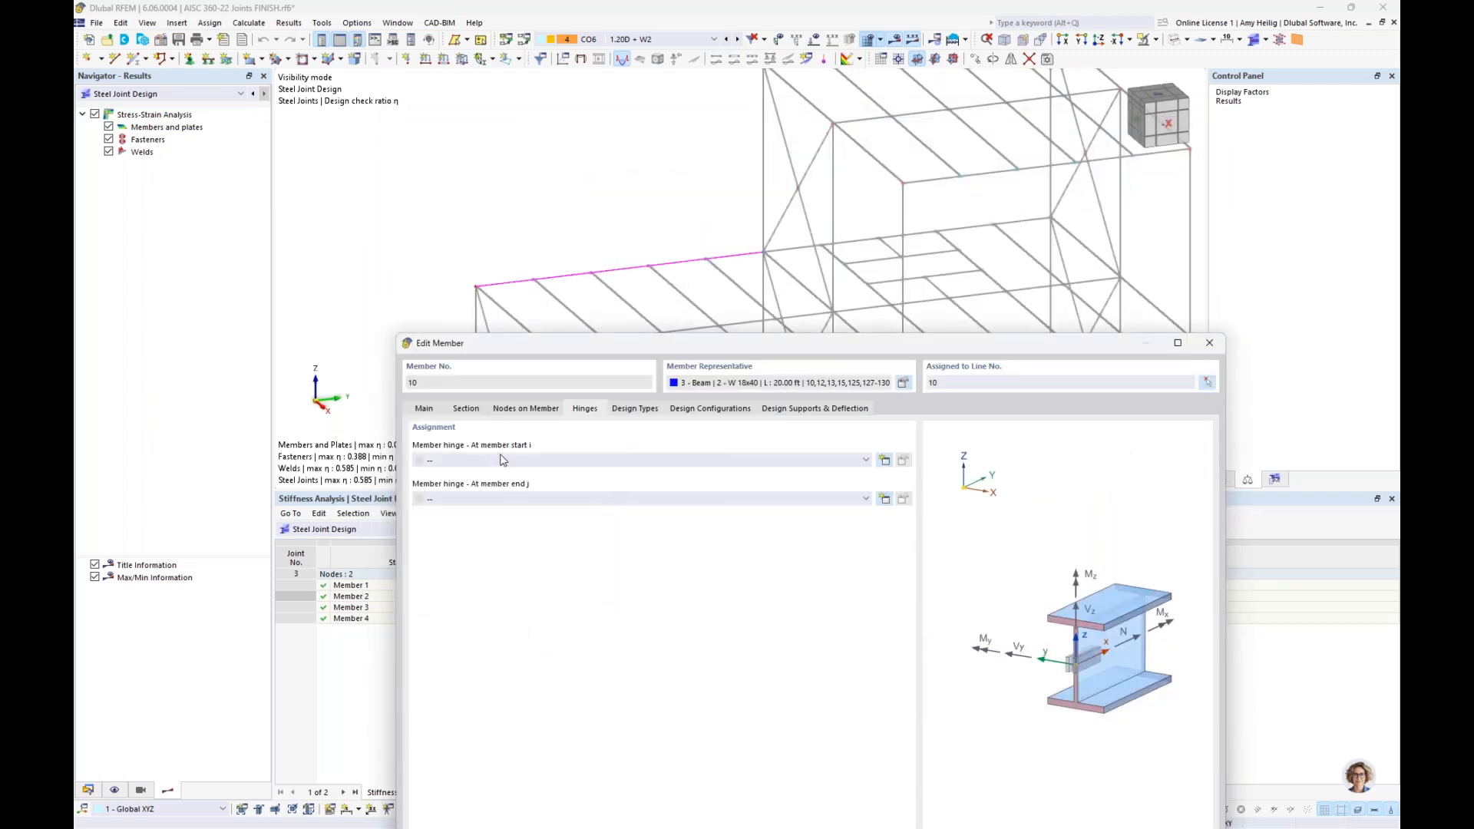
# Step: Apply the start hinge to the beam, accept deleting all results and the mesh, and view the node 2 end closer
pyautogui.moveTo(639, 349); pyautogui.dragTo(620, 117)
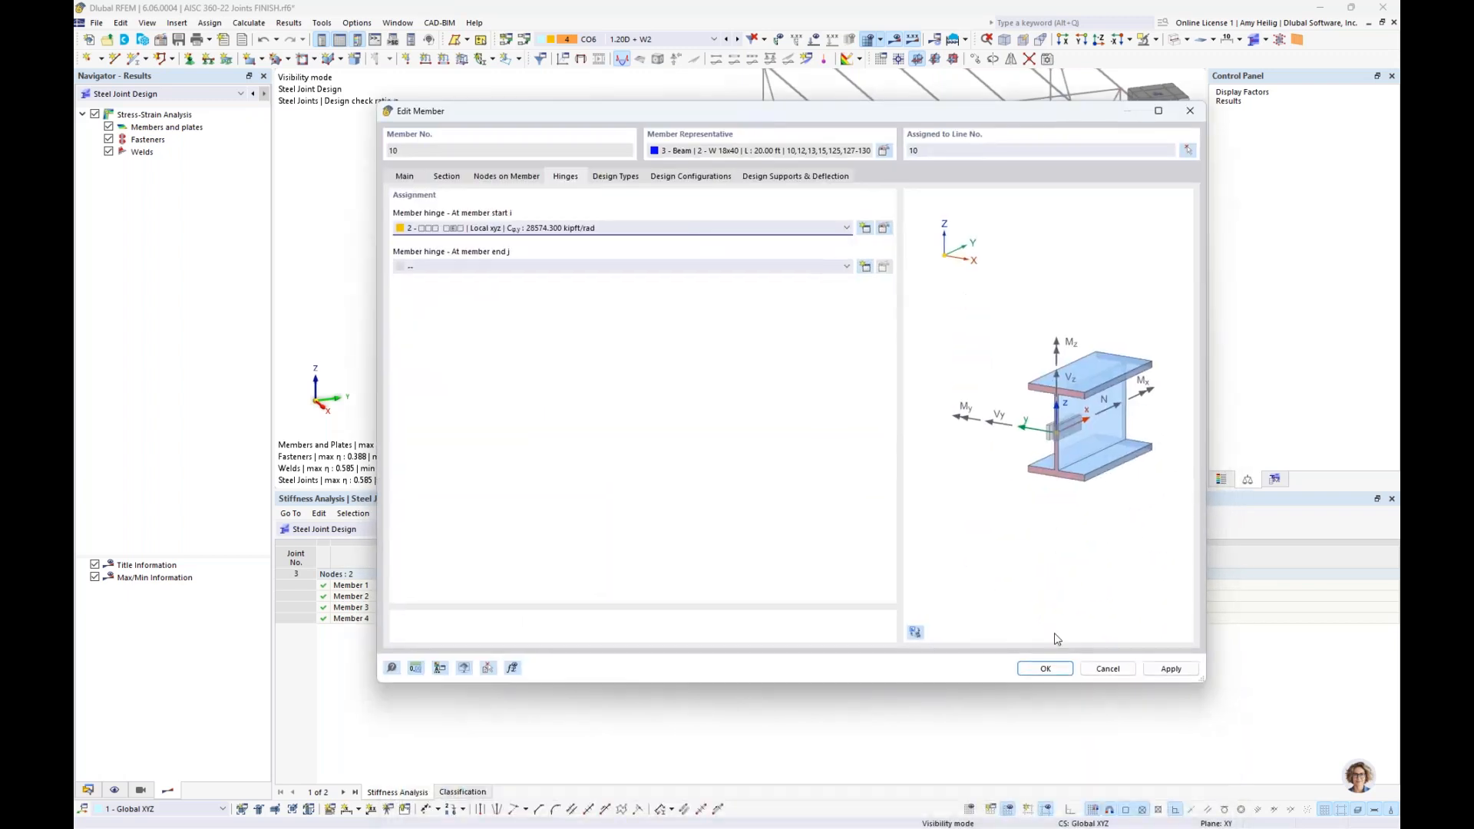
pyautogui.click(1045, 669)
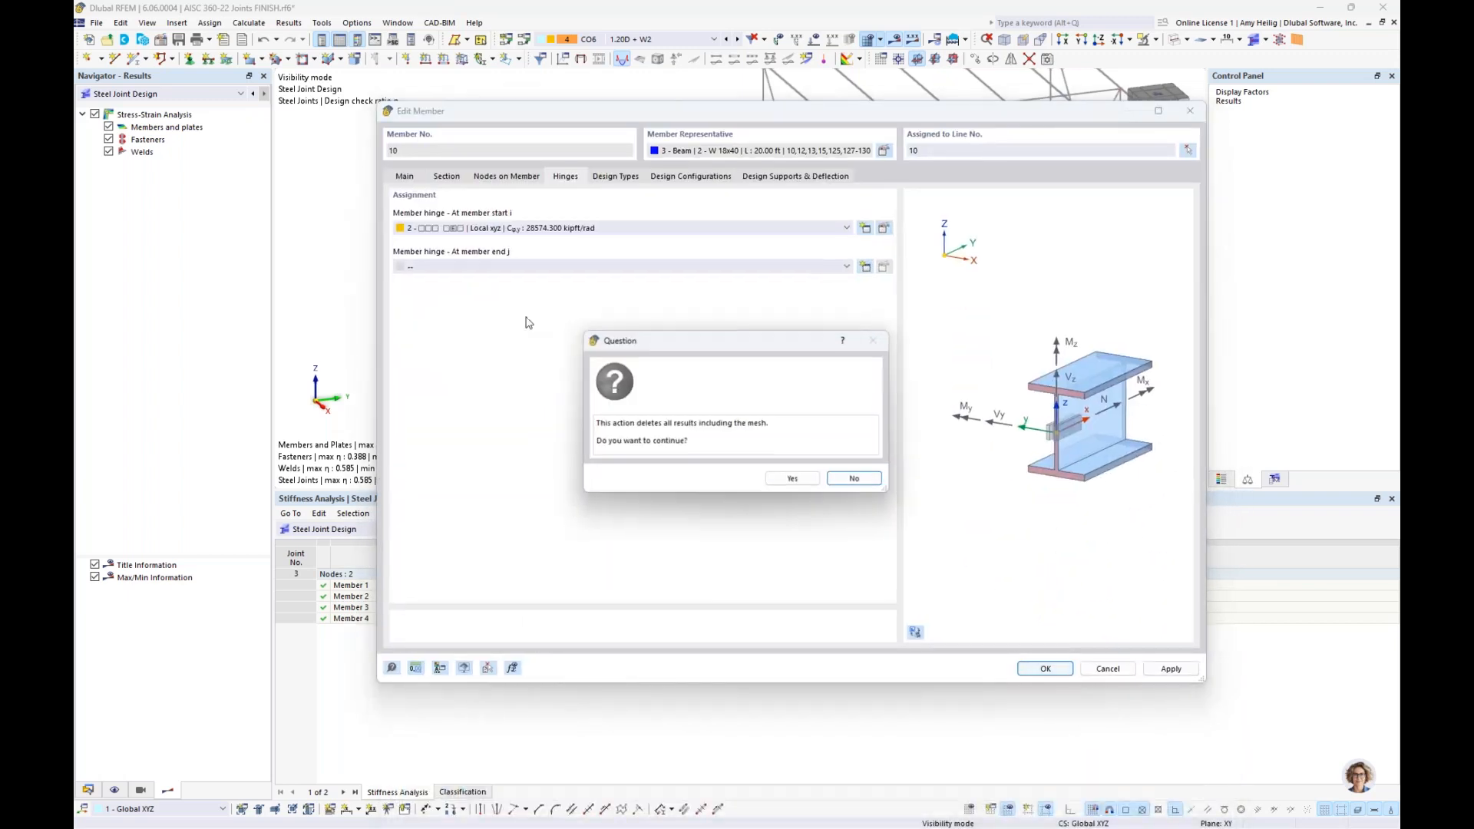
pyautogui.click(792, 479)
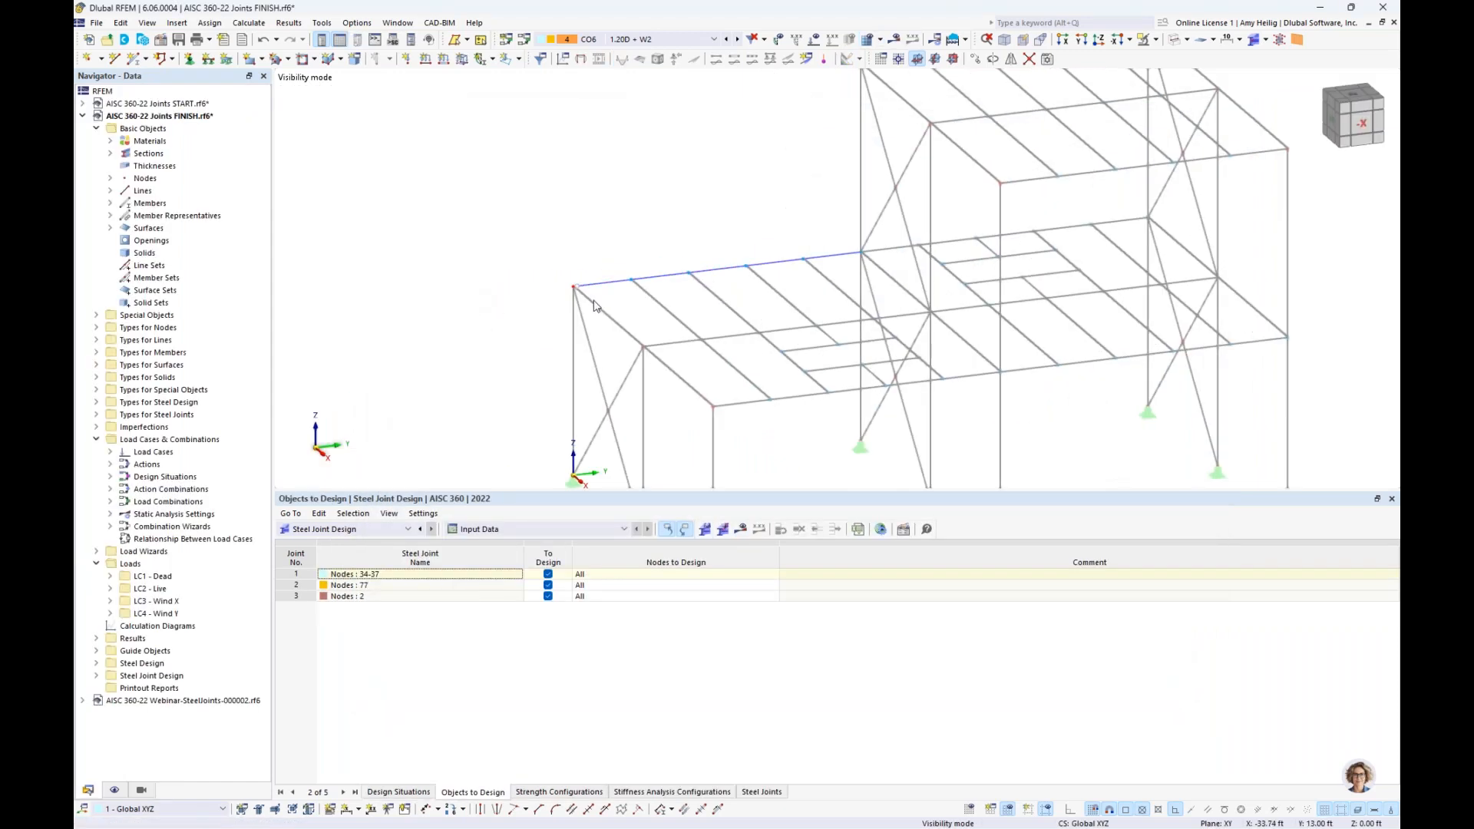
pyautogui.scroll(2, 593, 306)
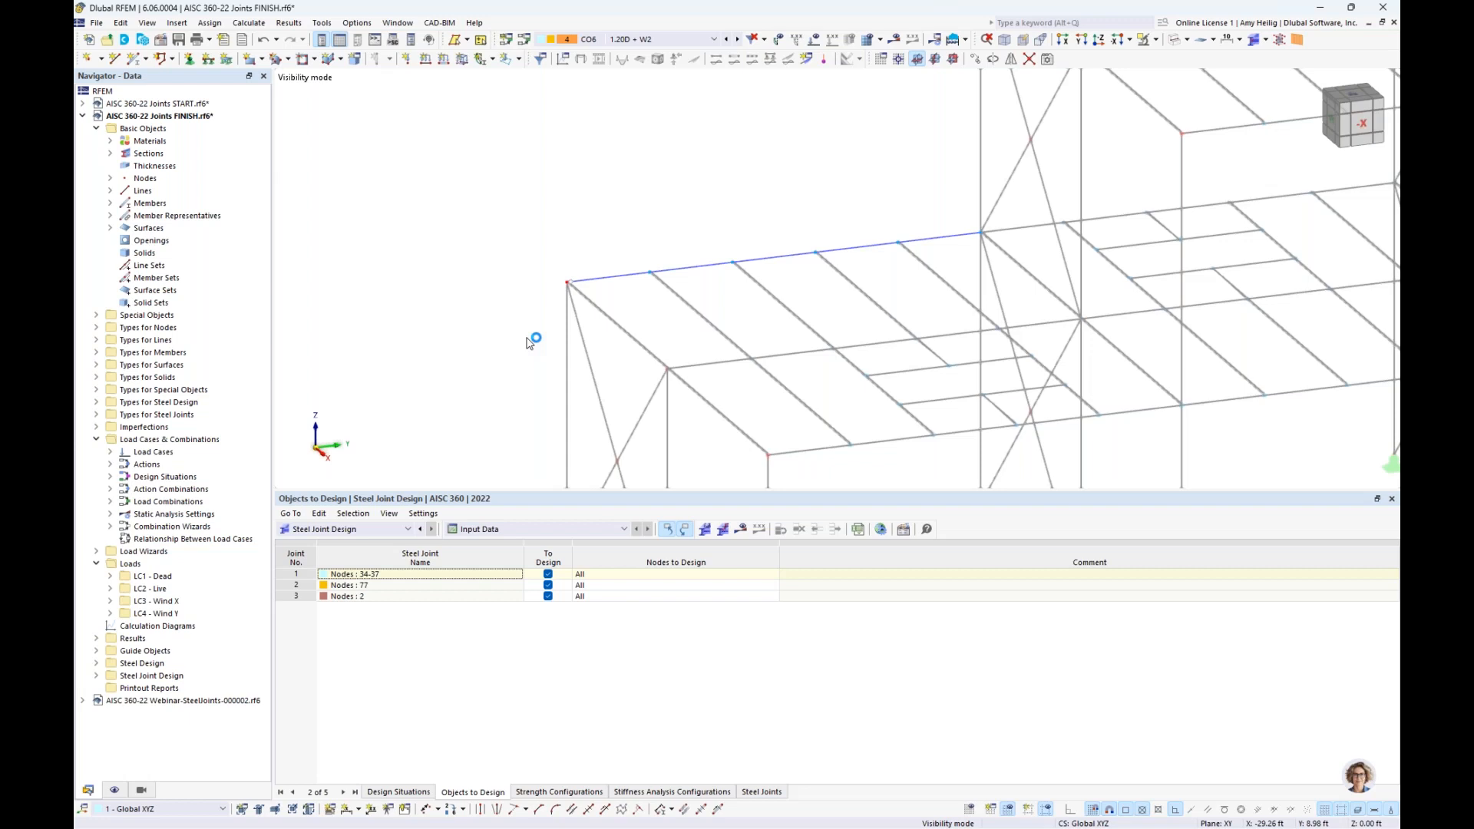
# Step: Switch to the PowerPoint slide show and advance to the Steel Joints Add-on Future Developments slide
pyautogui.press('super+Tab')
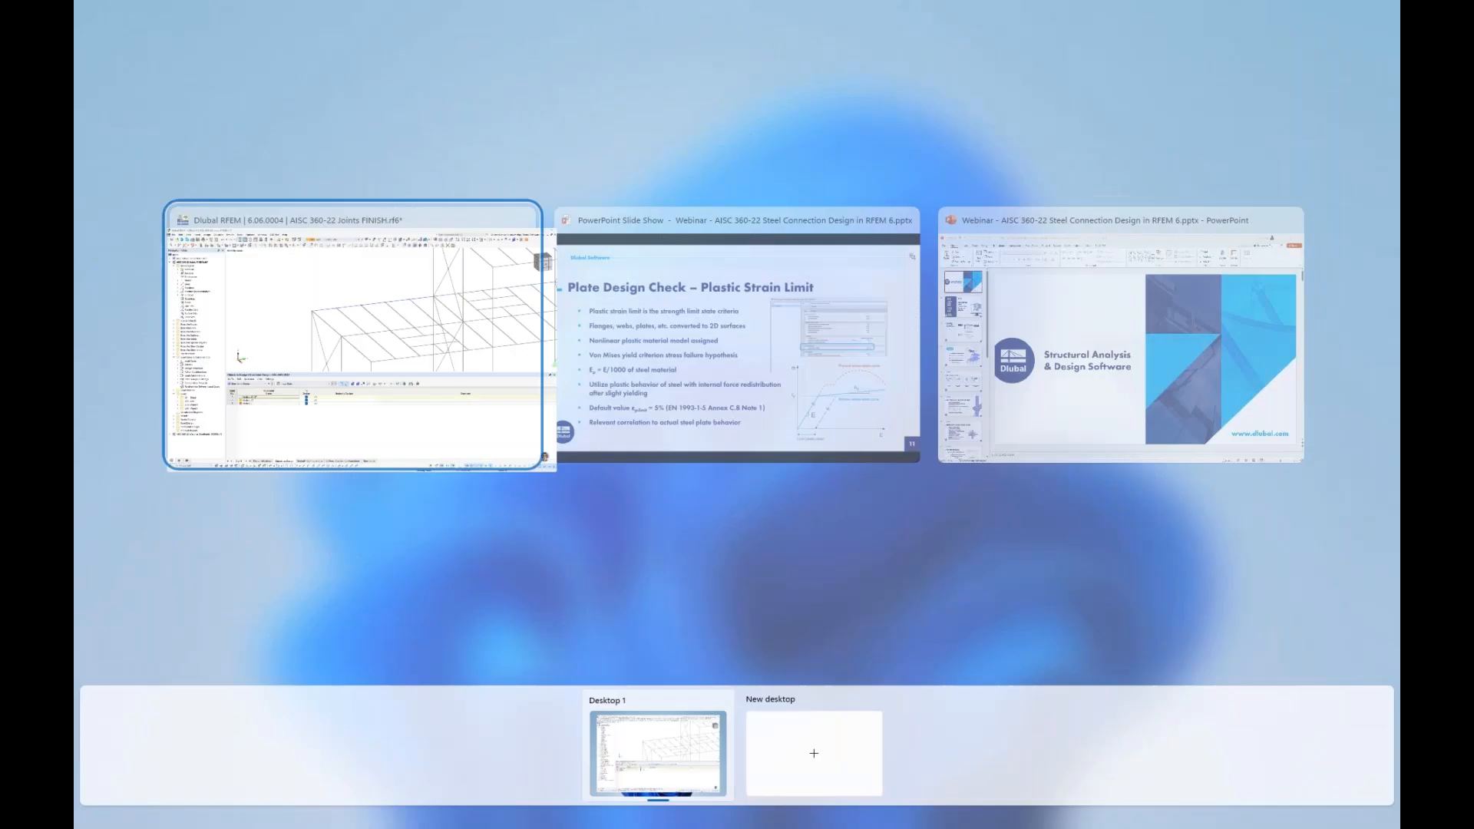
pyautogui.click(720, 356)
pyautogui.press('Right')
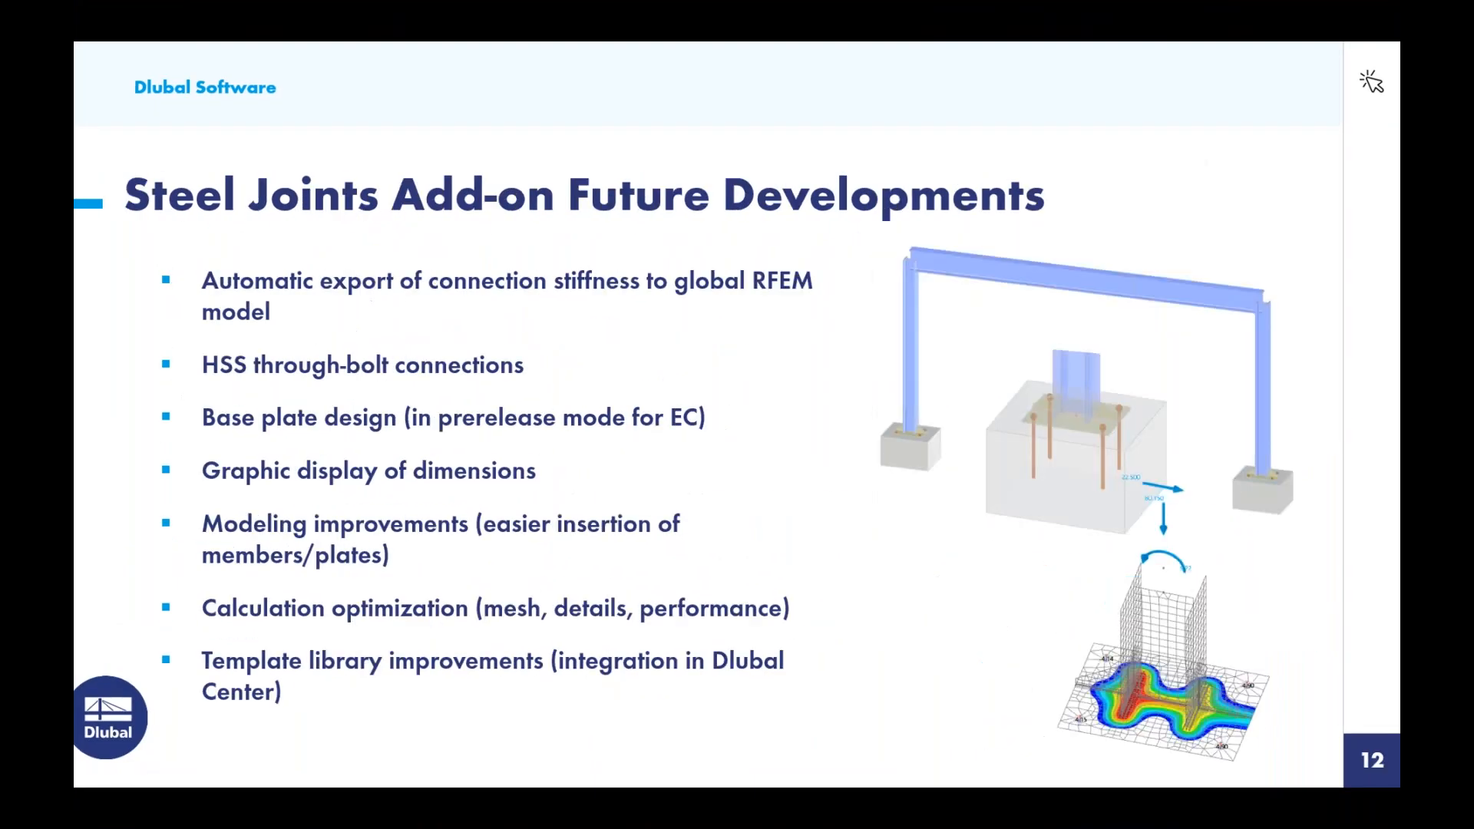